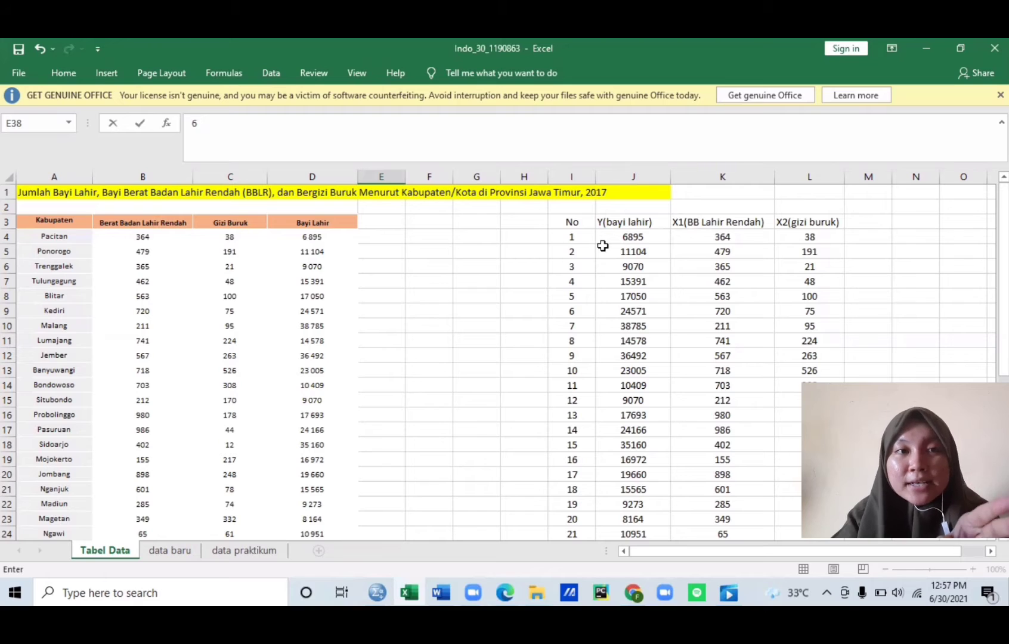
- Review the Y(bayi lahir), X1(BB Lahir Rendah) and X2(gizi buruk) column headings of the numbered data table
left_click(608, 222)
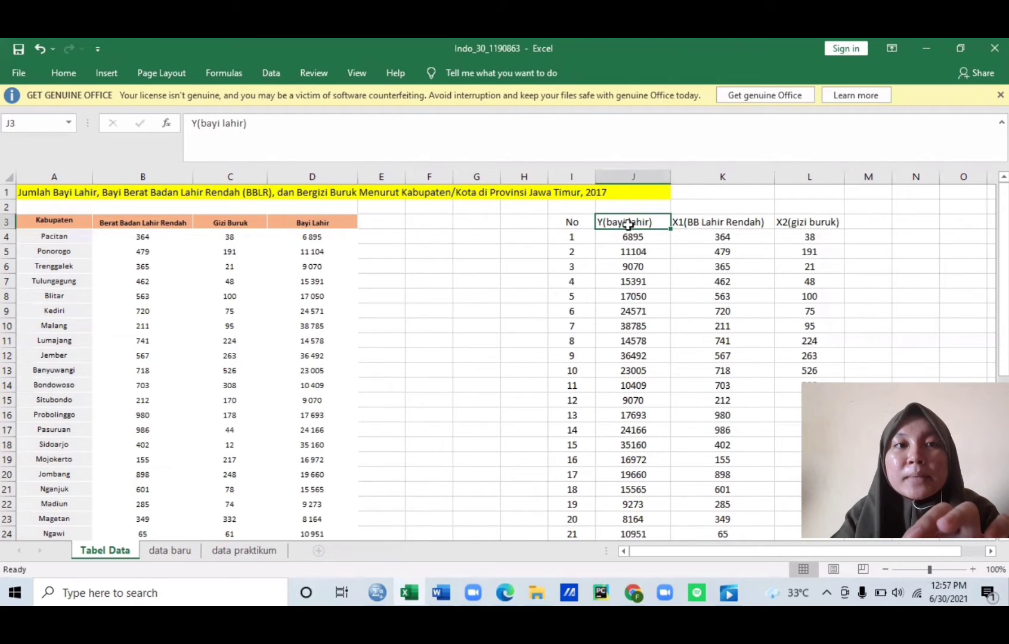
left_click(695, 224)
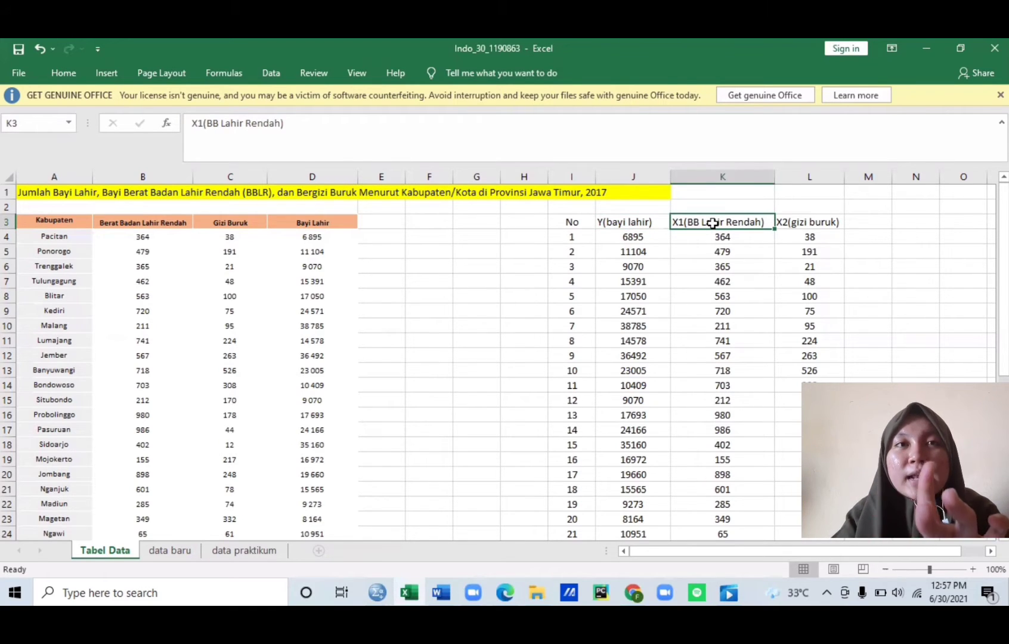
left_click(783, 223)
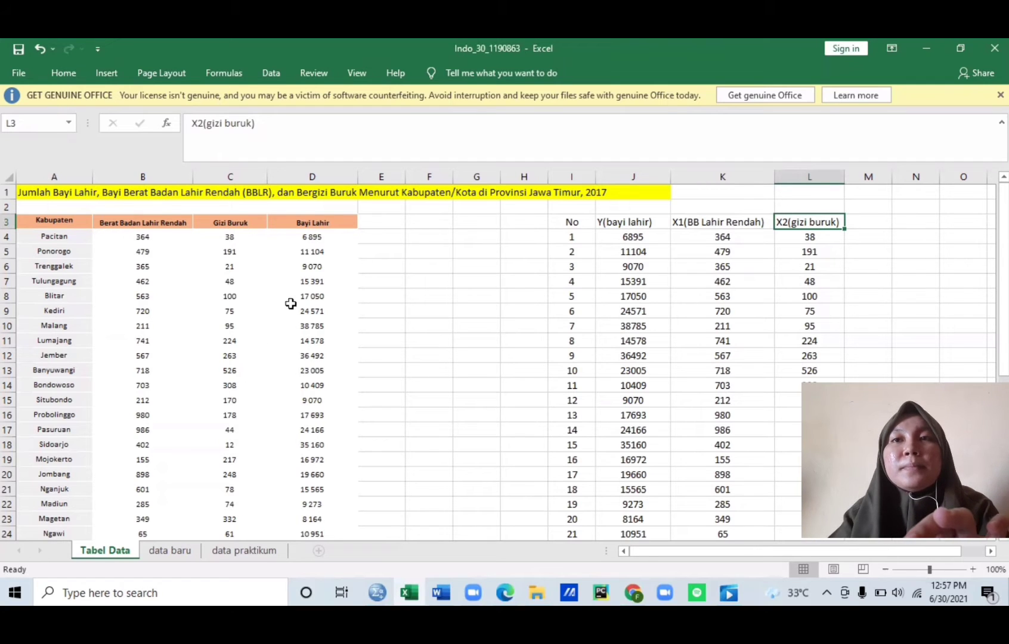
left_click_drag(1003, 262, 1004, 260)
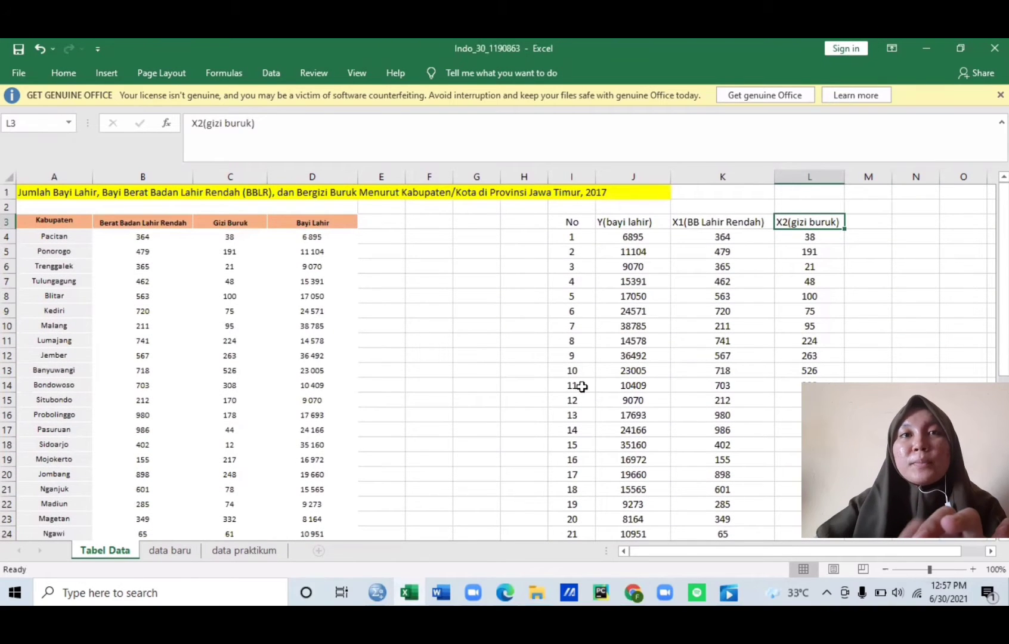
- Copy all 38 rows of Y, X1 and X2 values, range J4:L41, without the headings
left_click(637, 237)
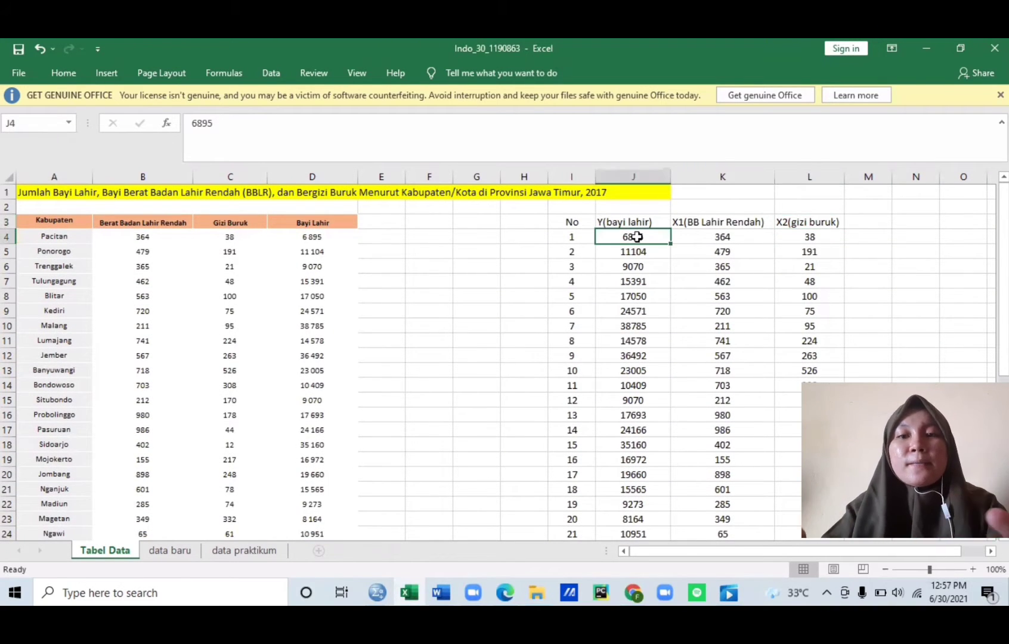
key("Right")
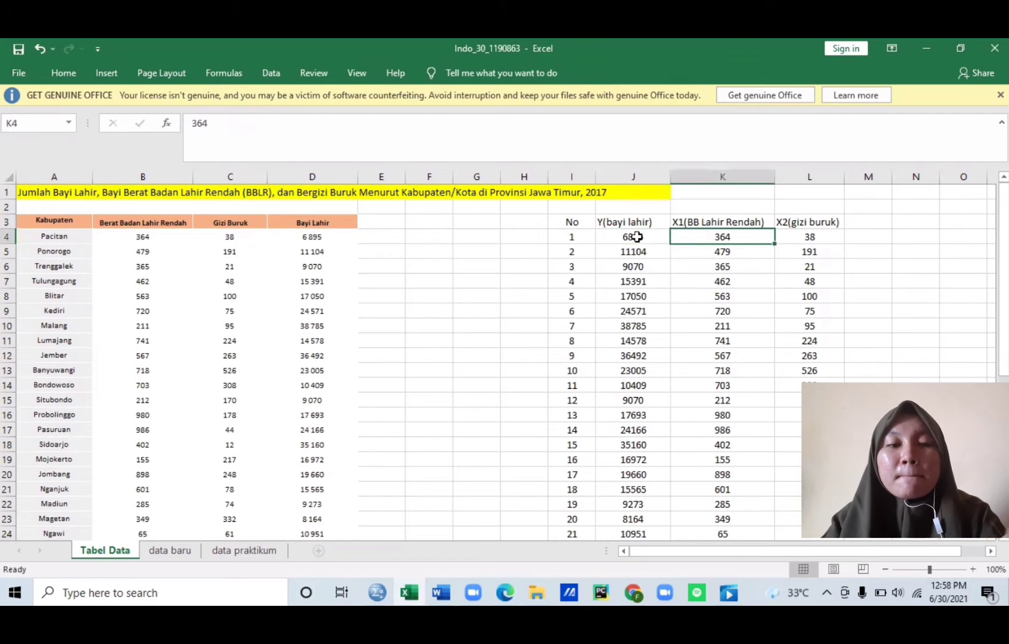
left_click(637, 237)
key("shift+Right")
key("shift+Down")
key("shift+Down")
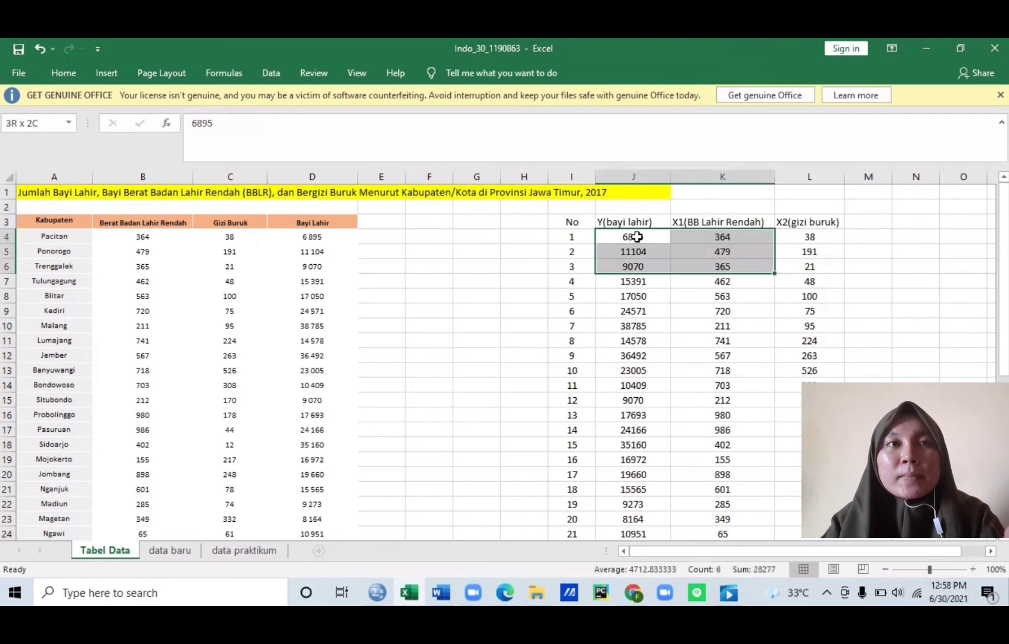
key("shift+Down")
key("shift+Right")
key("shift+Down")
key("shift+Down")
key("shift+Down")
key("shift+Down")
key("shift+Down")
key("shift+Down")
key("shift+Down")
key("shift+Down")
key("shift+Down")
key("shift+Down")
key("shift+Down")
key("shift+Down")
key("shift+Down")
key("shift+Down")
key("shift+Down")
key("shift+Down")
key("shift+Down")
key("shift+Down")
key("shift+Down")
key("shift+Down")
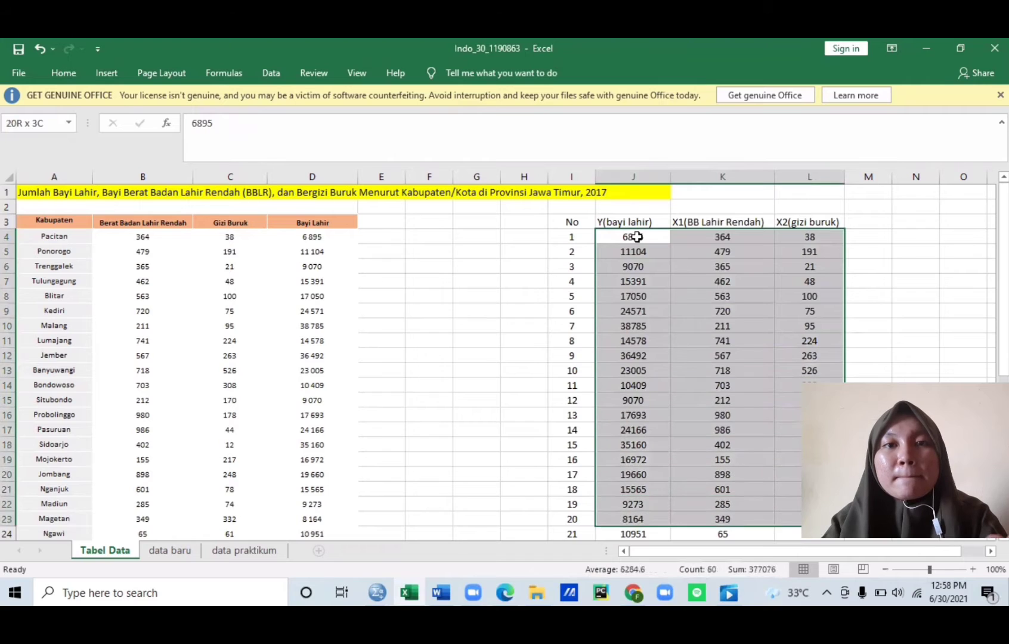
key("shift+Down")
key("shift+Down")
key("shift+Down")
key("shift+Down")
key("shift+Down")
key("shift+Down")
key("shift+Down")
key("shift+Down")
key("shift+Down")
key("shift+Down")
key("shift+Down")
key("shift+Down")
key("shift+Down")
key("shift+Down")
key("shift+Down")
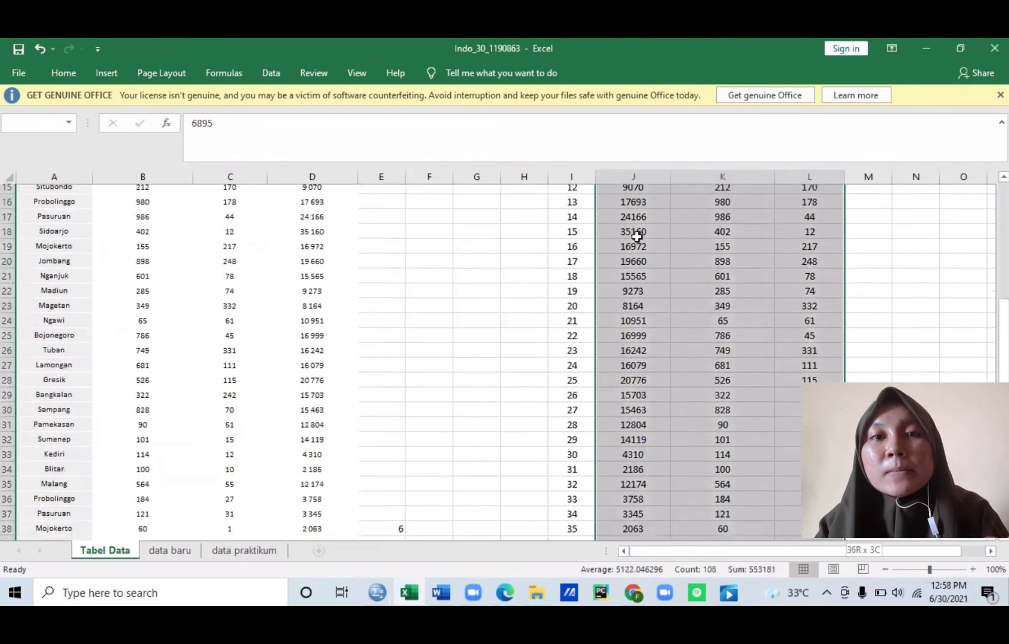
key("shift+Up")
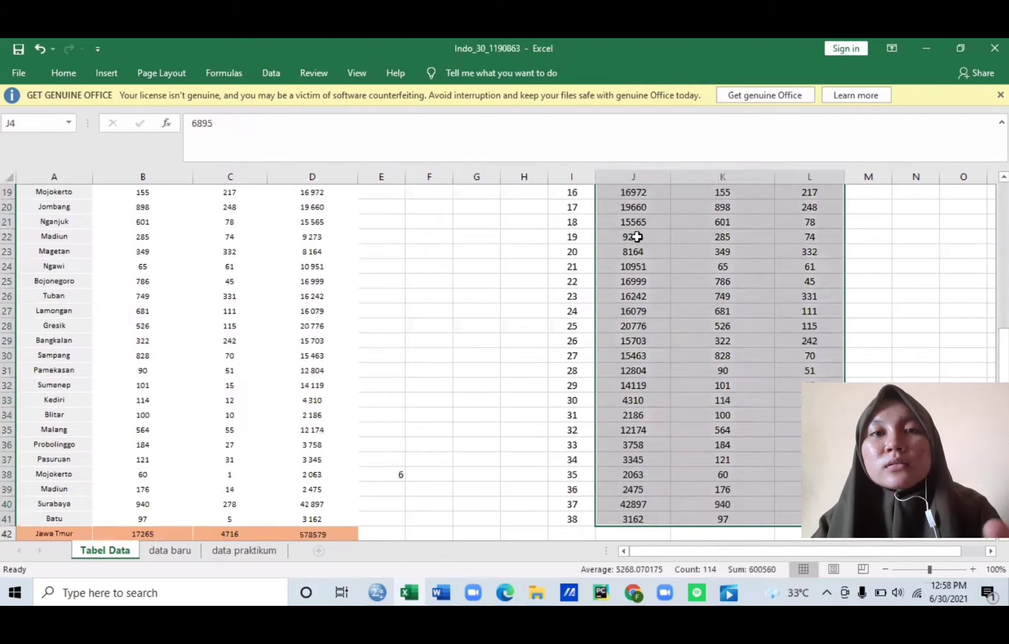
key("ctrl+c")
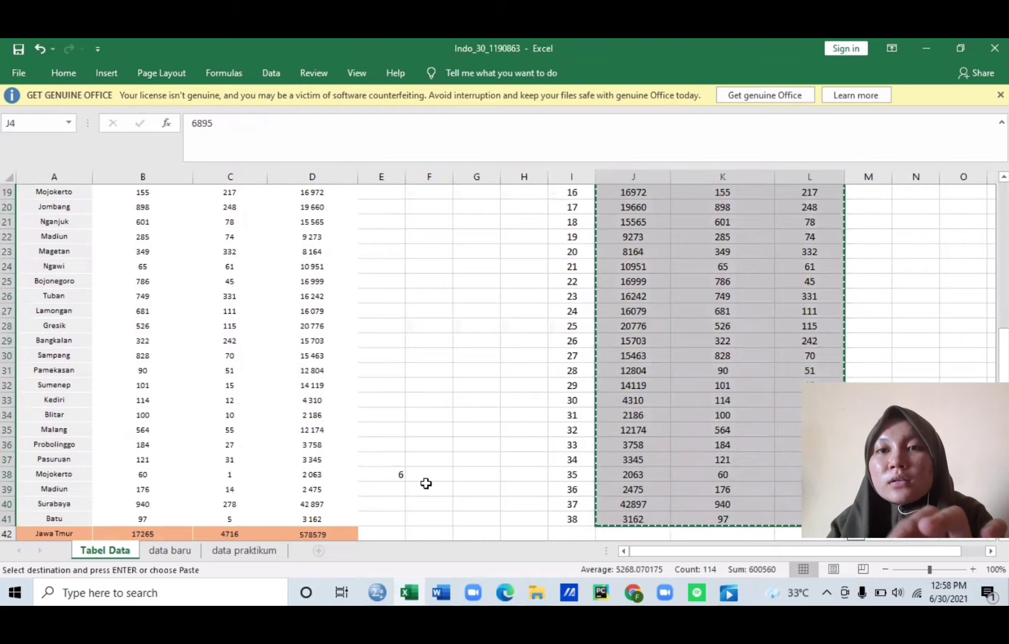
- Switch to the empty Untitled2 dataset in IBM SPSS Statistics and define three variables named X1, X2 and Y
mouse_move(391, 585)
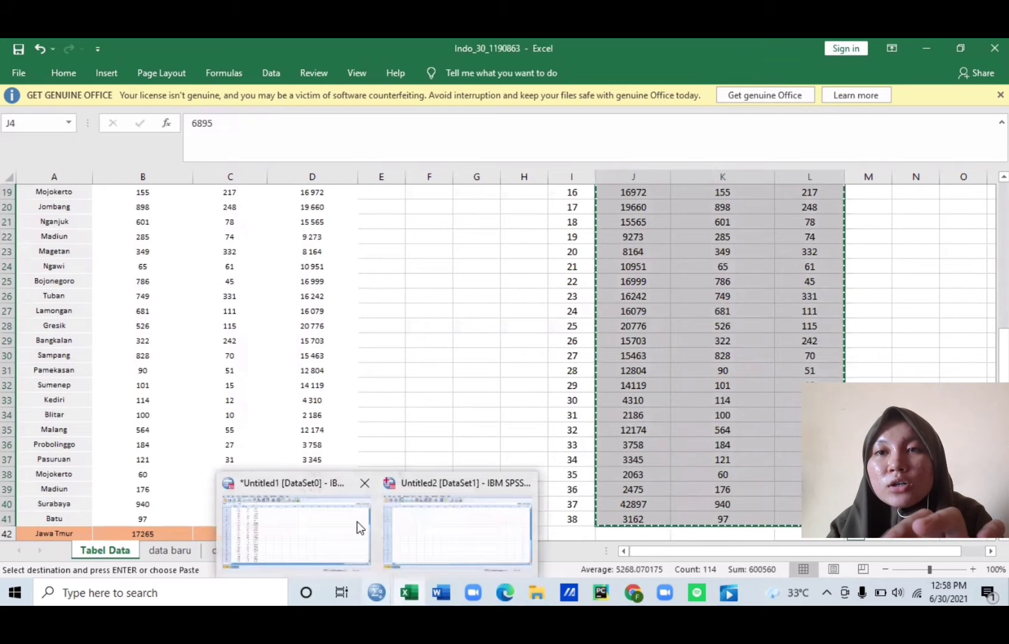
left_click(459, 518)
left_click(81, 545)
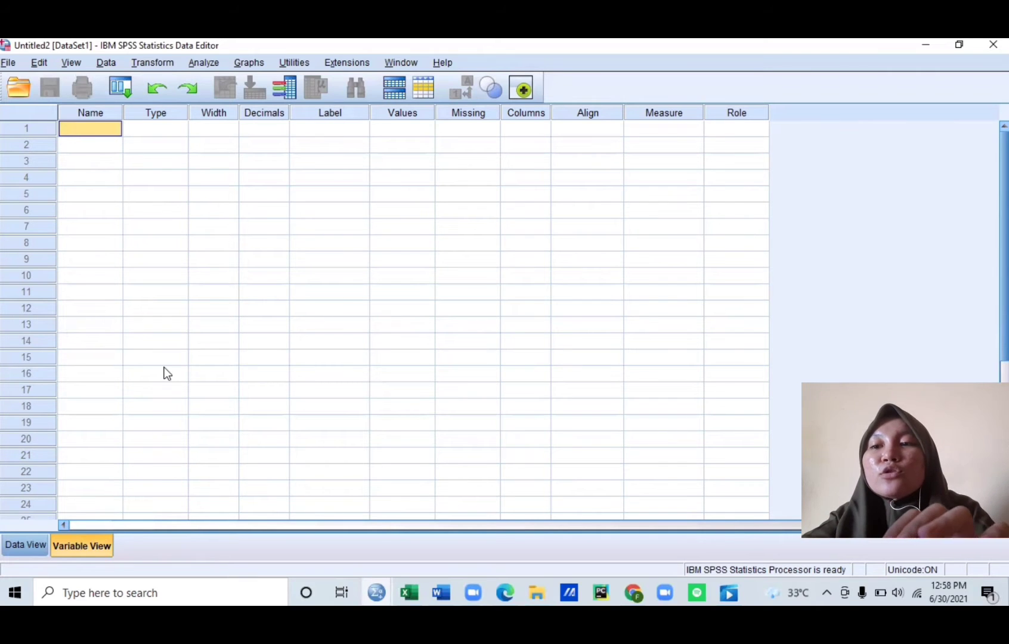
key("Caps_Lock")
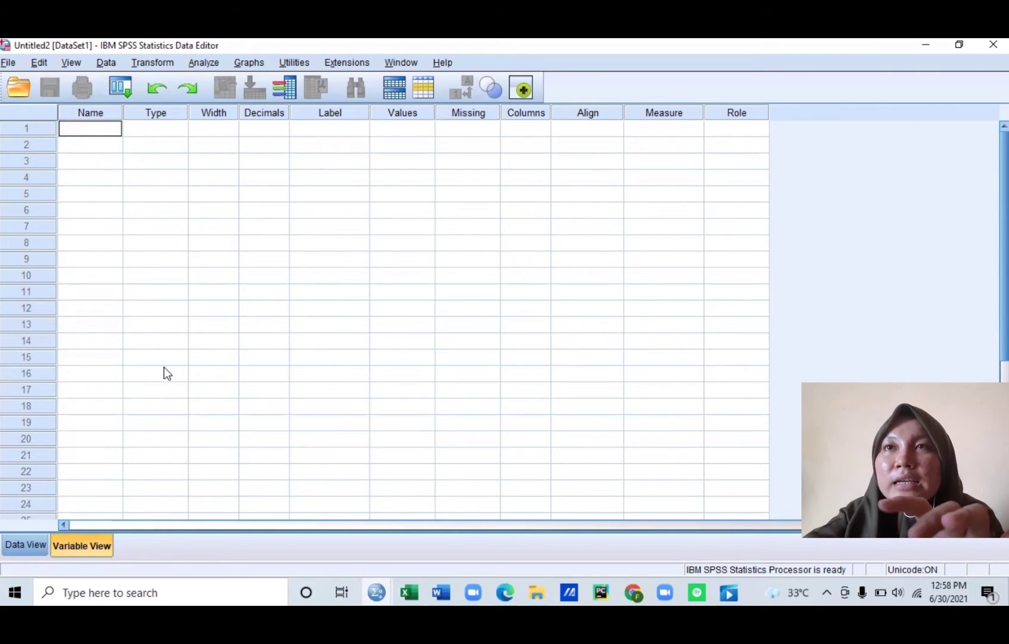
type("X1")
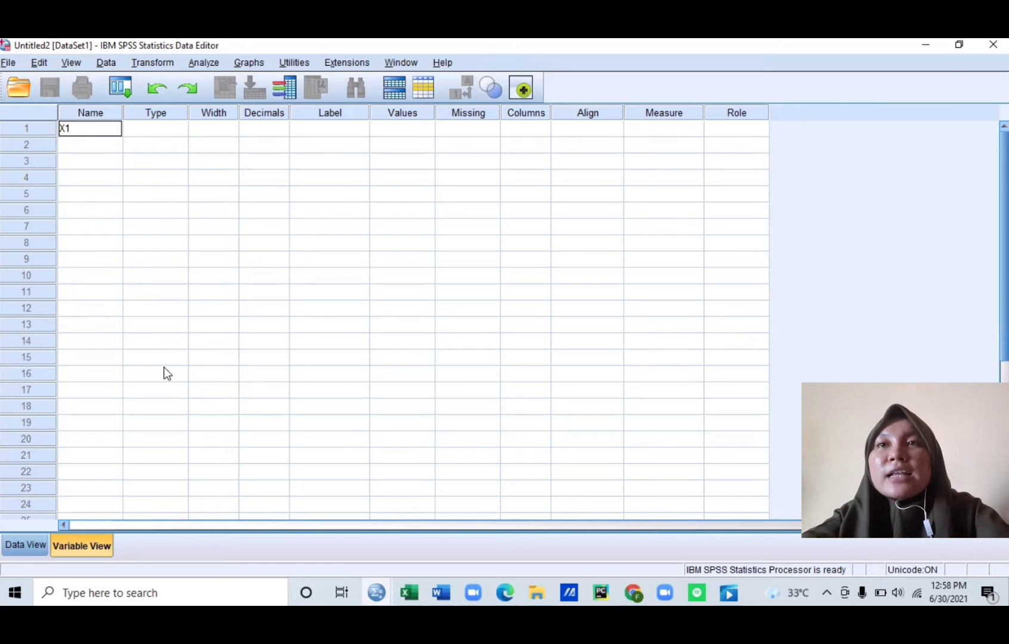
key("Return")
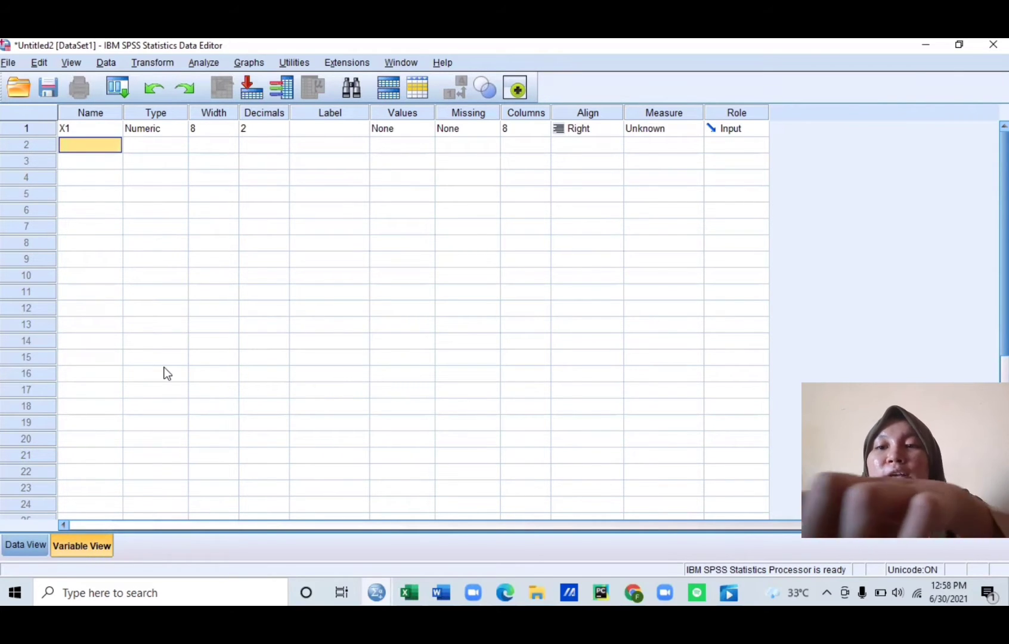
type("X2")
key("Return")
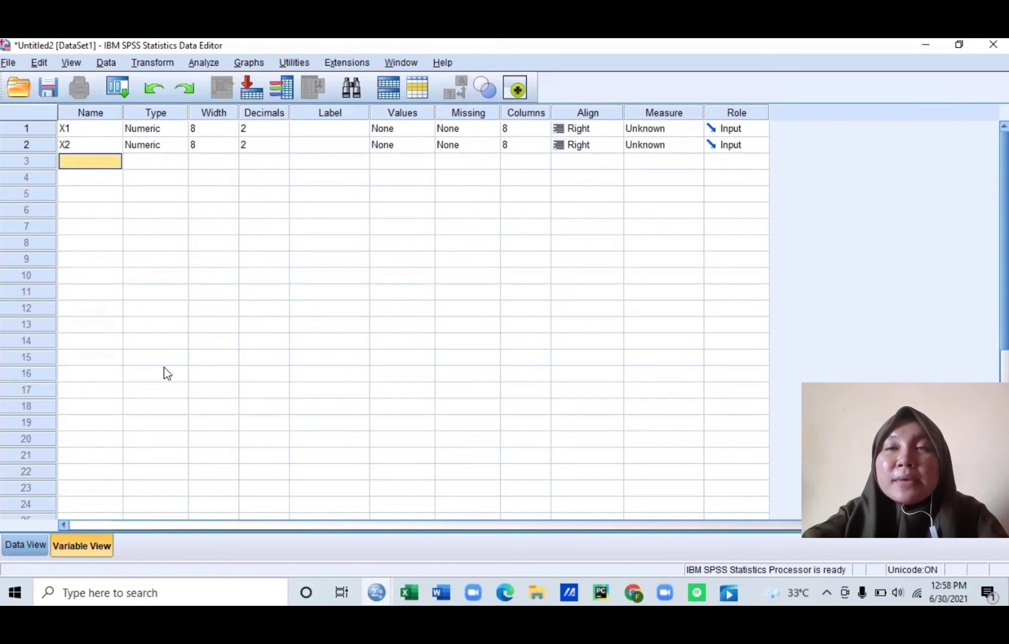
type("Y")
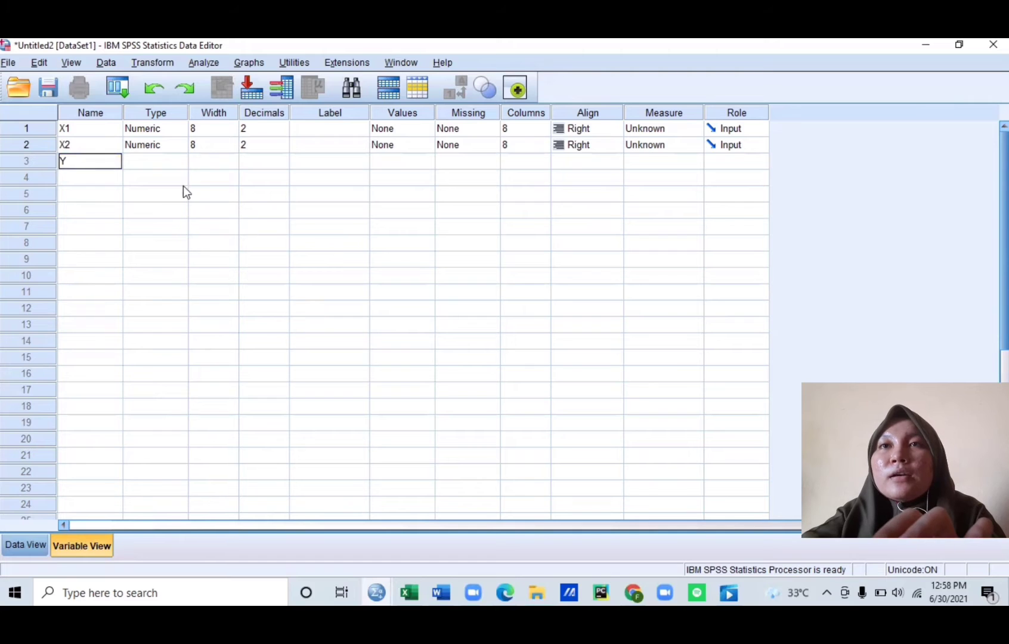
- Set the number of decimals to 0 for the variables X1, X2 and Y
left_click(274, 129)
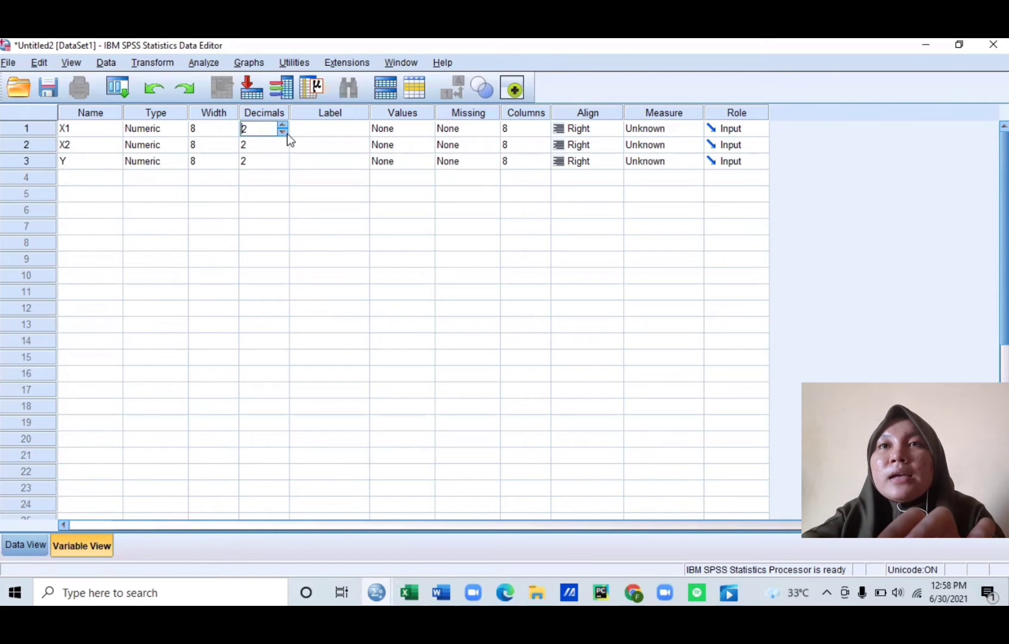
left_click(285, 133)
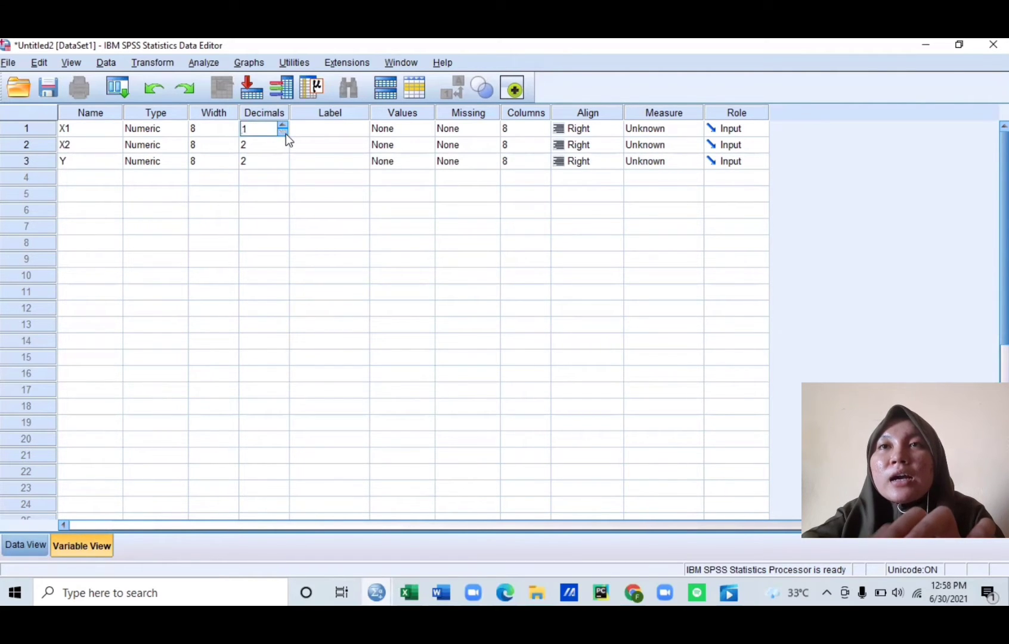
left_click(286, 133)
left_click(284, 146)
left_click(284, 146)
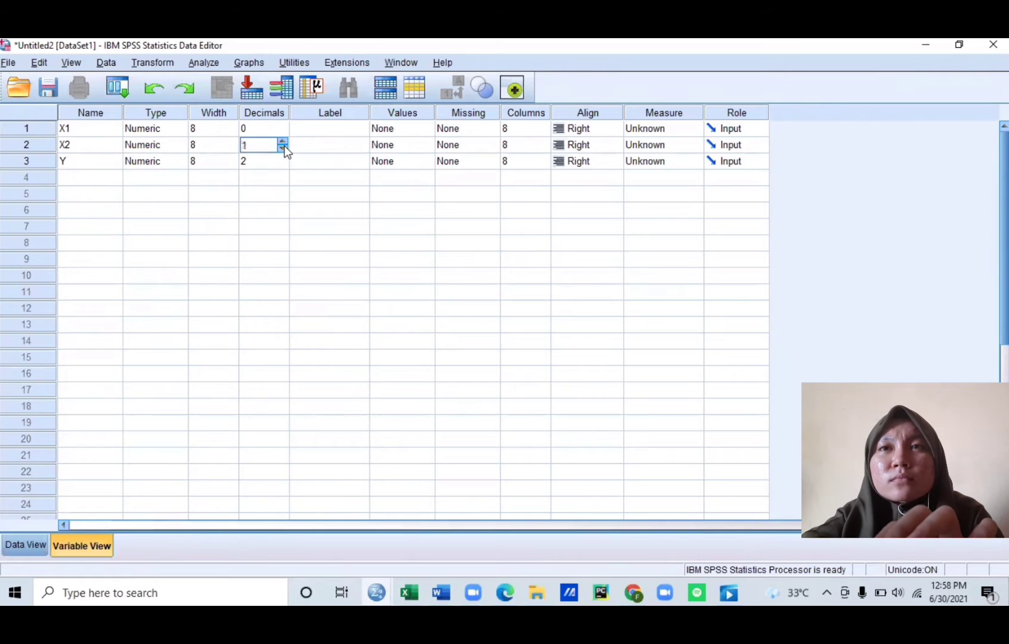
left_click(284, 148)
left_click(284, 160)
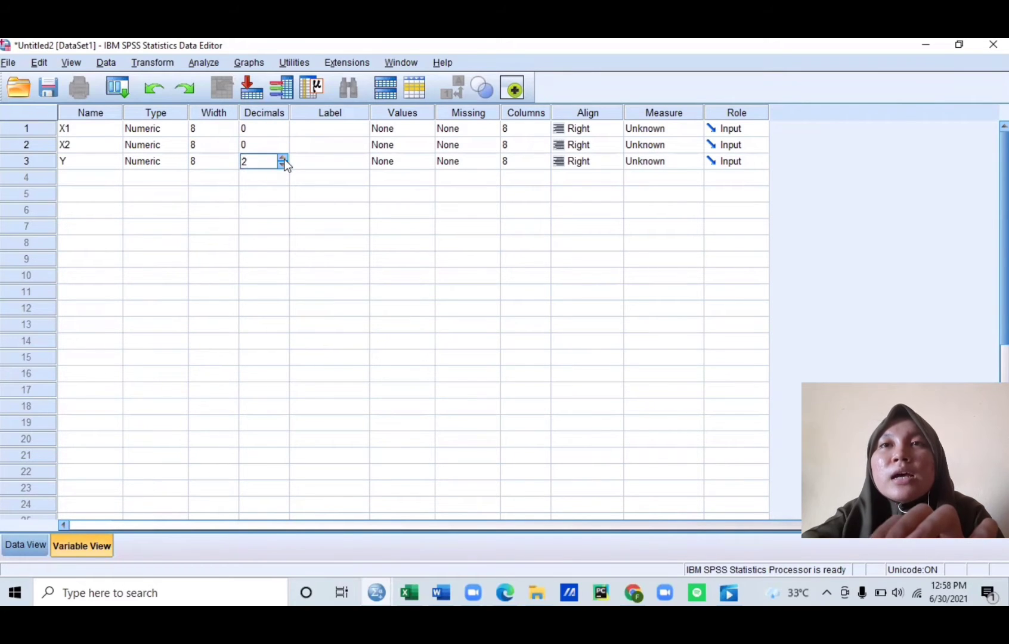
left_click(284, 159)
left_click(283, 162)
left_click(283, 162)
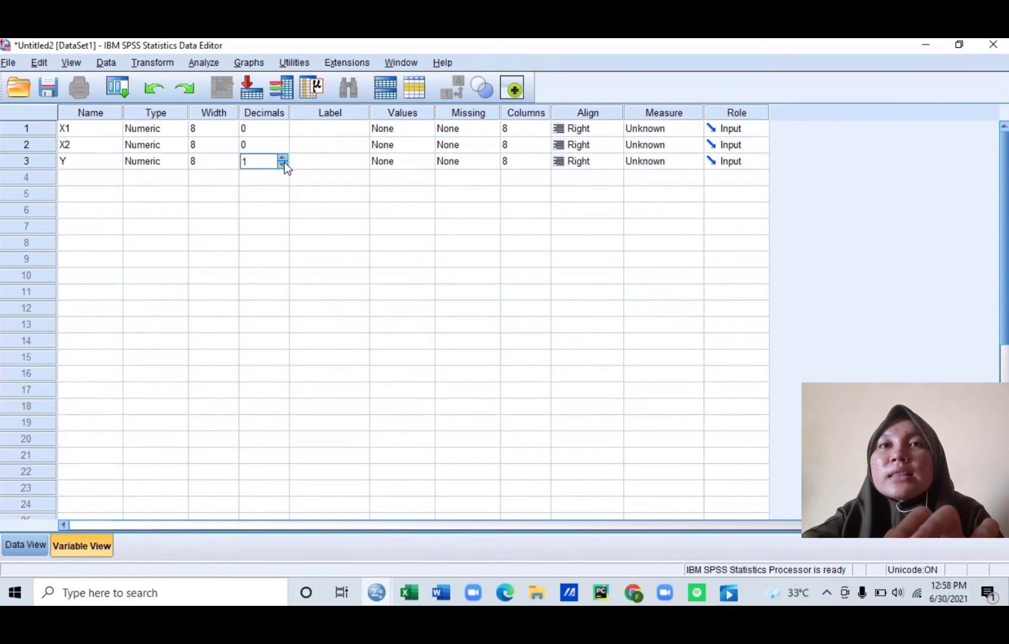
left_click(284, 162)
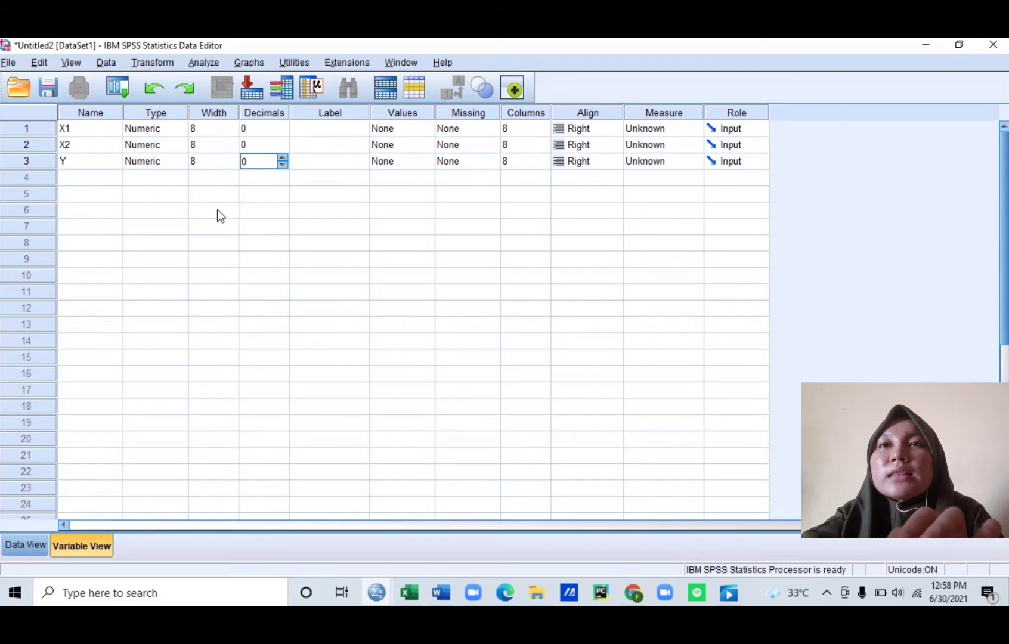
- Show the new dataset's data grid at the first X1 cell and switch to the already filled Untitled1 dataset
left_click(40, 546)
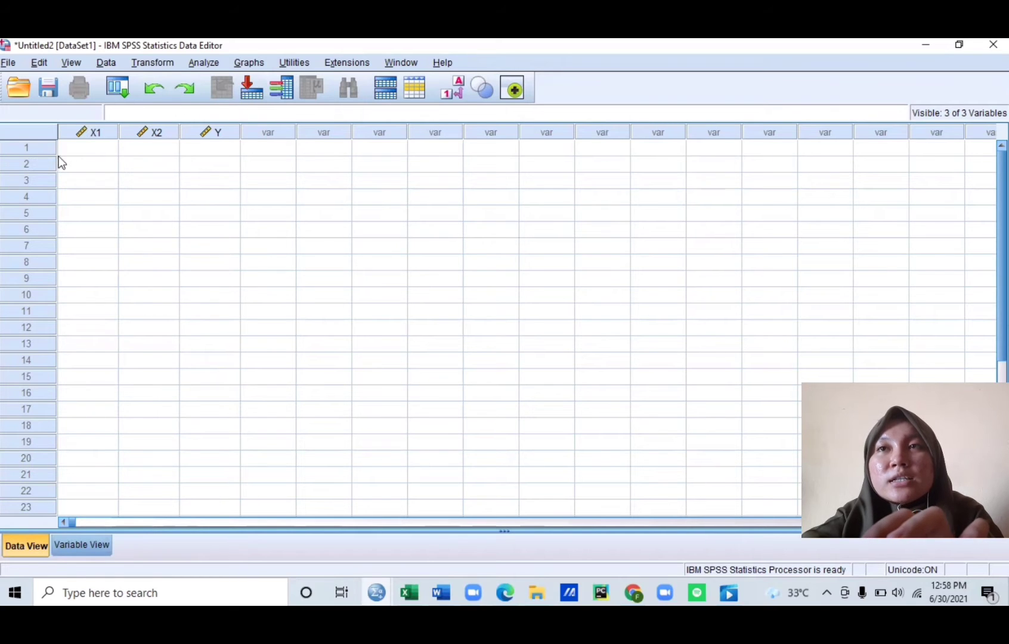
left_click(102, 150)
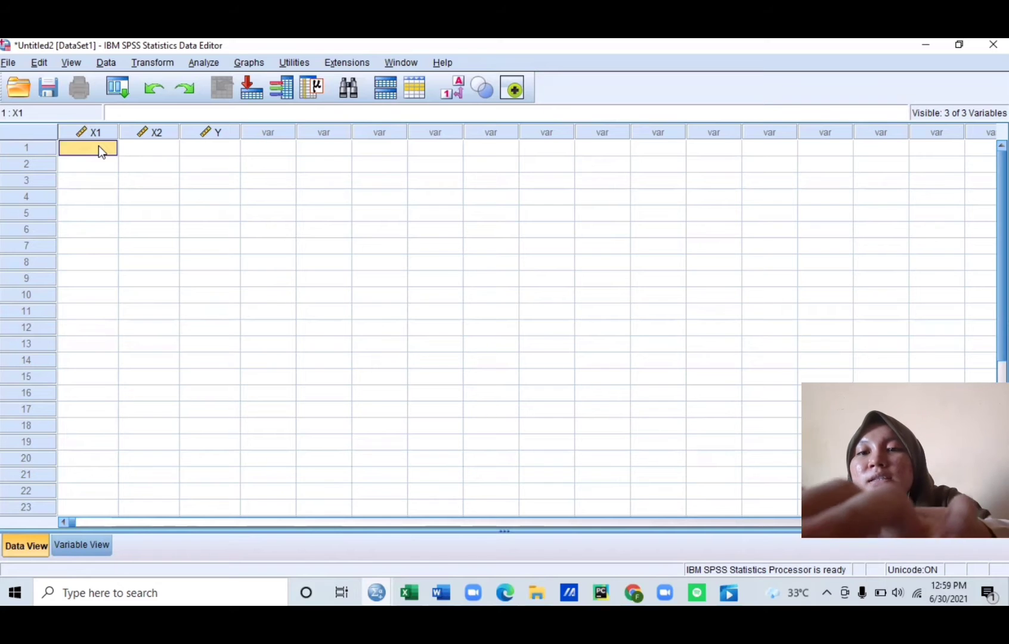
mouse_move(382, 584)
left_click(353, 550)
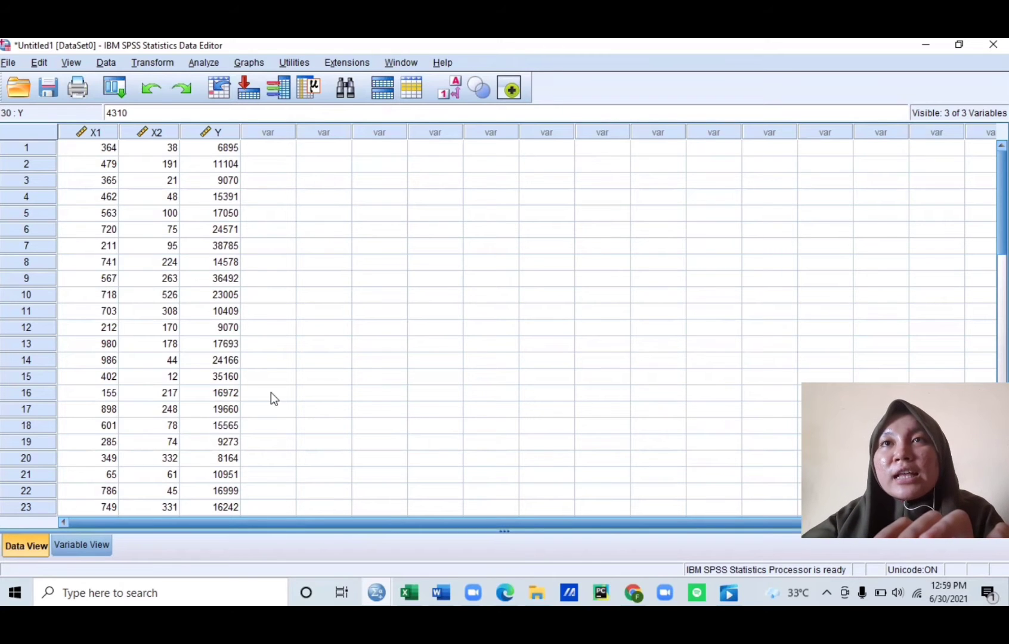
- Start a Linear Regression analysis and assign Y as the dependent variable
left_click(201, 60)
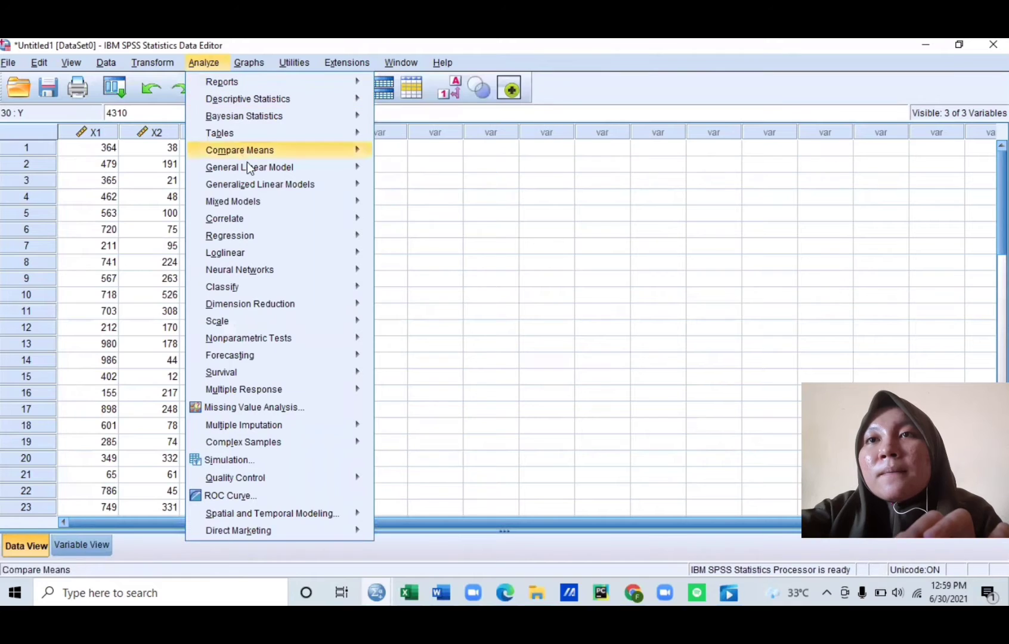
mouse_move(263, 228)
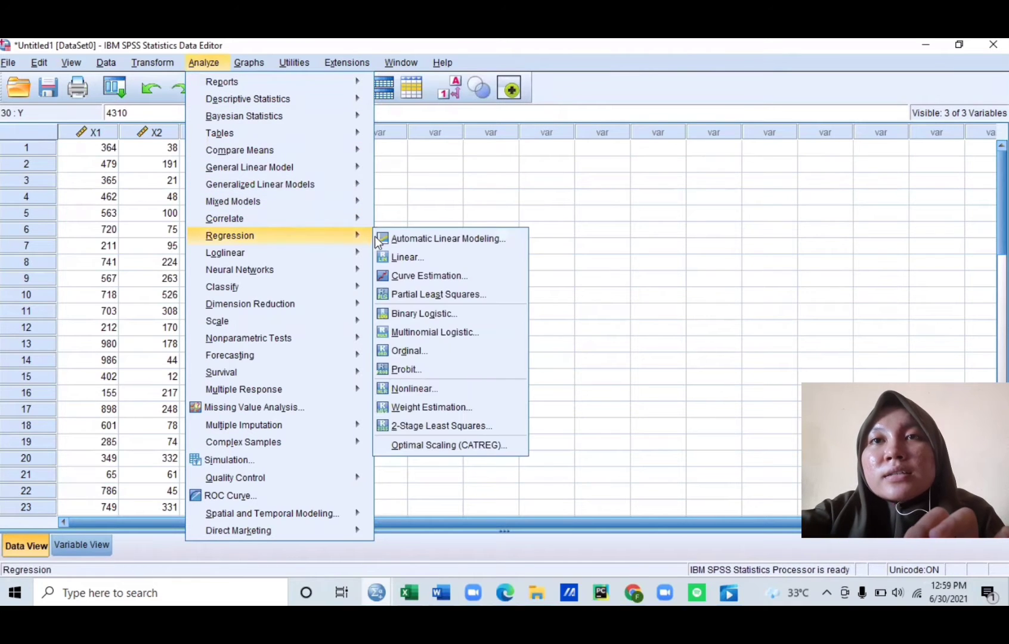
left_click(388, 255)
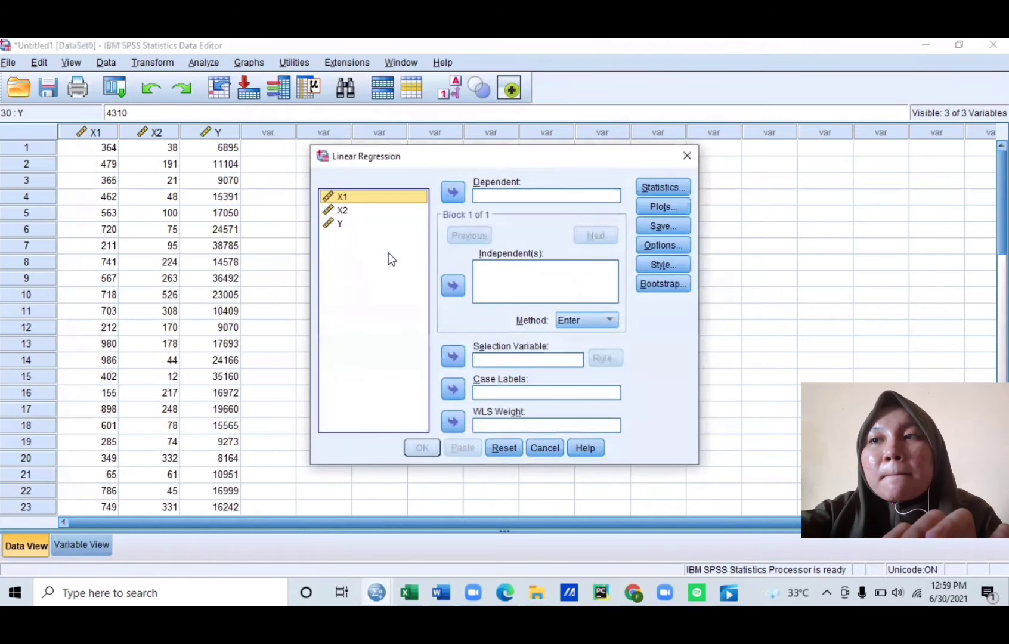
left_click(344, 225)
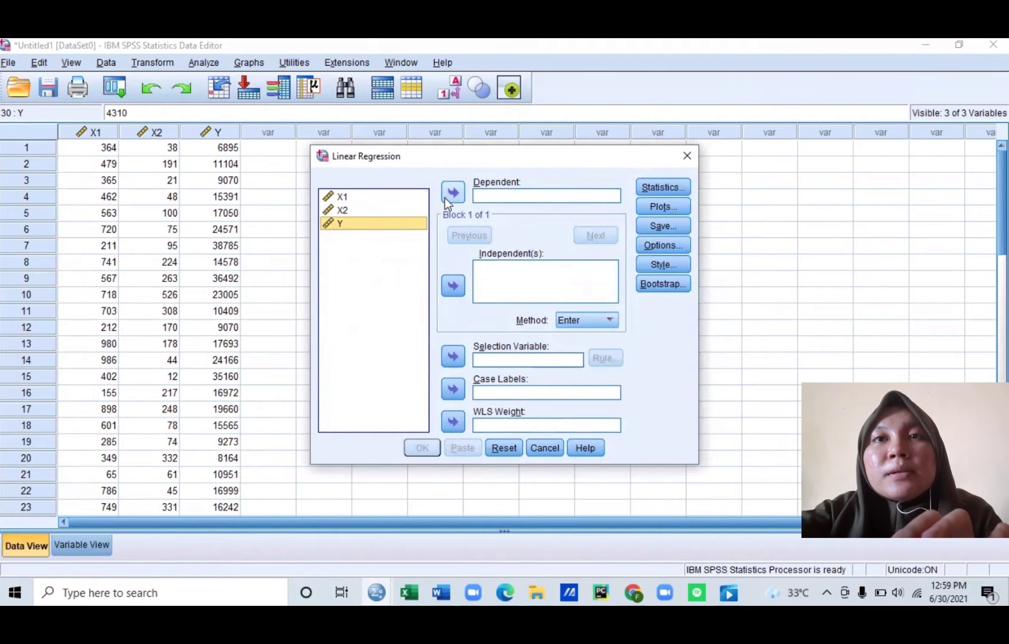
left_click(445, 196)
- Add X1 and X2 as the independent variables of the linear regression
left_click(356, 202)
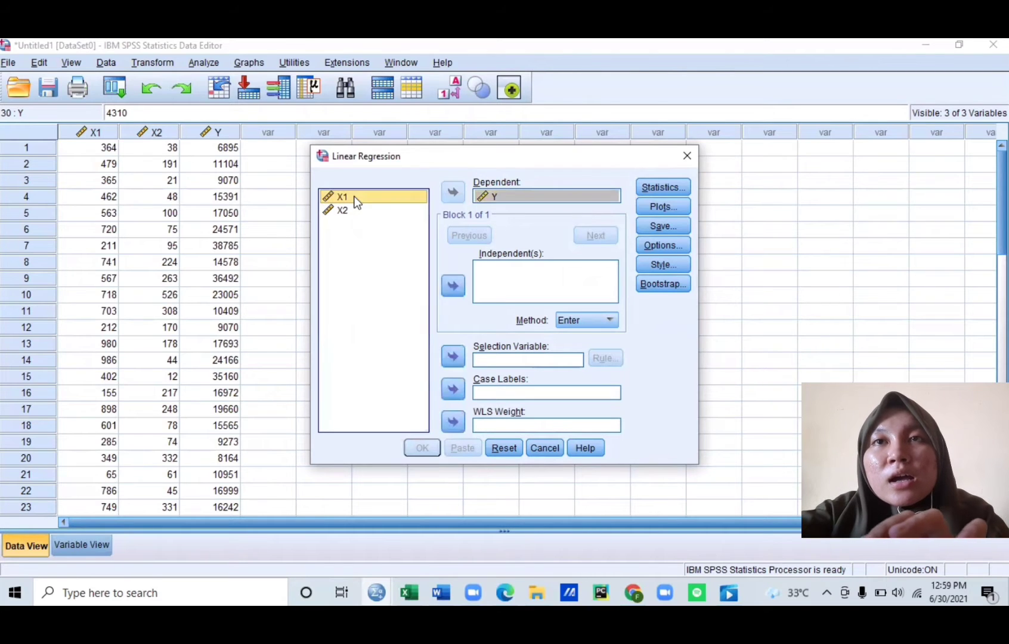
left_click(453, 286)
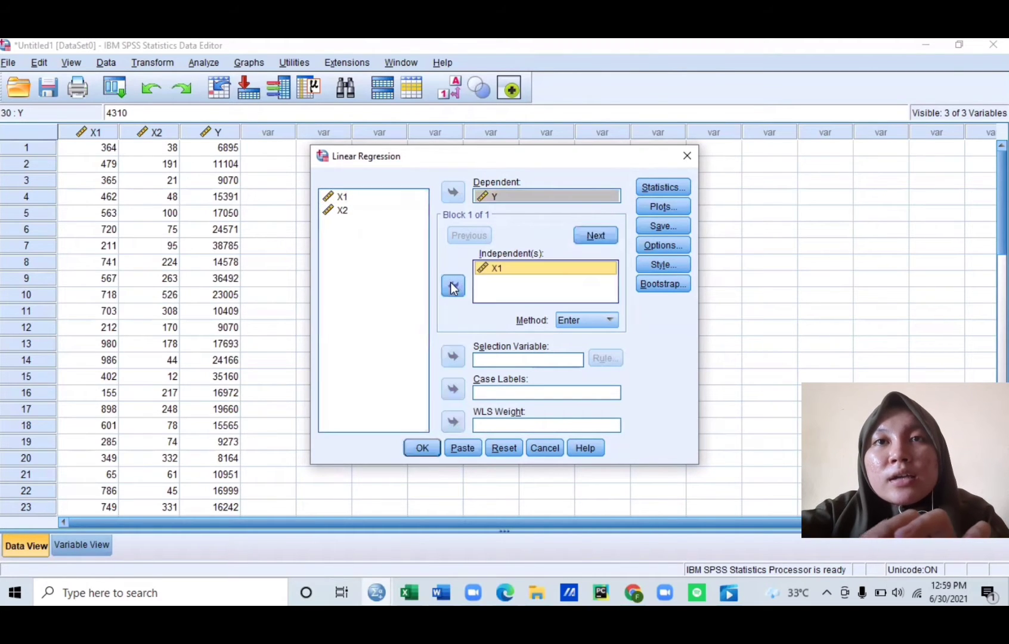
left_click(344, 212)
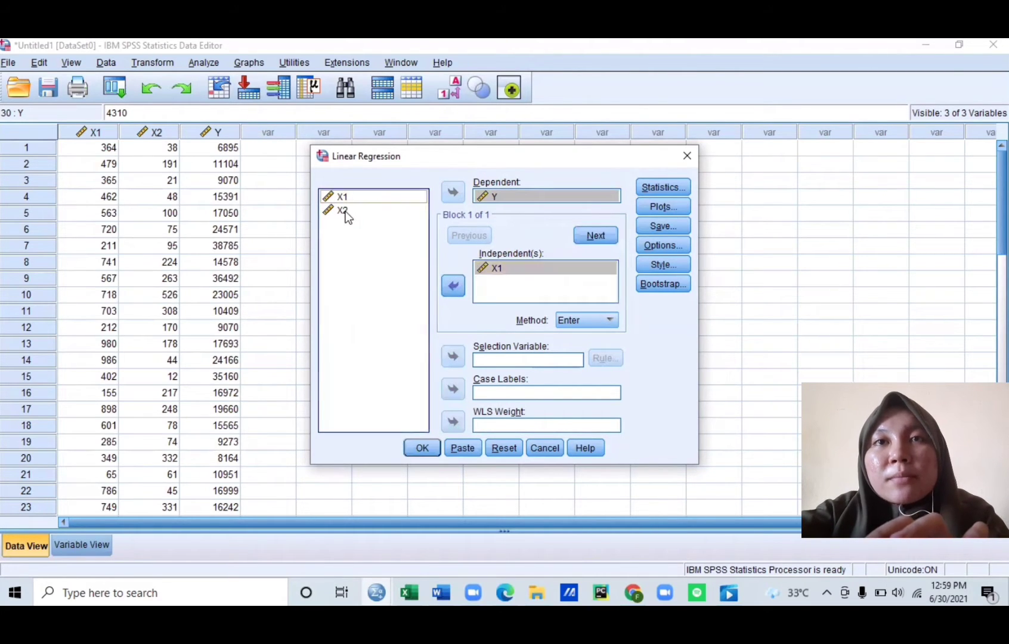
left_click(456, 286)
- Add R squared change, collinearity diagnostics and the Durbin-Watson residual test to the regression's statistics
left_click(681, 188)
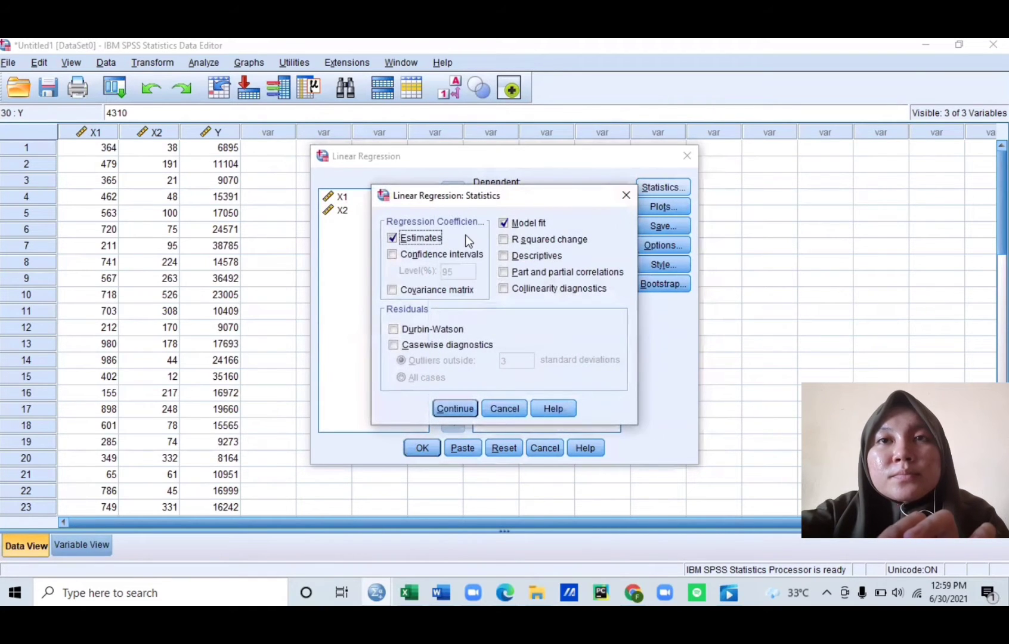
left_click(504, 240)
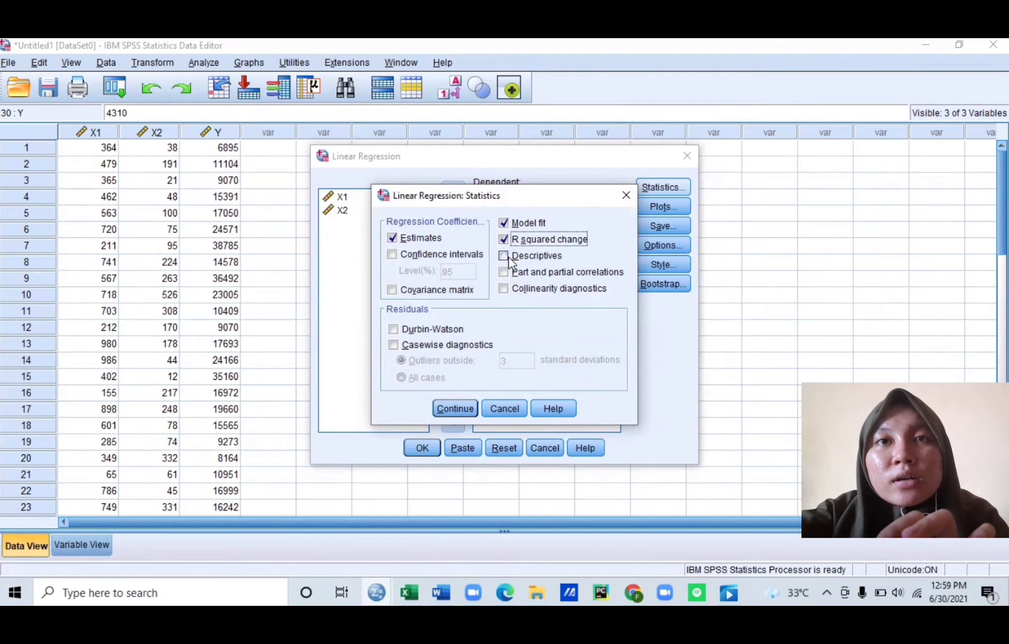
left_click(507, 290)
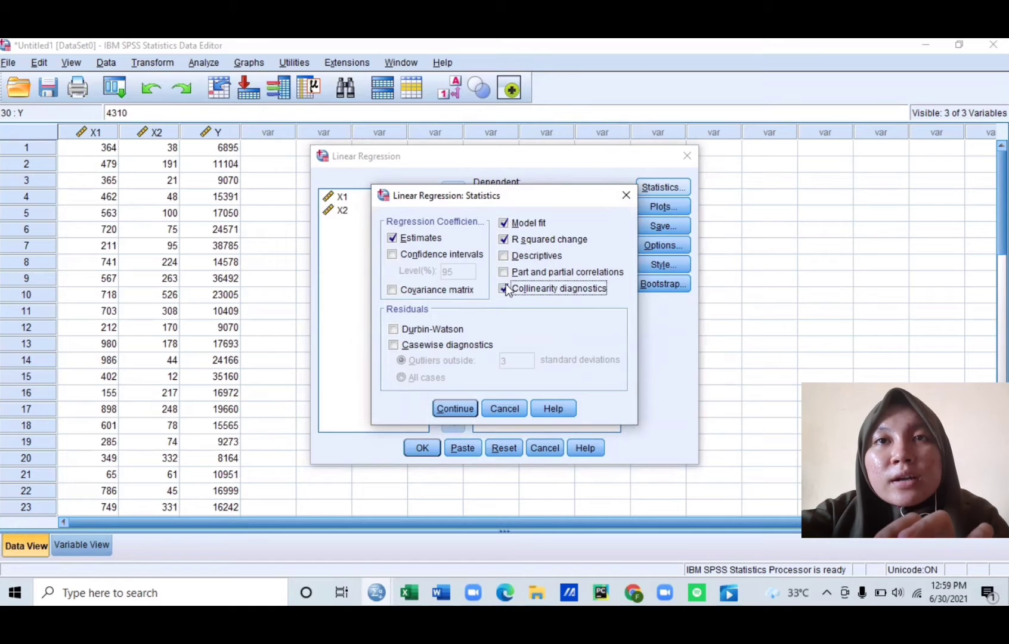
left_click(394, 329)
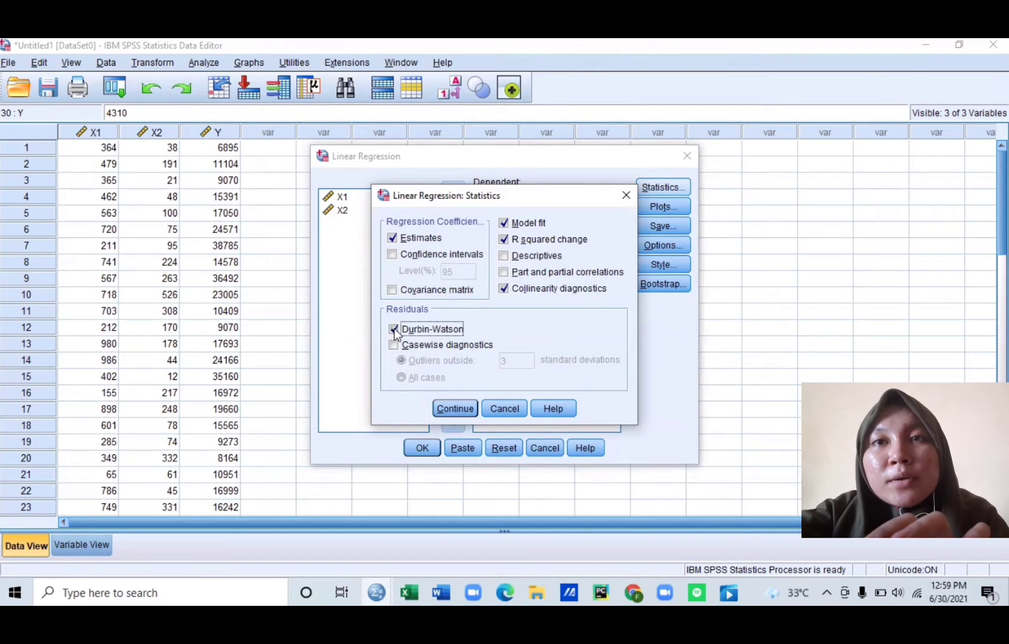
left_click(455, 408)
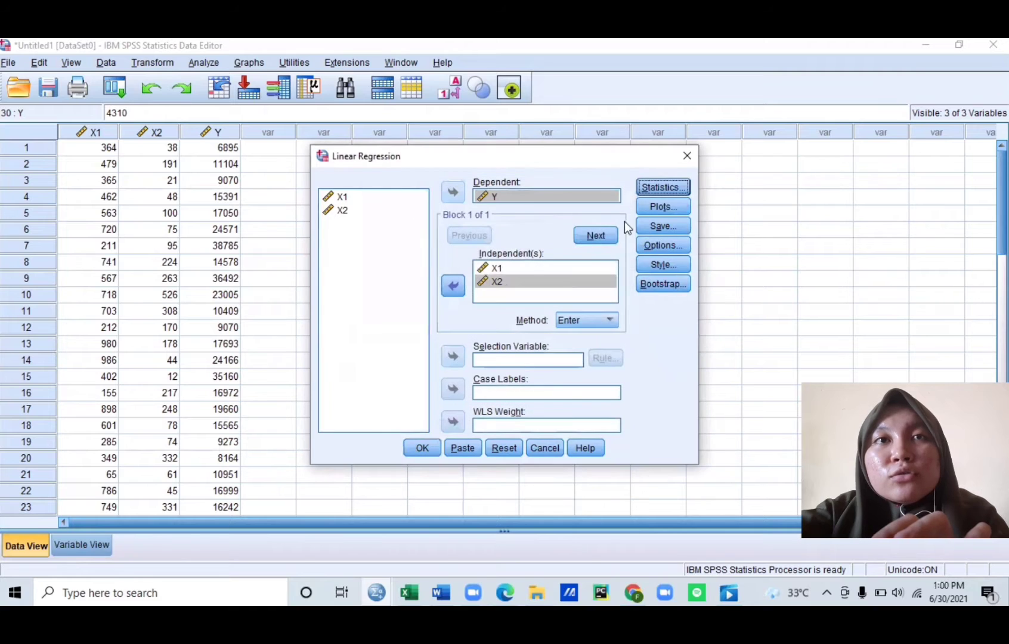
- Save the unstandardized residuals as a new variable and run the linear regression
left_click(668, 226)
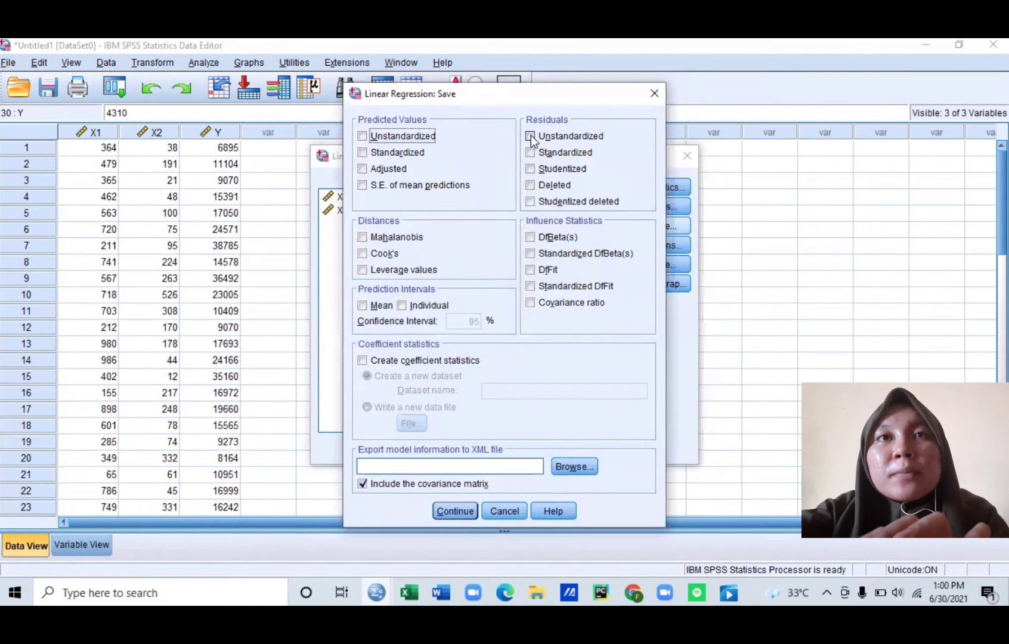
left_click(530, 135)
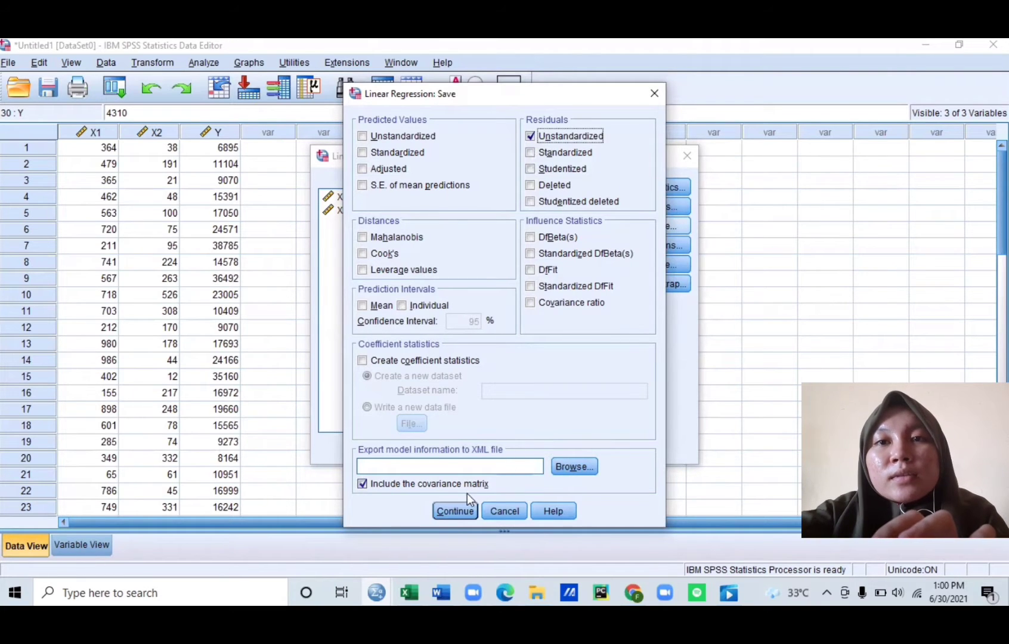
left_click(457, 508)
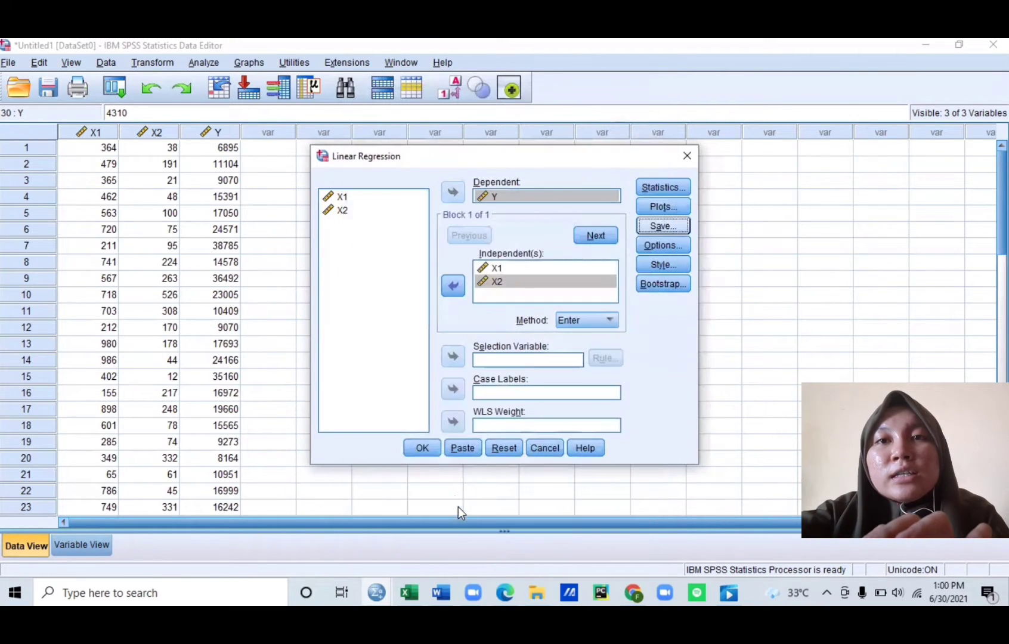
left_click(428, 451)
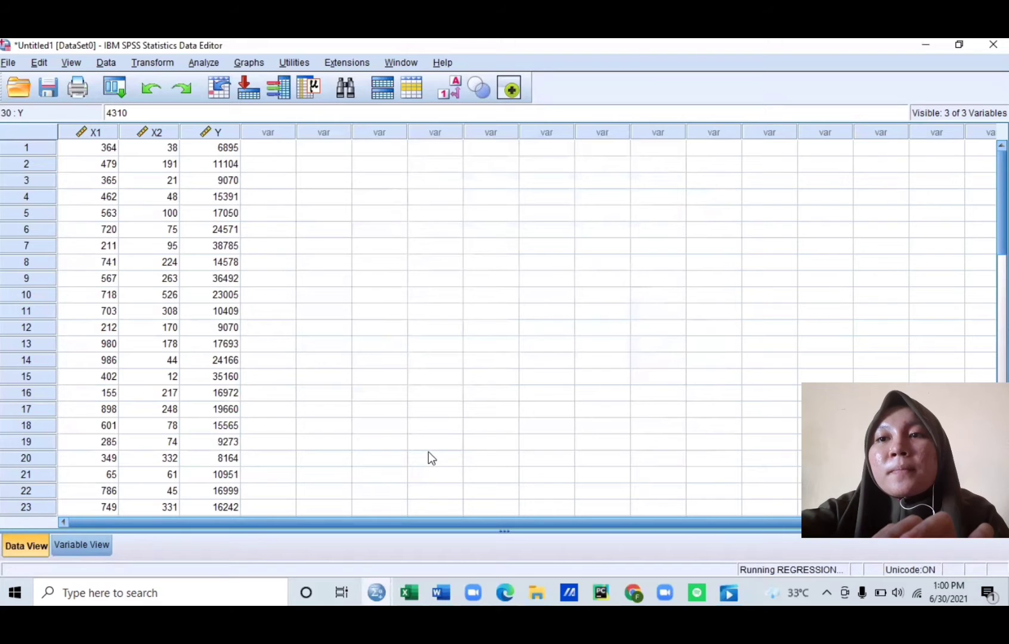
- Switch to the Output3 results and examine the Model Summary, including R Square and Durbin-Watson, alongside the ANOVA and Coefficients tables
mouse_move(385, 582)
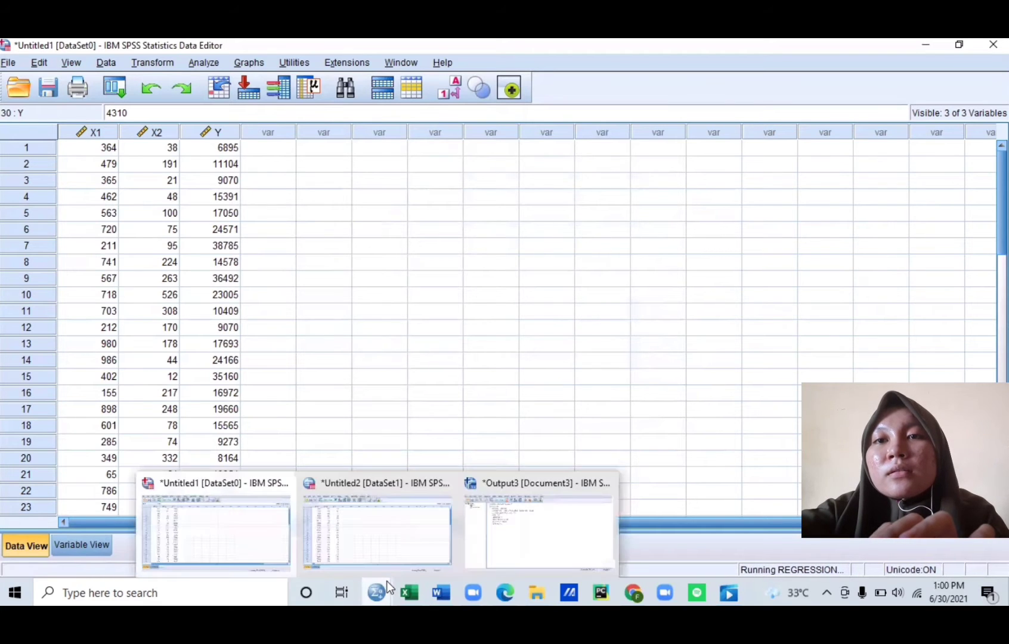
left_click(510, 520)
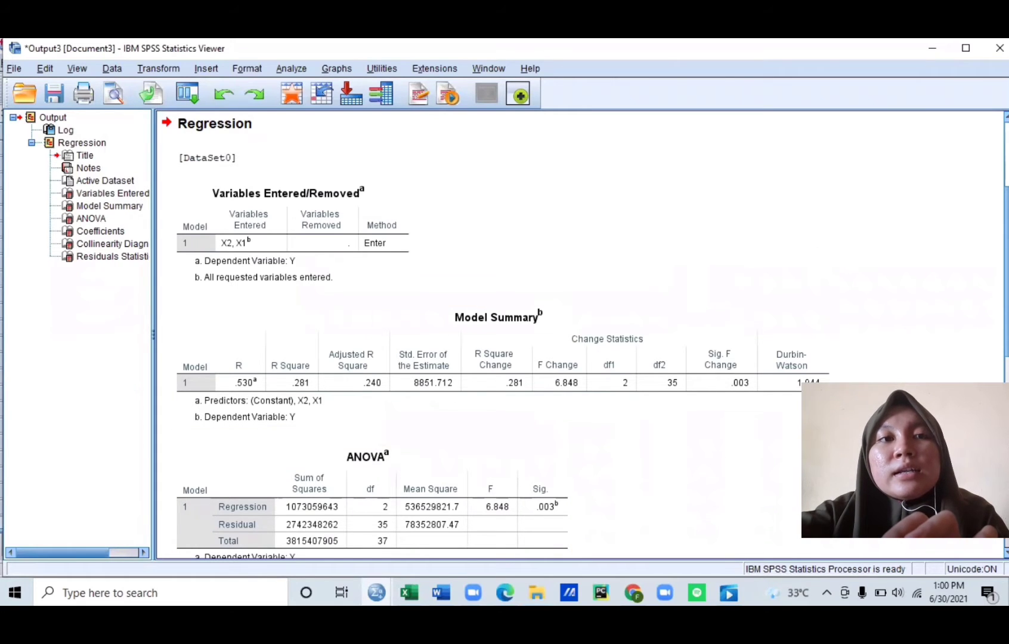
scroll(582, 334, "down", 3)
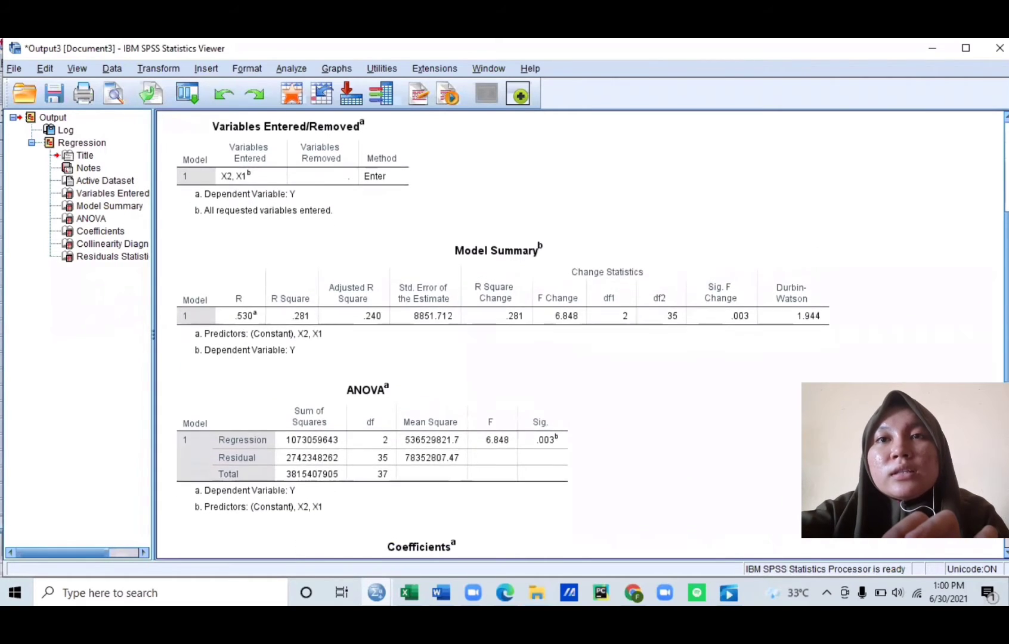
scroll(582, 334, "down", 3)
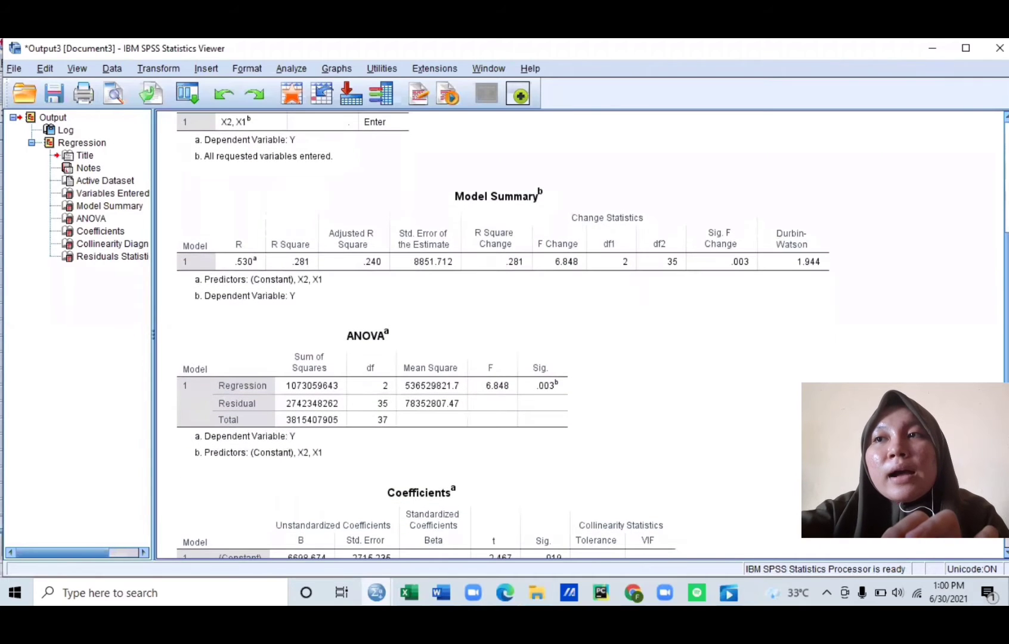
scroll(582, 334, "down", 1)
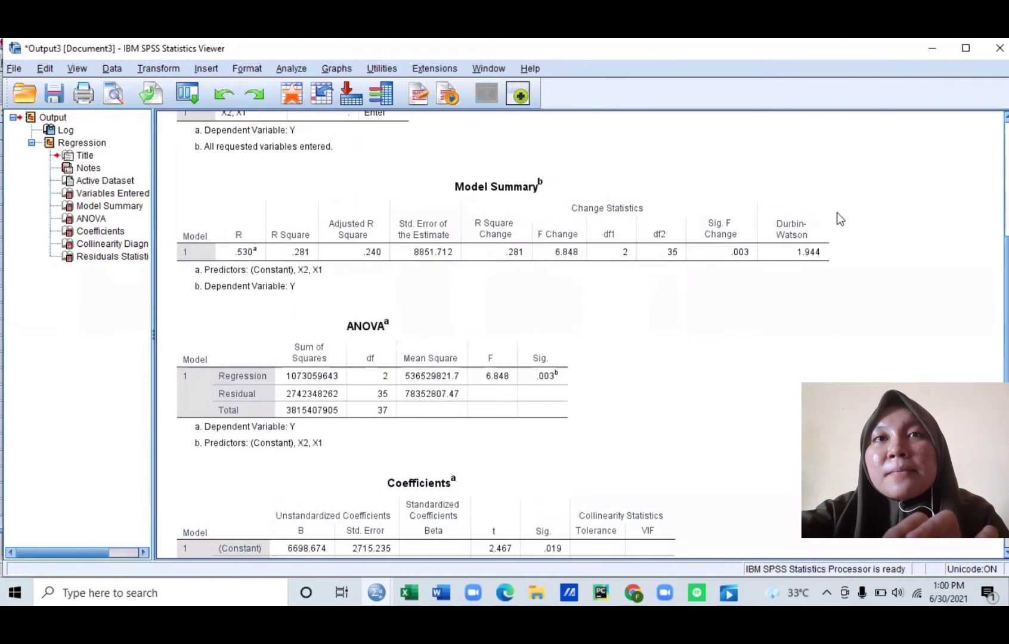
left_click(709, 189)
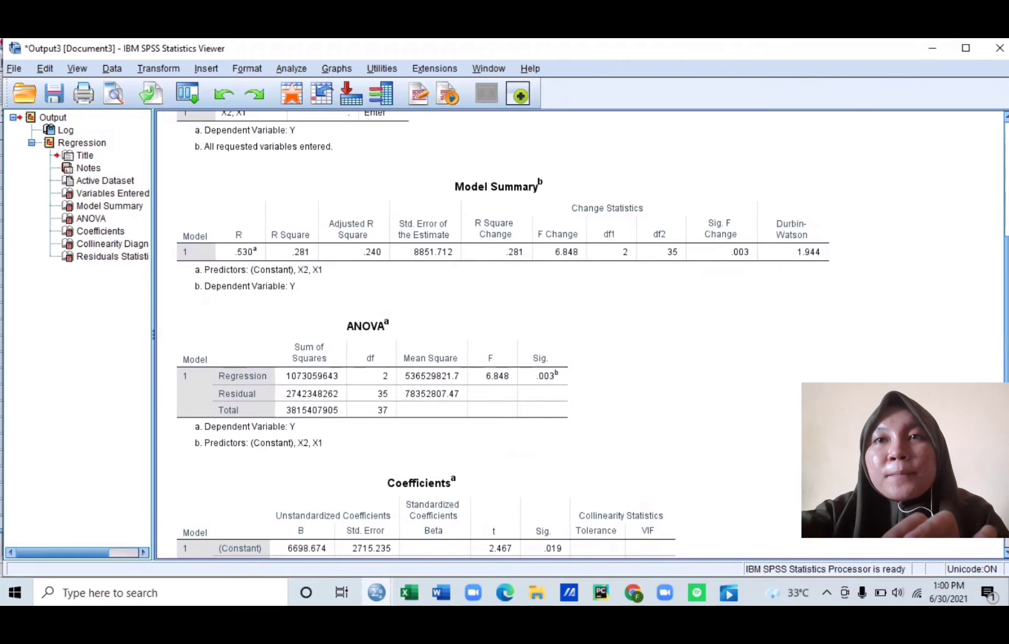
scroll(582, 334, "down", 5)
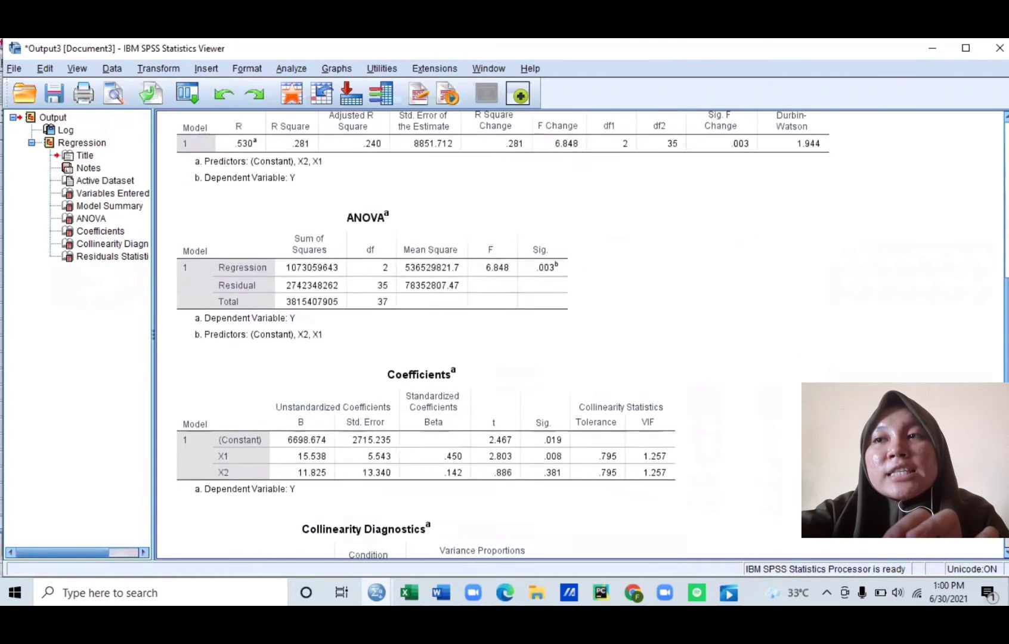
scroll(634, 312, "down", 2)
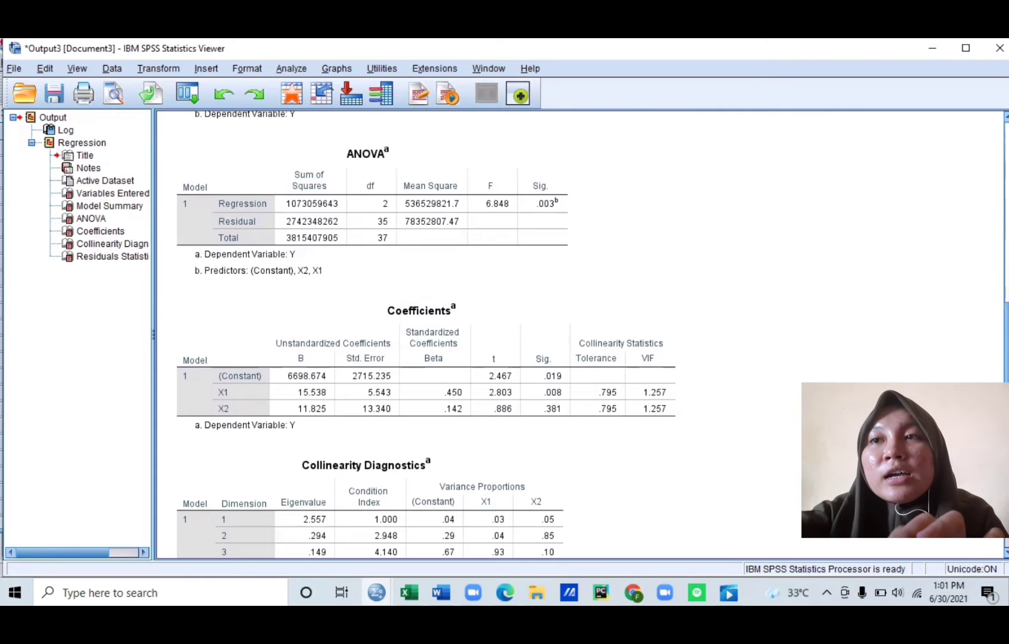
scroll(581, 334, "up", 4)
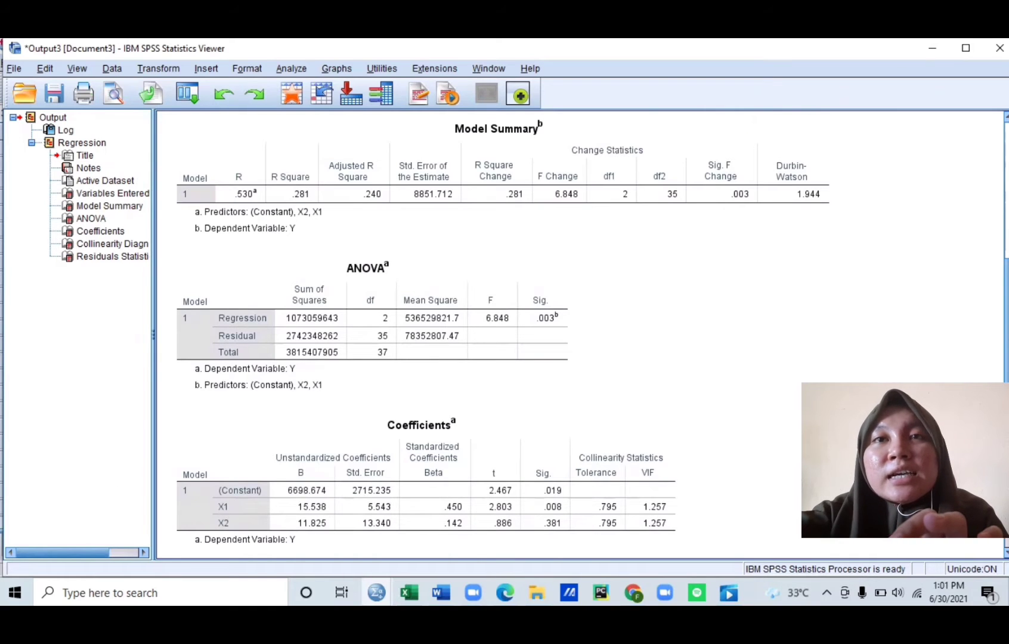
- Examine the ANOVA significance, the t-test significance and VIF values of X1 and X2, and the Collinearity Diagnostics table
left_click(430, 341)
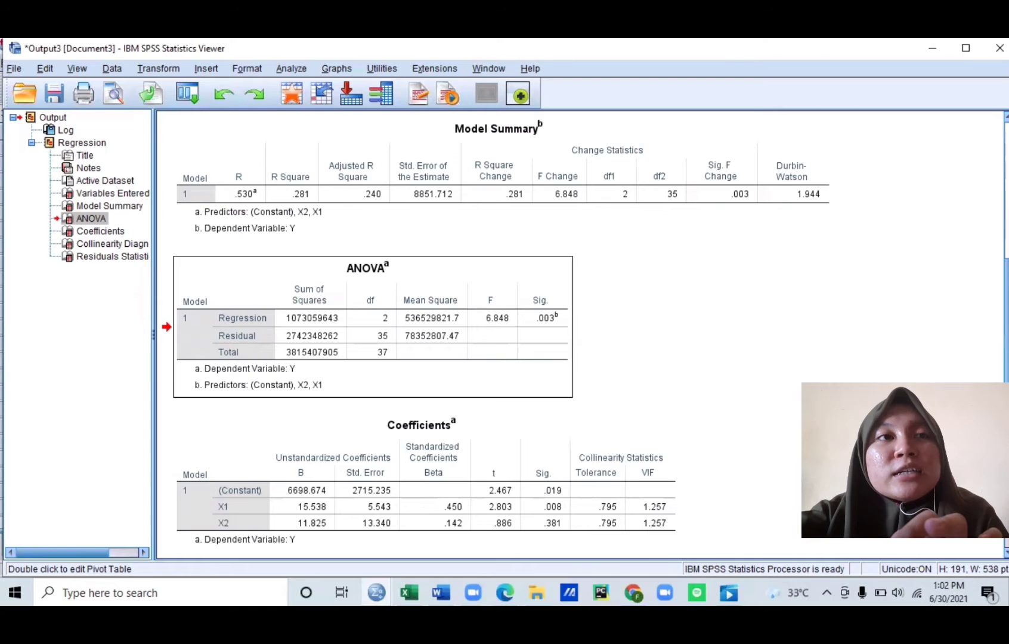
scroll(584, 328, "down", 3)
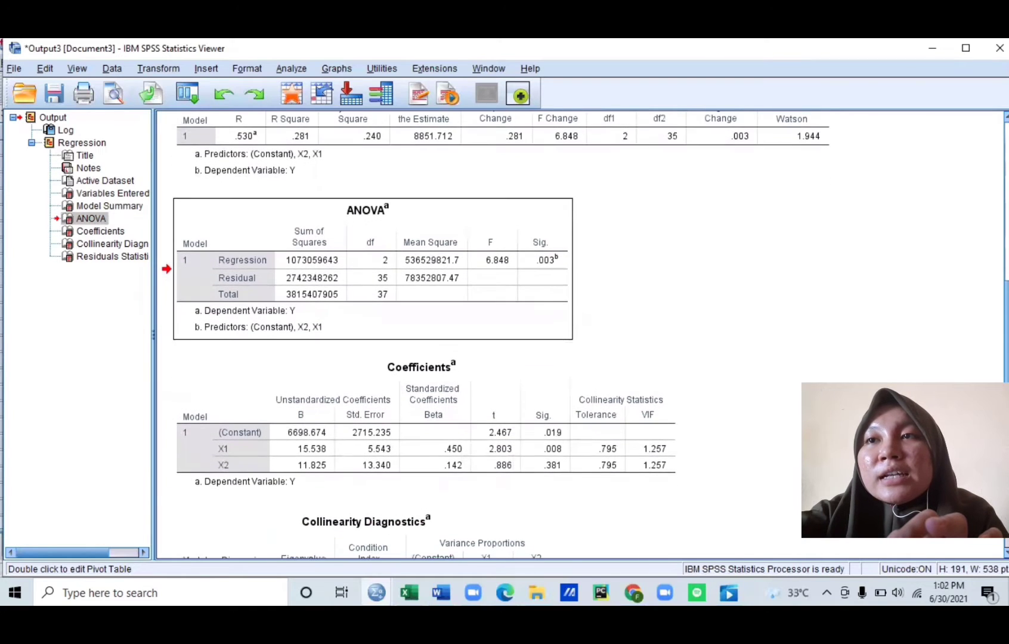
scroll(584, 328, "down", 1)
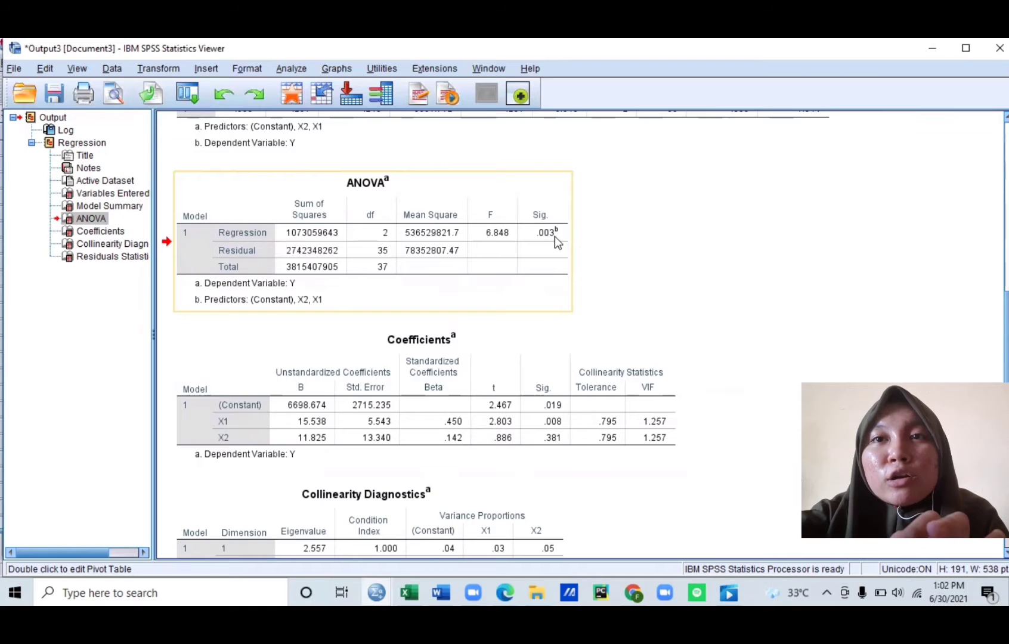
left_click(488, 339)
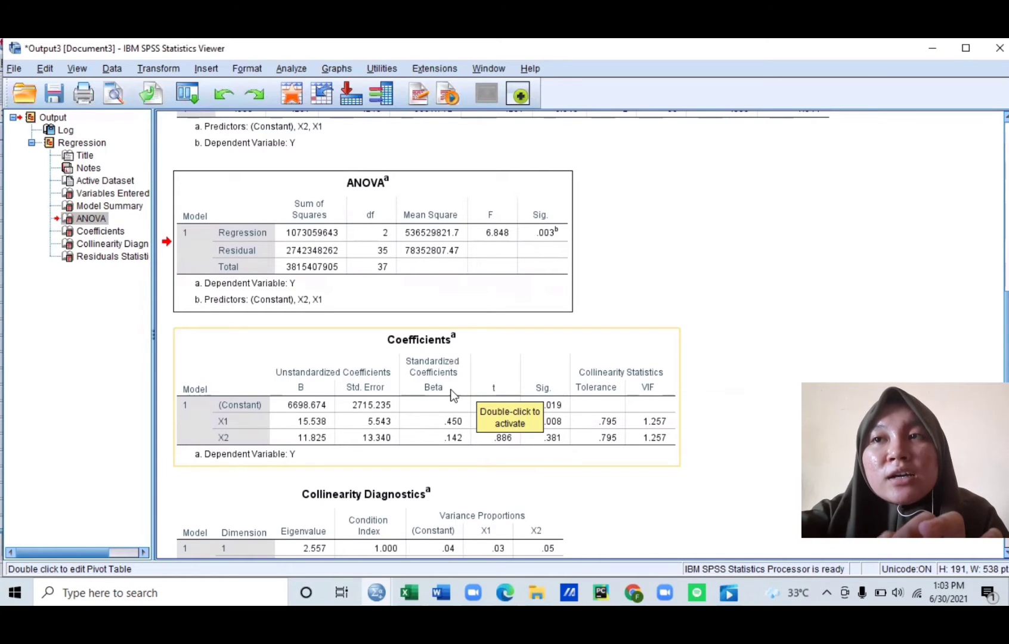
left_click(951, 335)
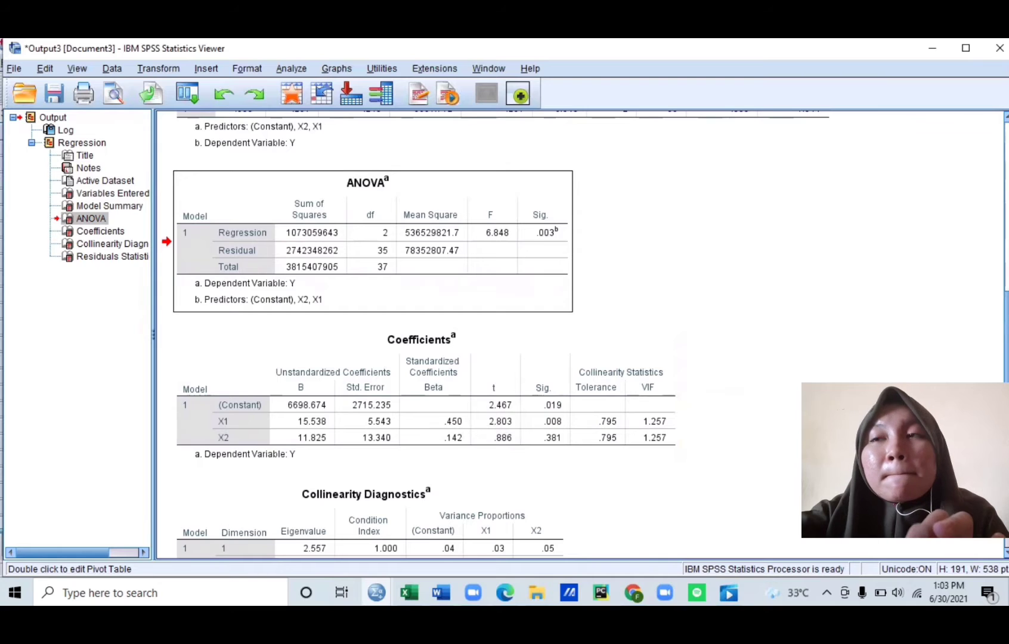
scroll(585, 335, "down", 2)
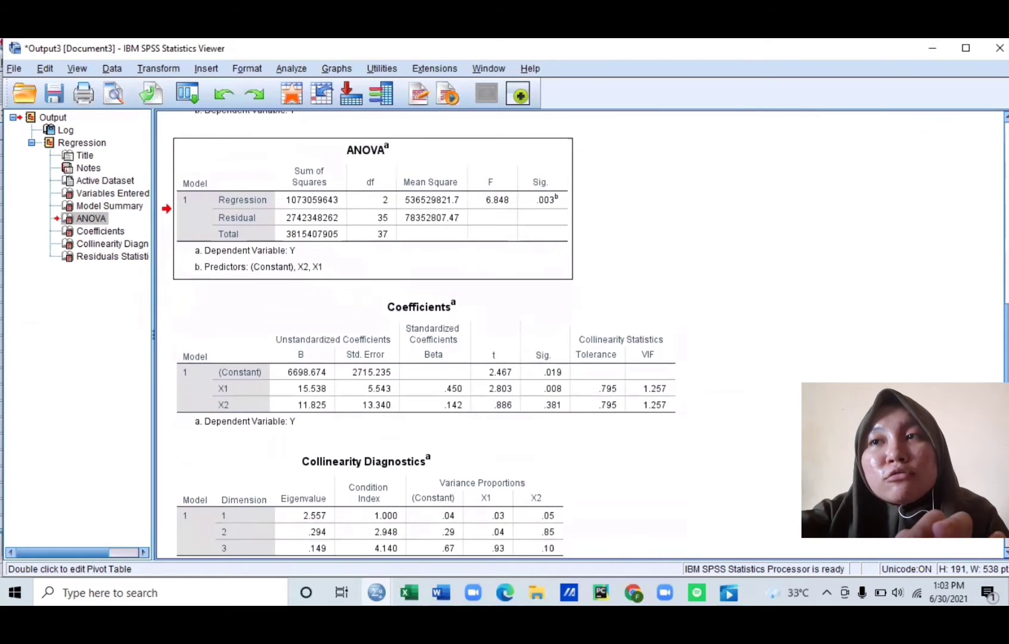
scroll(585, 335, "down", 1)
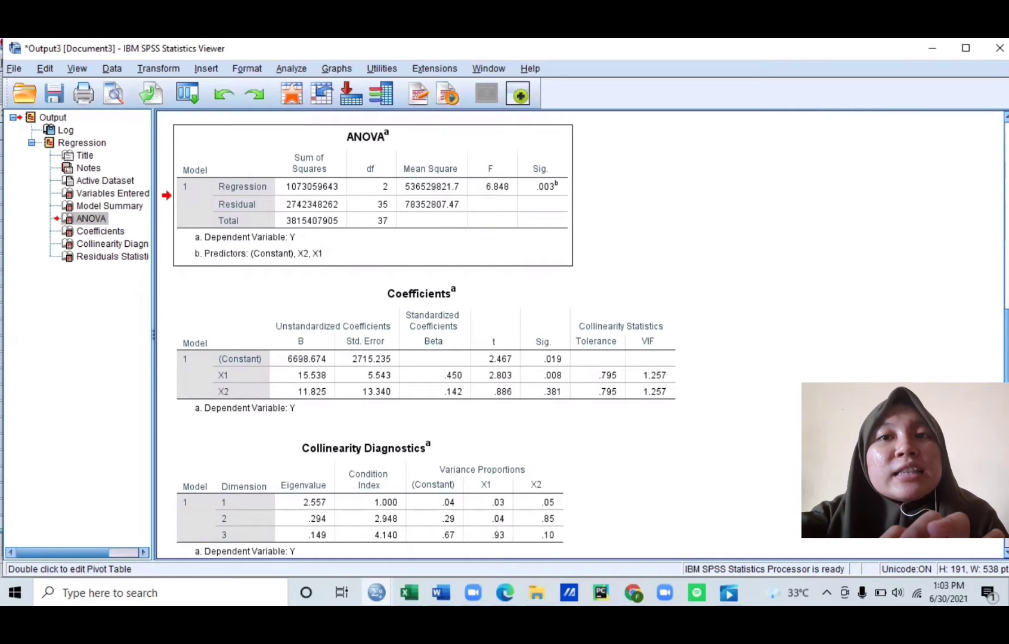
scroll(538, 240, "up", 5)
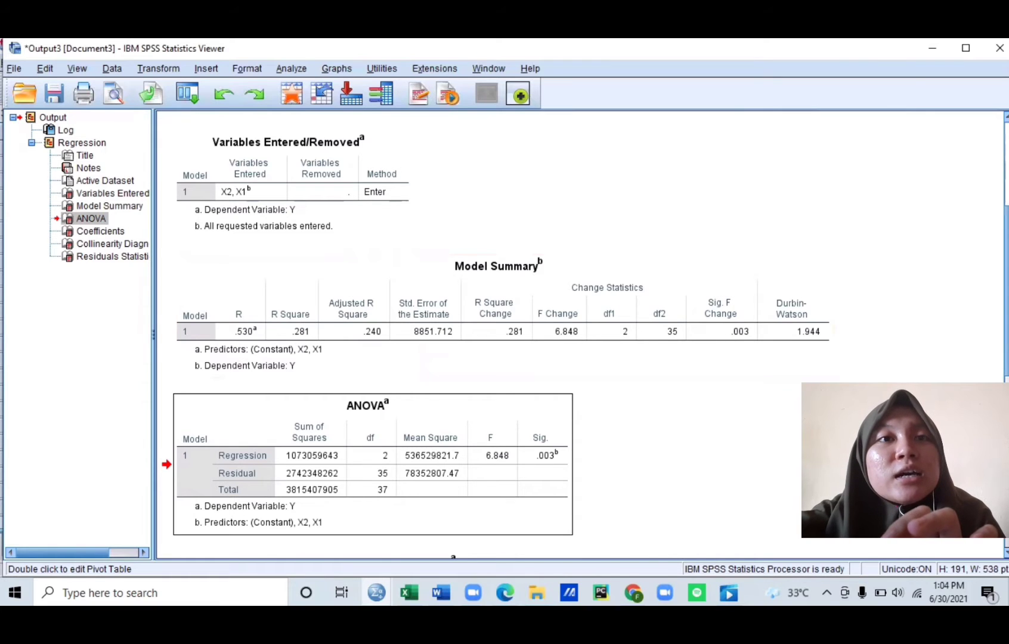
scroll(929, 275, "down", 1)
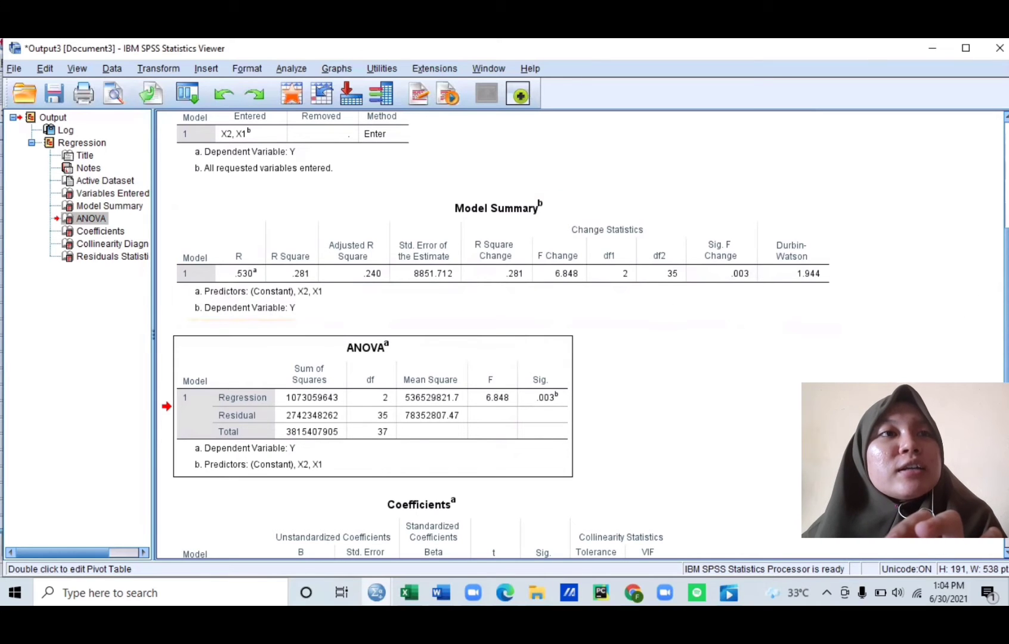
left_click(973, 301)
scroll(758, 301, "down", 5)
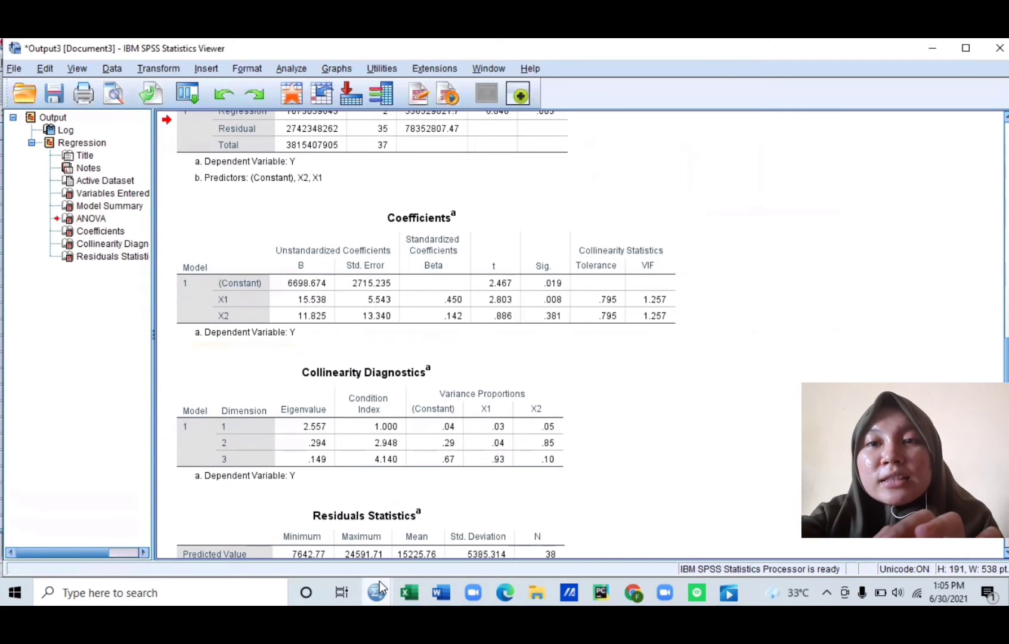
- Switch back to the Untitled1 dataset and select the saved residual values in rows 1 to 38
mouse_move(379, 582)
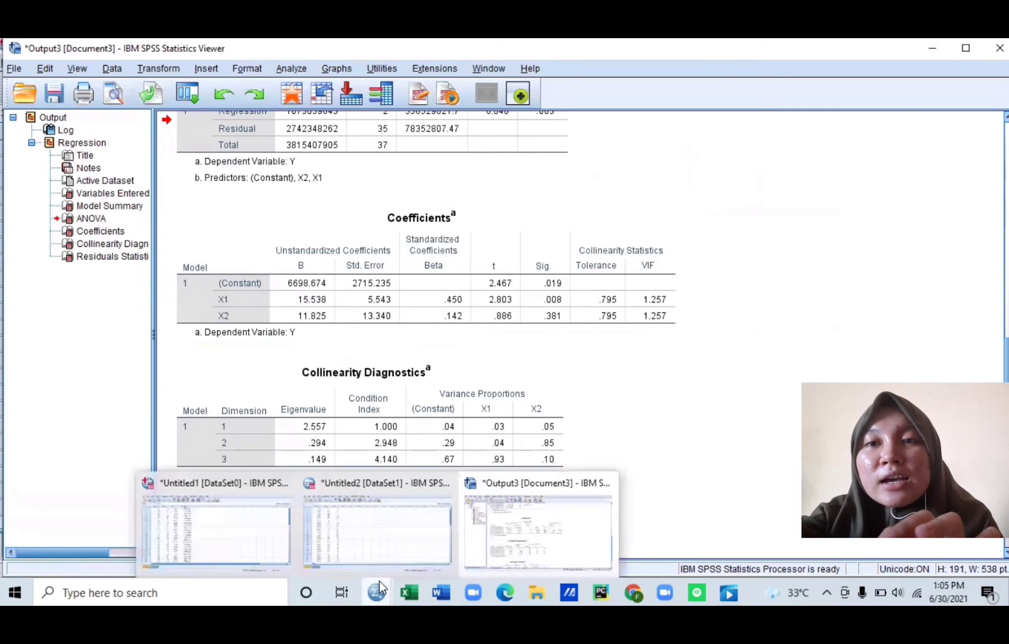
left_click(262, 514)
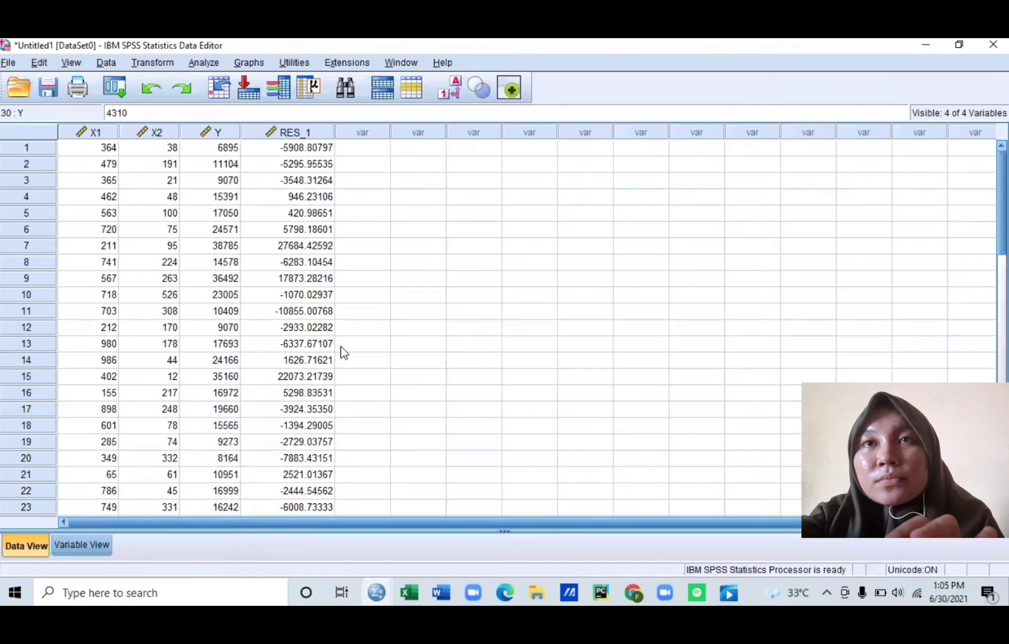
left_click(313, 147)
key("Down")
key("Down")
key("Down")
key("Up")
key("Up")
key("Up")
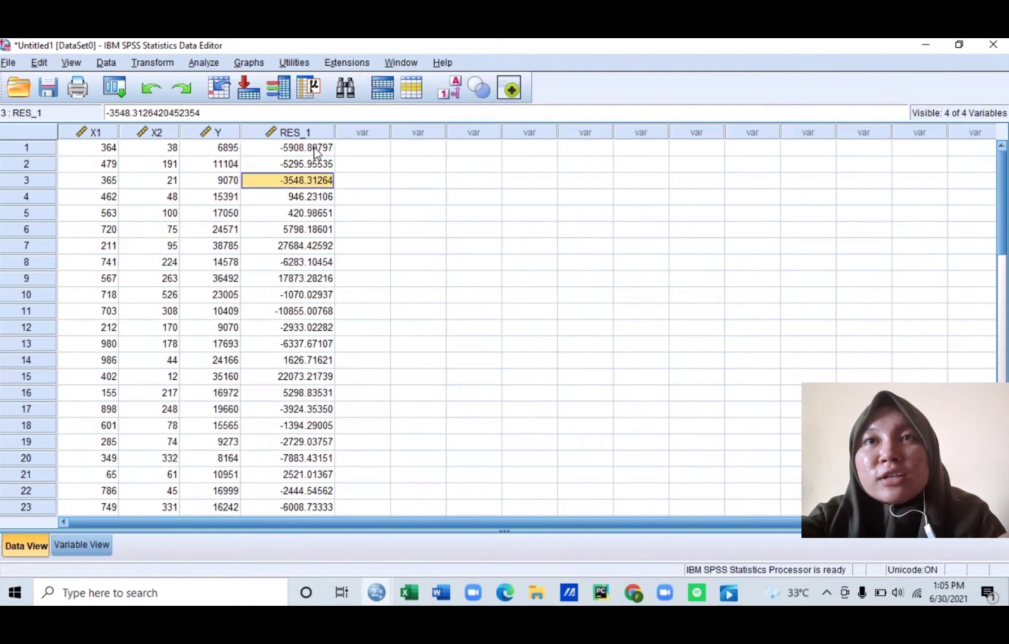
key("shift+Down")
key("shift+Down")
key("shift+Down")
key("shift+Down")
key("shift+Down")
key("shift+Down")
key("shift+Down")
key("shift+Down")
key("shift+Down")
key("shift+Down")
key("shift+Down")
key("shift+Down")
key("shift+Down")
key("shift+Down")
key("shift+Down")
key("shift+Down")
key("shift+Down")
key("shift+Down")
key("shift+Down")
key("shift+Down")
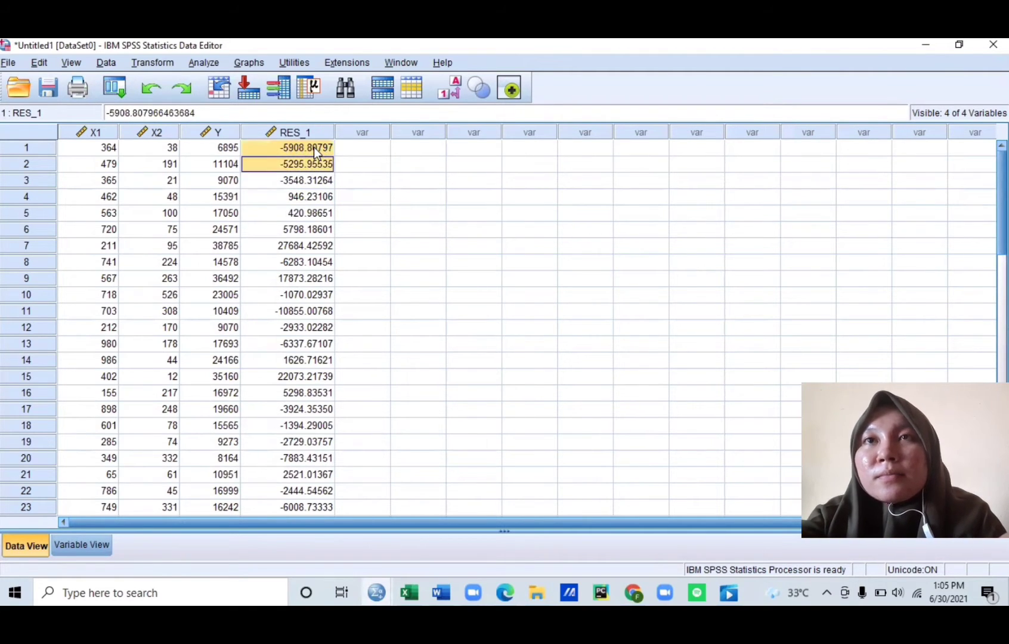
key("shift+Down")
key("shift+Down")
key("shift+Down")
key("shift+Down")
key("shift+Down")
key("shift+Down")
key("shift+Down")
key("shift+Down")
key("shift+Down")
key("shift+Down")
key("shift+Down")
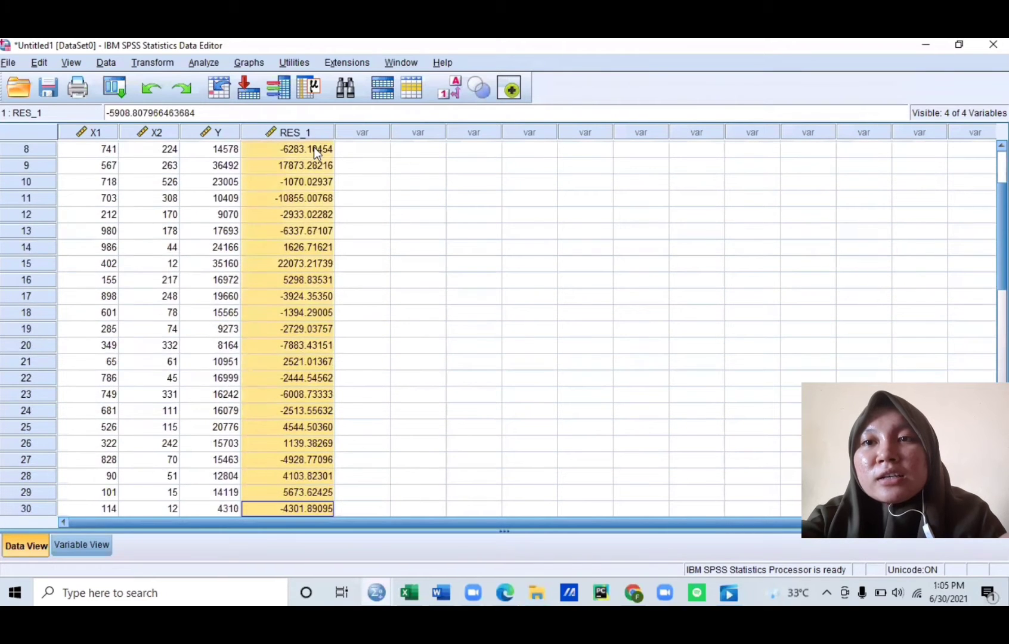
scroll(314, 147, "down", 1)
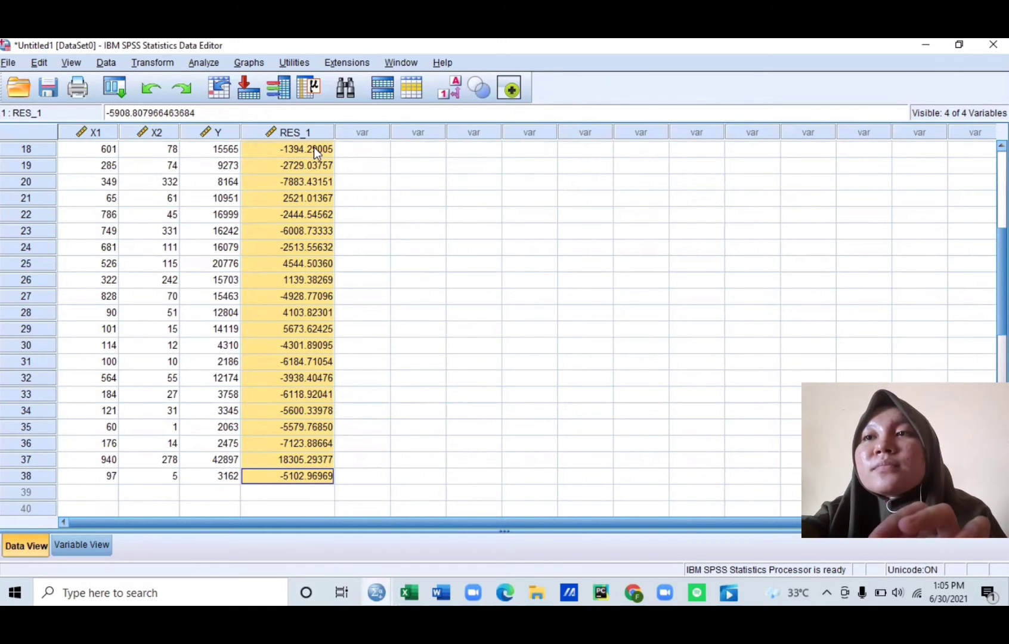
- Run a legacy one-sample Kolmogorov-Smirnov test on the unstandardized residuals against the Normal distribution
left_click(216, 62)
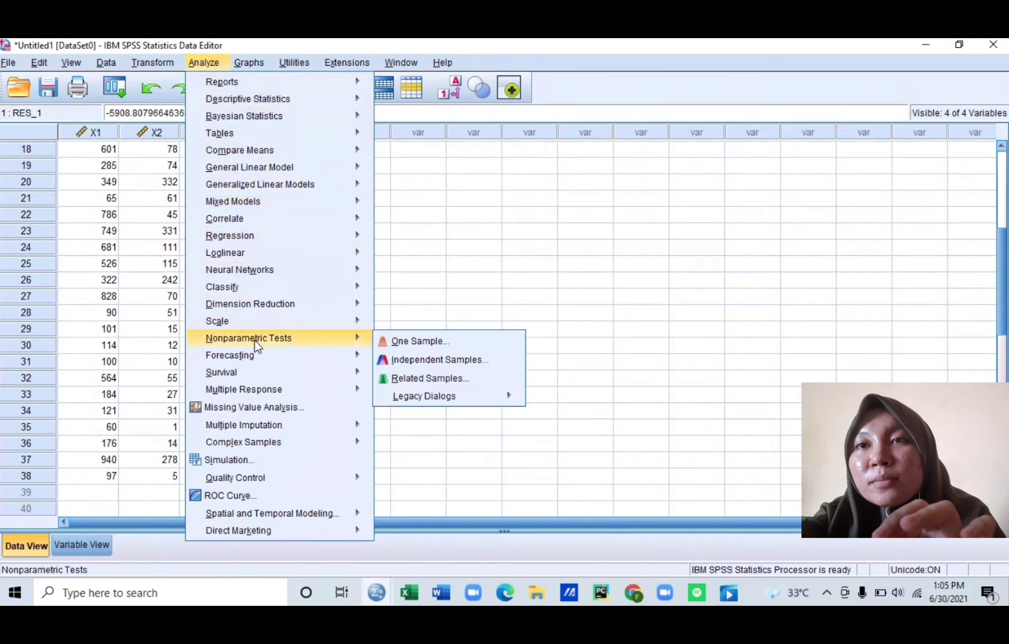
mouse_move(361, 341)
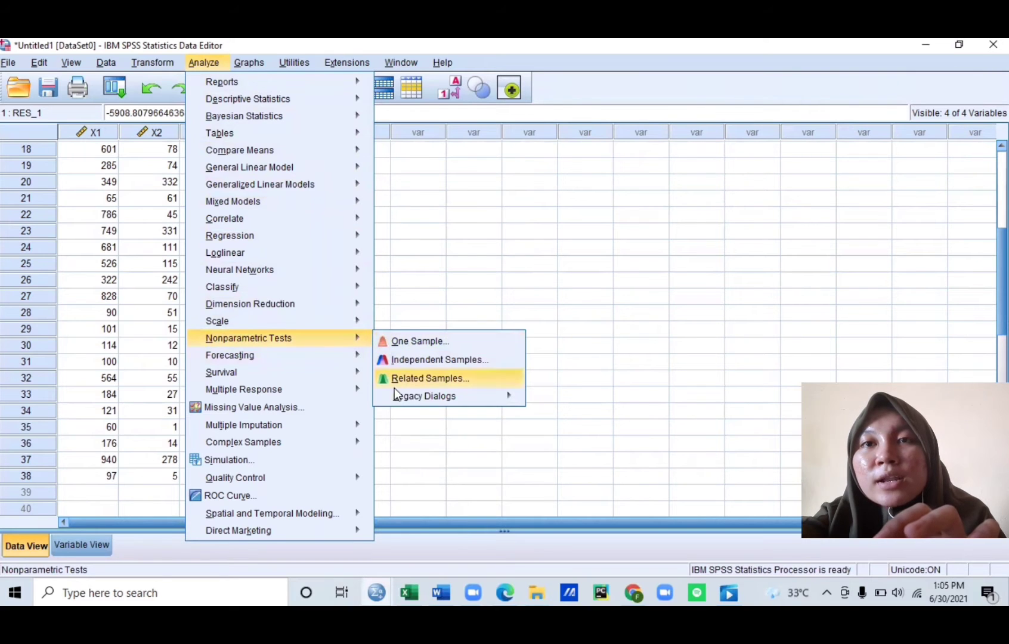
mouse_move(396, 395)
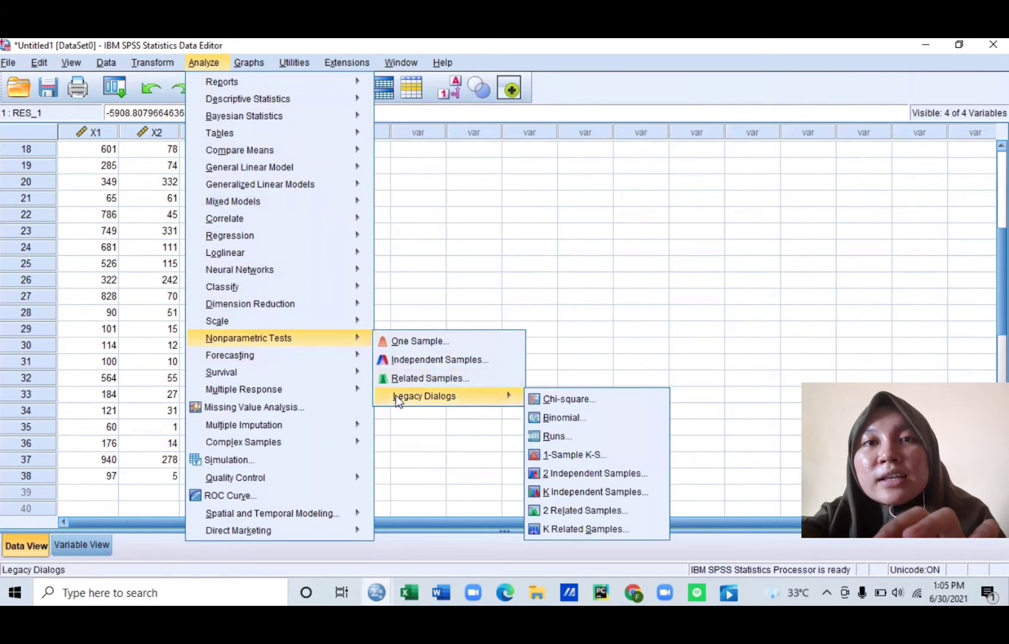
left_click(549, 456)
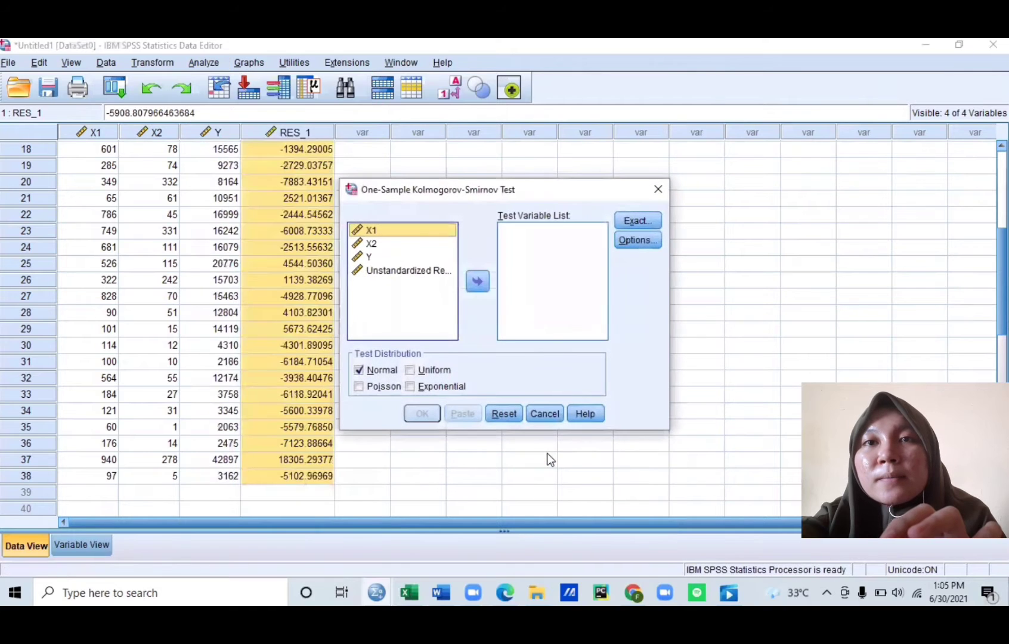
left_click(429, 271)
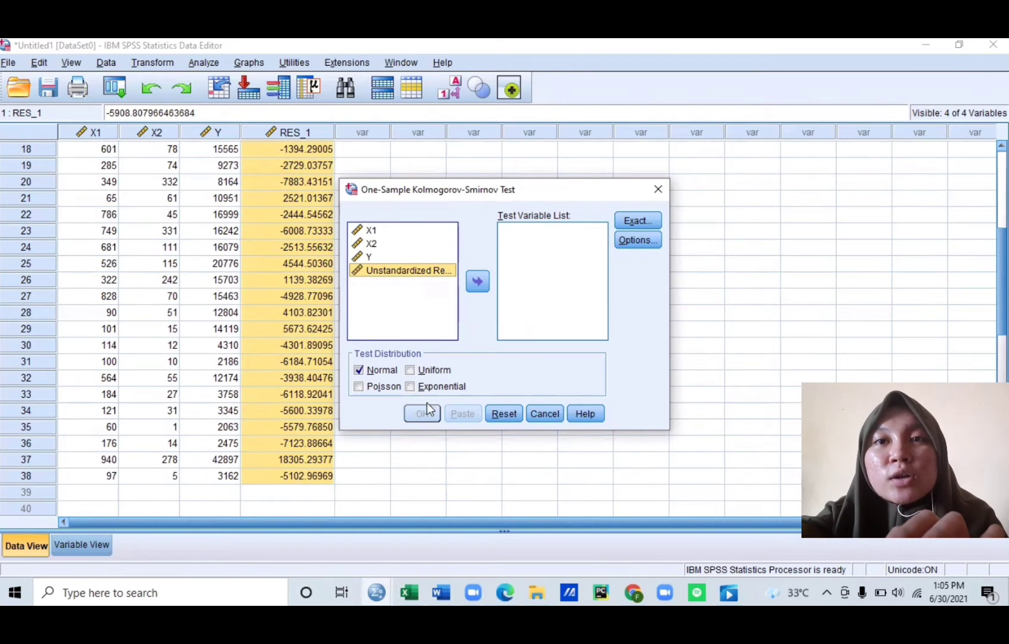
left_click(483, 284)
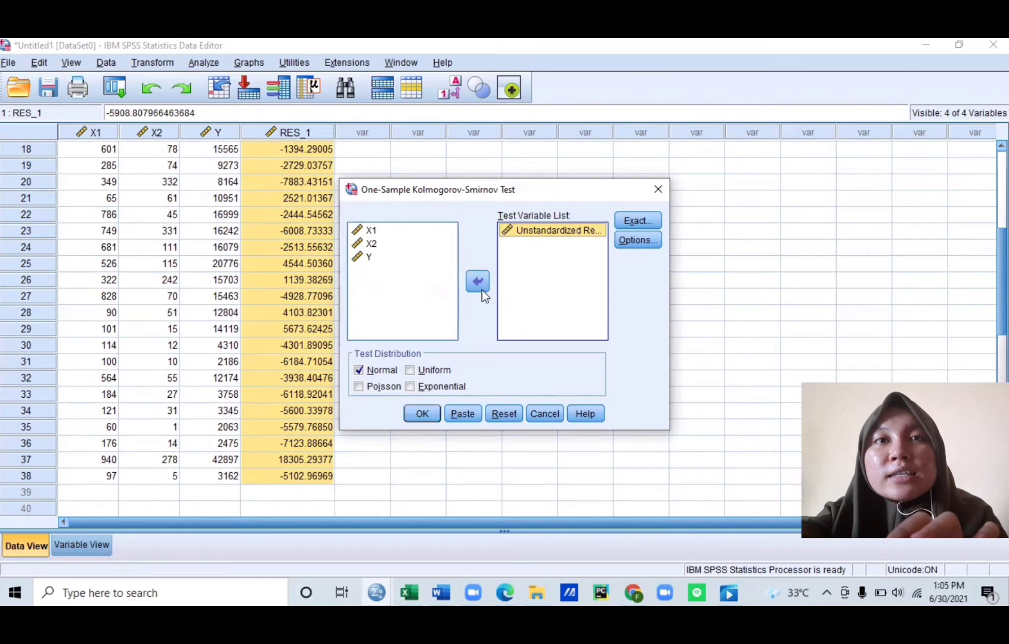
left_click(426, 415)
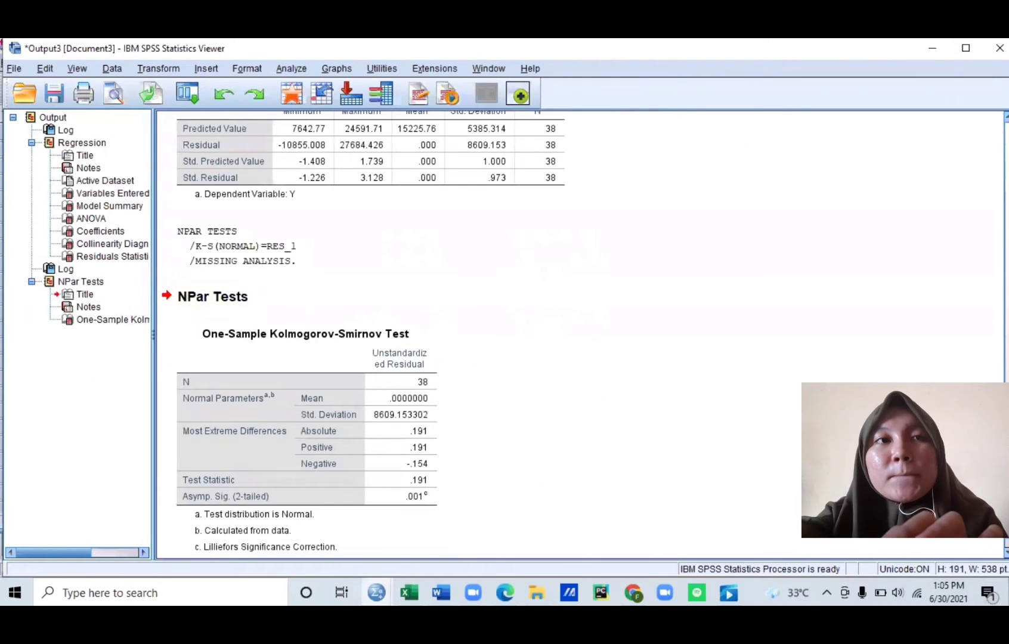
- Examine the One-Sample Kolmogorov-Smirnov Test table, including the test statistic and the two-tailed asymptotic significance
scroll(363, 331, "down", 1)
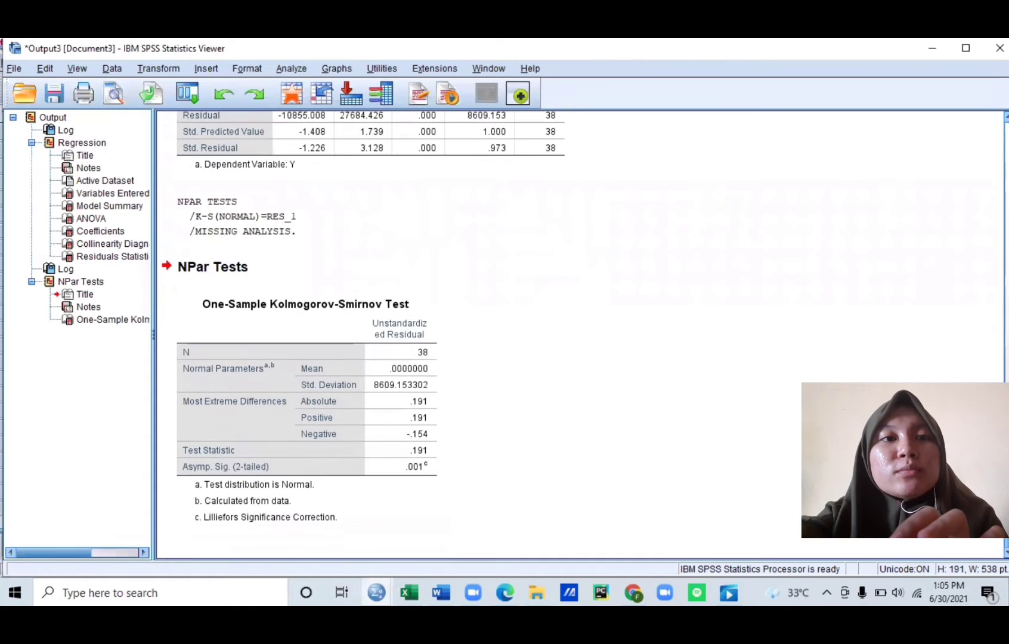
left_click(366, 306)
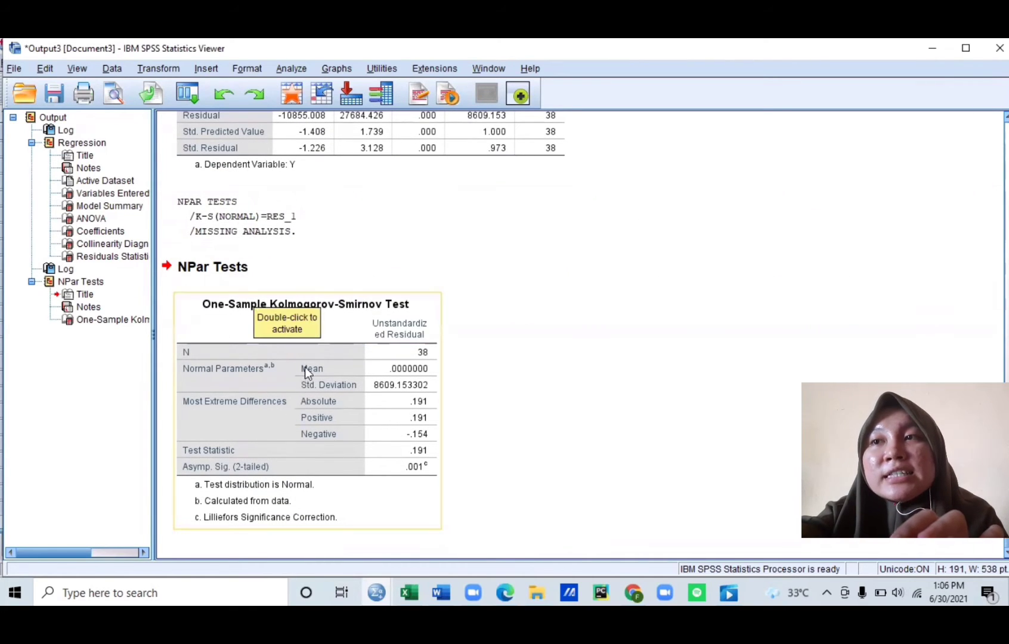
left_click(311, 272)
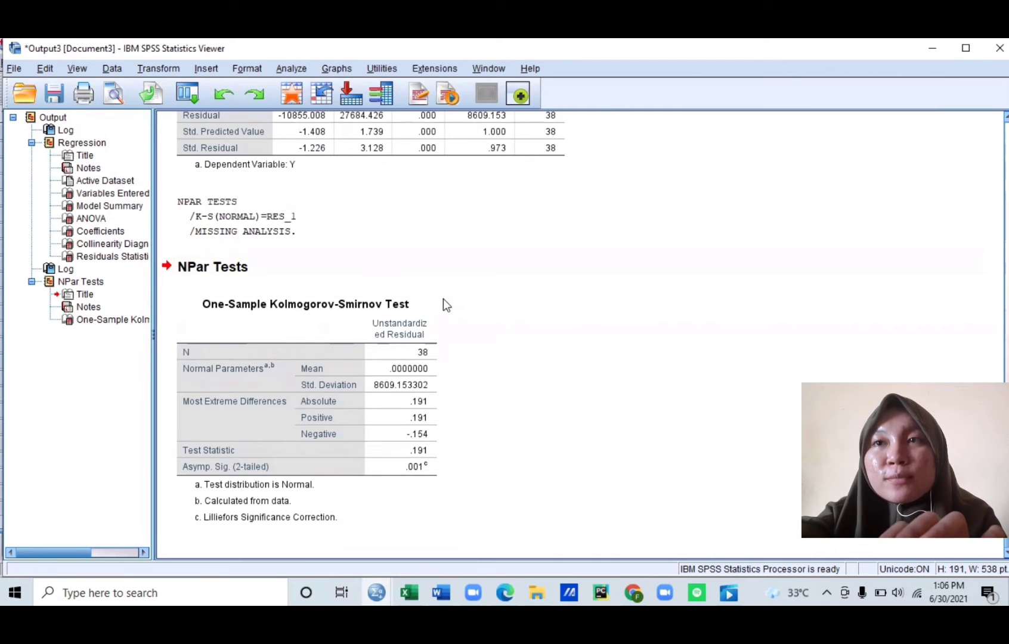
left_click(326, 367)
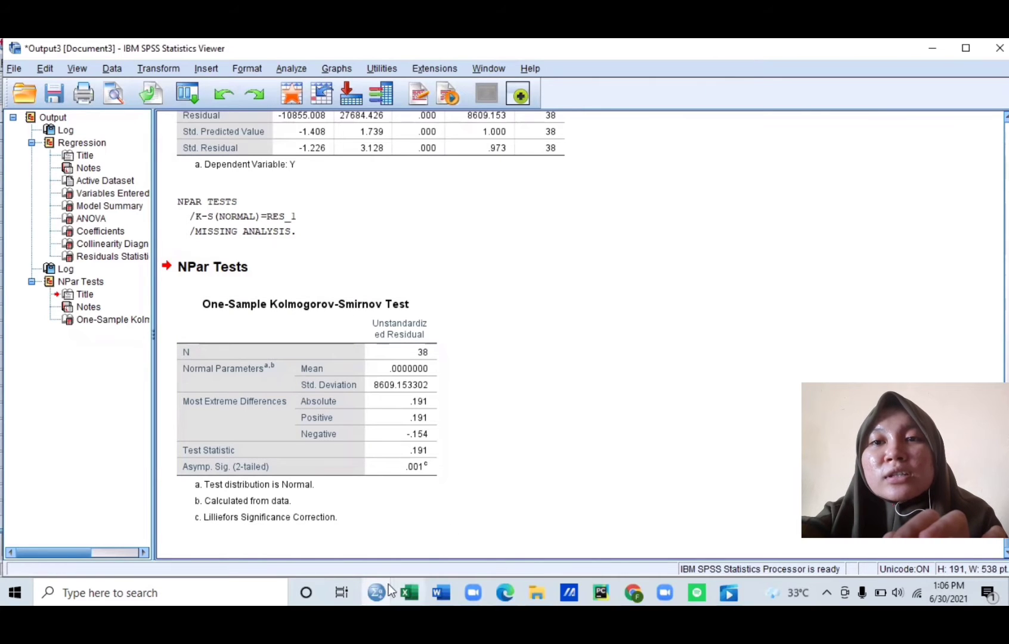
- Switch back to the Untitled1 dataset and start computing a new variable with the target name abs
mouse_move(384, 585)
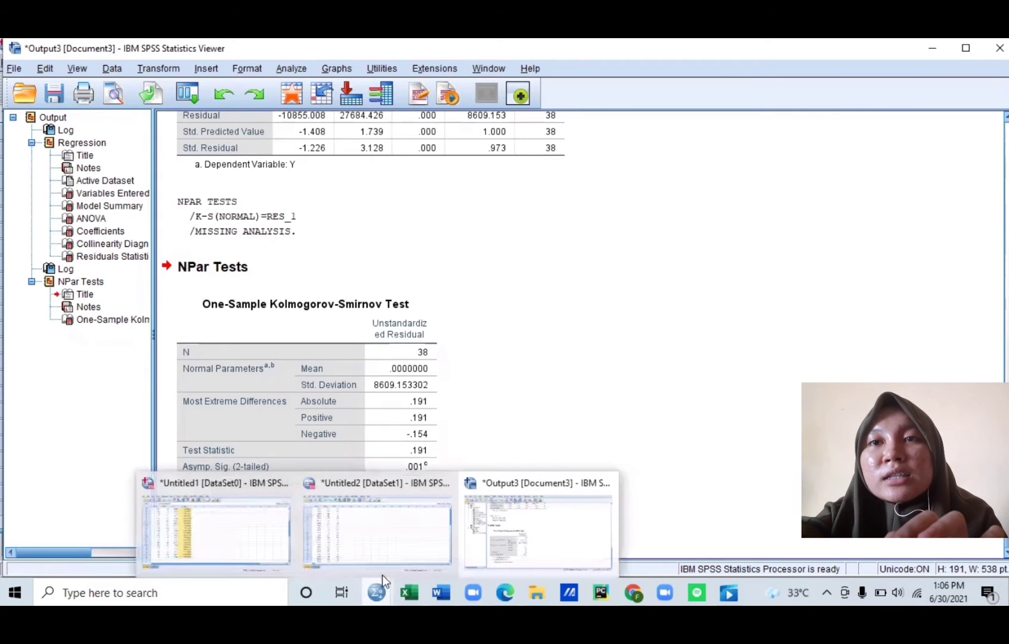
left_click(273, 529)
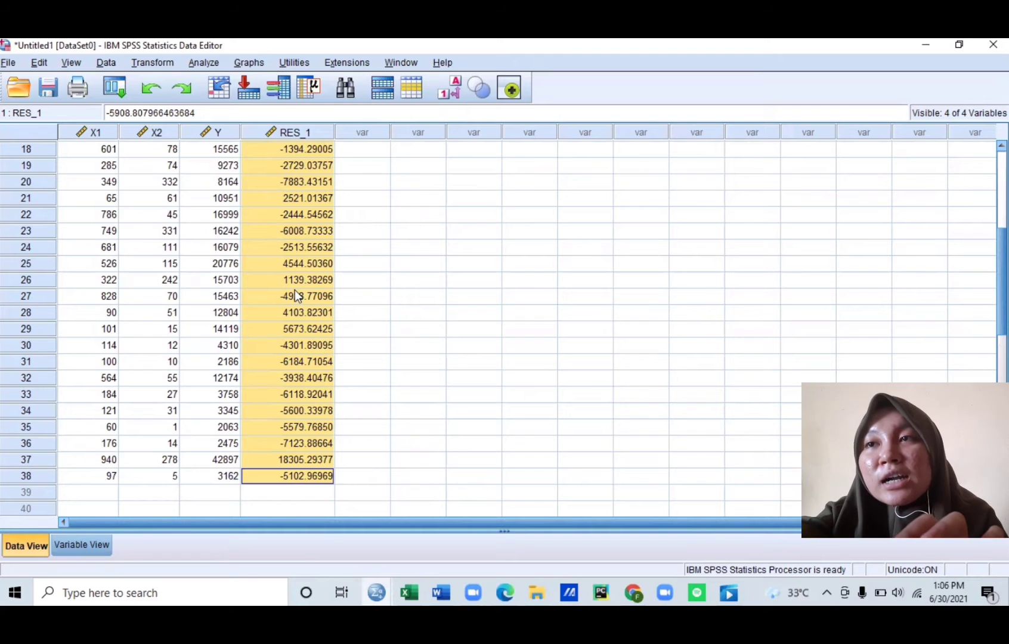
left_click(159, 62)
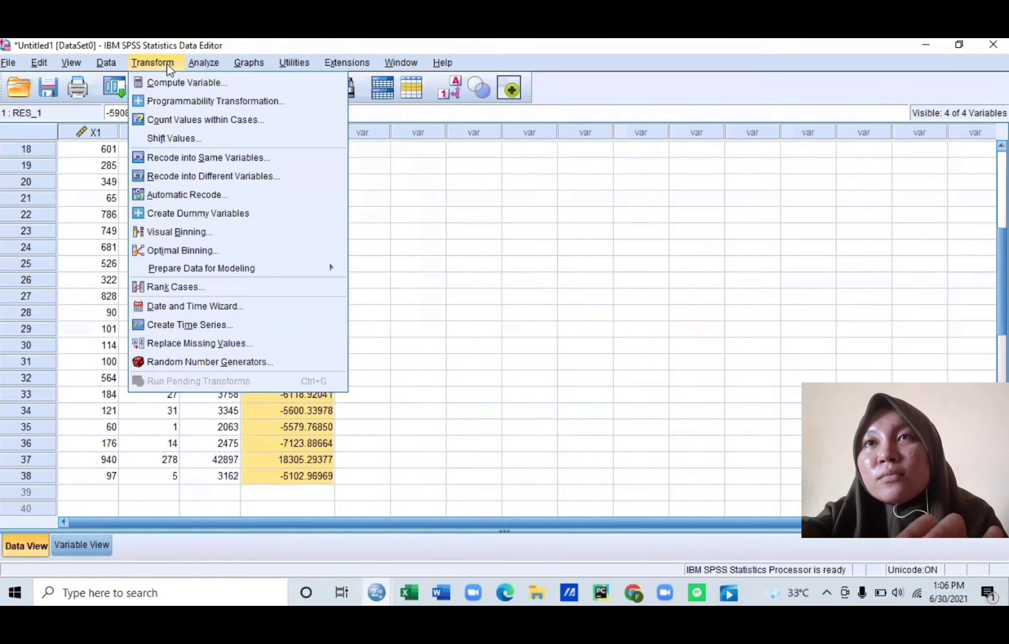
left_click(174, 84)
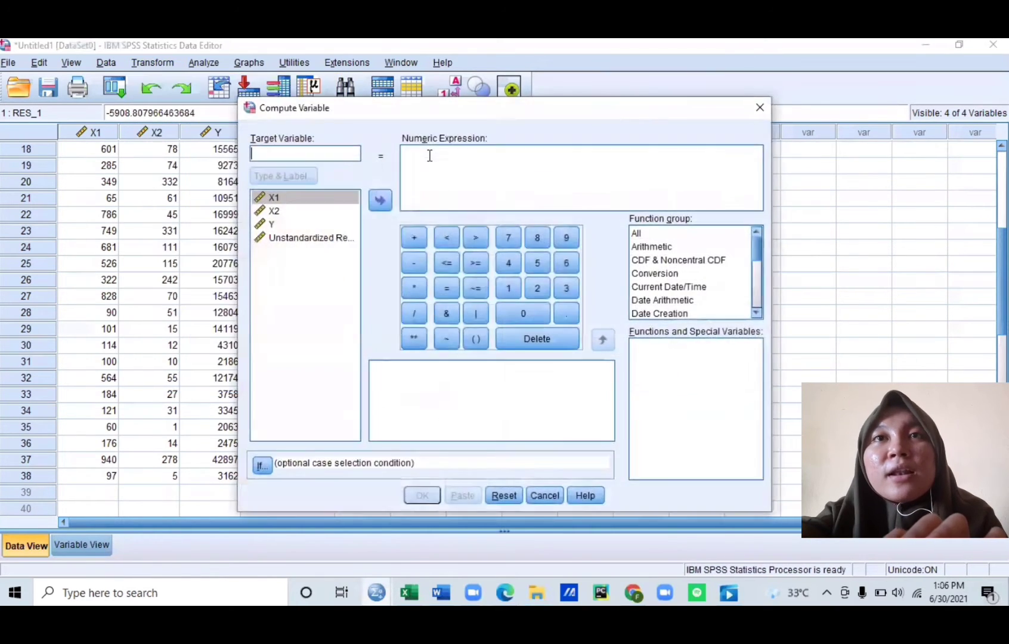
left_click(333, 152)
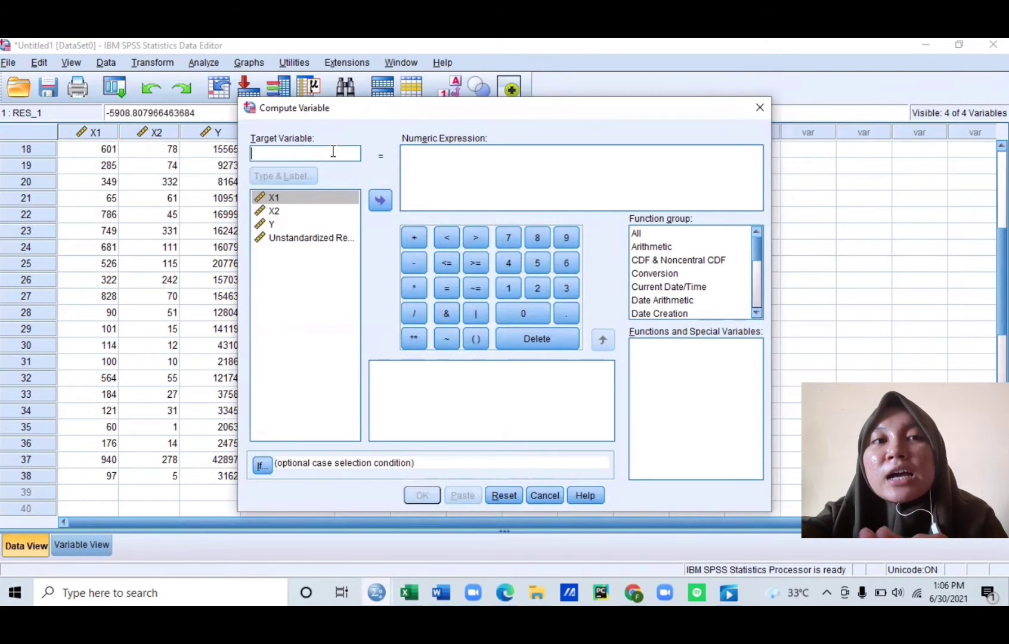
type("abs")
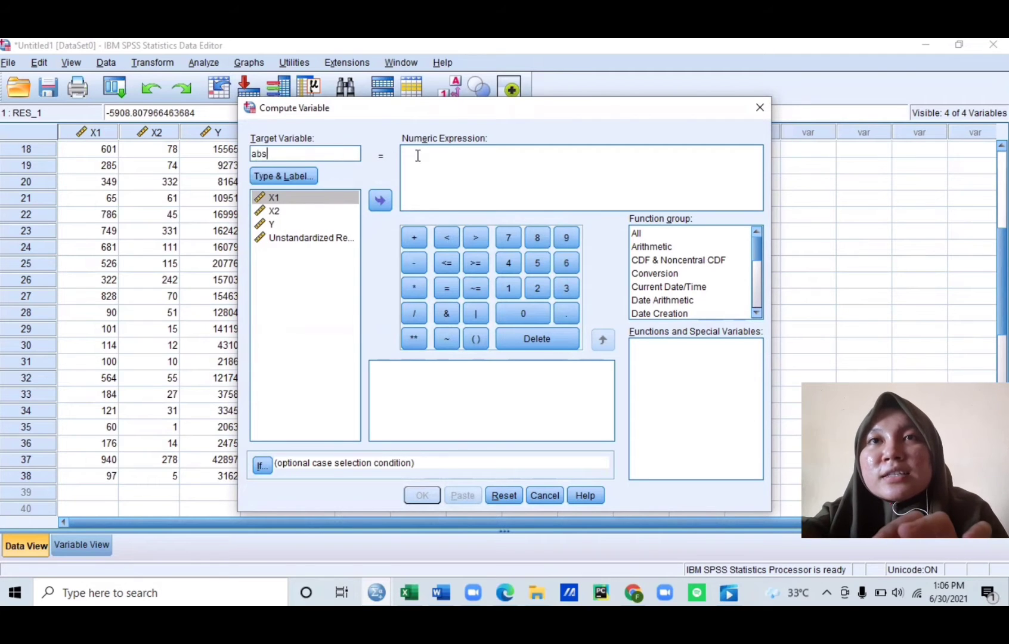
- Look up the Abs function, set the numeric expression to abs(RES_1) and compute the variable
left_click(659, 234)
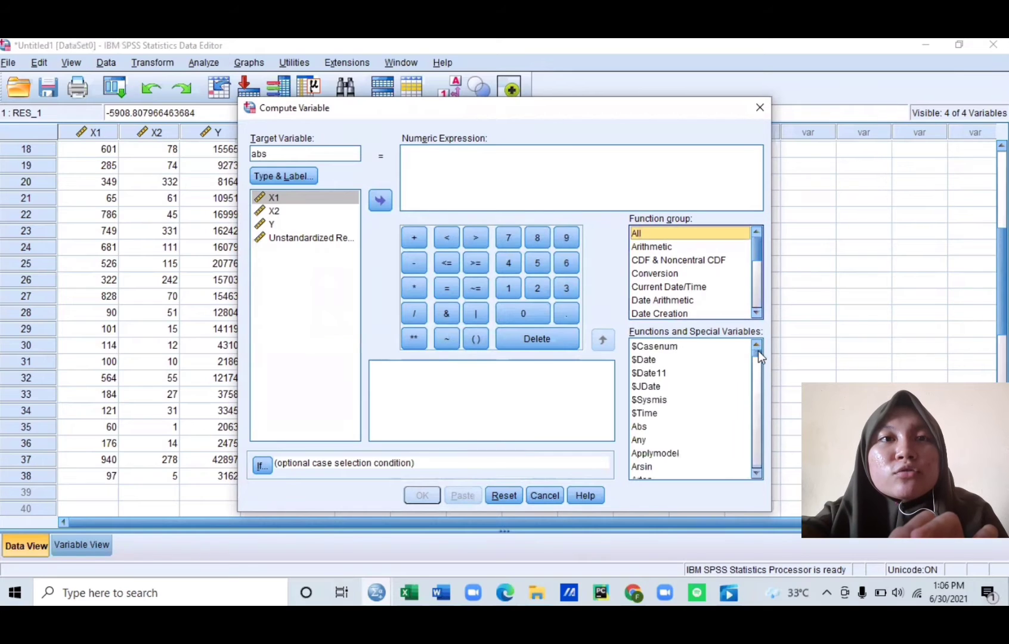
left_click_drag(758, 355, 758, 358)
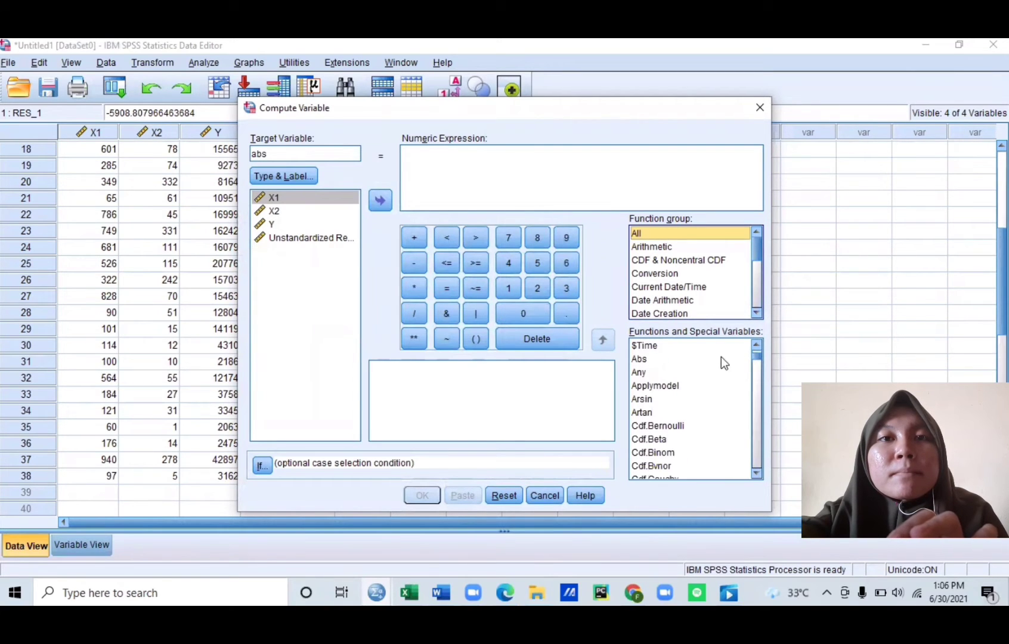
left_click(683, 359)
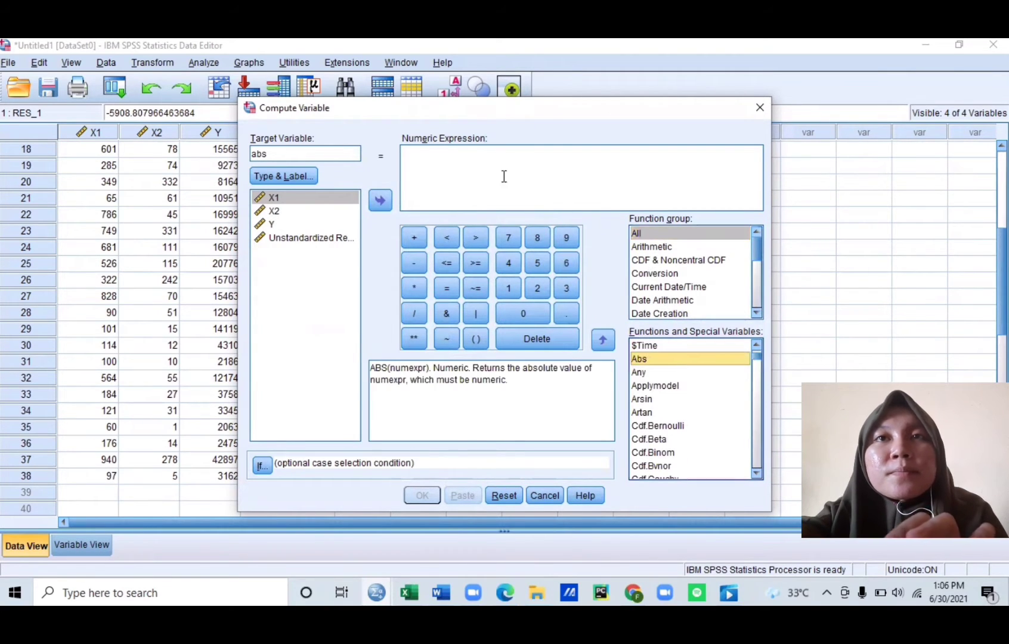
left_click(459, 162)
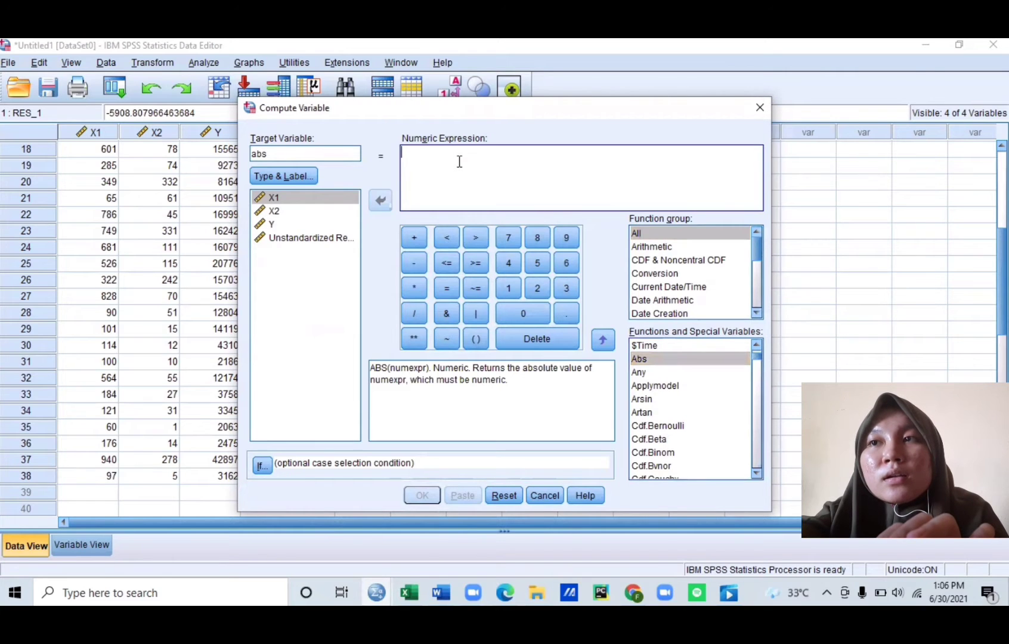
type("a")
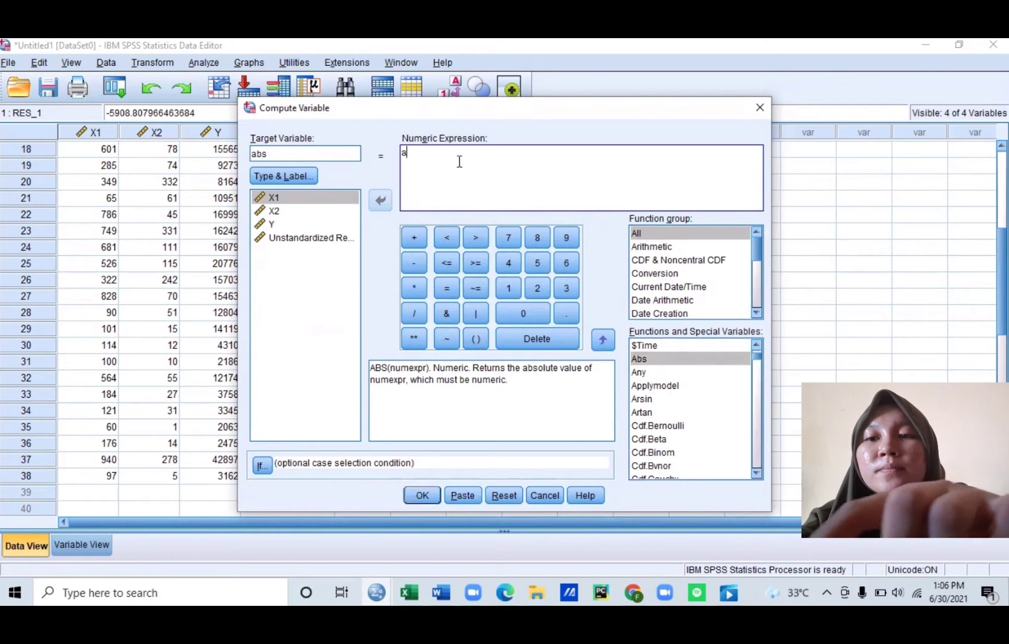
type("bs(")
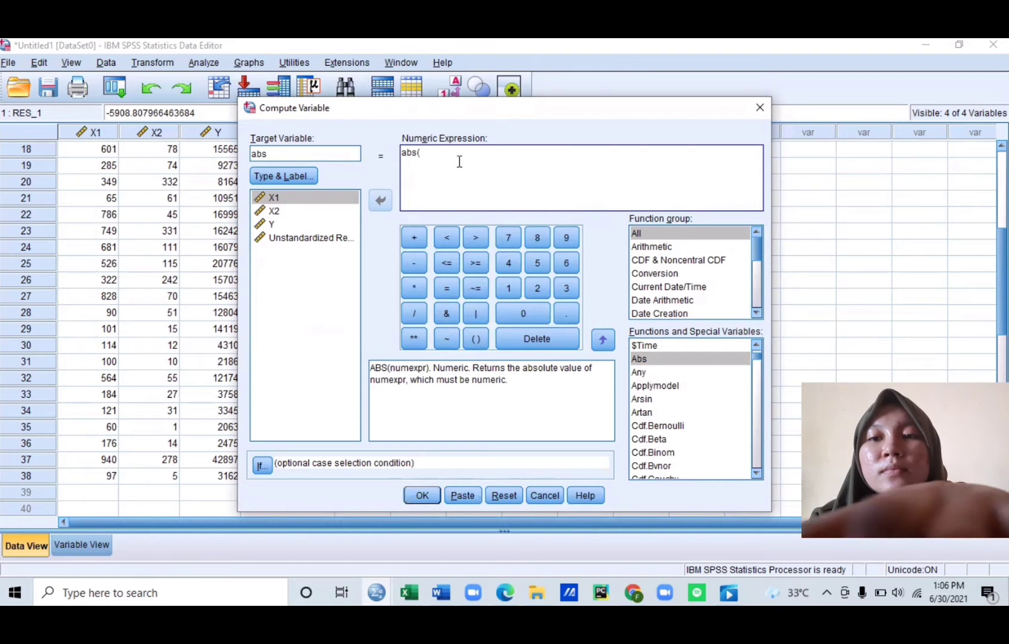
type("RES")
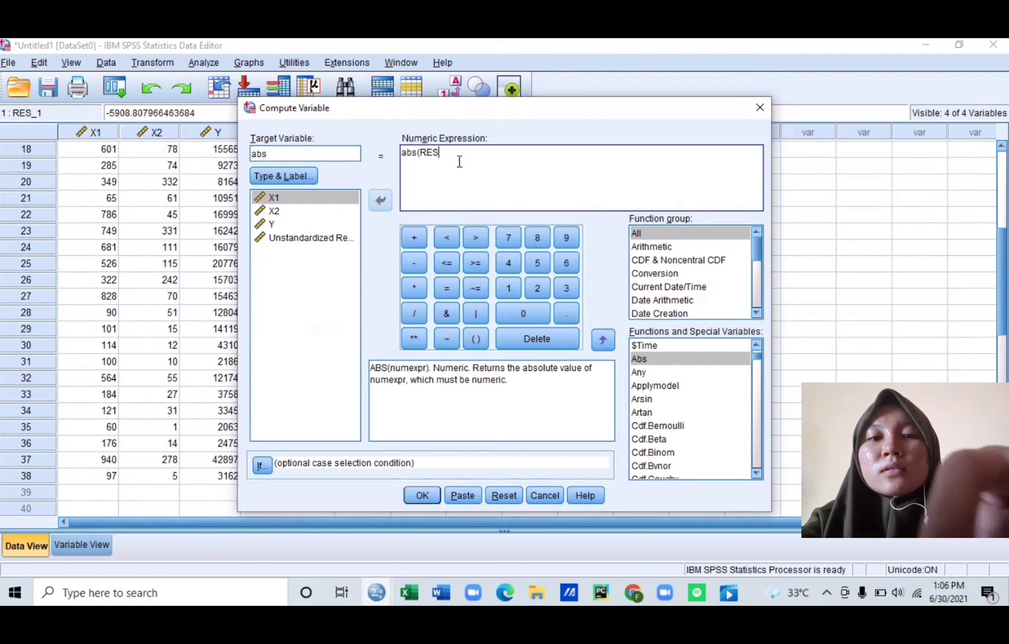
type("_1)")
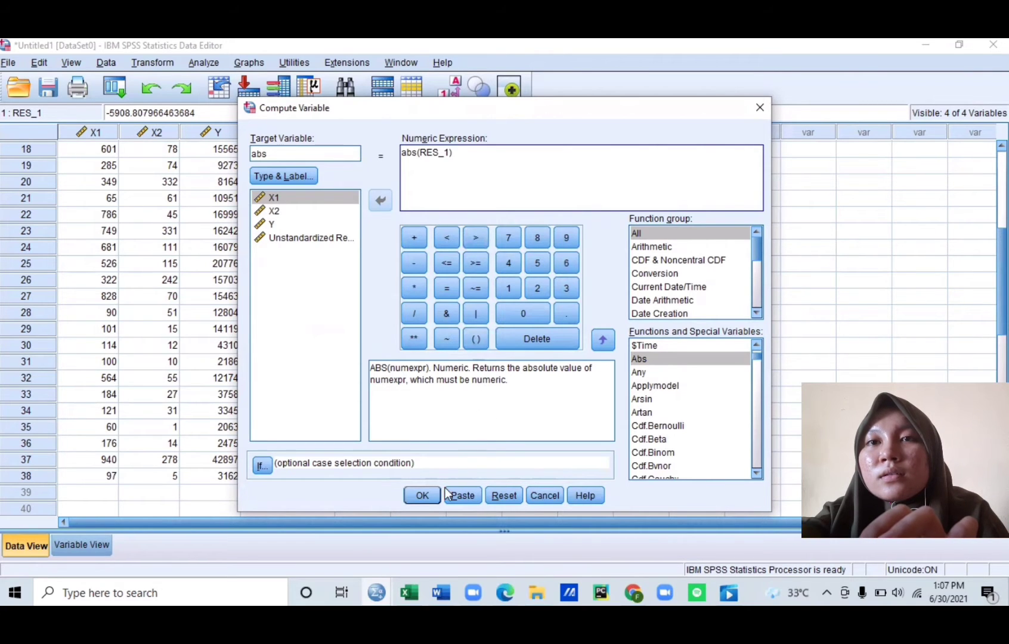
left_click(422, 495)
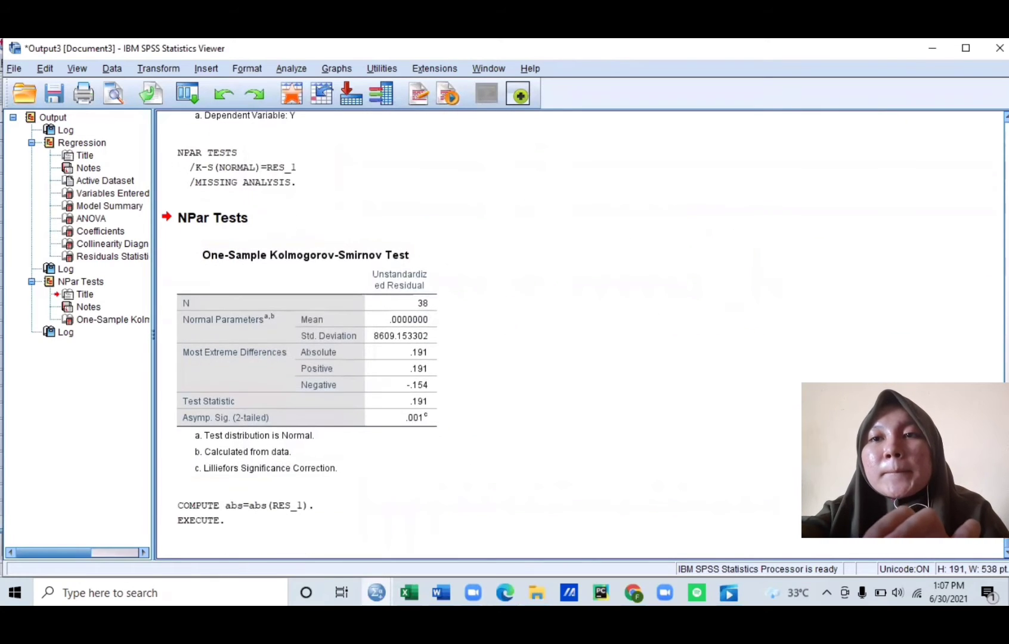
- Return to the Untitled1 dataset and compare the RES_1 residuals with their absolute values in the abs column from row 18 down
mouse_move(385, 584)
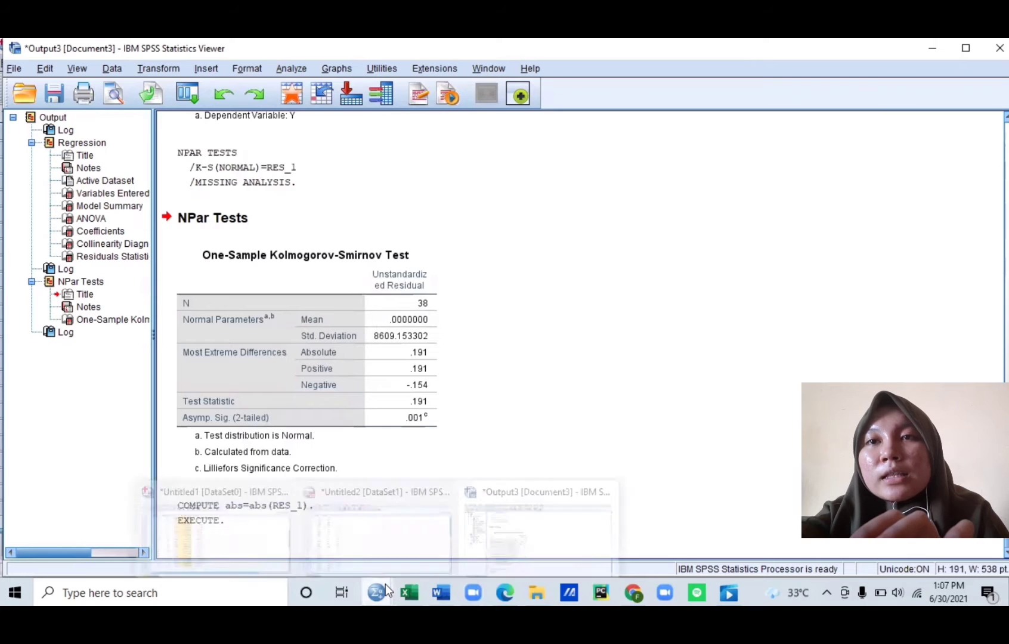
left_click(282, 528)
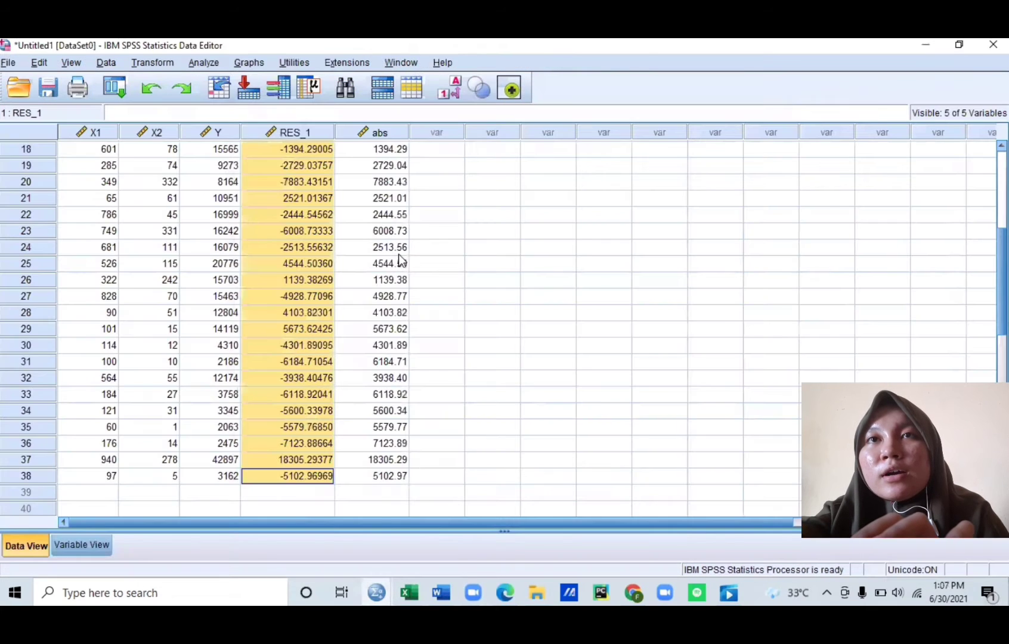
left_click(387, 144)
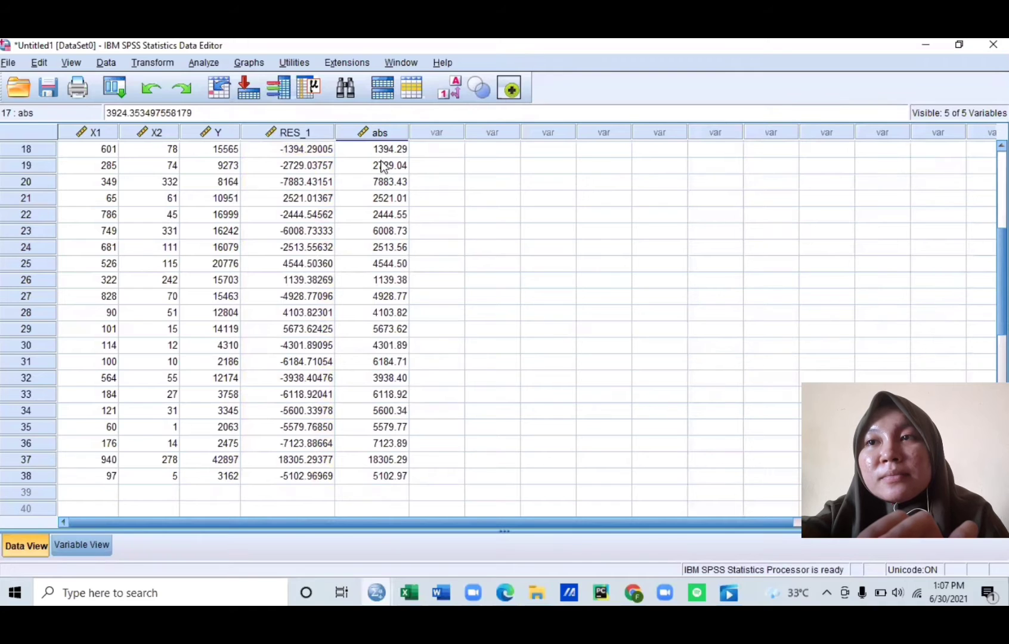
left_click(317, 156)
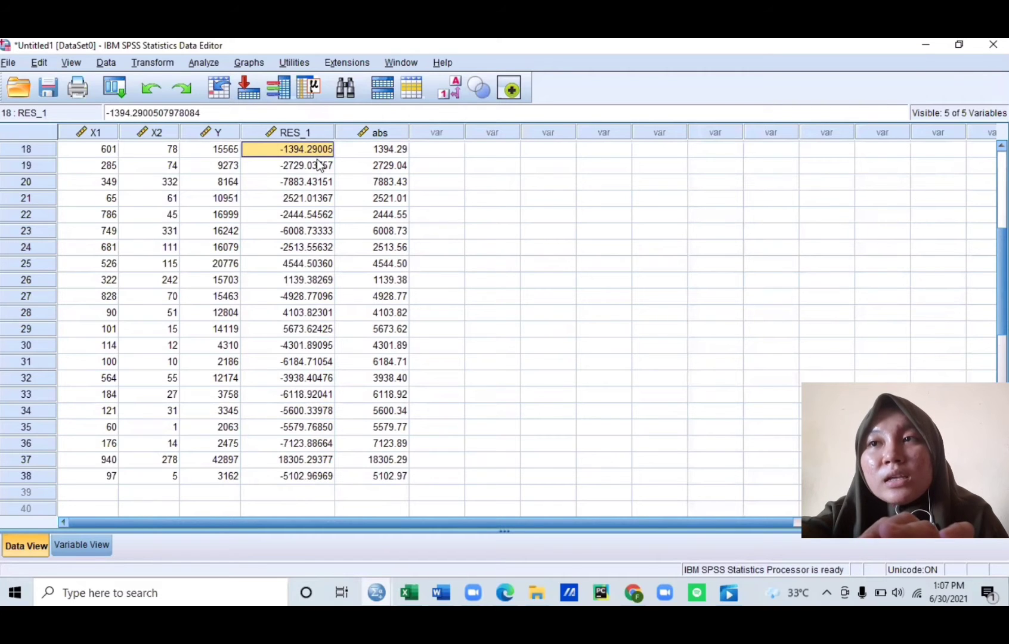
left_click(385, 153)
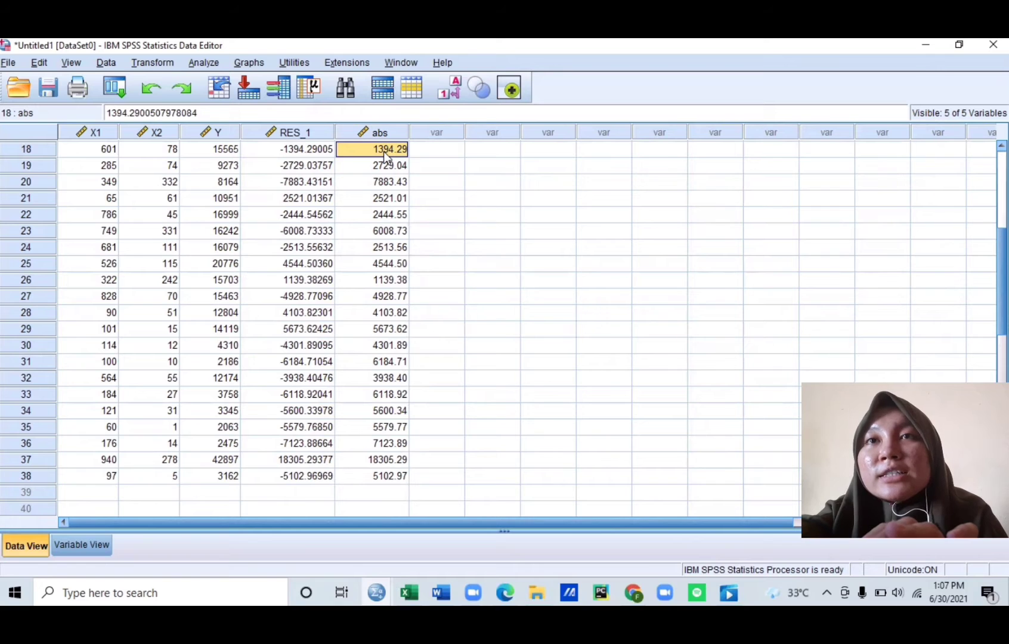
key("shift+Down")
key("shift+Down")
key("shift+Down")
key("shift+Down")
key("shift+Down")
key("shift+Down")
key("shift+Down")
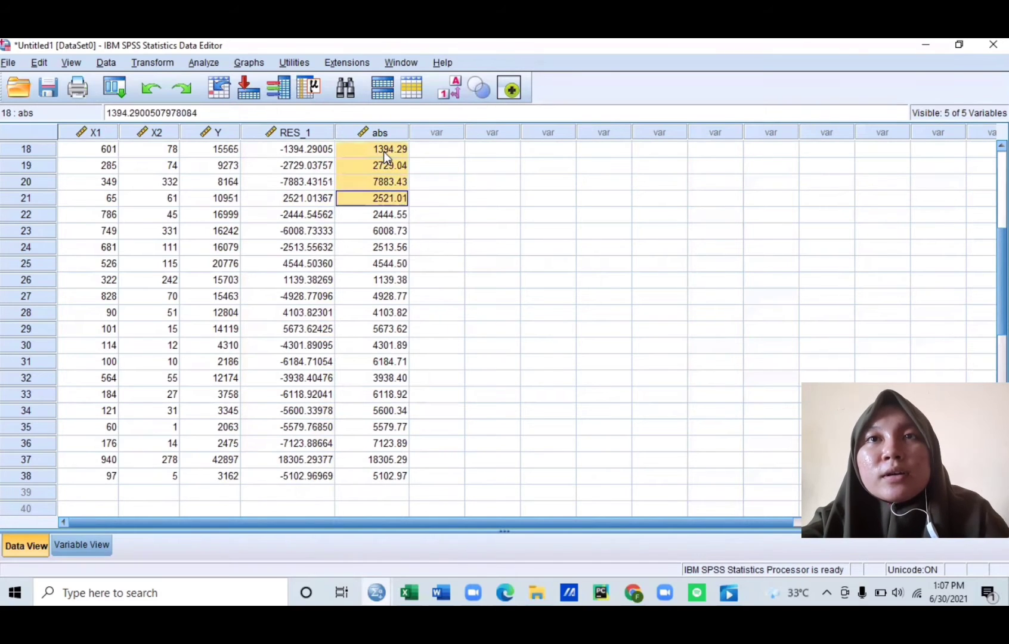
left_click(318, 149)
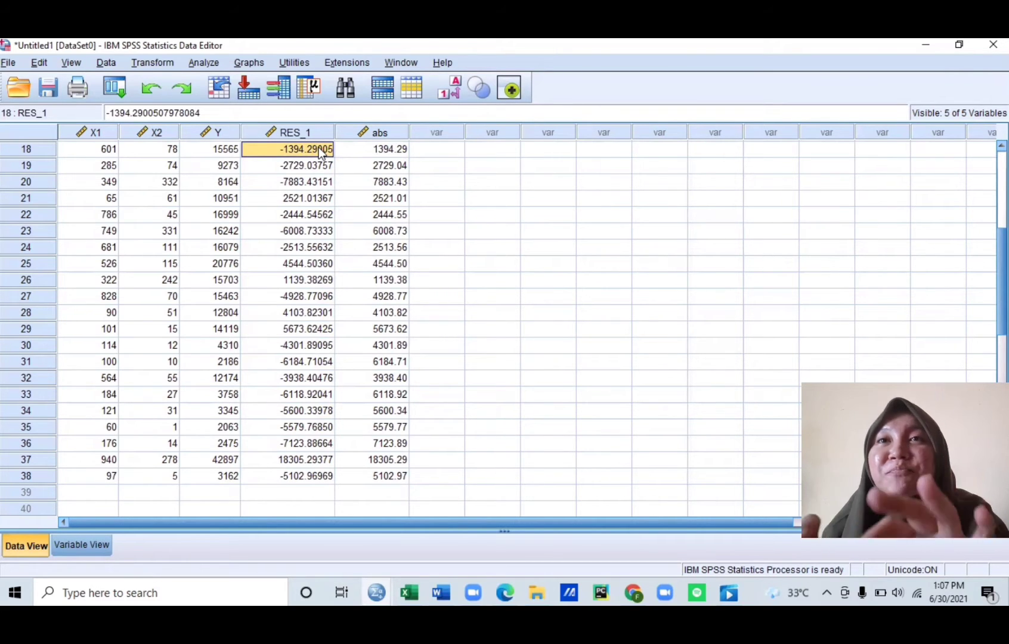
- Set up another linear regression, replacing Y with Unstandardized Residual as the dependent variable and using X1 and X2 as independents
left_click(204, 62)
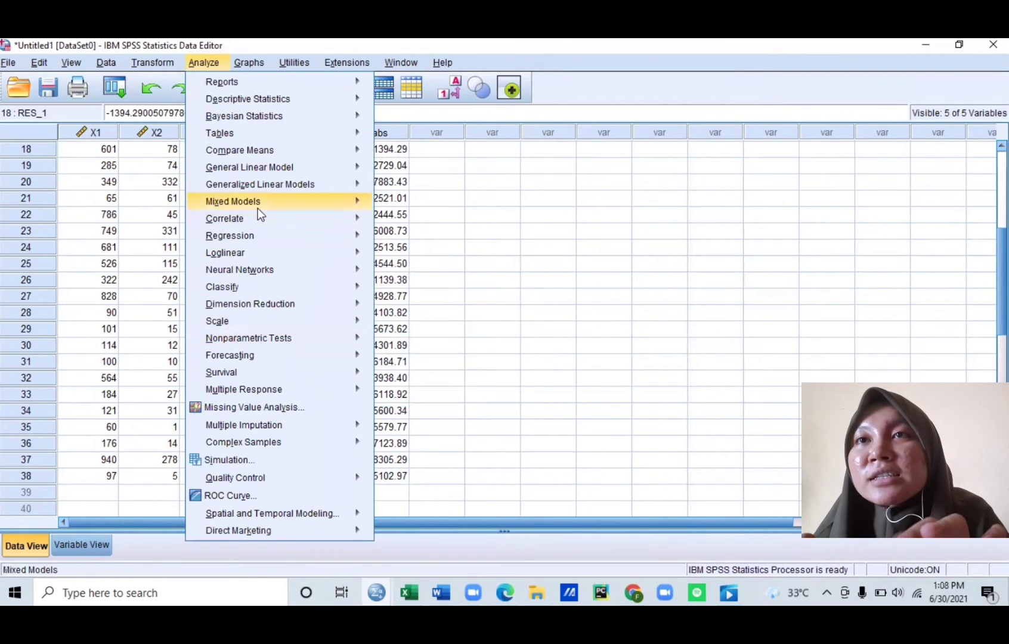
mouse_move(259, 236)
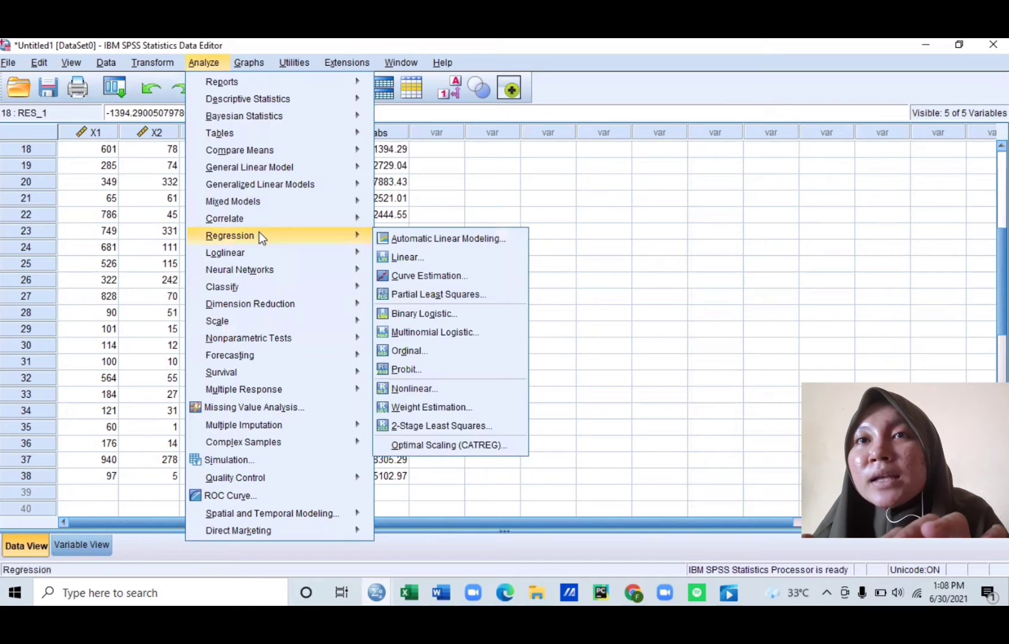
left_click(412, 261)
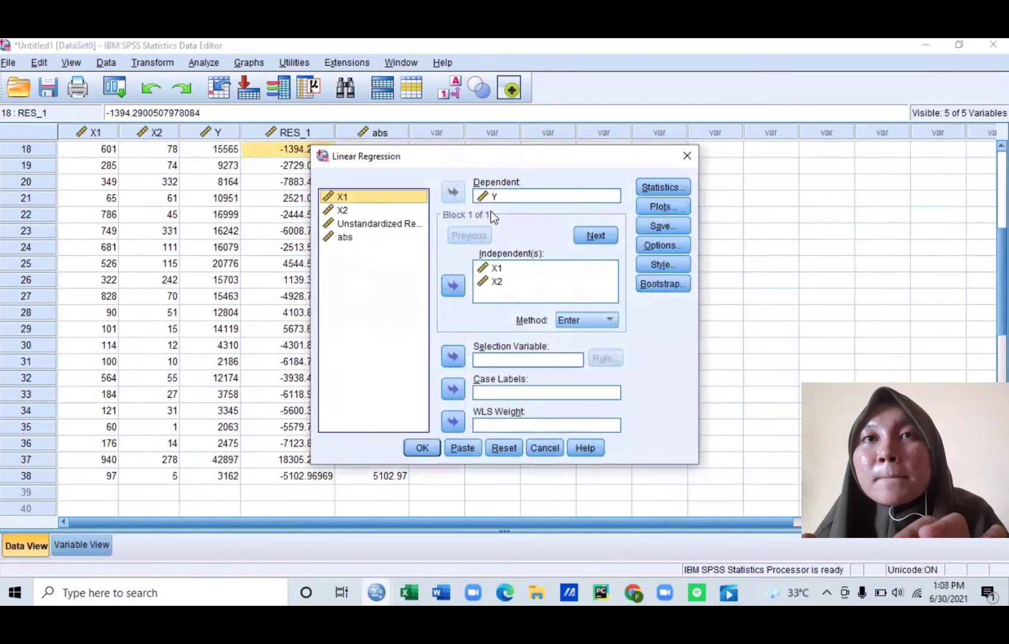
left_click(399, 224)
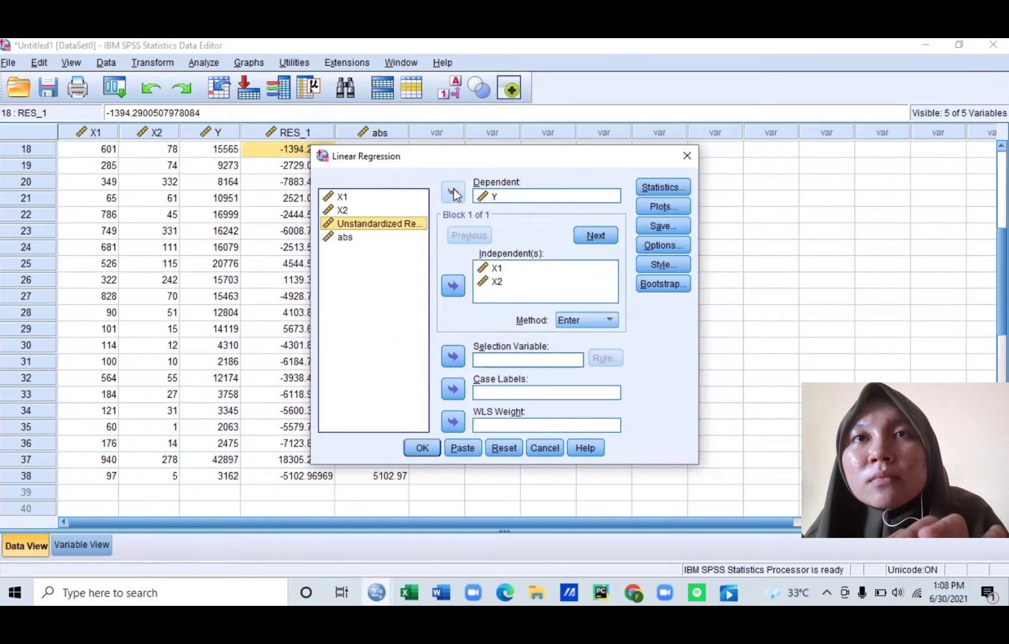
left_click(486, 197)
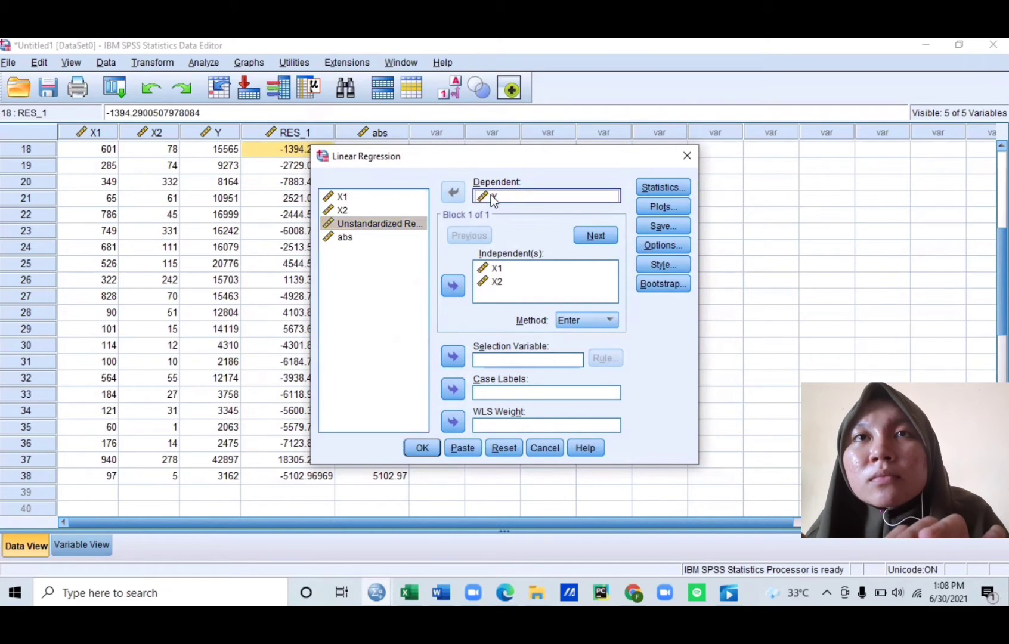
left_click(454, 193)
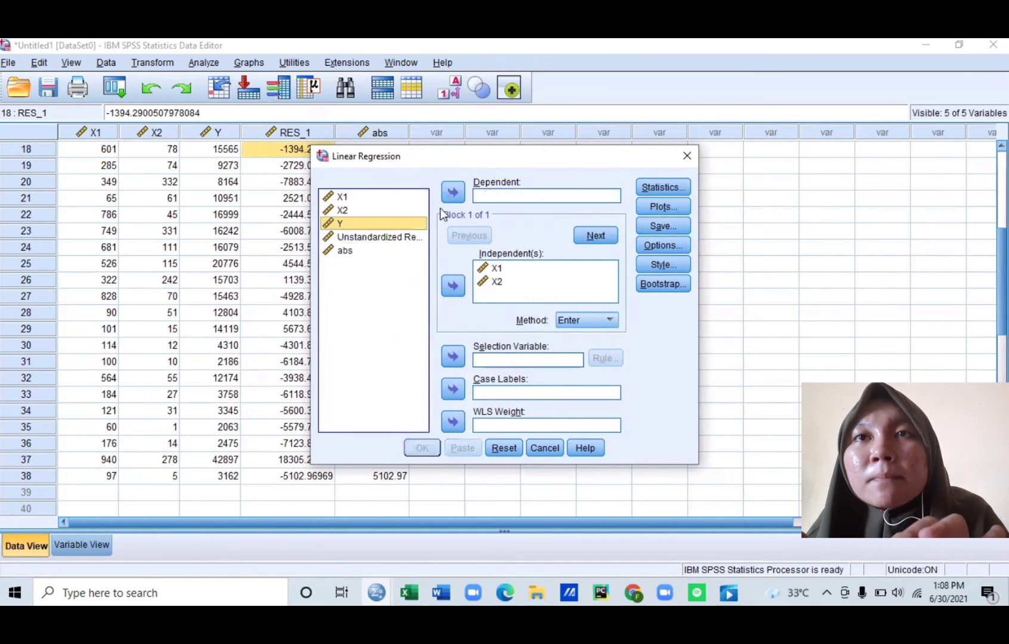
left_click(408, 237)
left_click(454, 193)
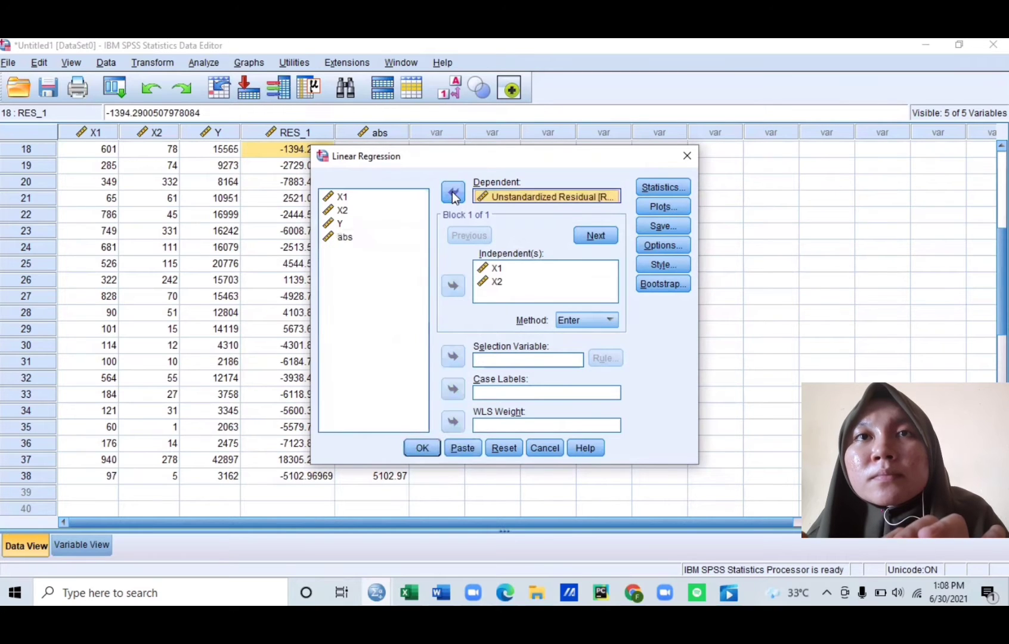
- Set the regression statistics to estimates, model fit and R squared change, without Durbin-Watson or collinearity diagnostics
left_click(663, 188)
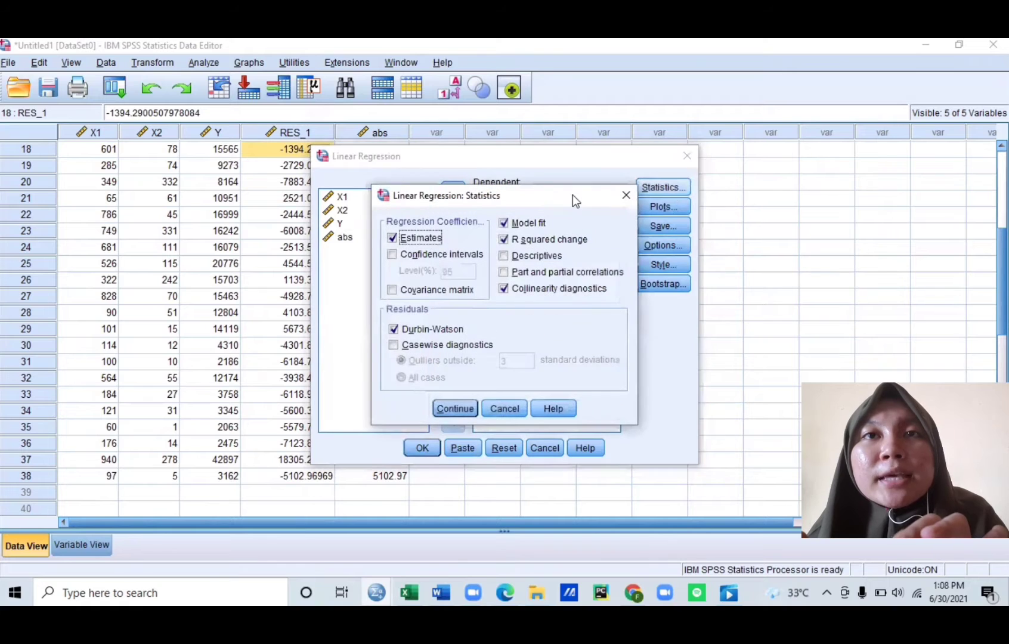
left_click(504, 240)
left_click(507, 240)
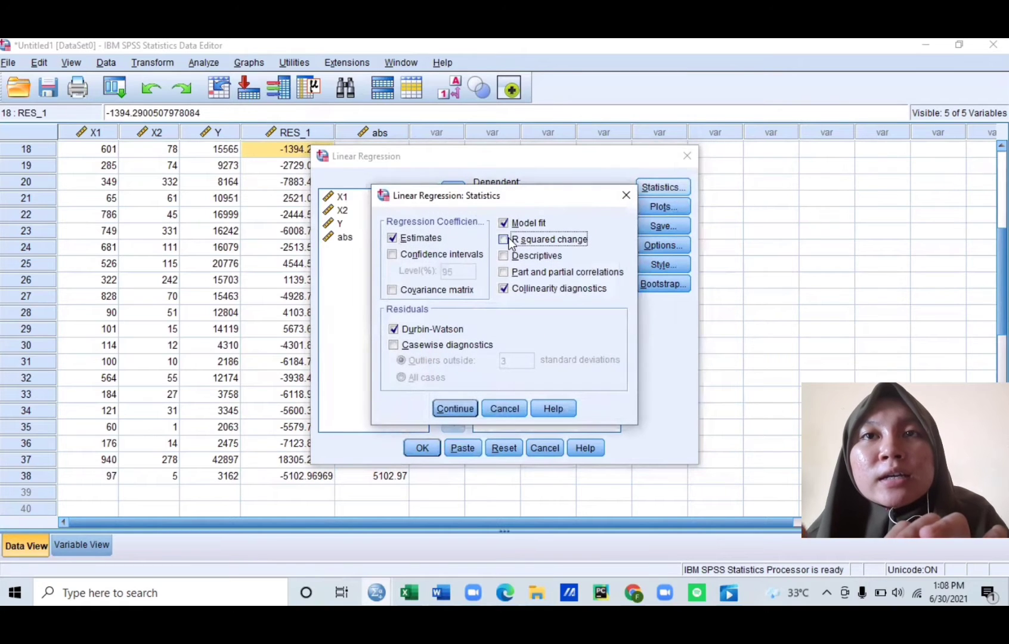
left_click(395, 330)
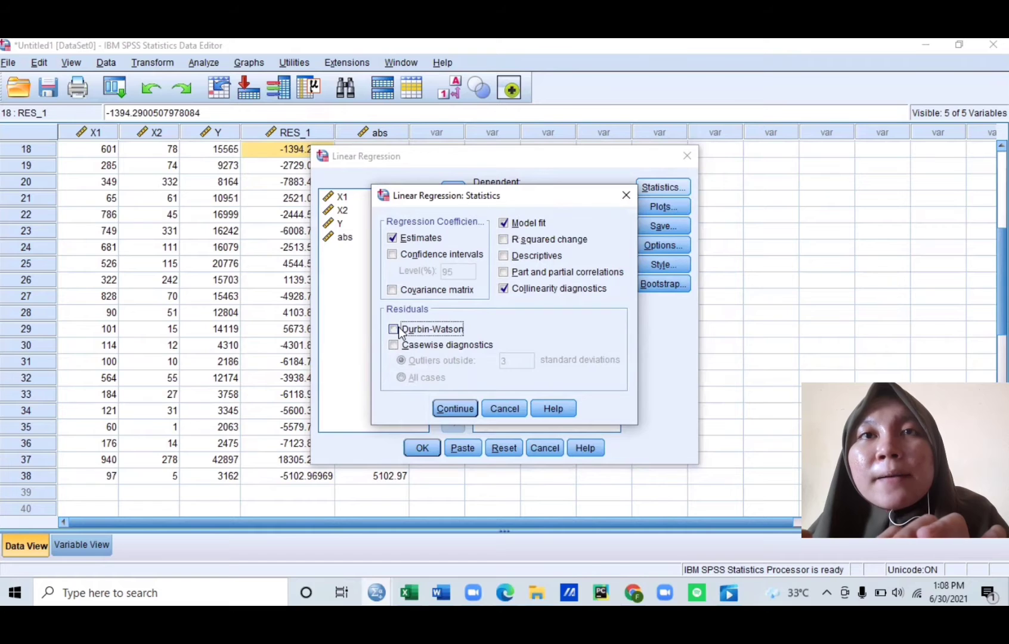
left_click(504, 289)
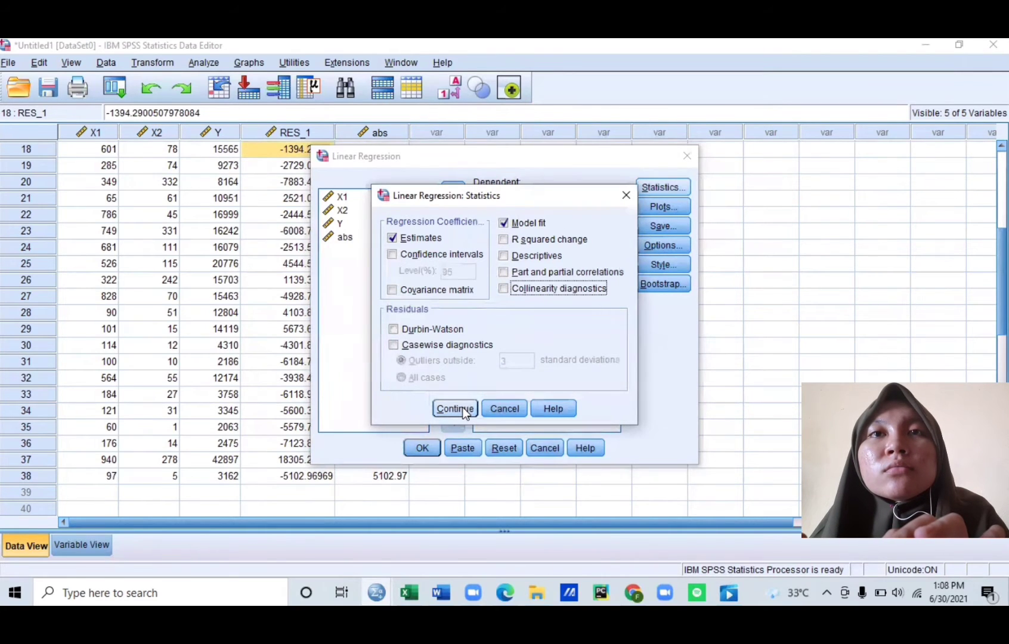
left_click(505, 240)
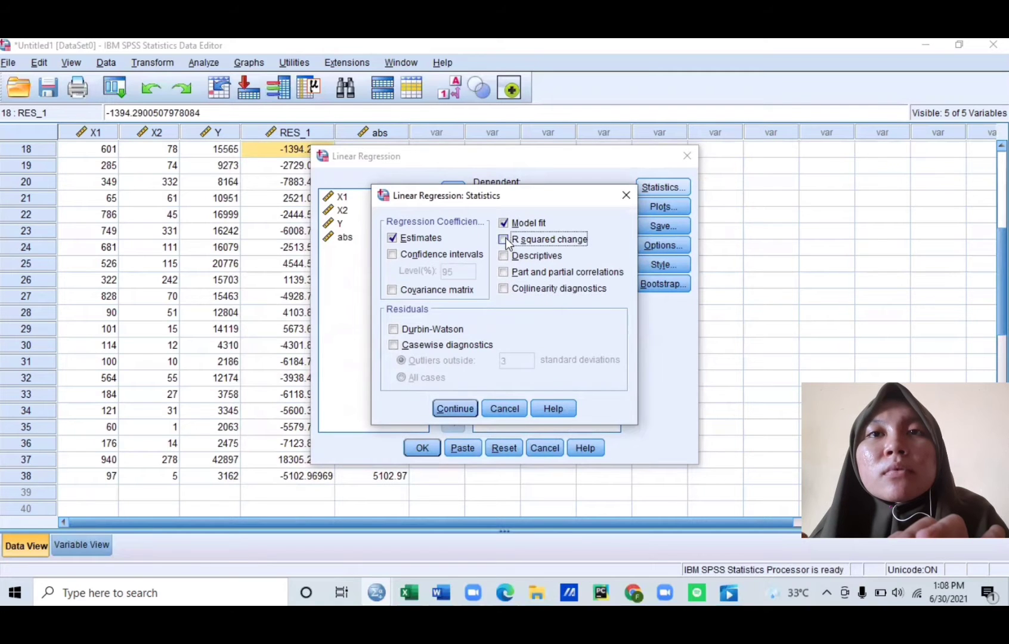
left_click(452, 412)
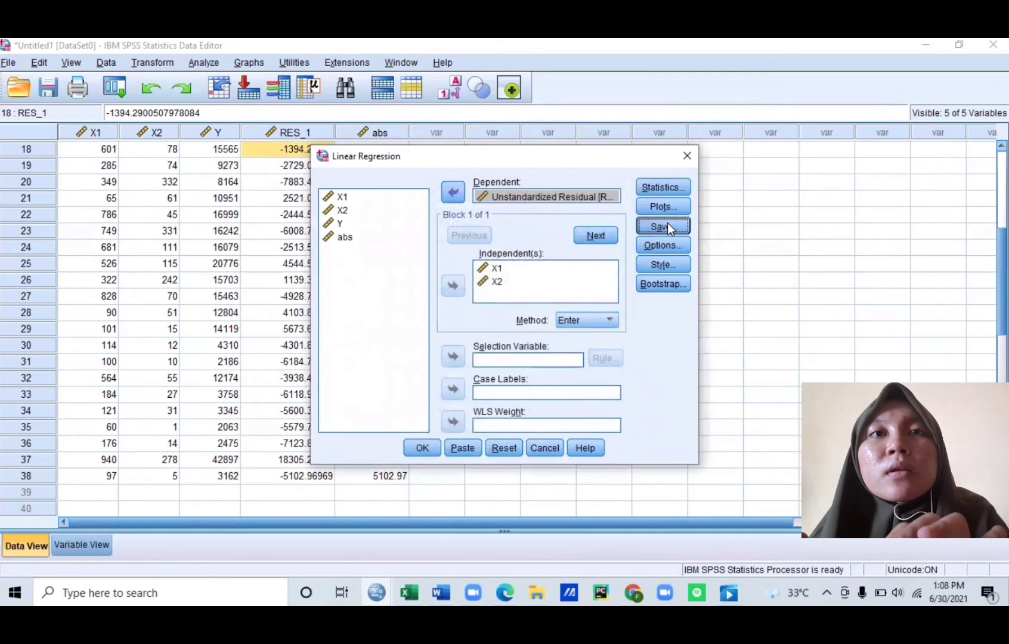
- Accept saving the unstandardized residuals, run the regression and review its Model Summary, ANOVA and Coefficients tables
left_click(664, 225)
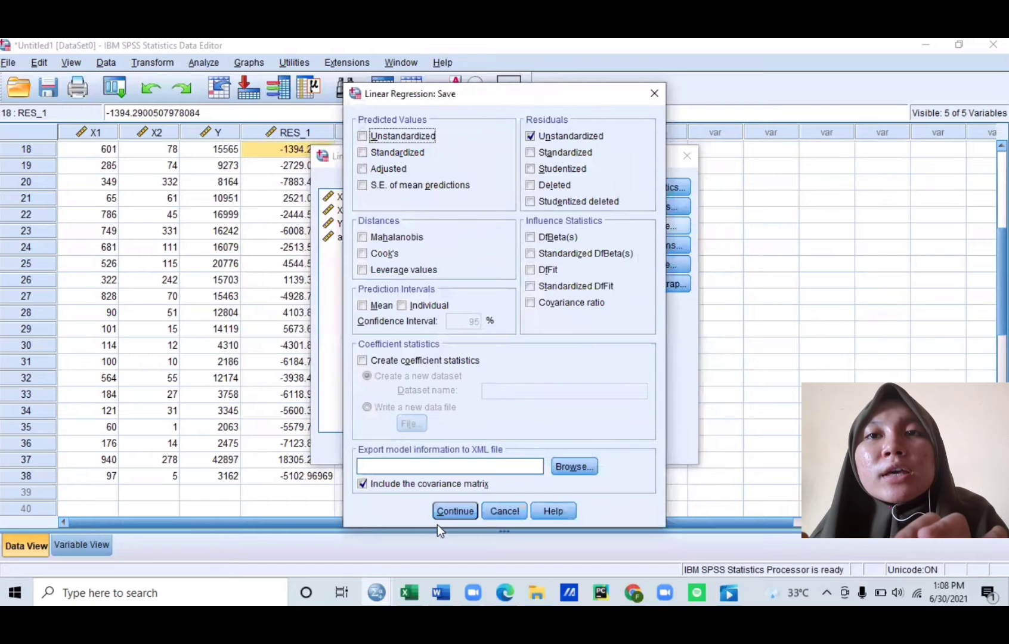
left_click(453, 509)
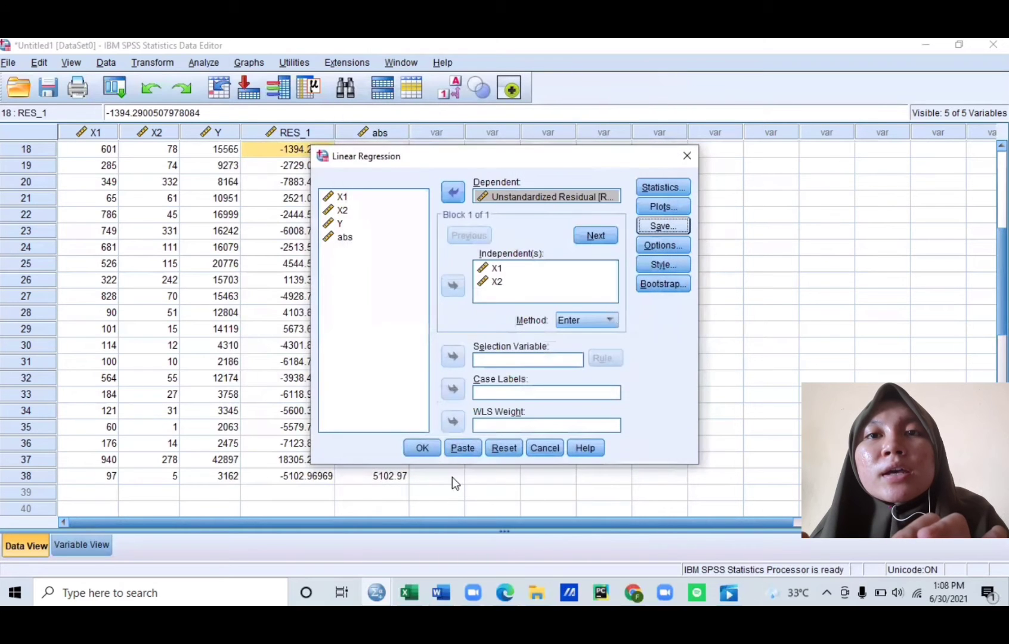
left_click(421, 447)
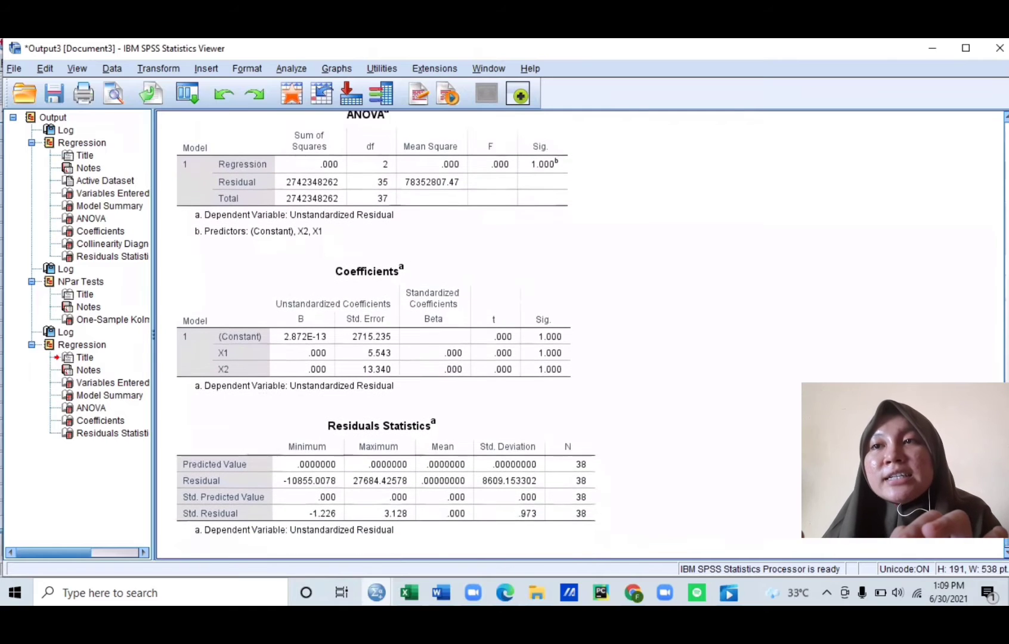
scroll(711, 373, "up", 5)
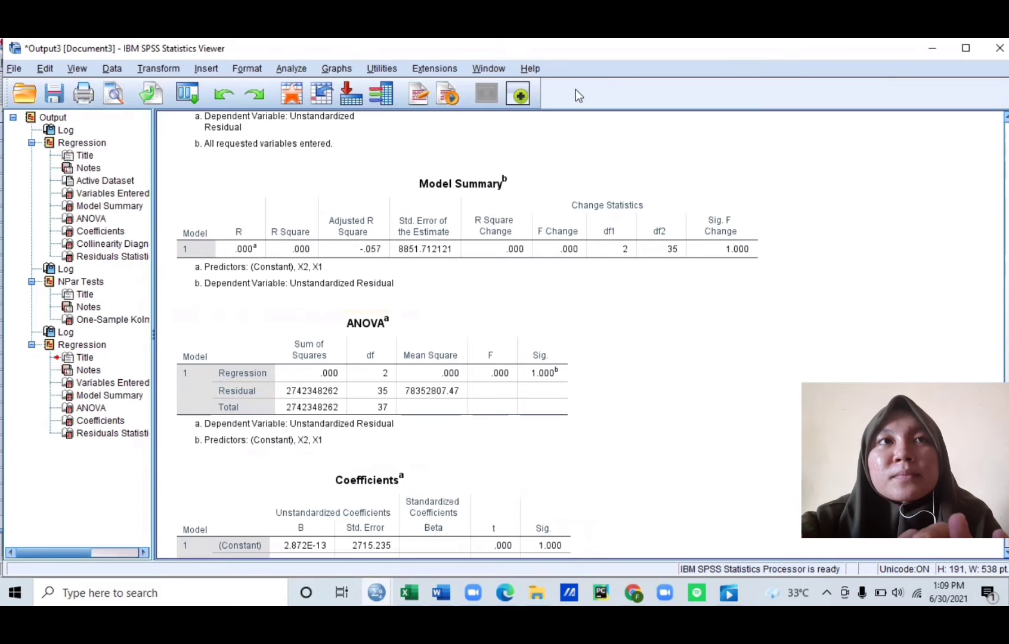
- Switch to Excel and examine the data baru column headings, from Y, X1 and X2 through the products and squares to (Y-Ybar)^2
left_click(630, 179)
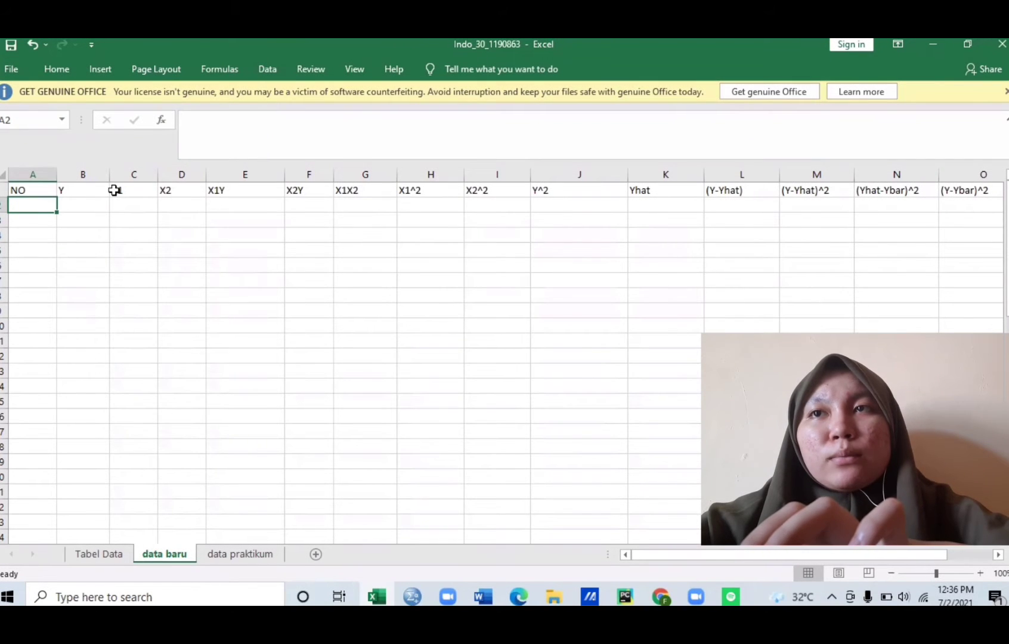
left_click(82, 192)
left_click(117, 192)
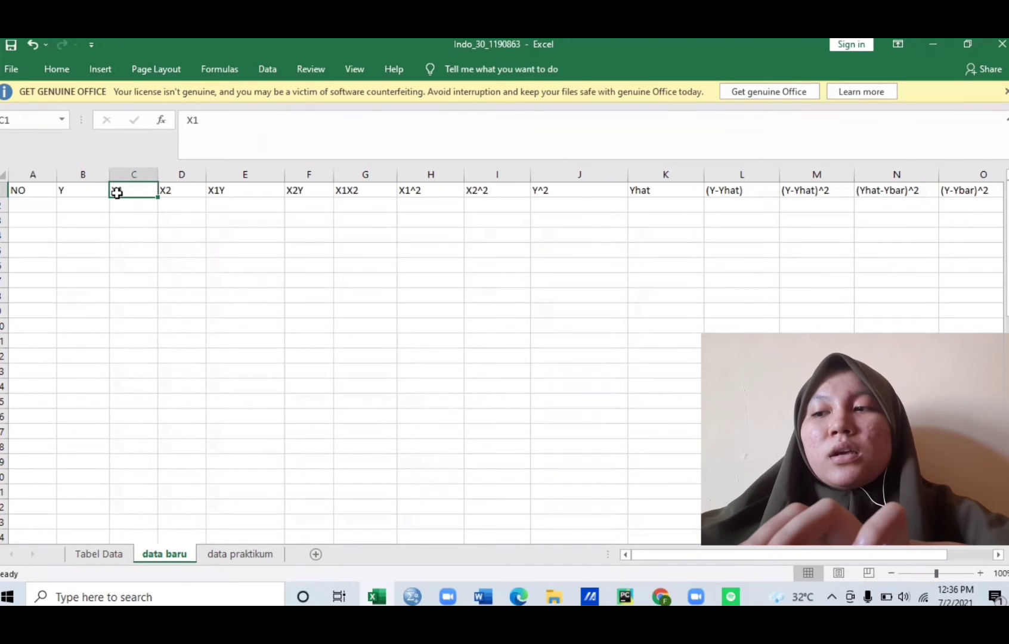
left_click(93, 189)
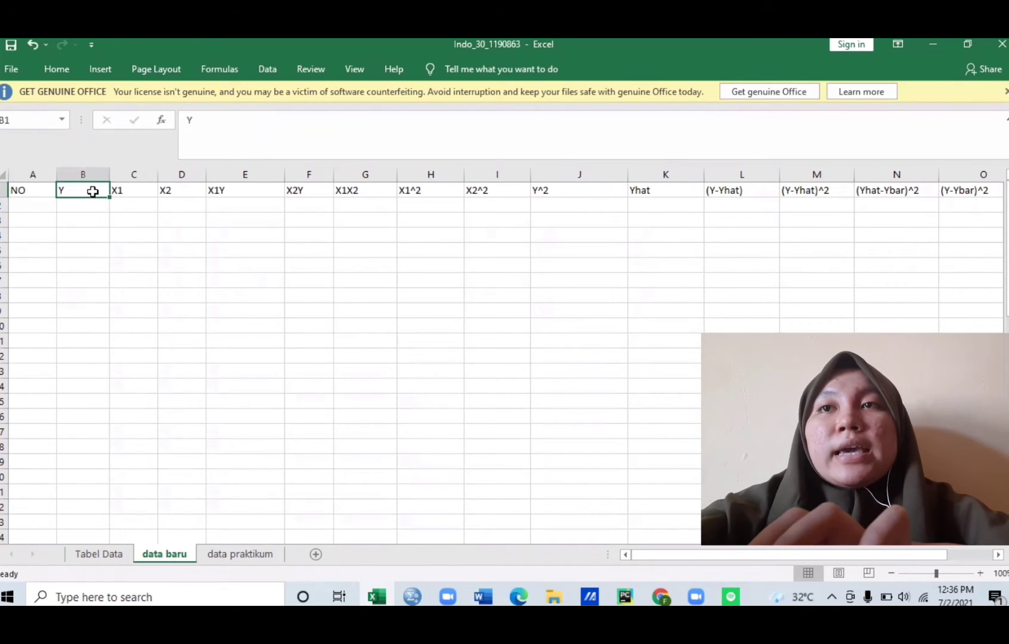
left_click(134, 190)
type("X1")
left_click(243, 187)
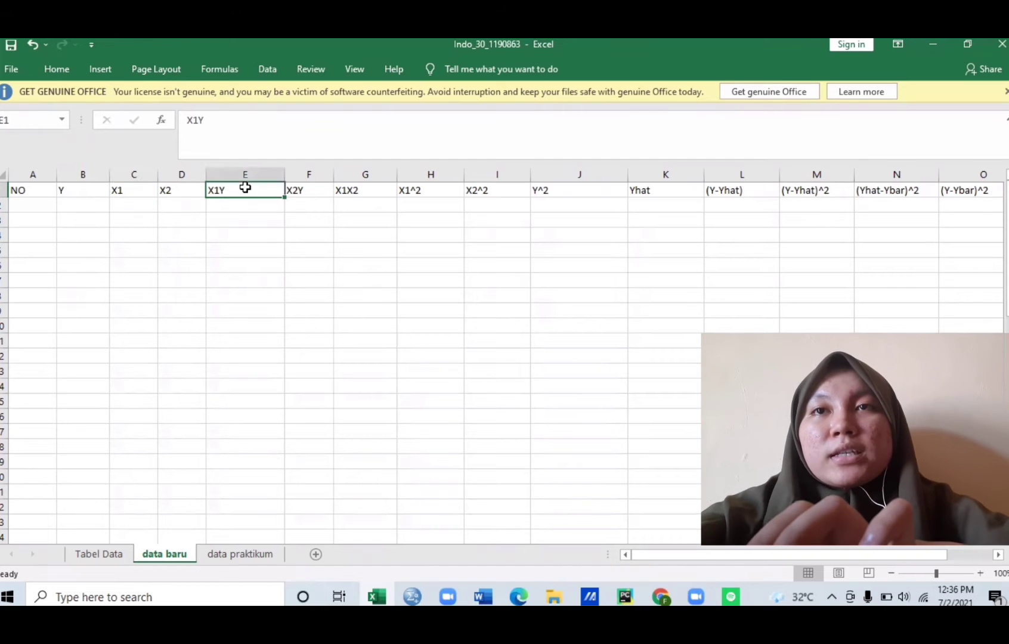
left_click(317, 198)
left_click(356, 189)
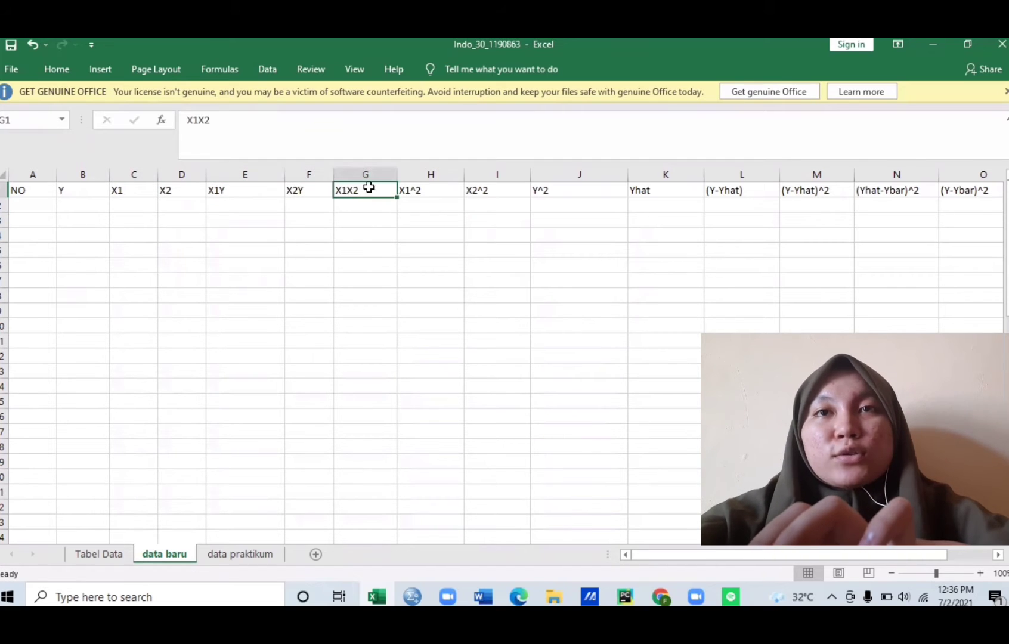
left_click(406, 189)
left_click(478, 190)
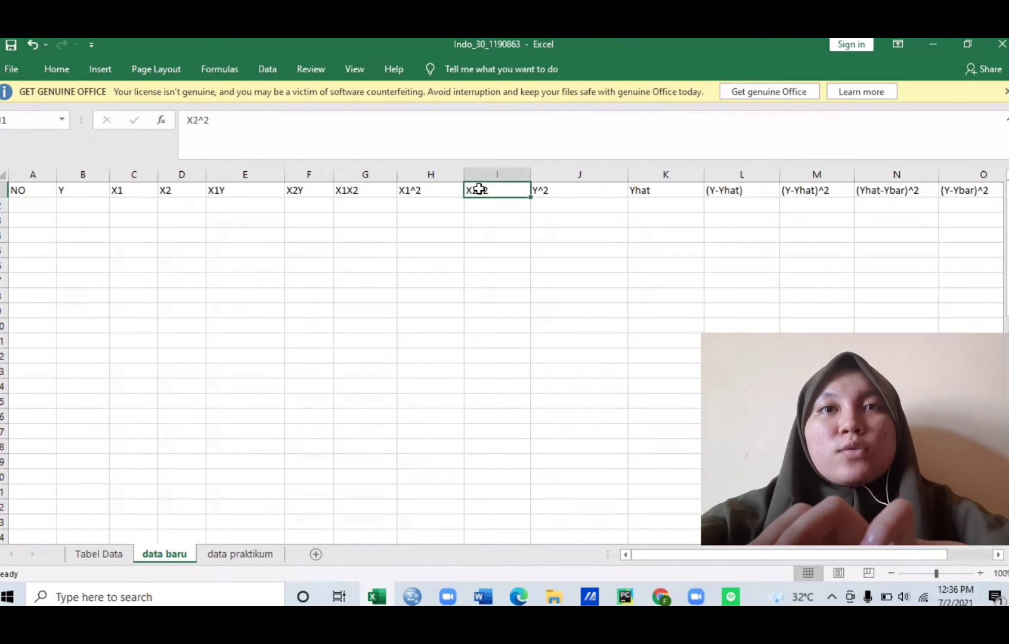
left_click(640, 190)
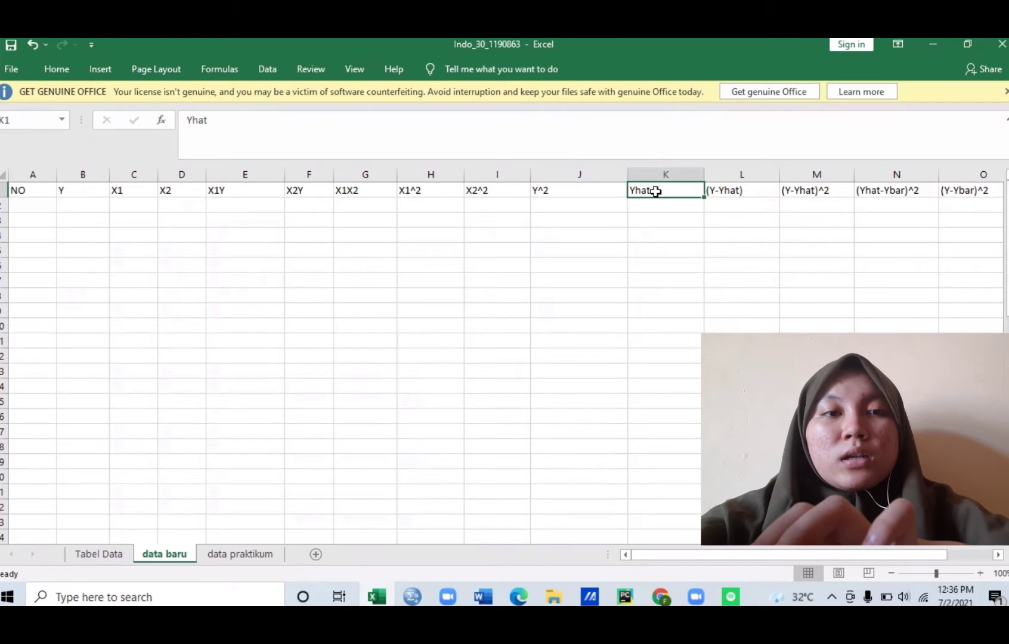
left_click(729, 190)
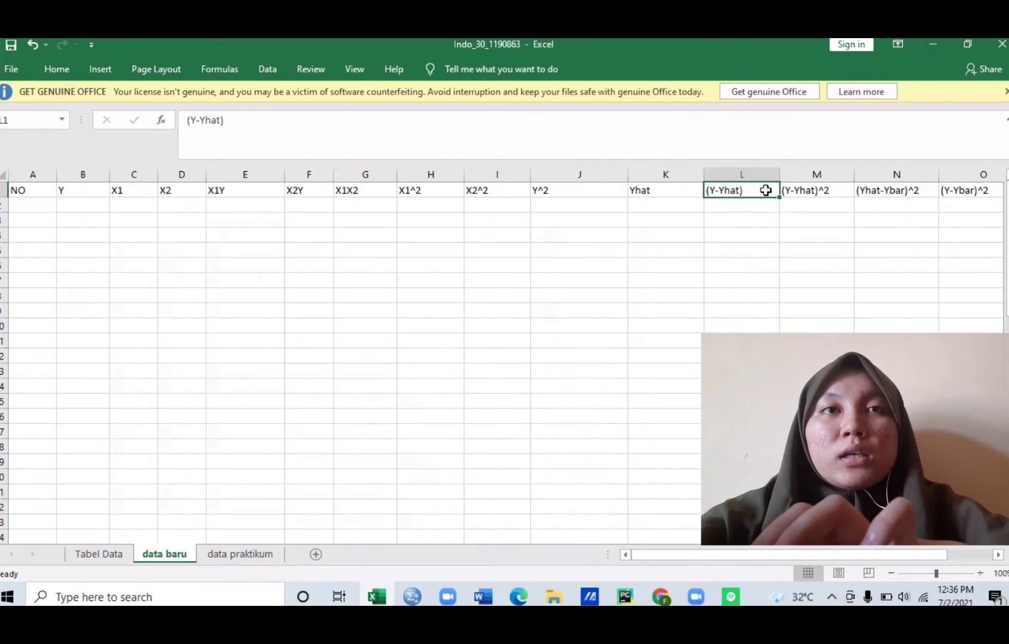
left_click(814, 189)
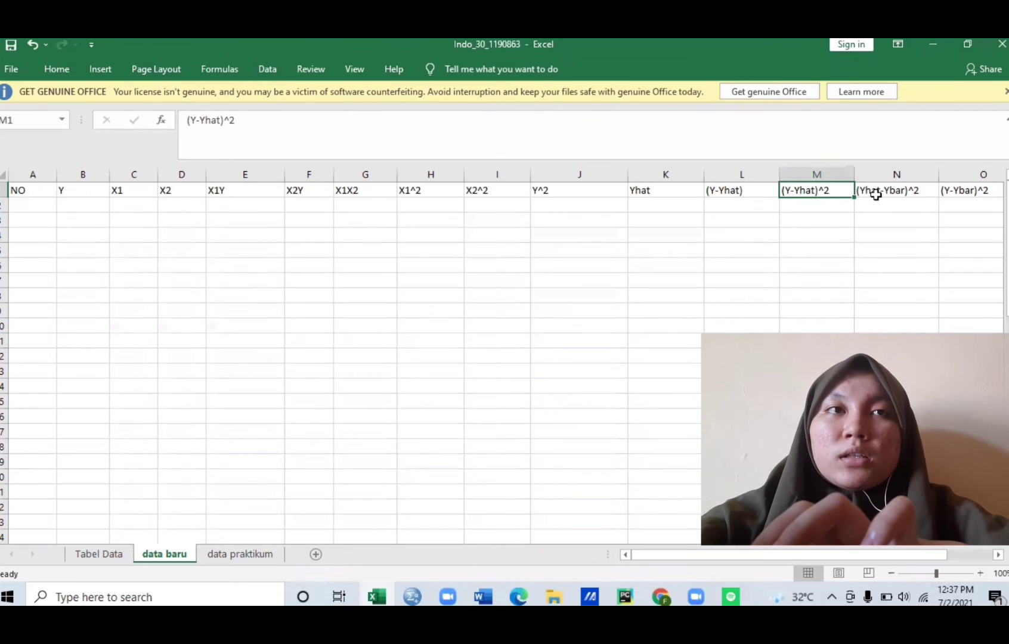
left_click(875, 194)
left_click(960, 189)
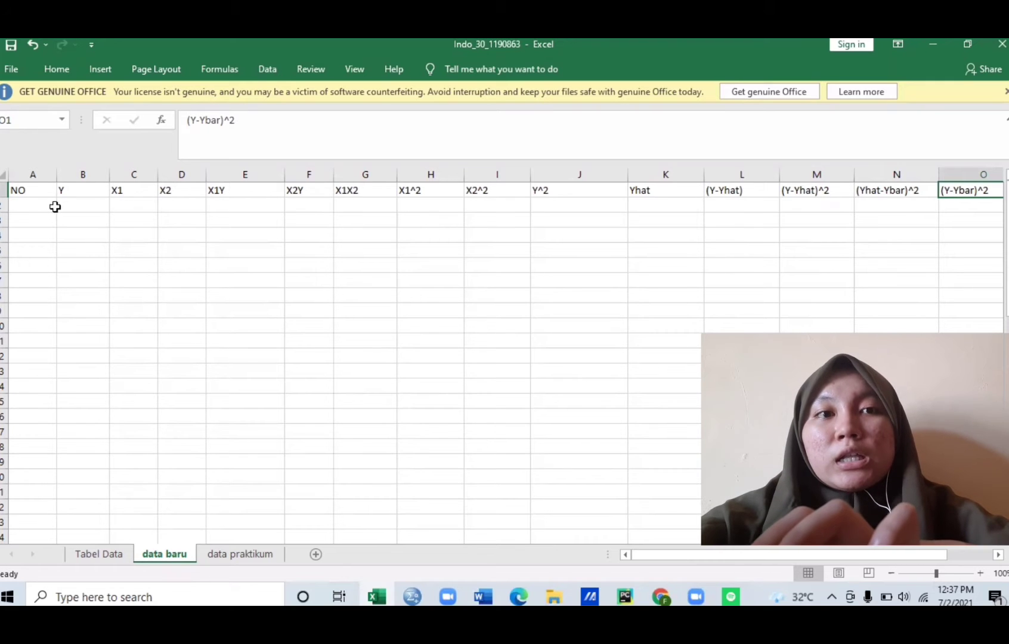
- Copy the numbered Y, X1 and X2 data in columns I to L of Tabel Data into data baru, starting at A2
left_click(20, 207)
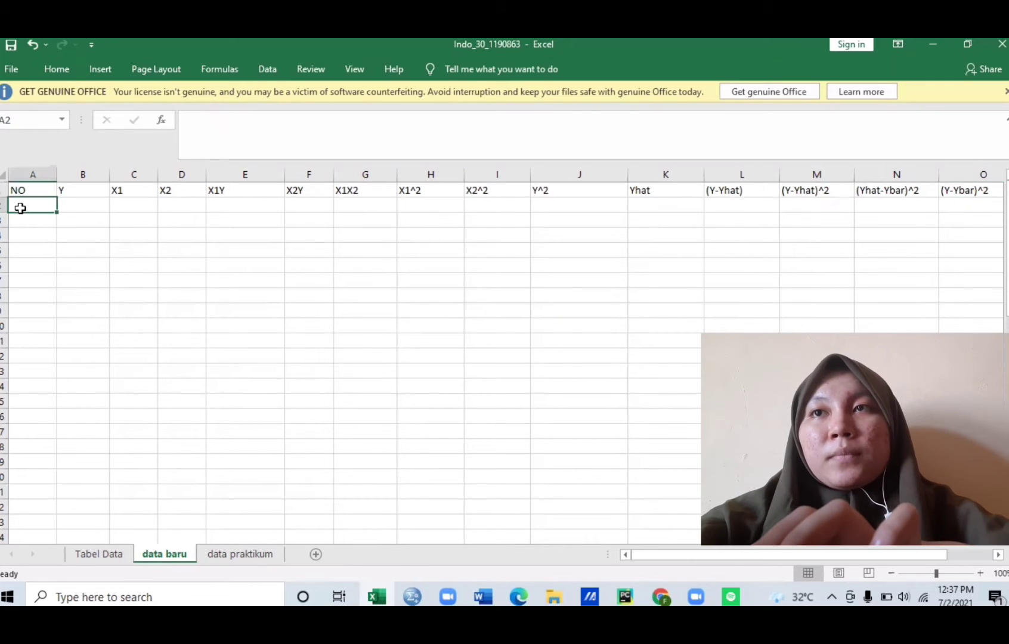
left_click(99, 554)
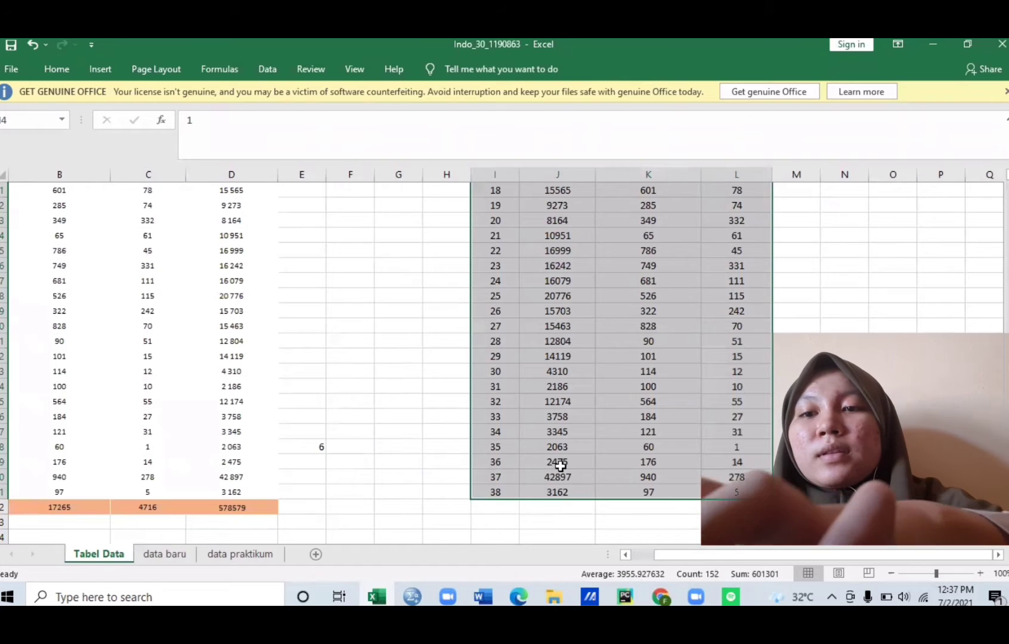
key("ctrl+c")
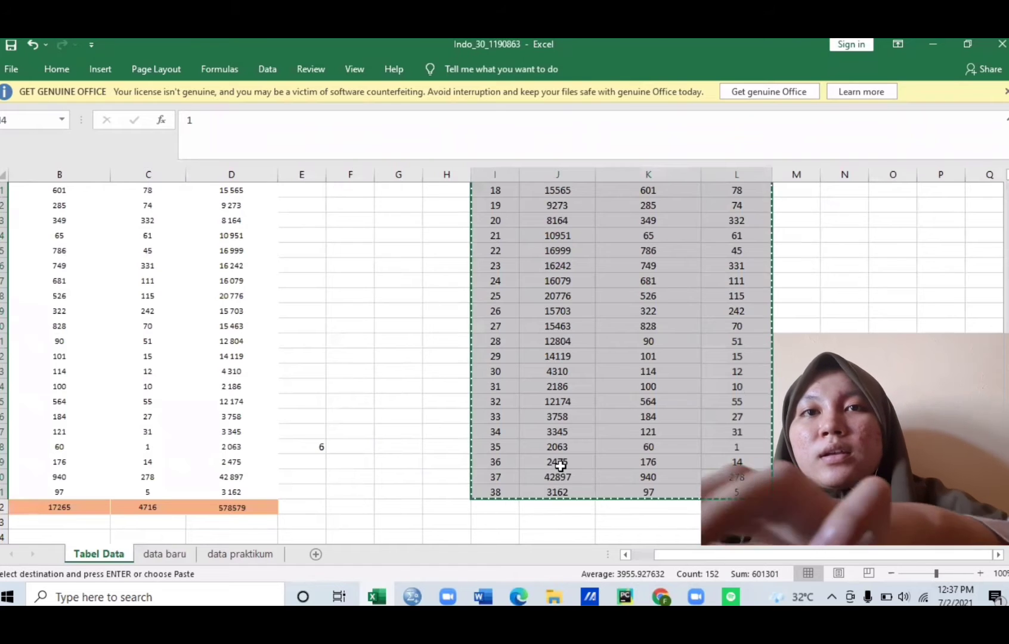
left_click(179, 554)
key("ctrl+v")
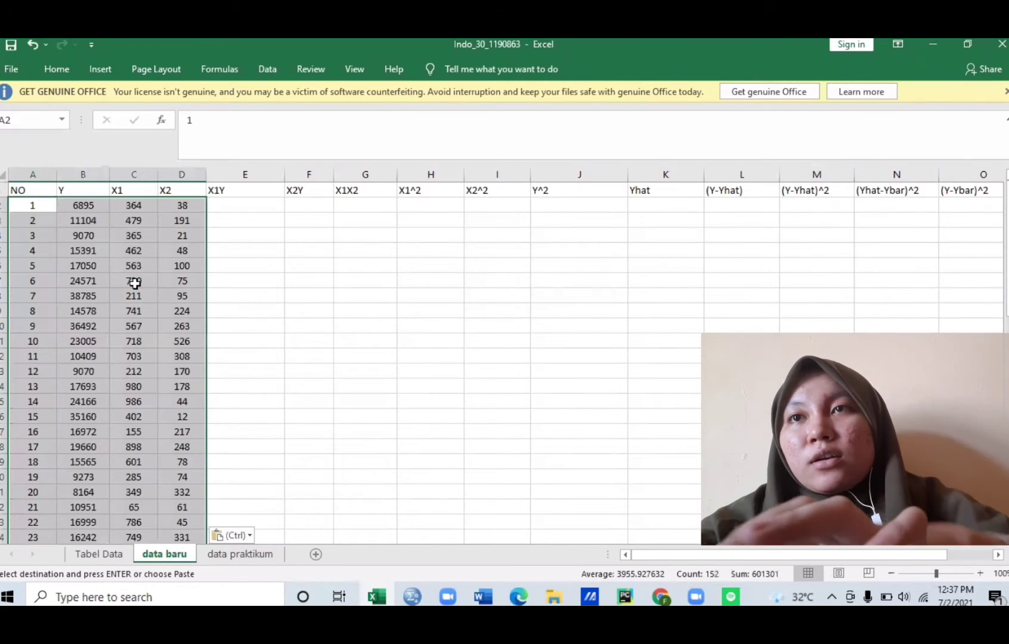
- Fill the X1Y column with X1 times Y, entering =C2*B2 in E2 and copying it down to row 39
left_click(233, 205)
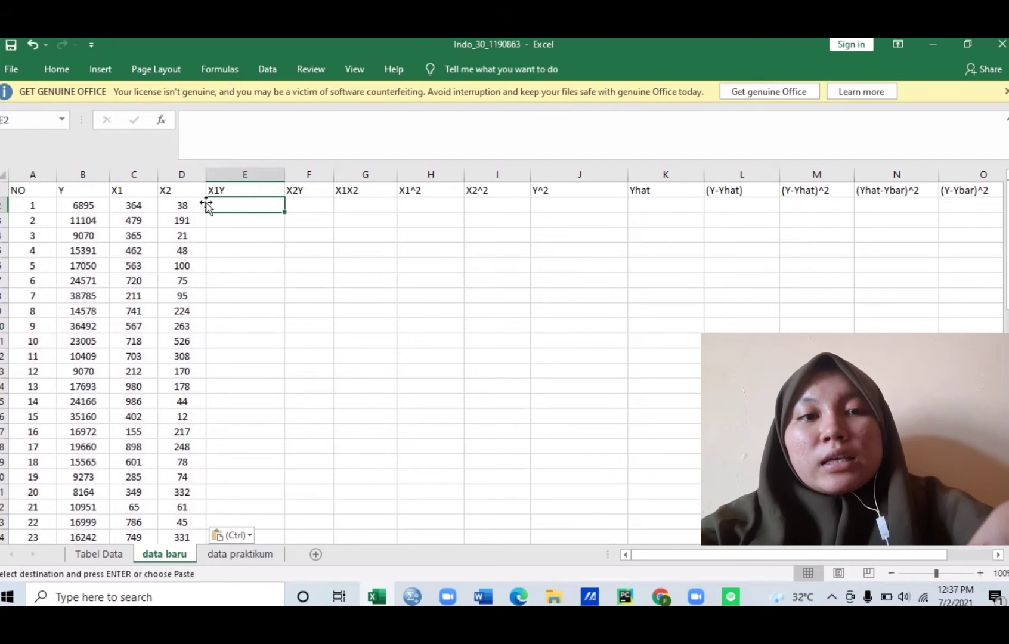
type("=")
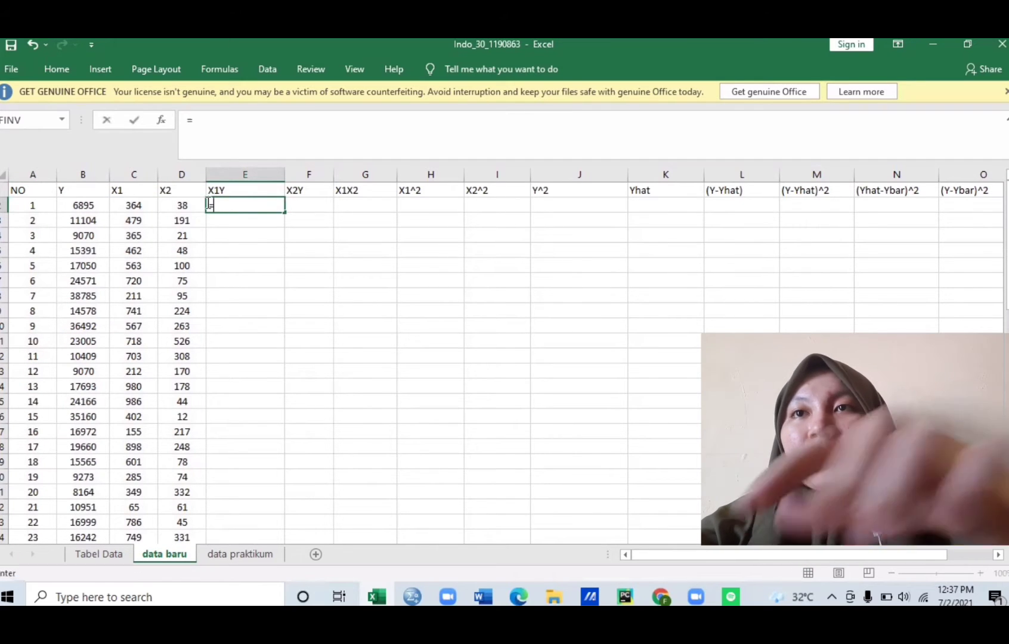
left_click(131, 205)
type("*l")
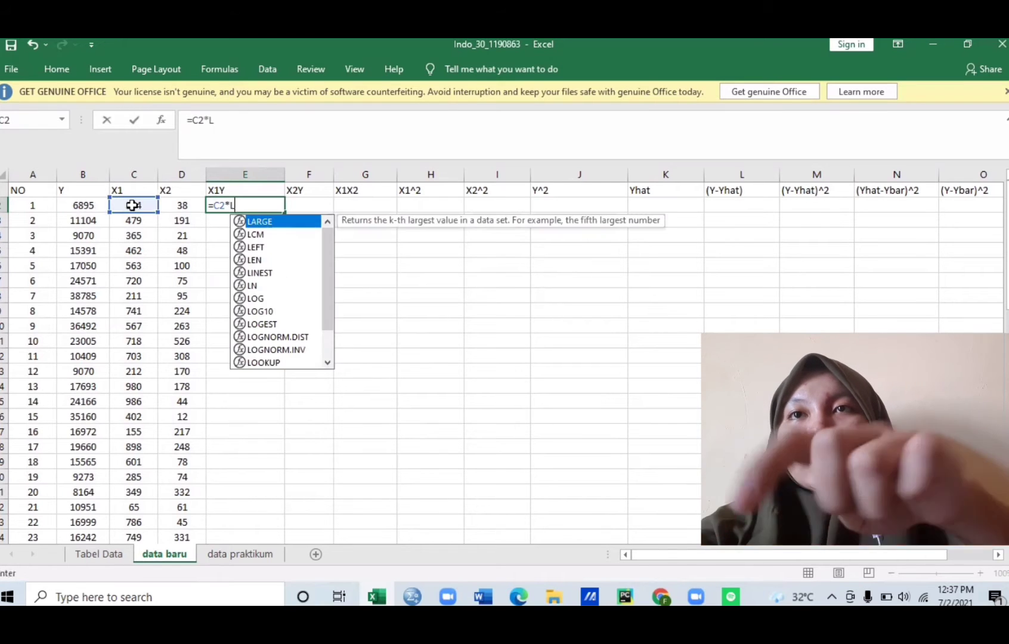
key("BackSpace")
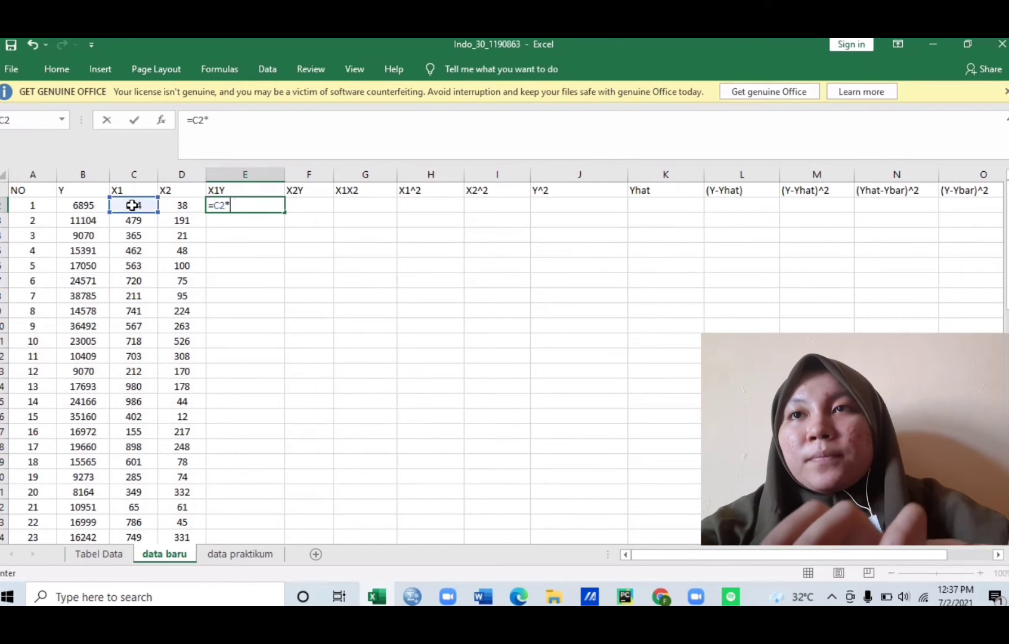
left_click(84, 205)
key("Return")
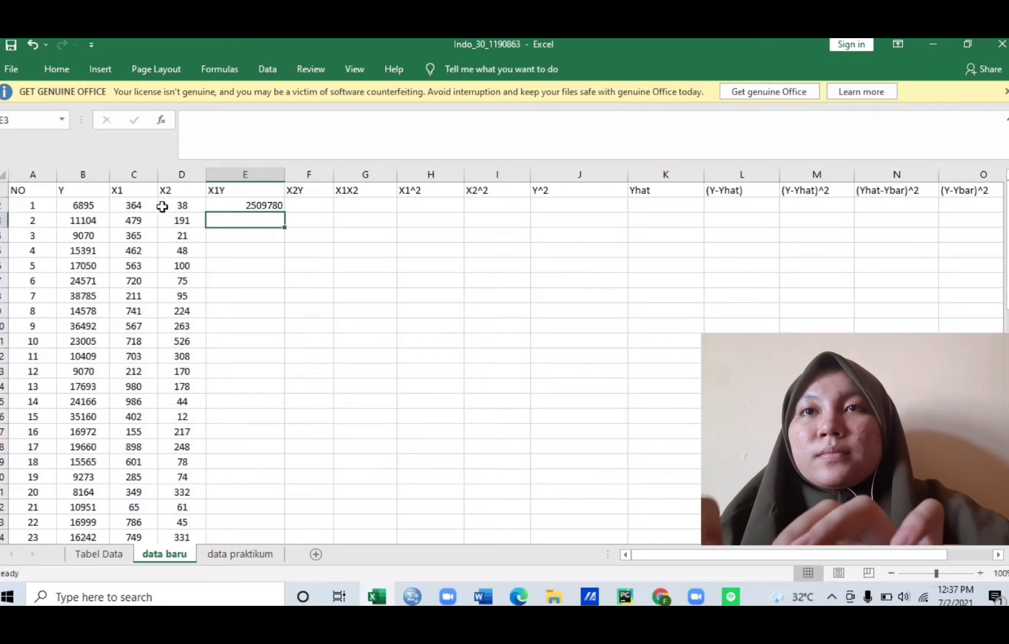
left_click(266, 207)
left_click_drag(285, 210, 287, 422)
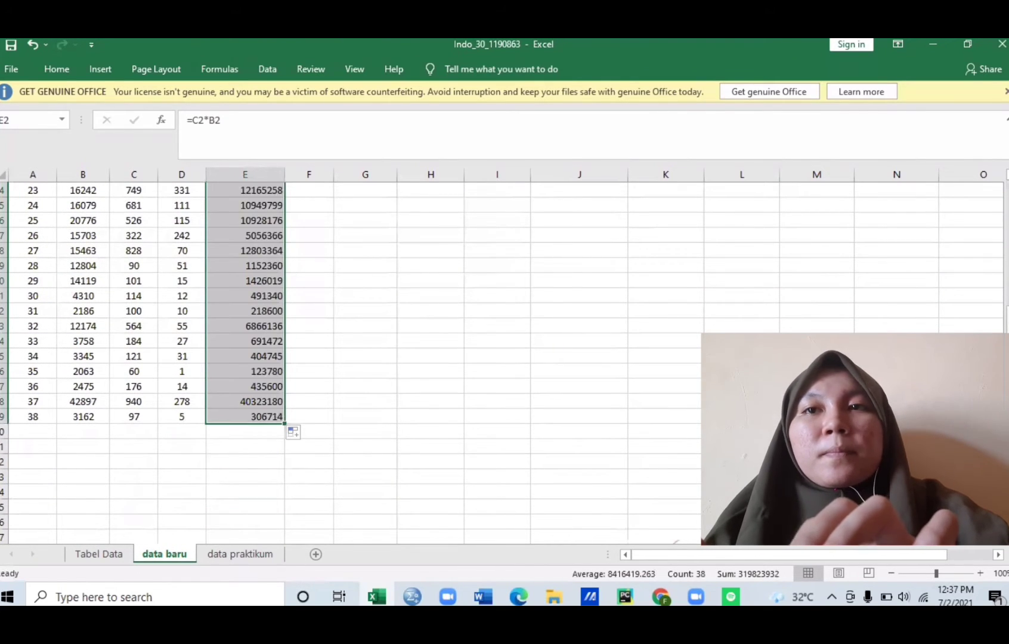
scroll(239, 358, "up", 8)
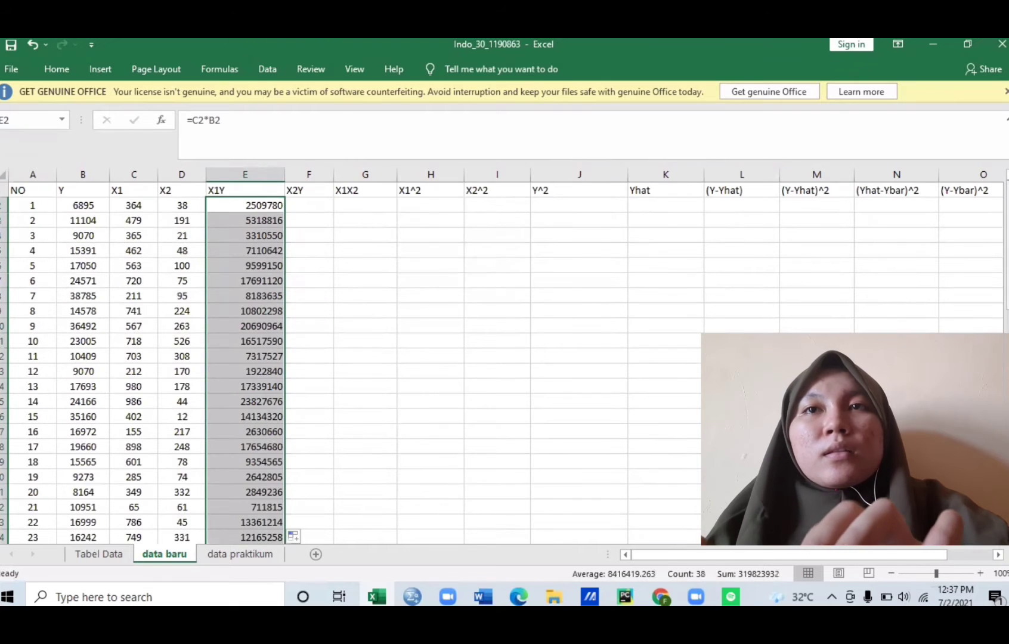
- Fill the X2Y column with X2 times Y, entering =D2*B2 in F2 and copying it down to row 39
left_click(318, 204)
type("=")
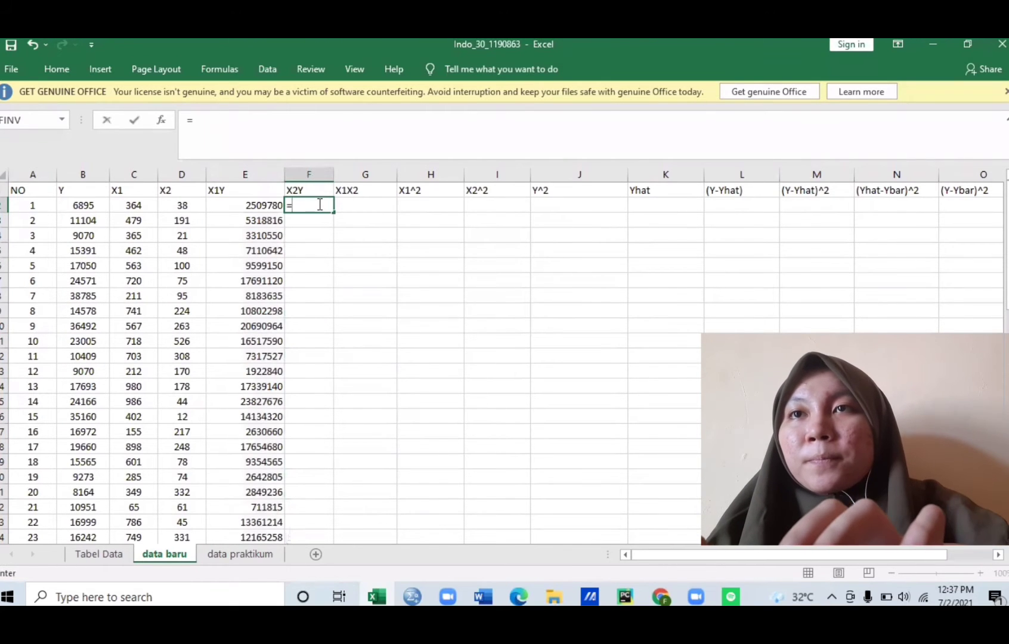
left_click(192, 207)
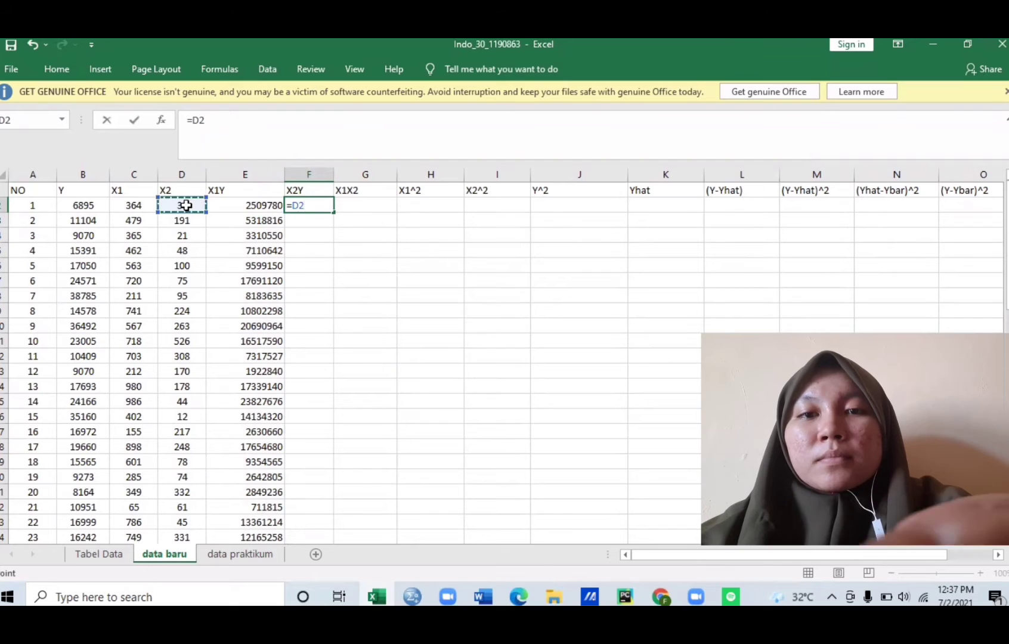
type("*")
left_click(103, 205)
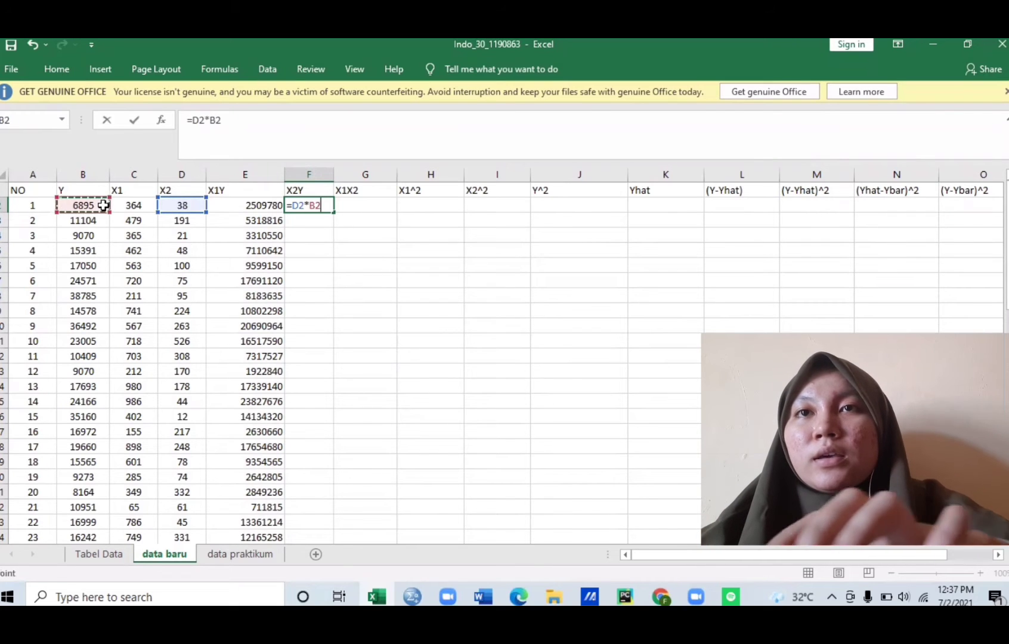
key("Return")
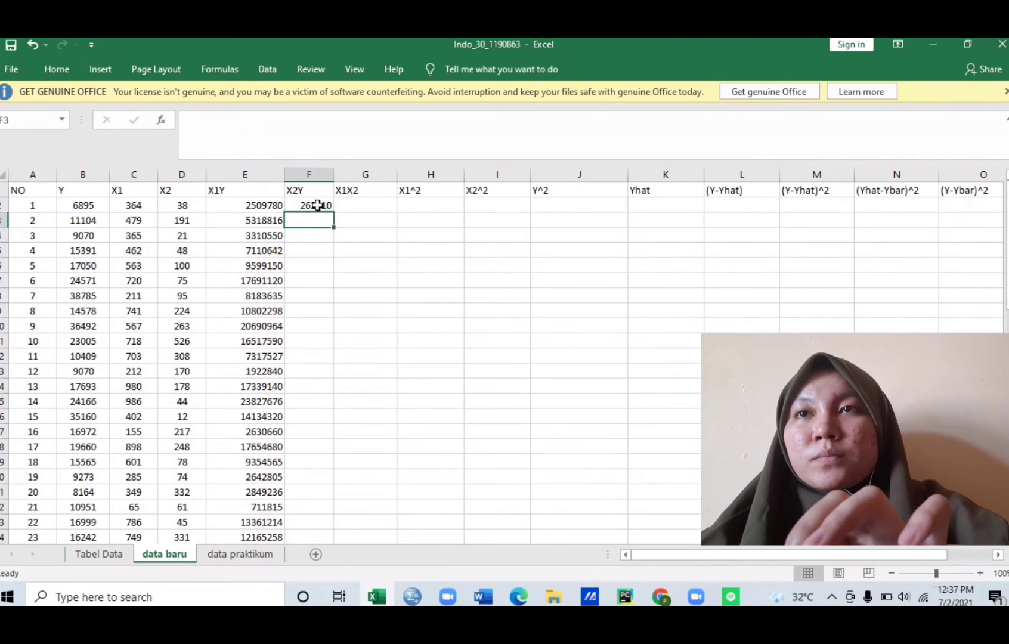
left_click(317, 205)
left_click_drag(334, 213, 346, 583)
mouse_move(341, 526)
left_mouse_down()
mouse_move(338, 511)
mouse_move(339, 524)
left_mouse_up()
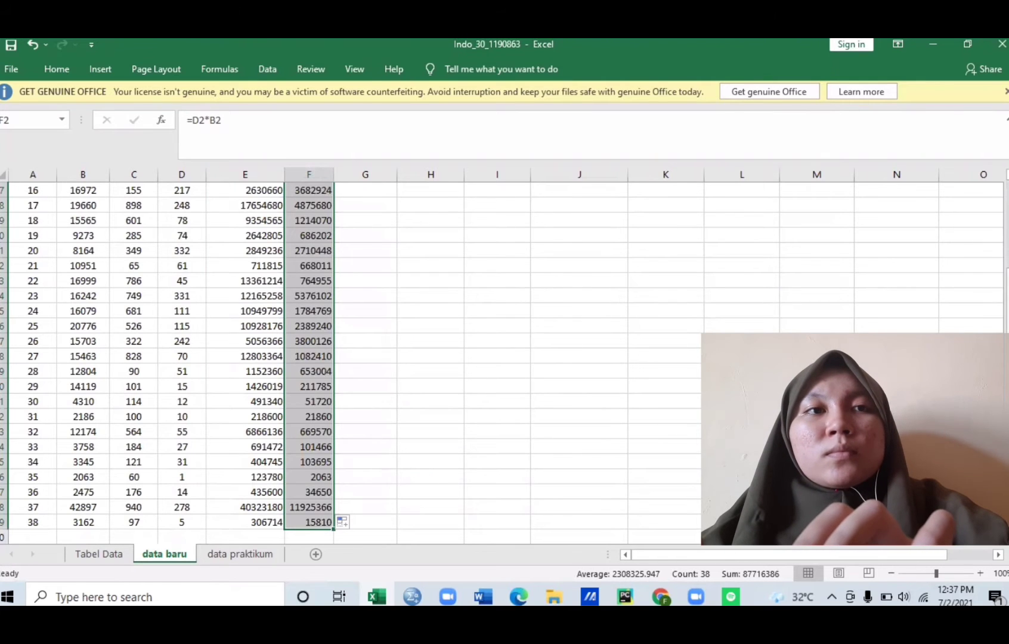
scroll(485, 205, "up", 5)
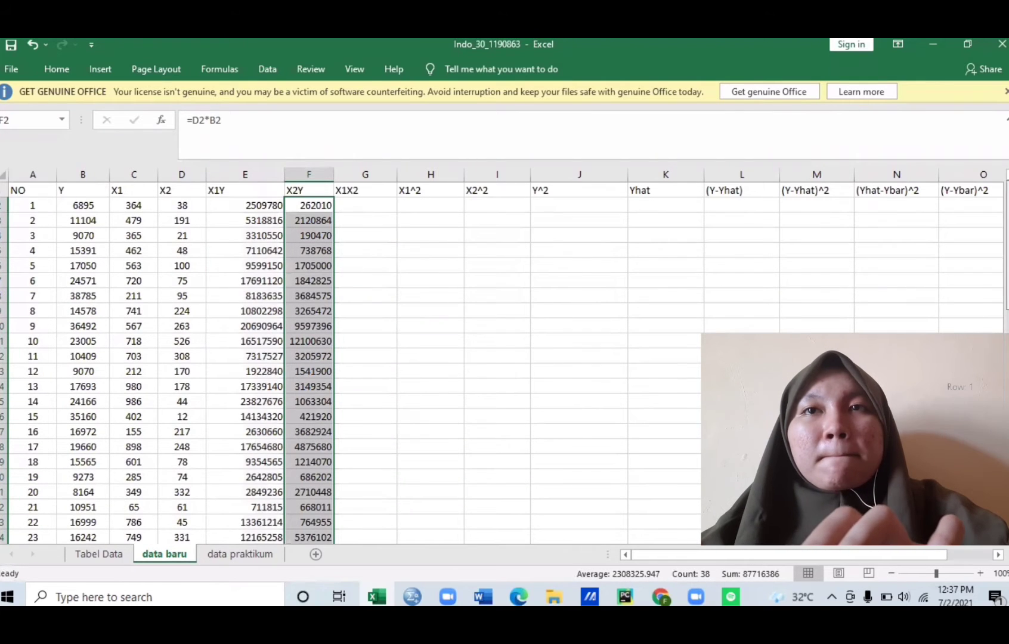
- Fill the X1X2 column with X1 times X2, entering =C2*D2 in G2 and copying it down to row 39
left_click(386, 206)
type("=")
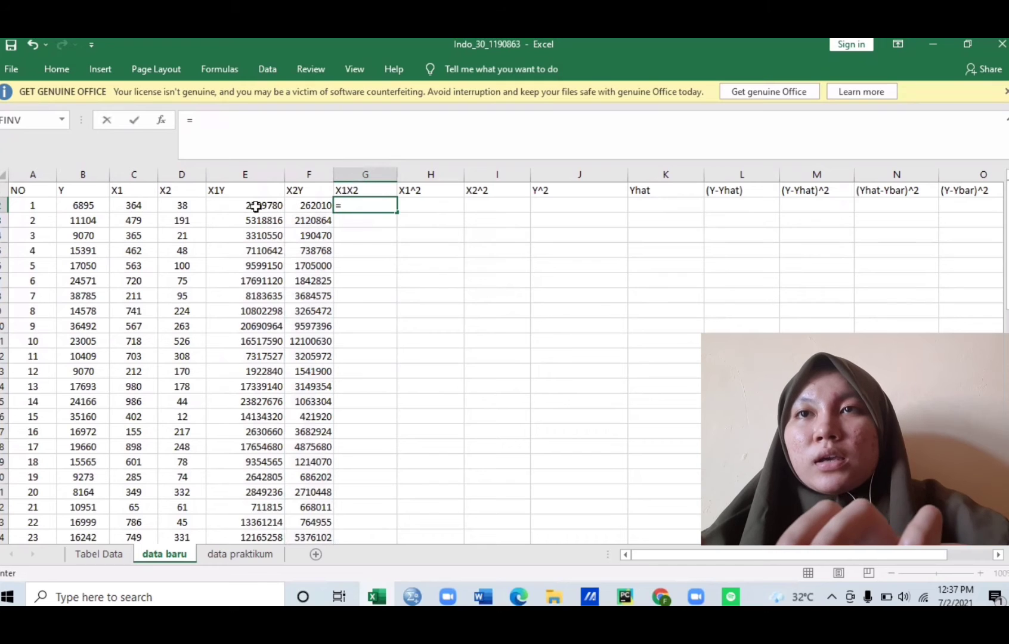
left_click(139, 205)
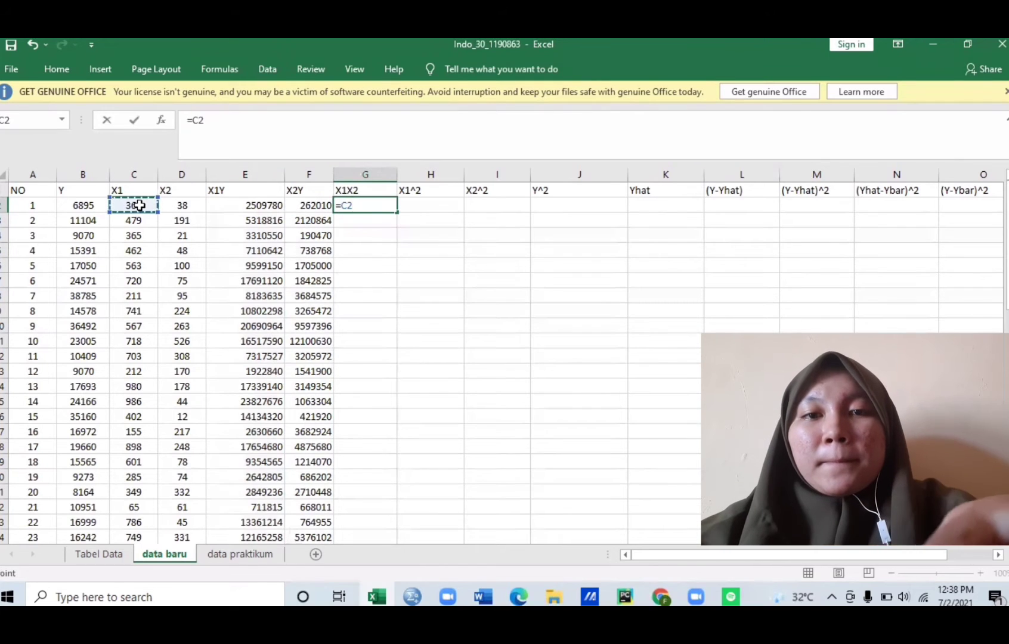
type("*")
left_click(183, 205)
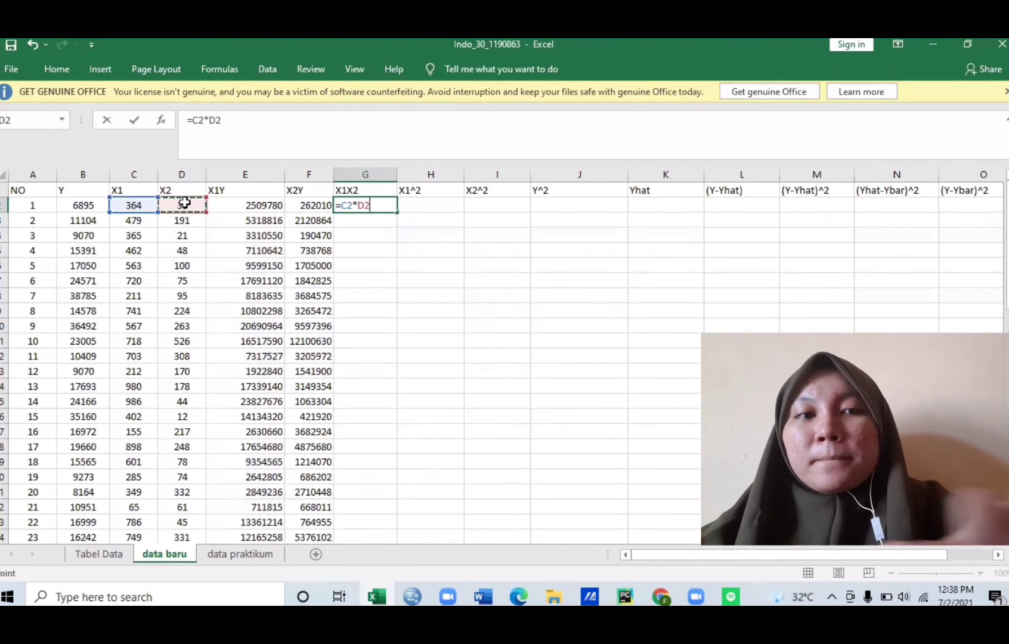
key("Return")
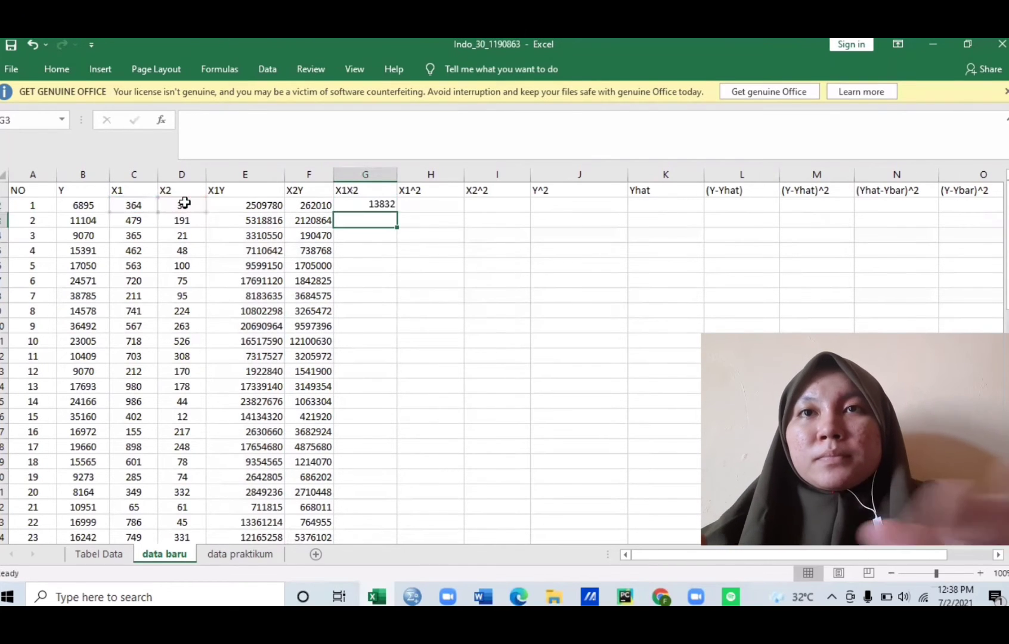
left_click(348, 201)
left_click_drag(400, 214, 431, 464)
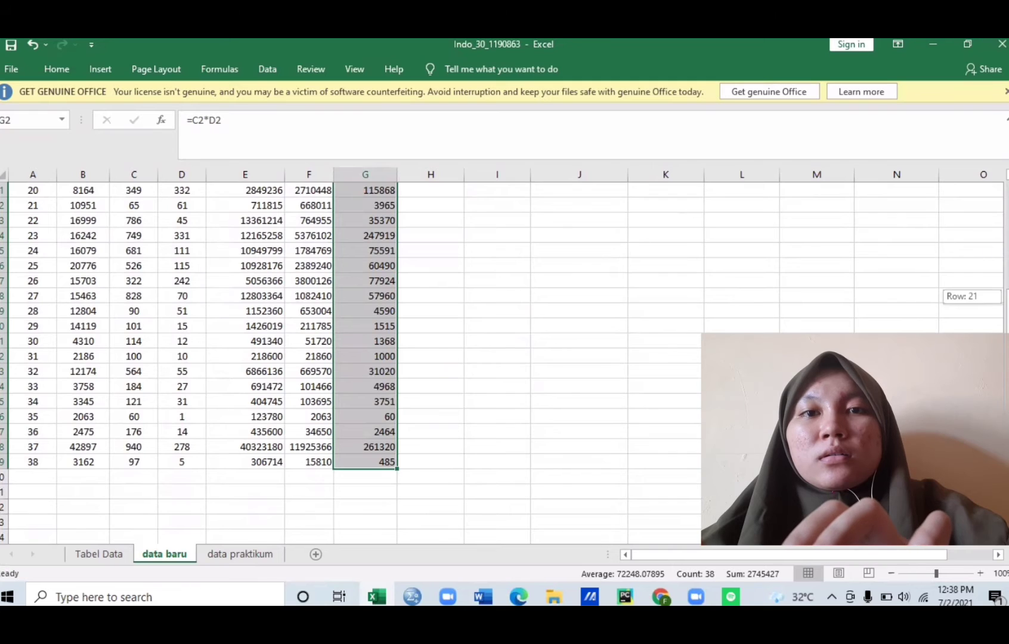
scroll(657, 198, "up", 6)
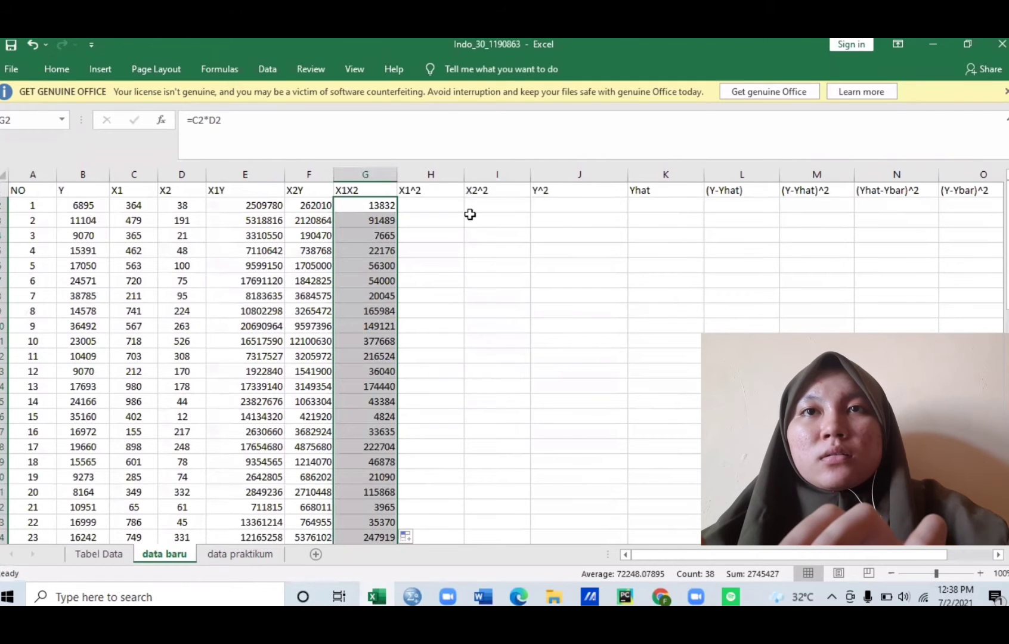
- Fill the X1^2 column with the squares of X1, entering =C2^2 in H2 and copying it down to row 39
left_click(444, 206)
type("=")
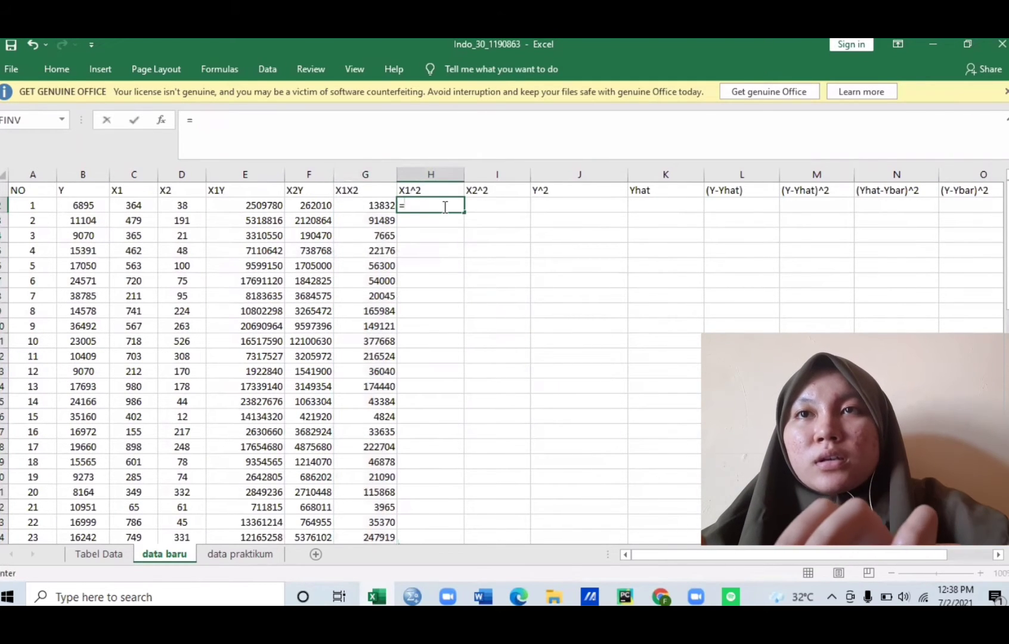
left_click(130, 204)
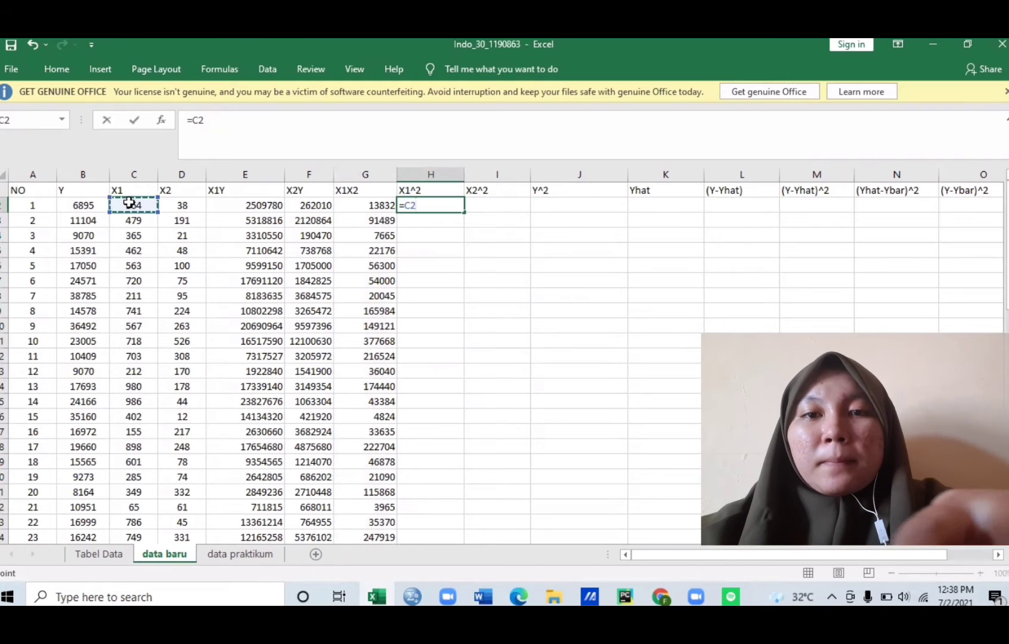
type("^2")
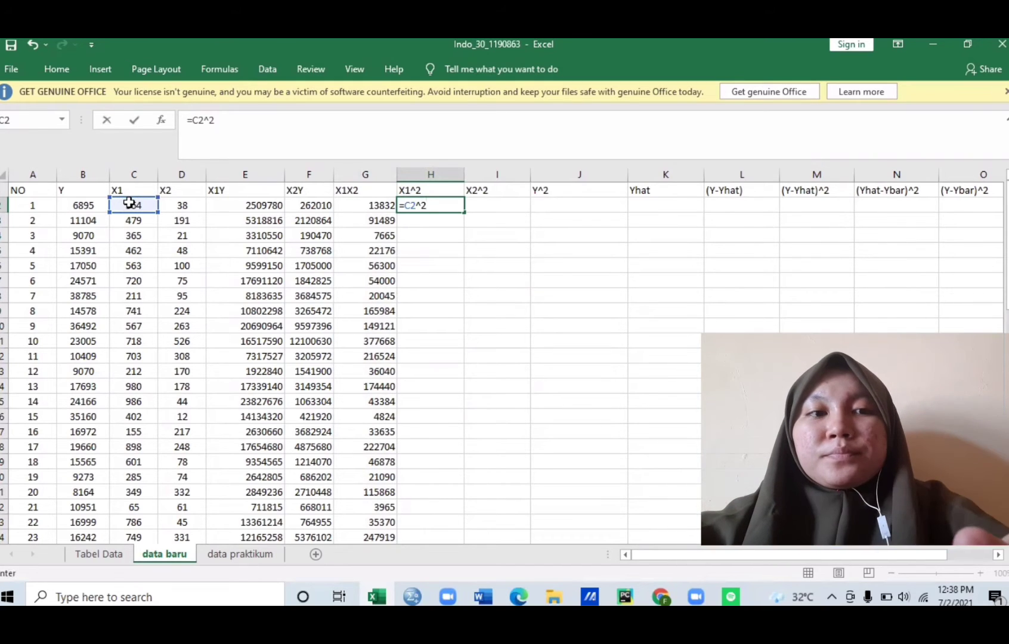
key("Return")
left_click(438, 202)
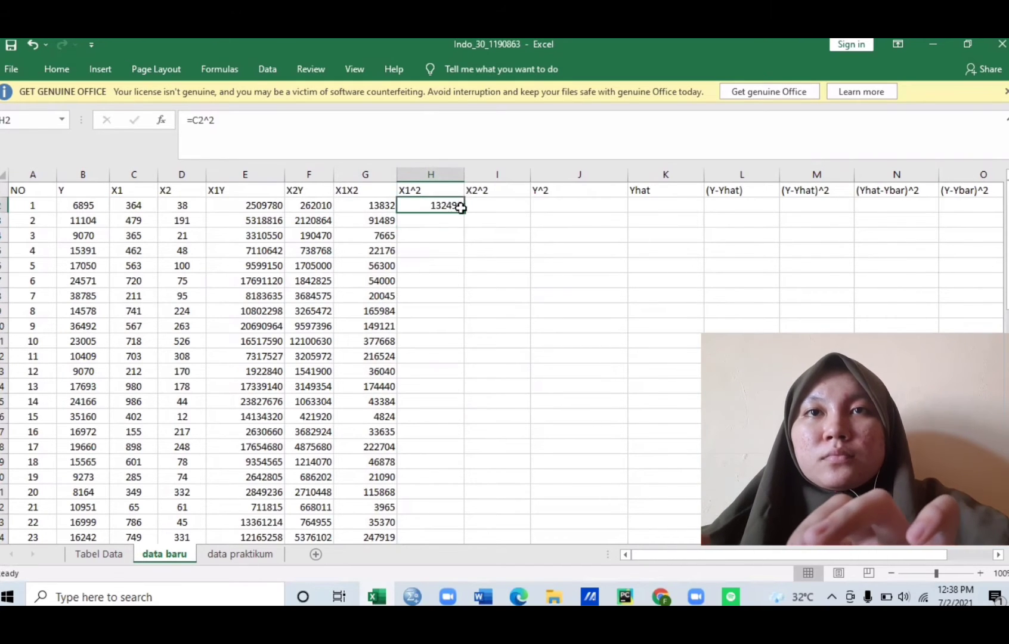
left_click_drag(465, 213, 447, 510)
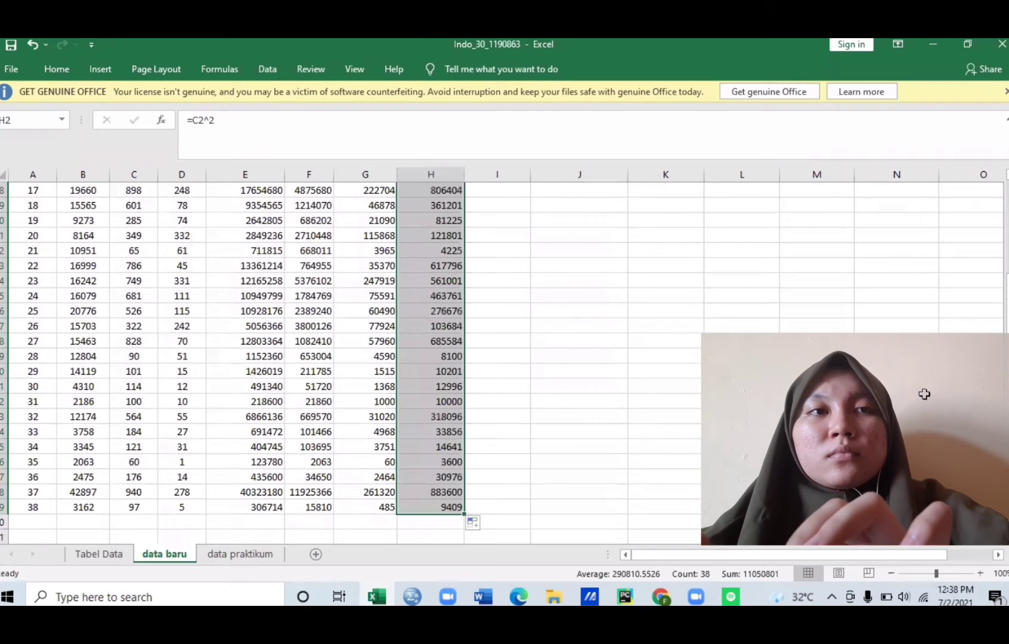
scroll(660, 223, "up", 5)
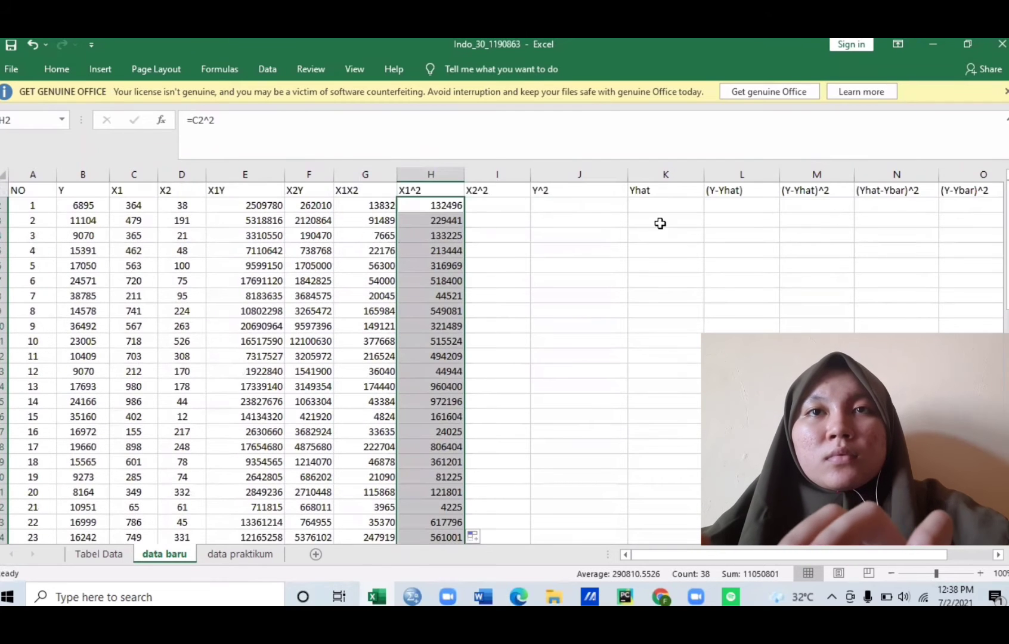
- Fill the X2^2 column with the squares of X2, entering =D2^2 in I2 and copying it down to row 39
left_click(518, 204)
type("=")
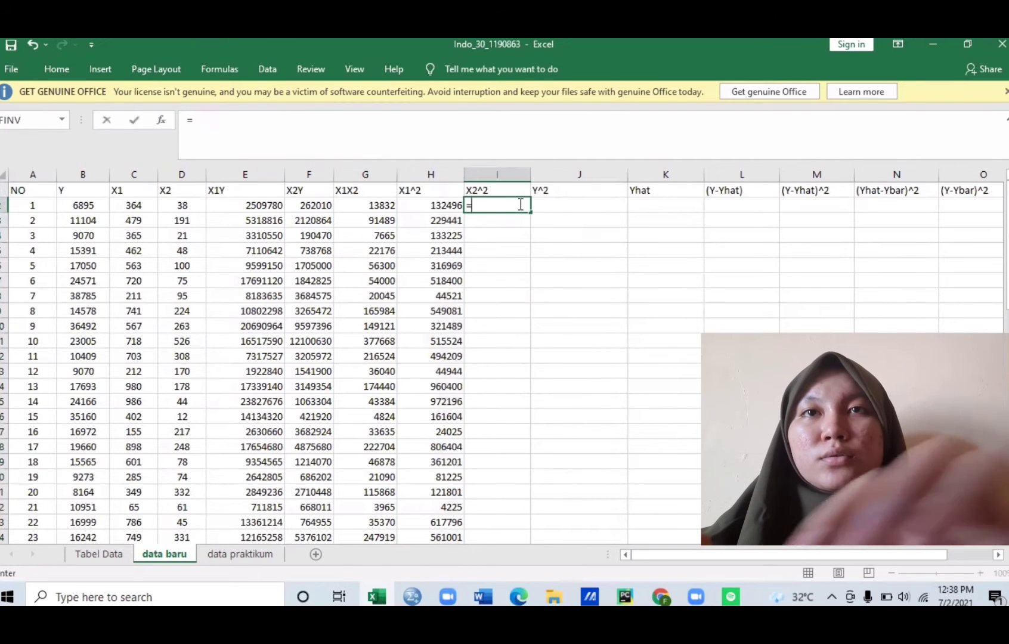
left_click(195, 206)
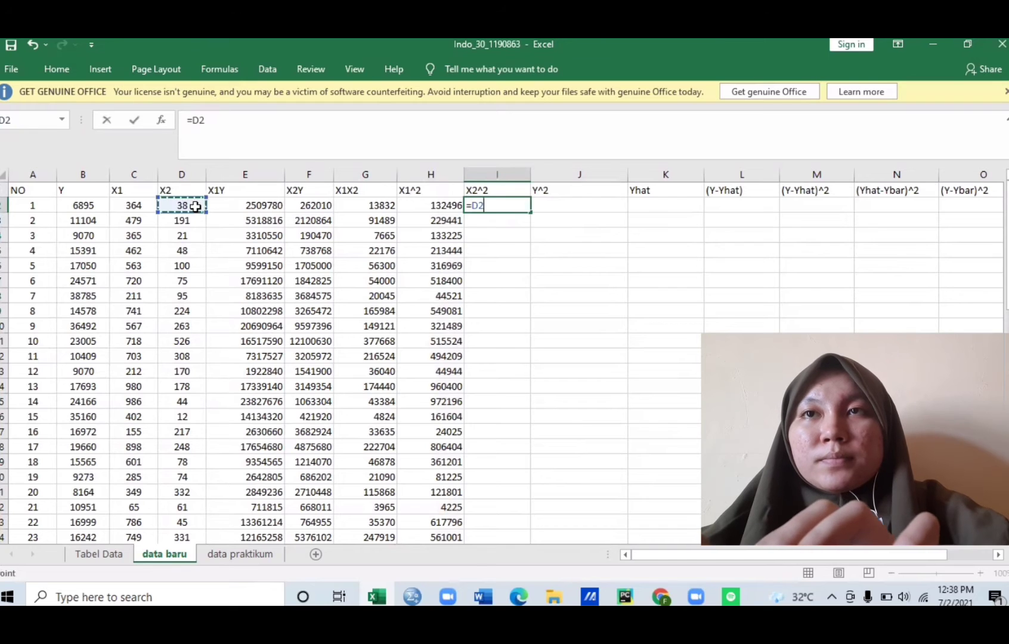
type("^")
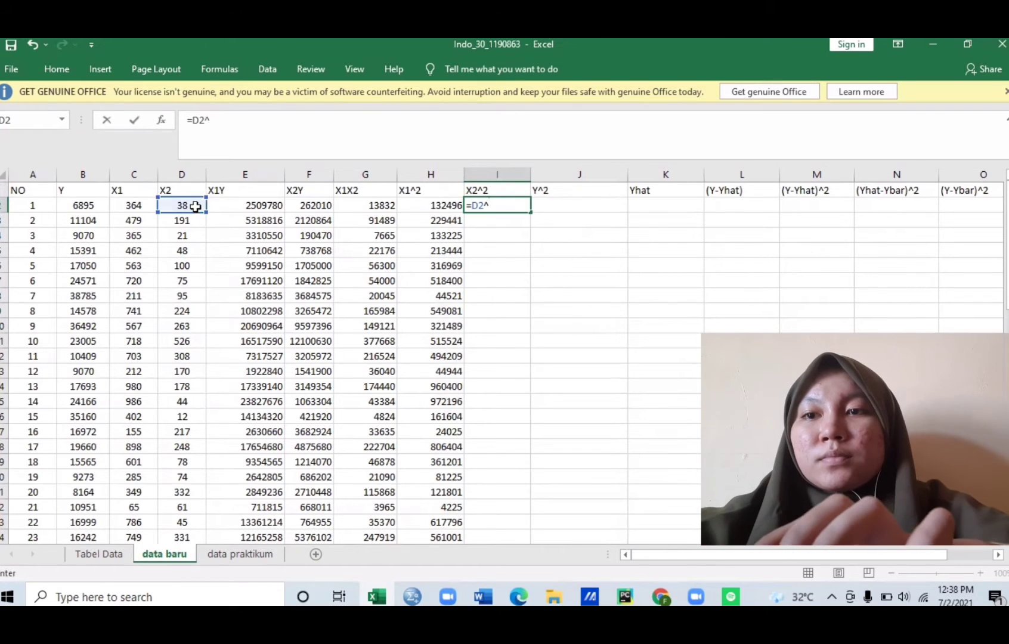
type("2")
key("Return")
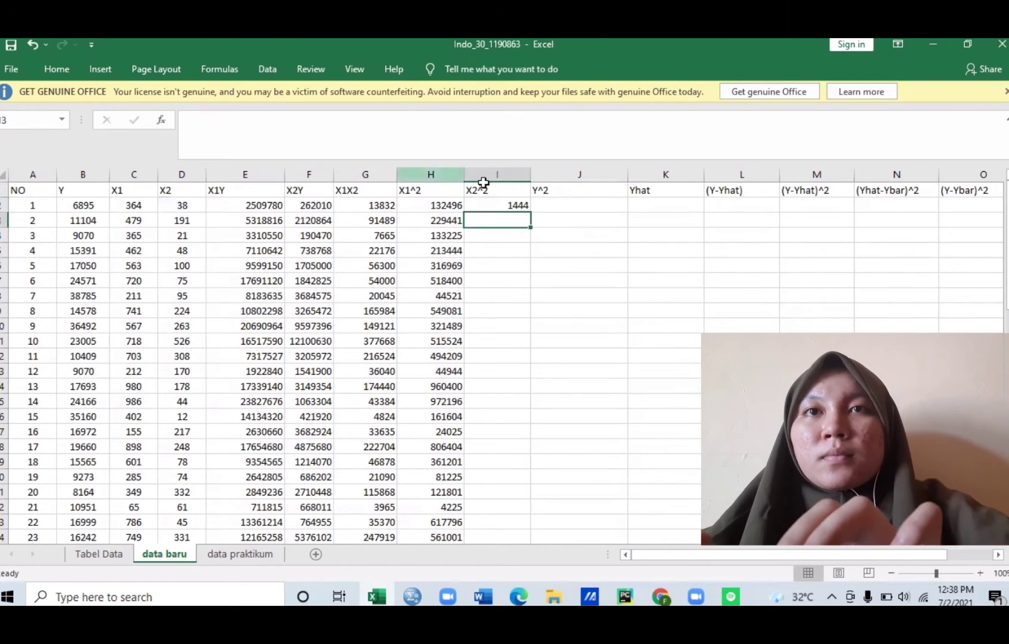
left_click(507, 206)
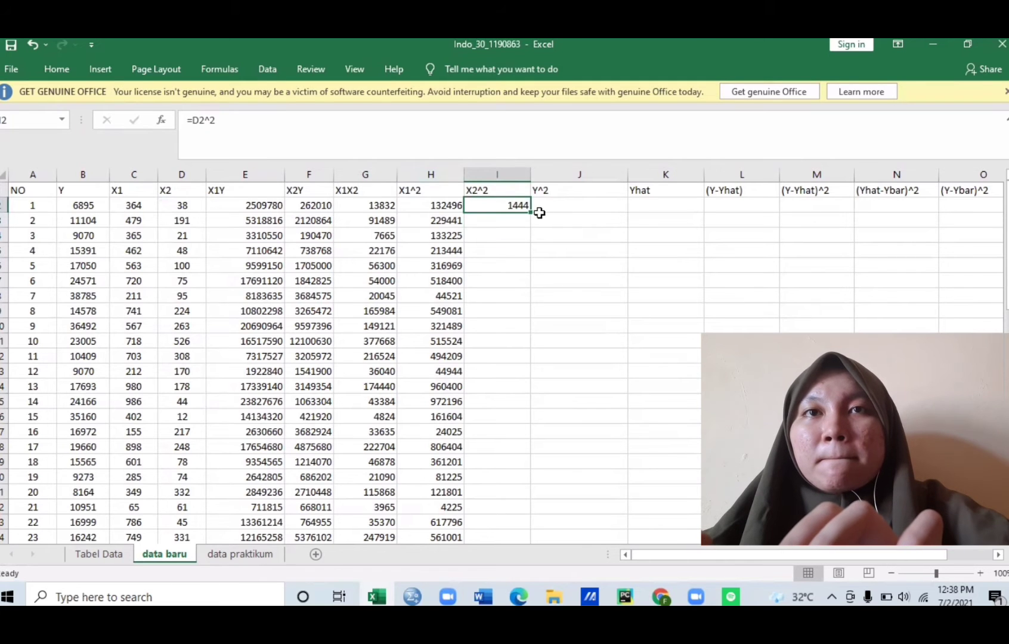
left_click_drag(532, 214, 534, 530)
scroll(516, 233, "up", 5)
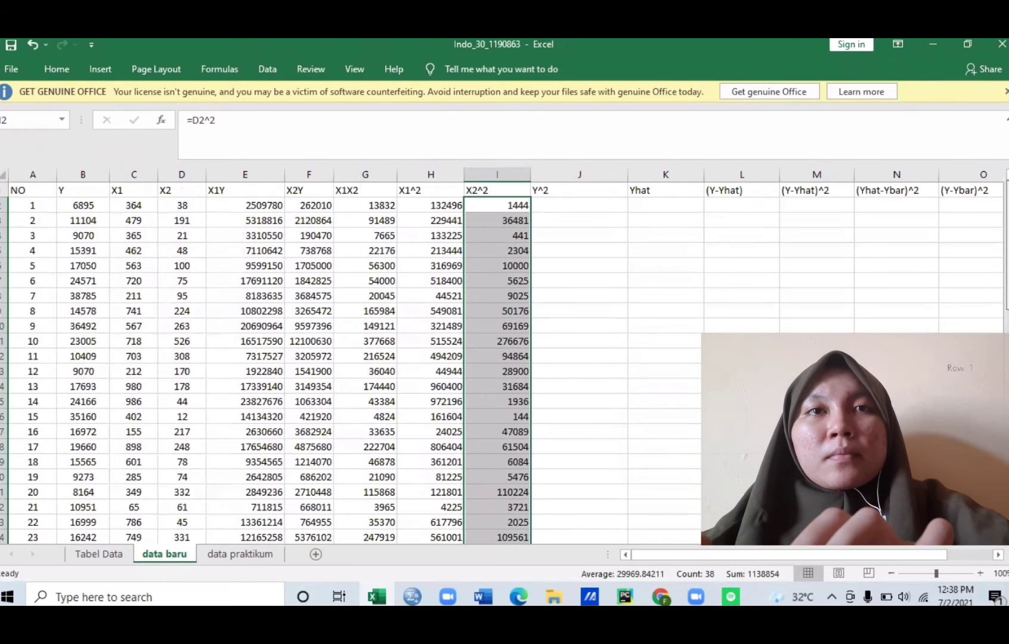
- Calculate the square of the first Y value in the Y^2 column by entering =B2^2 in J2
left_click(557, 205)
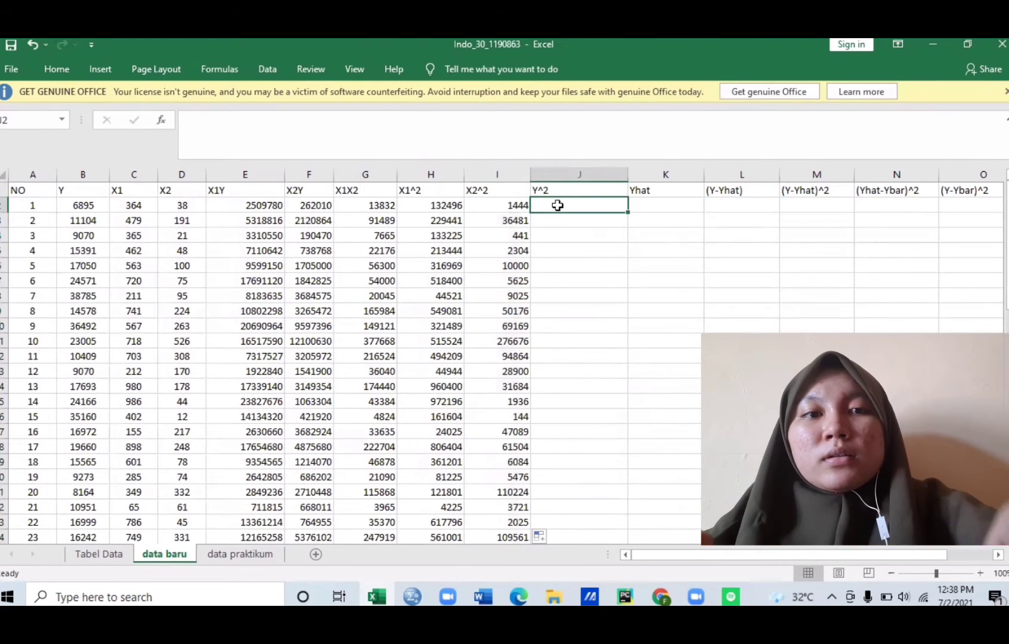
type("=")
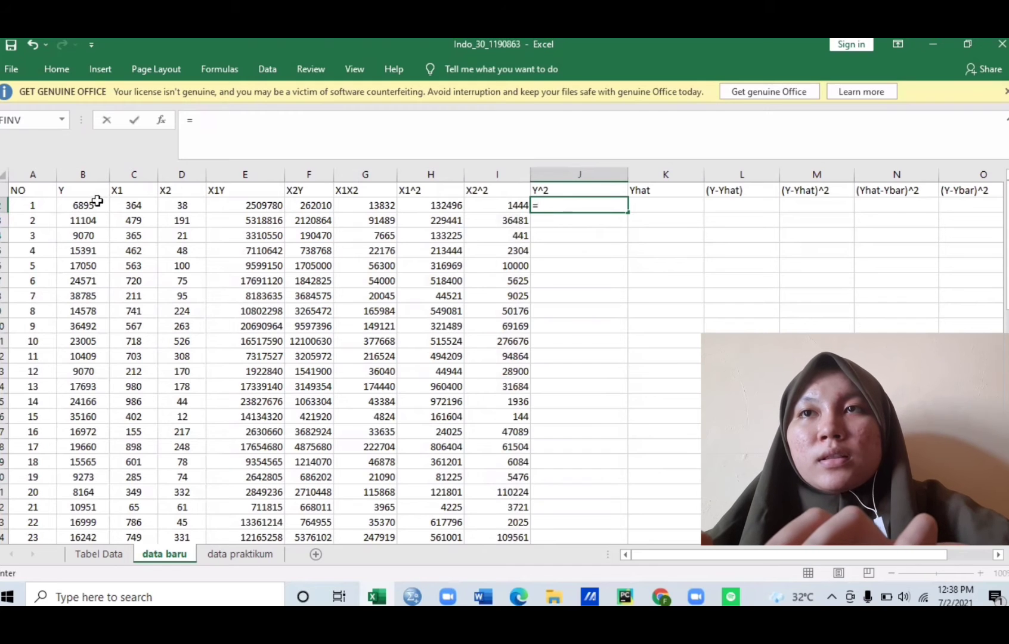
left_click(92, 204)
type("^")
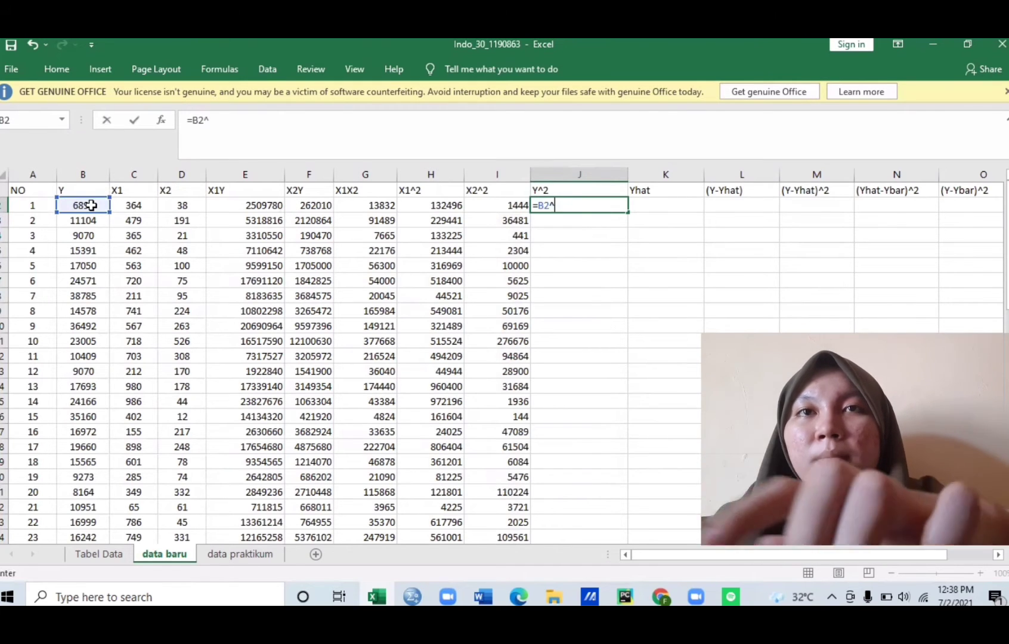
type("2")
key("Return")
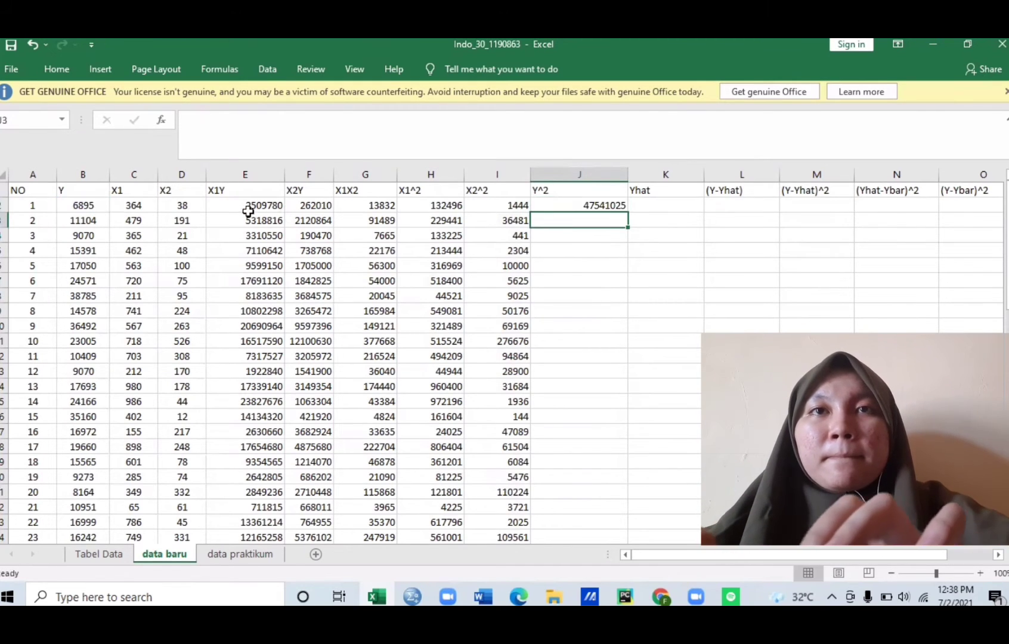
- Copy the Y^2 formula from J2 down the column to row 39
left_click(551, 203)
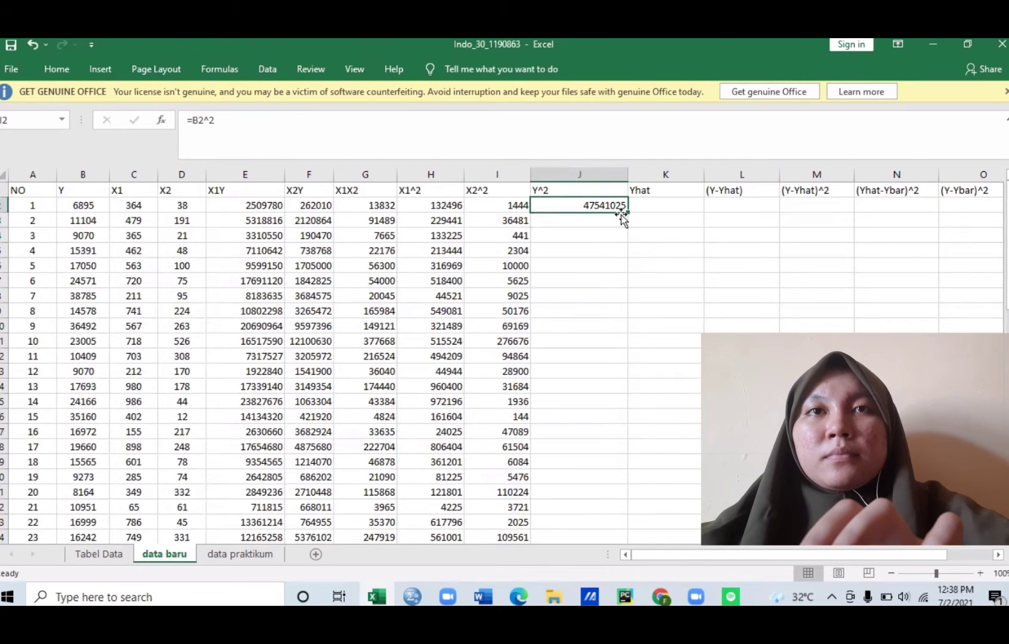
mouse_move(628, 214)
left_mouse_down()
mouse_move(620, 542)
mouse_move(599, 505)
mouse_move(599, 515)
left_mouse_up()
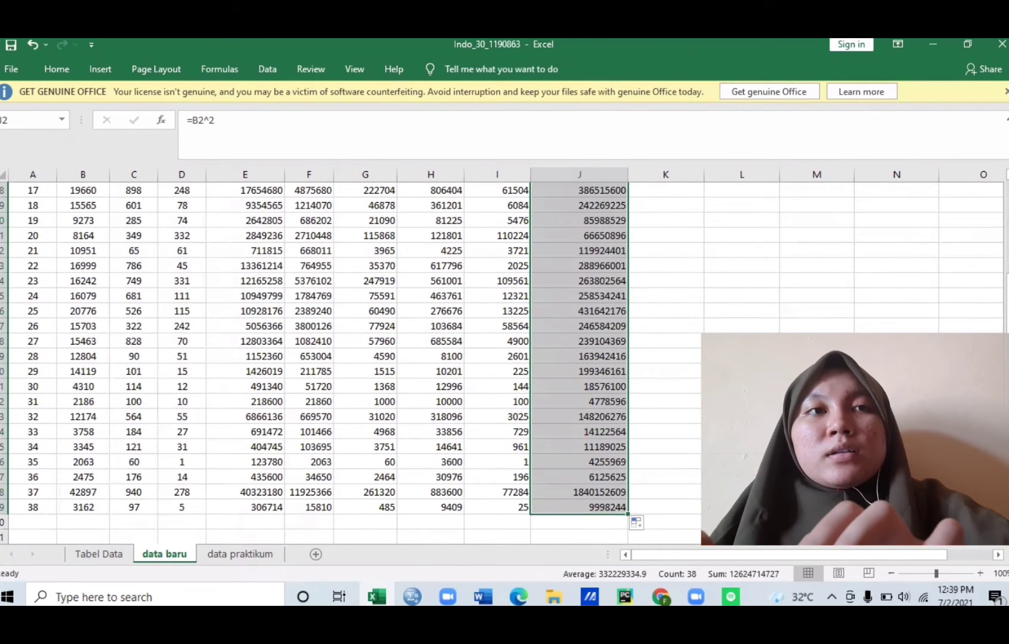
- Label the row directly below the data as Jumlah in cell A40
left_click_drag(1008, 298, 1007, 356)
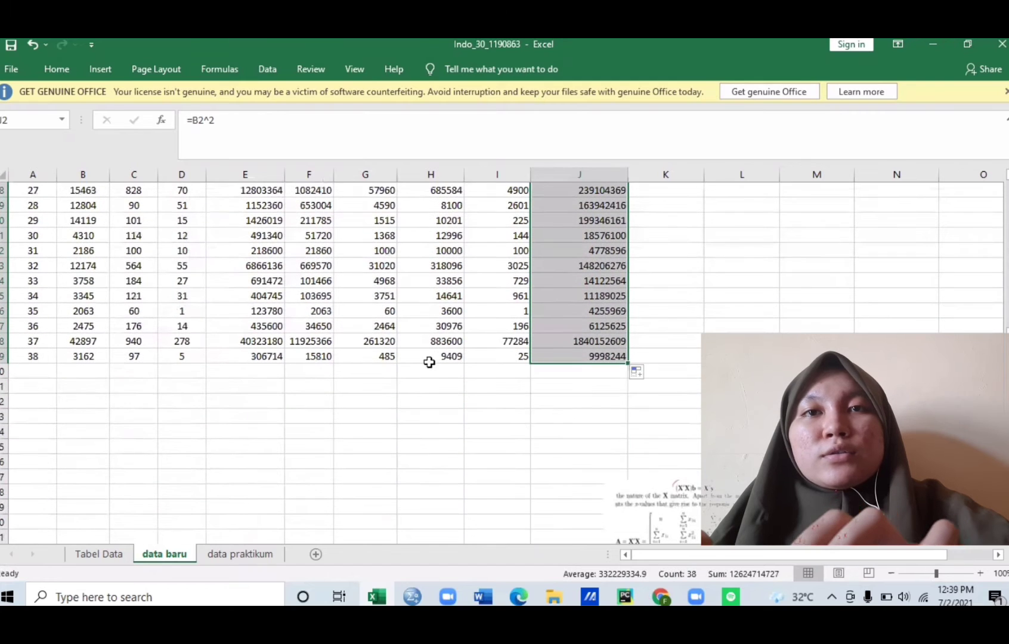
left_click(51, 373)
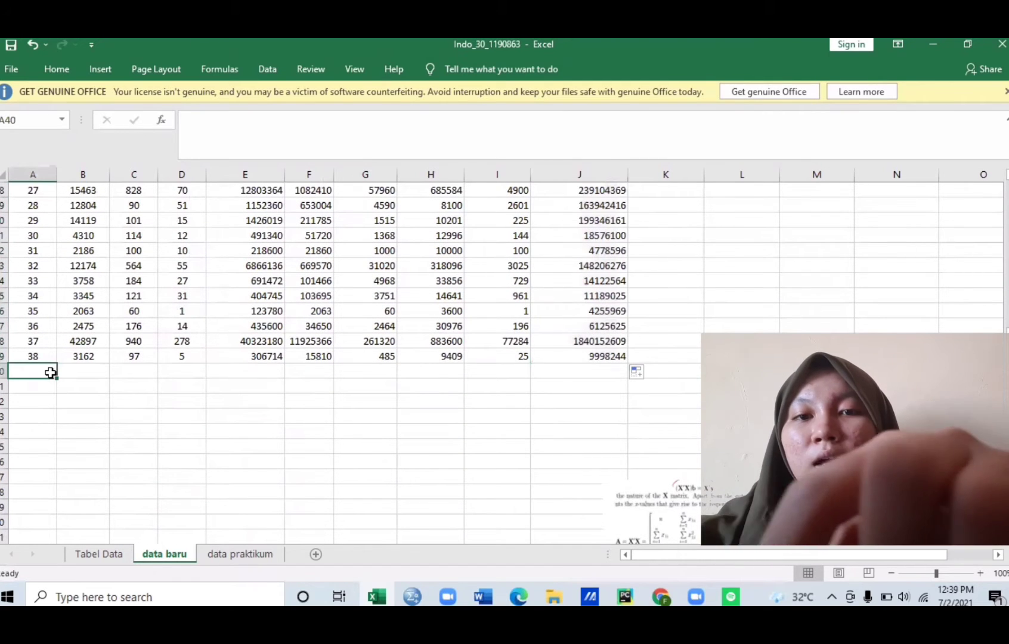
type("Jumlah")
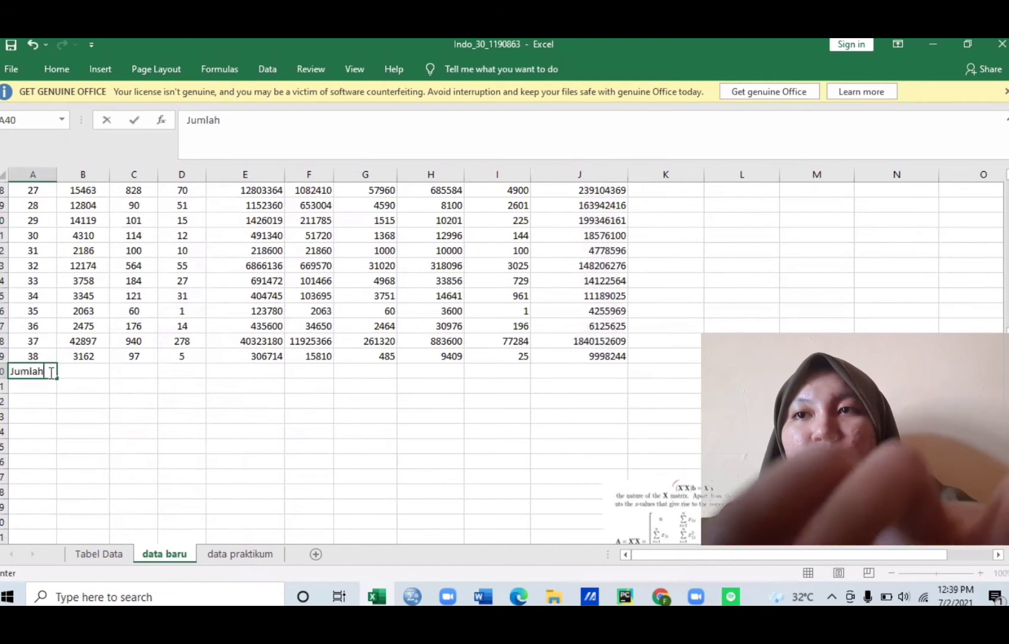
key("Tab")
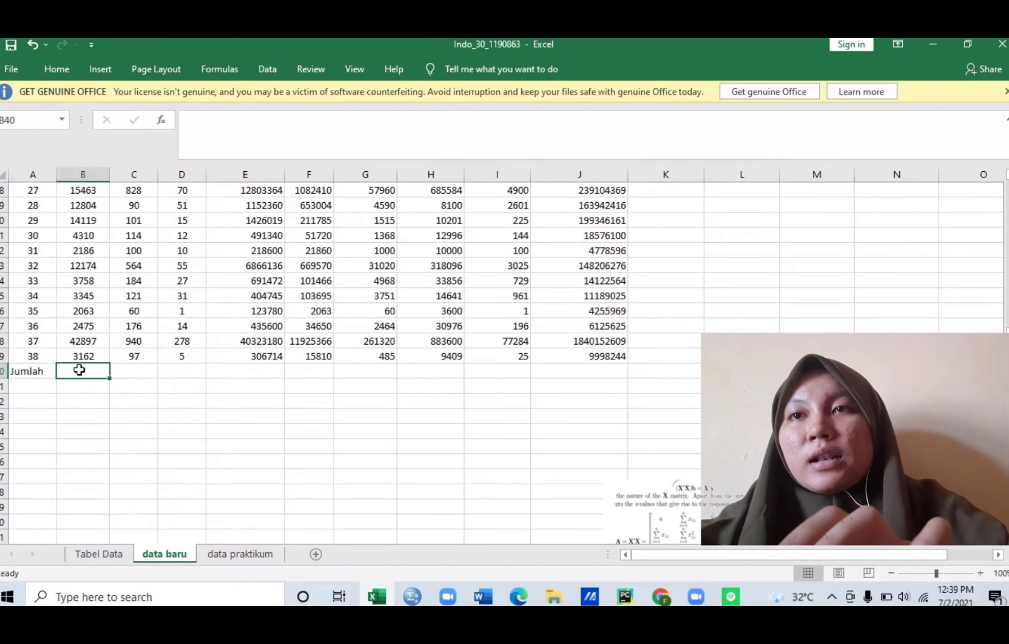
- Total every column in the Jumlah row by entering =SUM(B2:B39) in B40 and copying it across to J40
type("=")
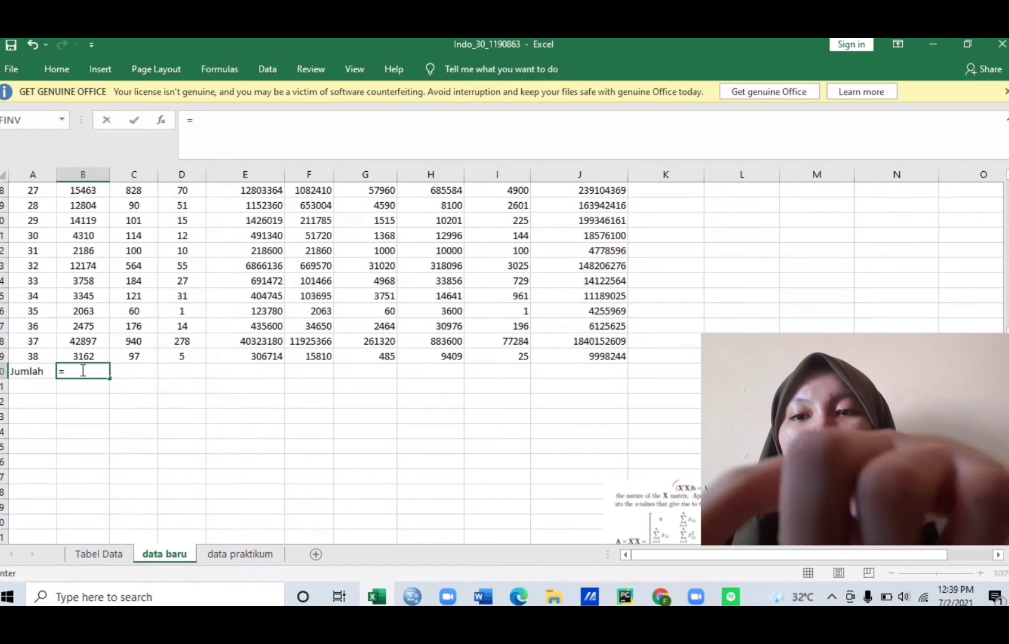
type("SUM(")
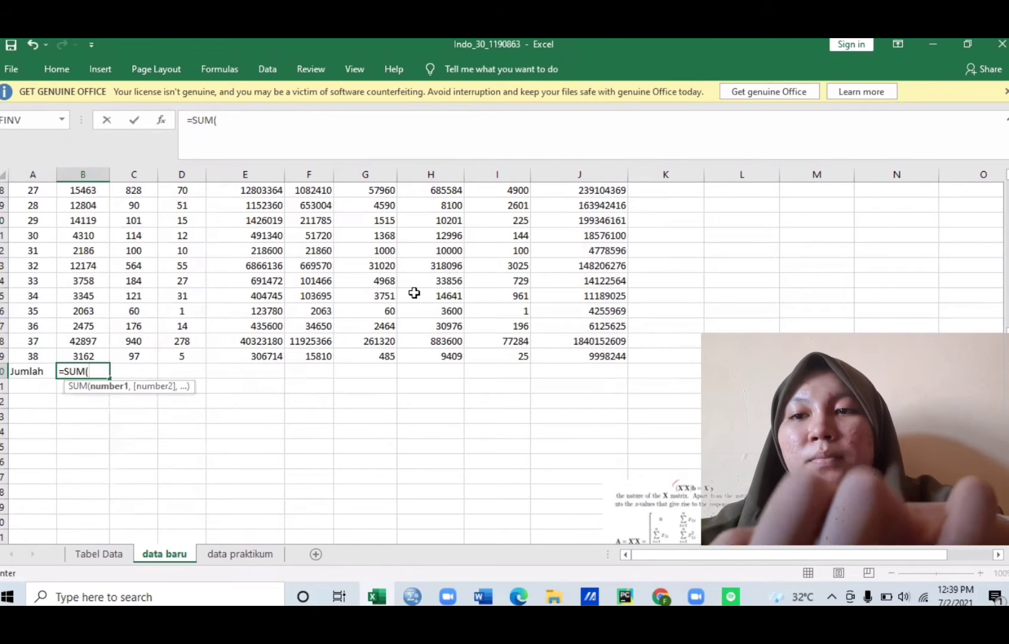
type("B2")
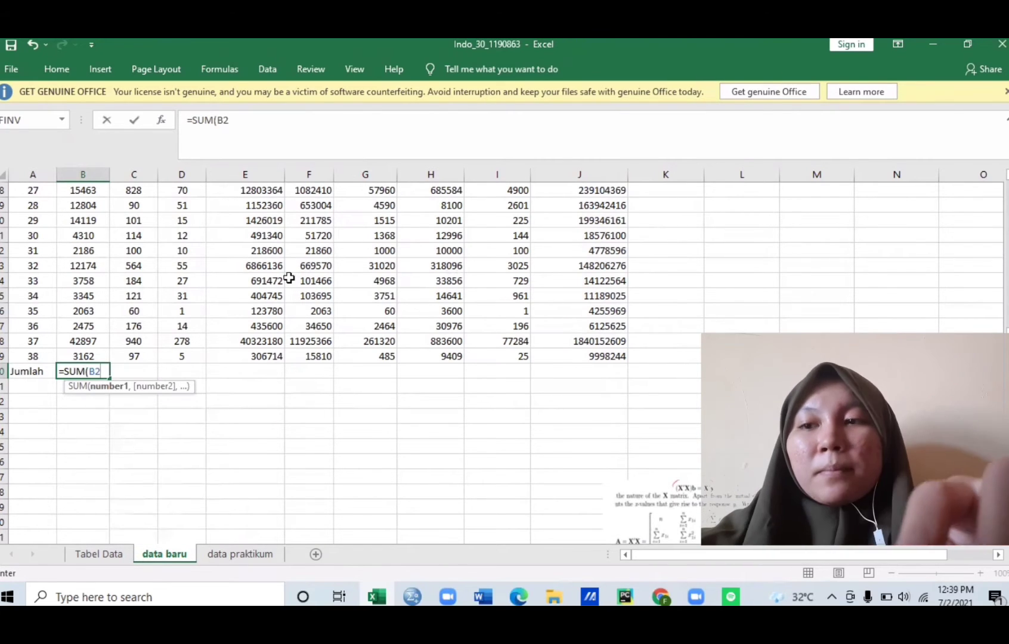
type(":")
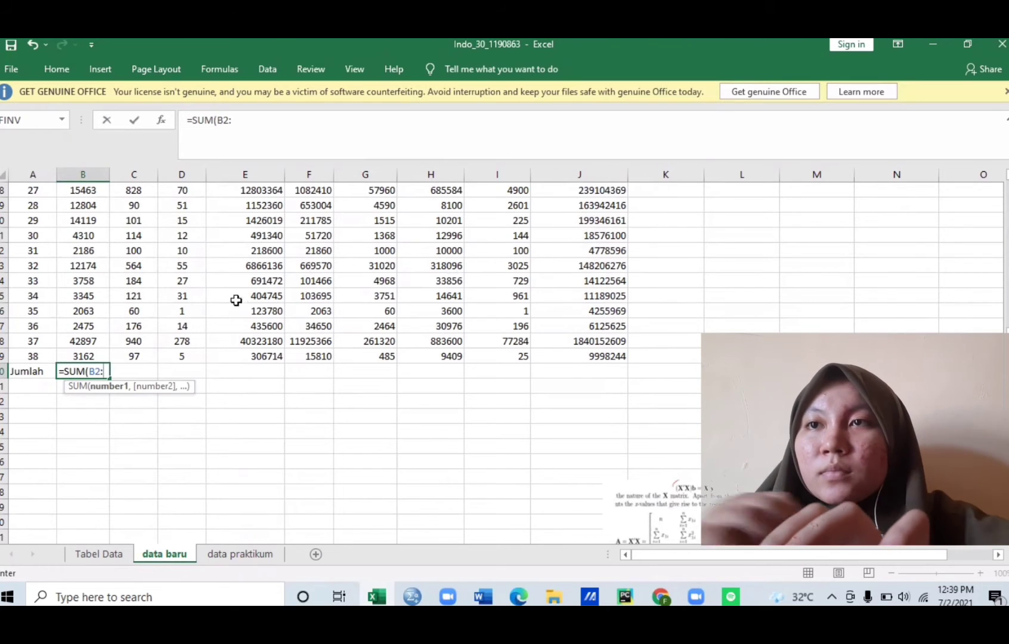
left_click(87, 352)
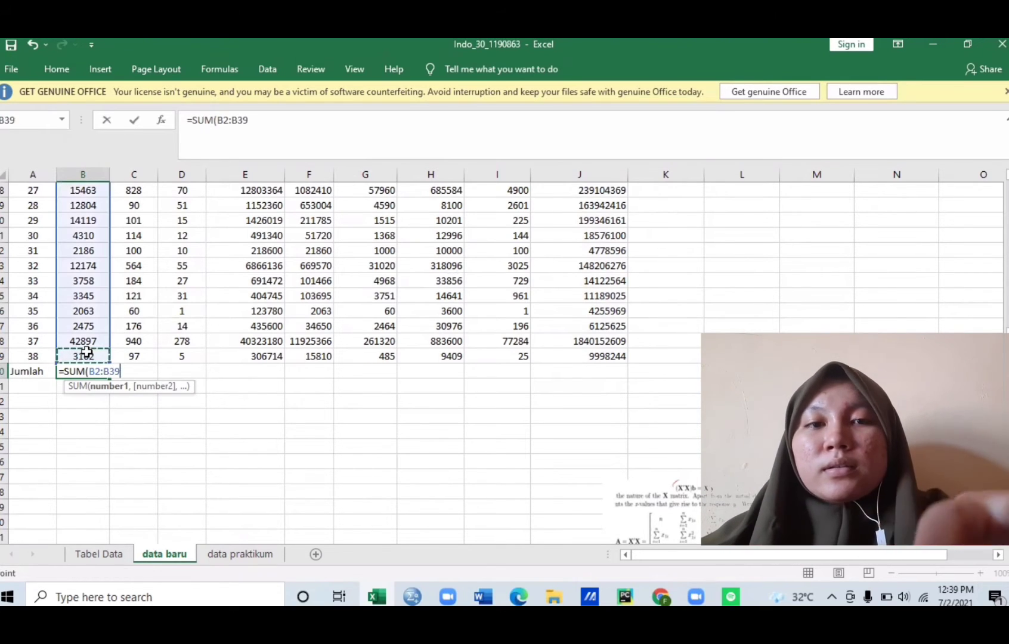
type(")")
key("Return")
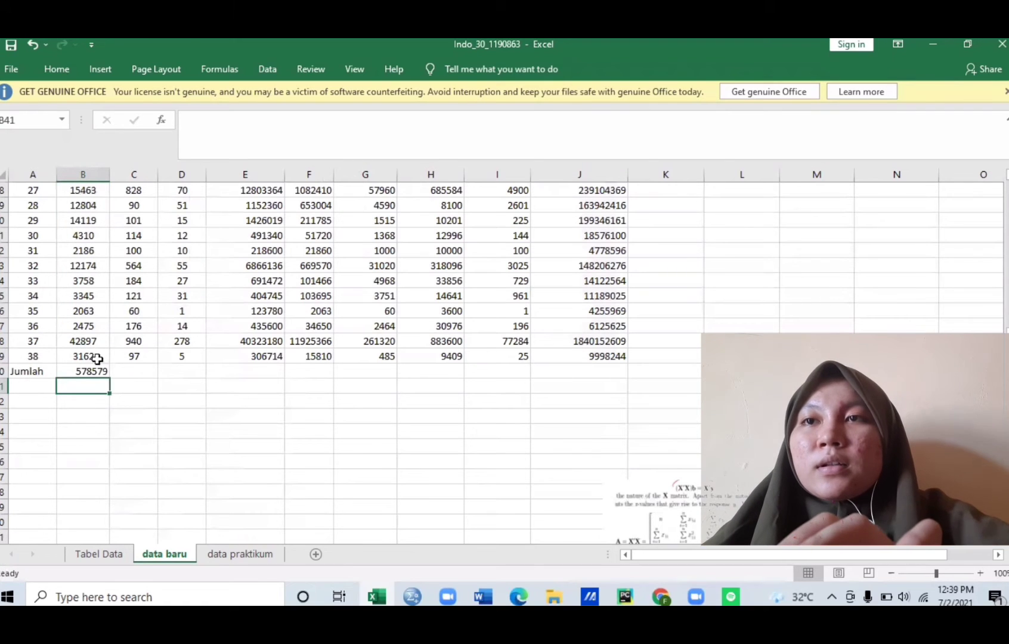
left_click(95, 370)
left_click_drag(111, 378, 615, 371)
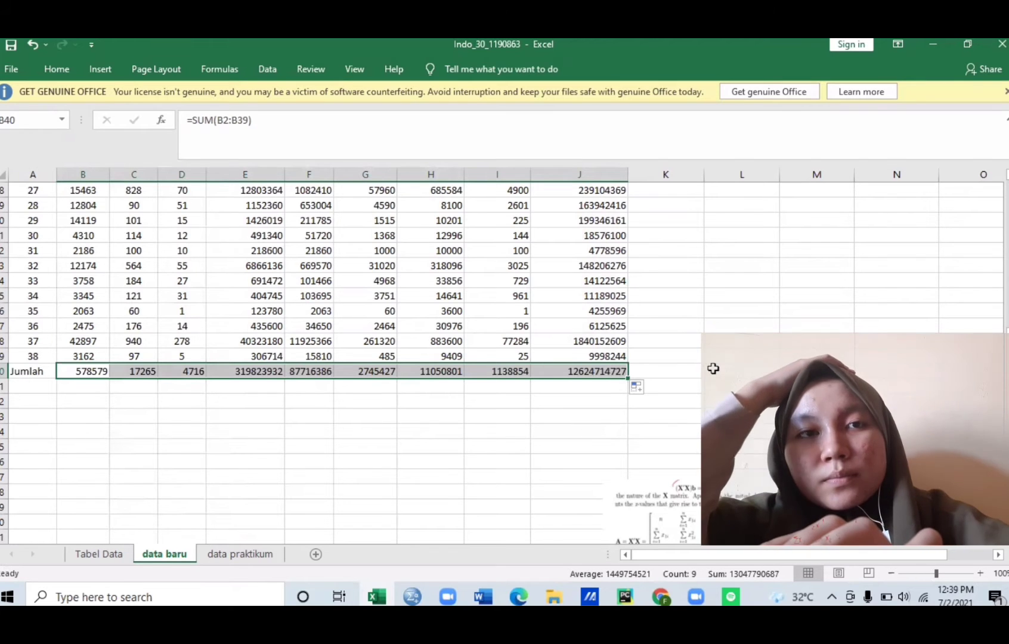
- Label the row below Jumlah as rata rata in cell A41
left_click(34, 385)
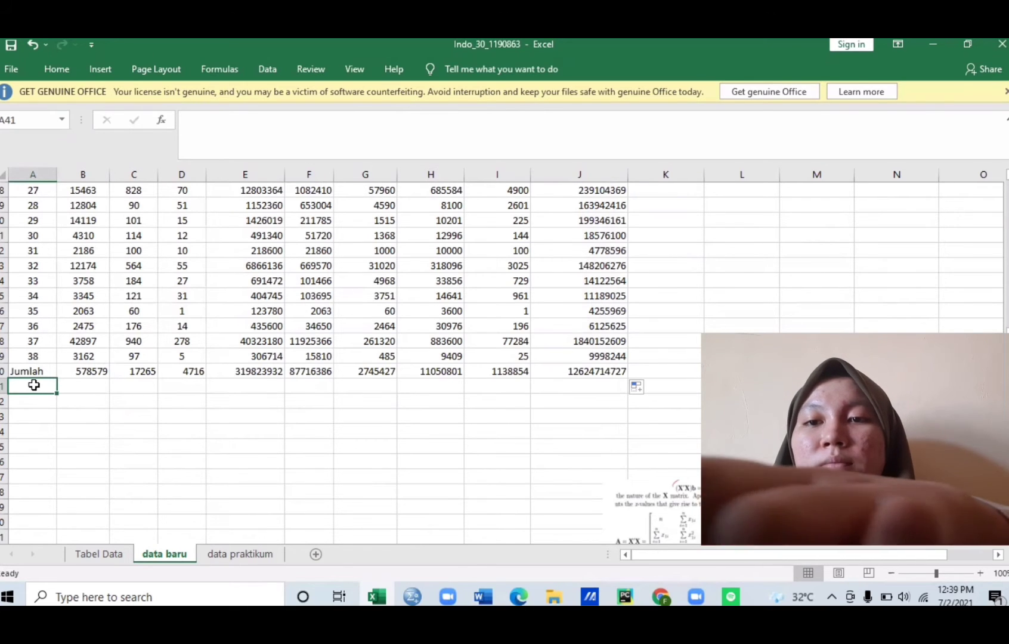
type("rata rata")
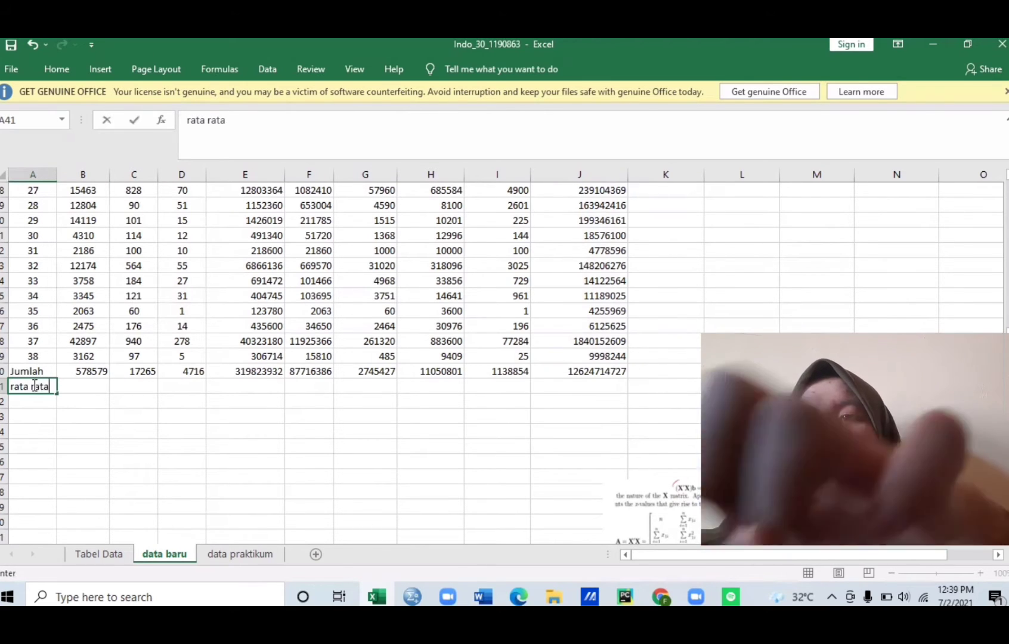
key("Tab")
- Average every column in the rata rata row by entering =AVERAGE(B2:B39) in B41 and copying it across to J41
type("=")
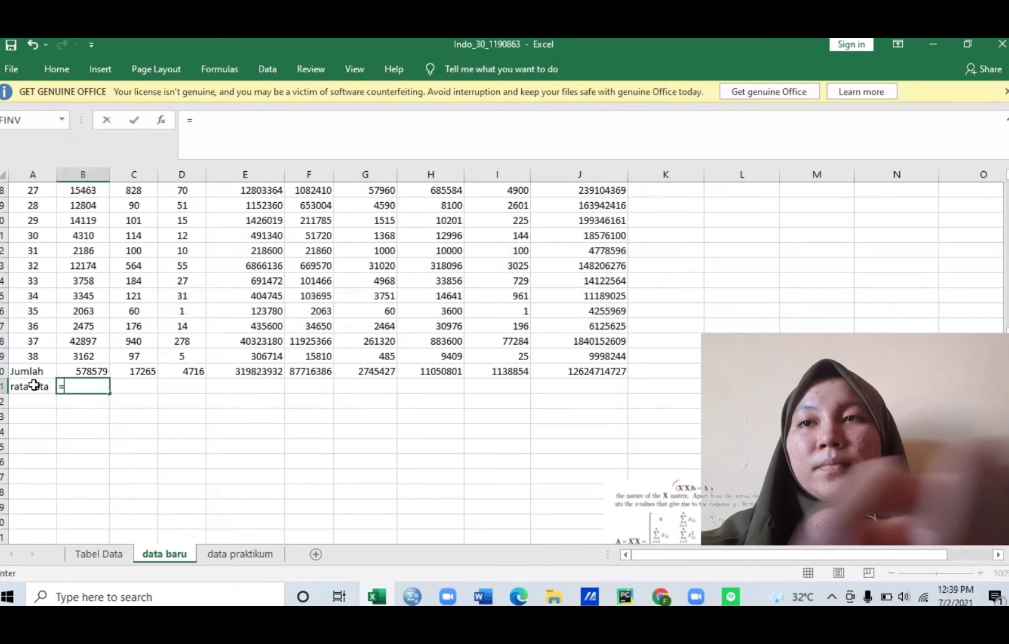
type("AVERA")
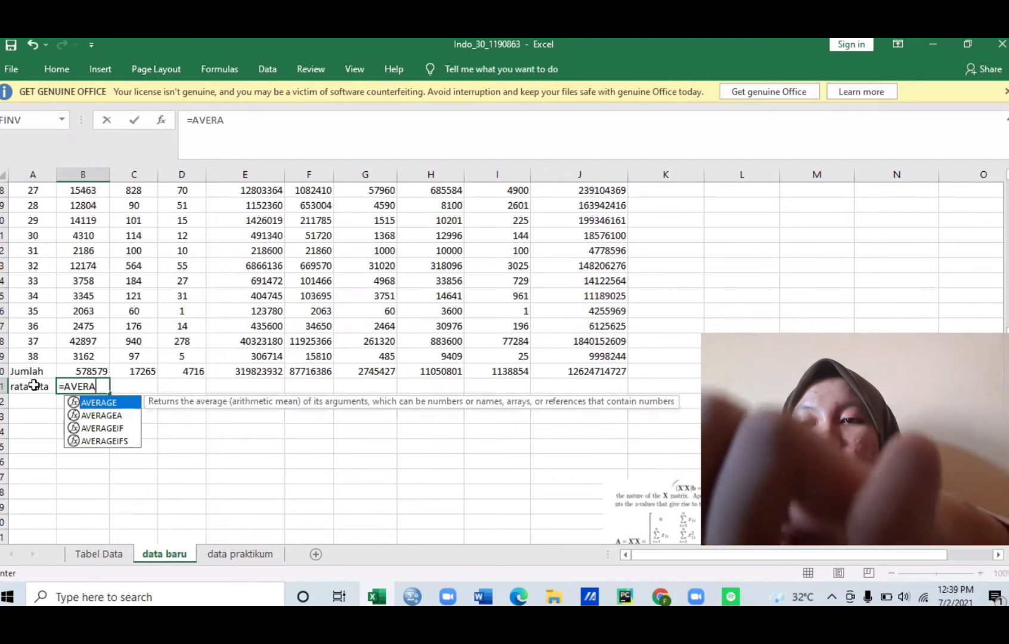
type("GE(B3")
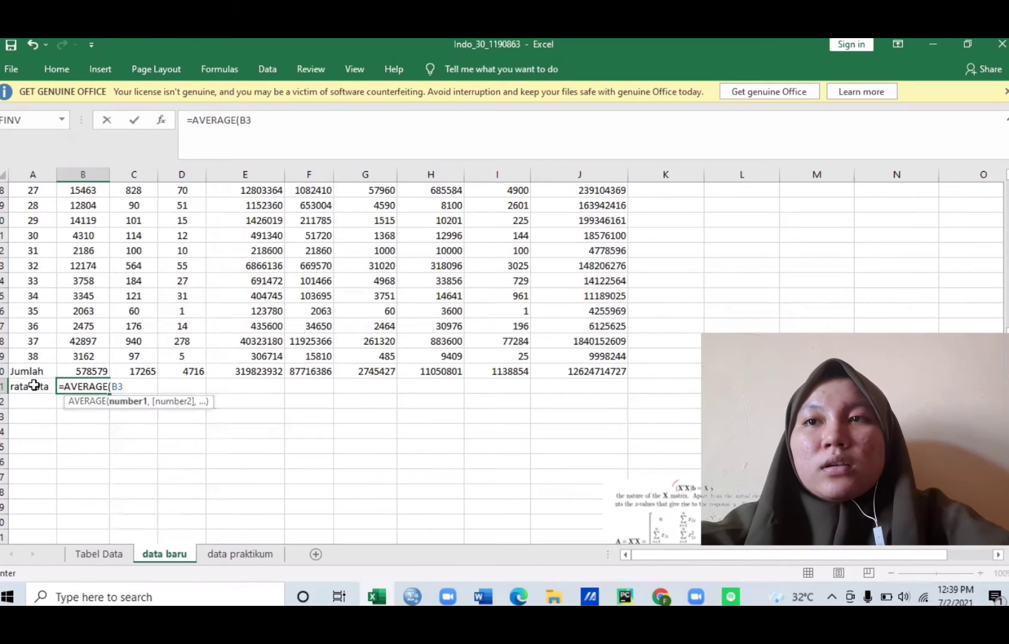
key("BackSpace")
type("2:")
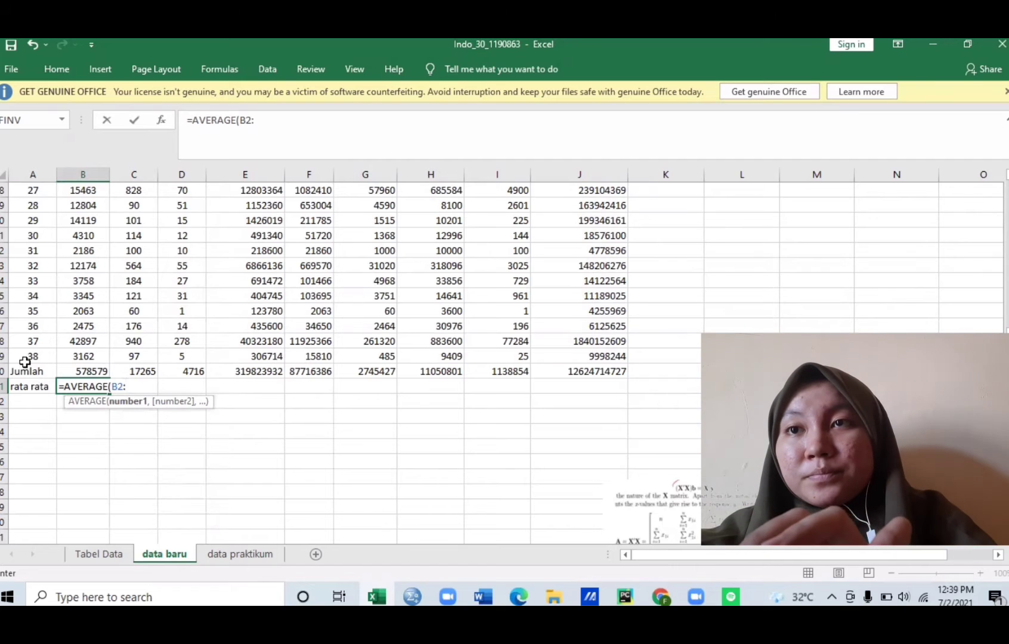
left_click(70, 355)
type(")")
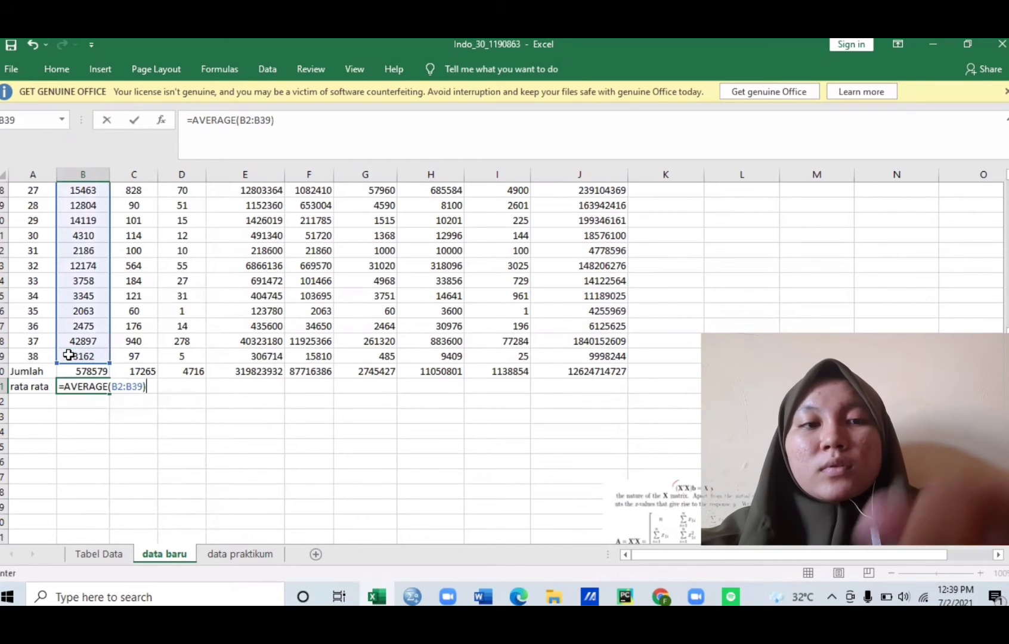
key("Return")
left_click(96, 386)
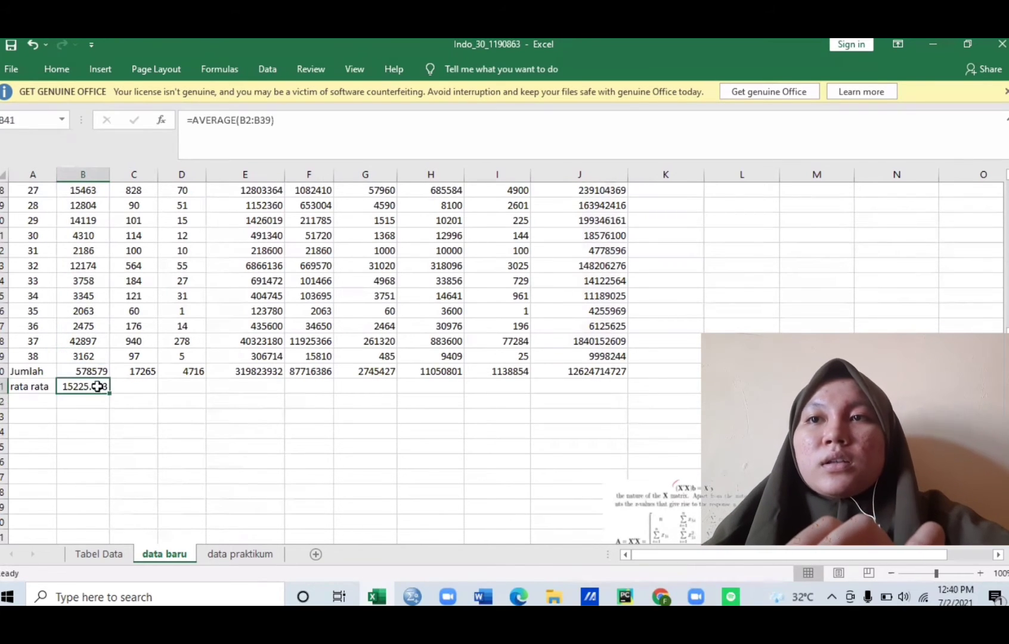
left_click_drag(110, 393, 592, 386)
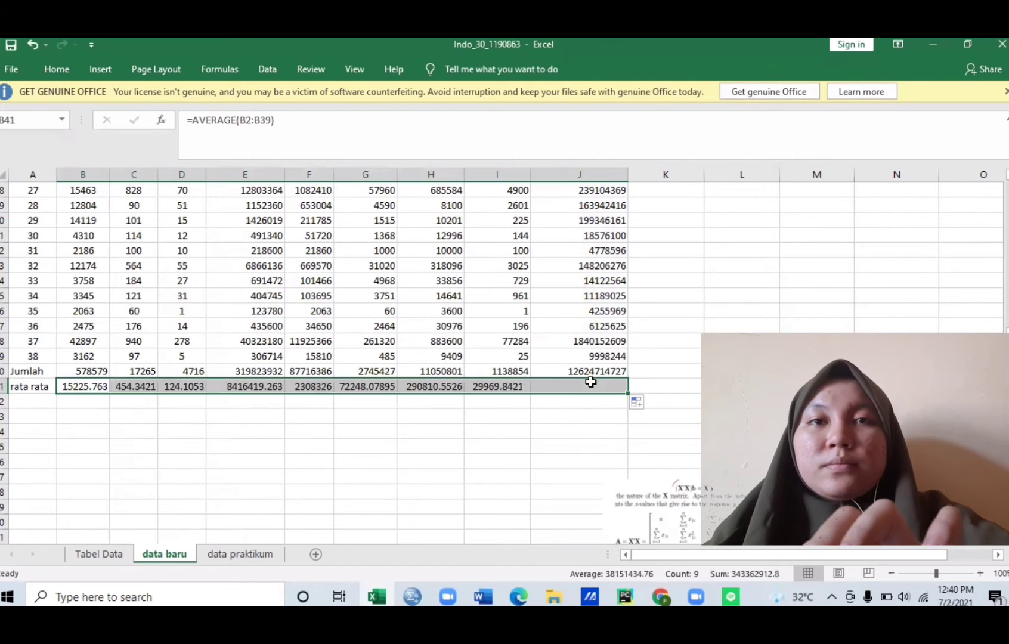
- Enter the matrix heading X'X in B44 and move the matrix formula picture beside it, just below the rata rata row
left_click(83, 433)
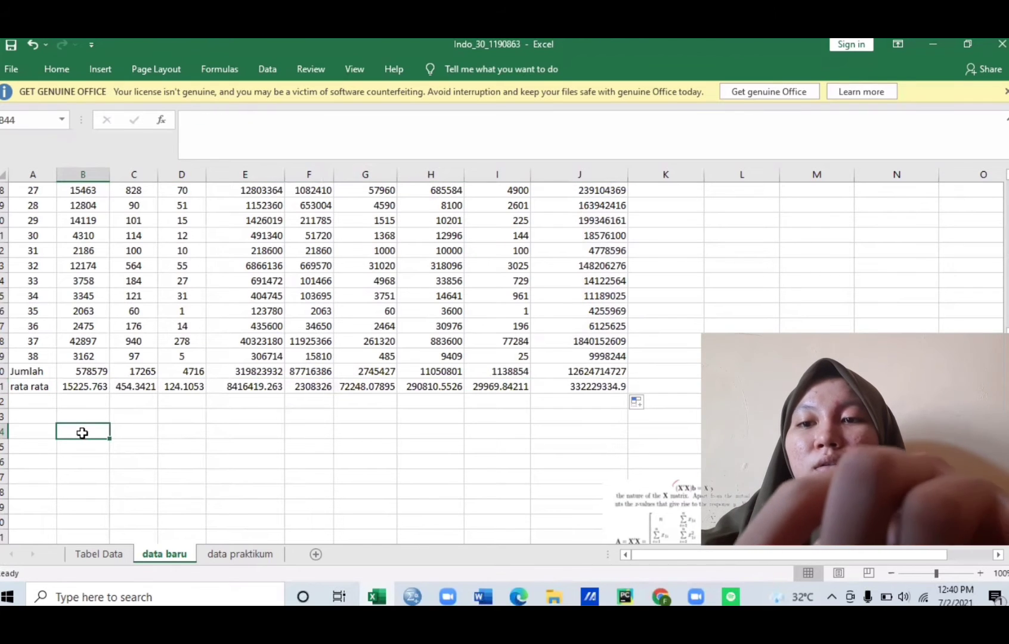
type("X")
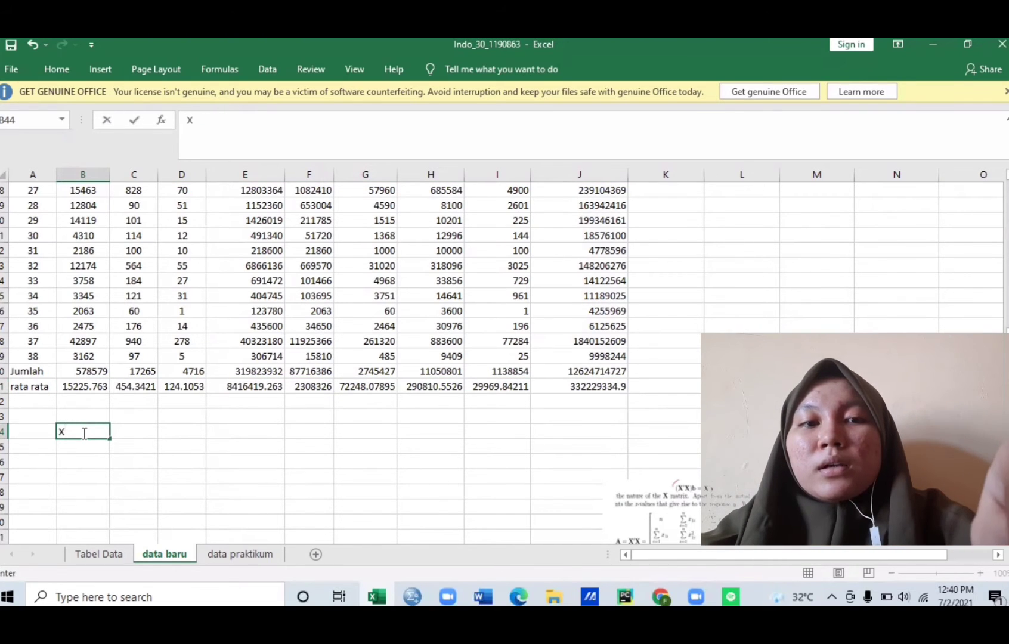
type("'X")
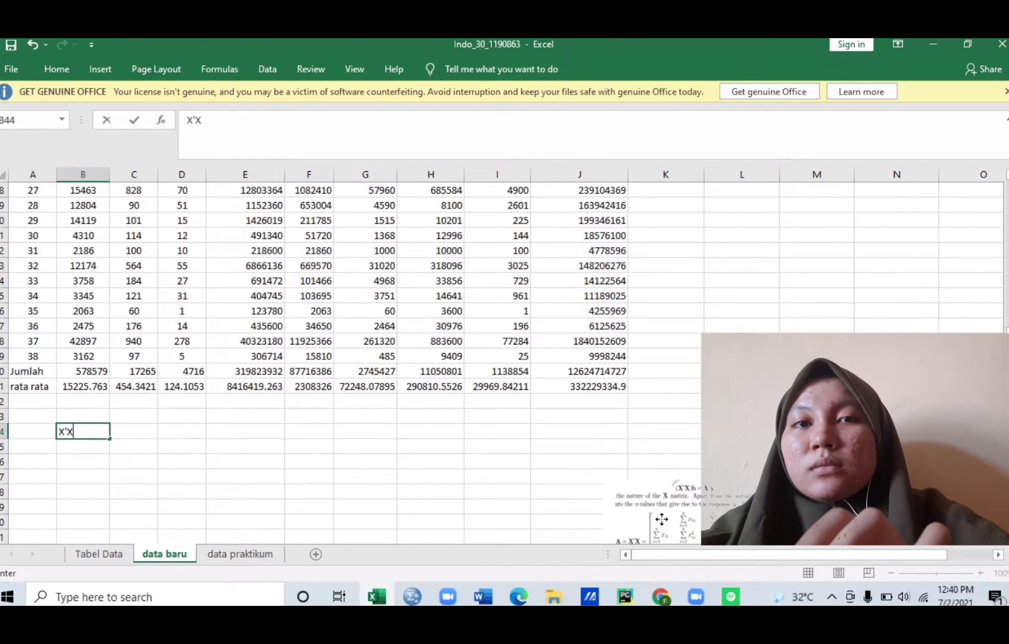
left_click_drag(660, 523, 338, 442)
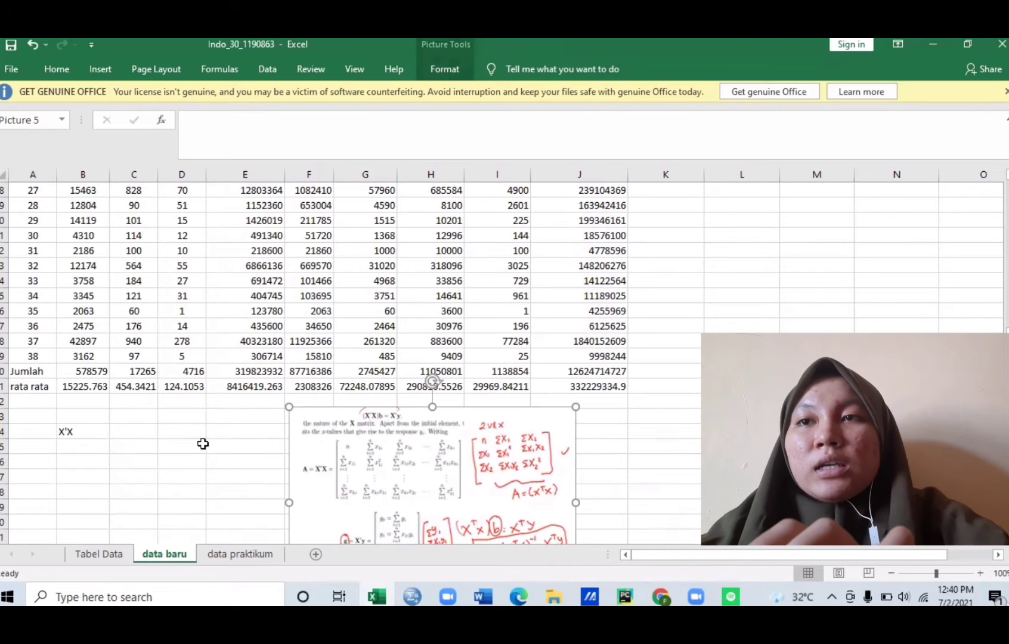
- Enter the sample size 38 in A45 as the first element of the X'X matrix and begin a formula in B45
left_click(44, 448)
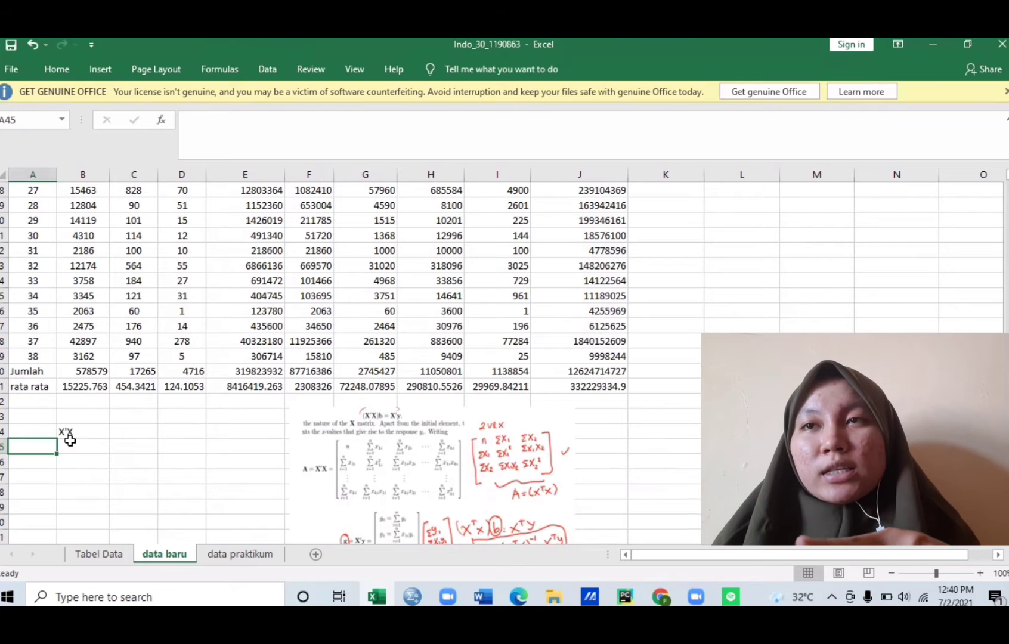
left_click(41, 354)
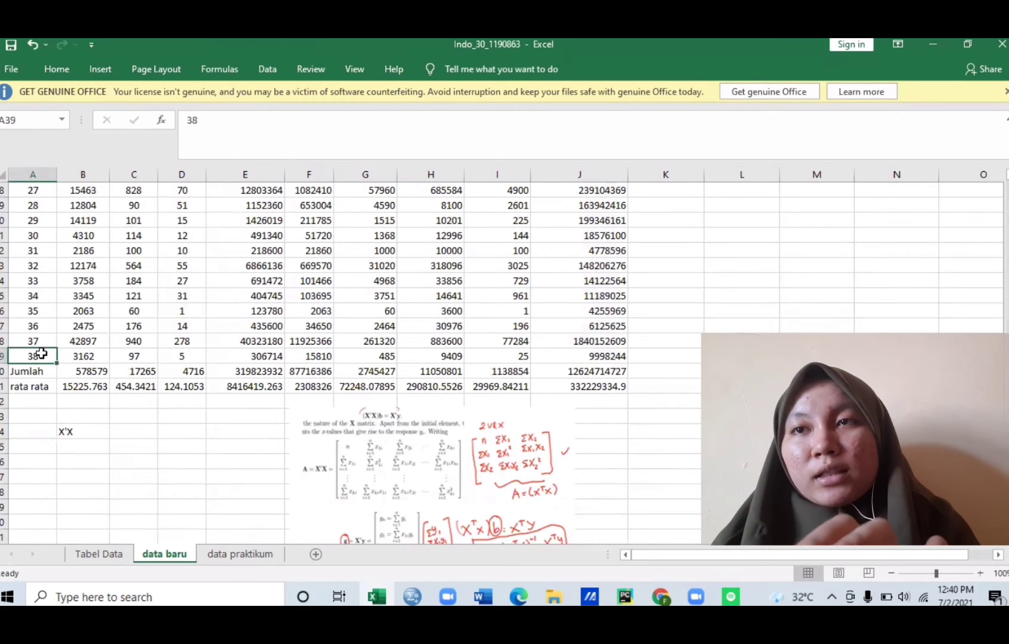
left_click(22, 444)
type("3")
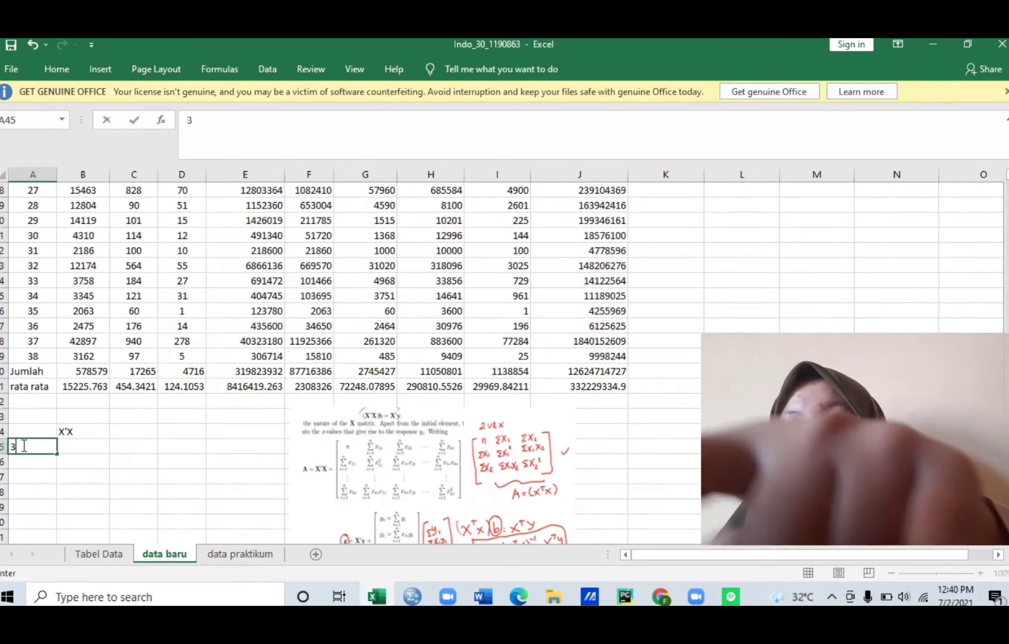
type("8")
key("Tab")
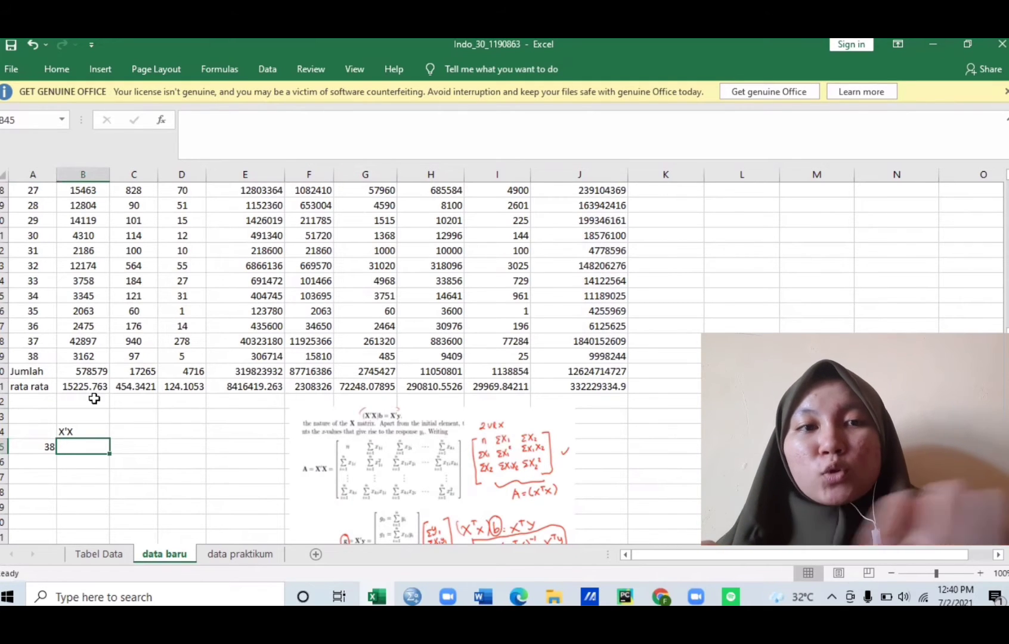
type("=")
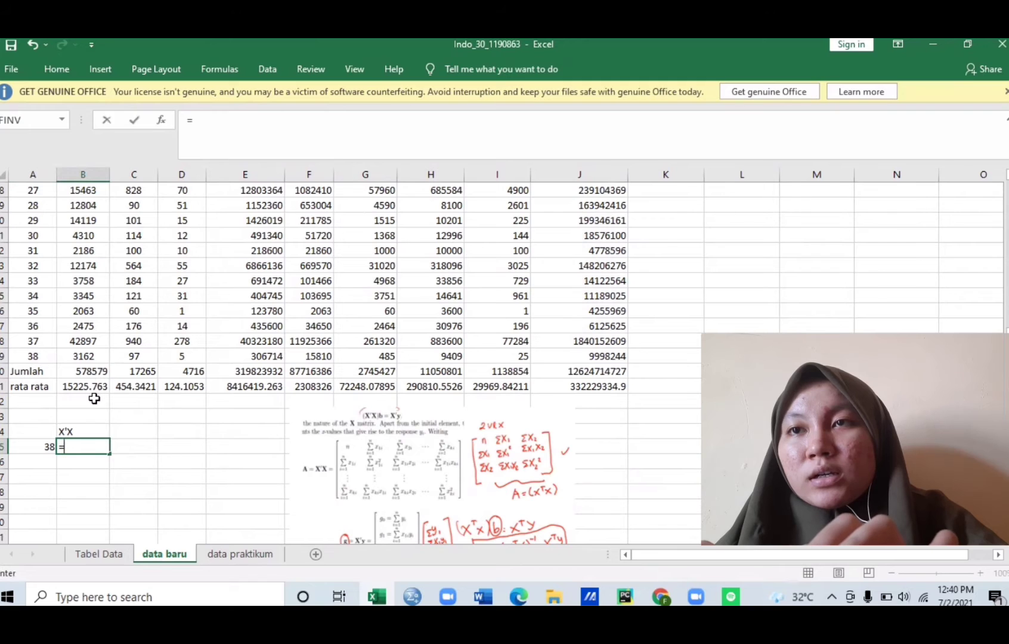
- Label the cells below the rata rata averages as Y in B42, X1 in C42 and X2 in D42
left_click(95, 398)
type("Y")
key("Tab")
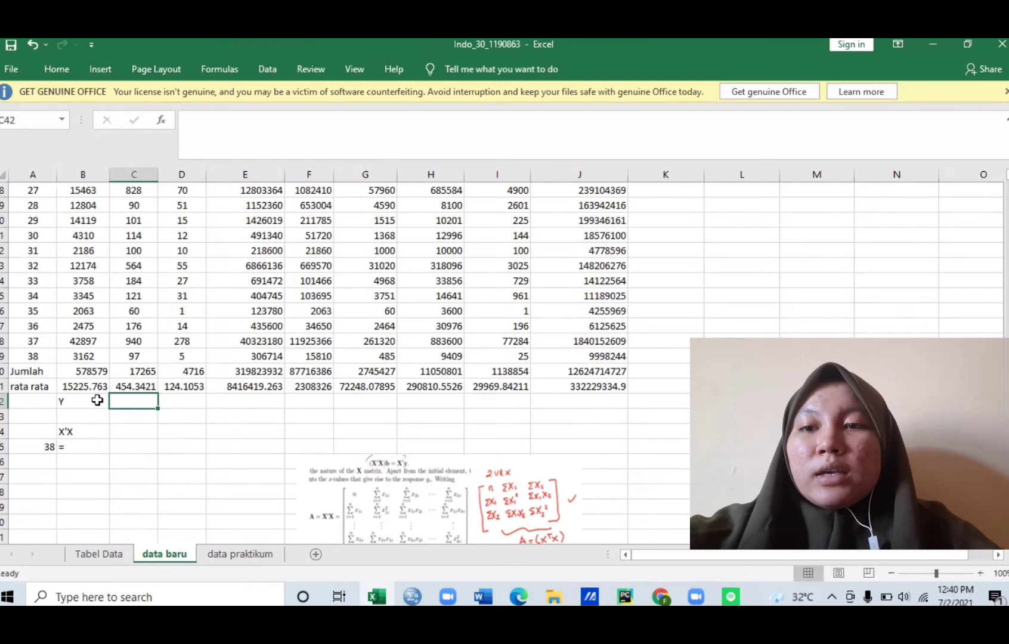
type("X1")
key("Tab")
type("X2")
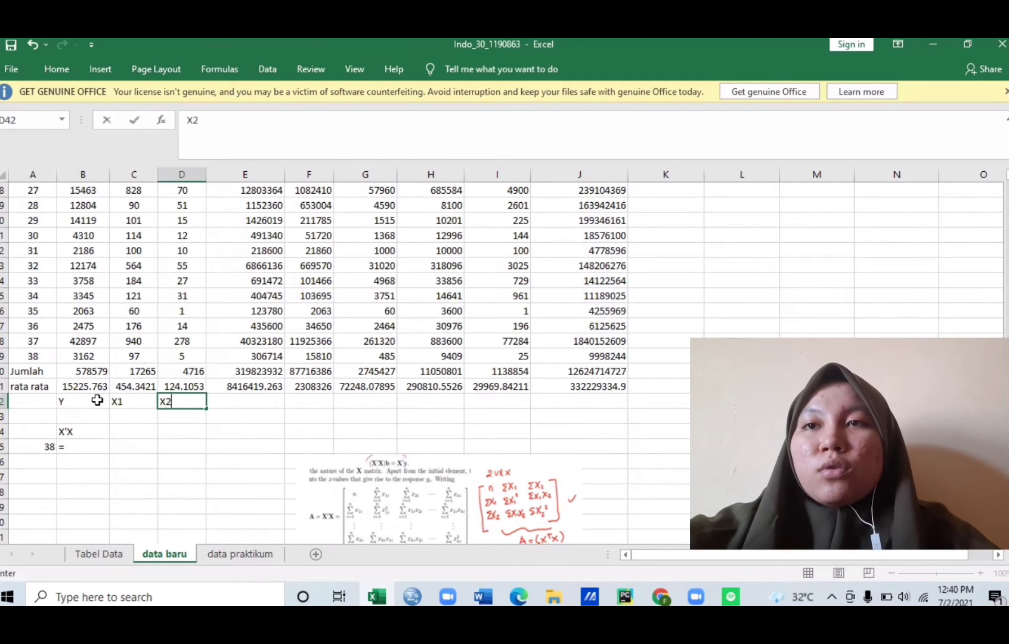
key("Tab")
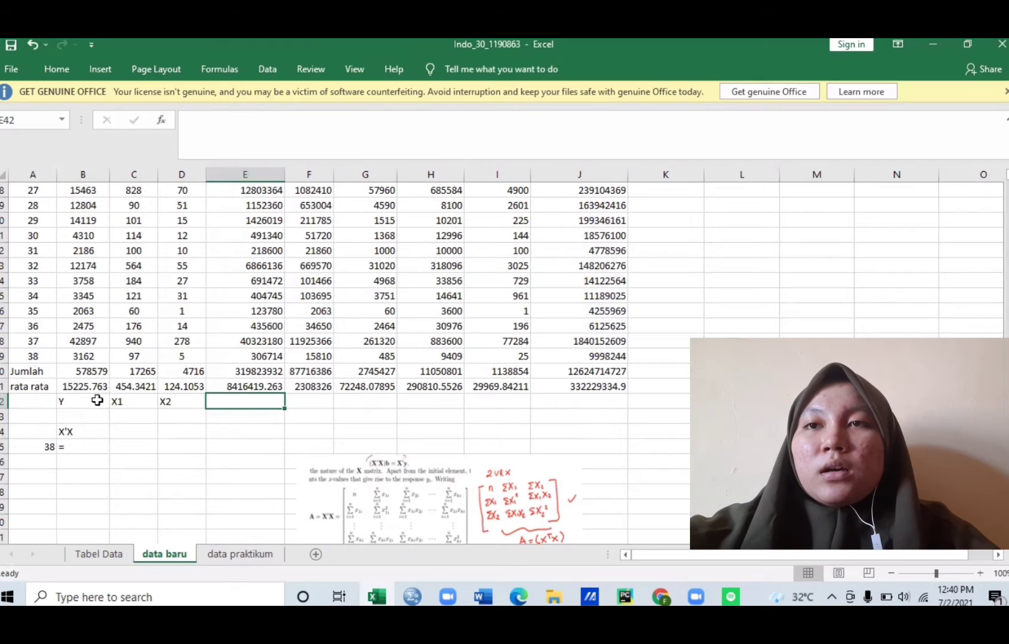
- Continue the row 42 labels with X1Y in E42, X2Y in F42 and X1X2 in G42
type("X")
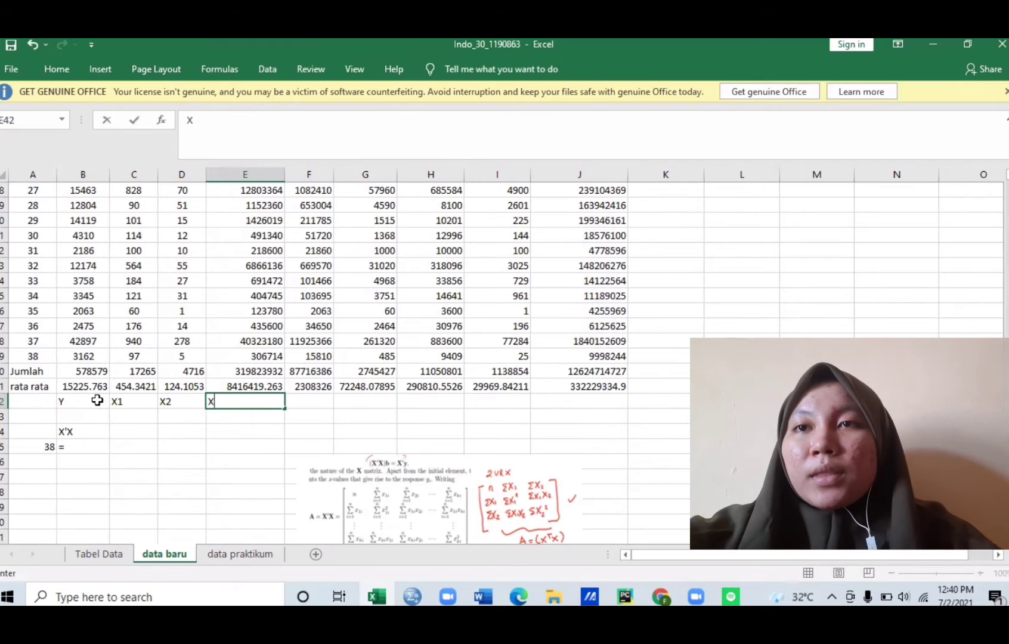
type("1Y")
key("Tab")
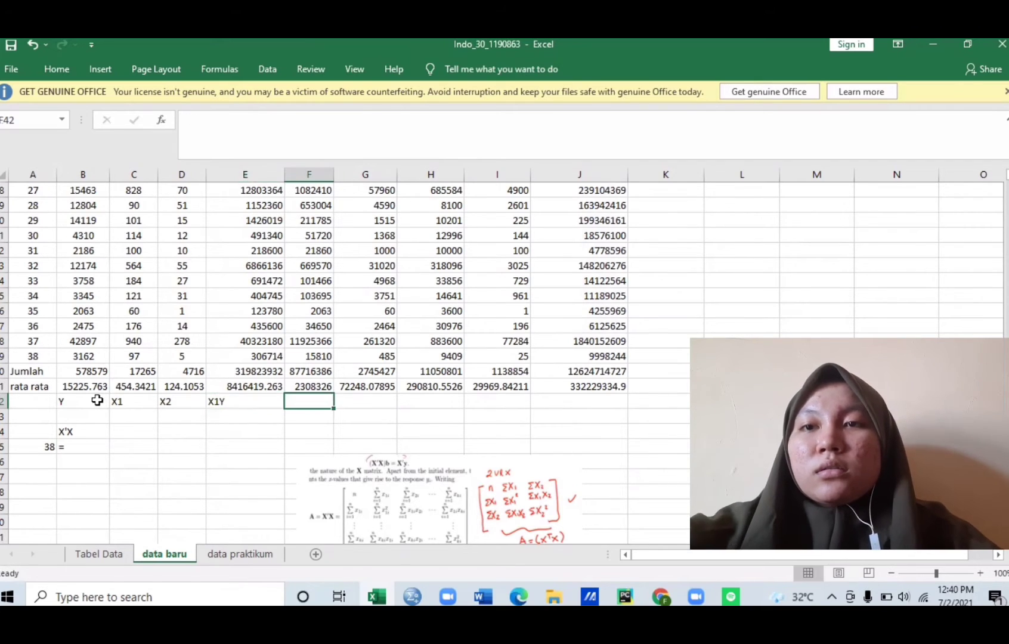
type("X2Y")
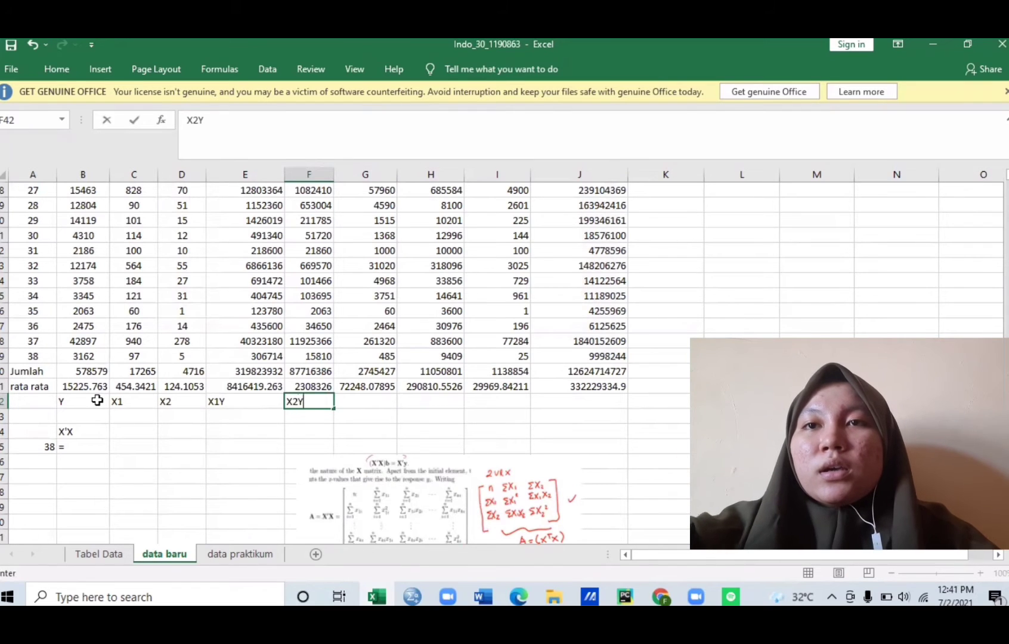
key("Tab")
type("X1X")
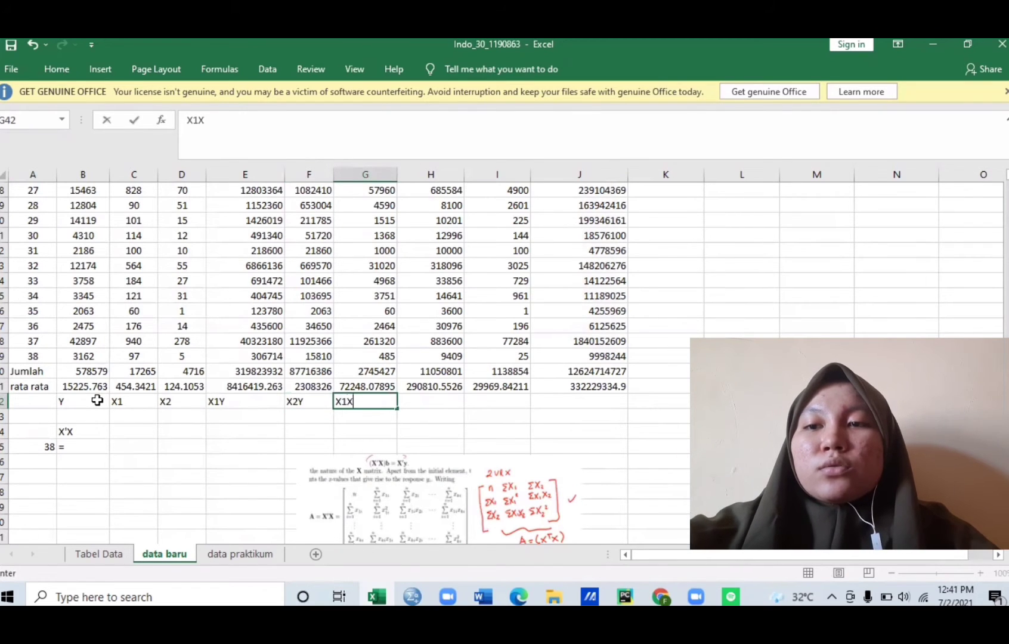
type("2")
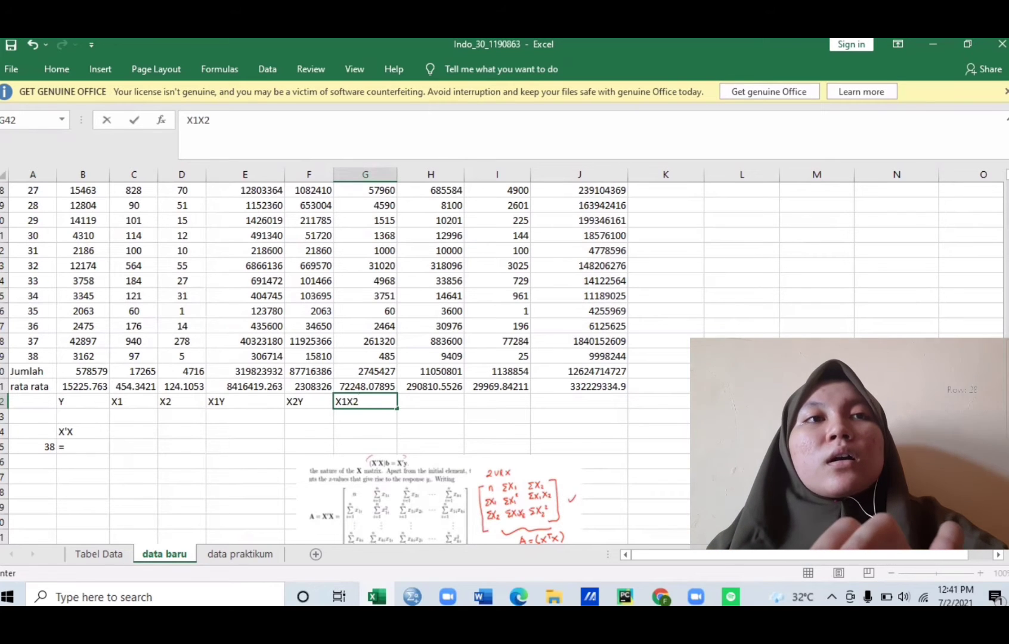
- Complete the row 42 labels with X1^2 in H42, X2^2 in I42 and Y^2 in J42, matching the table's header row
scroll(346, 358, "up", 9)
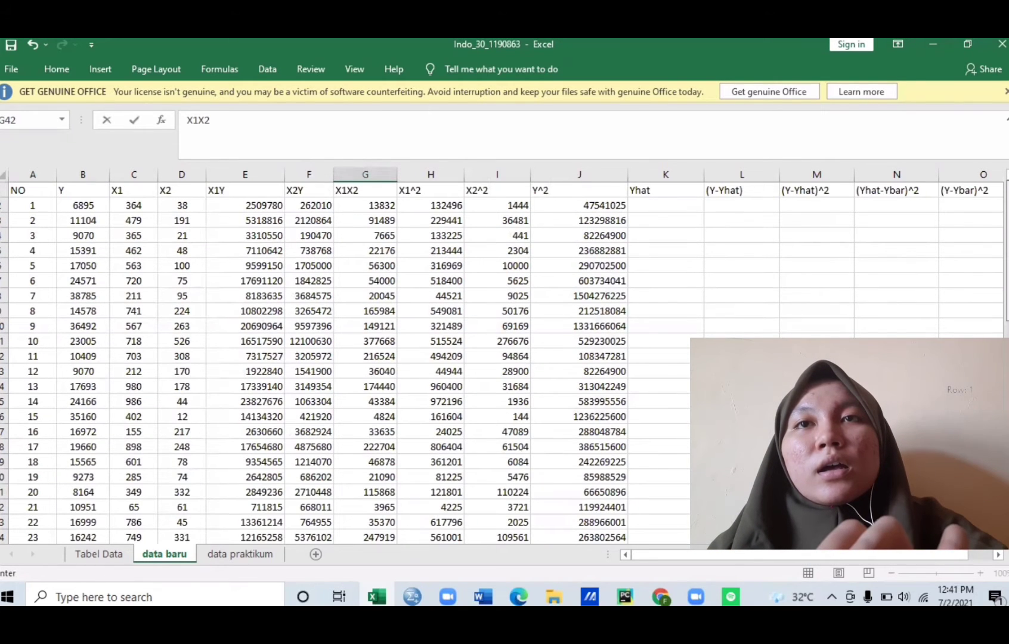
scroll(742, 395, "down", 7)
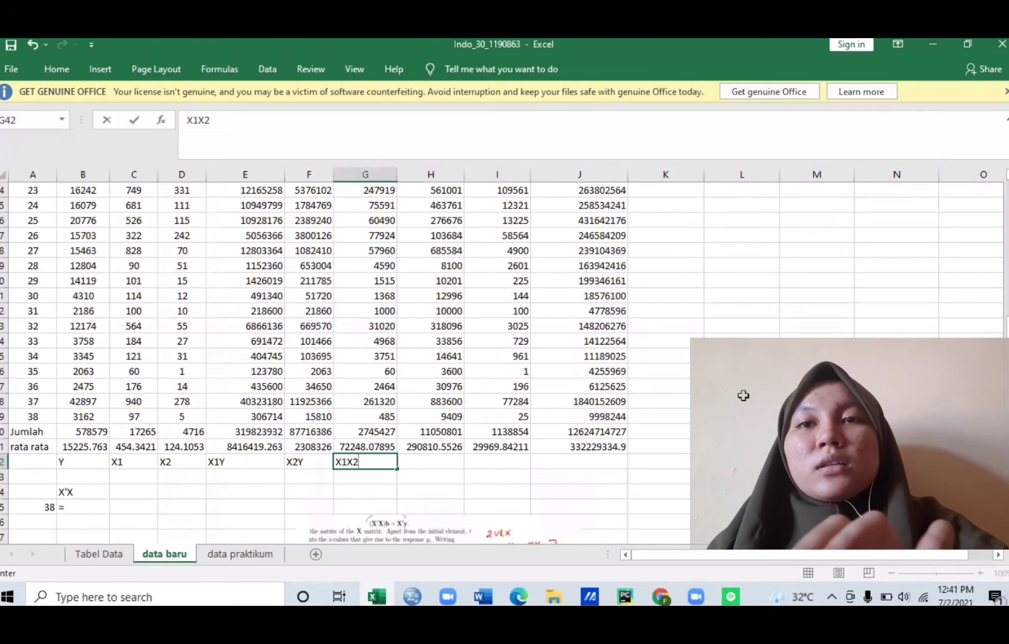
left_click(425, 463)
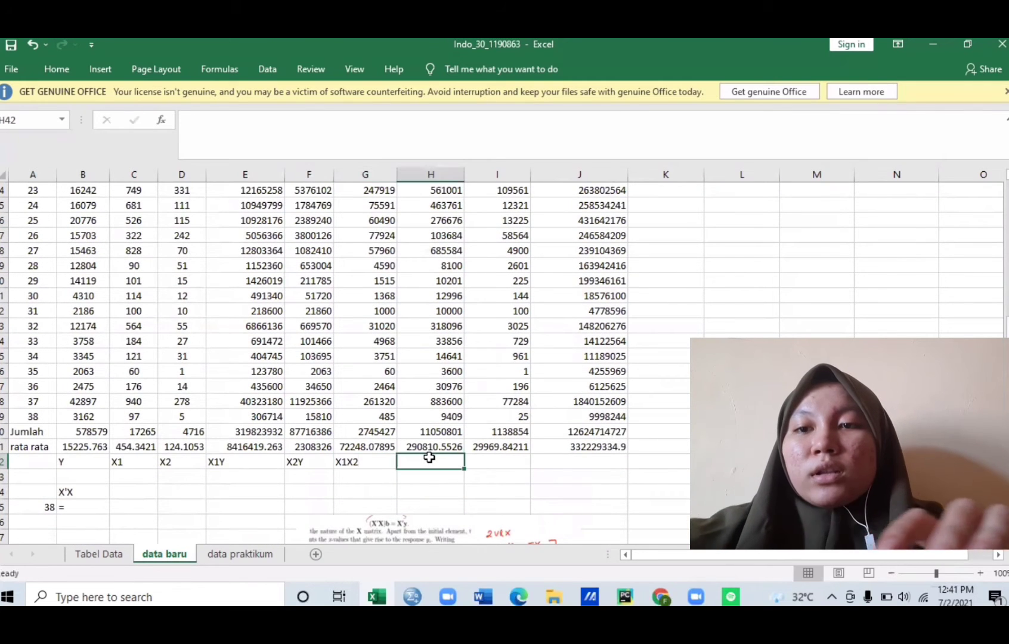
type("X1^2")
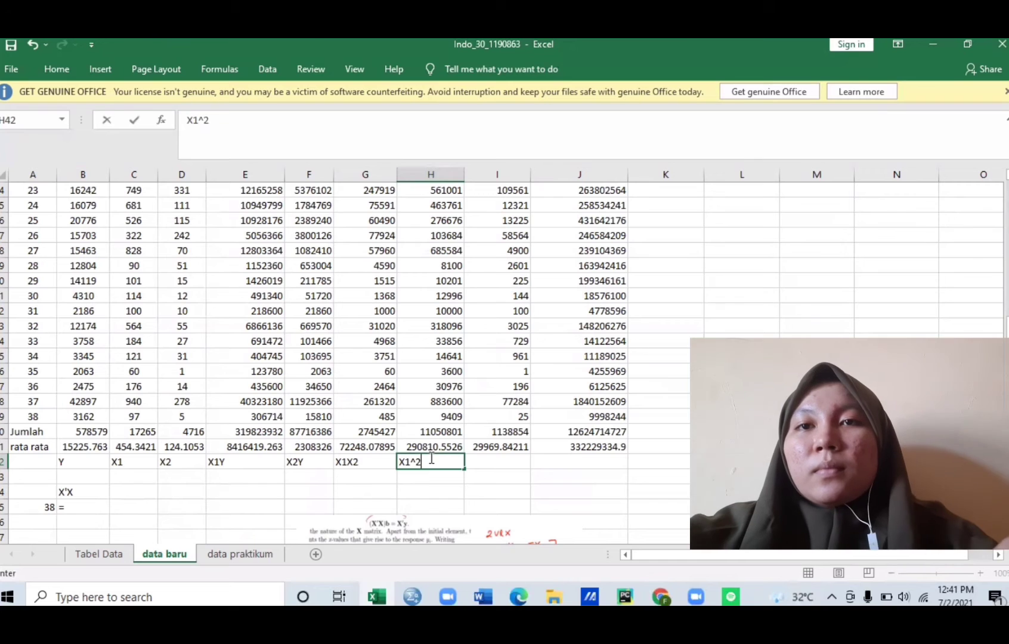
key("Tab")
type("X")
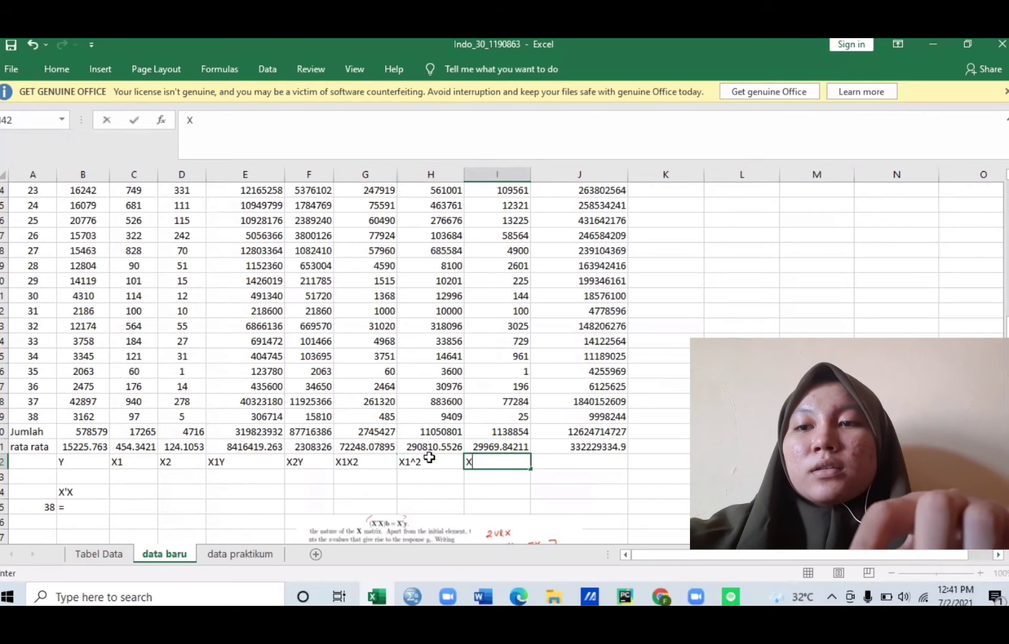
type("2^2")
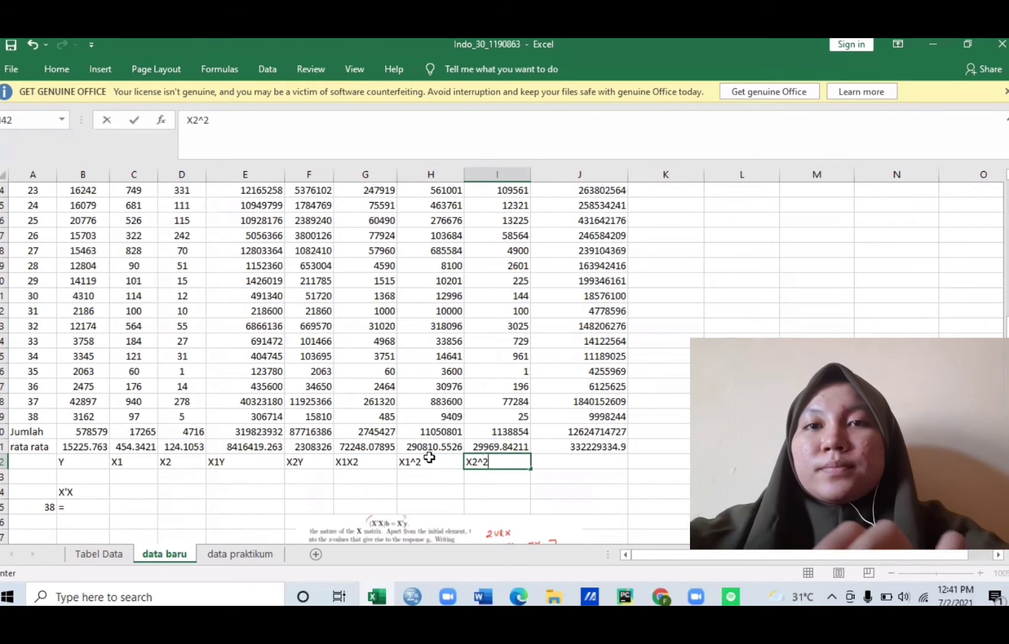
key("Tab")
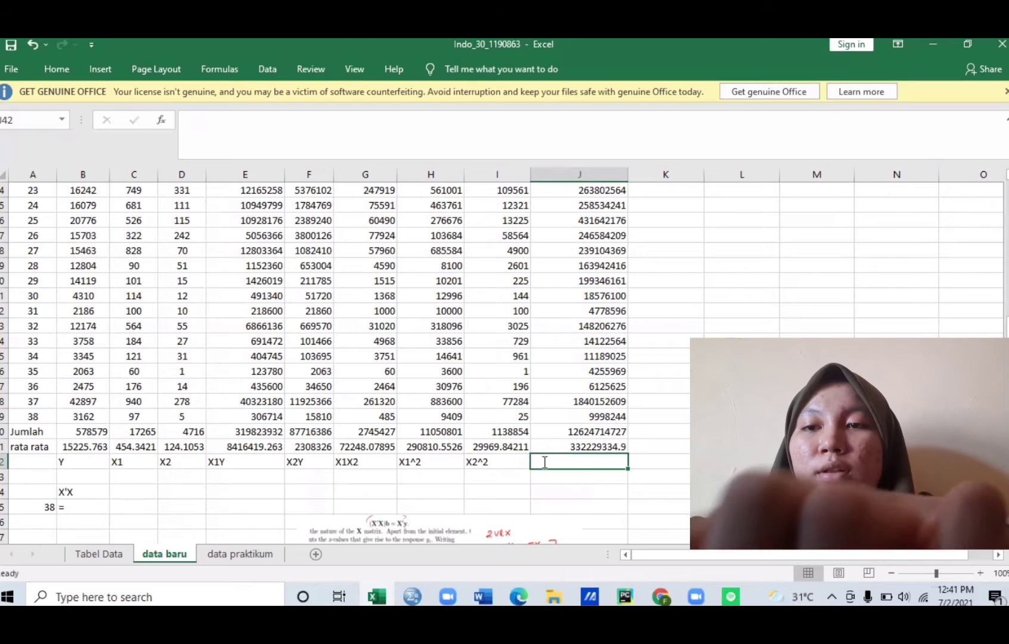
type("Y")
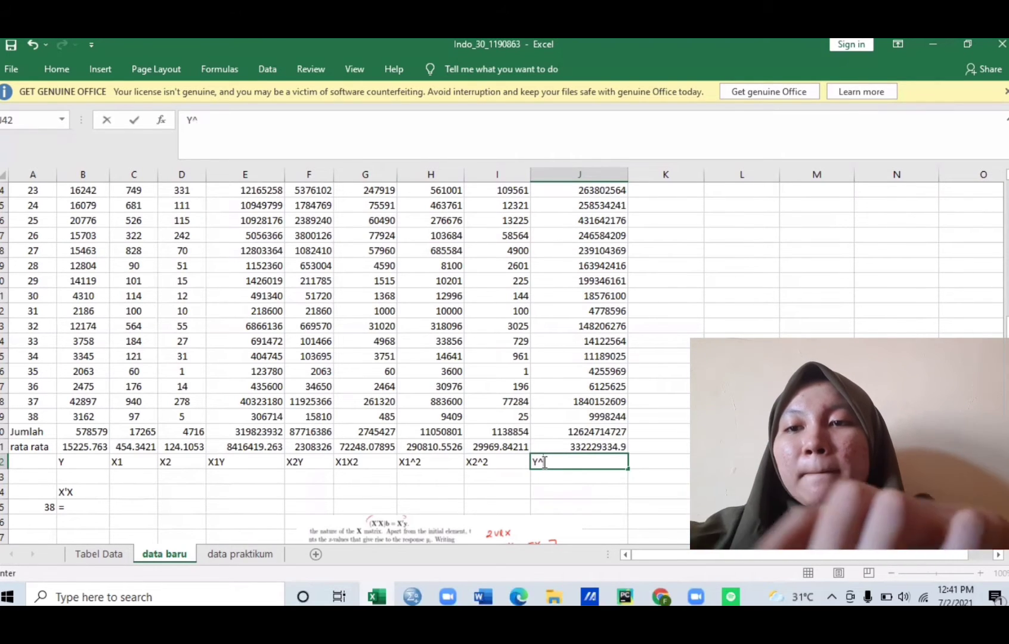
type("^2")
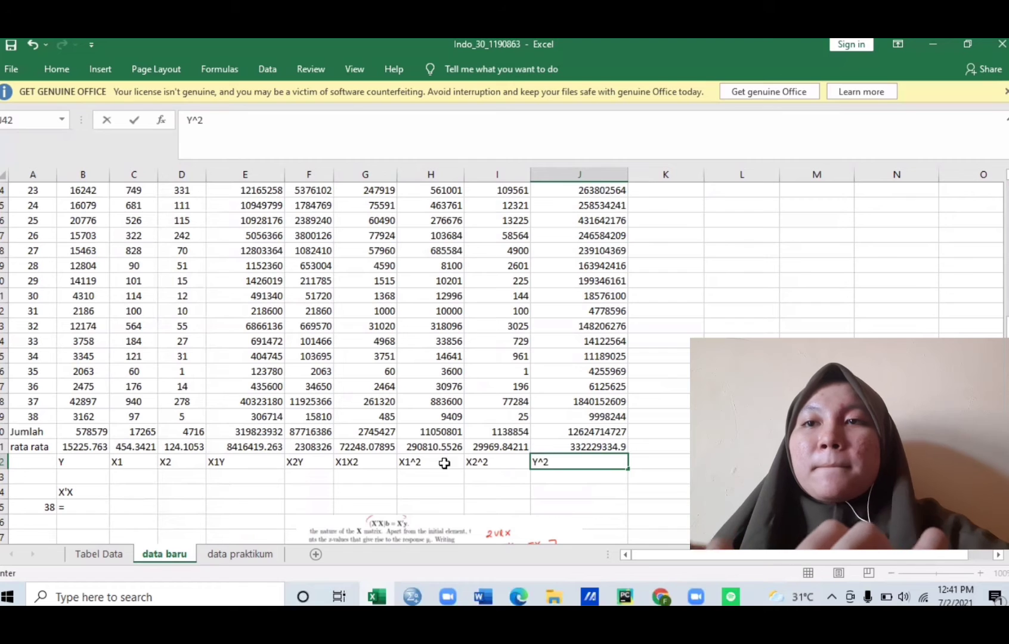
- Apply an outside border around the column labels in B42:J42
left_click(72, 464)
key("shift+Right")
key("shift+Right")
key("shift+Right")
key("shift+Right")
key("shift+Right")
key("shift+Right")
key("shift+Right")
key("shift+Right")
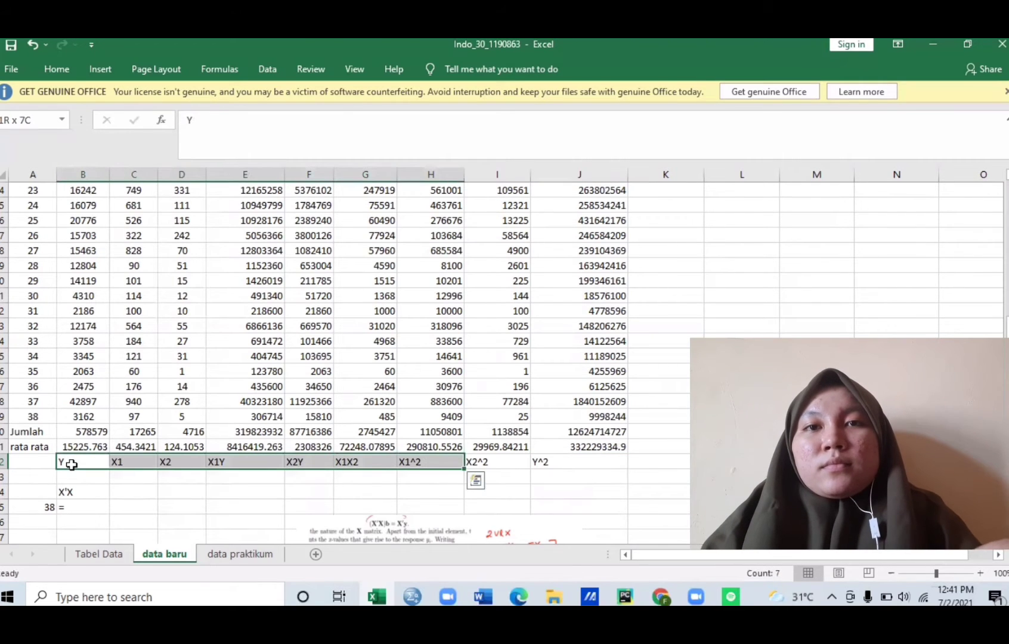
left_click(68, 68)
left_click(161, 121)
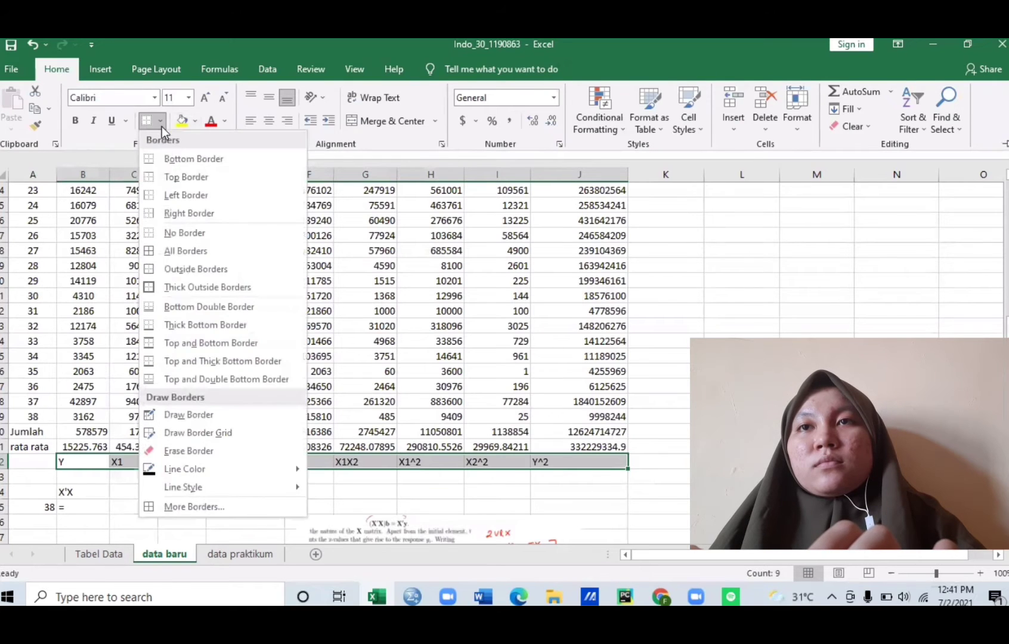
left_click(186, 271)
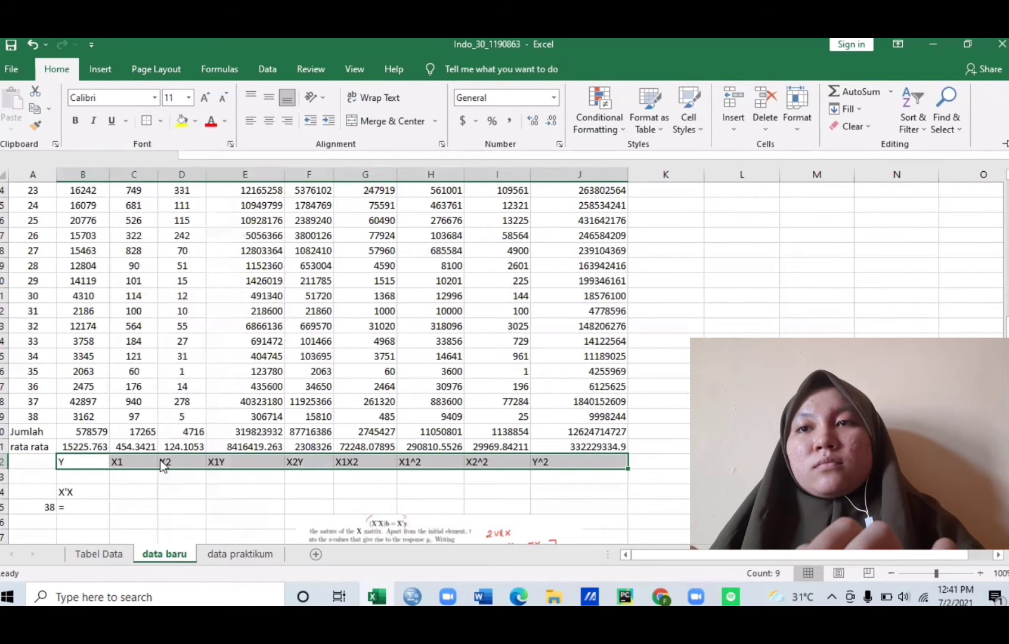
- Move the matrix formula picture up beside the X'X heading and link B45 to the X1 total with =C40
left_click(91, 502)
left_click(91, 504)
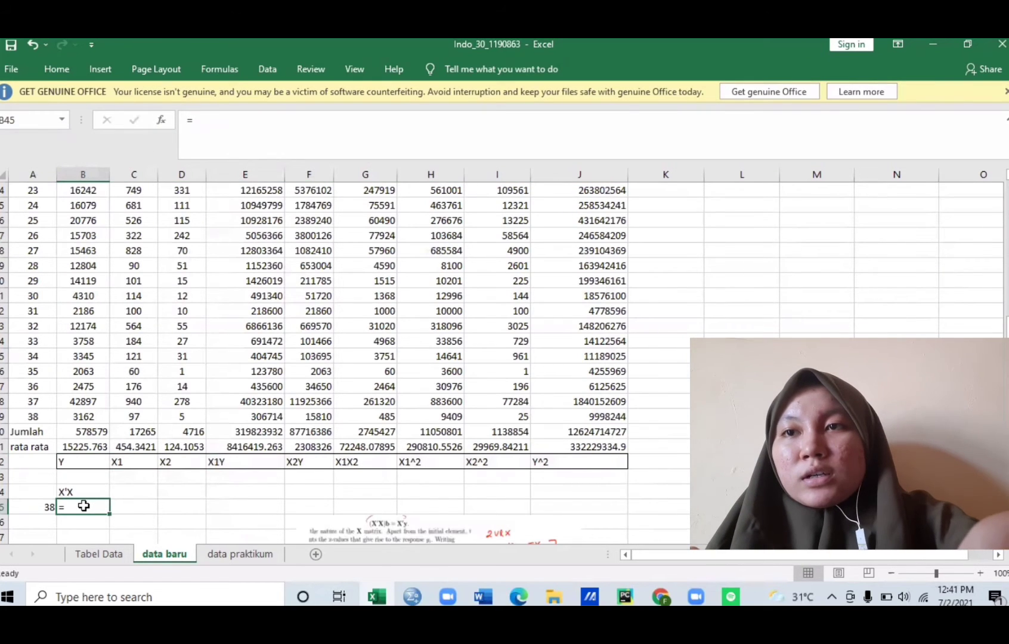
type("=")
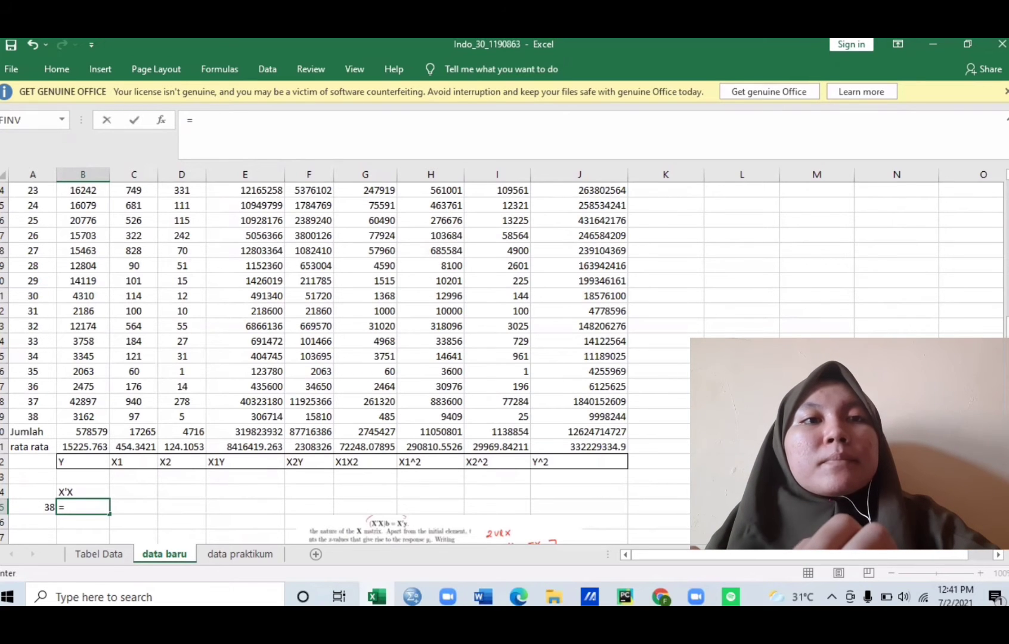
scroll(511, 480, "down", 3)
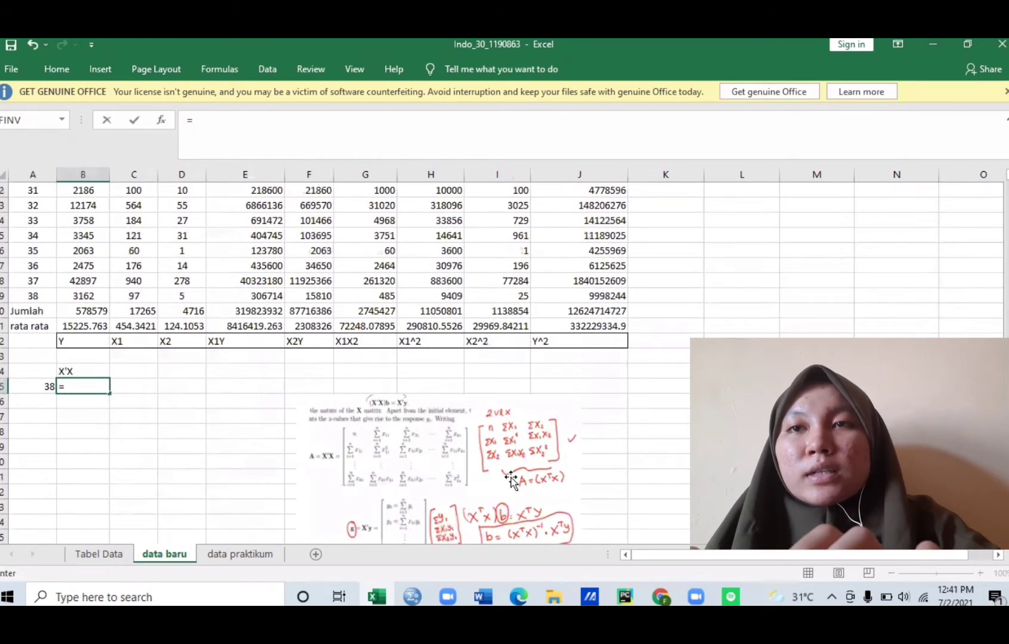
left_click_drag(511, 480, 496, 429)
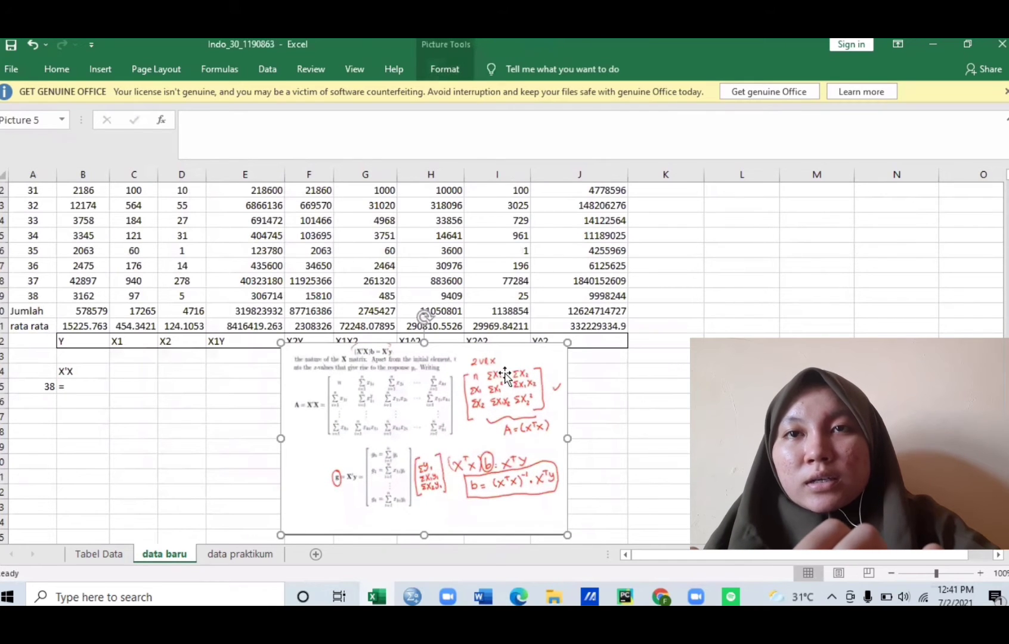
left_click(99, 386)
type("=")
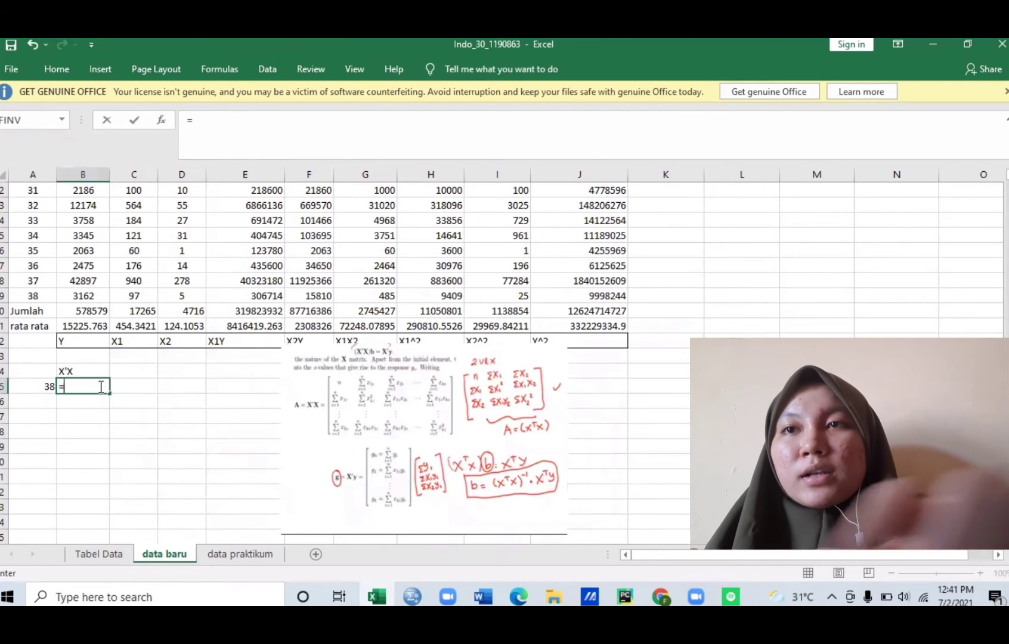
left_click(139, 310)
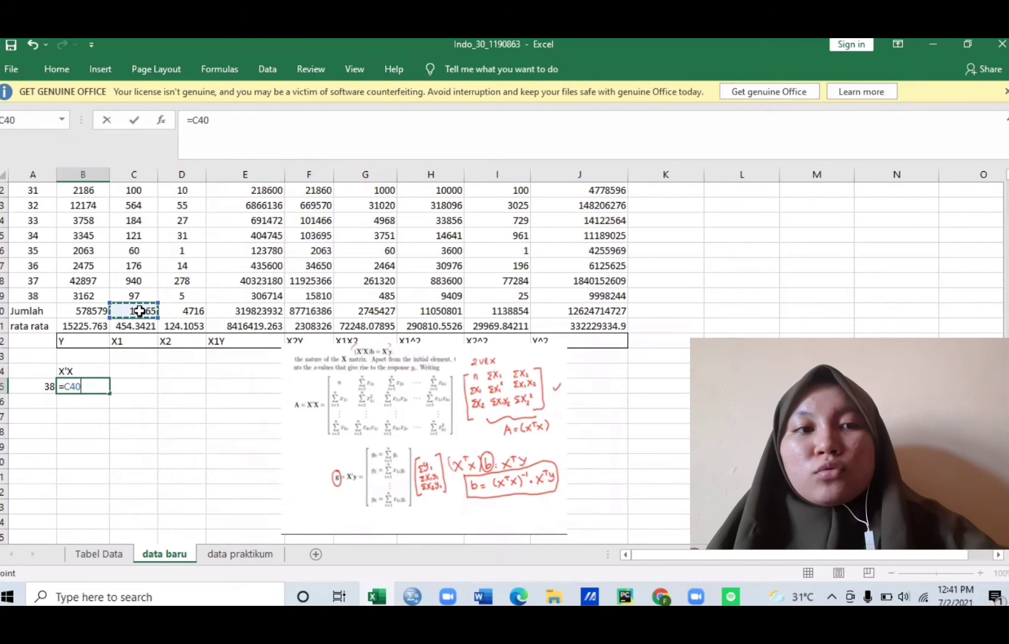
key("Return")
- Fill C45 of the X'X matrix with the X2 total by referencing D40
left_click(149, 387)
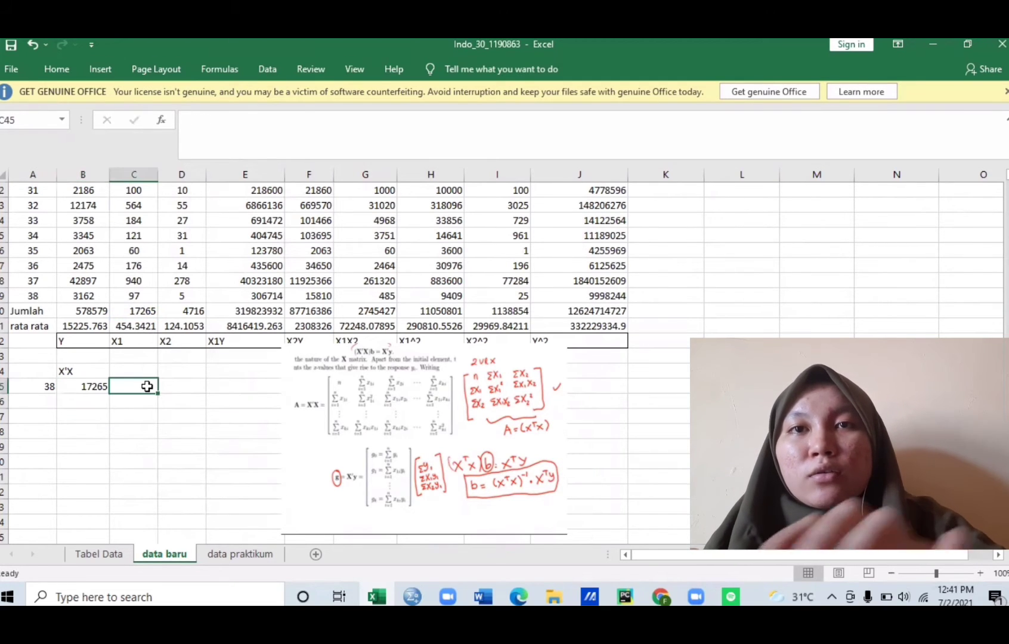
type("=")
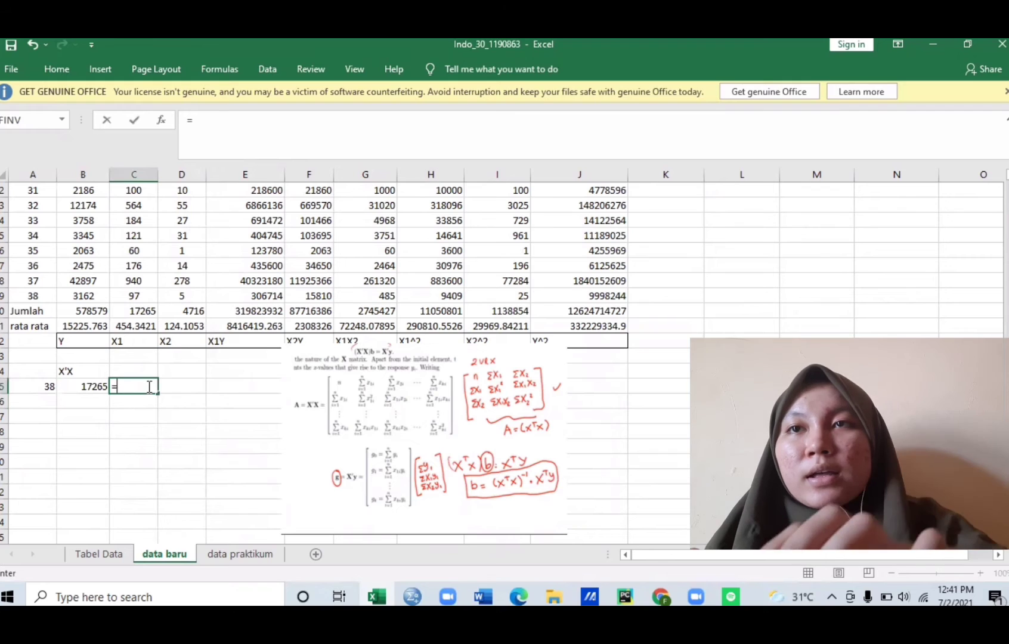
left_click(191, 307)
key("Return")
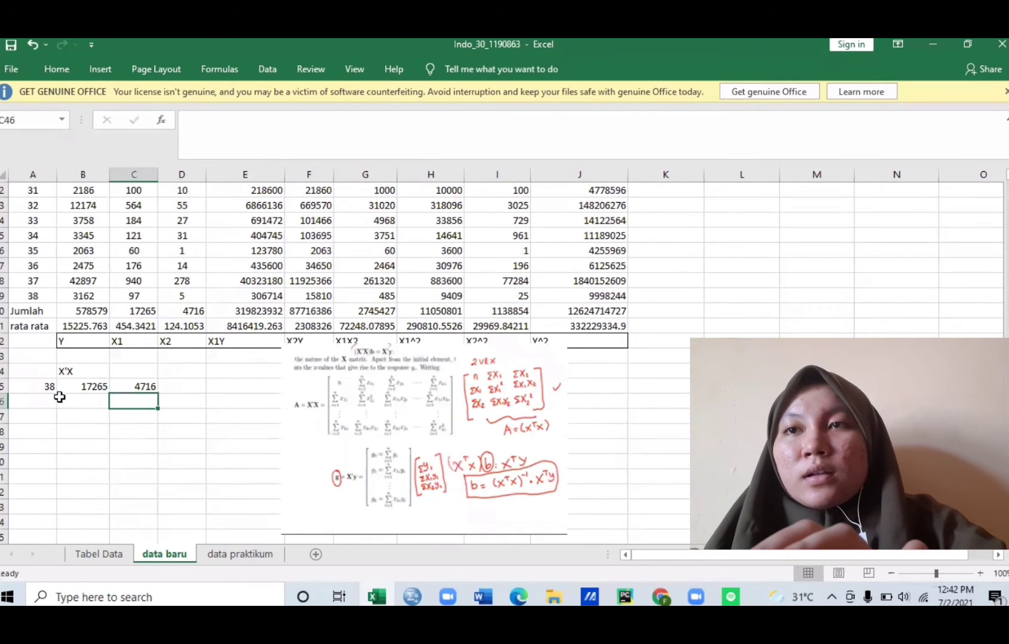
- Start the second row of the X'X matrix by entering =C40 in A46 for the X1 total
left_click(49, 403)
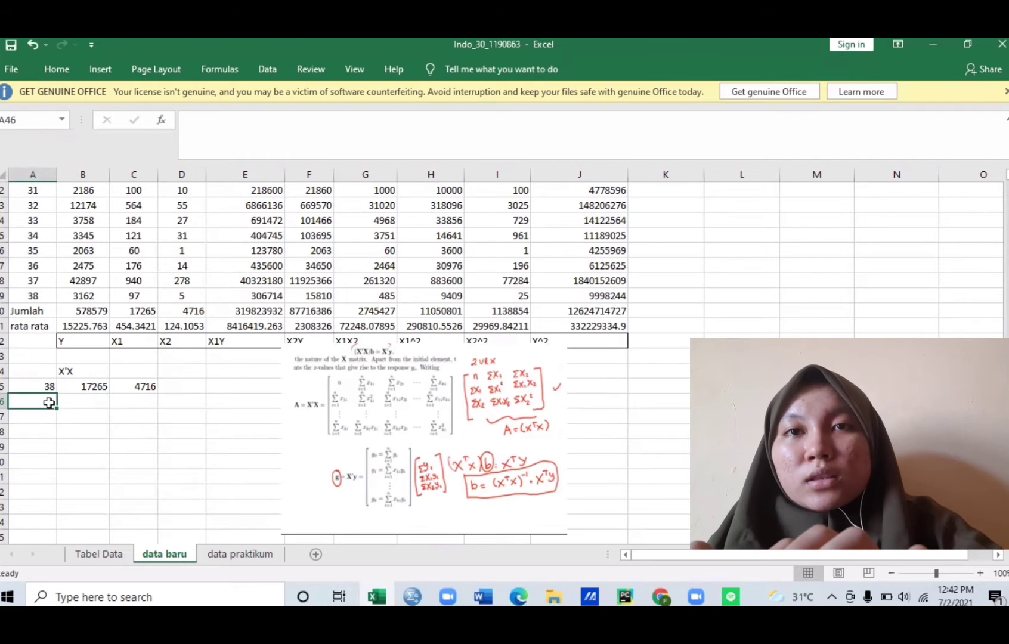
type("=")
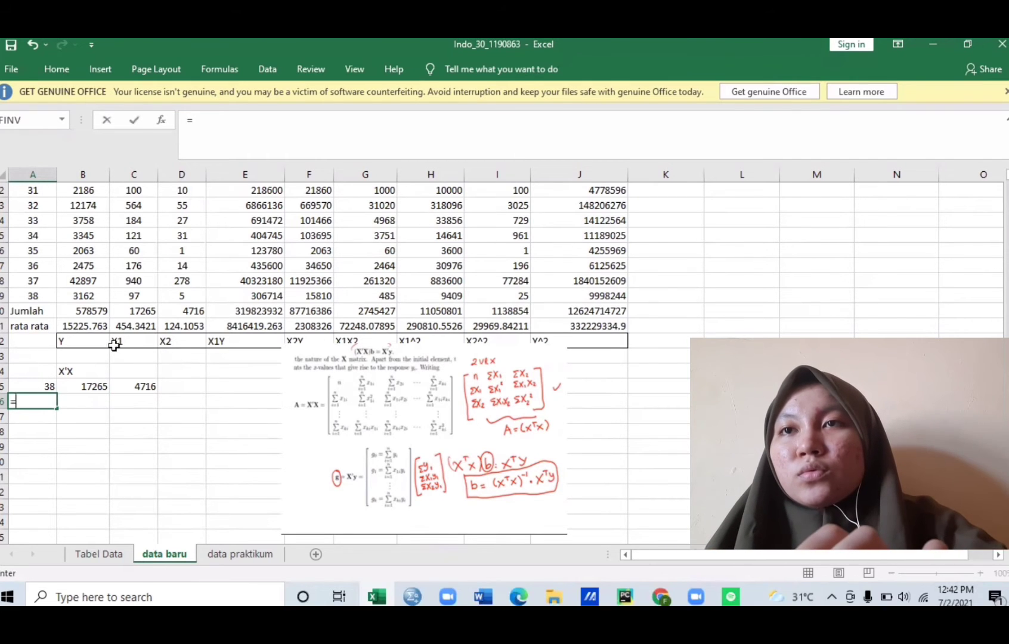
left_click(130, 310)
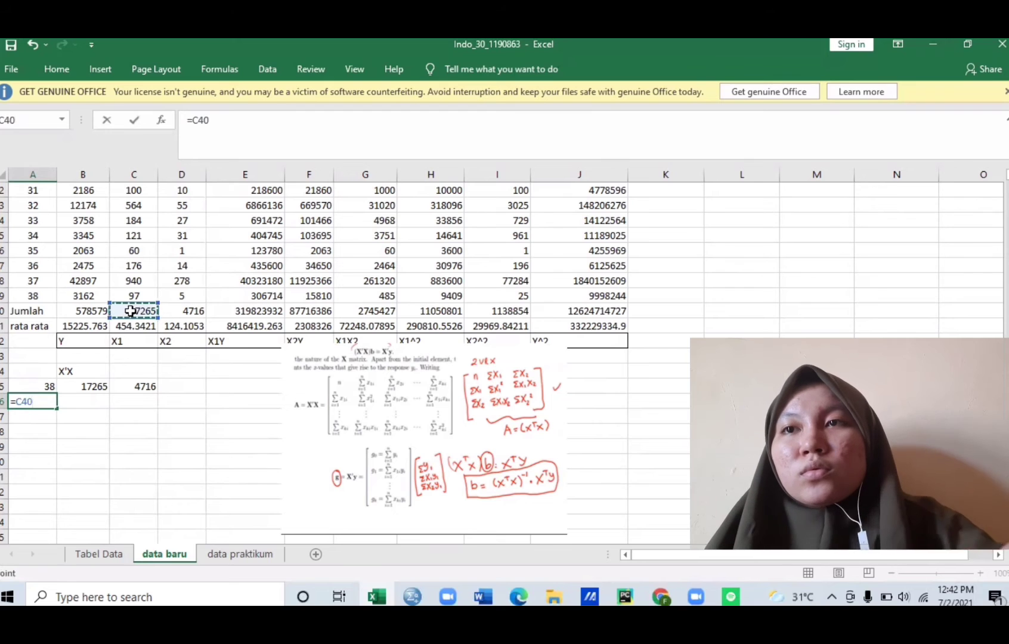
key("Return")
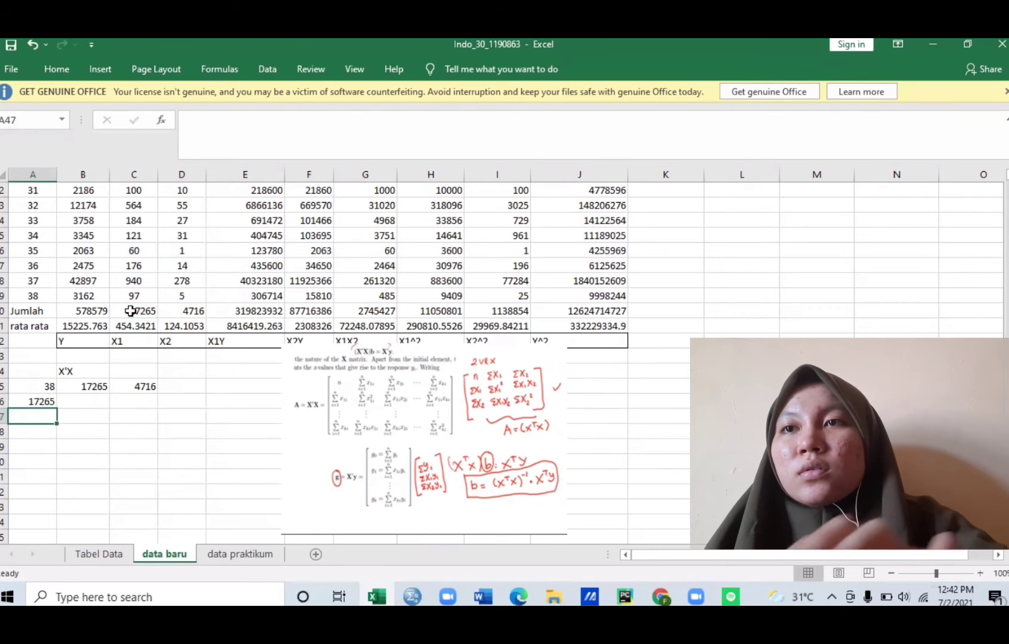
- Move the matrix formula picture down clear of the column labels and link B46 to the X1^2 total with =H40
left_click(94, 398)
type("=")
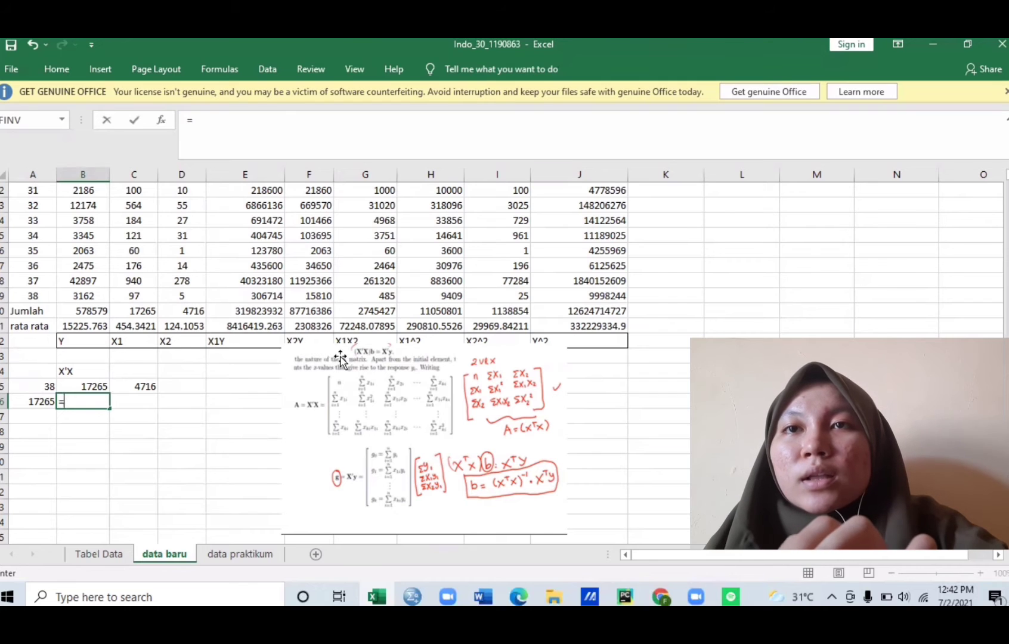
left_click_drag(337, 357, 359, 399)
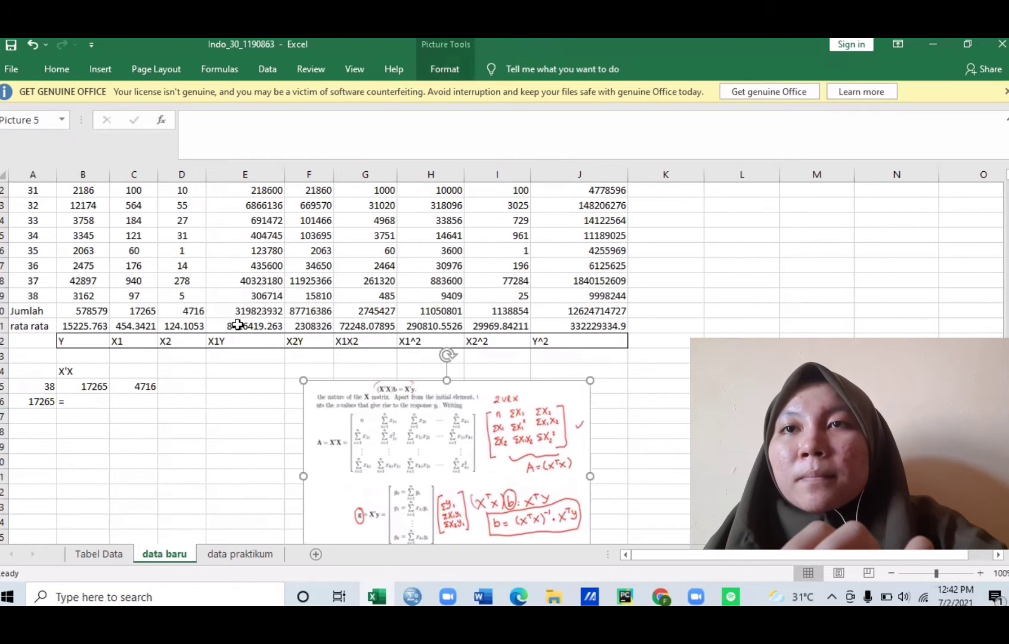
left_click(95, 400)
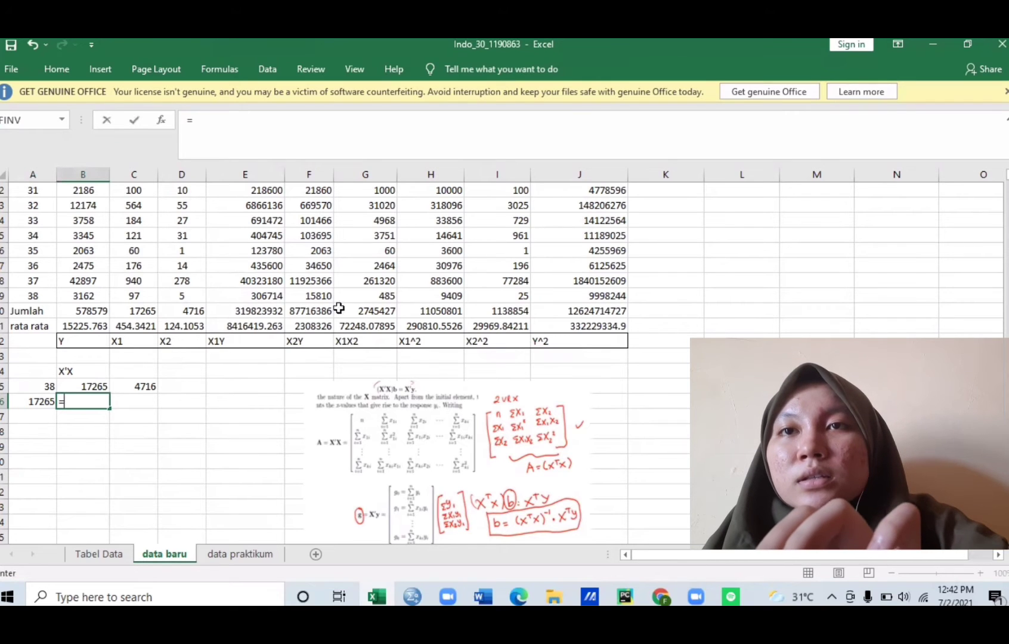
left_click(440, 310)
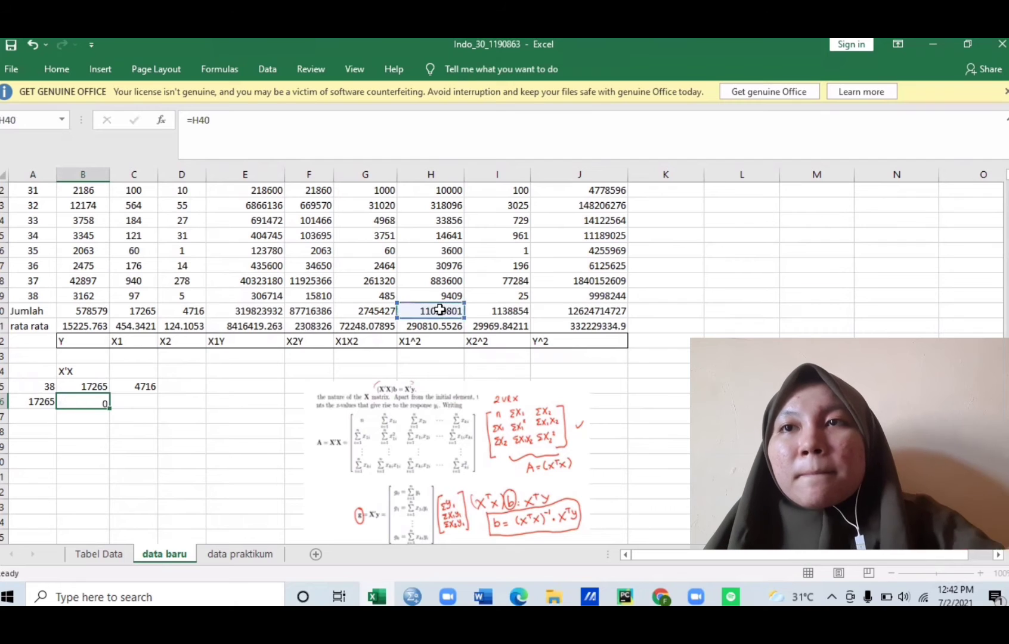
key("Return")
- Fill the Jumlah totals in B40:J40 with yellow
left_click(106, 311)
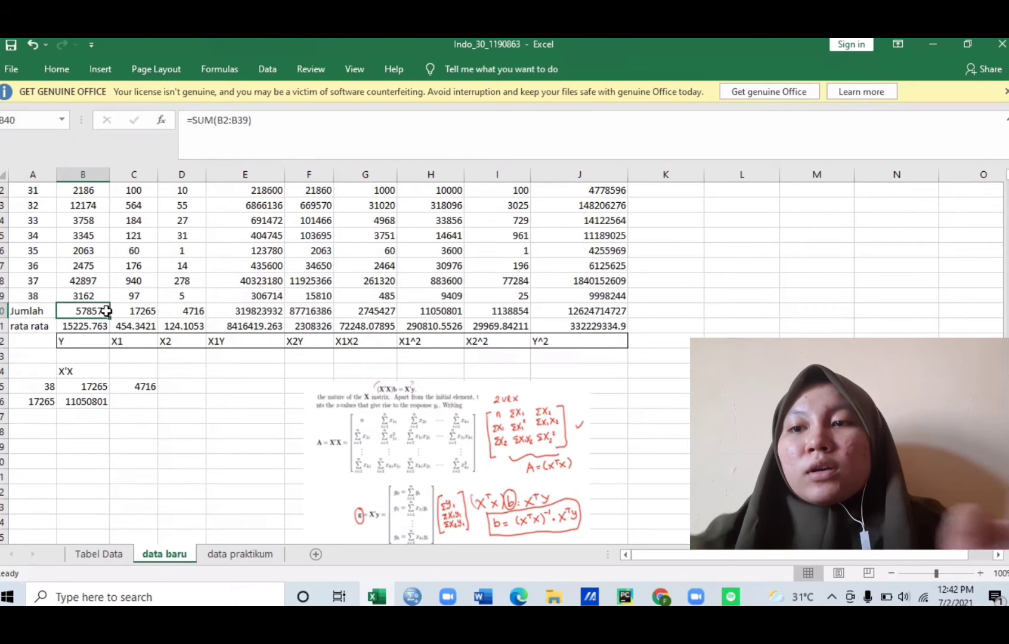
key("shift+Right")
key("shift+Right")
key("shift+Right")
key("shift+Right")
key("shift+Right")
key("shift+Right")
key("shift+Right")
key("shift+Right")
key("shift+Right")
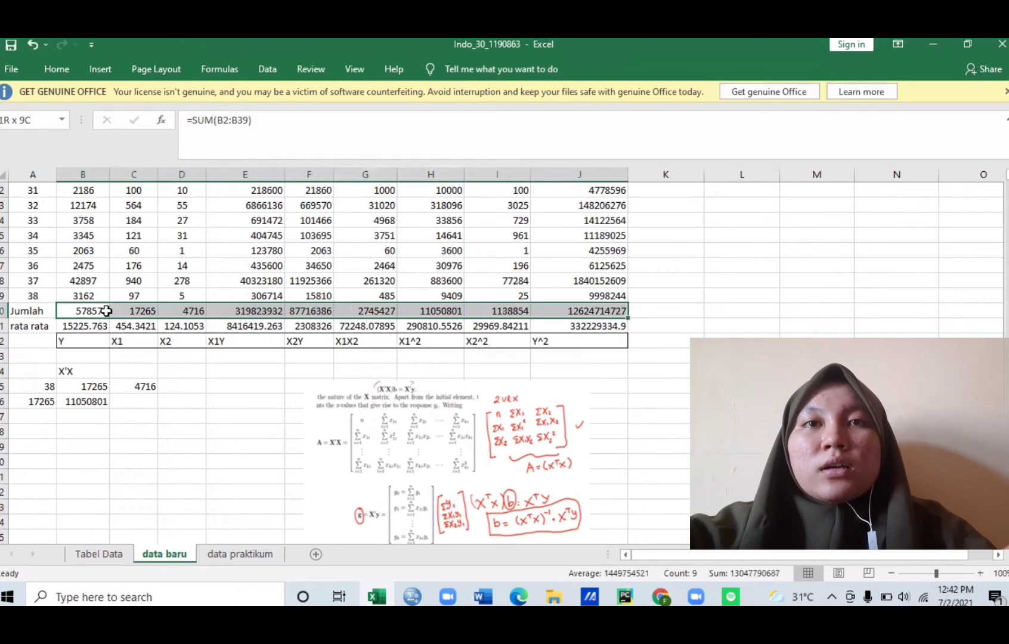
key("shift+Left")
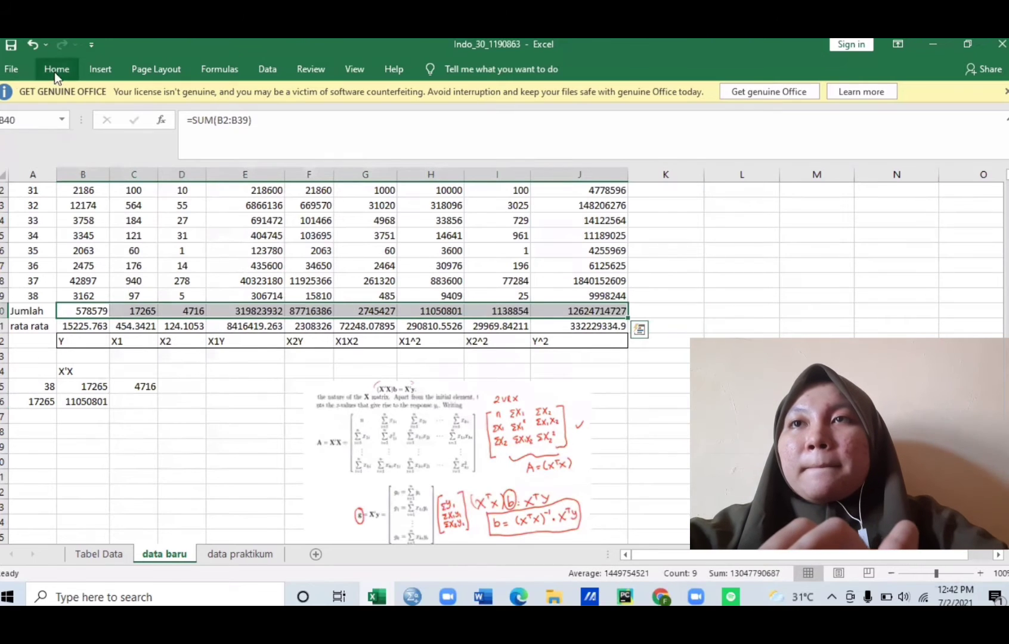
left_click(54, 71)
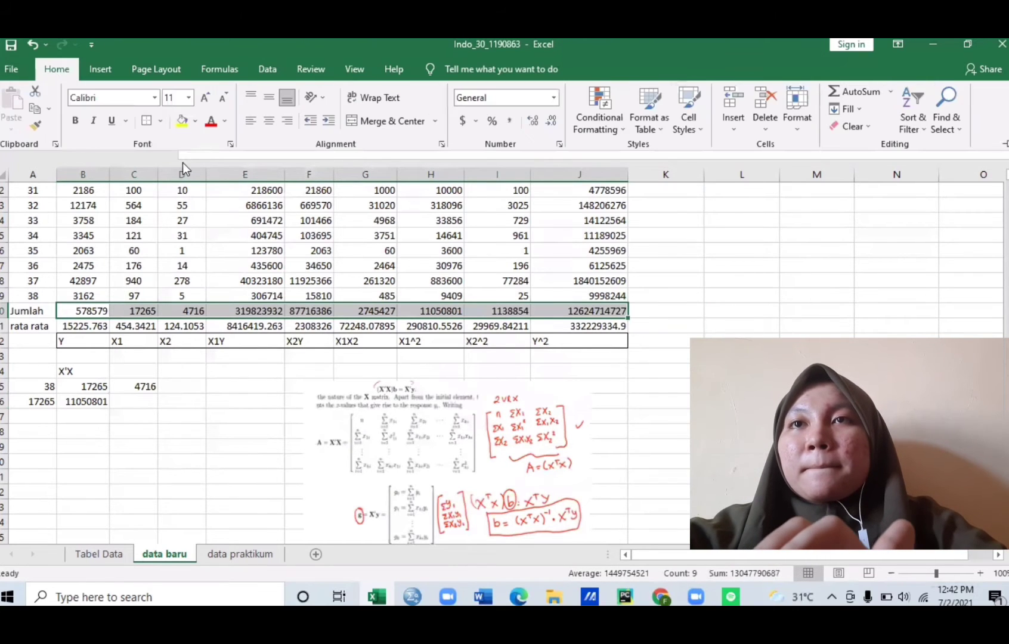
left_click(181, 121)
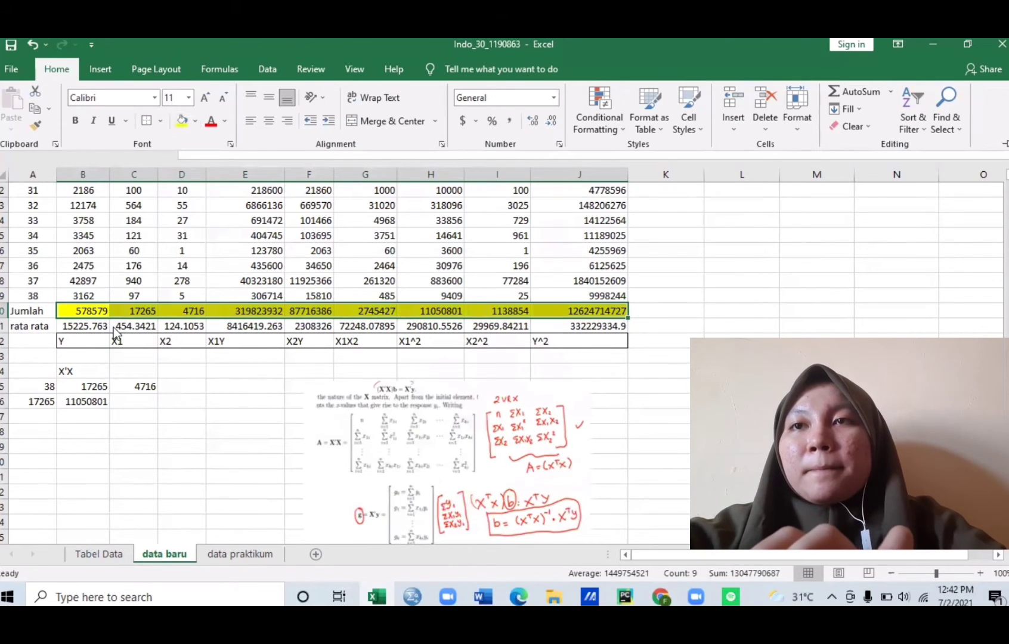
- Fill the rata rata averages in B41:J41 with light orange
left_click(105, 328)
left_click(103, 325)
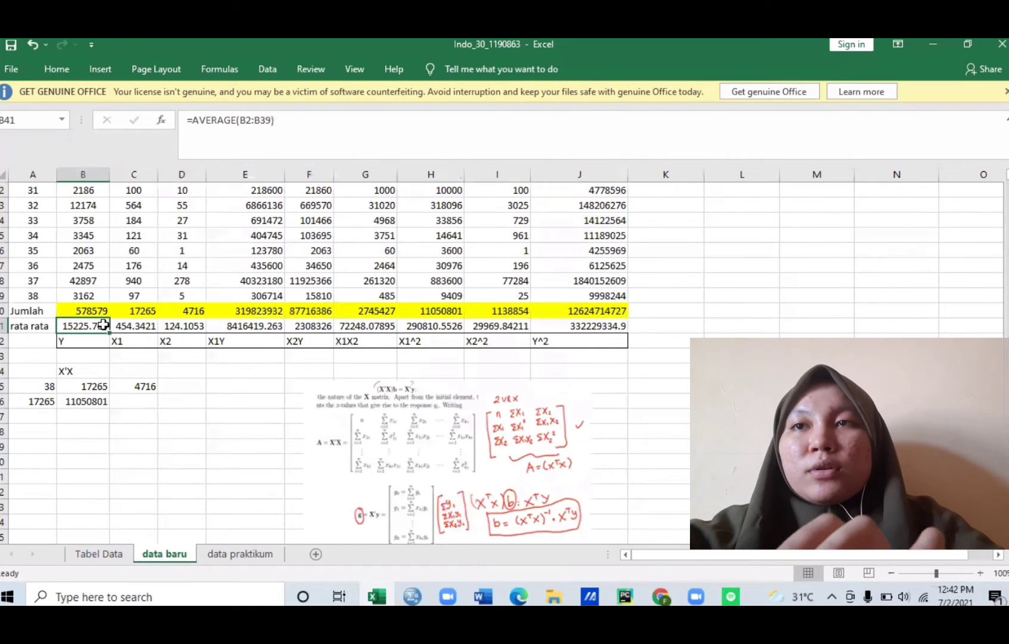
key("shift+Right")
key("shift+Right")
key("shift+Right")
key("shift+Right")
key("shift+Right")
key("shift+Right")
key("shift+Right")
key("shift+Right")
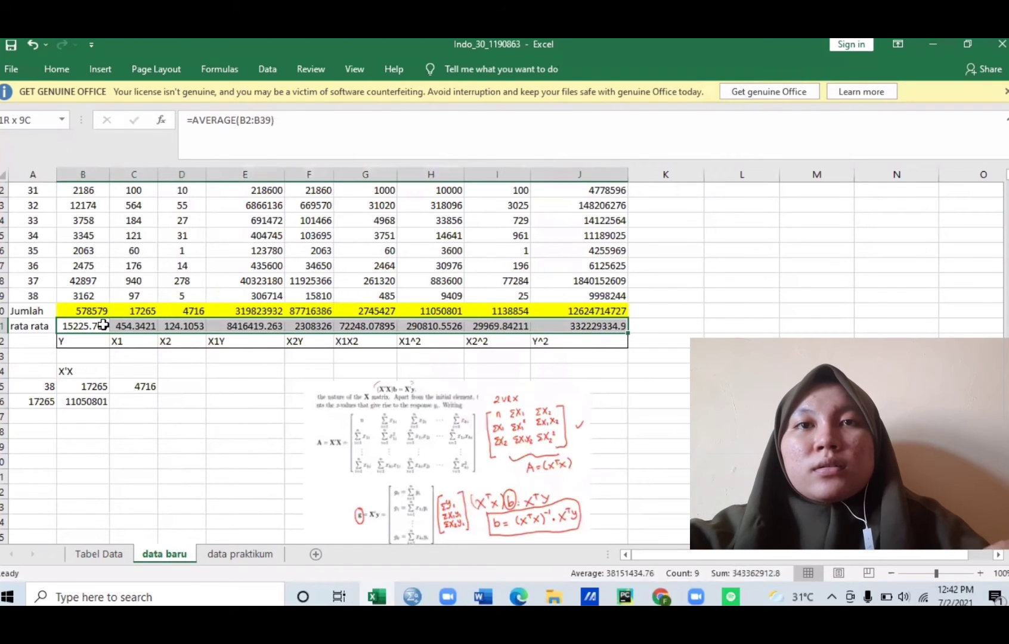
left_click(57, 71)
left_click(195, 122)
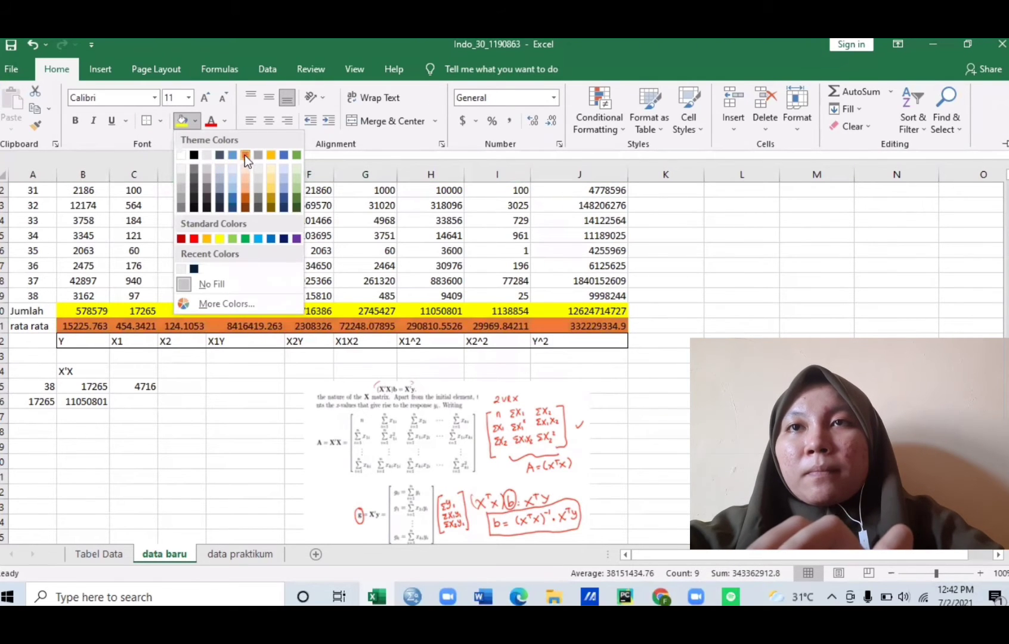
left_click(245, 174)
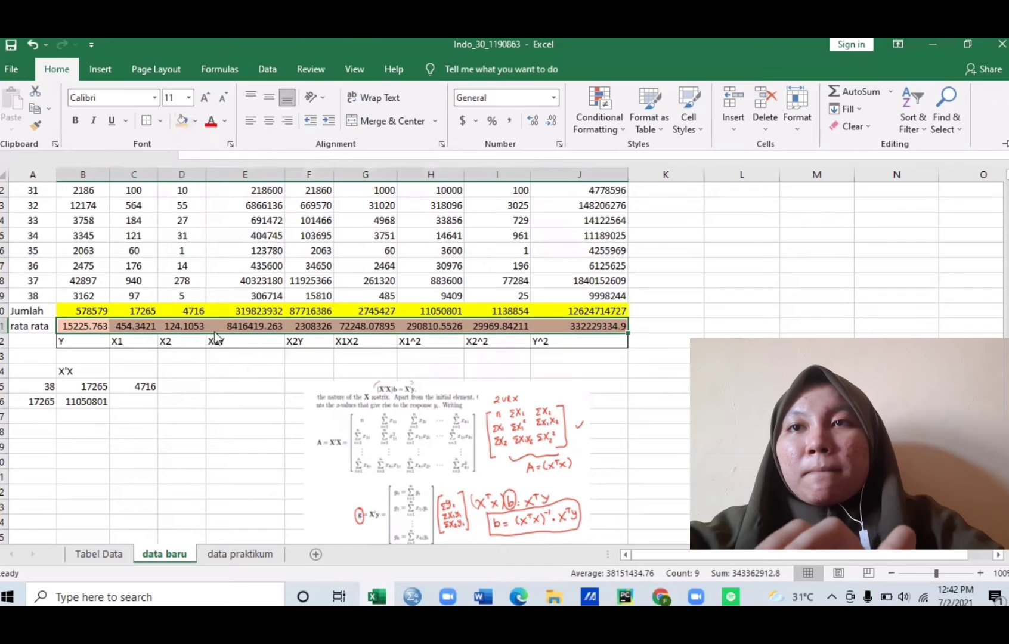
- Complete the second row of the X'X matrix by linking C46 to the X1X2 total in G40
left_click(139, 398)
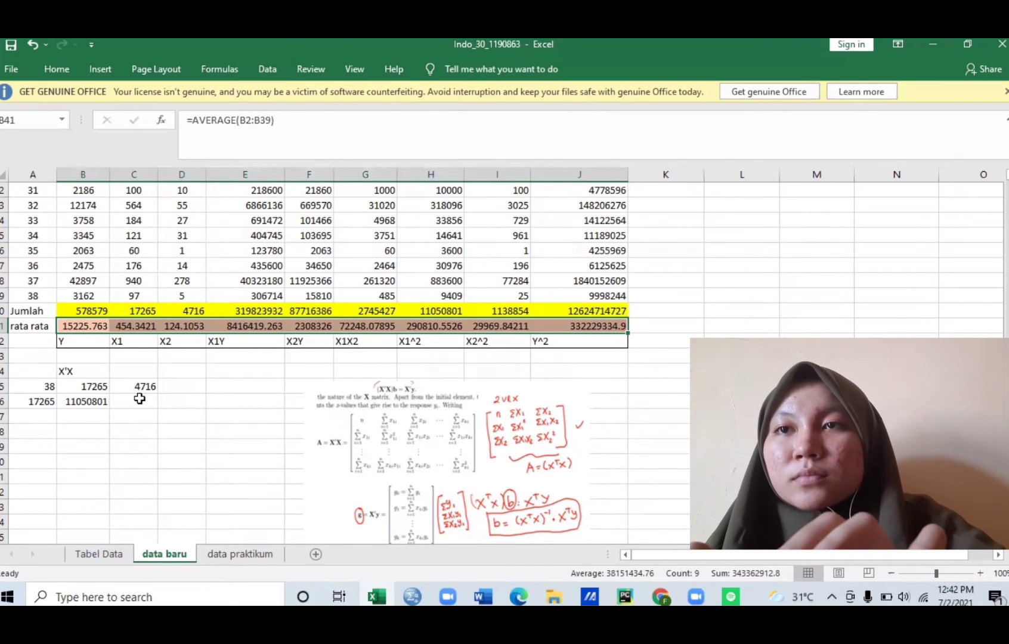
left_click(139, 398)
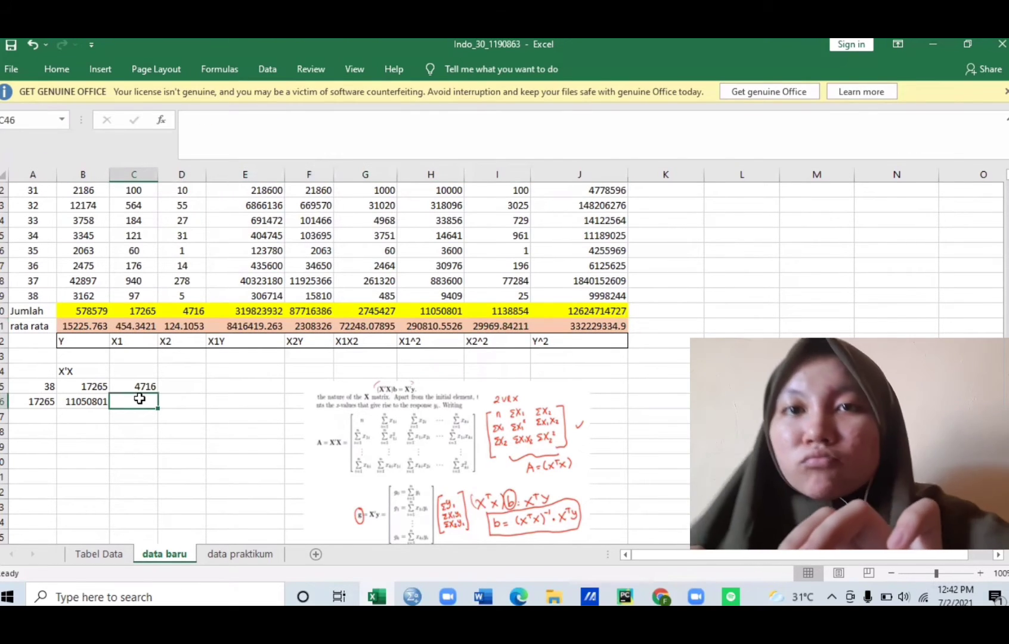
type("=")
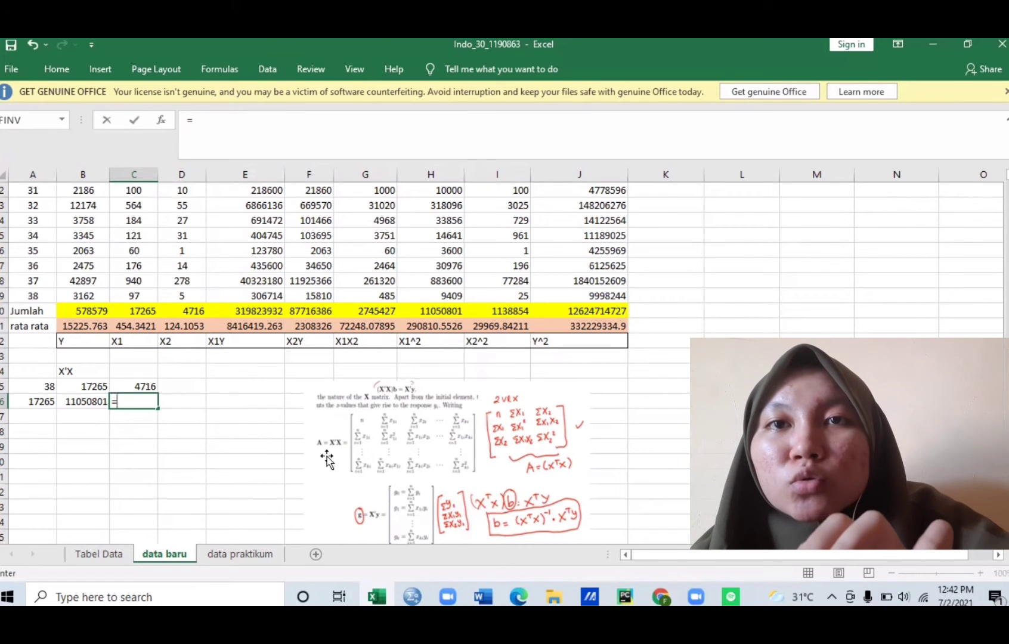
left_click(373, 309)
key("Return")
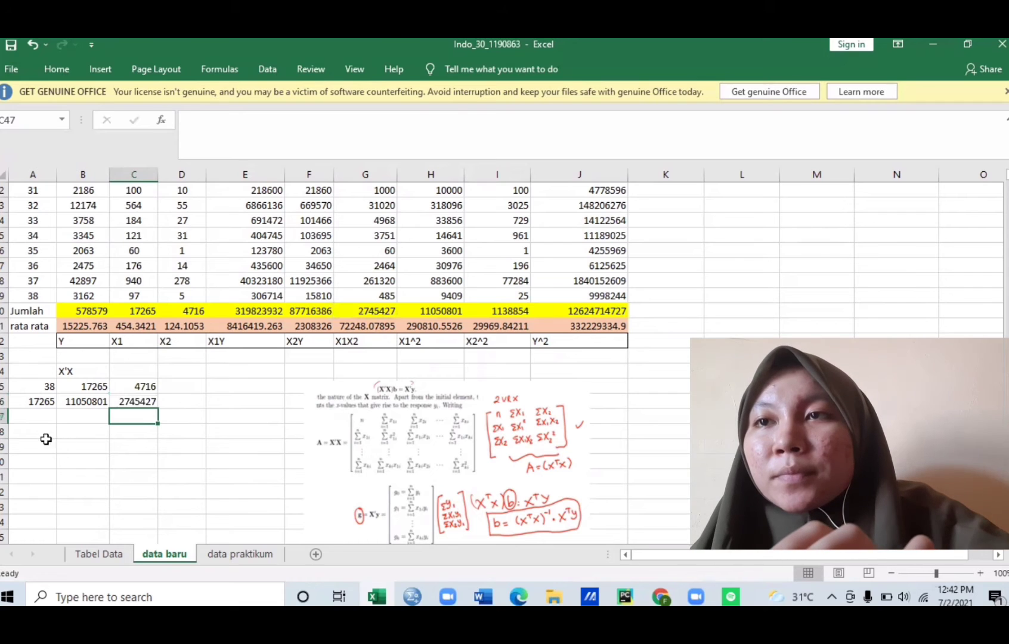
- Fill the third row of the X'X matrix with =D40 in A47, =G40 in B47 and =I40 in C47
left_click(49, 414)
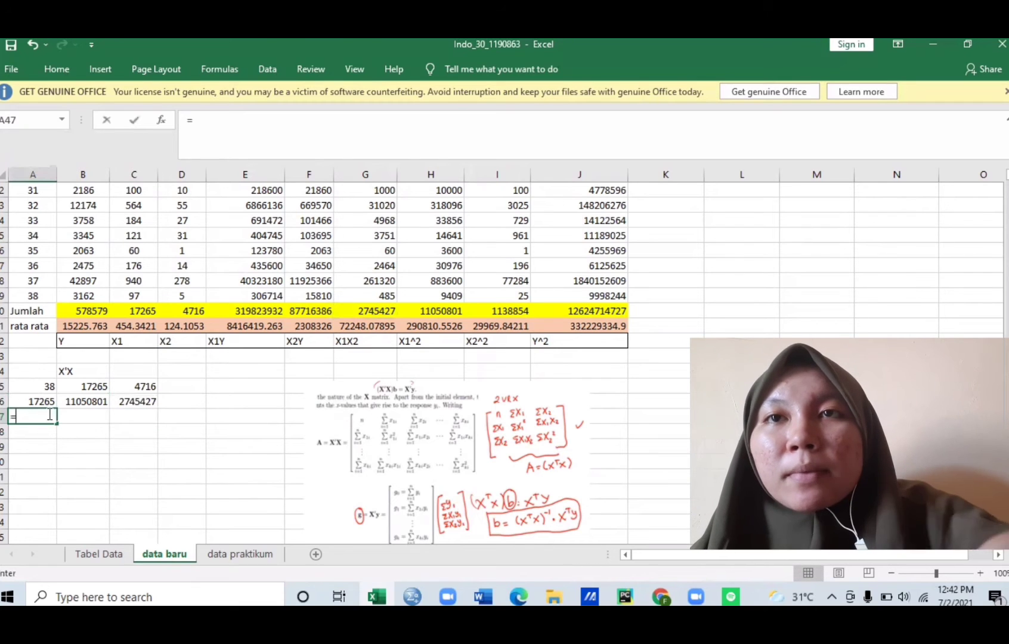
left_click(188, 310)
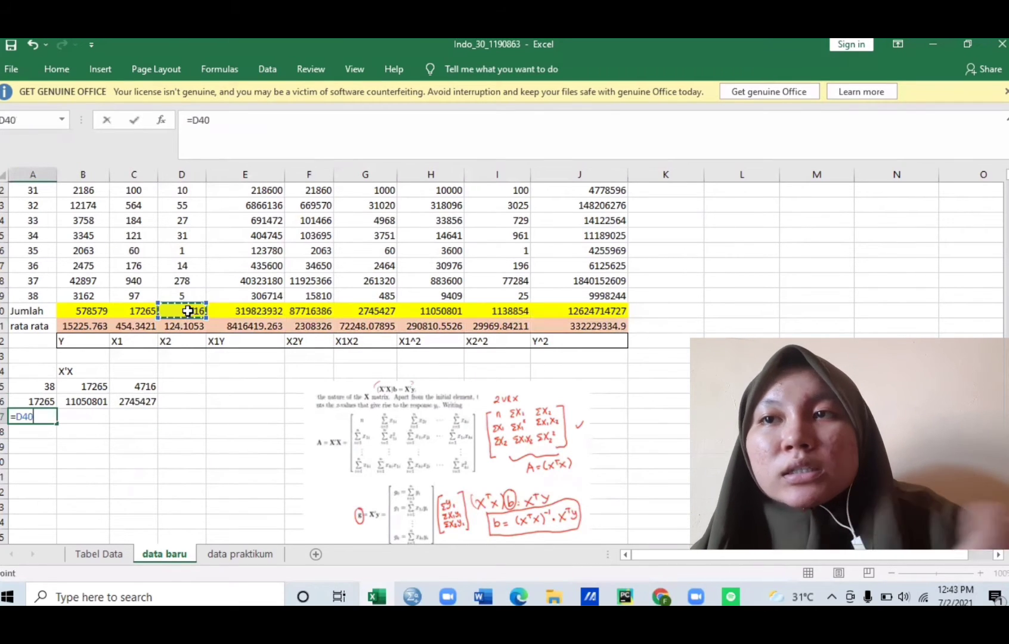
key("Return")
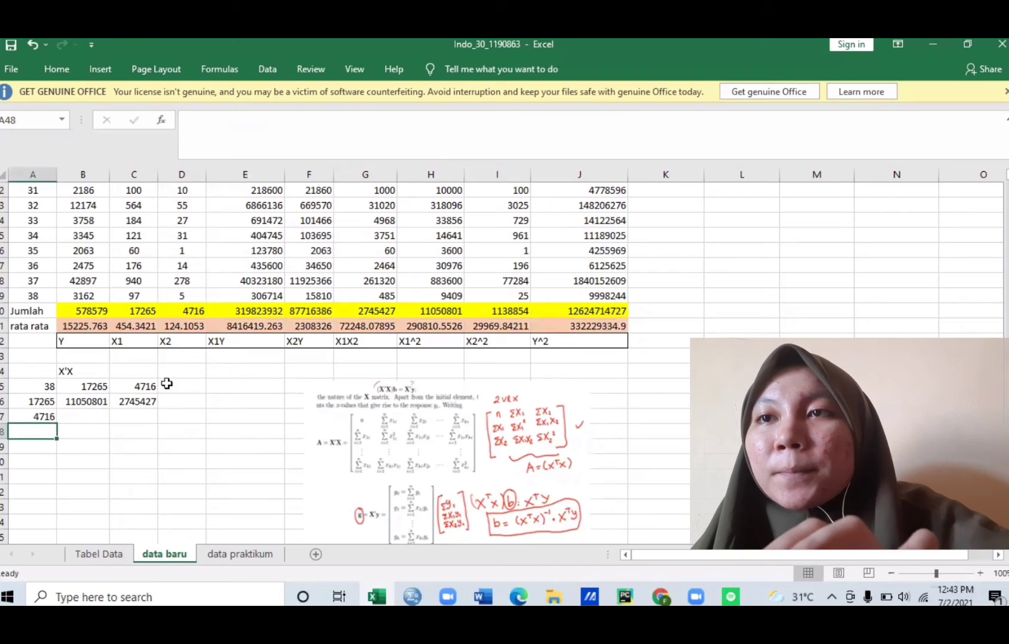
left_click(96, 417)
type("=")
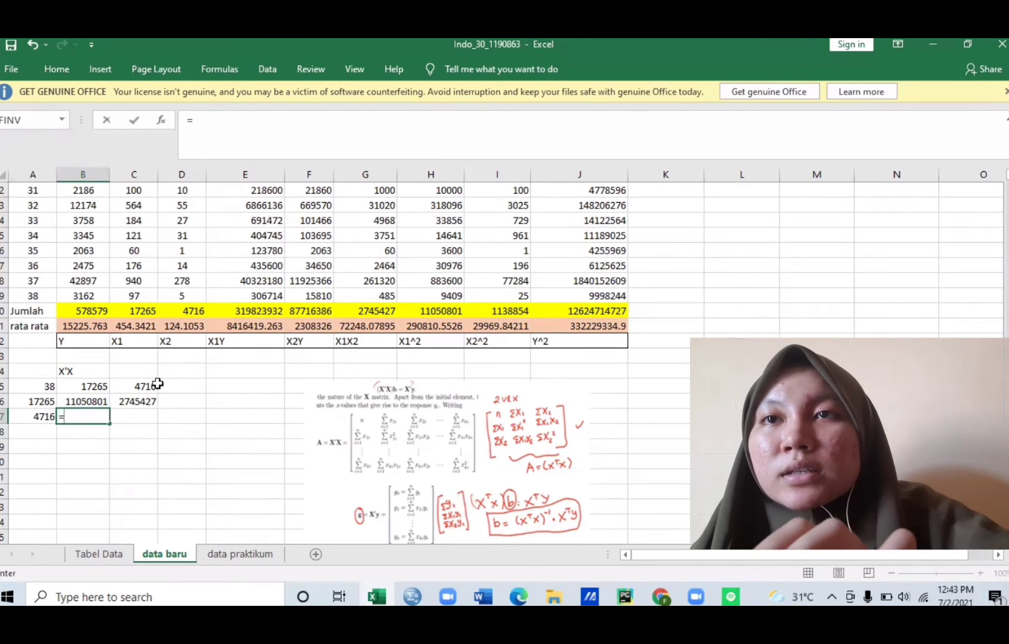
left_click(376, 311)
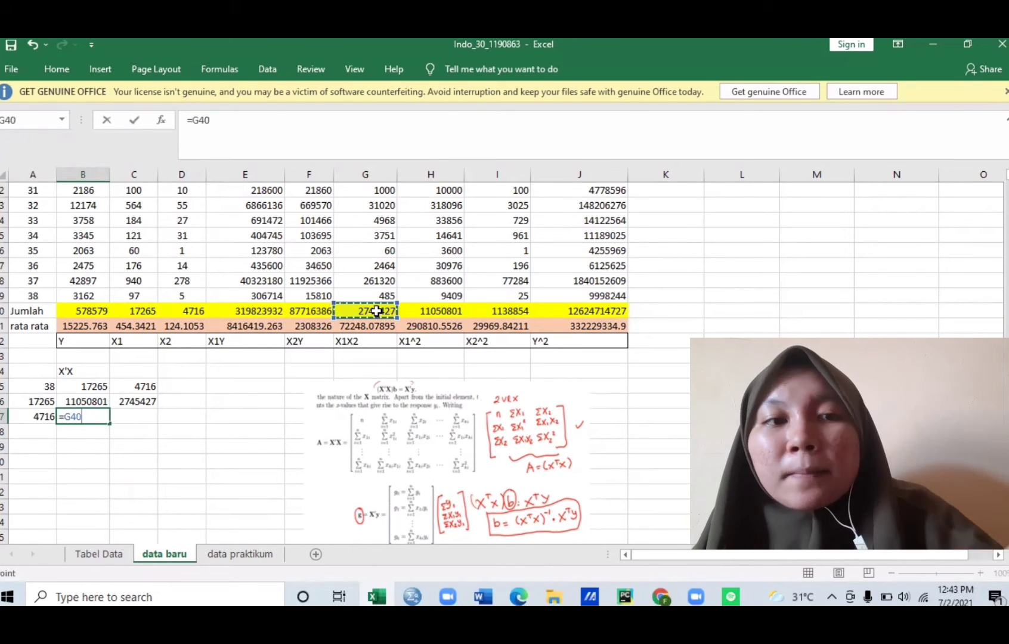
key("Return")
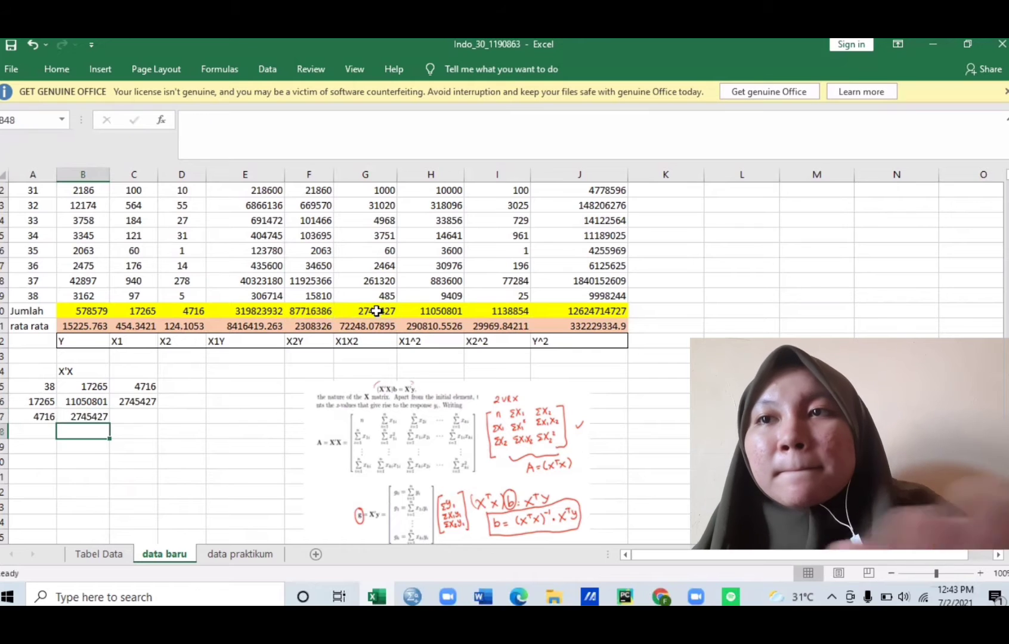
left_click(147, 414)
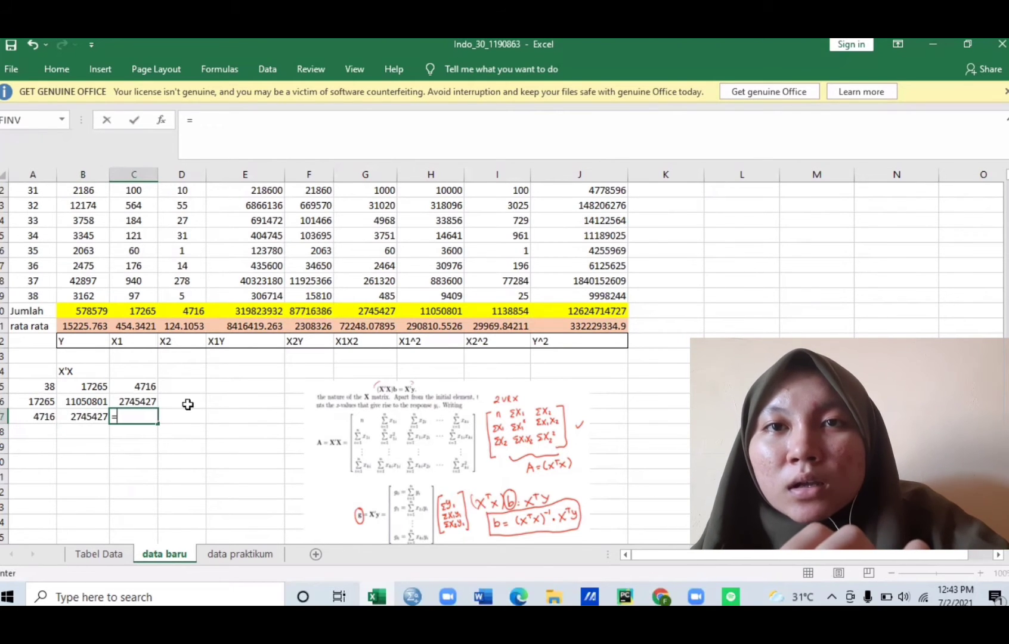
left_click(487, 314)
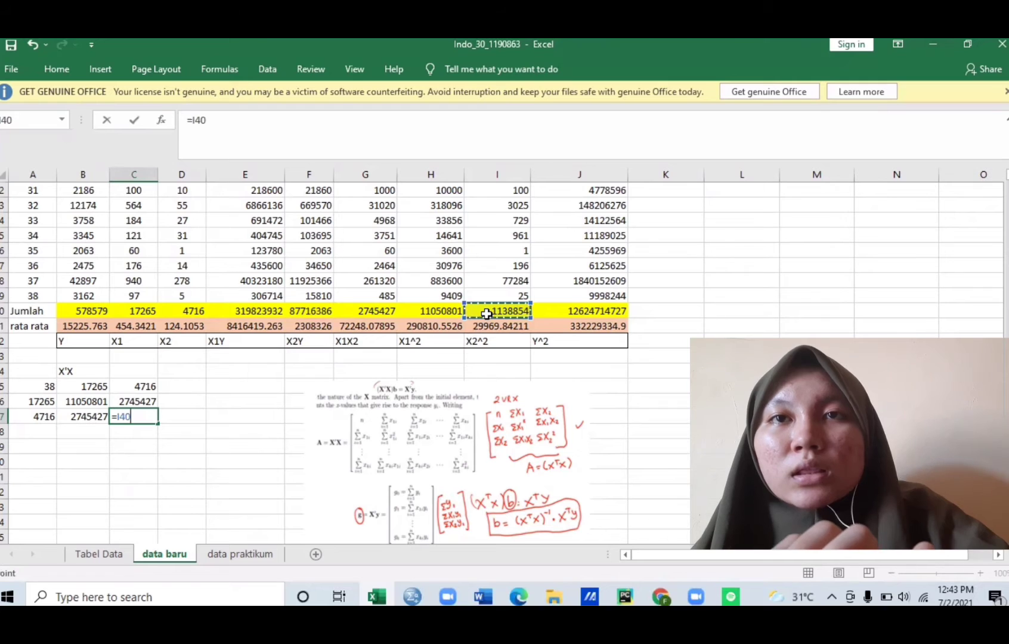
key("Return")
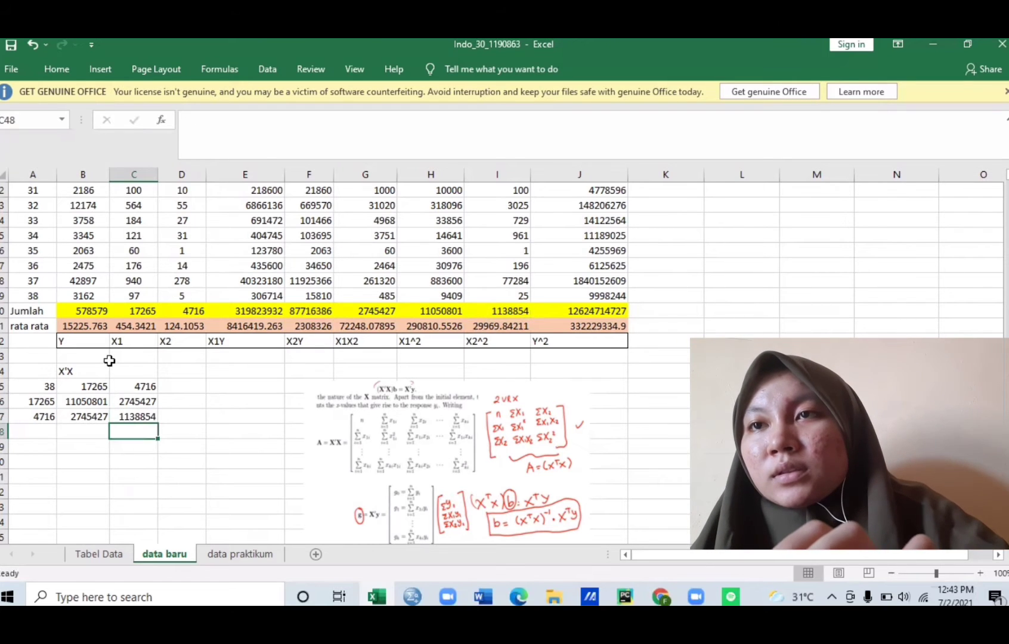
- Apply an outside border around the X'X matrix in A45:C47
left_click(44, 383)
key("shift+Right")
key("shift+Right")
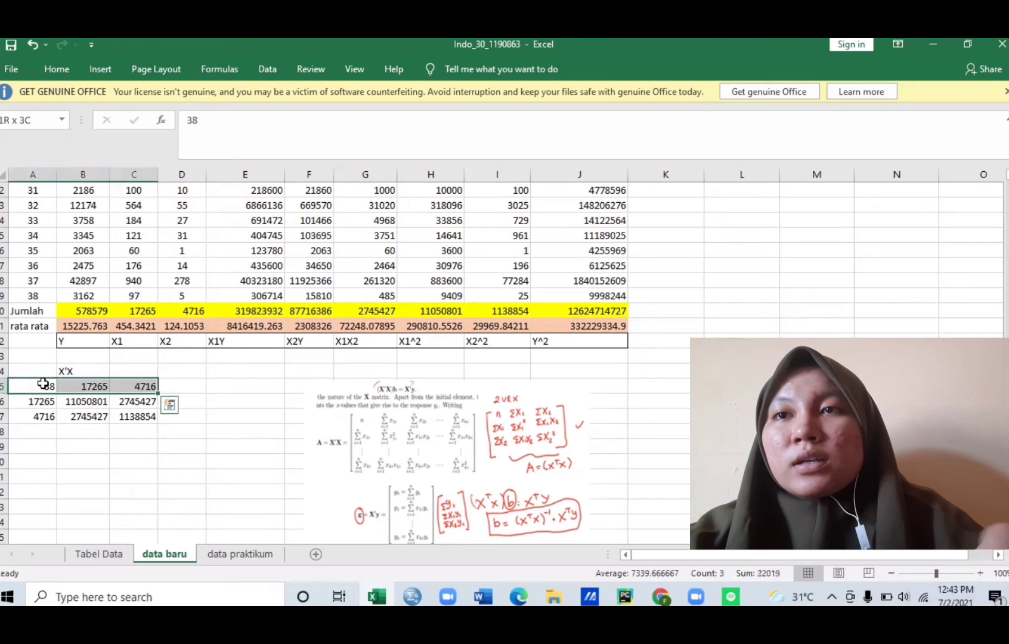
key("shift+Down")
key("shift+Down")
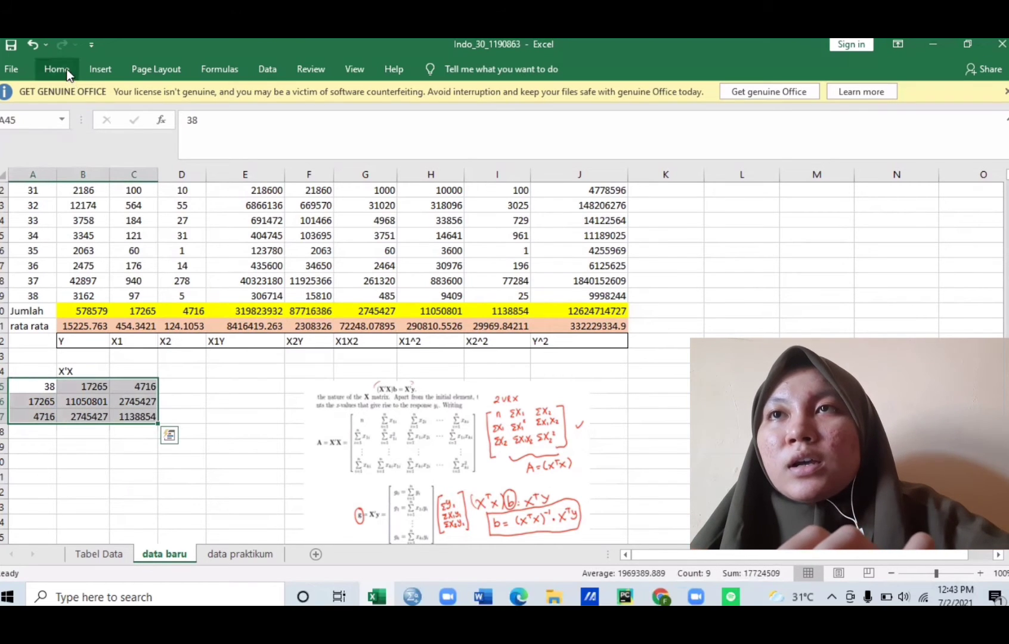
left_click(66, 66)
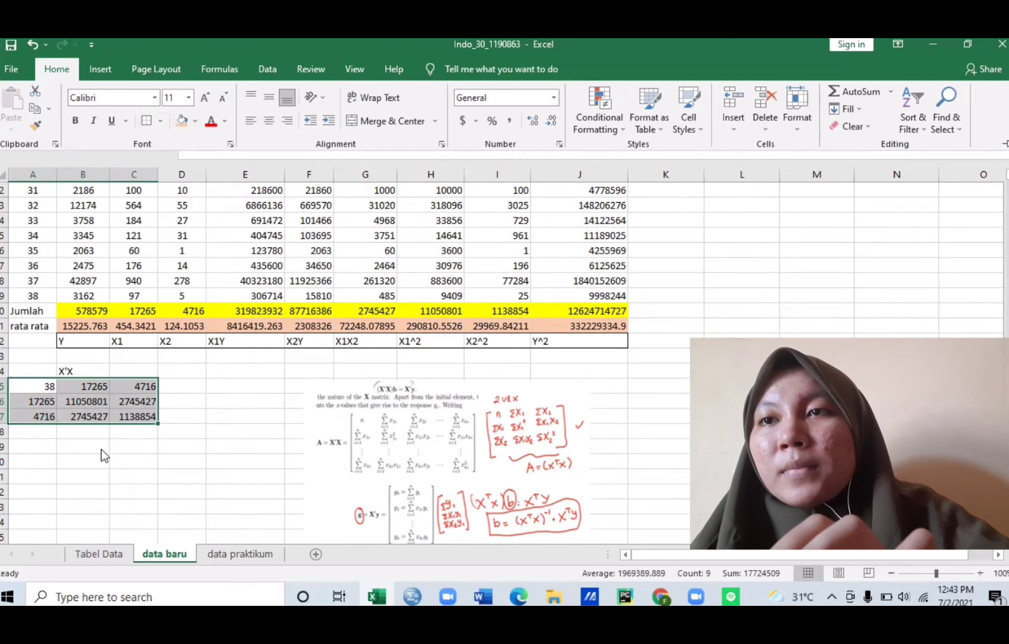
- Enter the heading X'Y in B49 below the X'X matrix
left_click(78, 442)
left_click(77, 442)
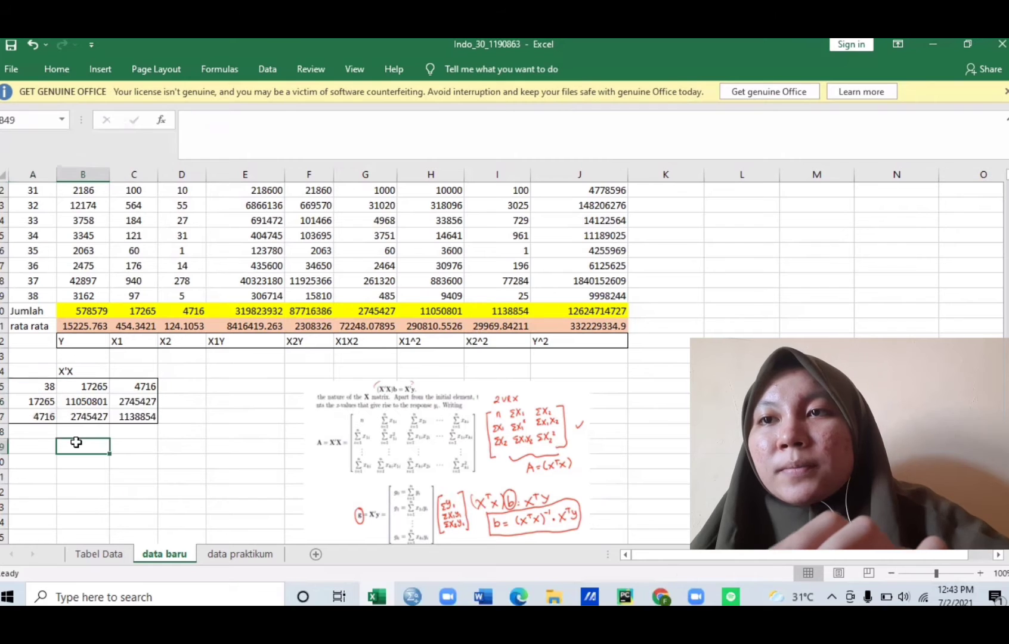
type("X'Y")
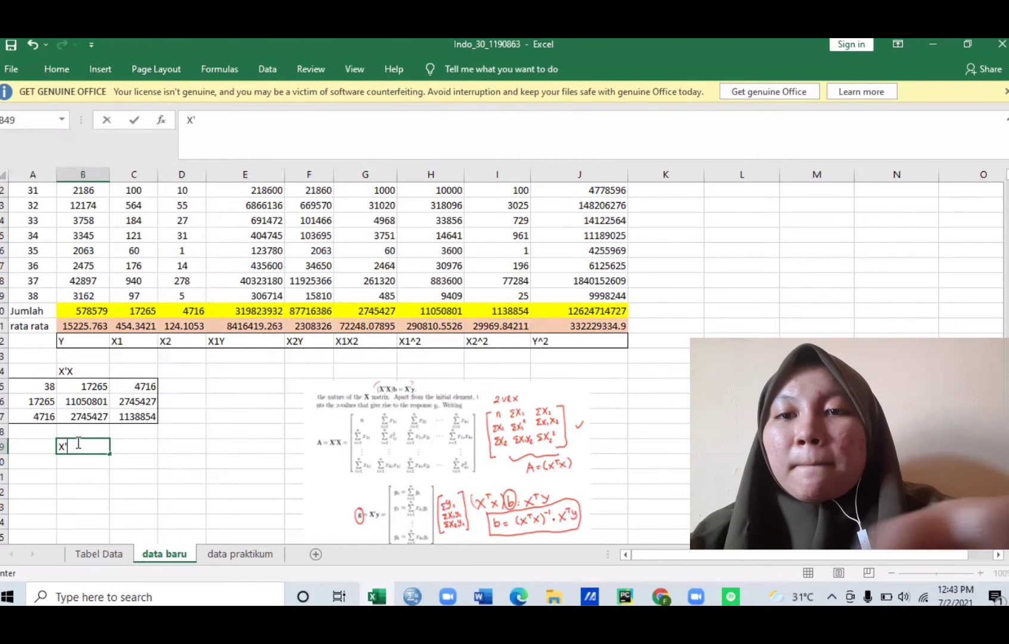
left_click(75, 464)
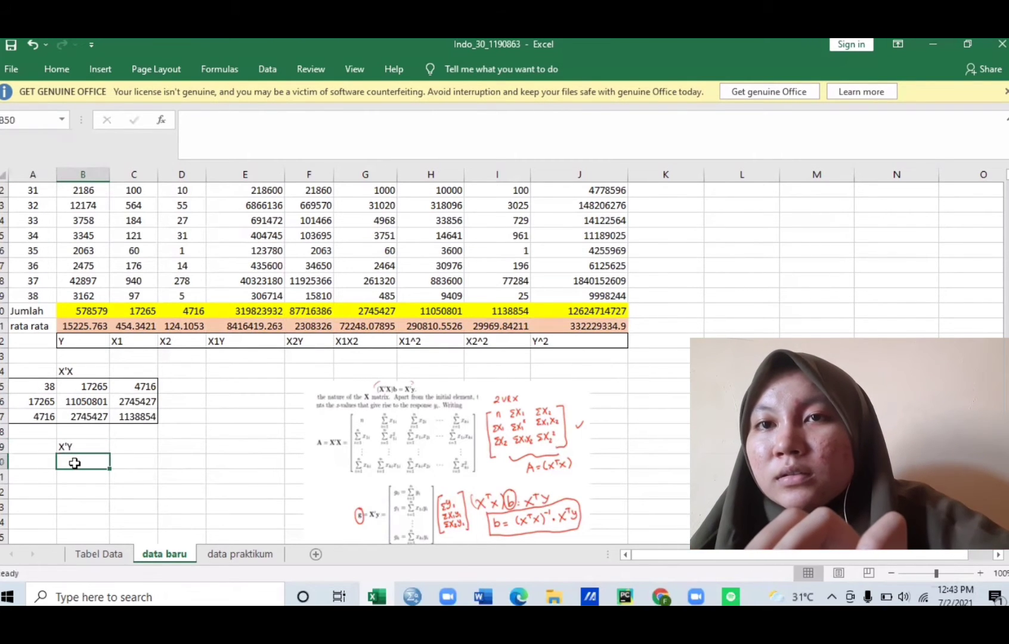
- Fill the X'Y vector with =B40 in B50, =E40 in B51 and =F40 in B52
left_click_drag(462, 490, 461, 462)
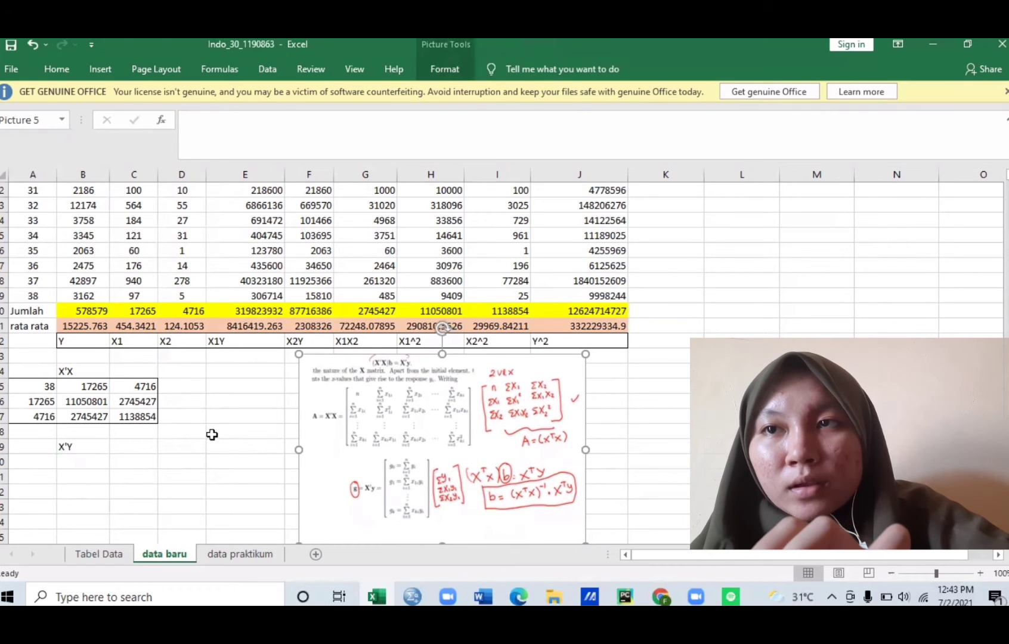
left_click(75, 462)
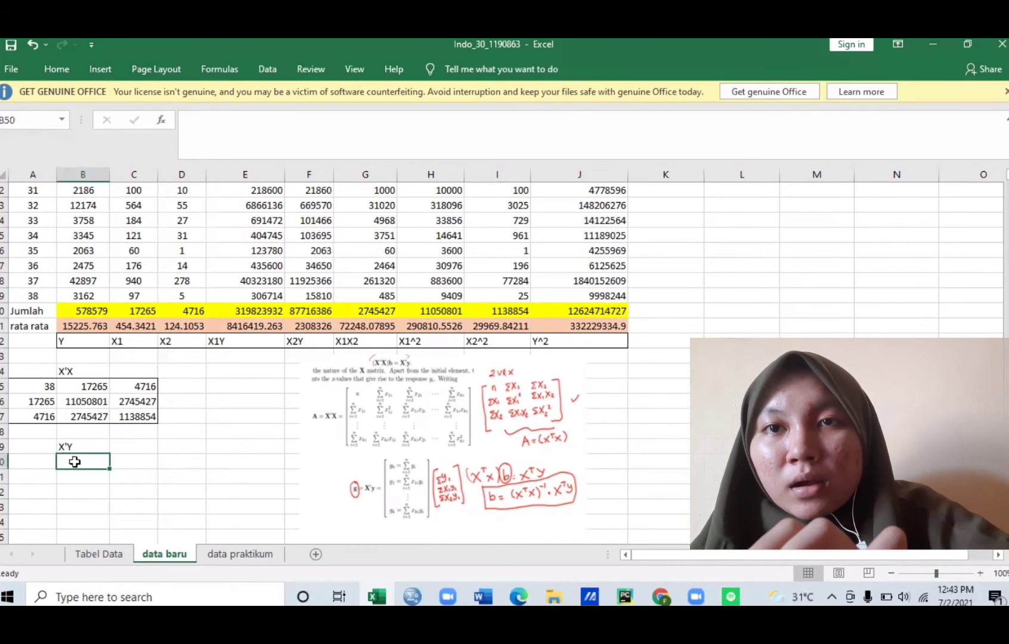
type("=")
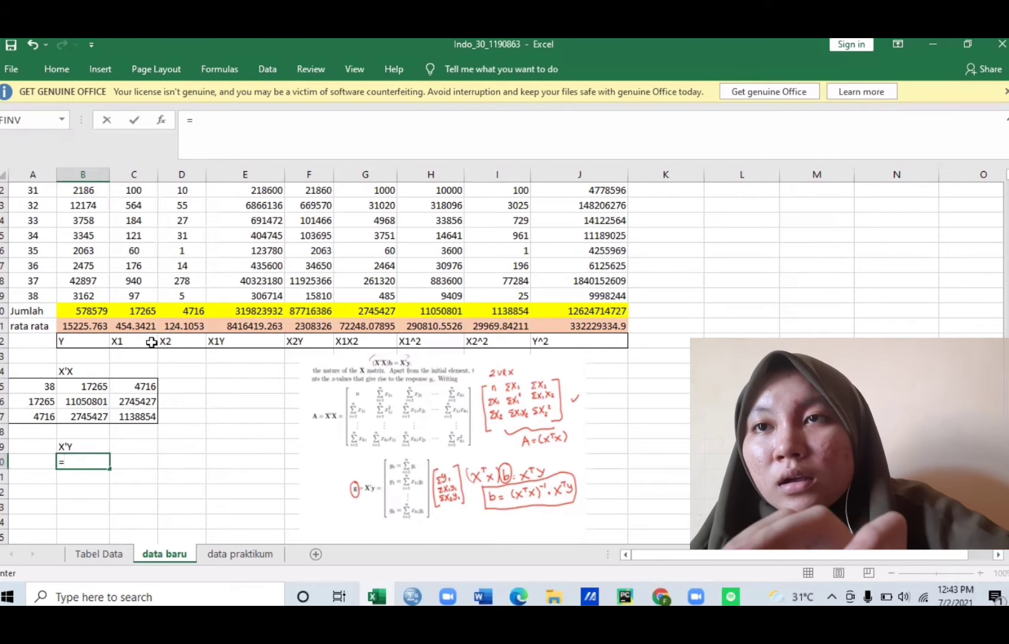
left_click(111, 312)
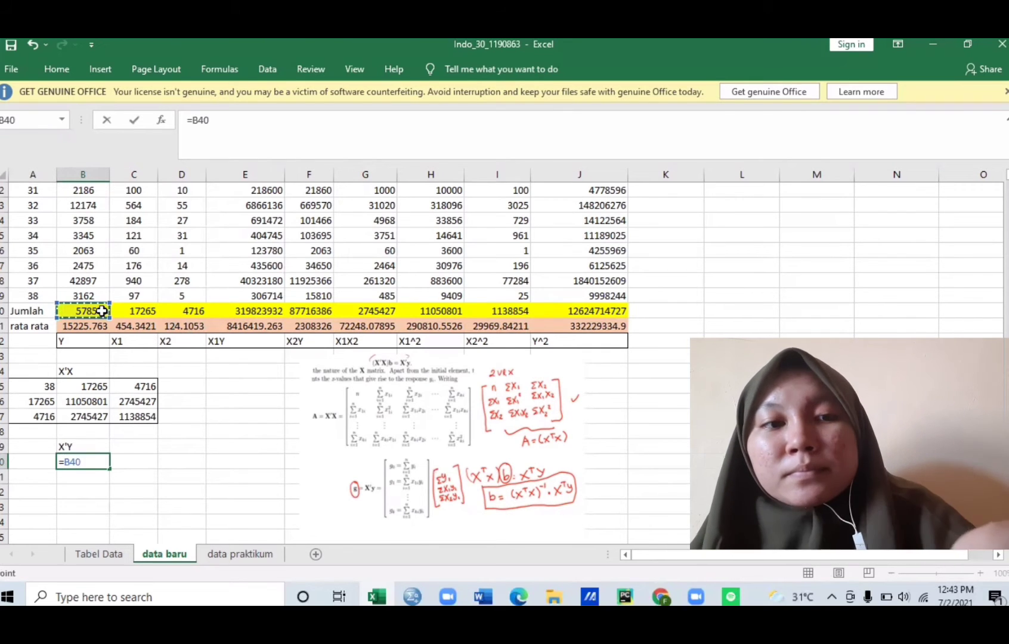
key("Return")
type("=")
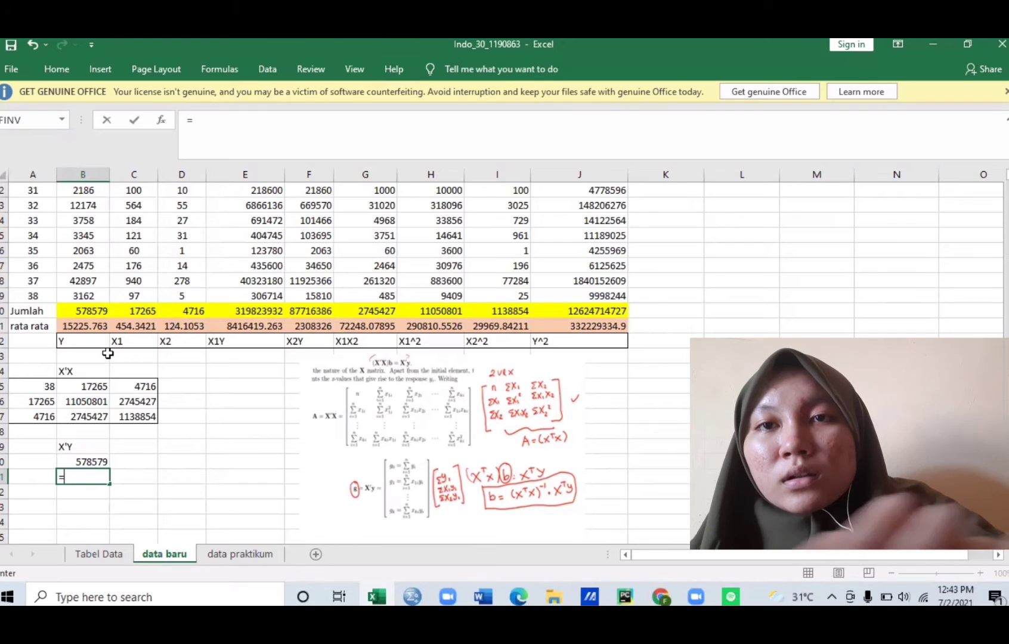
left_click(239, 310)
key("Return")
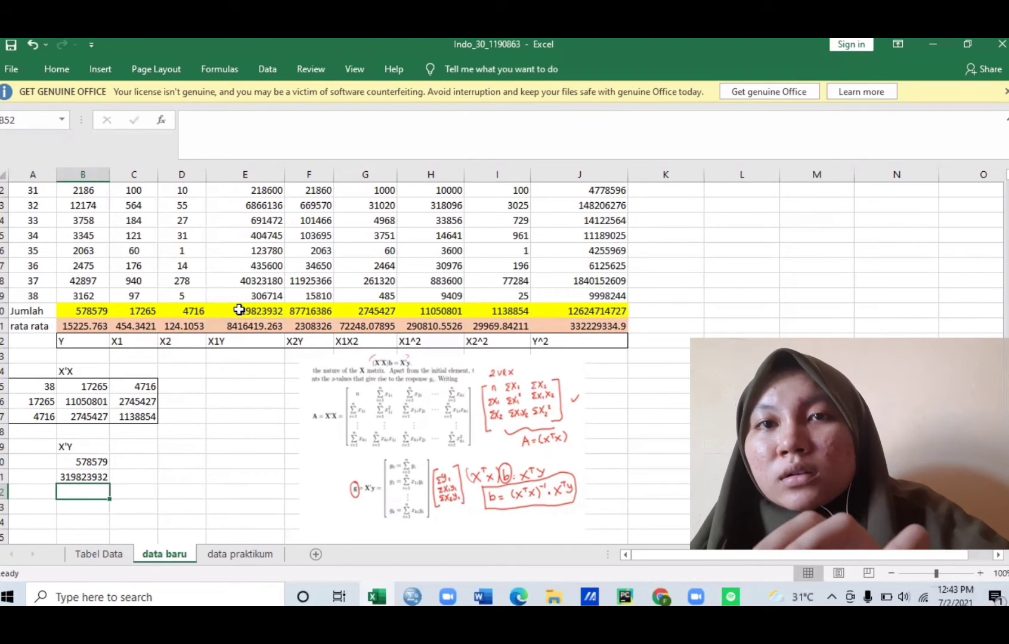
type("=")
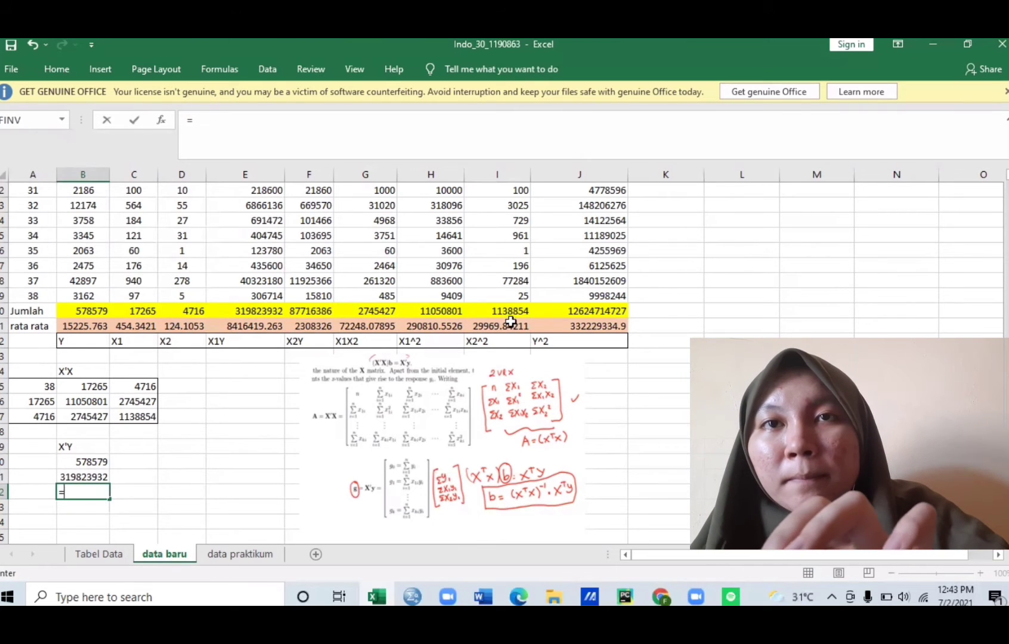
left_click(316, 311)
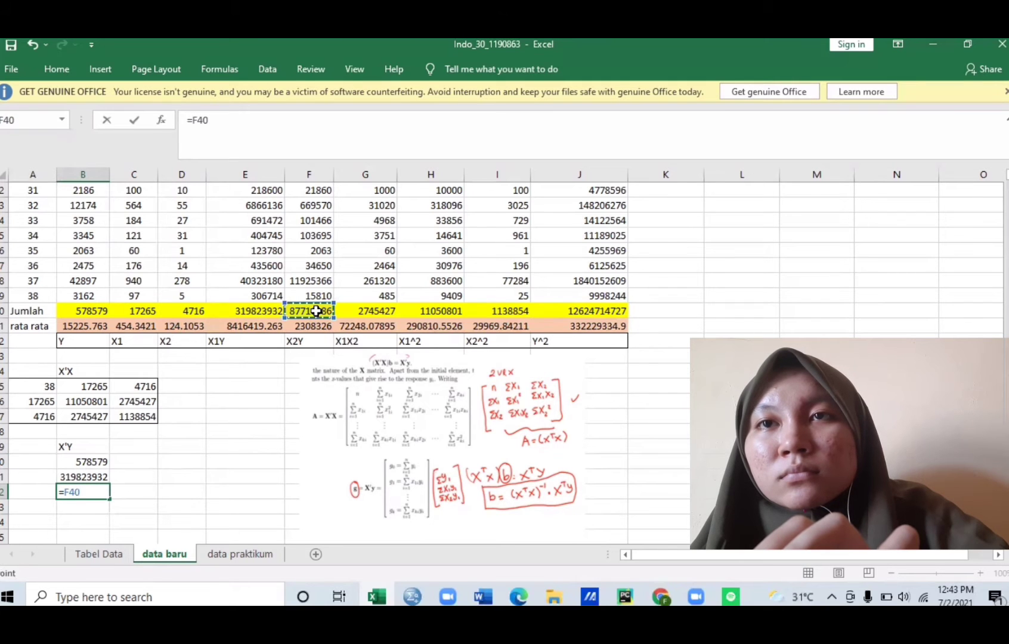
key("Return")
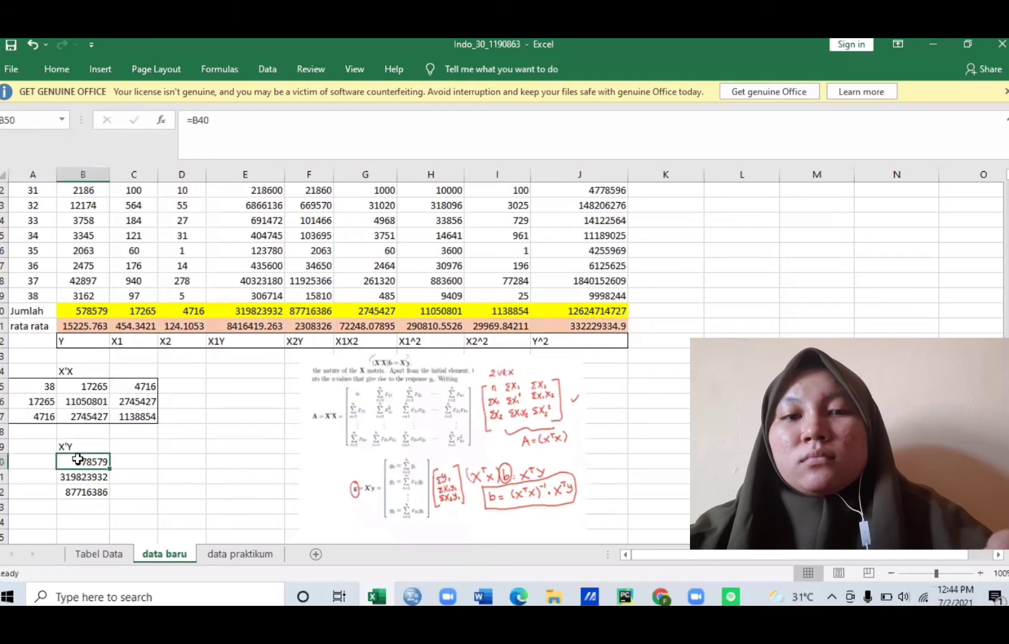
- Apply an outside border around the X'Y vector in B50:B52
left_click_drag(77, 459, 84, 493)
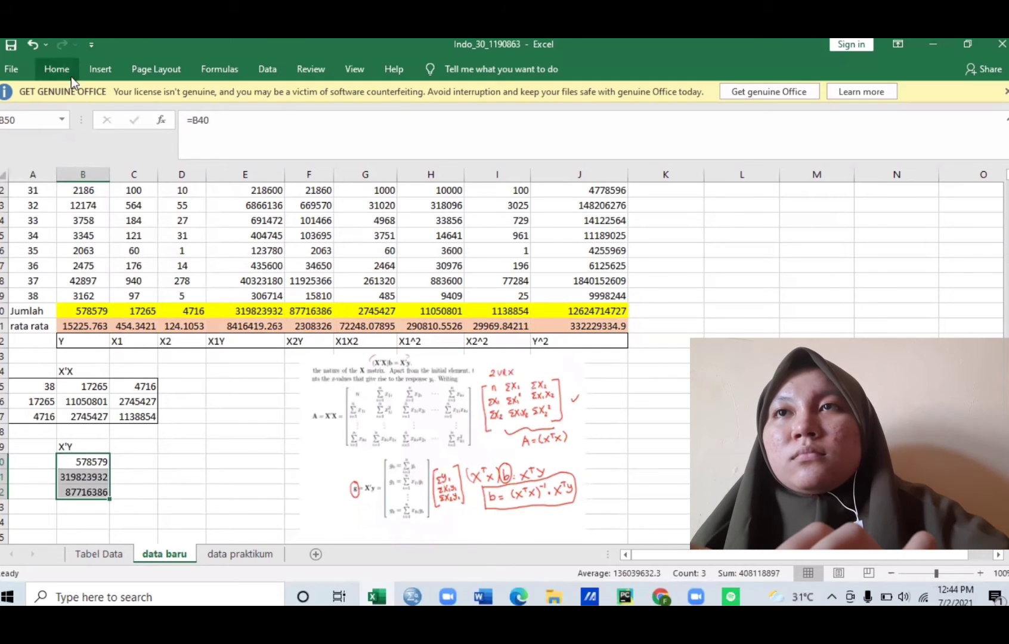
left_click(57, 69)
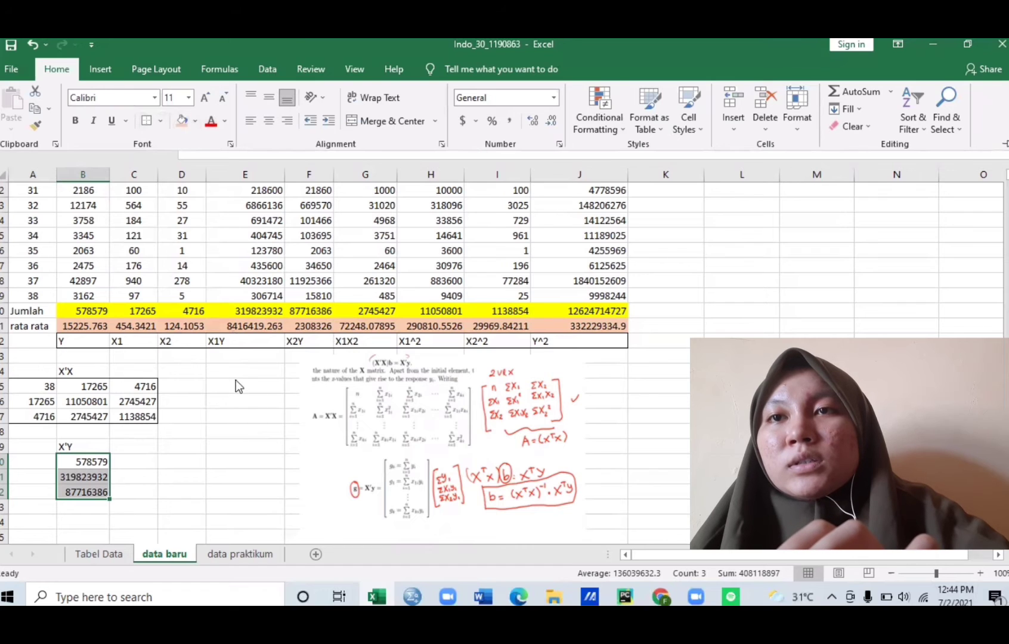
key("Escape")
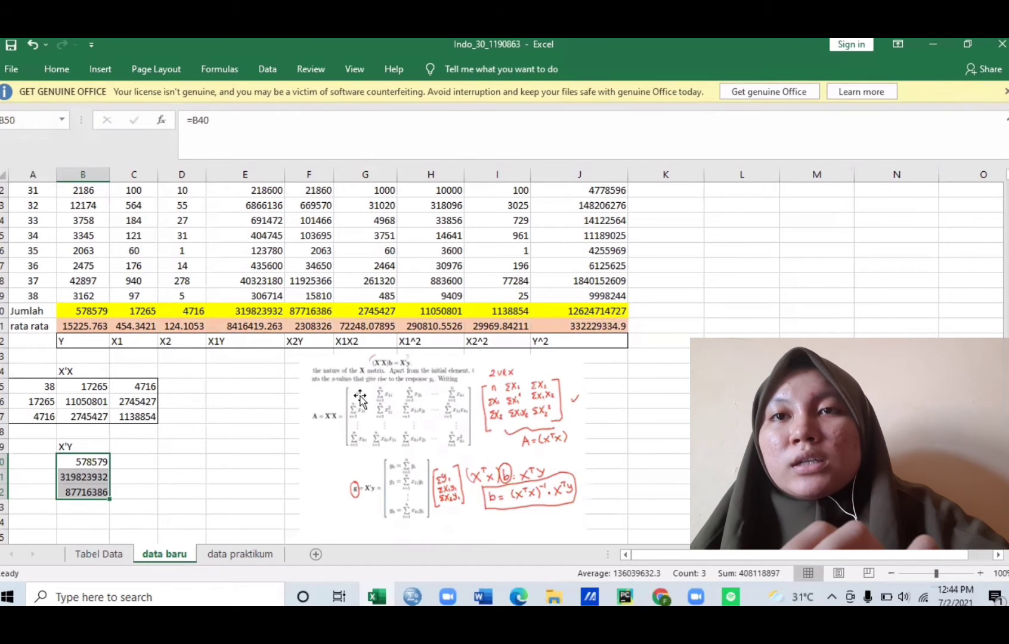
- Move the matrix formula picture over to column K and enter the heading INVERSE X'X in F44
left_click_drag(360, 398, 680, 384)
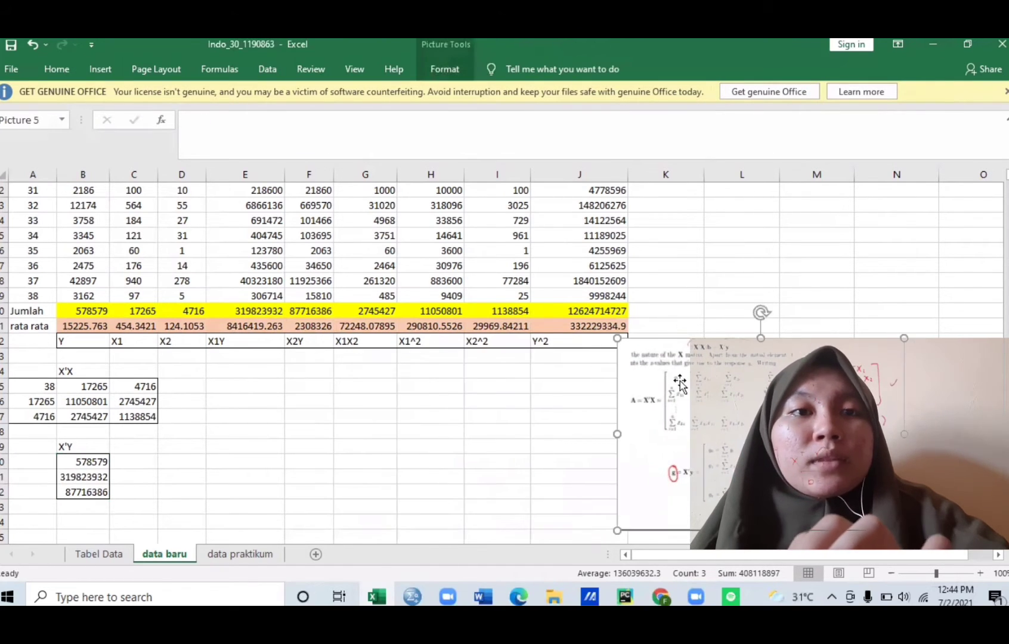
left_click(307, 371)
type("INV")
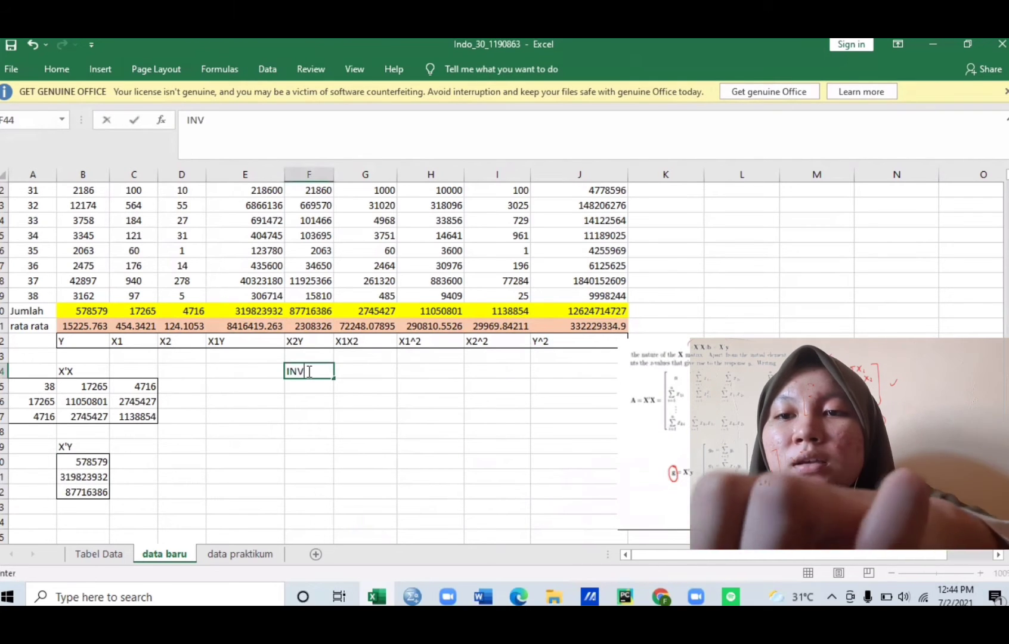
type("ERSE")
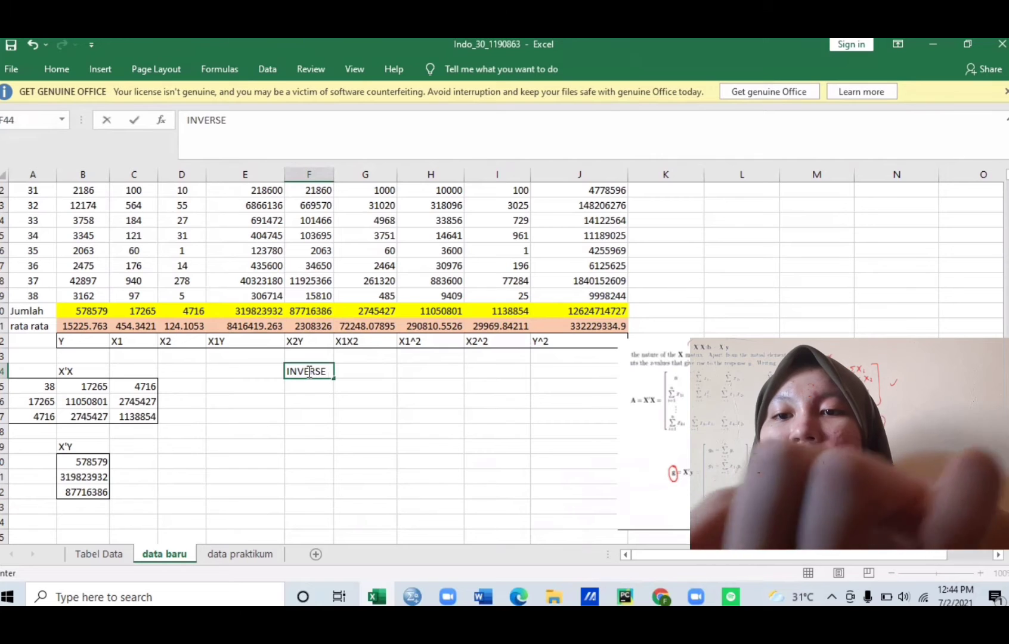
type(" X'X")
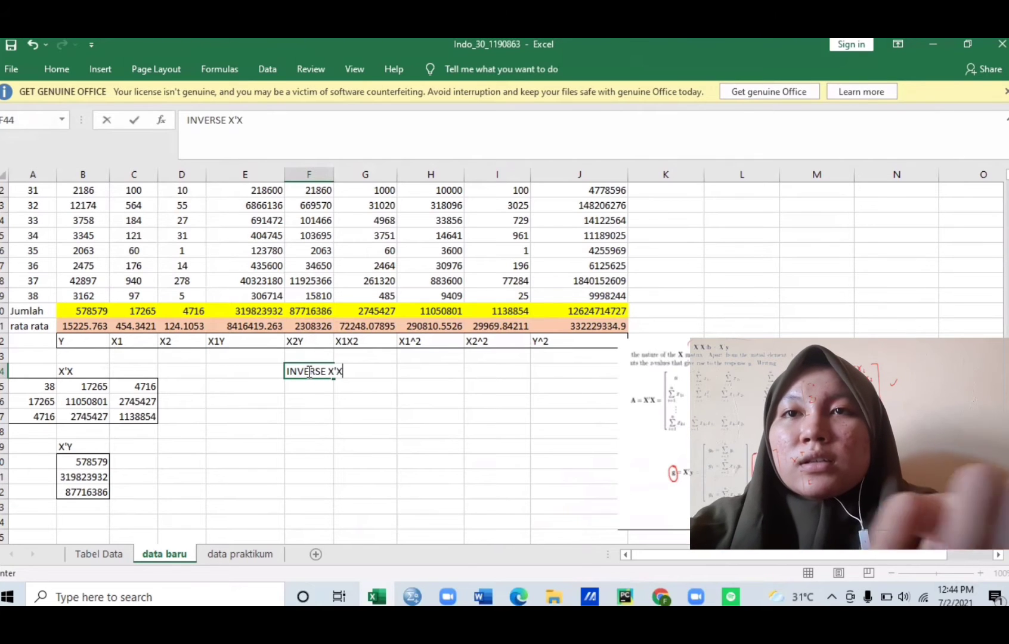
- Try to invert the X'X matrix with an =INVERSE formula in the range E45:G47
left_click(270, 387)
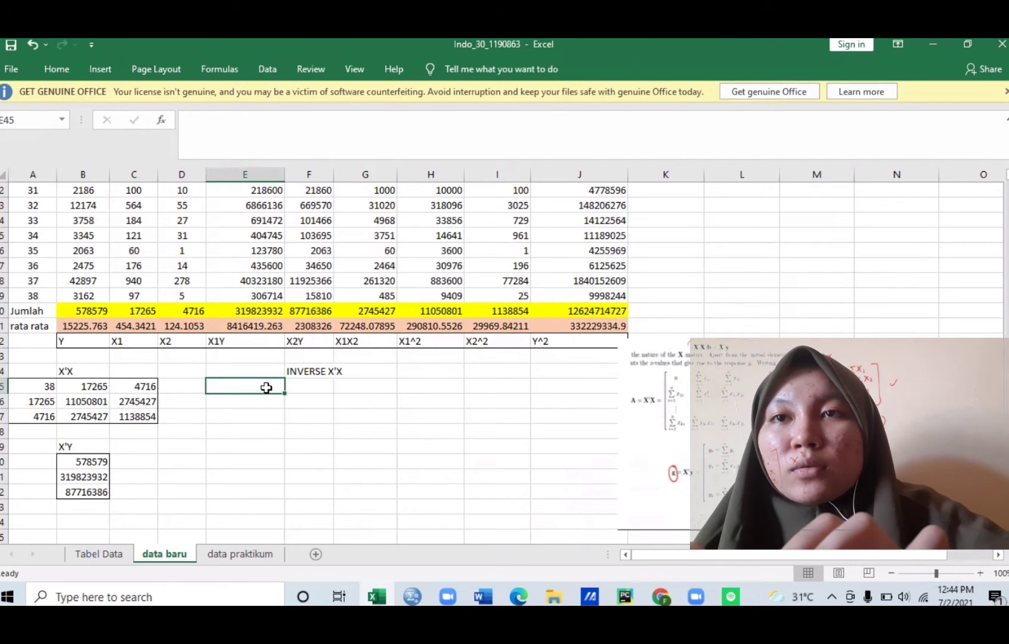
key("shift+Right")
key("shift+Right")
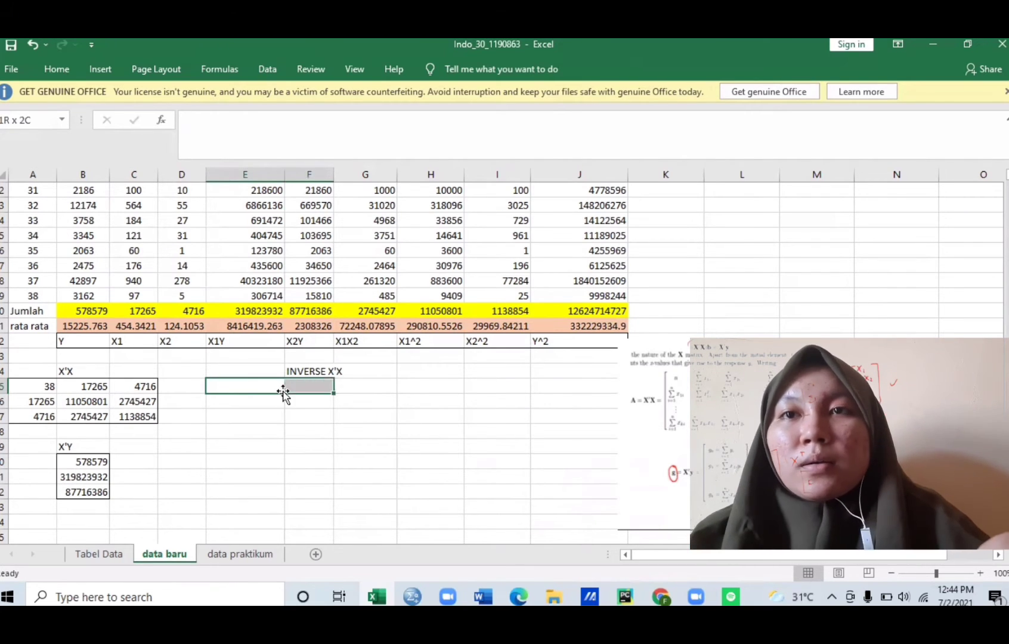
key("shift+Down")
key("shift+Down")
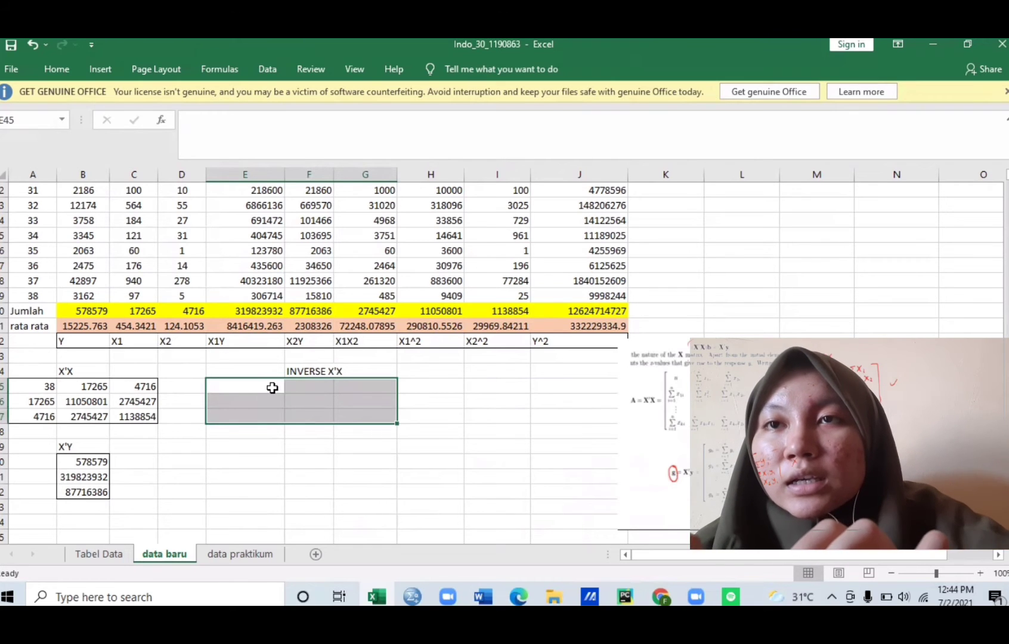
type("=")
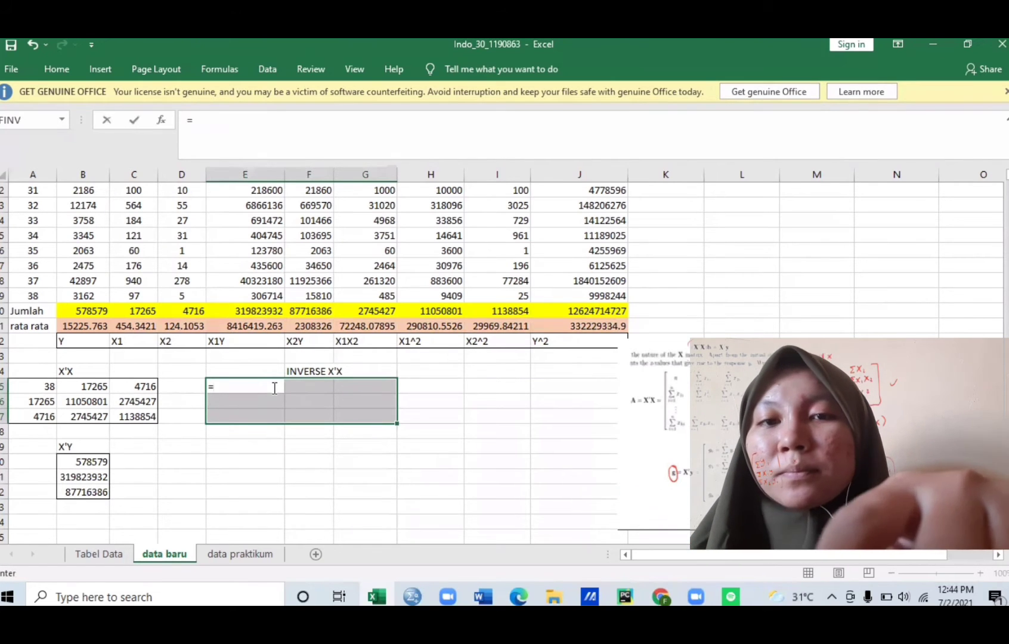
type("INVERSE")
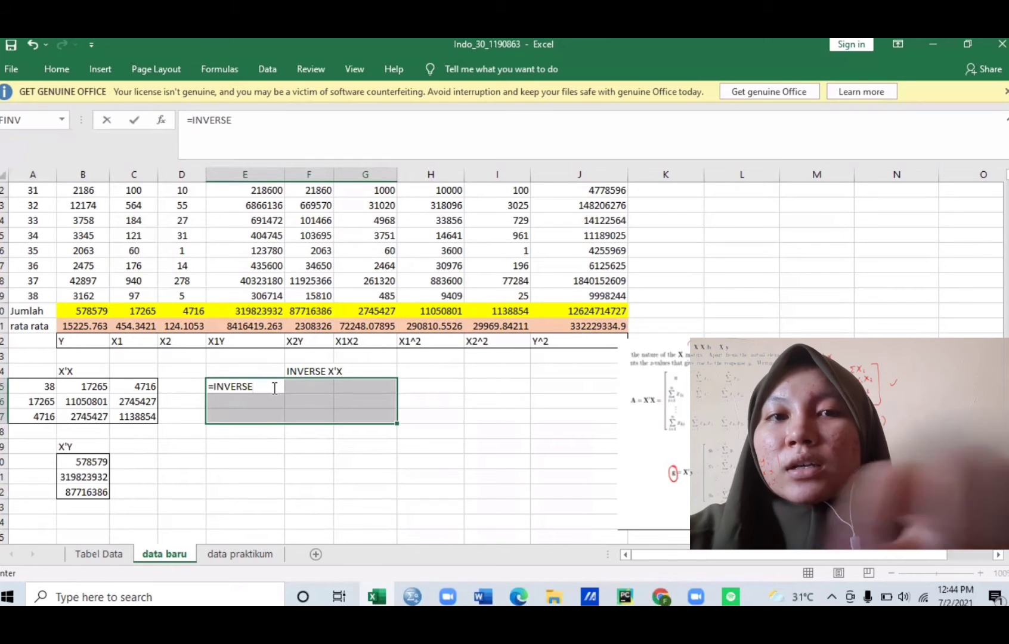
left_click(271, 387)
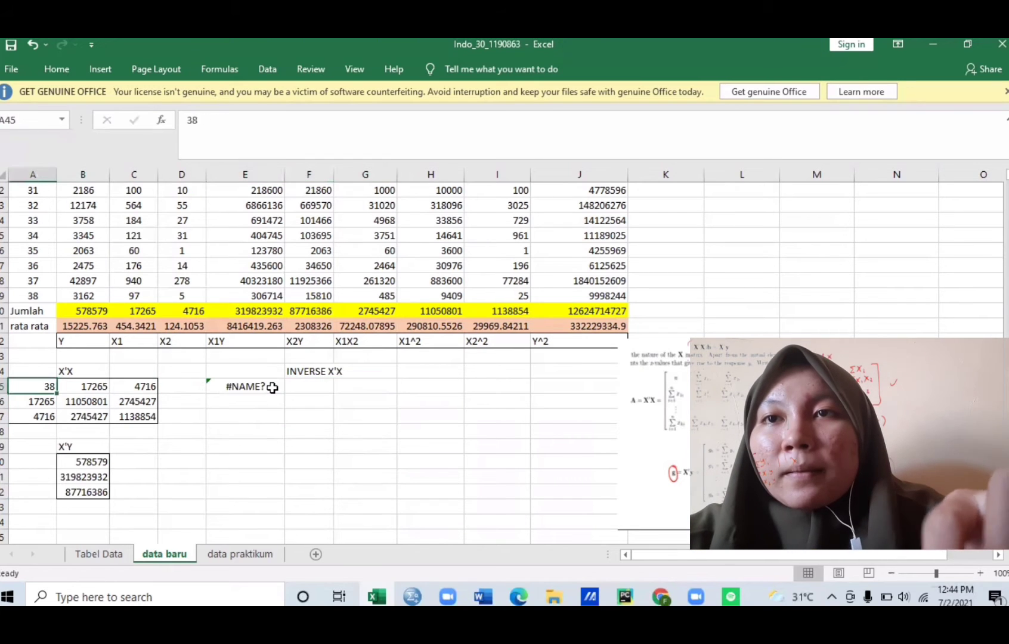
- Try replacing the formula in the single cell E45 with =MINVERSE(A45:C47)
double_click(272, 387)
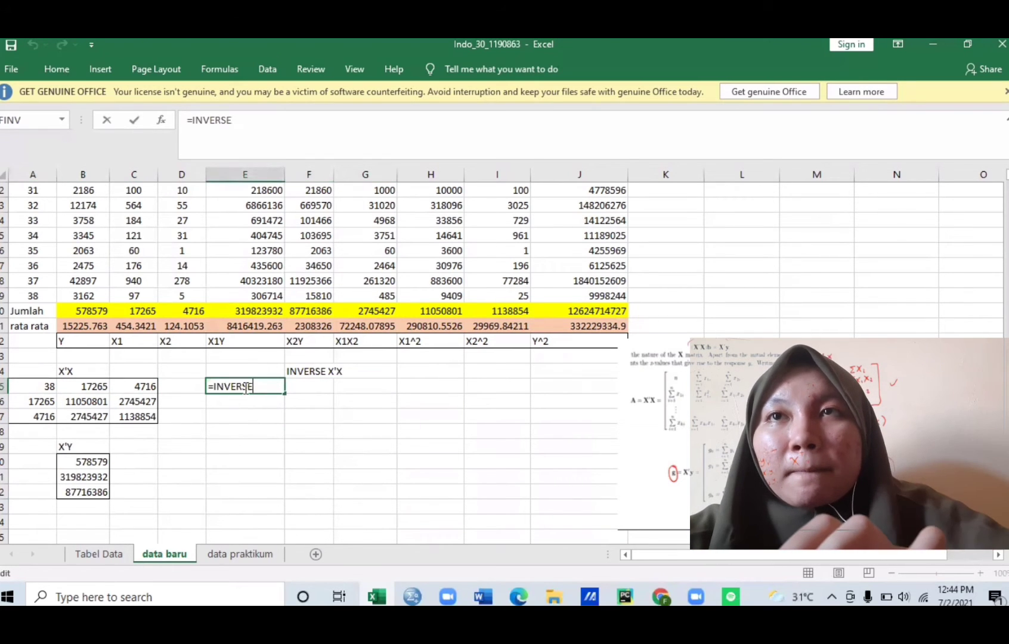
key("BackSpace")
key("BackSpace")
key("BackSpace")
key("BackSpace")
key("BackSpace")
key("BackSpace")
key("BackSpace")
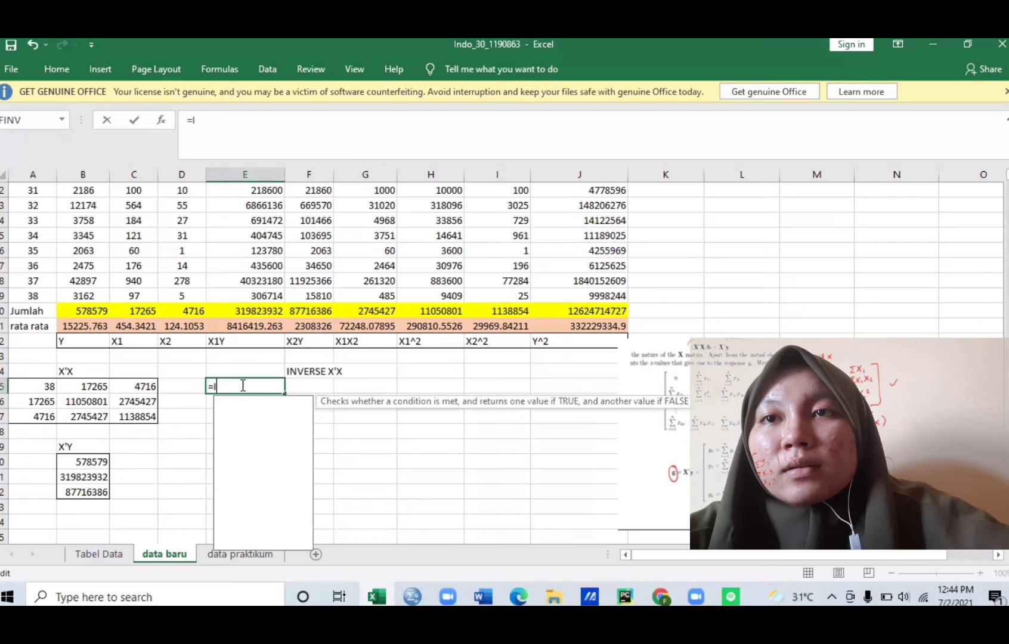
type("MIN")
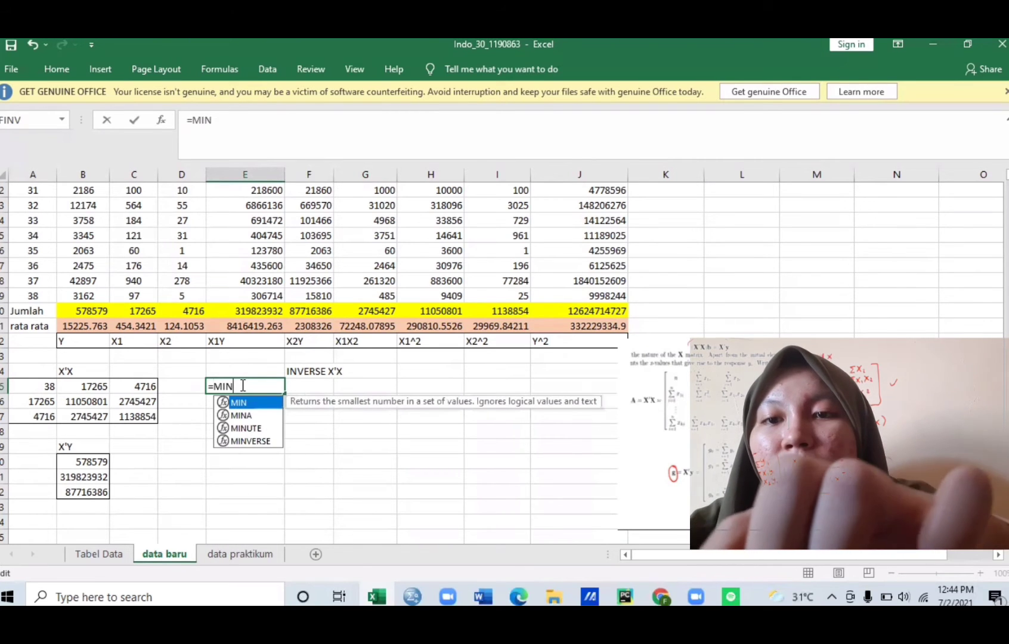
type("VERSE")
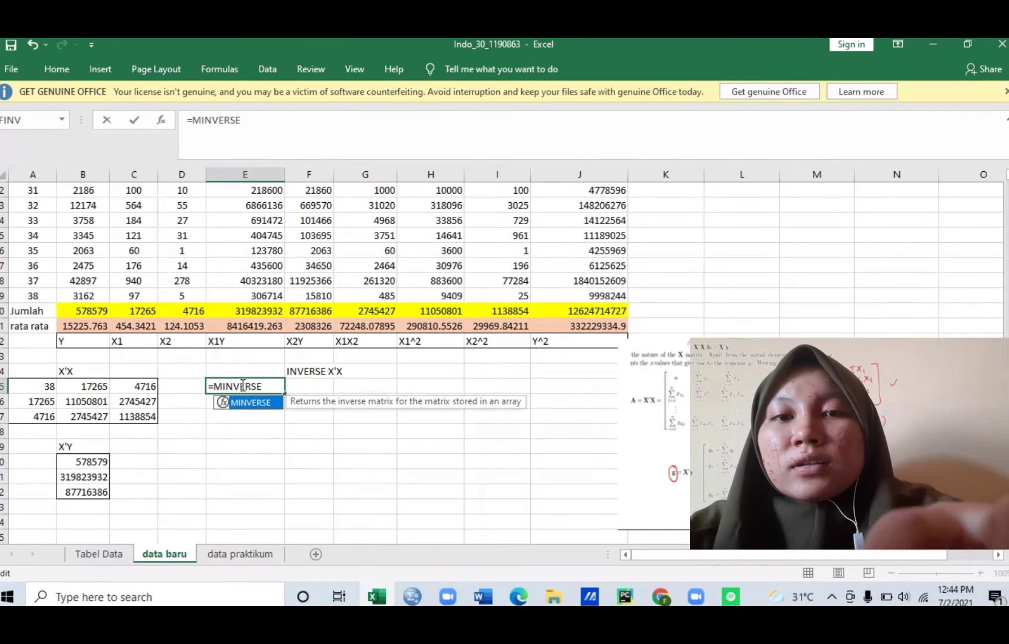
type("(")
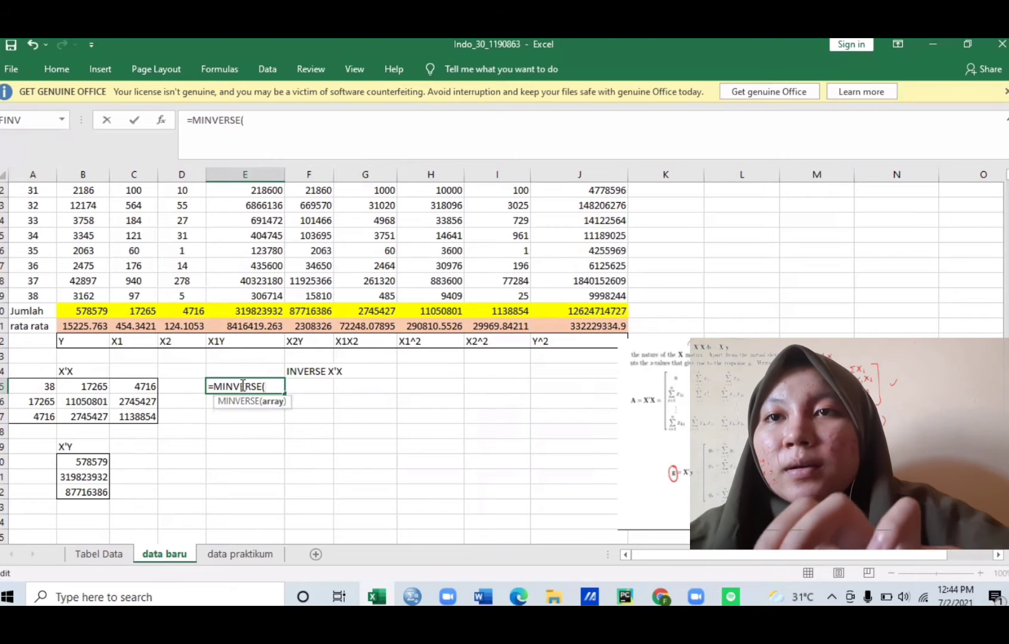
left_click(50, 387)
key("shift+Right")
key("shift+Right")
key("shift+Right")
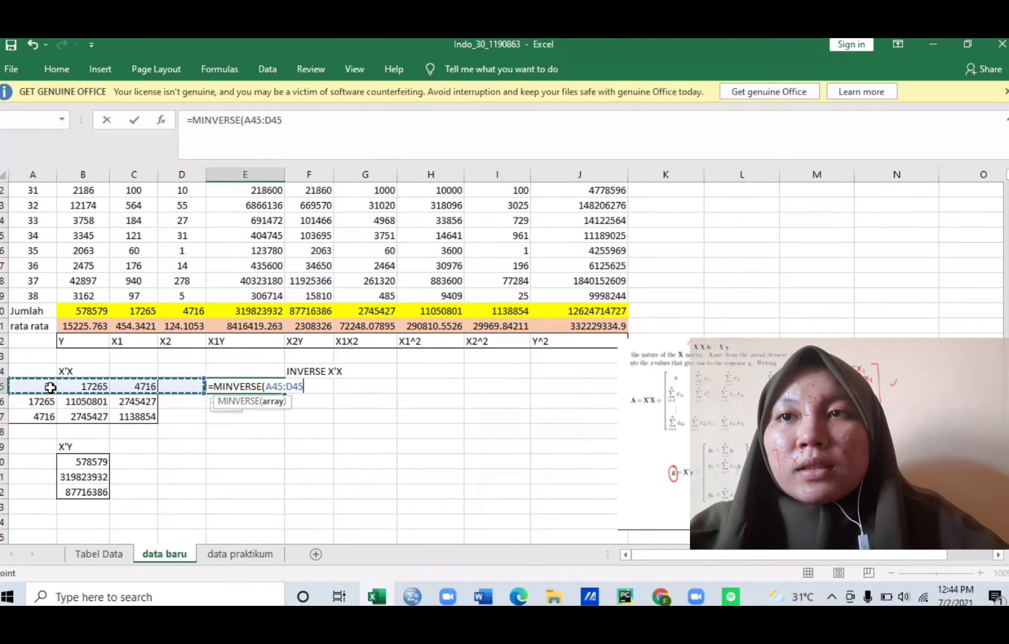
key("shift+Left")
key("shift+Down")
key("shift+Down")
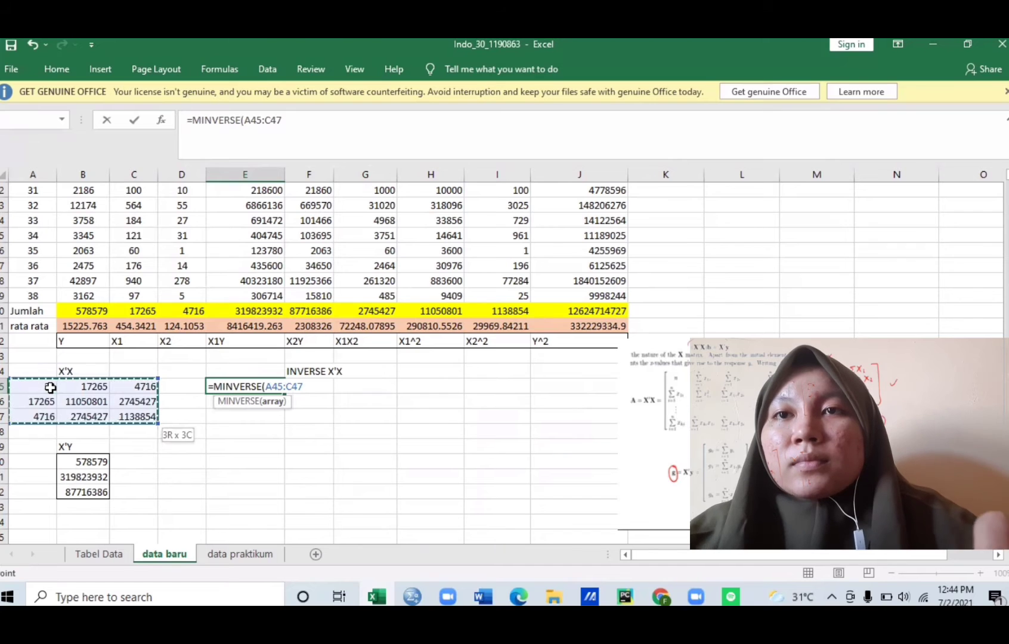
type(")")
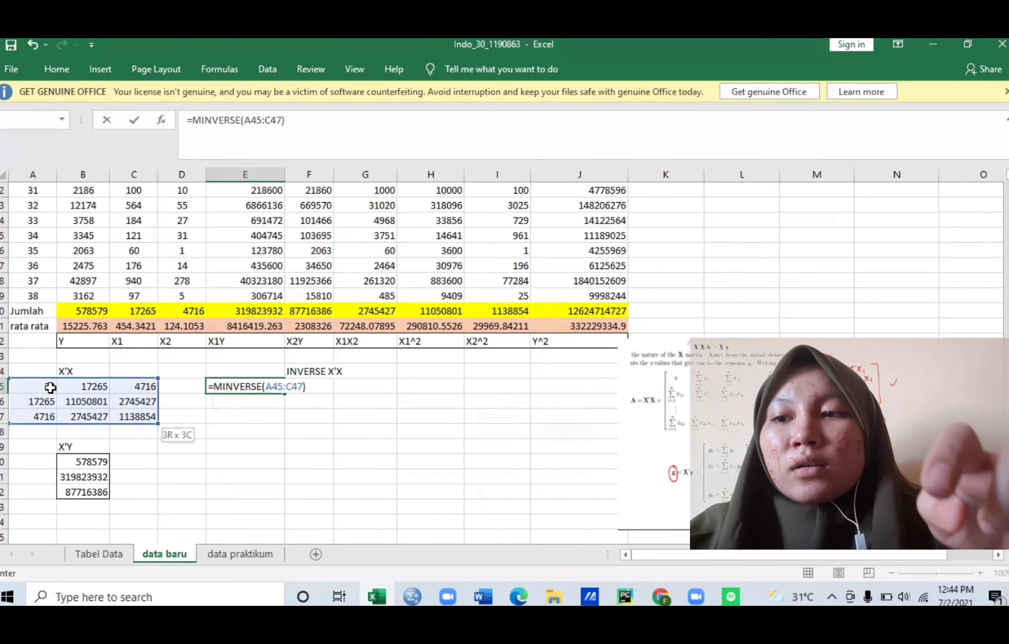
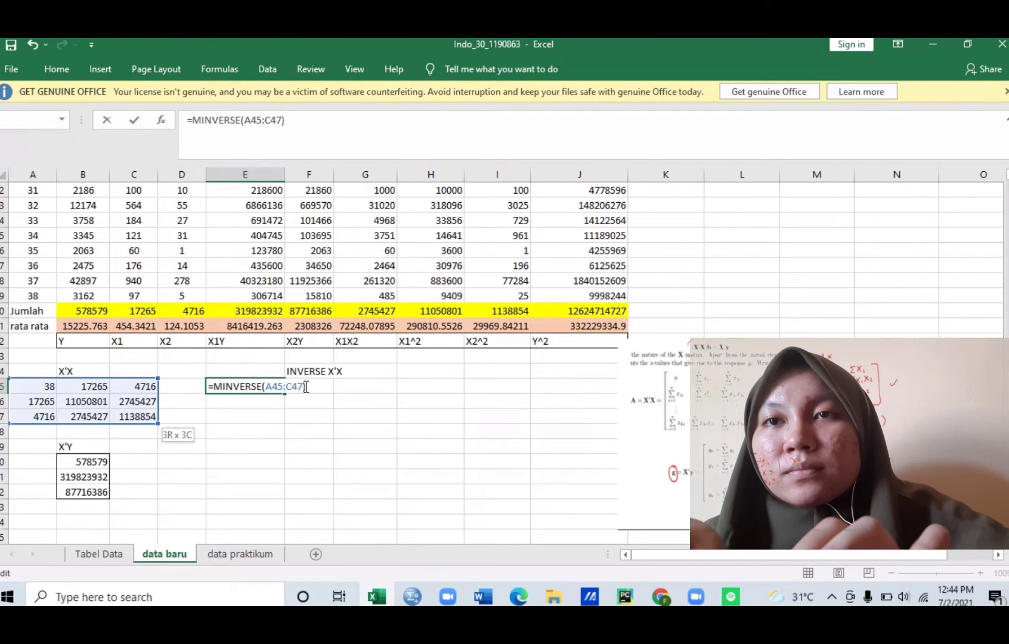
- Clear the MINVERSE formula from E45
left_click_drag(306, 387, 208, 387)
key("BackSpace")
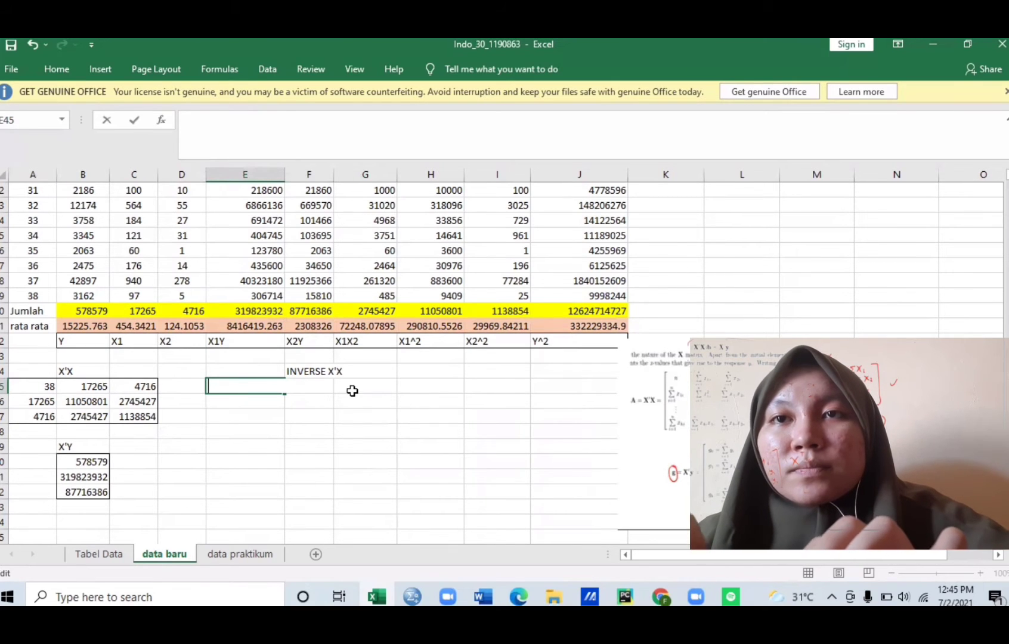
left_click(353, 392)
- Invert the X'X matrix by entering =MINVERSE(A45:C47) as an array formula across the range E45:G47
left_click(236, 388)
key("shift+Right")
key("shift+Right")
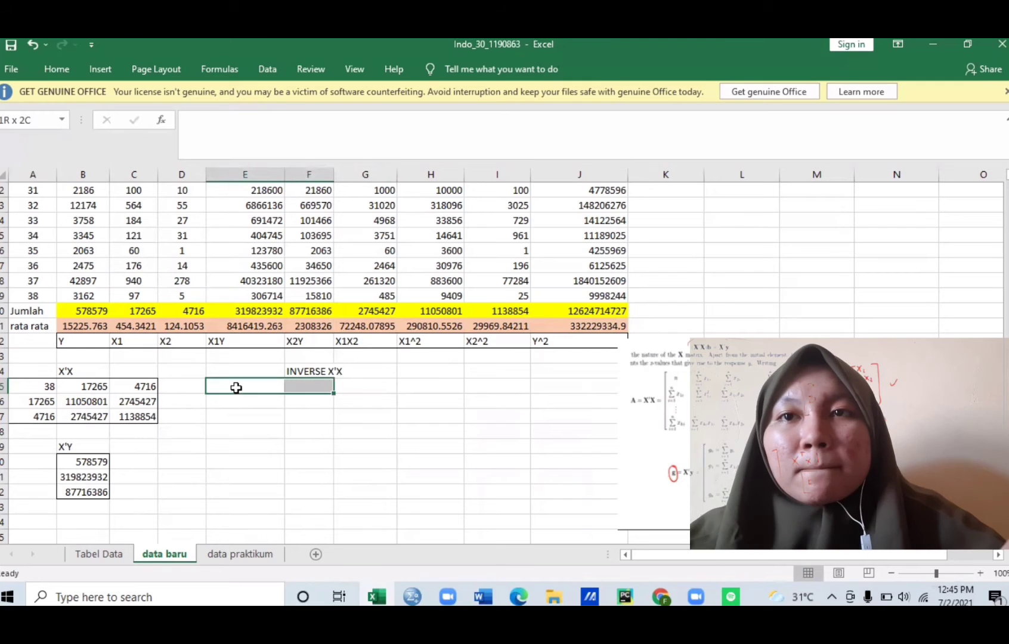
key("shift+Down")
key("shift+Down")
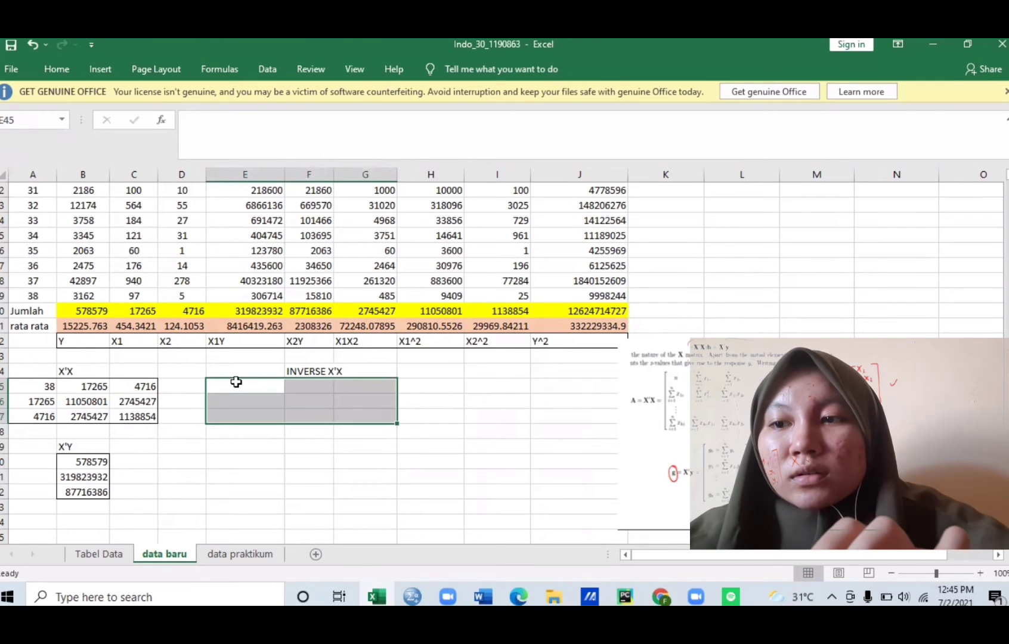
type("=")
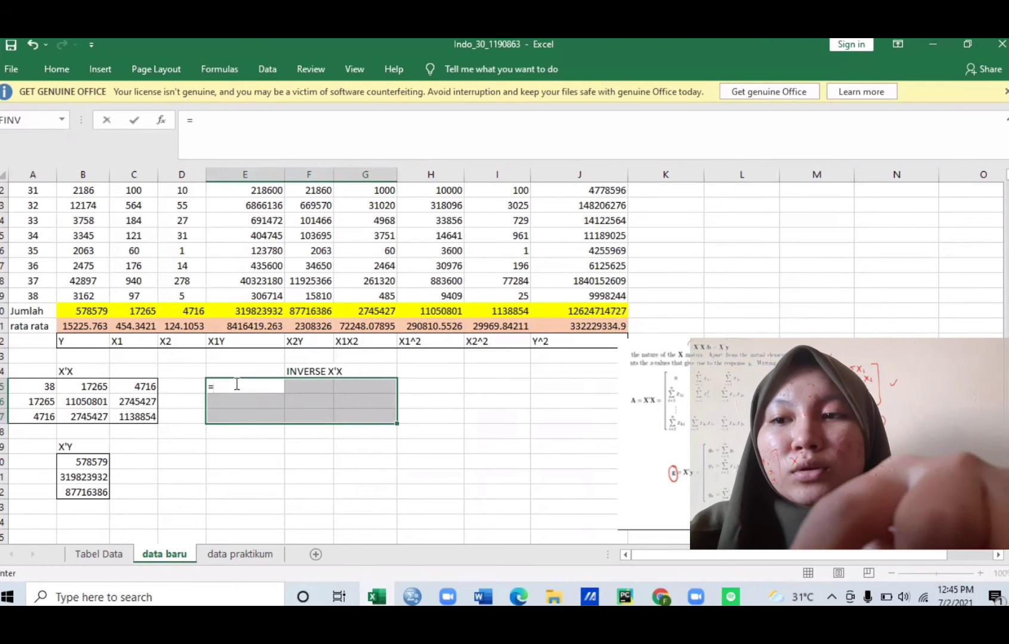
type("MINVE")
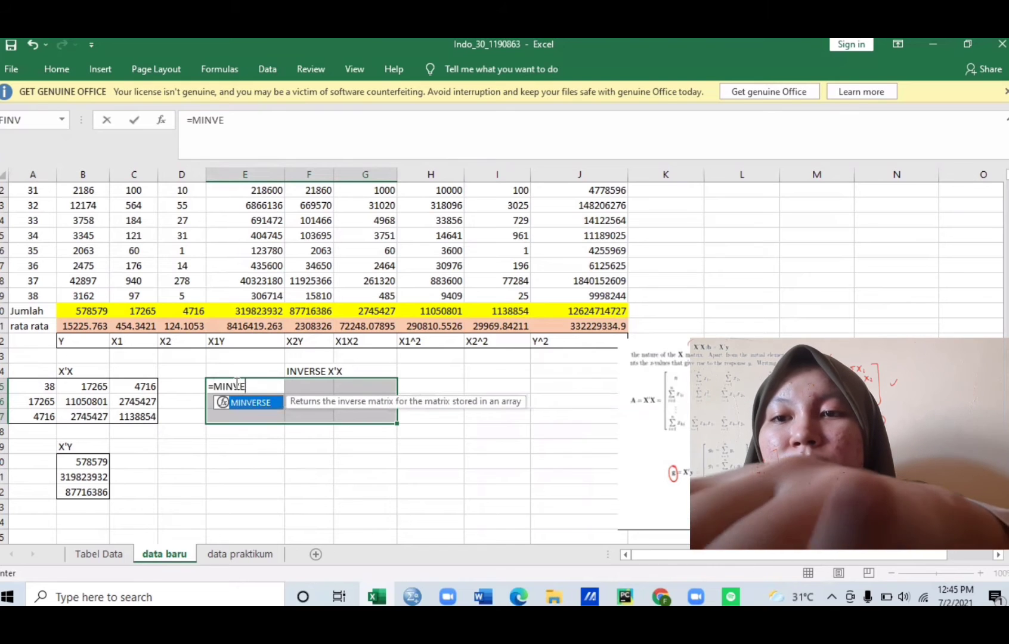
type("RSE(")
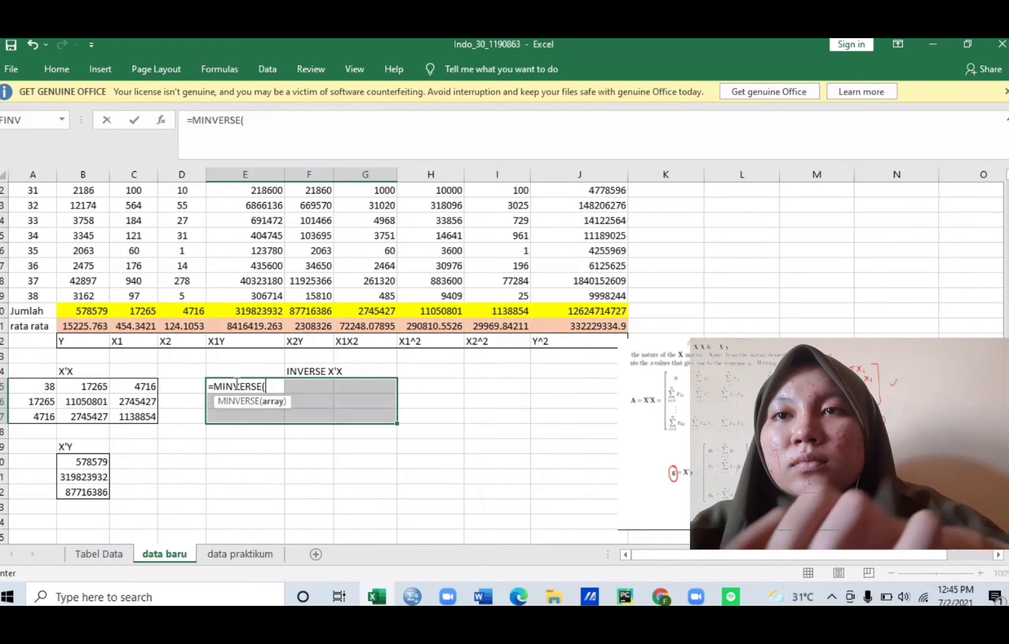
left_click(50, 387)
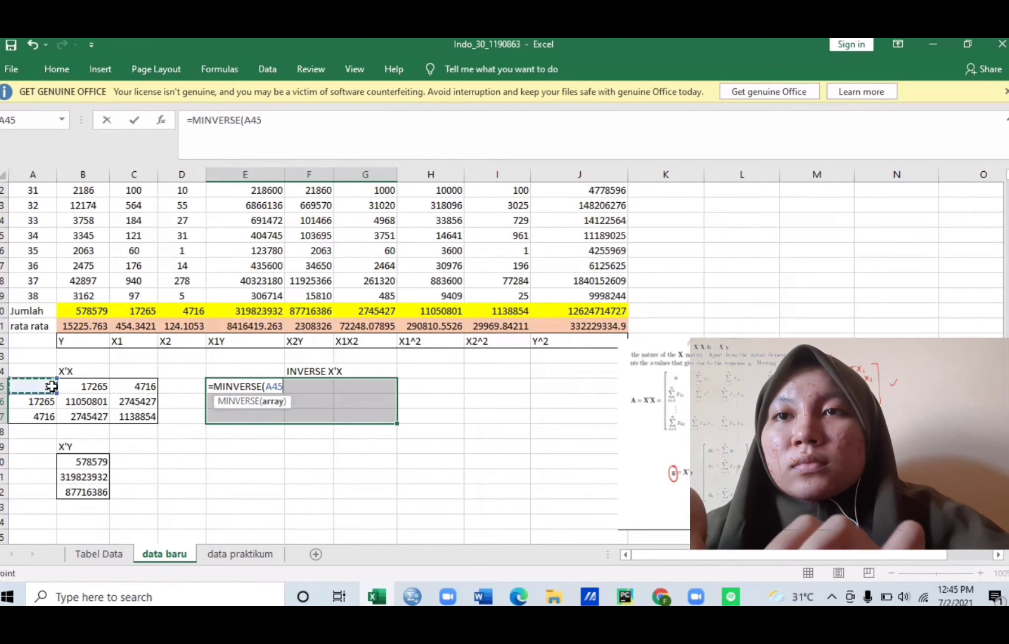
key("shift+Right")
key("shift+Right")
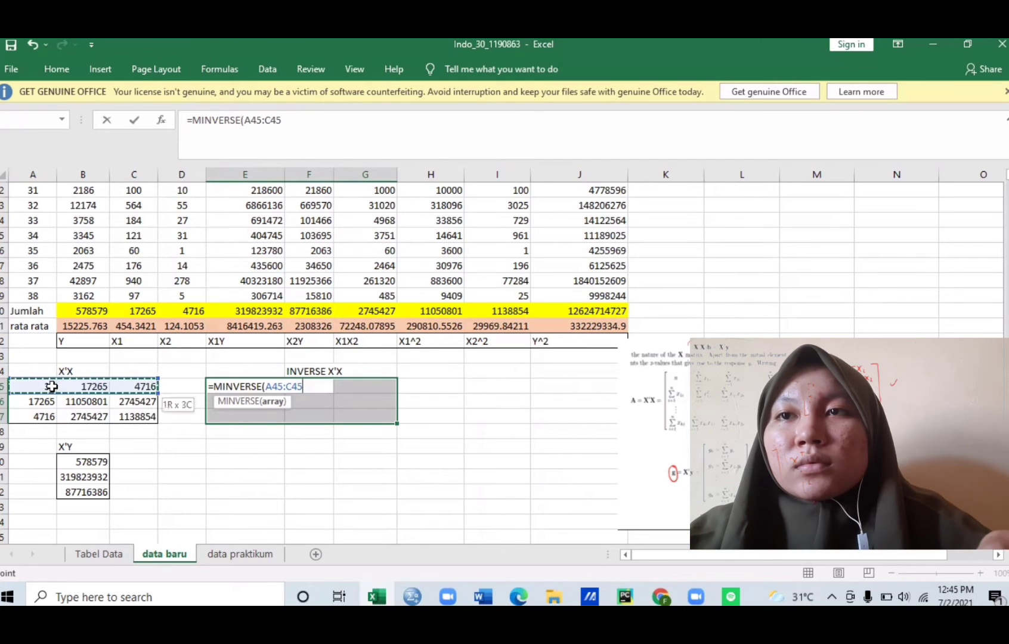
key("shift+Down")
key("shift+Down")
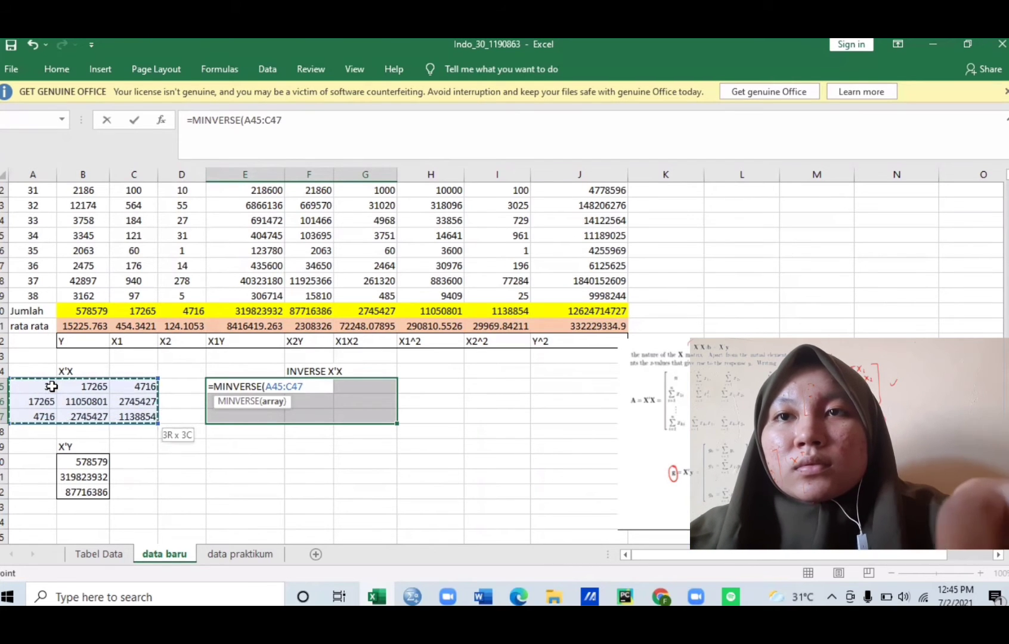
type(")")
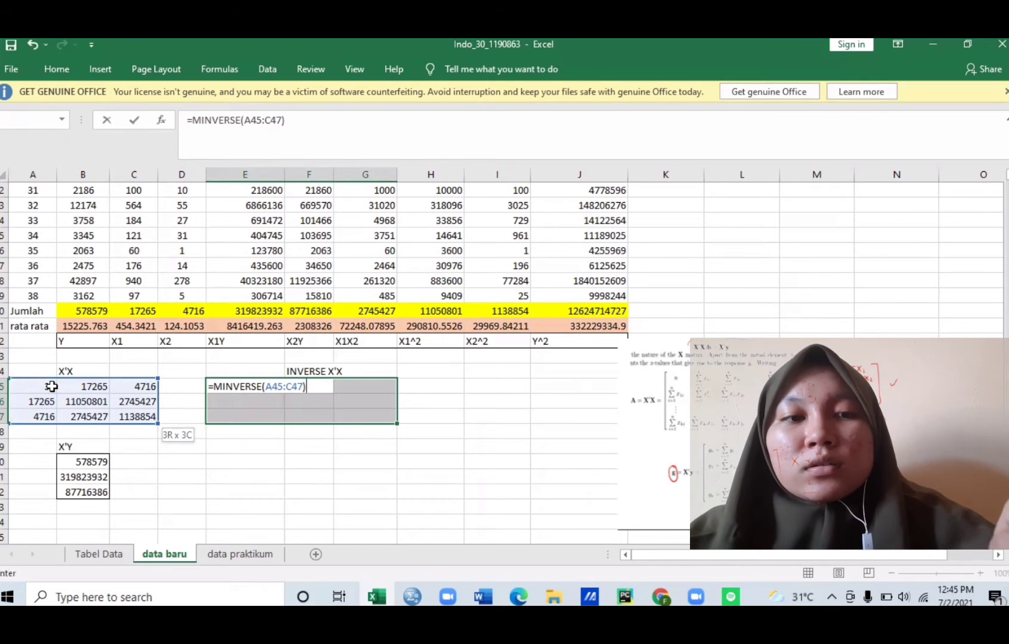
key("ctrl+shift+Return")
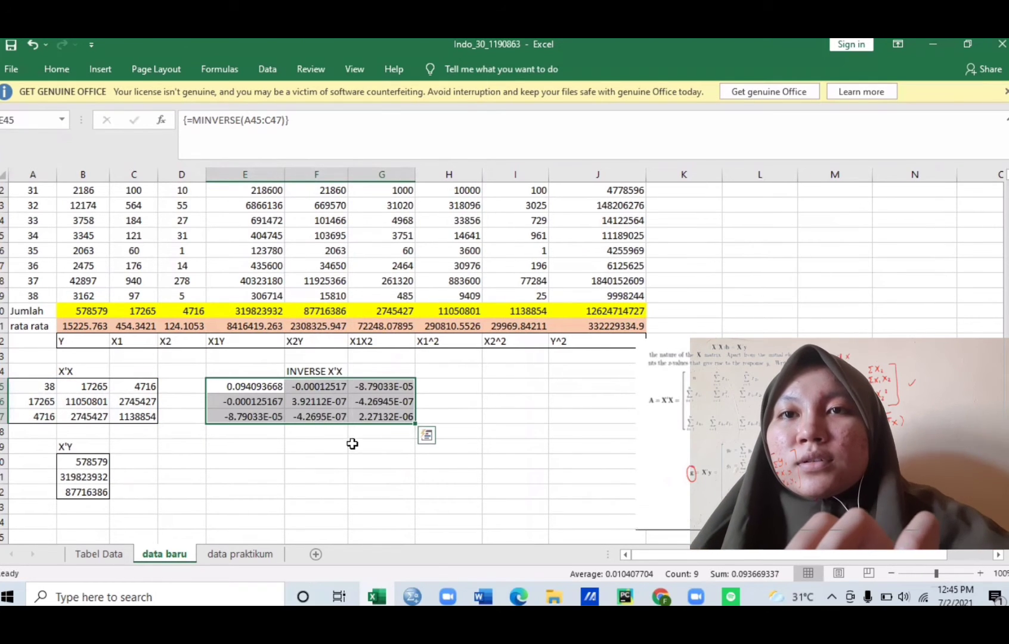
left_click(271, 447)
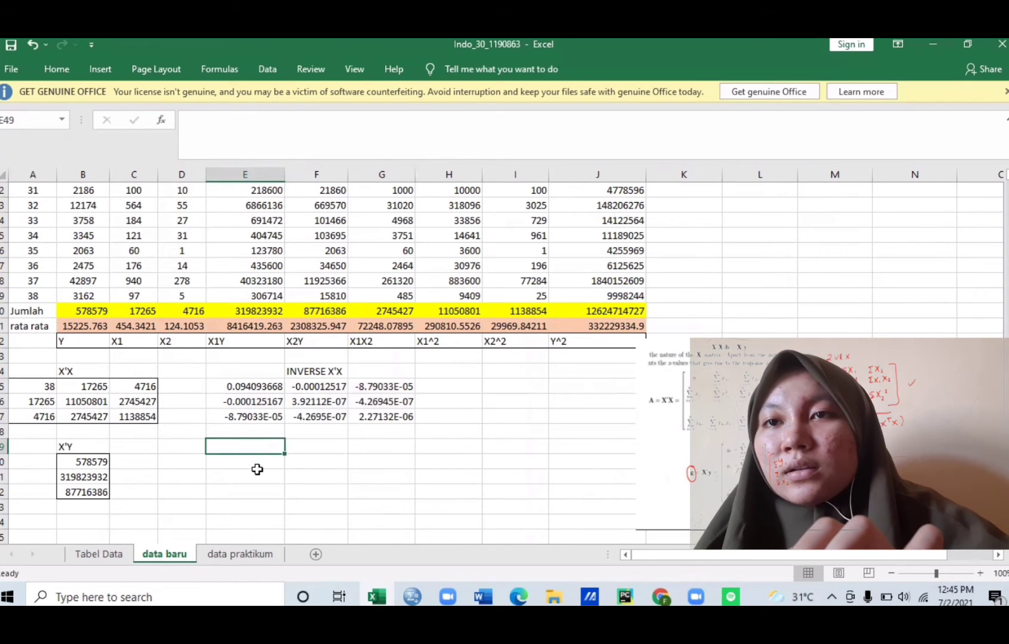
left_click(257, 469)
left_click(258, 446)
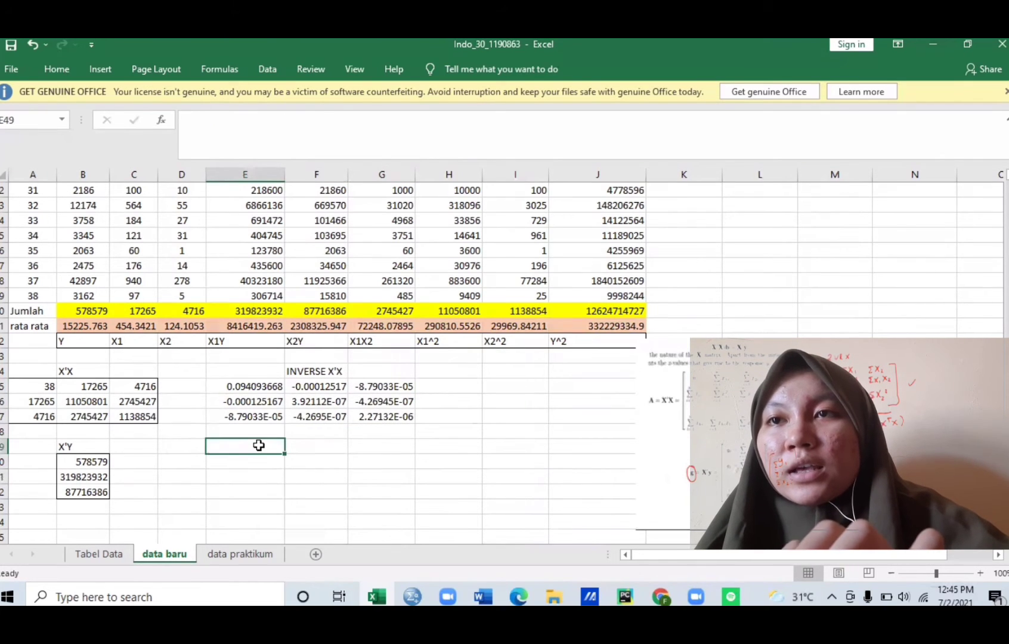
- Select the inverse matrix range E45:G47 and bring up the cell formatting options
left_click(255, 388)
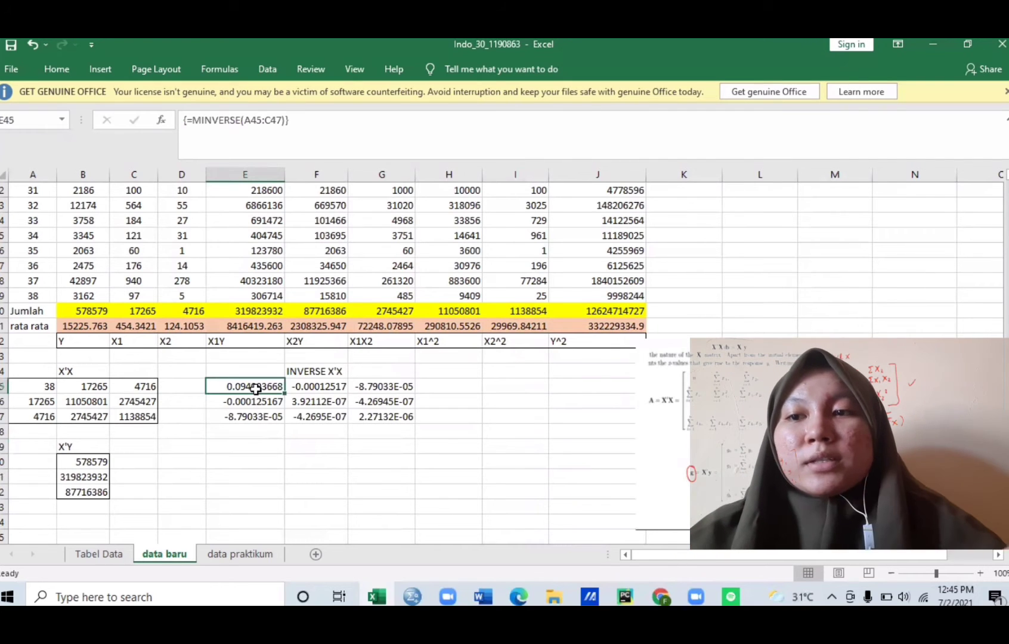
key("shift+Right")
key("shift+Right")
key("shift+Down")
key("shift+Down")
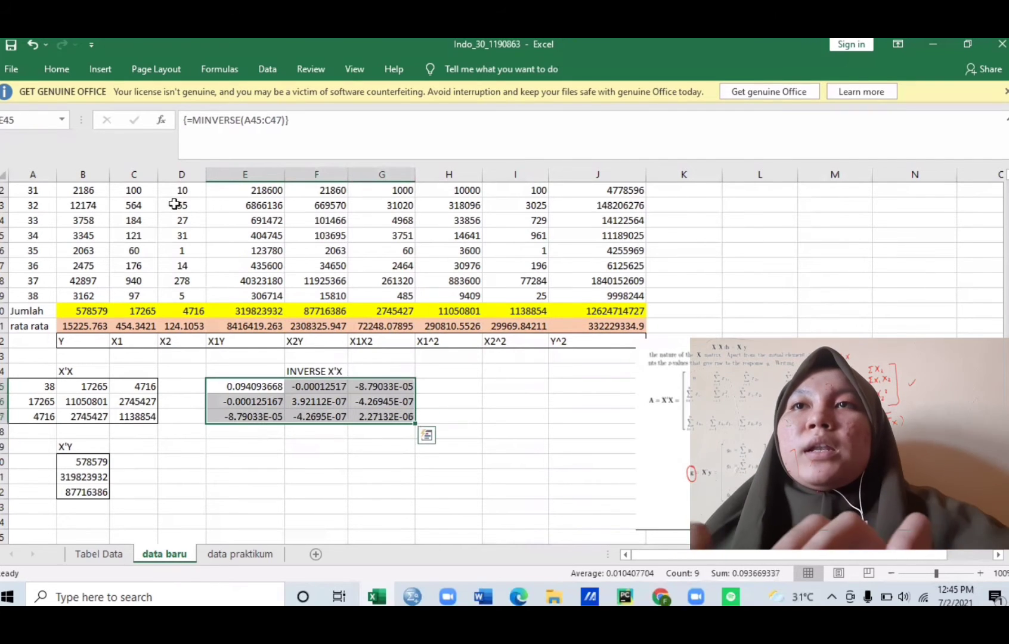
left_click(65, 64)
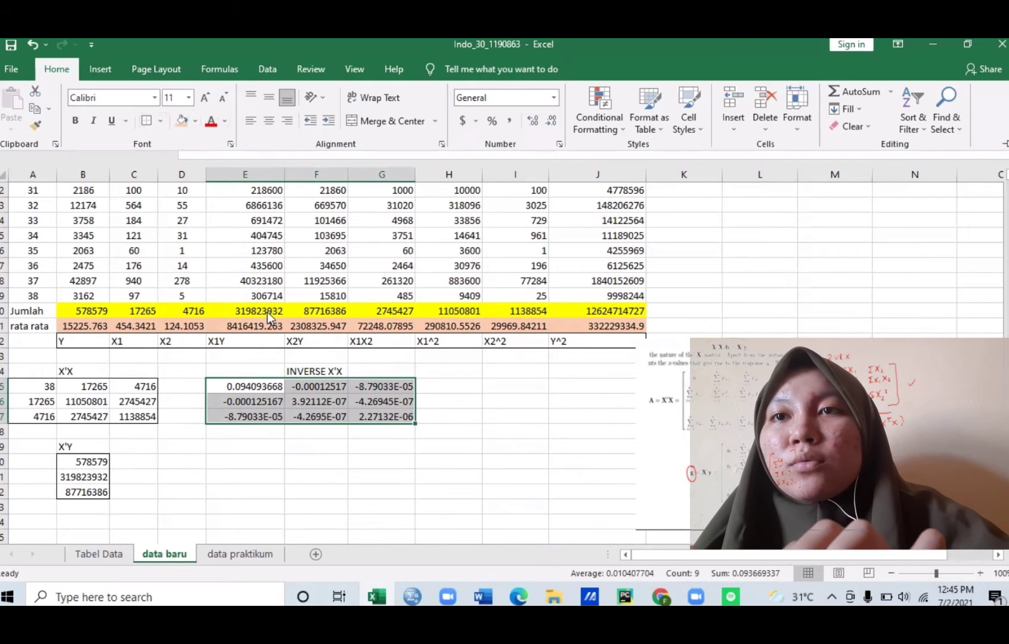
- Multiply the inverse X'X matrix by X'Y in E50:E52 using the array formula =MMULT(E45:G47,B50:B52)
left_click(267, 456)
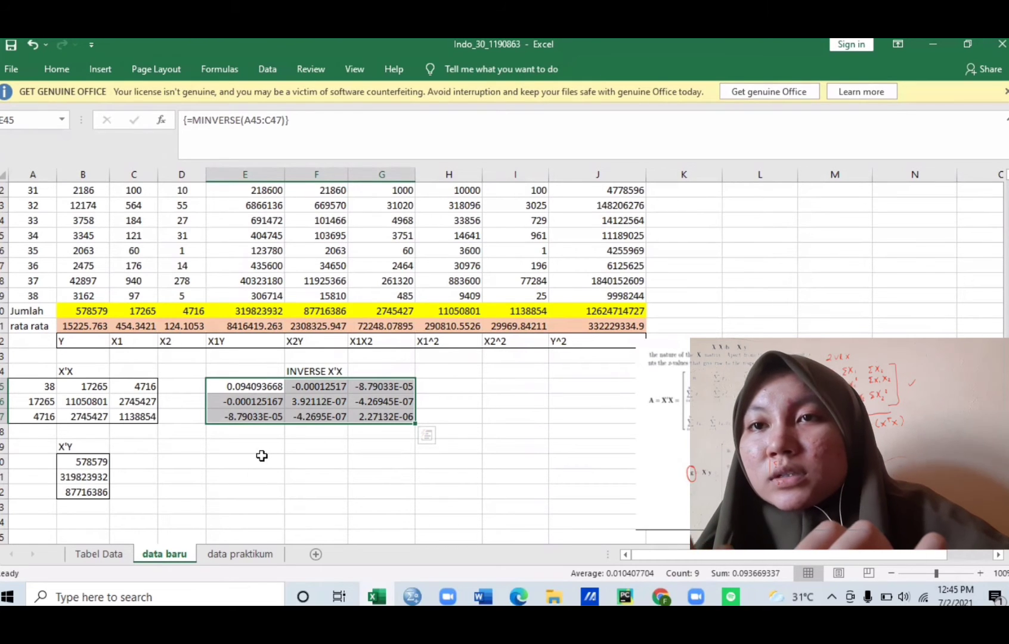
left_click(255, 462)
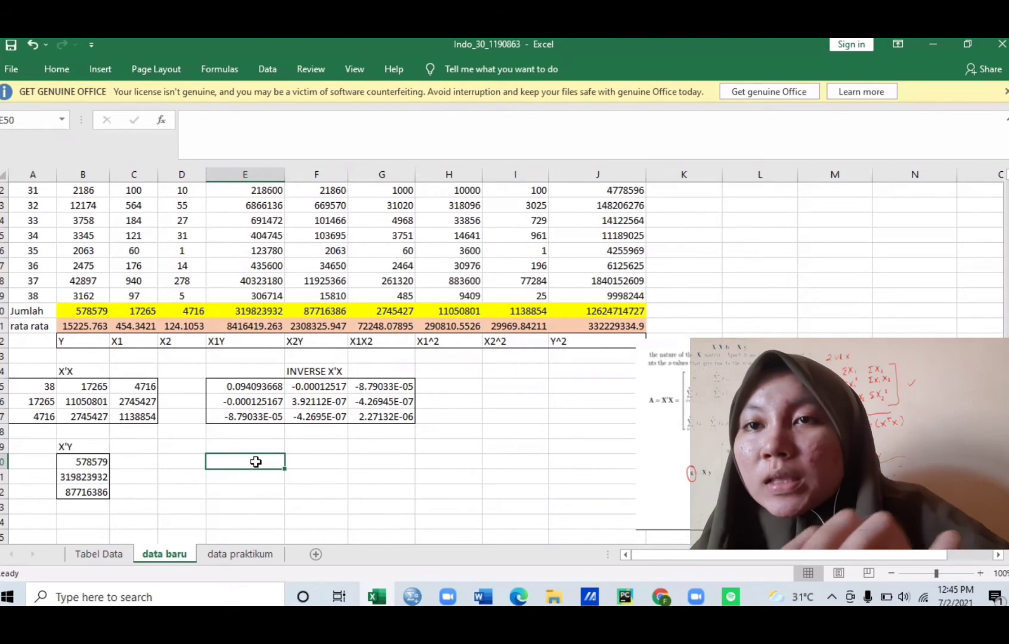
key("shift+Down")
key("shift+Down")
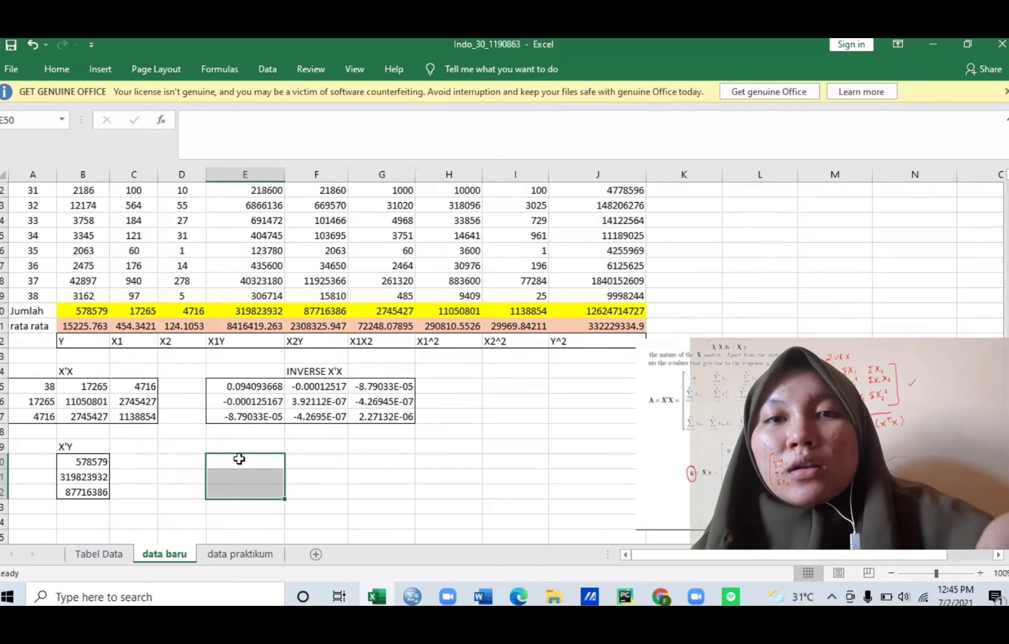
type("=MMUL")
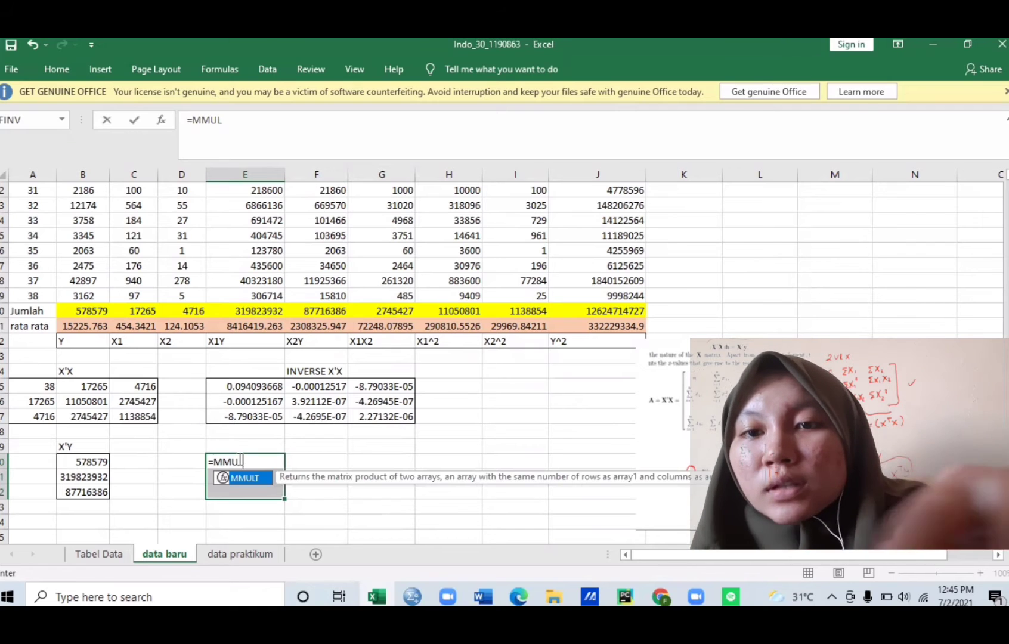
type("T")
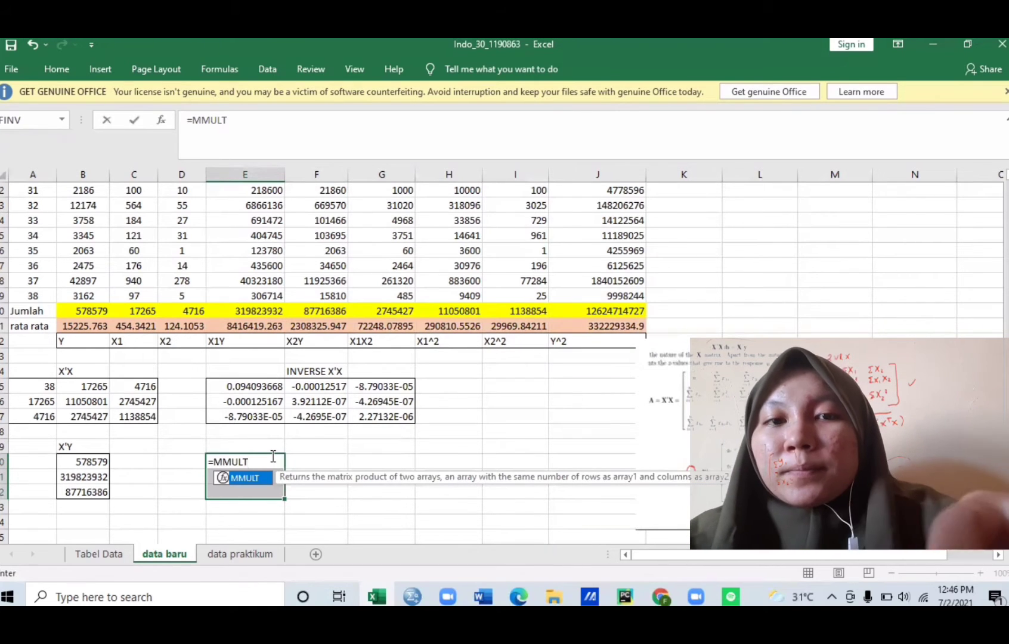
type("(")
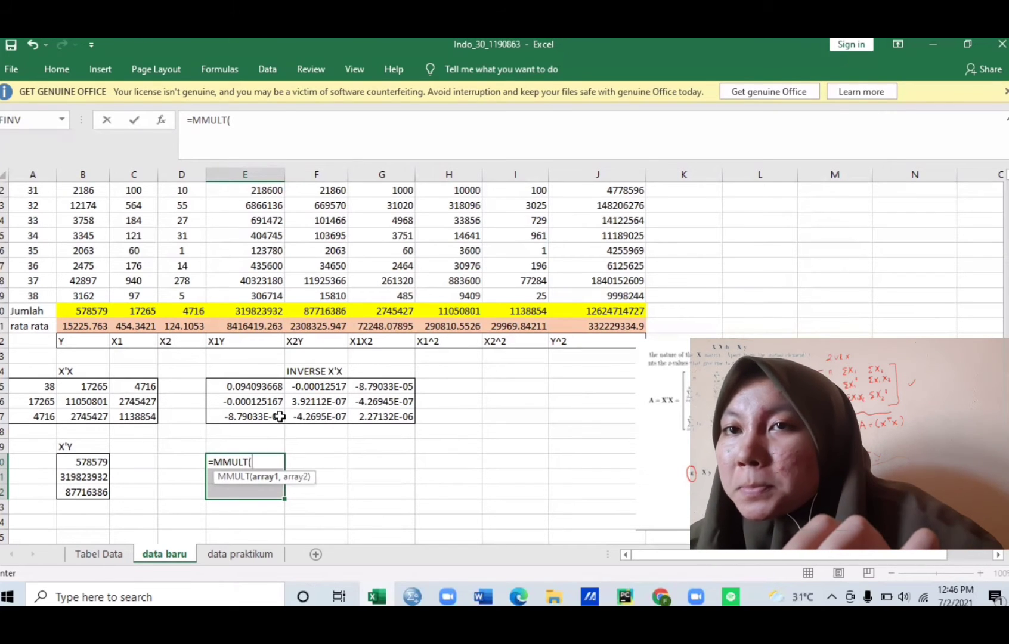
left_click_drag(270, 386, 412, 417)
type(",")
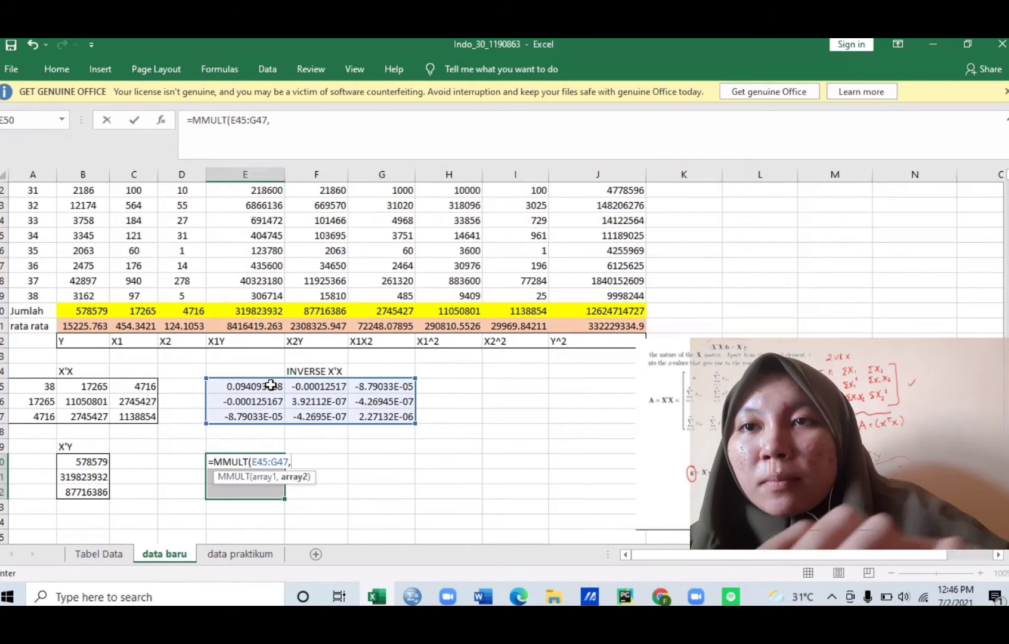
left_click(90, 460)
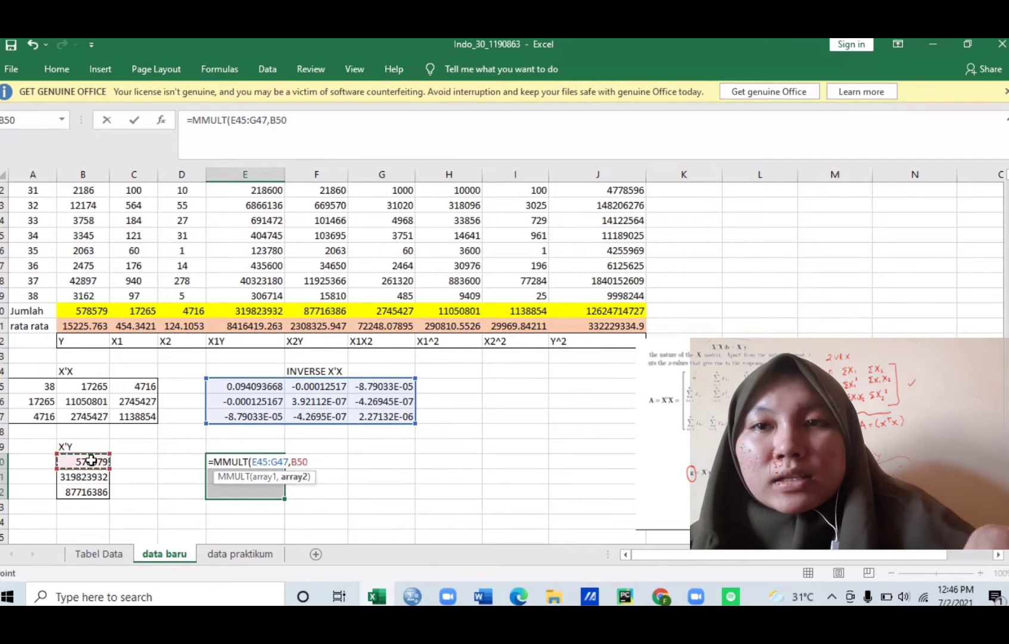
key("shift+Down")
key("shift+Down")
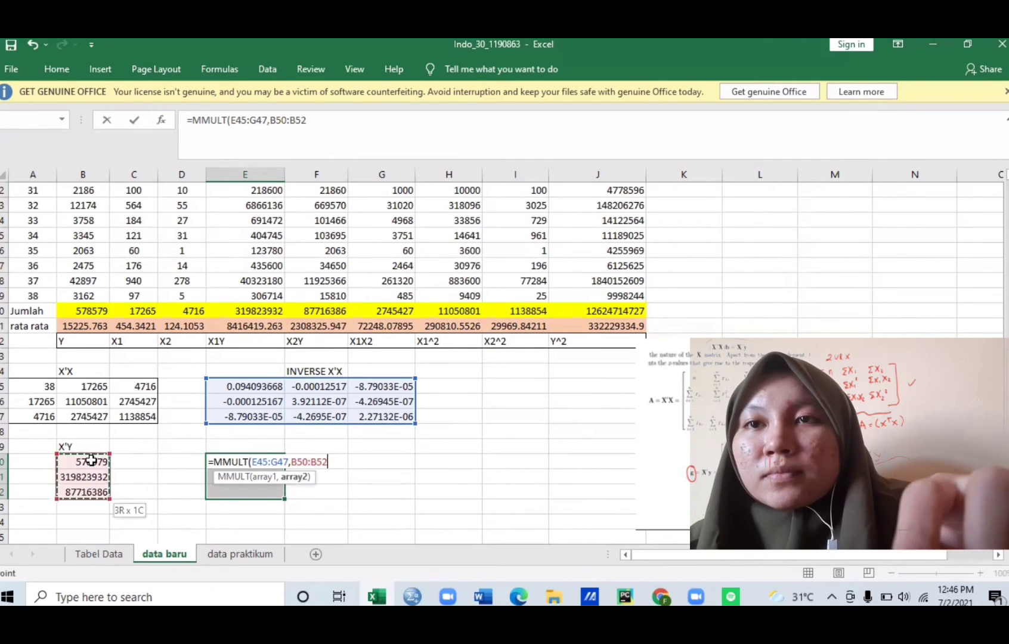
type(")")
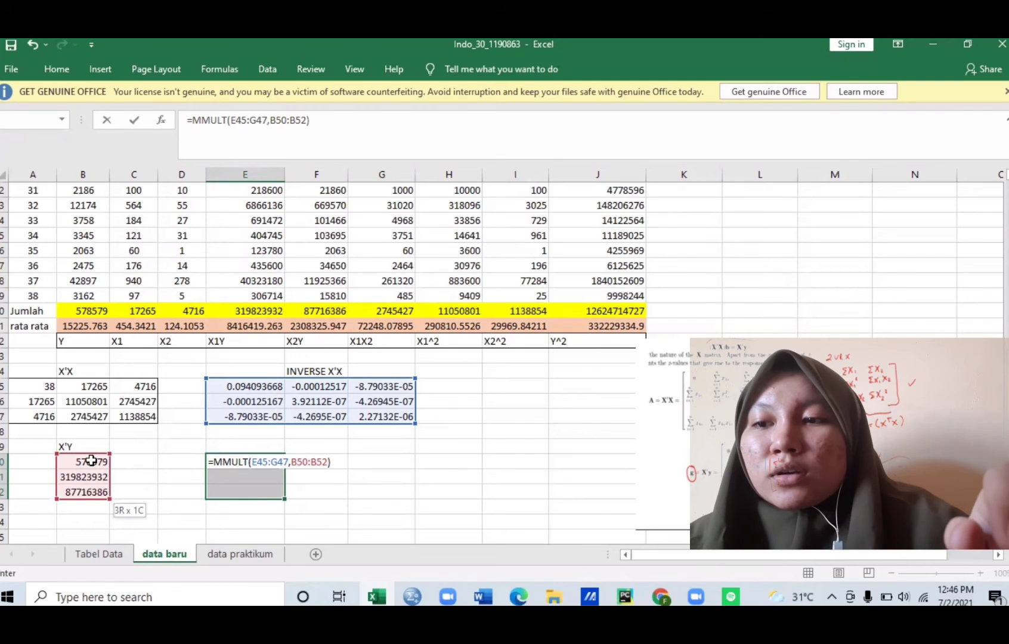
key("ctrl+shift+Return")
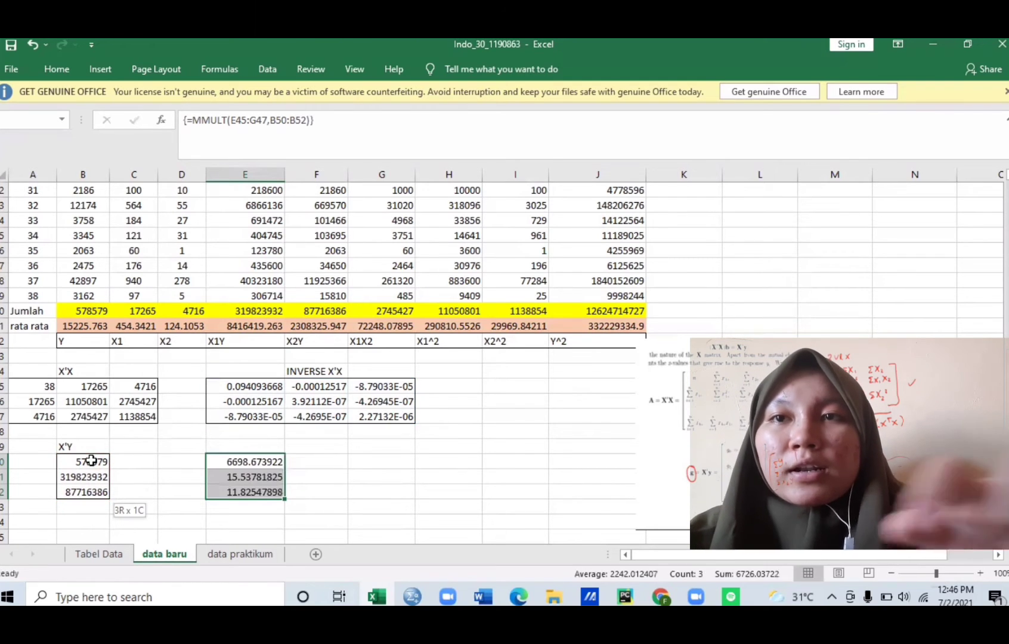
- Label the three matrix product results b0, b1 and b2 in cells F50 to F52
left_click(304, 463)
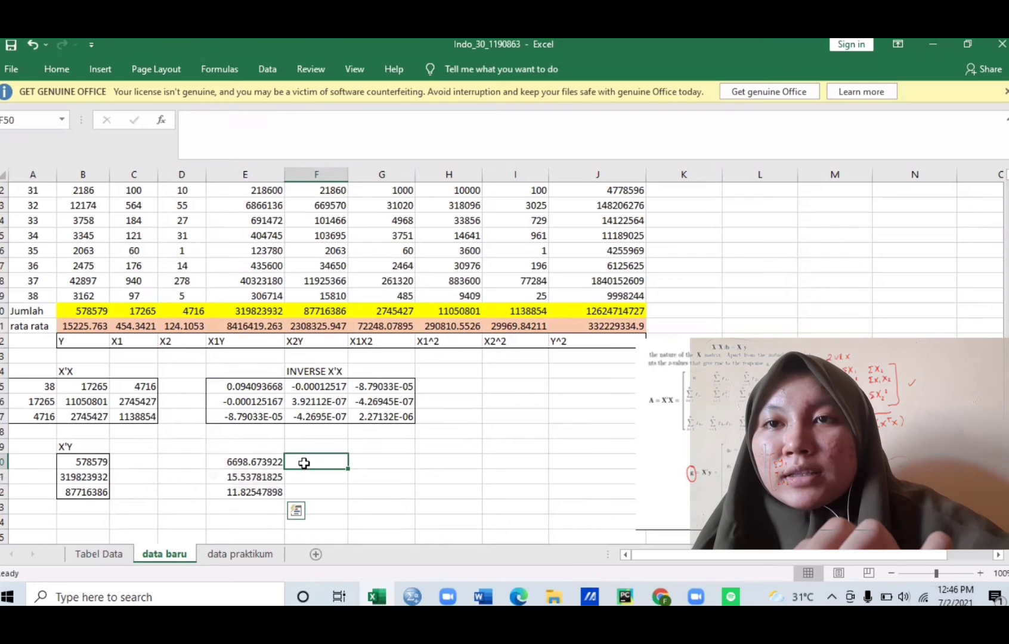
type("b0")
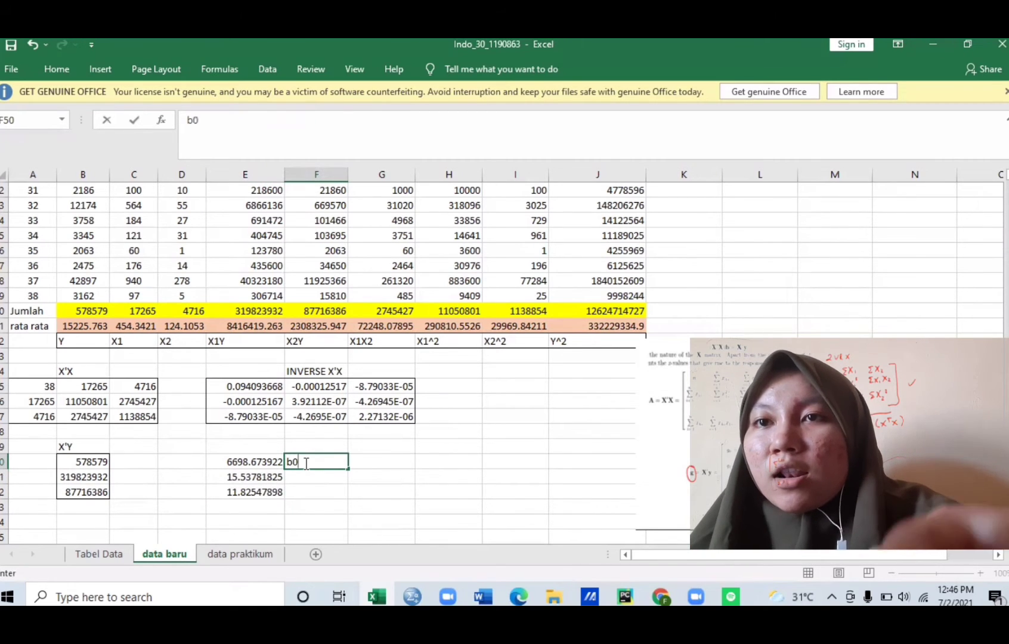
key("Return")
type("b1")
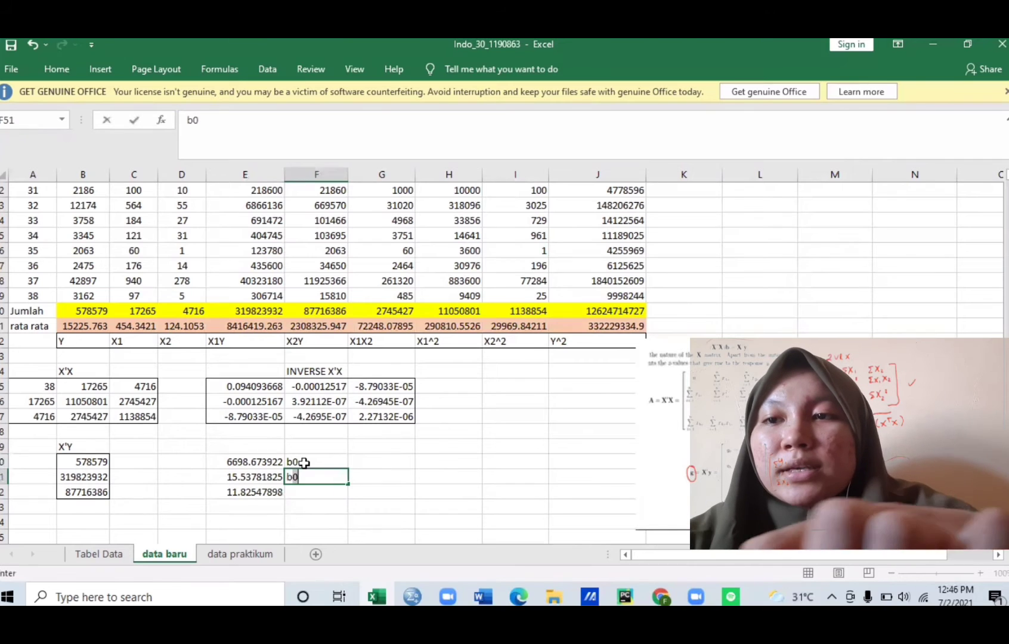
key("Return")
type("b2")
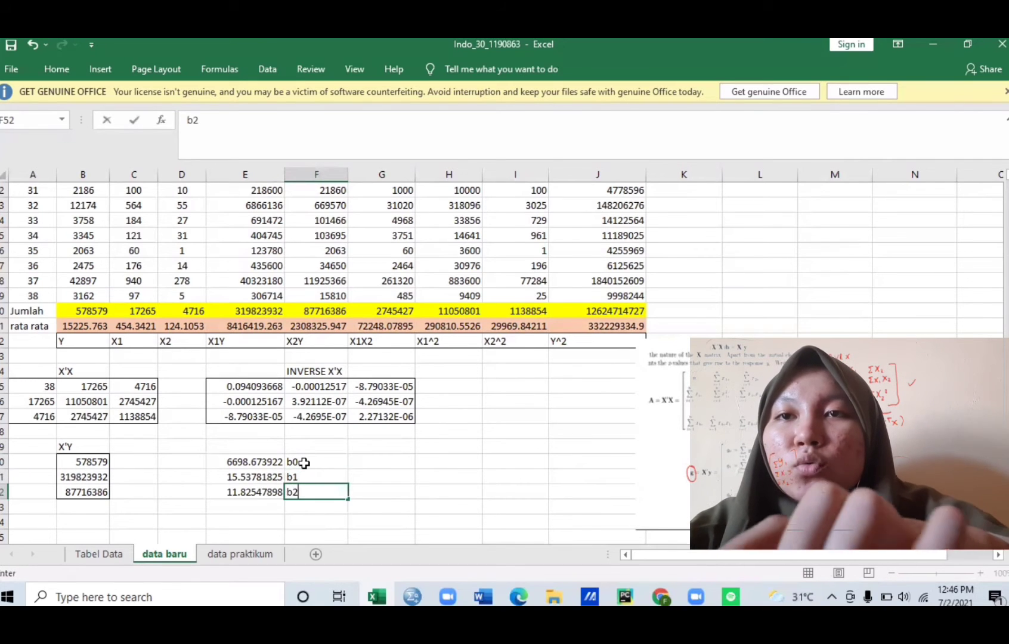
- Fill the coefficient cells E50:E52 with a grey background colour
left_click(234, 460)
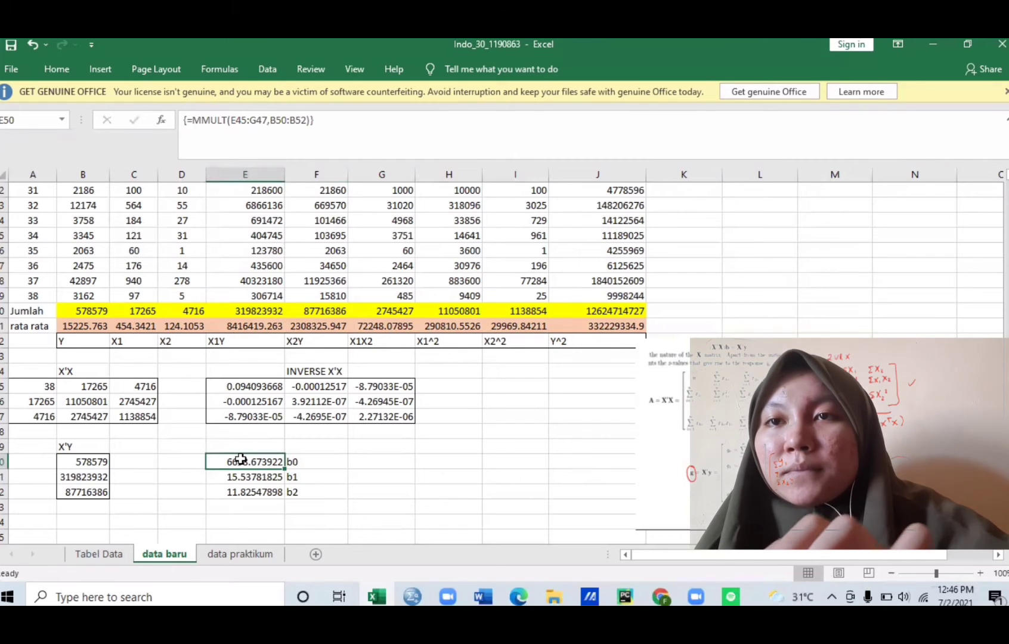
left_click_drag(241, 457, 241, 492)
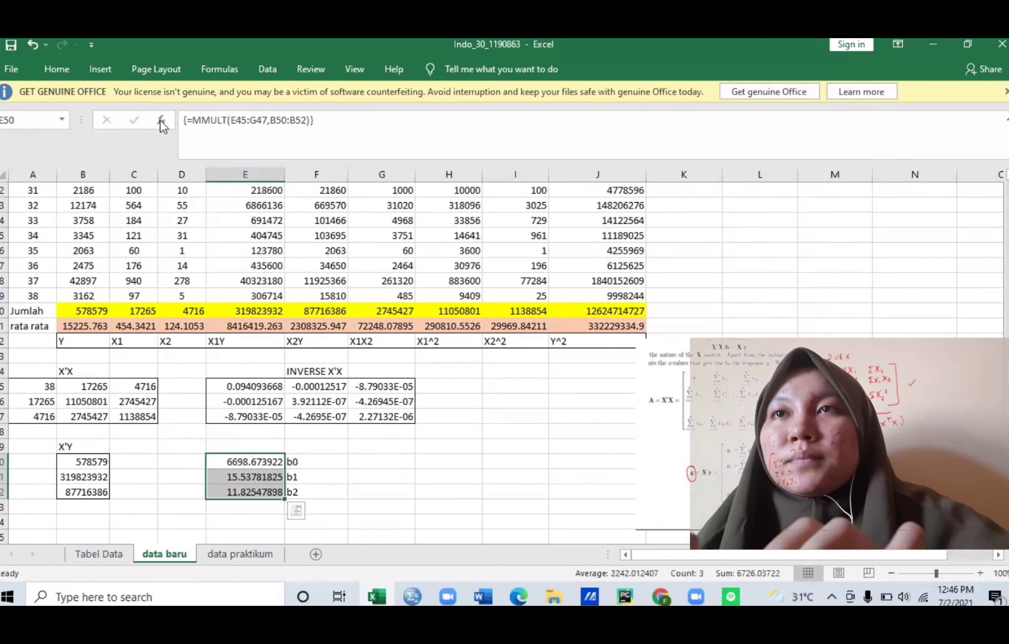
left_click(62, 67)
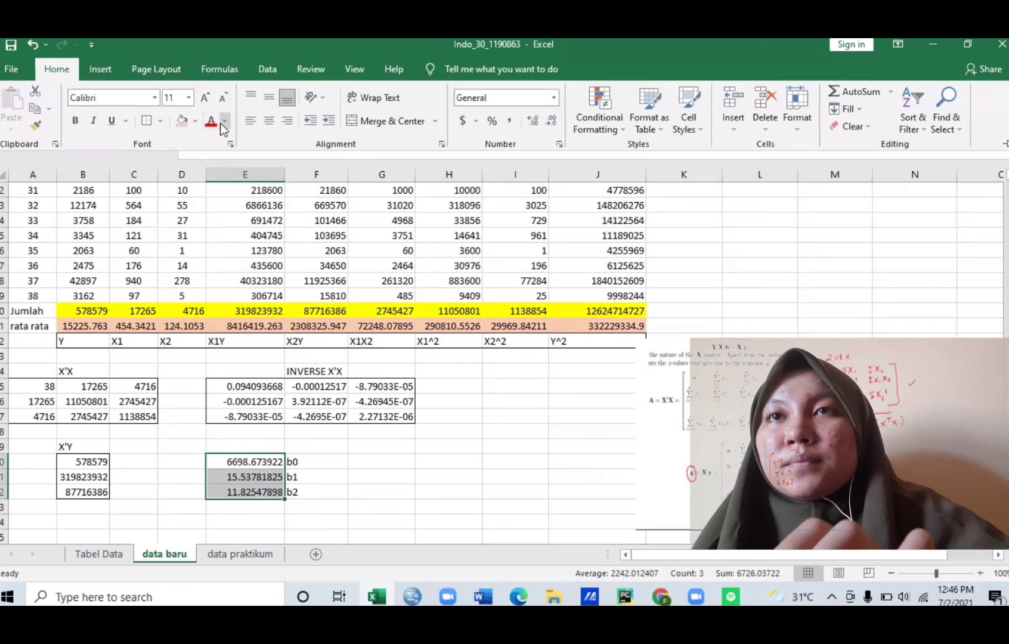
left_click(194, 121)
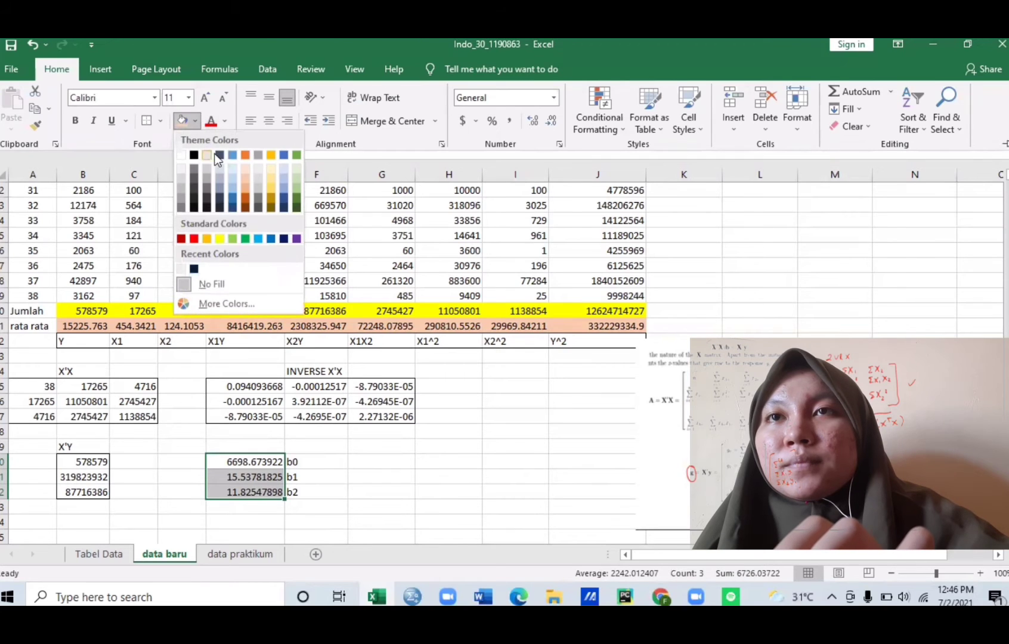
left_click(262, 189)
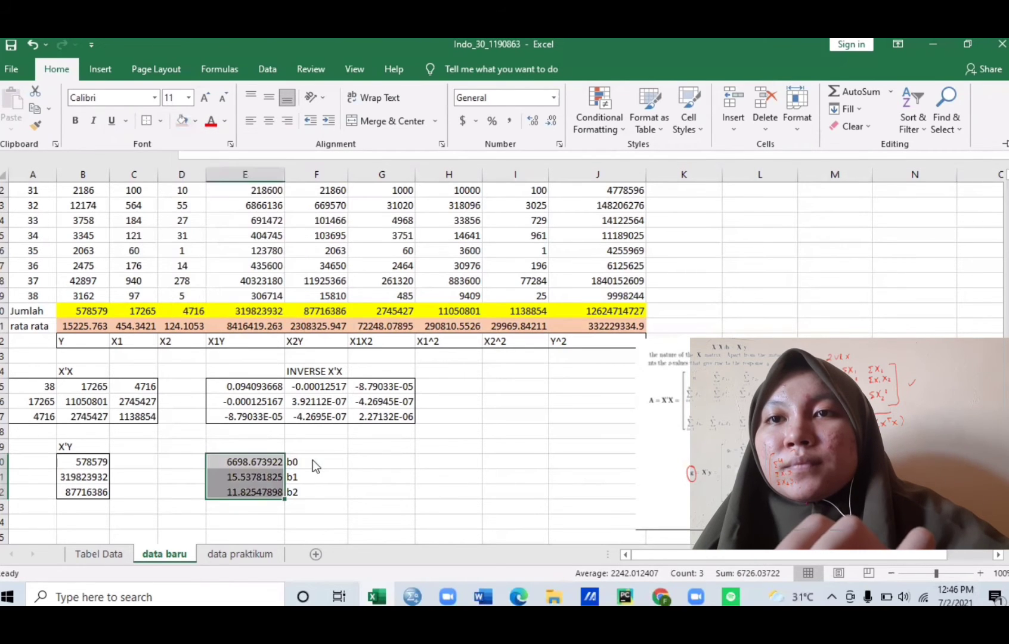
left_click(312, 459)
left_click(303, 463)
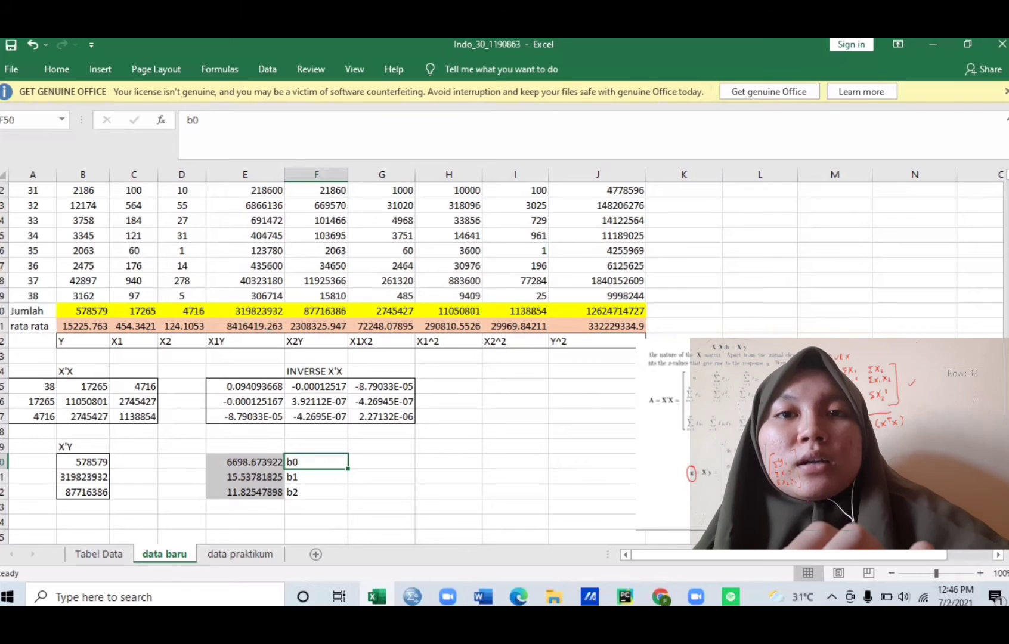
- Move the regression equation picture from below the matrices to the upper rows of the data table, over columns H to J
scroll(451, 467, "down", 3)
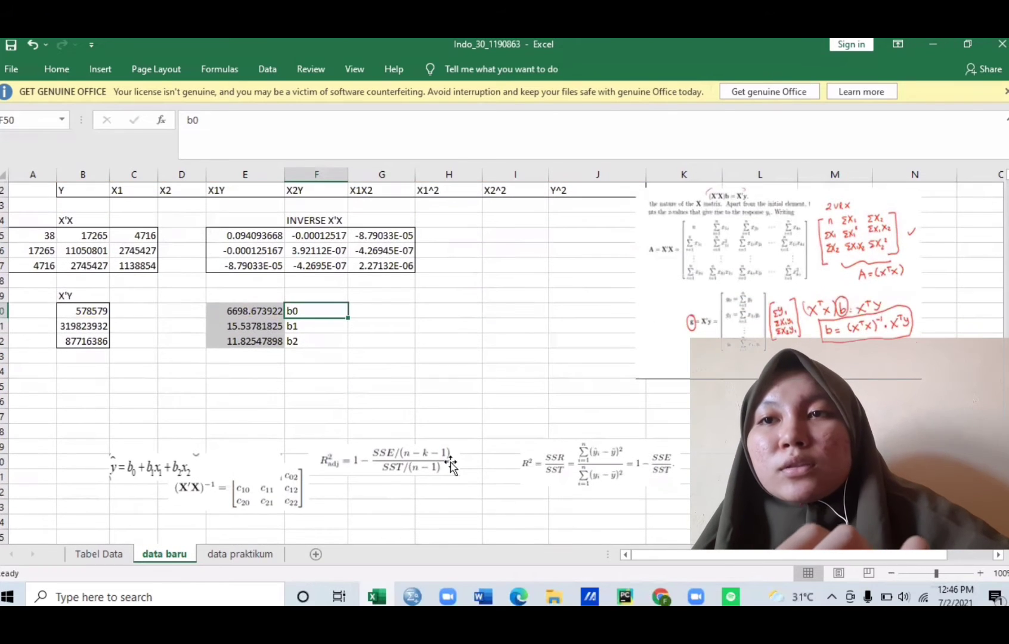
left_click_drag(206, 468, 304, 370)
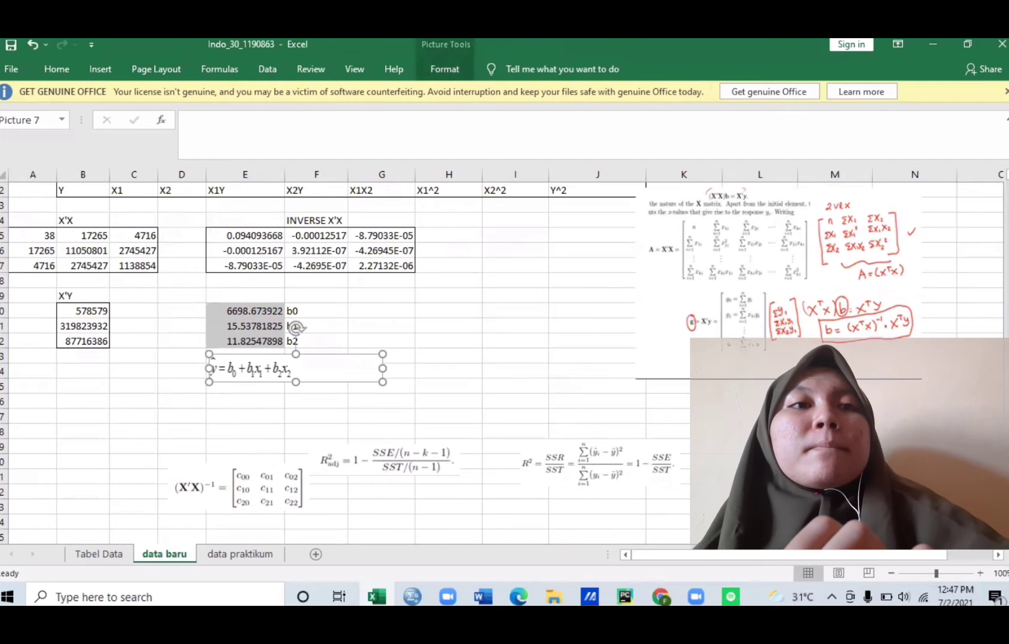
scroll(329, 474, "up", 2)
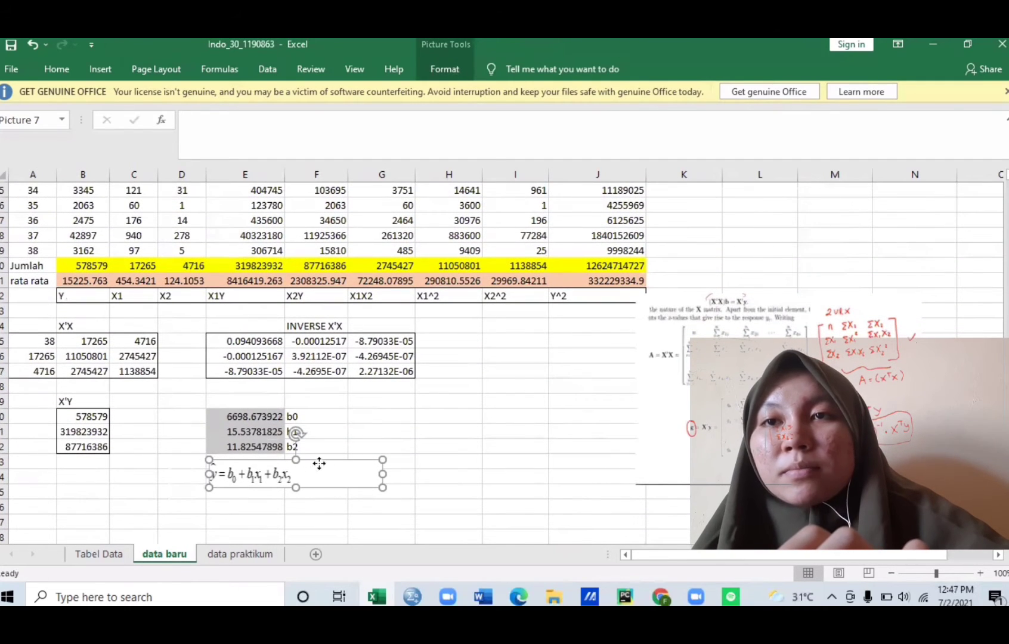
left_click_drag(319, 463, 480, 417)
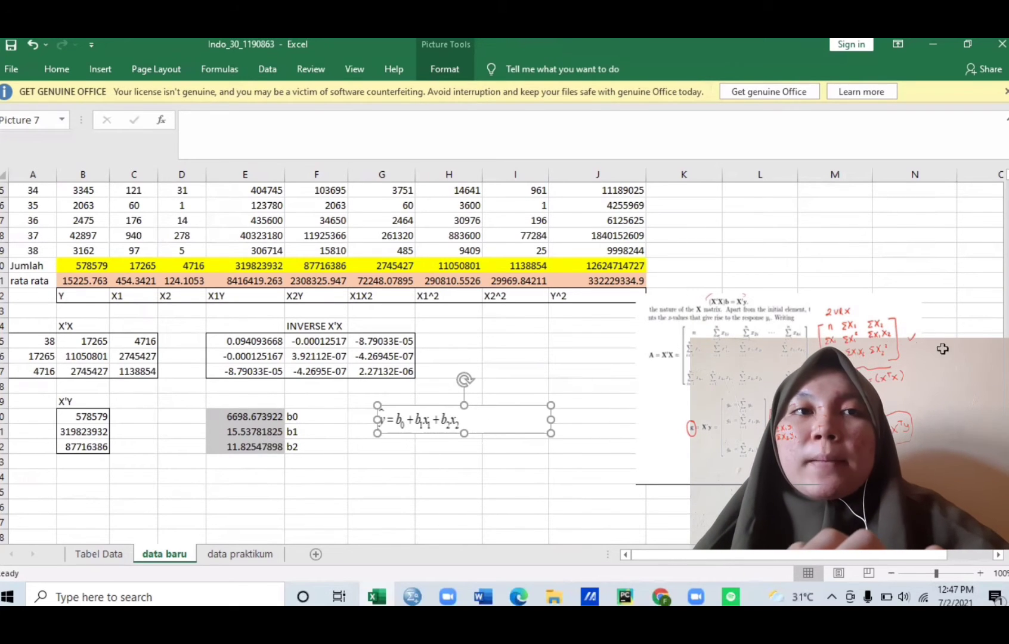
left_click_drag(525, 417, 672, 282)
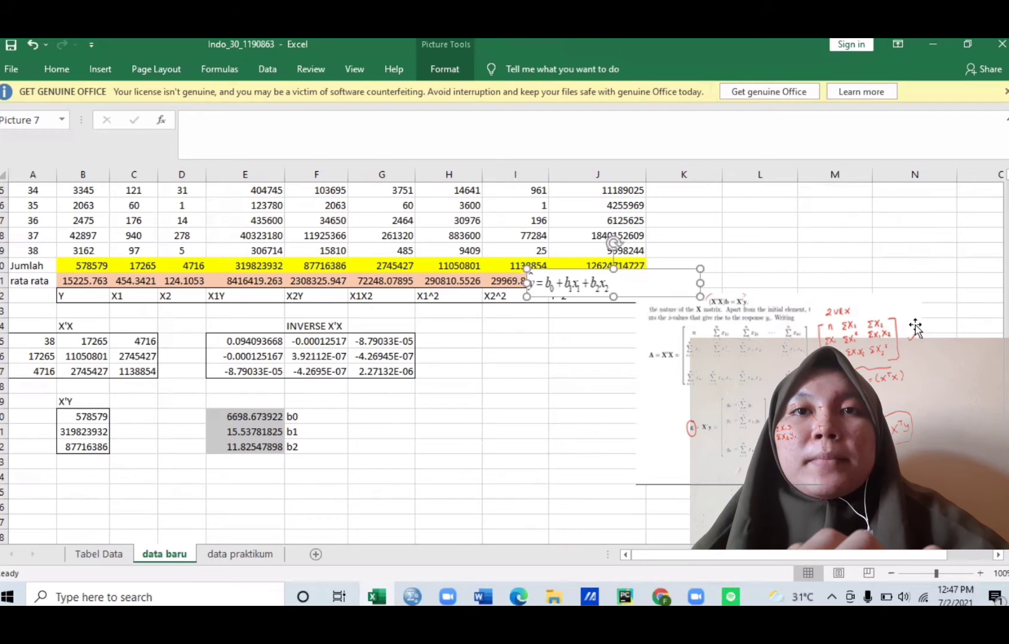
scroll(673, 377, "up", 2)
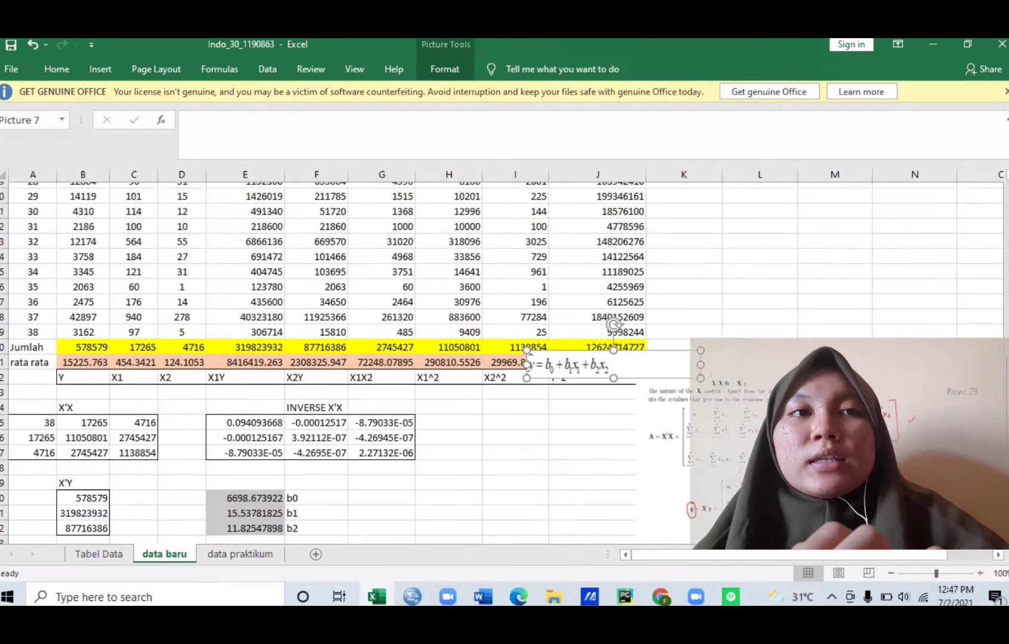
left_click_drag(673, 377, 806, 213)
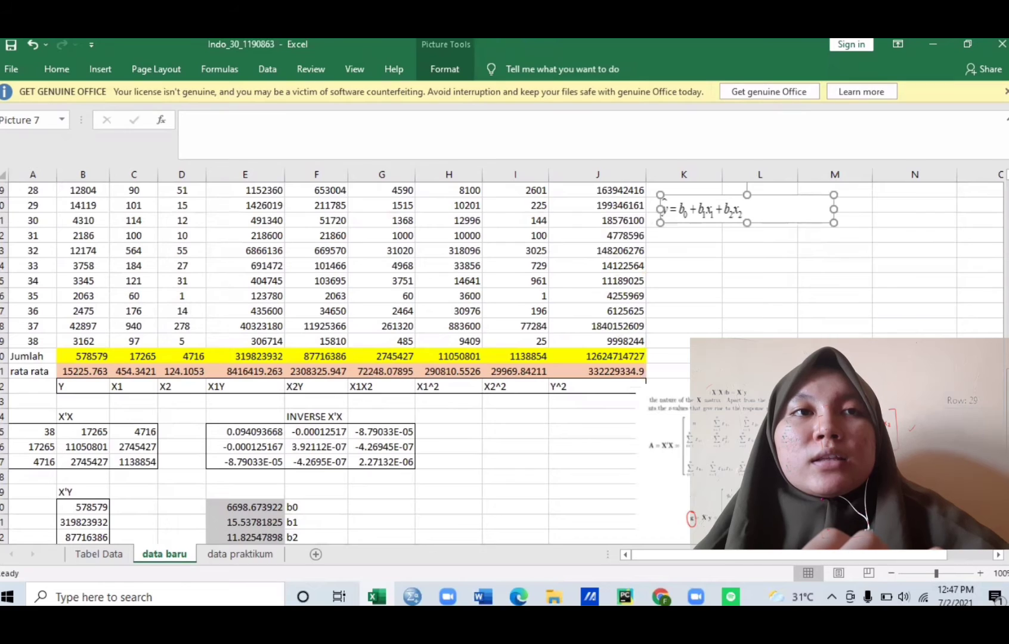
scroll(662, 197, "up", 9)
scroll(909, 304, "down", 4)
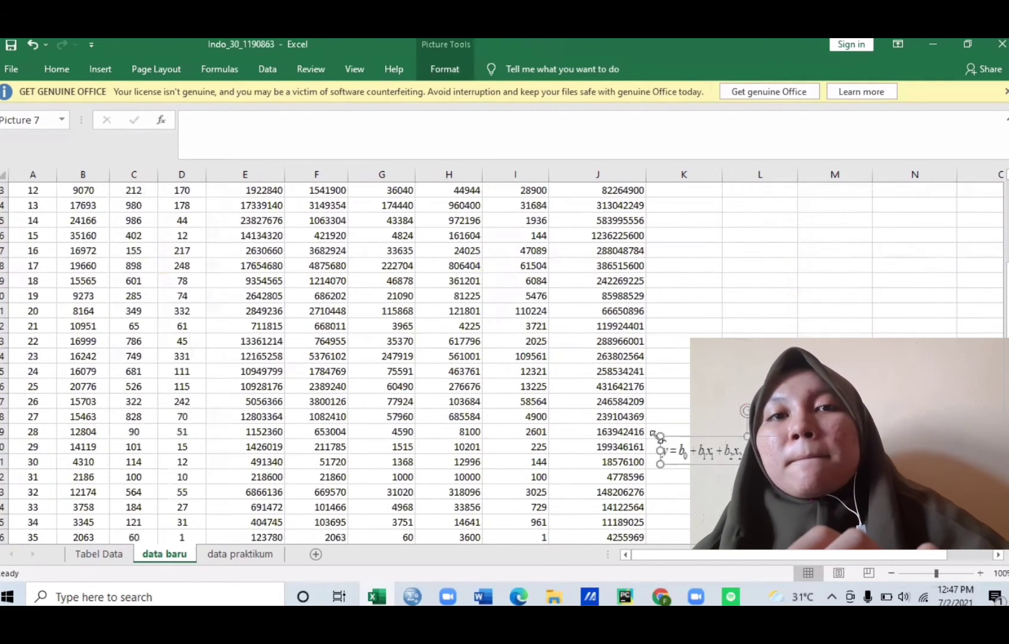
left_click_drag(687, 445, 505, 209)
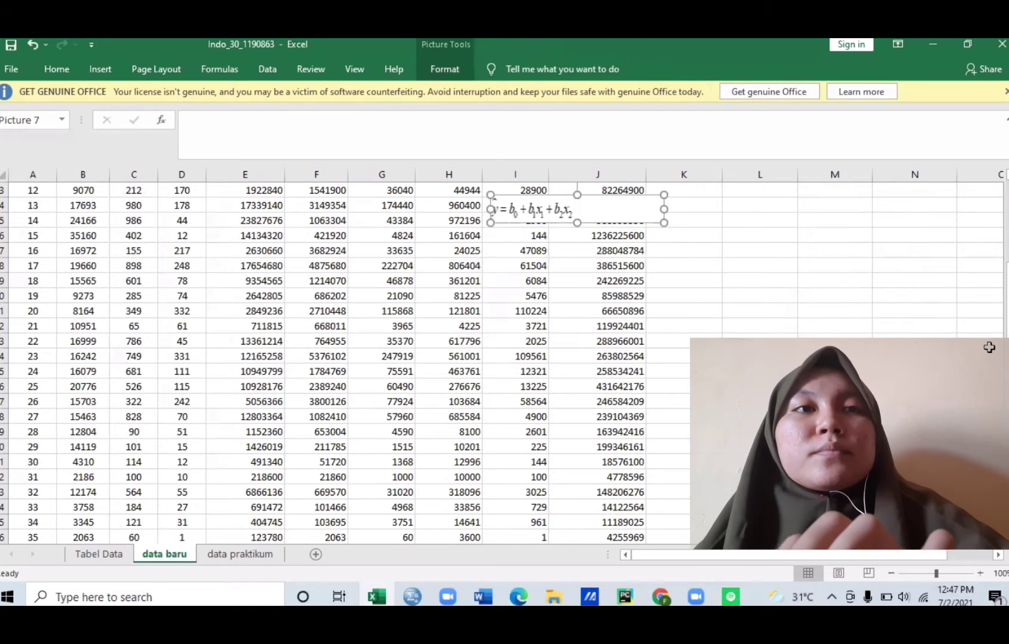
scroll(543, 365, "up", 4)
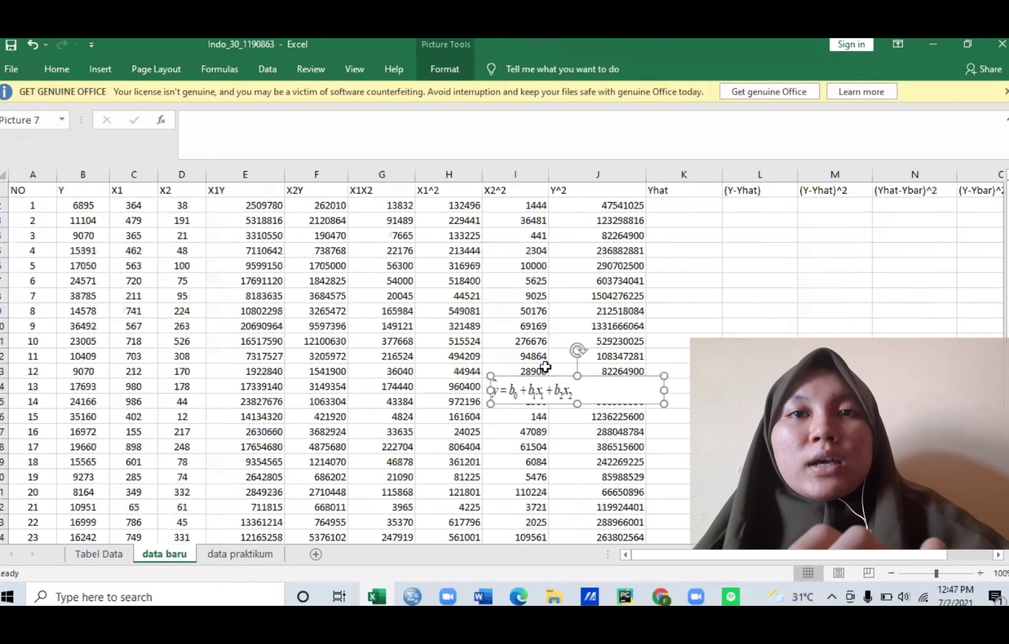
left_click_drag(558, 385, 489, 246)
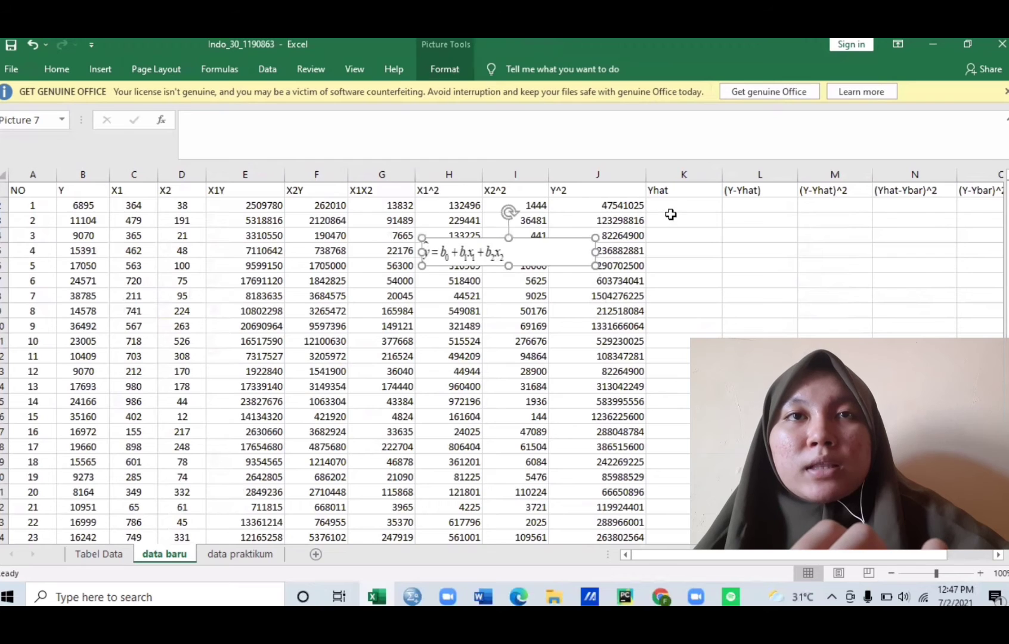
- Start the Yhat formula in K2 with b0 plus b1 times the first X1 value, =E50+E51*C2
left_click(671, 203)
type("=")
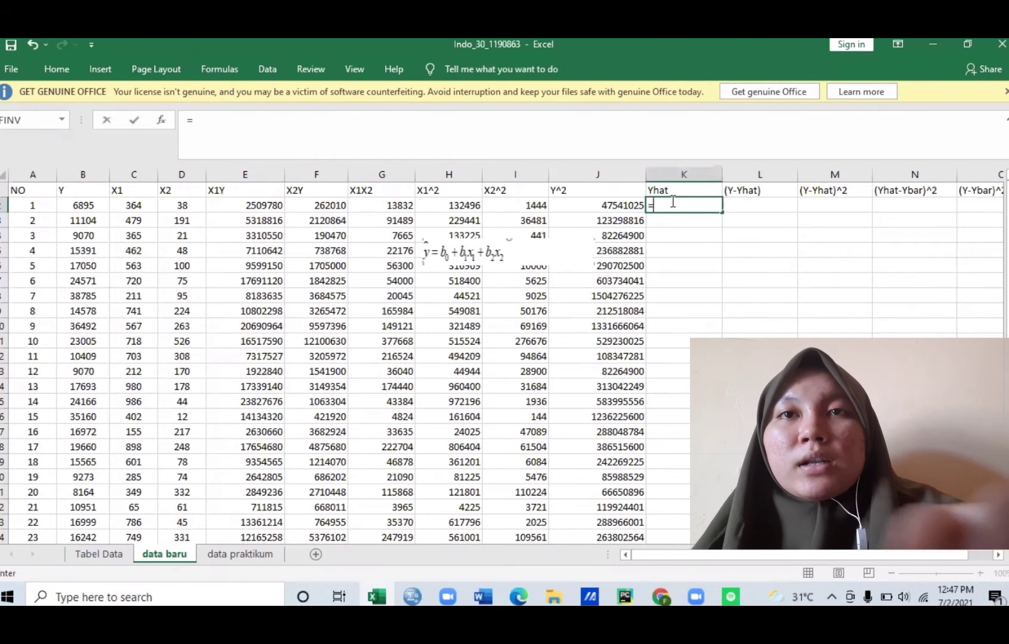
left_click_drag(1007, 289, 1007, 479)
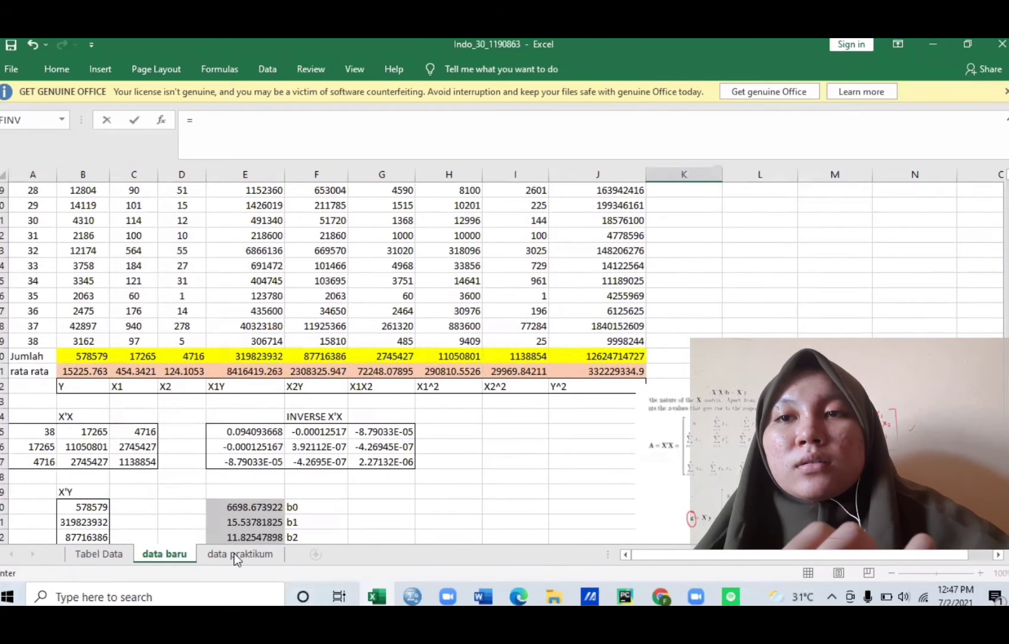
left_click(253, 507)
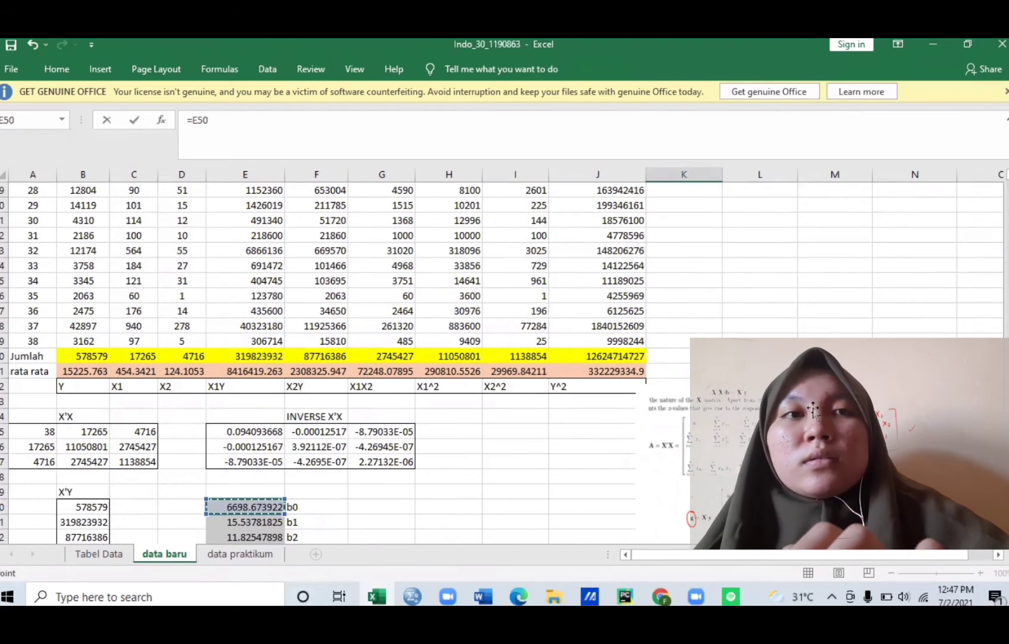
left_click_drag(1008, 405, 1007, 251)
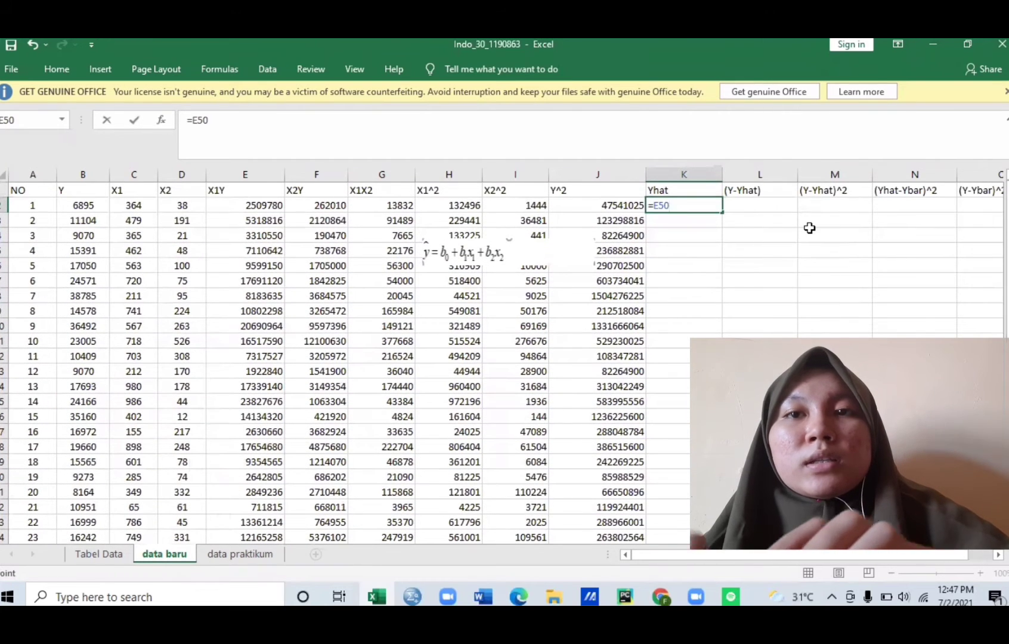
type("+")
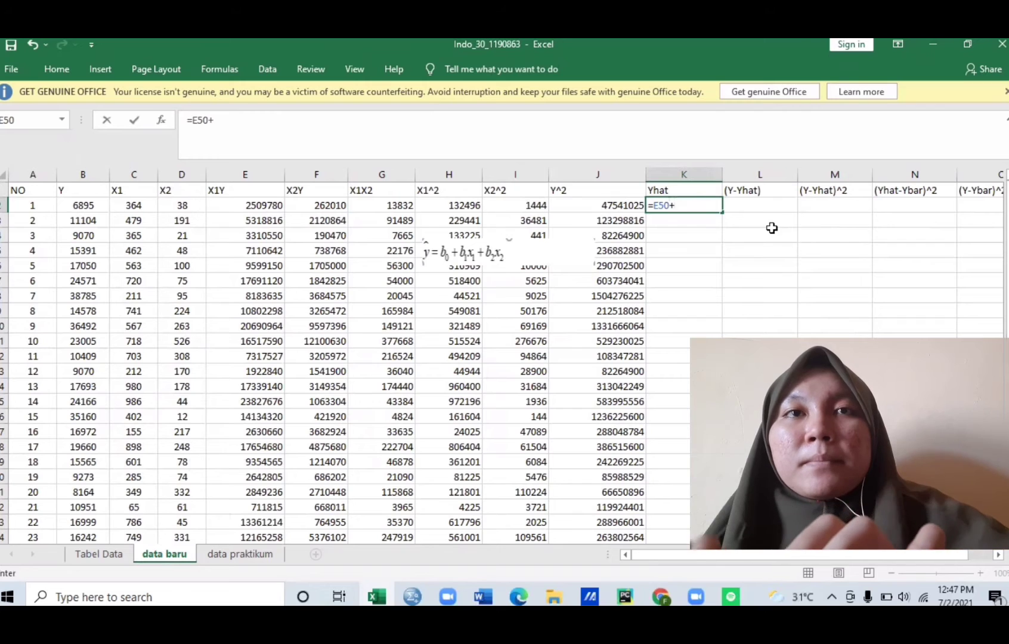
left_click_drag(1007, 298, 1007, 480)
left_click(250, 522)
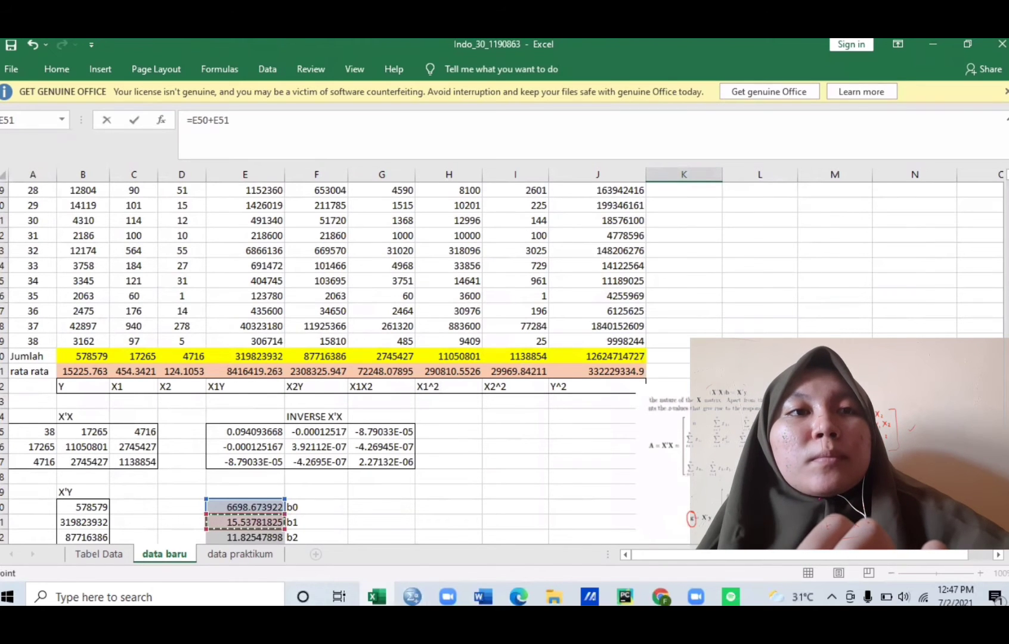
left_click_drag(1008, 397, 1007, 185)
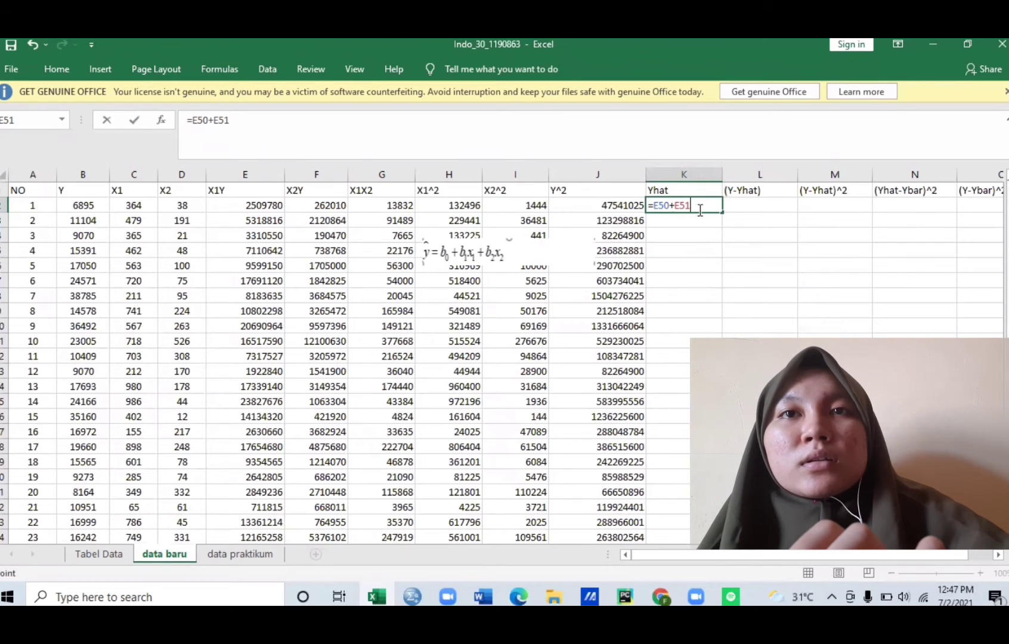
type("*")
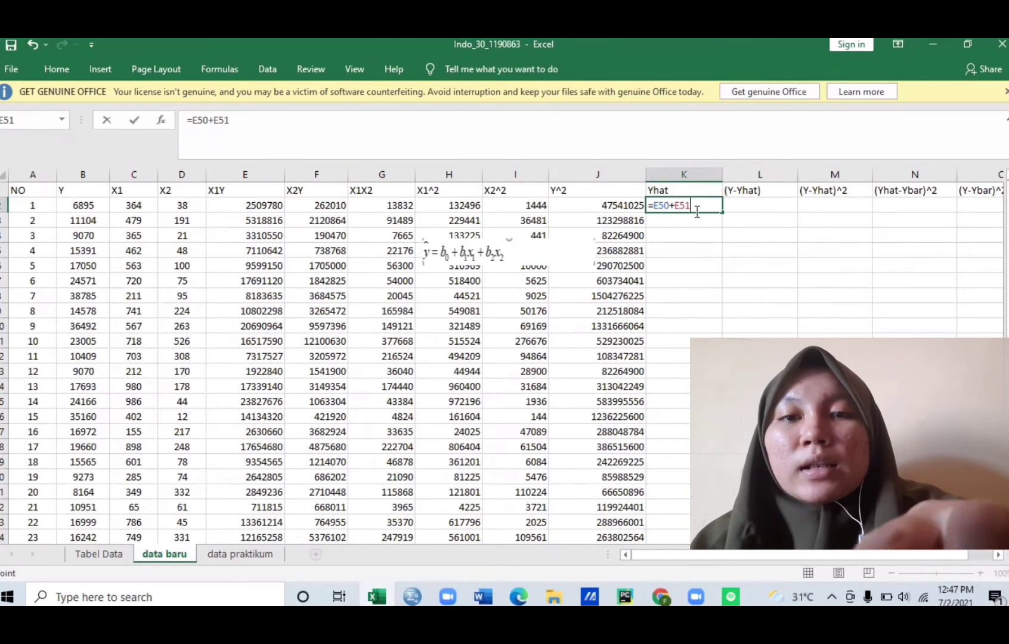
left_click(148, 205)
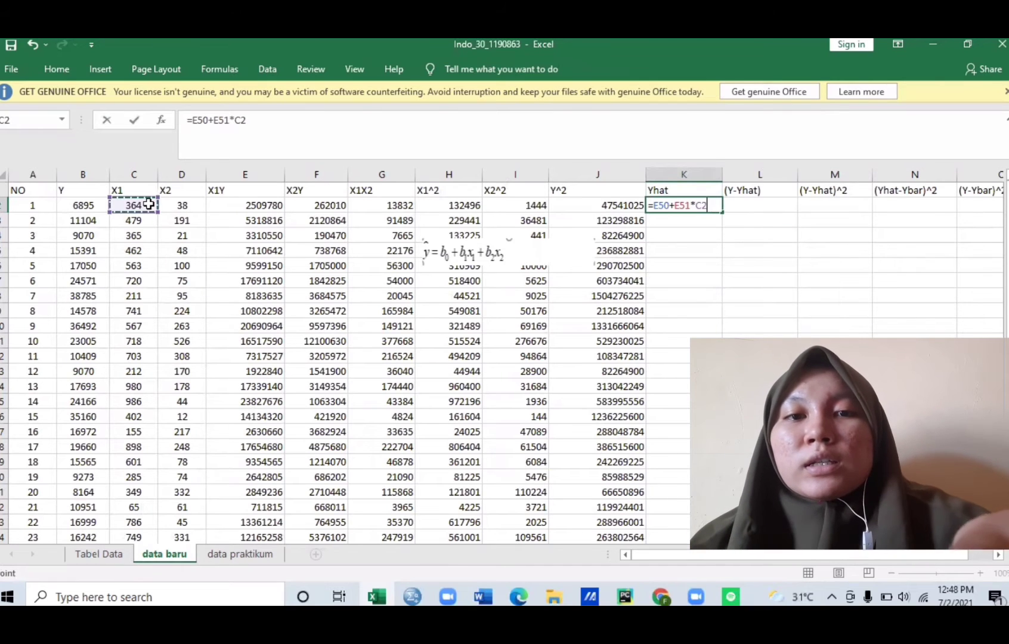
- Complete the Yhat formula in K2 by adding b2 times the first X2 value, giving =E50+E51*C2+E52*D2
type("+")
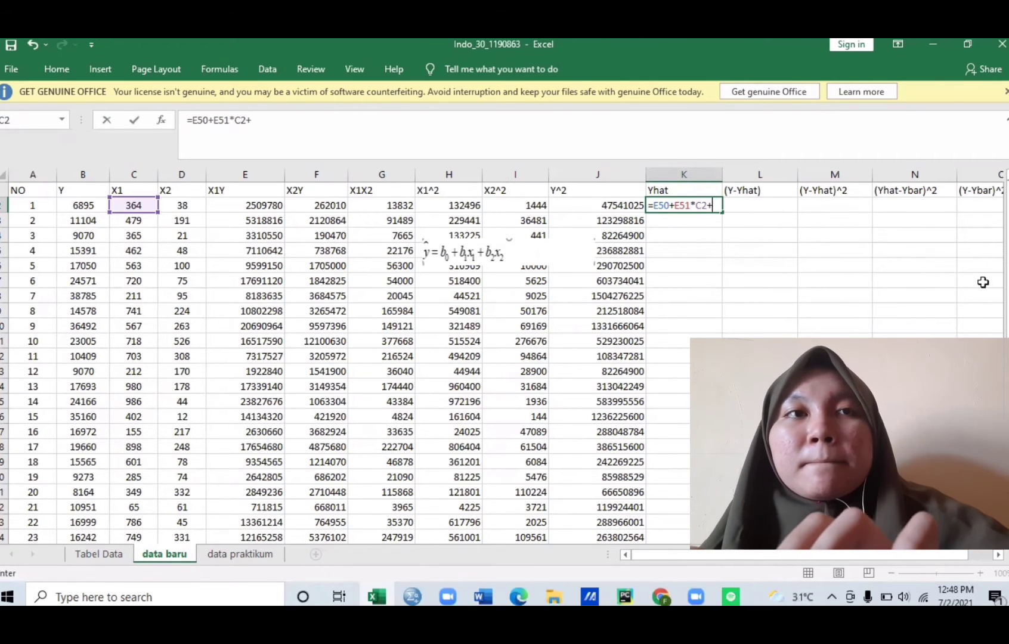
left_click_drag(1007, 286, 1008, 296)
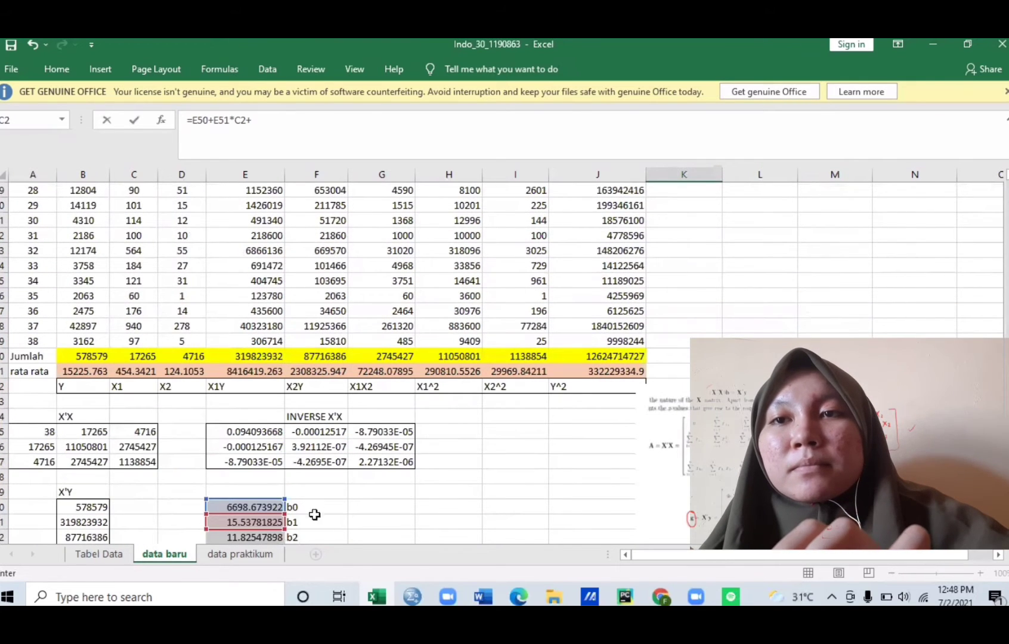
left_click(269, 537)
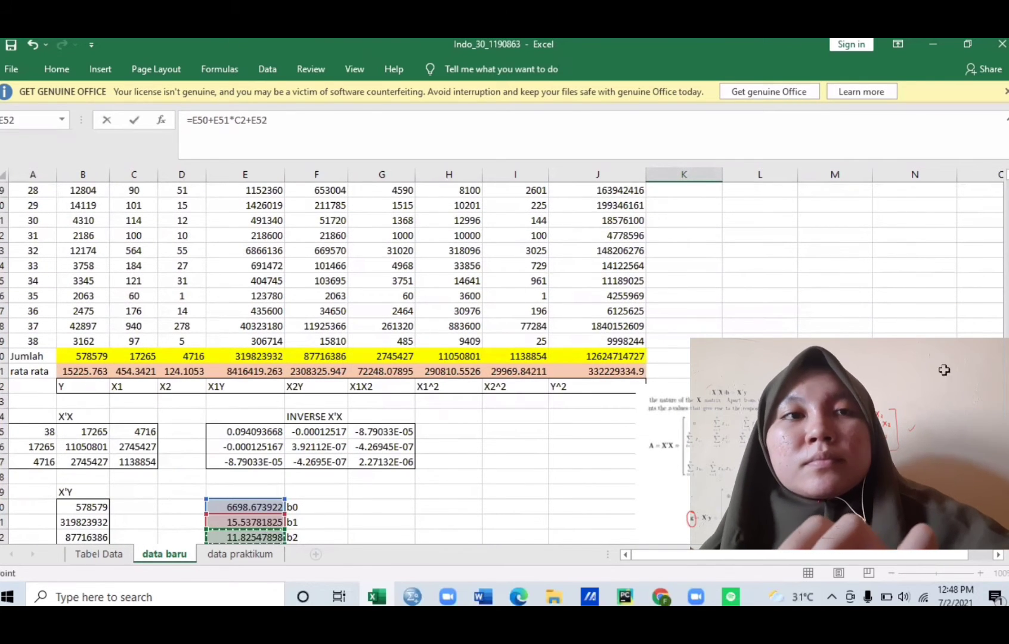
left_click_drag(1008, 389, 1008, 382)
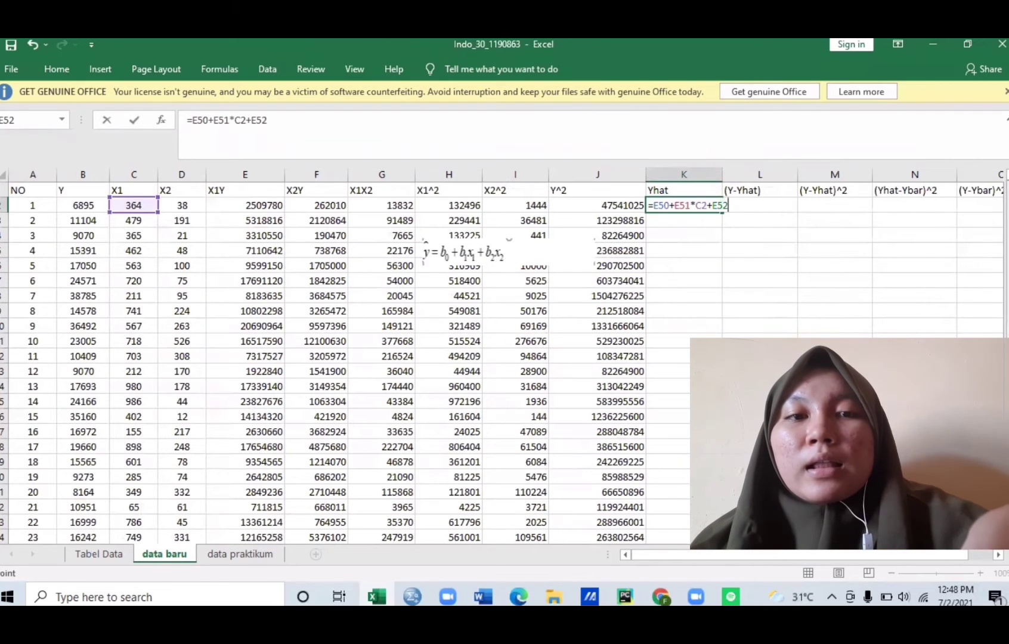
type("*")
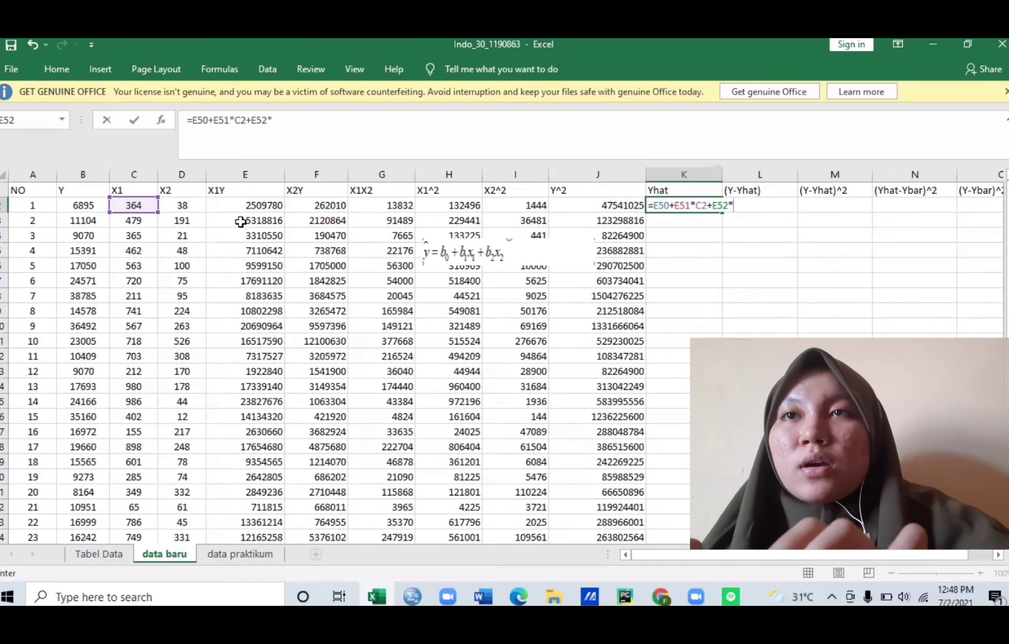
left_click(189, 204)
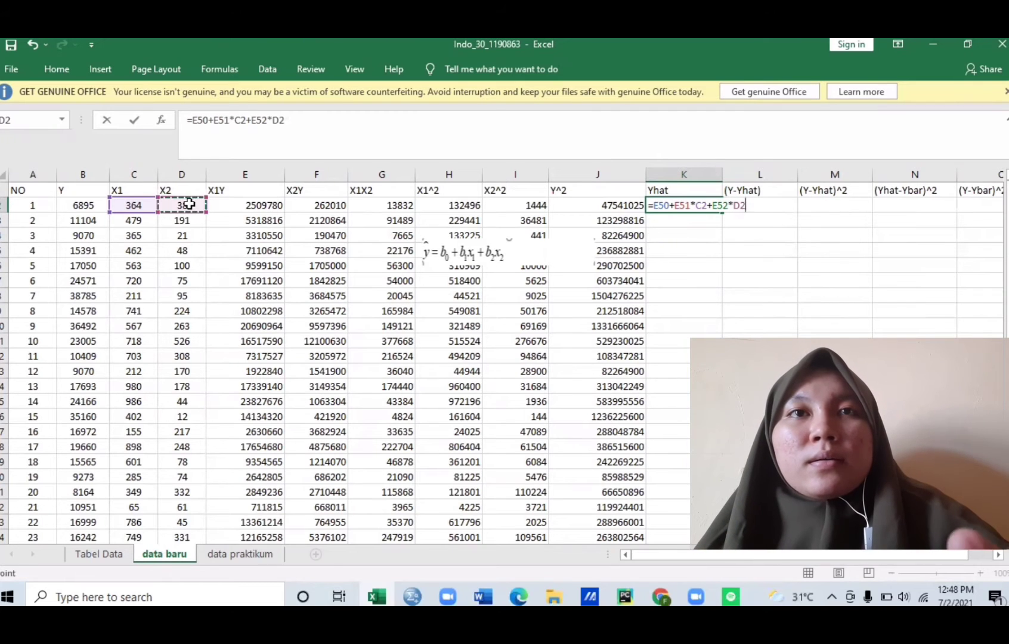
key("Return")
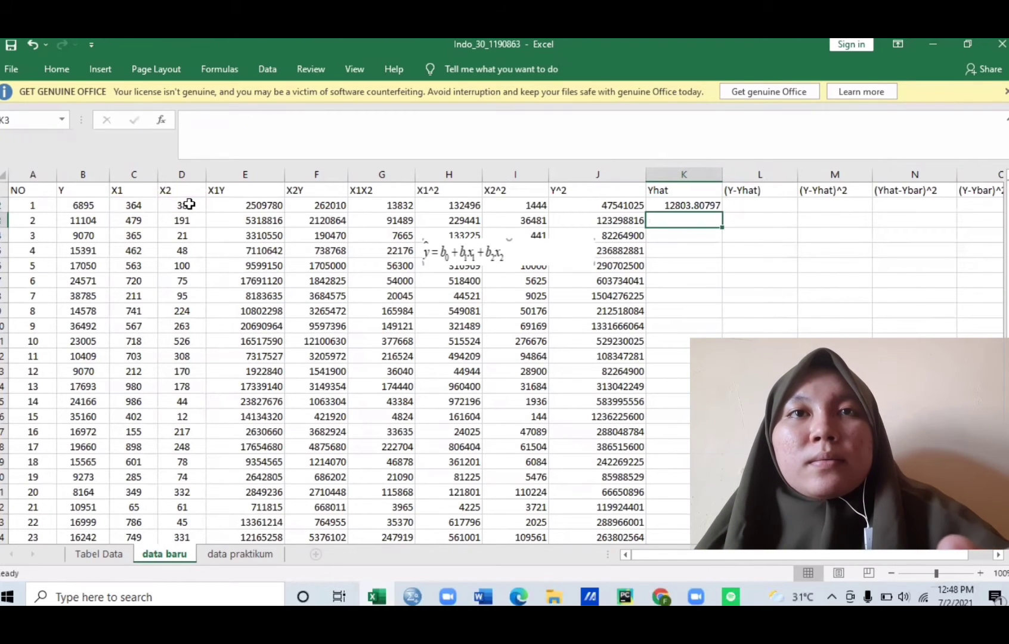
- Try to anchor the references in the K2 formula with column-absolute signs, as =$E50+$E51*$C2+E52*D2
left_click(708, 204)
left_click(260, 138)
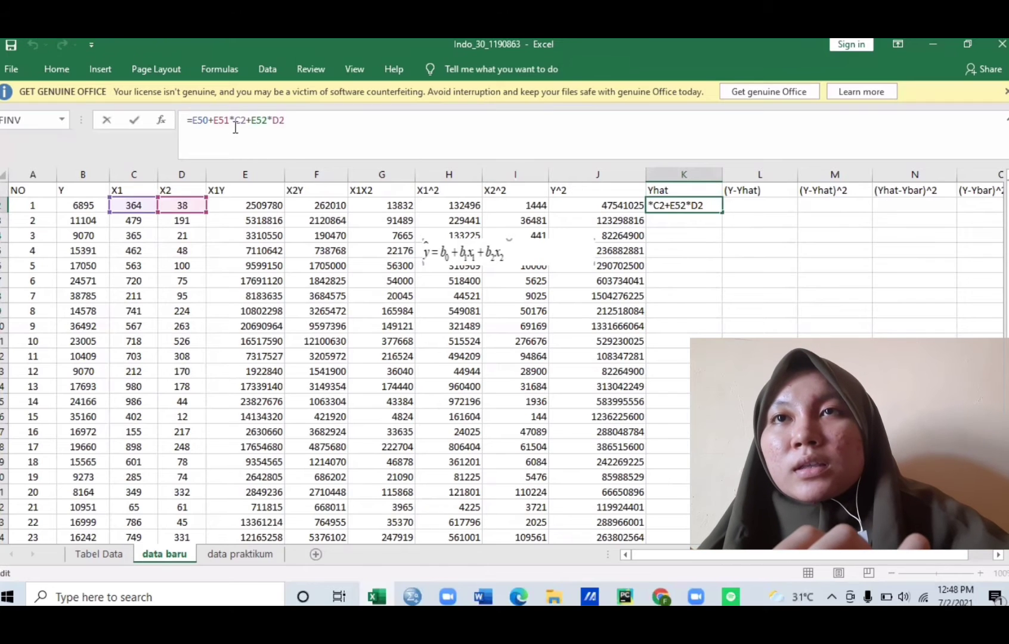
left_click(195, 120)
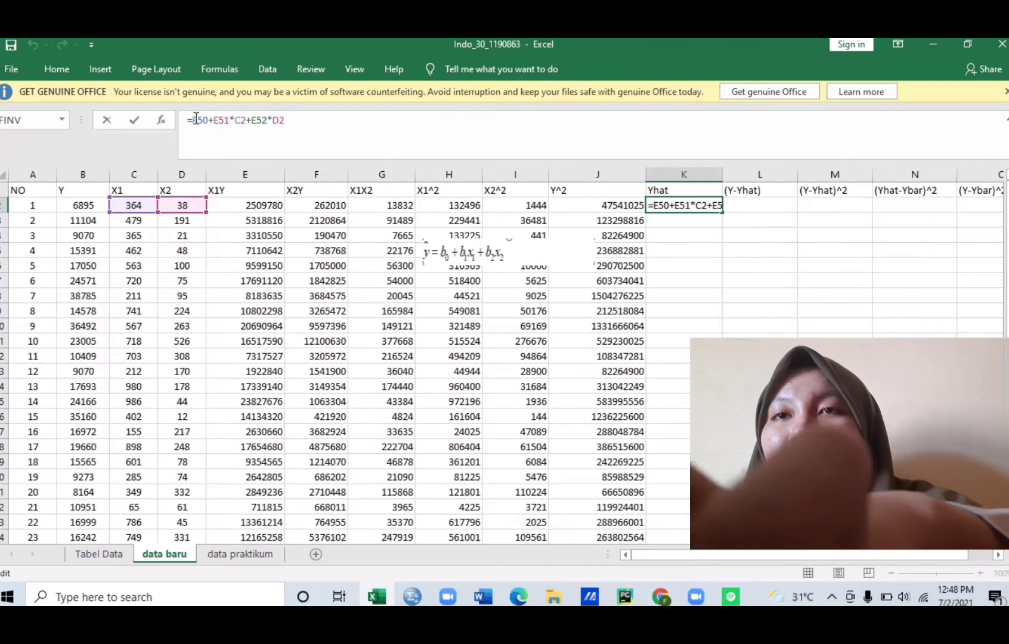
type("$E50+")
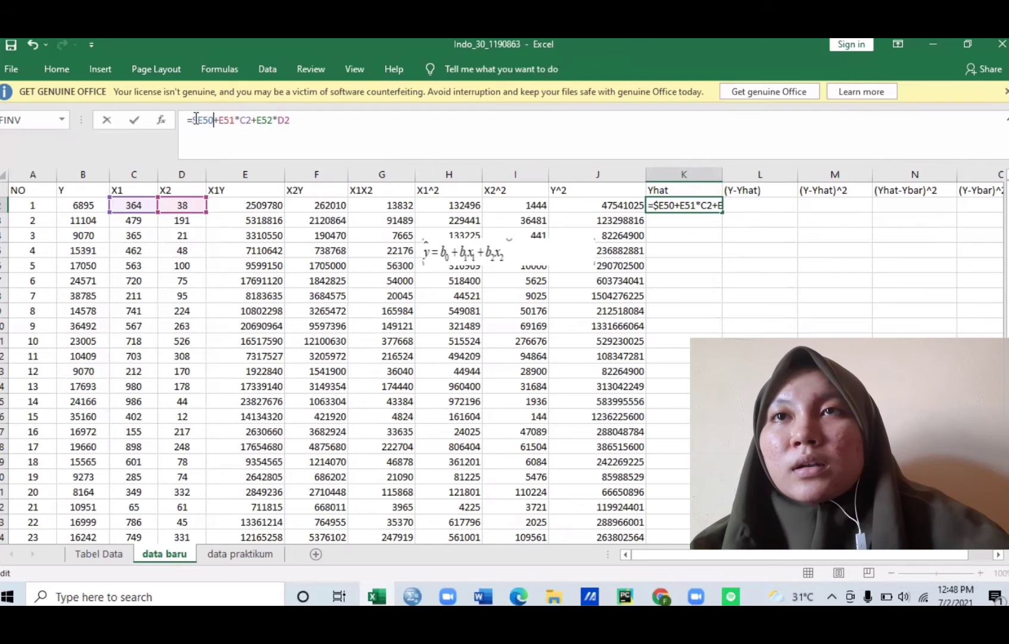
type("$")
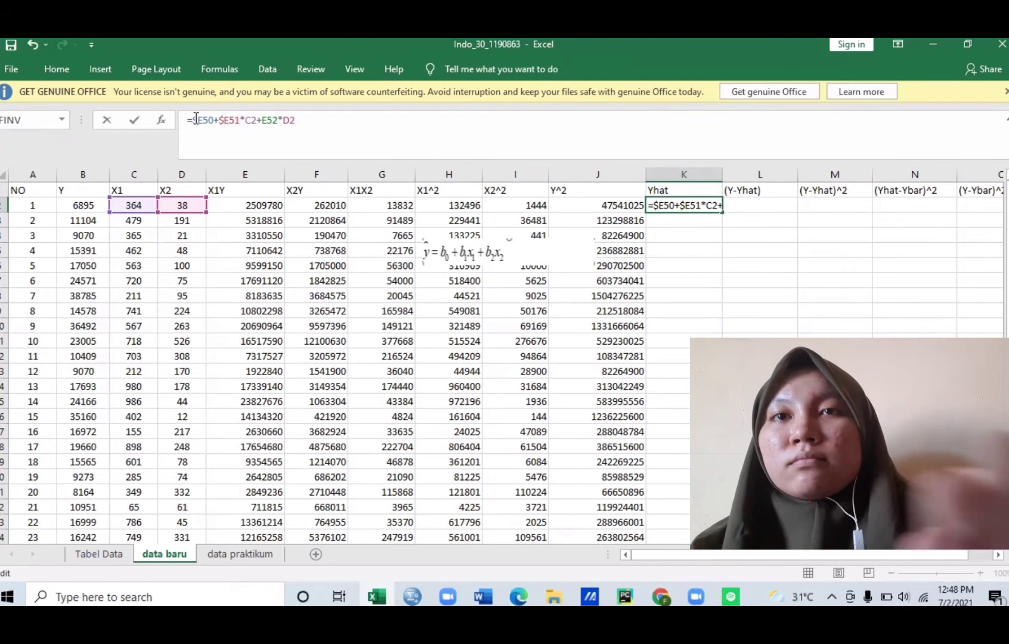
key("Right")
key("Right")
key("Right")
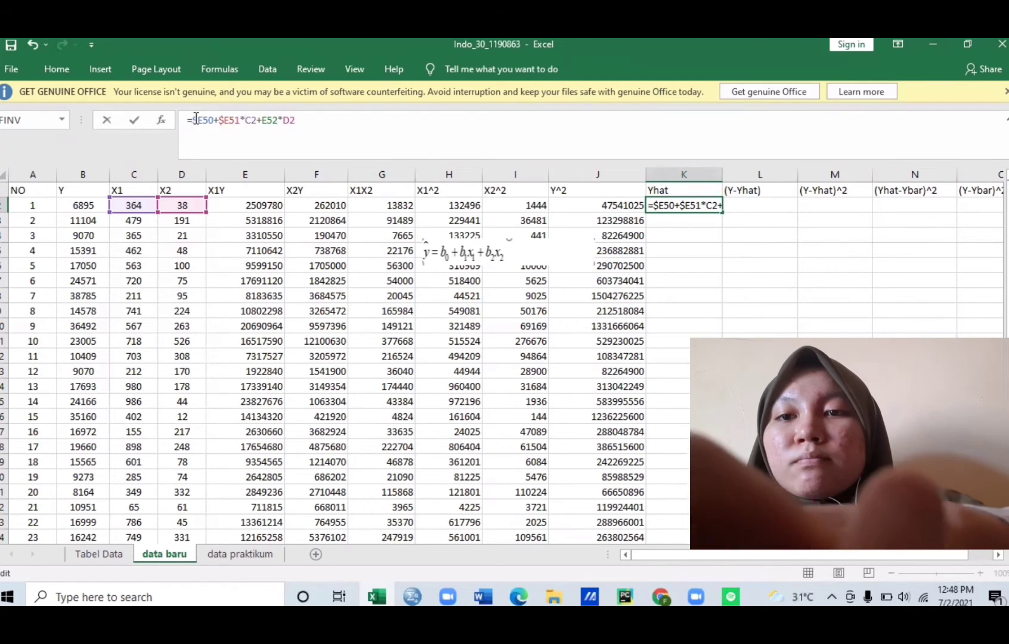
type("$")
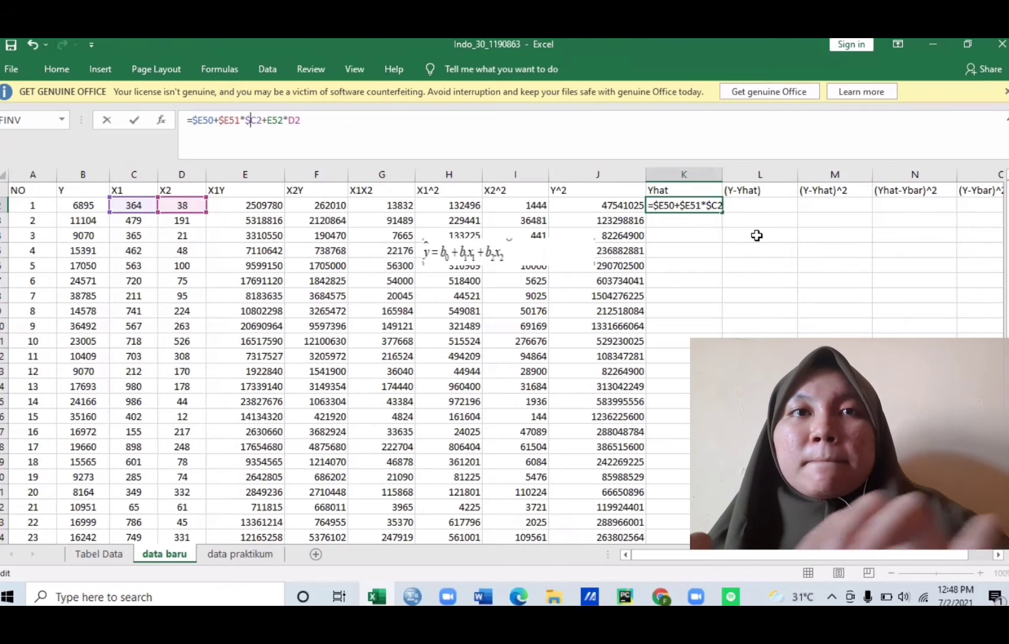
key("ctrl+Return")
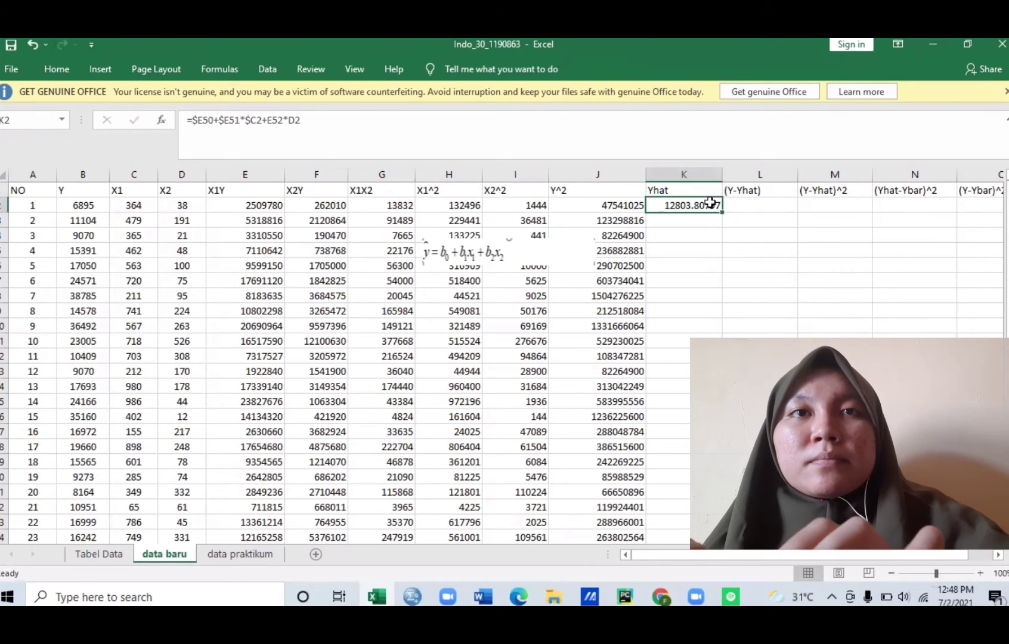
- Try to fill the Yhat formula from K2 down to K5 and check the copied formula in K3
left_click_drag(724, 212, 716, 257)
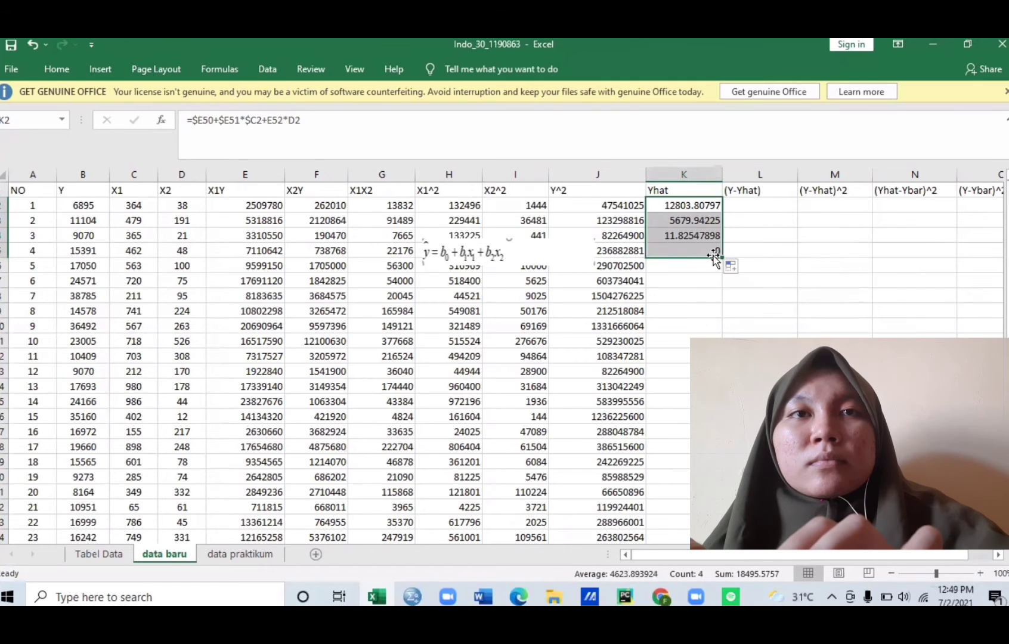
left_click(714, 250)
left_click(710, 226)
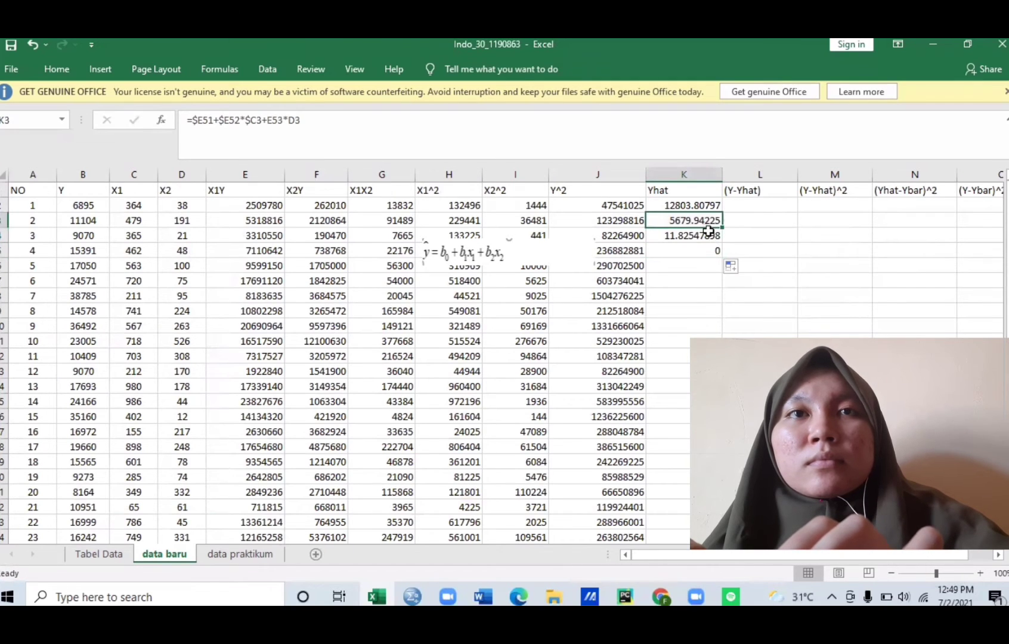
left_click(708, 231)
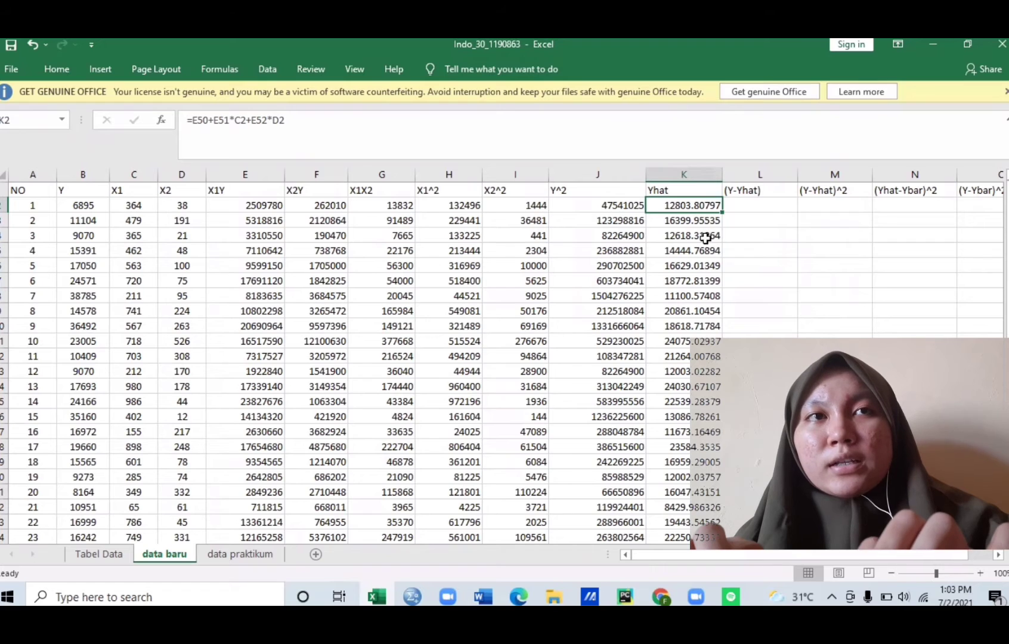
- Enter the formula =B2-B41 in L2, the first cell of the (Y-Yhat) column, subtracting the Y average
left_click(755, 206)
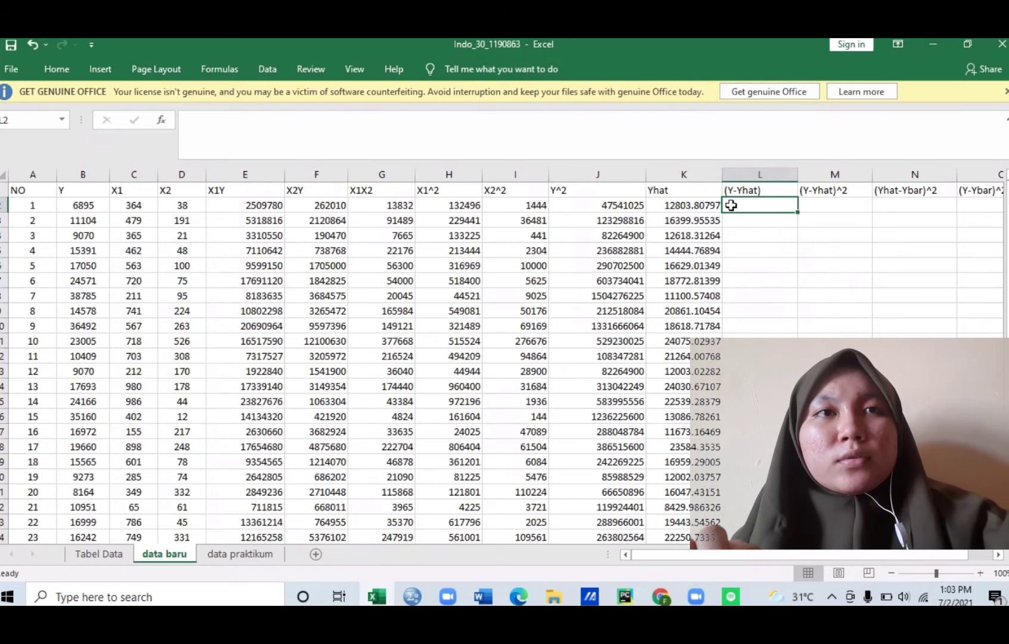
type("=")
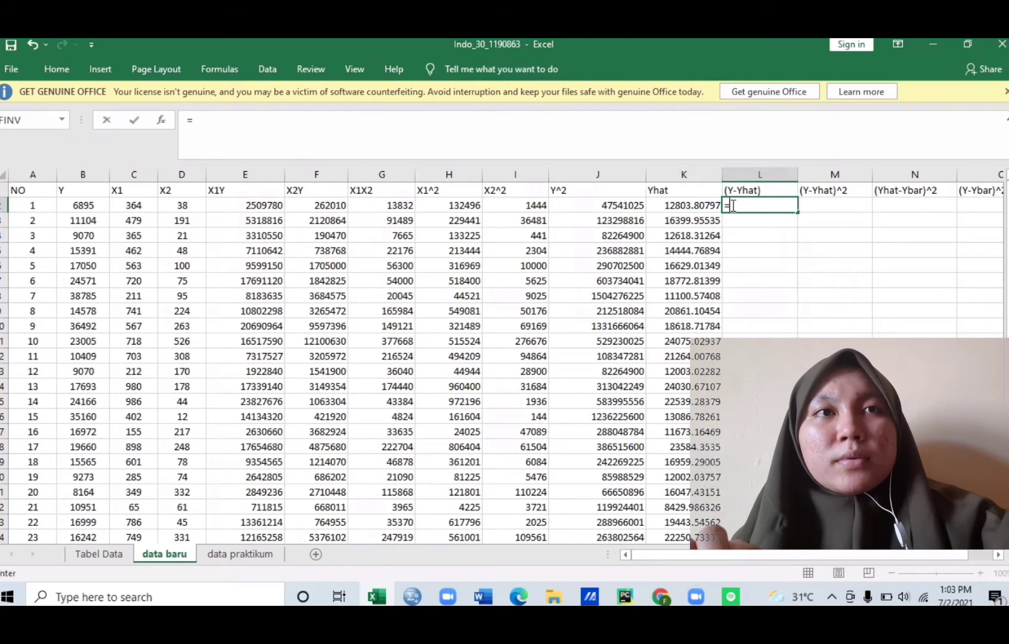
left_click(100, 203)
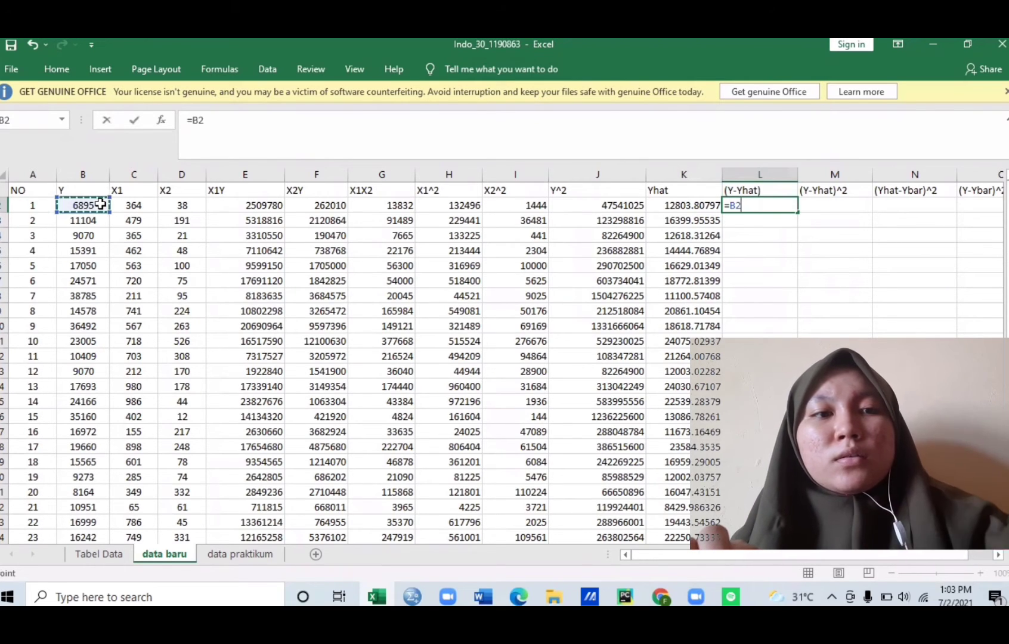
type("-")
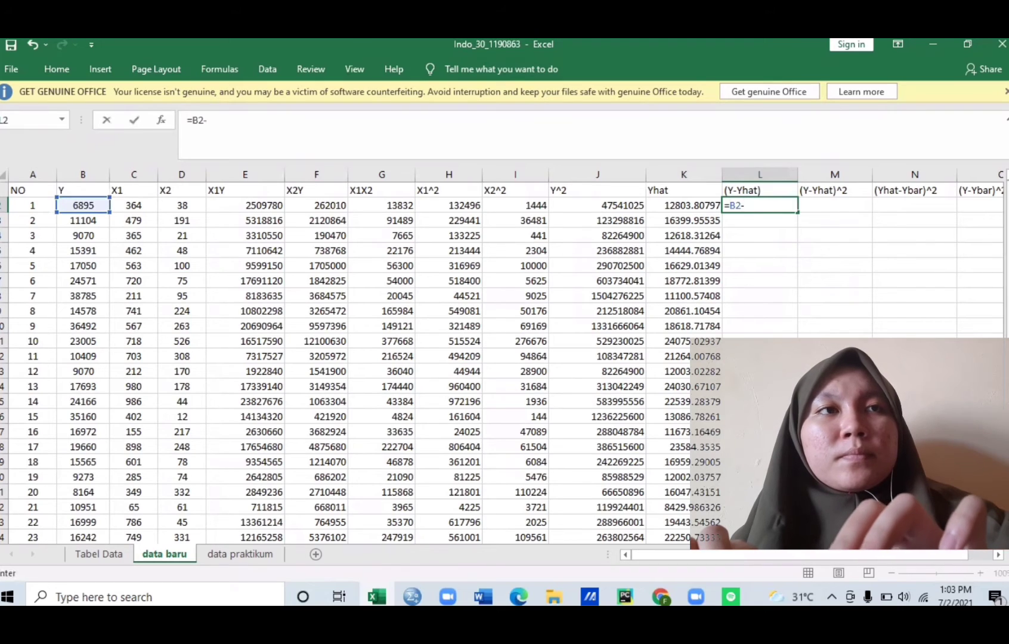
left_click_drag(1007, 280, 1007, 292)
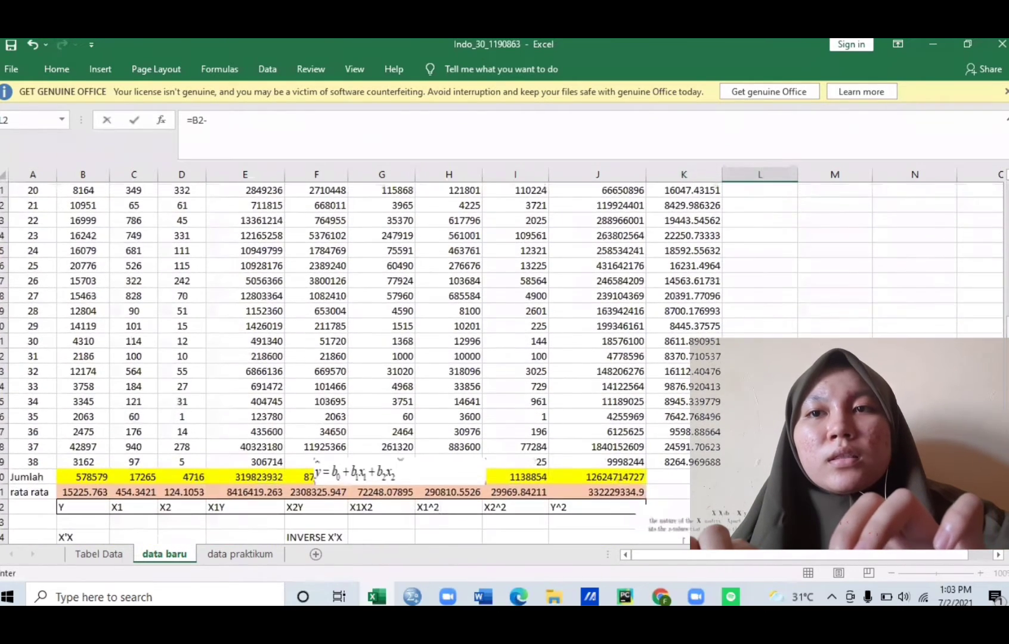
left_click(94, 493)
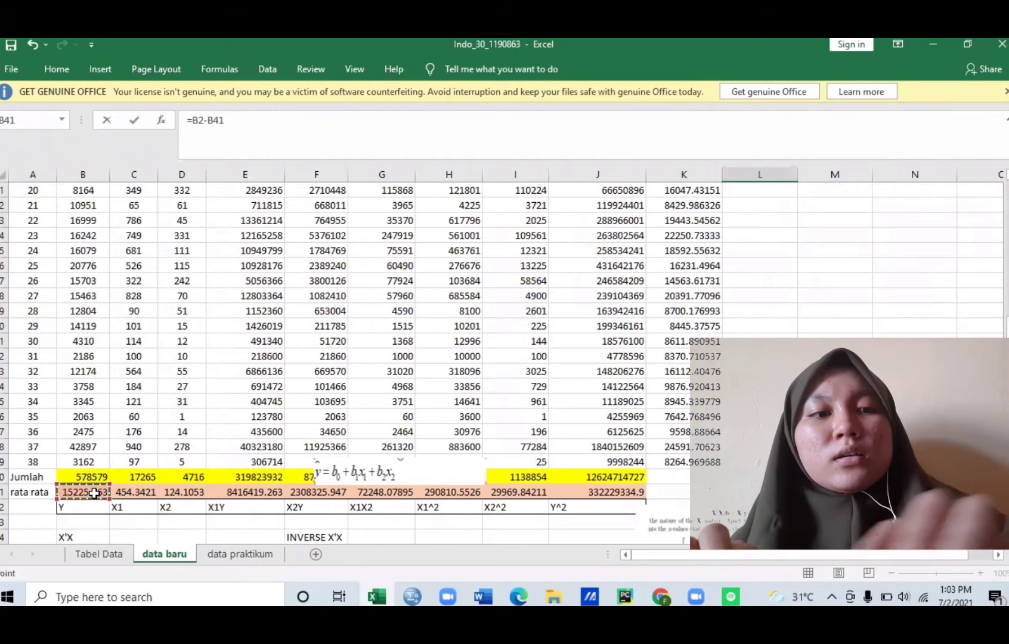
key("Return")
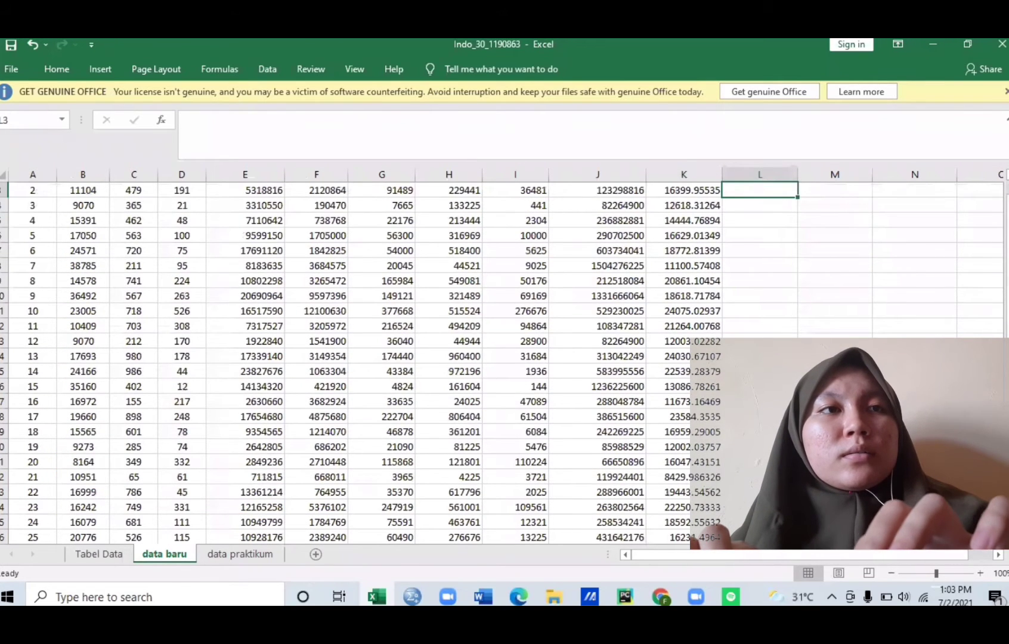
scroll(753, 215, "up", 1)
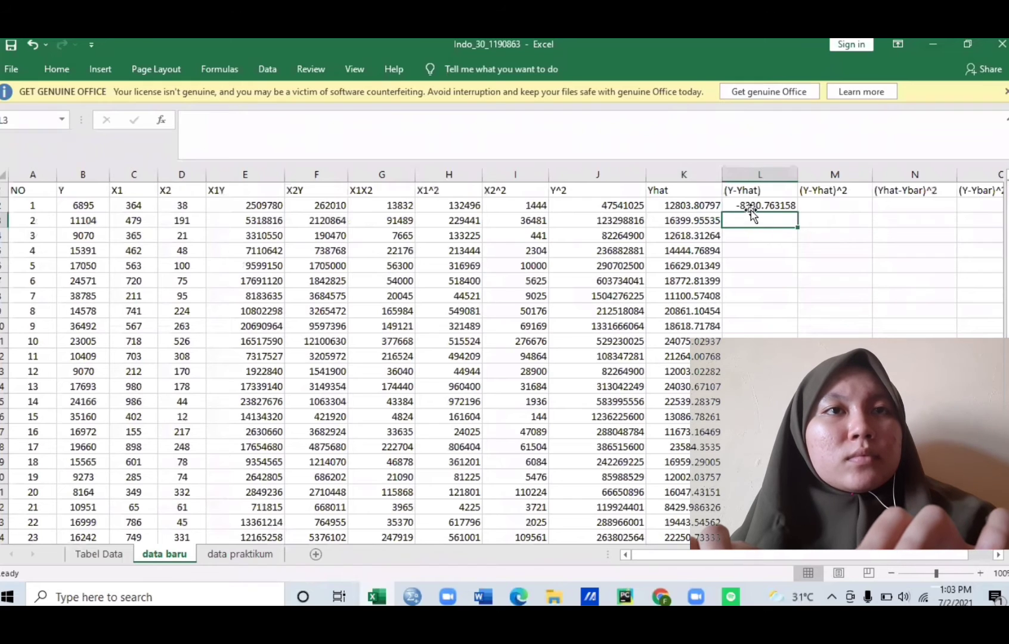
left_click(750, 206)
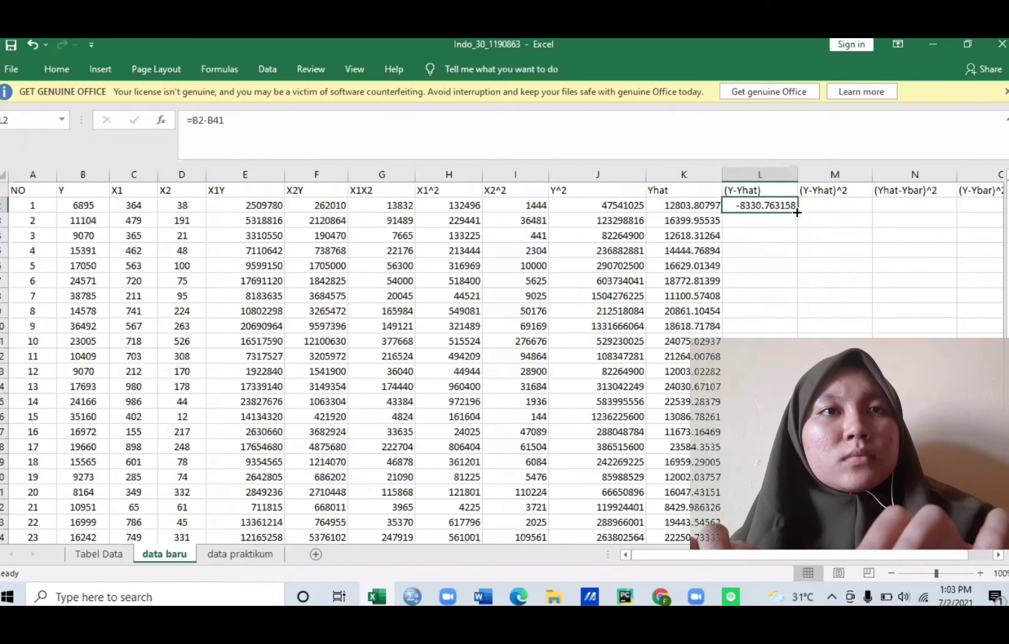
- Try to fill the =B2-B41 formula from L2 down the (Y-Yhat) column to L39
left_click_drag(797, 212, 777, 467)
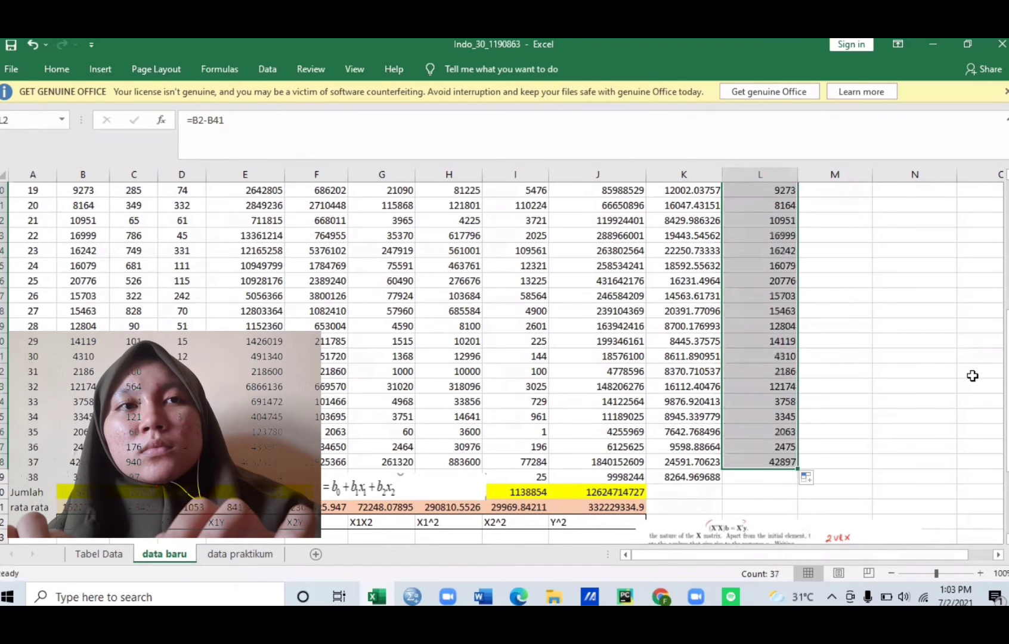
left_click_drag(1006, 365, 1006, 371)
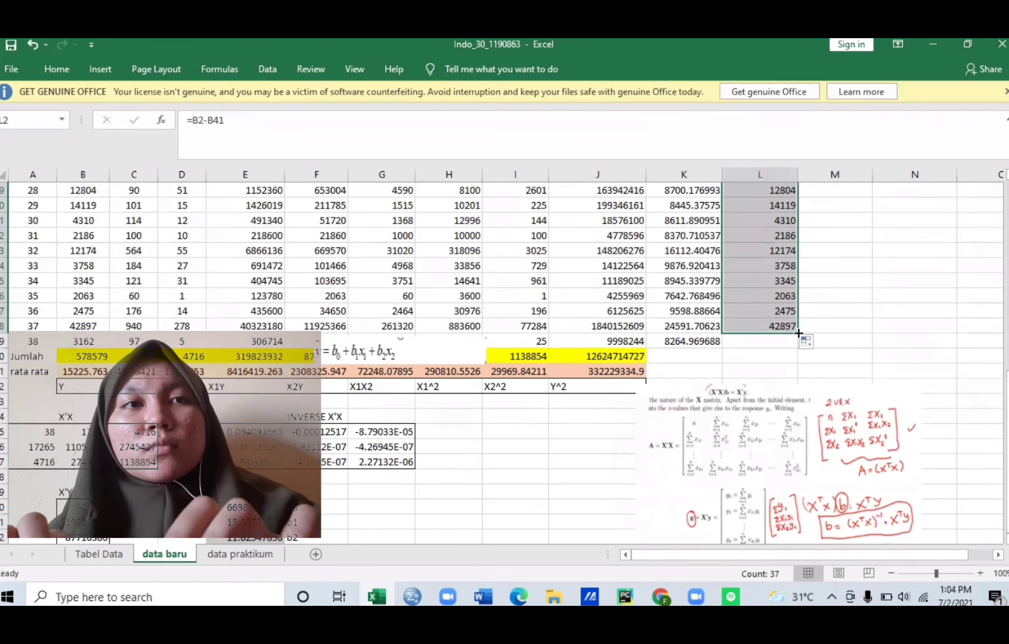
left_click_drag(798, 333, 799, 346)
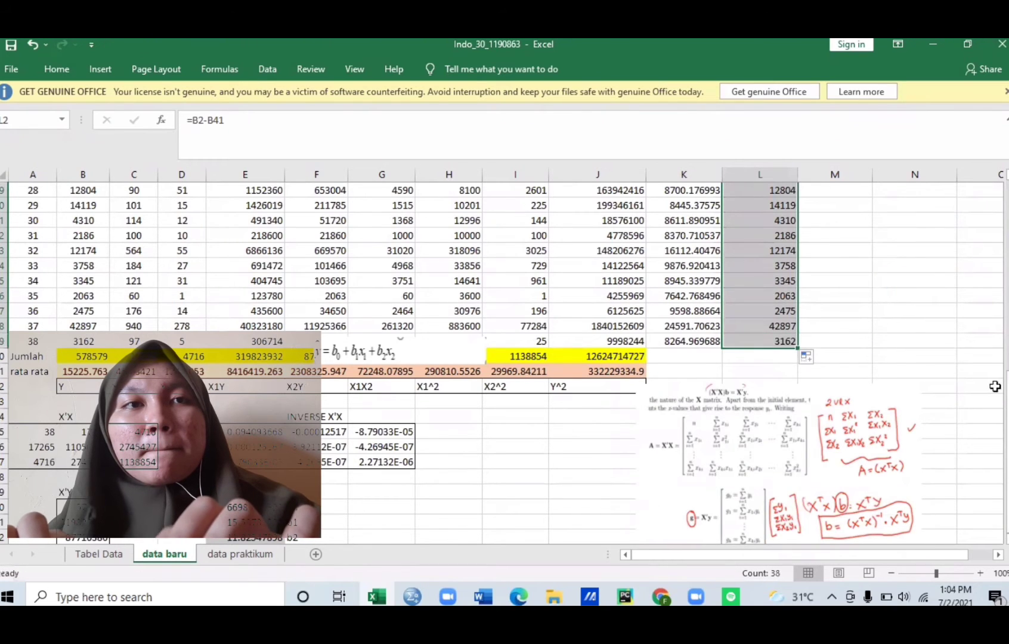
left_click_drag(1005, 391, 996, 152)
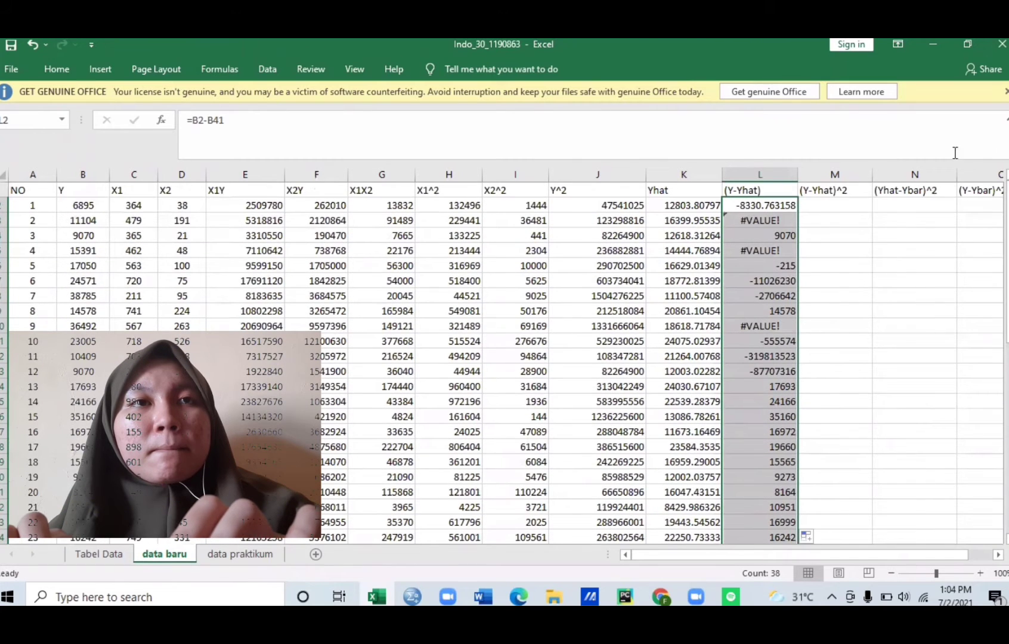
- Check the copied formulas in the (Y-Yhat) column at L3, L6, L9 and L10
left_click(826, 221)
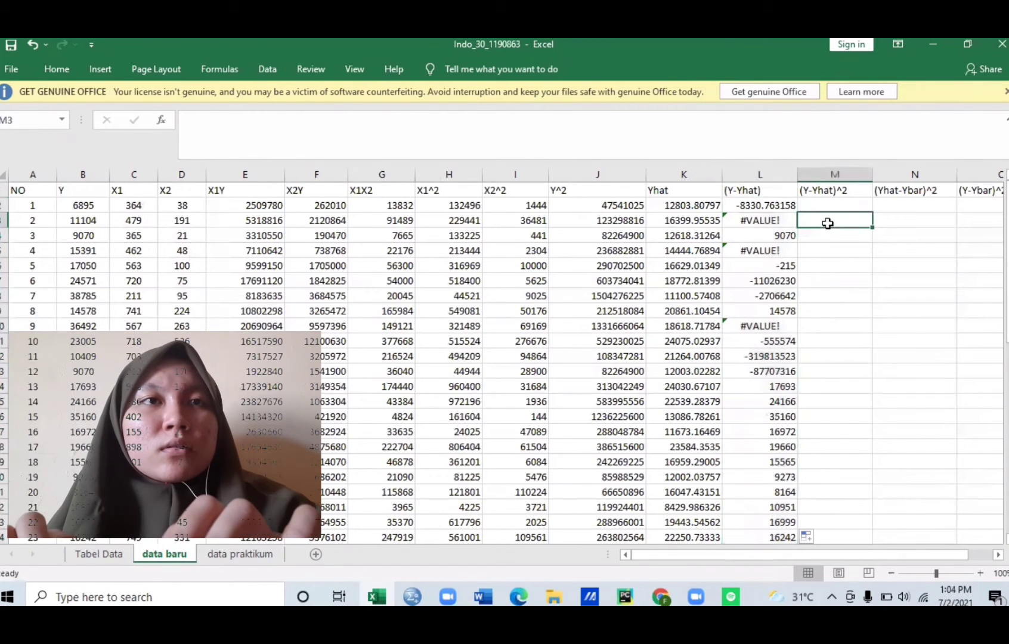
left_click(783, 221)
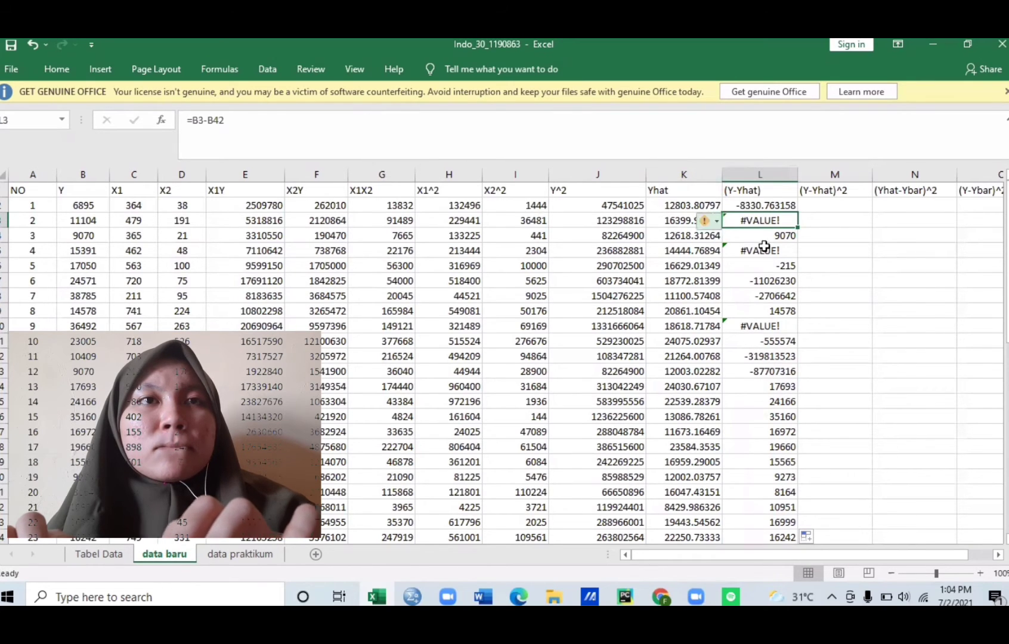
left_click(786, 265)
left_click(790, 314)
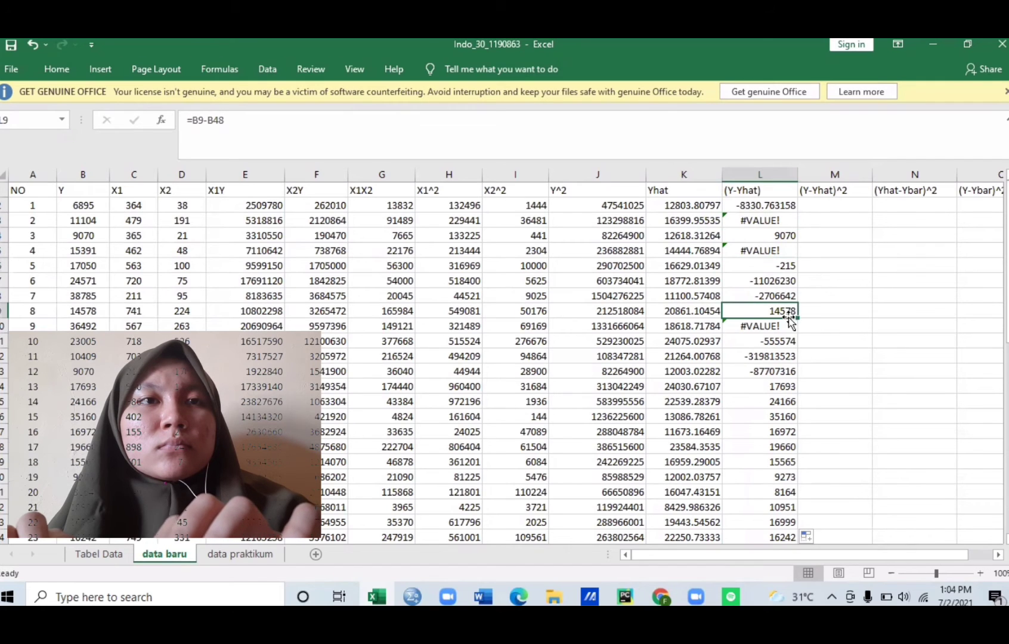
left_click(788, 325)
left_click(786, 219)
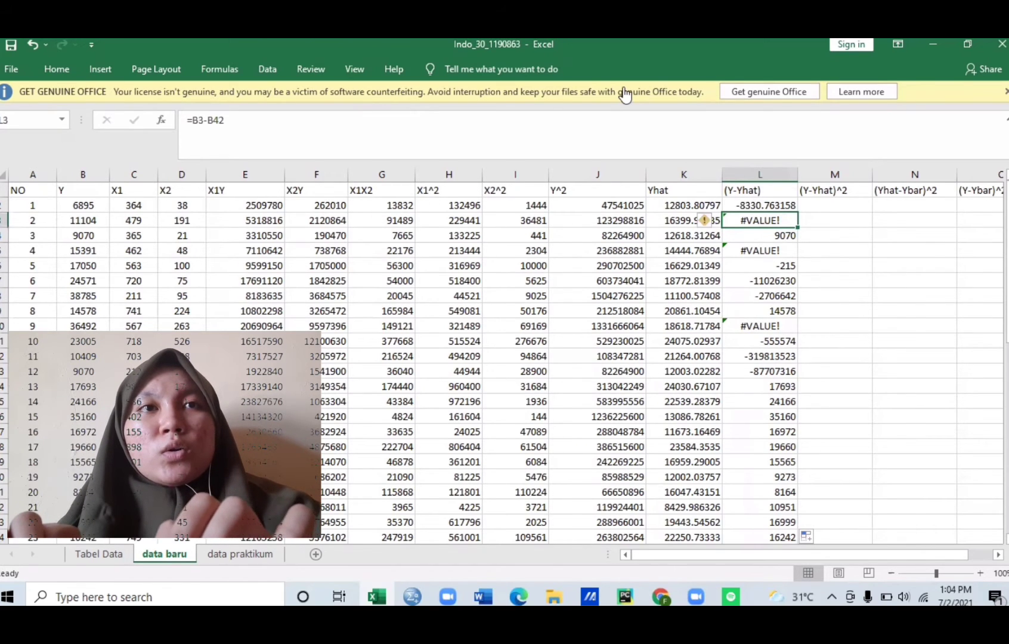
- Undo the column fill and the =B2-B41 formula entry in L2
left_click(740, 205)
key("ctrl+z")
key("ctrl+z")
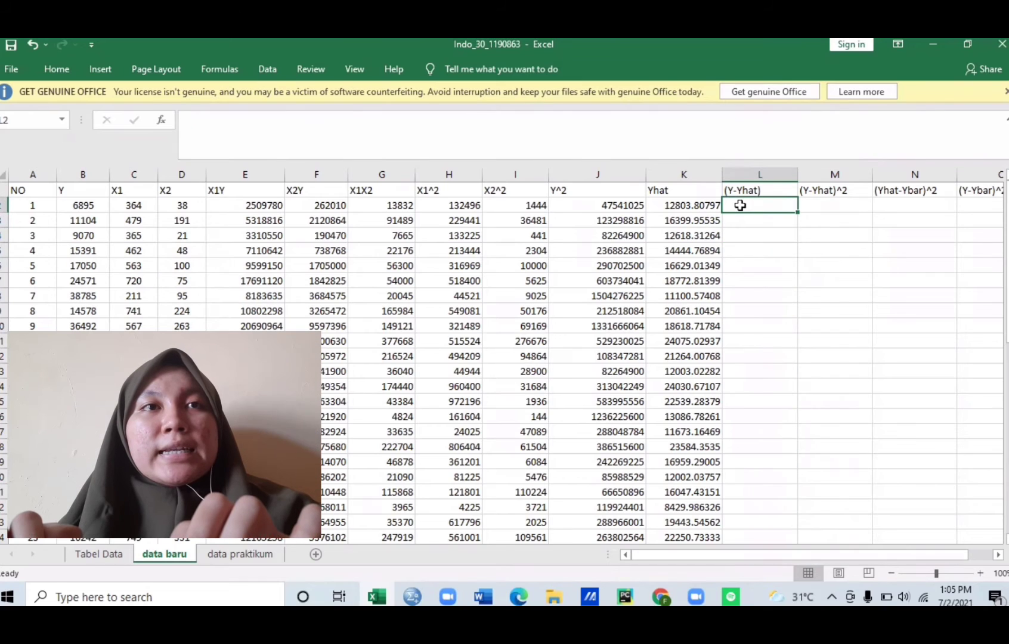
- Enter the formula =B2-K2 in L2 and fill it down the (Y-Yhat) column to L39
type("=")
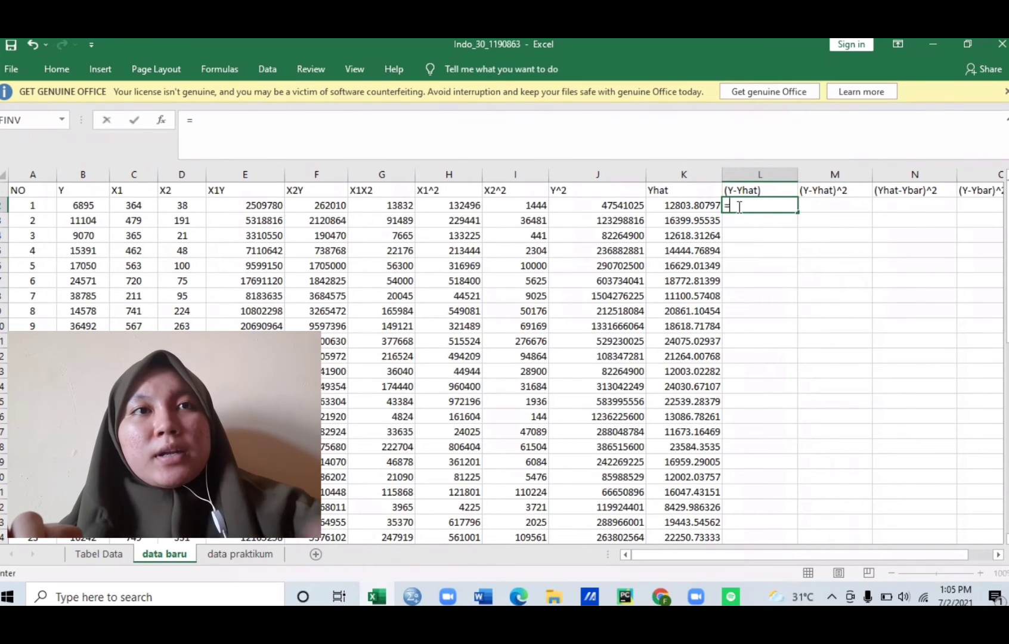
left_click(95, 205)
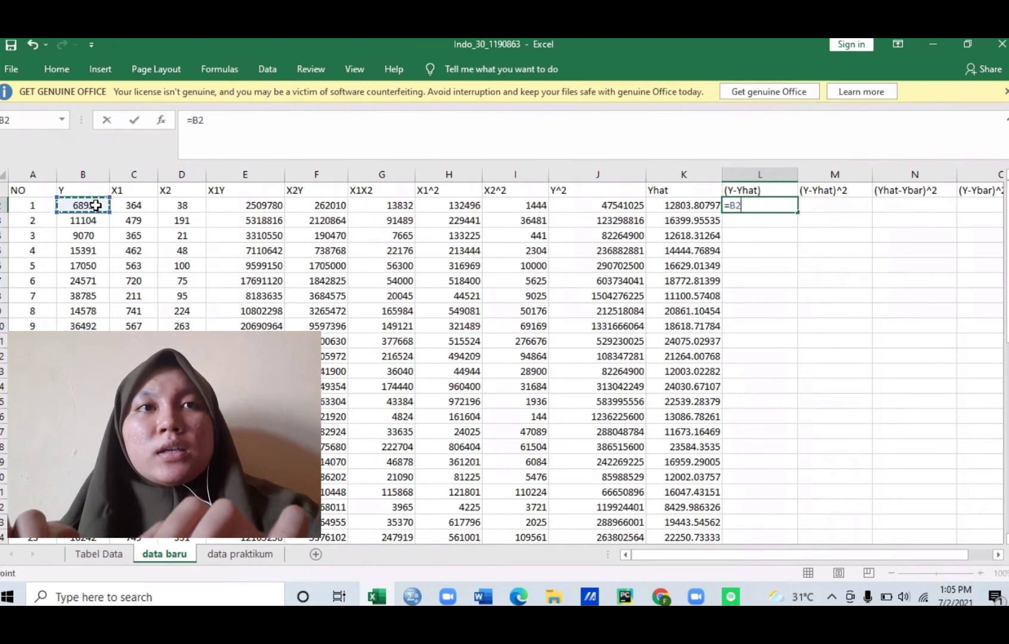
type("-")
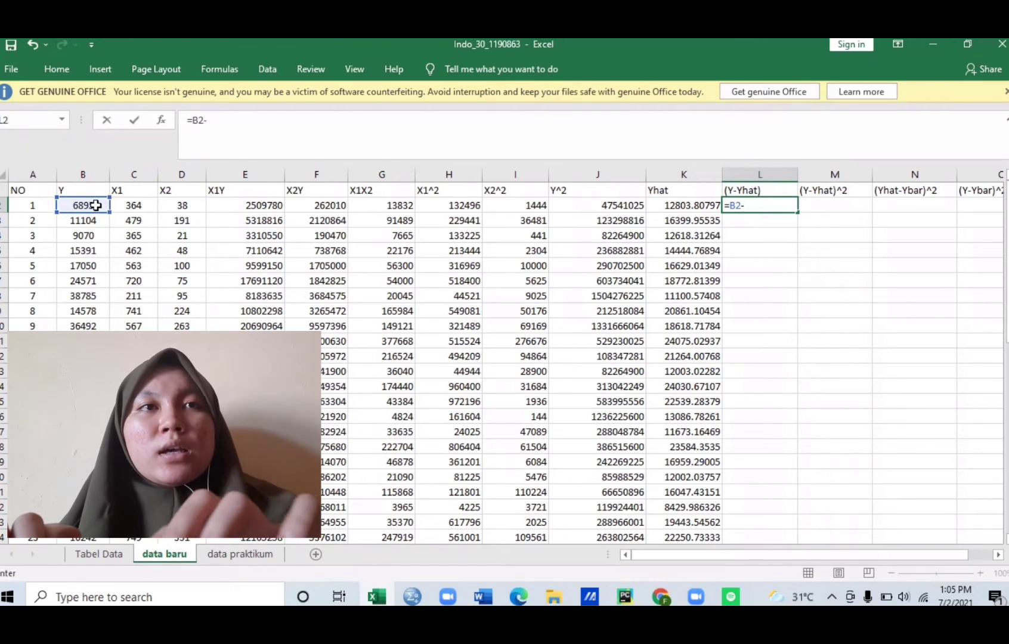
left_click(665, 202)
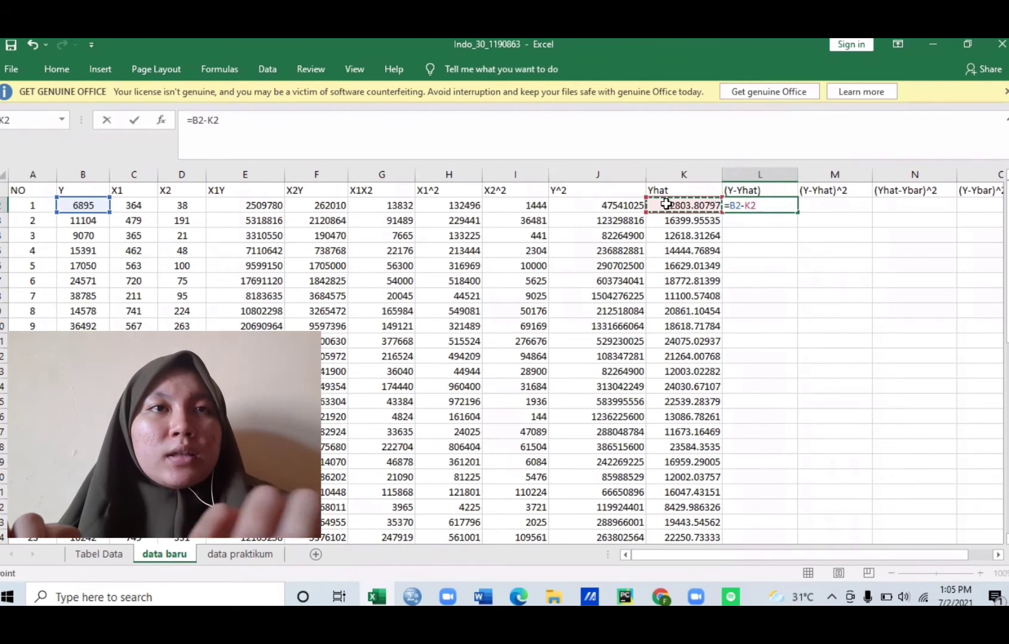
key("Return")
left_click(791, 205)
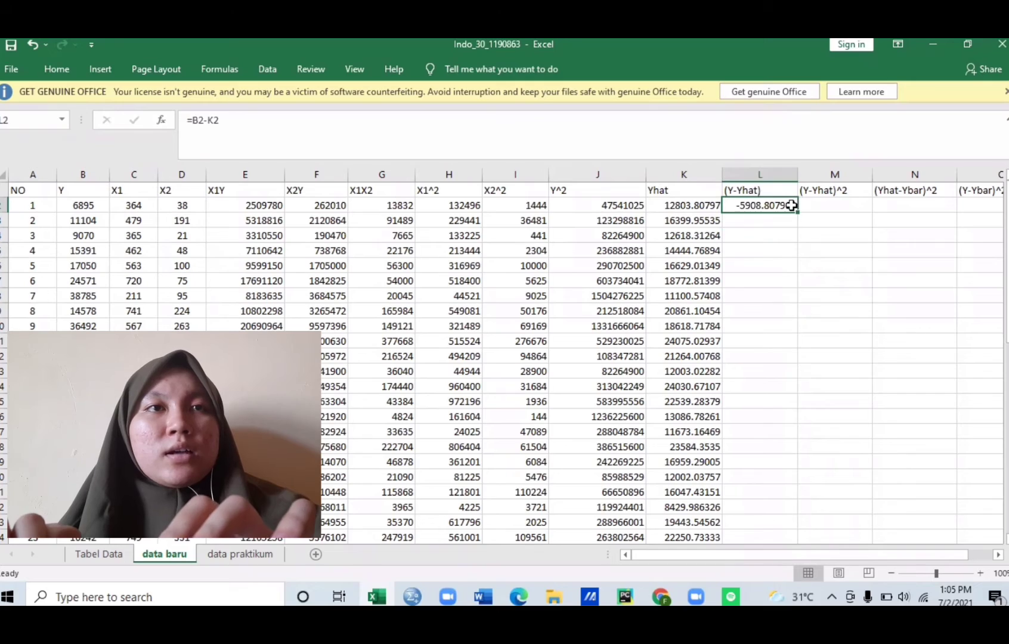
left_click_drag(795, 212, 789, 345)
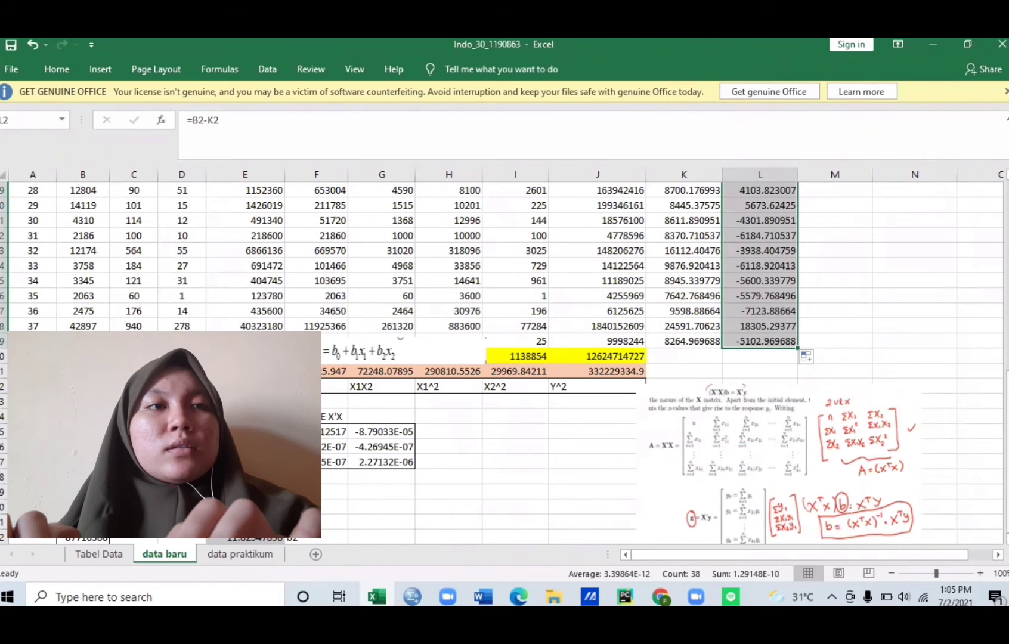
left_click_drag(1007, 382, 1007, 191)
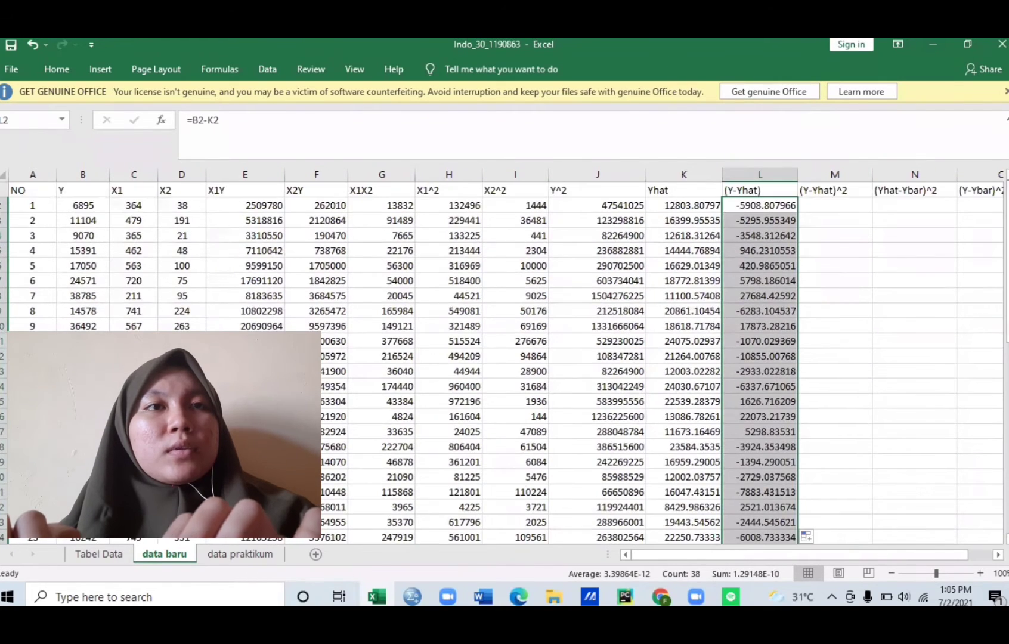
- Enter the formula =L2^2 in M2 and fill it down the (Y-Yhat)^2 column to M39
left_click(841, 203)
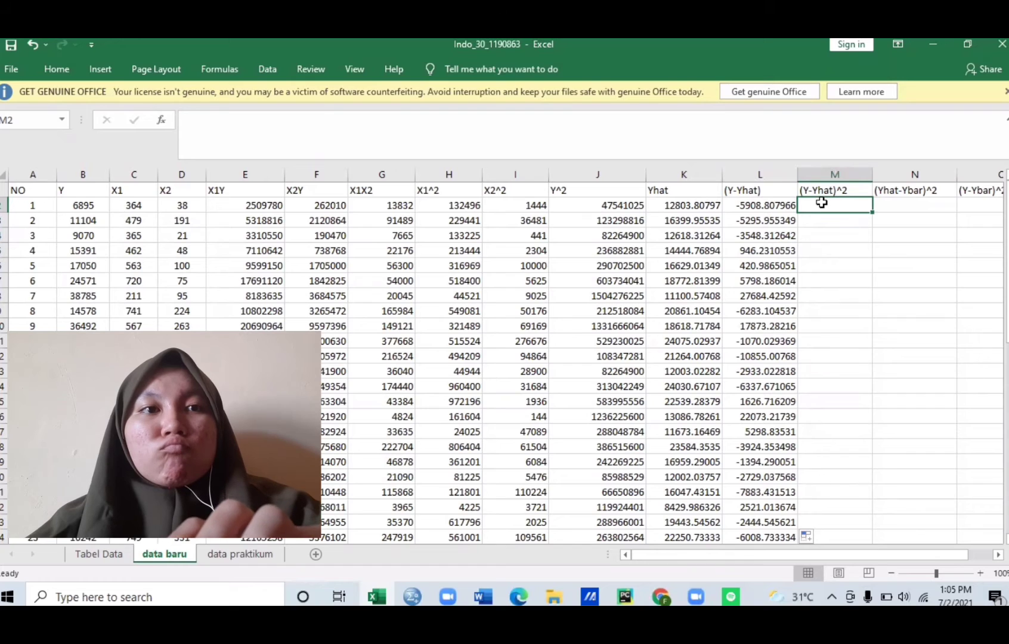
type("=")
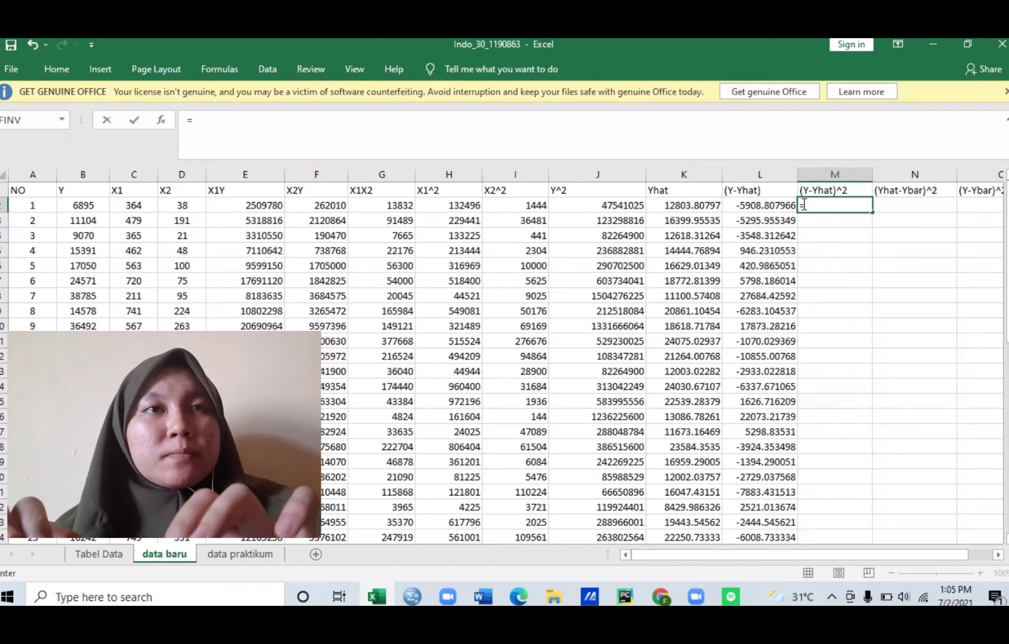
left_click(781, 204)
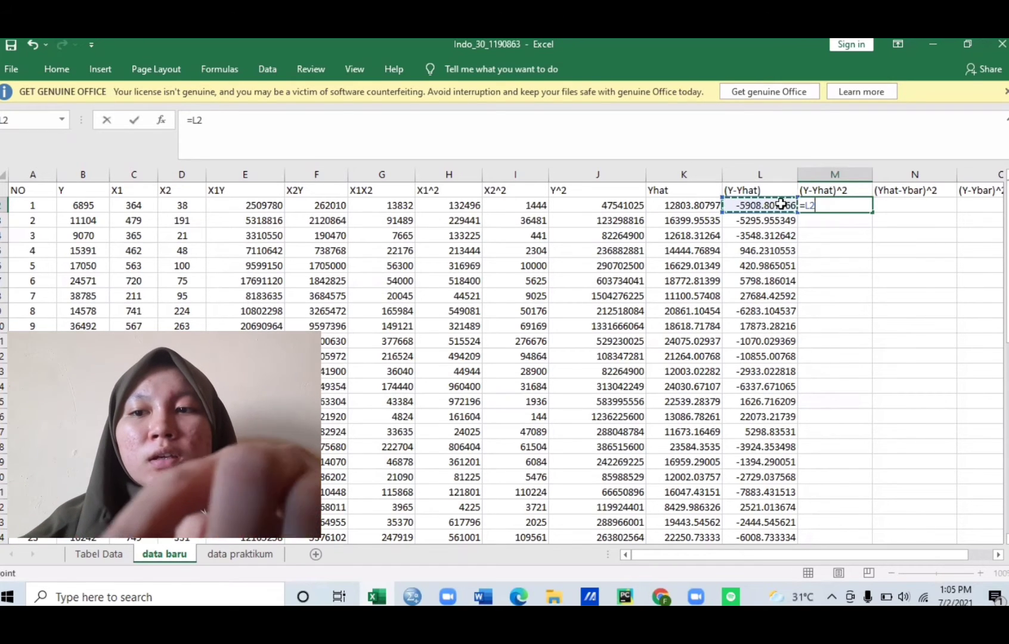
type("^2")
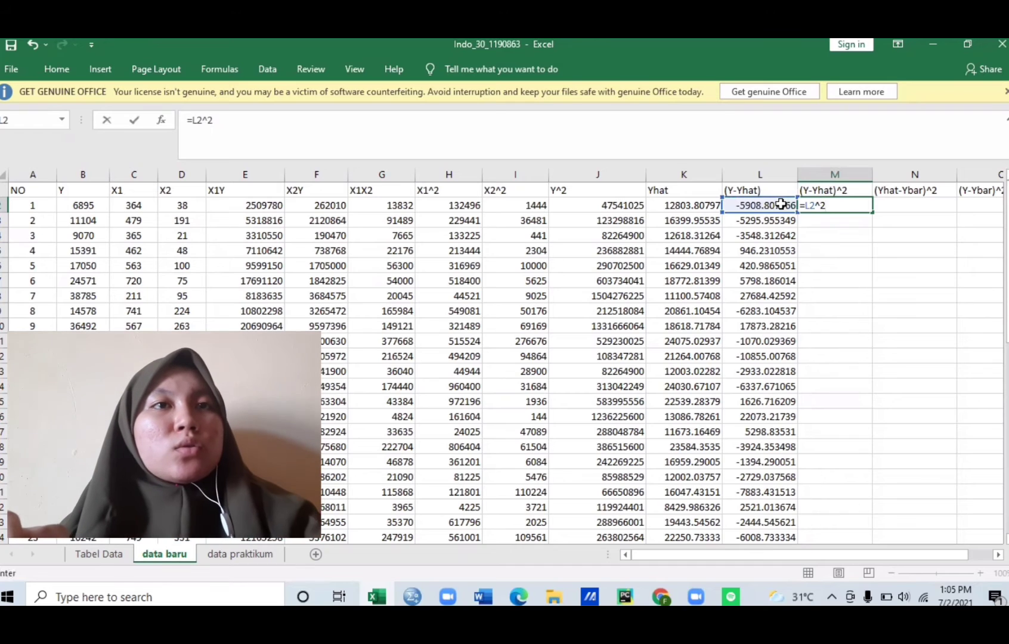
key("Return")
left_click(813, 205)
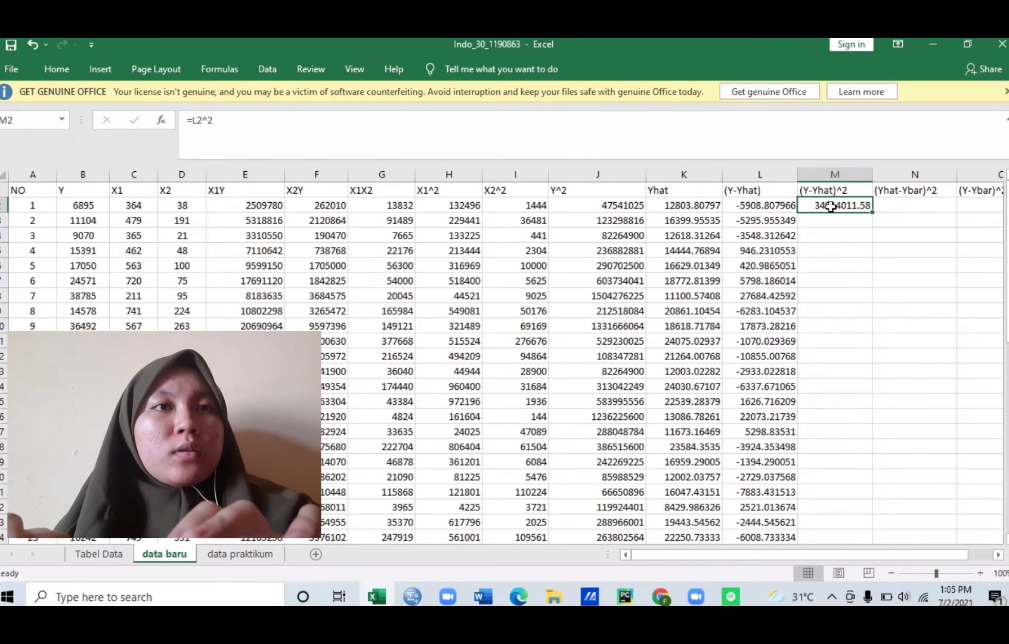
left_click_drag(873, 212, 871, 358)
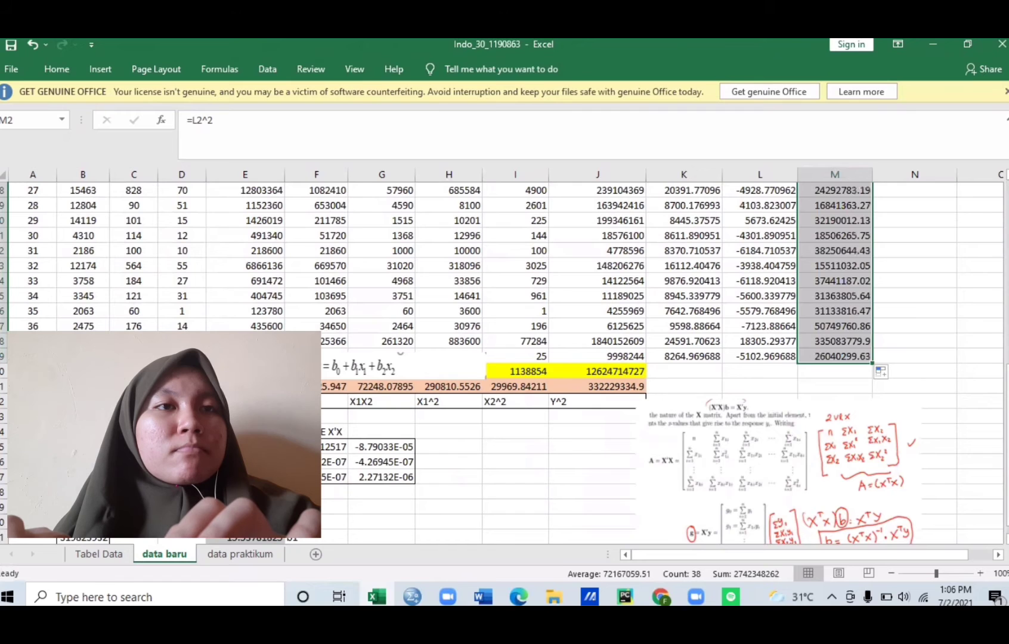
left_click_drag(1007, 390, 1007, 202)
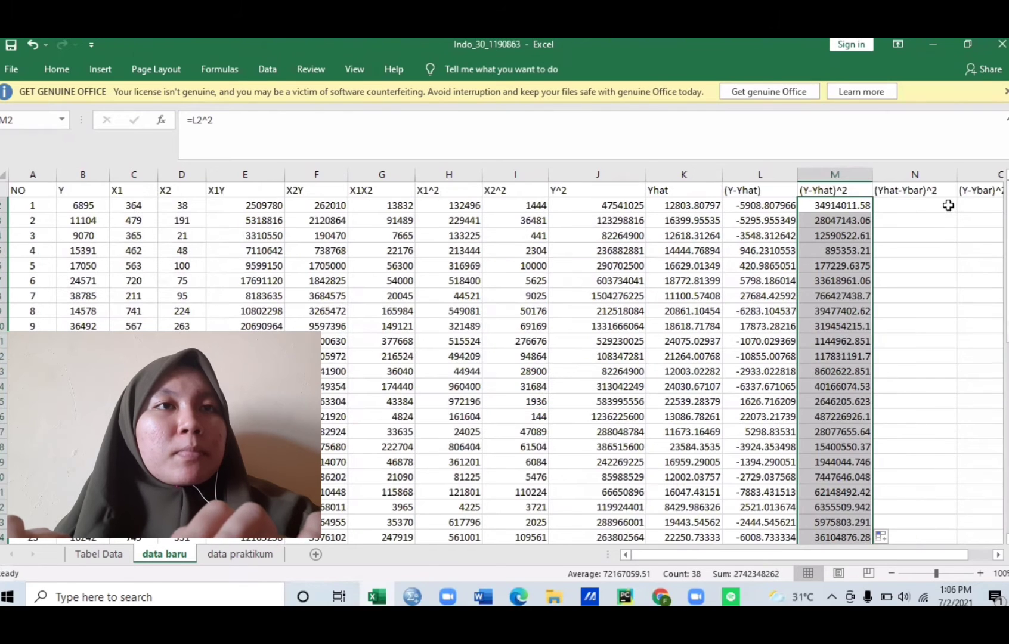
- Enter the formula =(K2-B41)^2 in N2, squaring the difference between the first Yhat value and the Y average
left_click(918, 205)
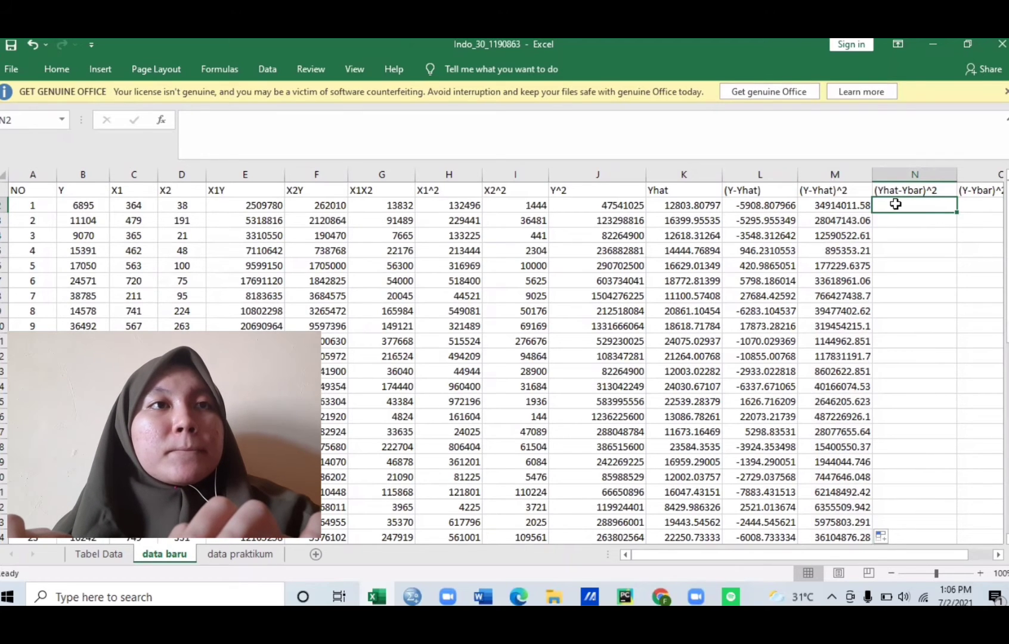
type("=")
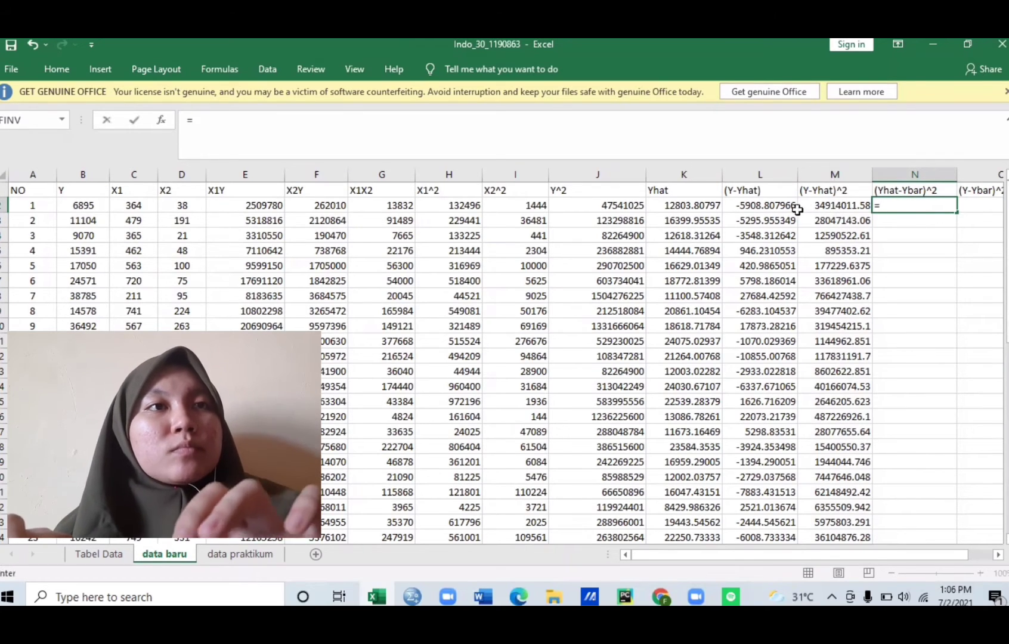
left_click(709, 205)
type("-")
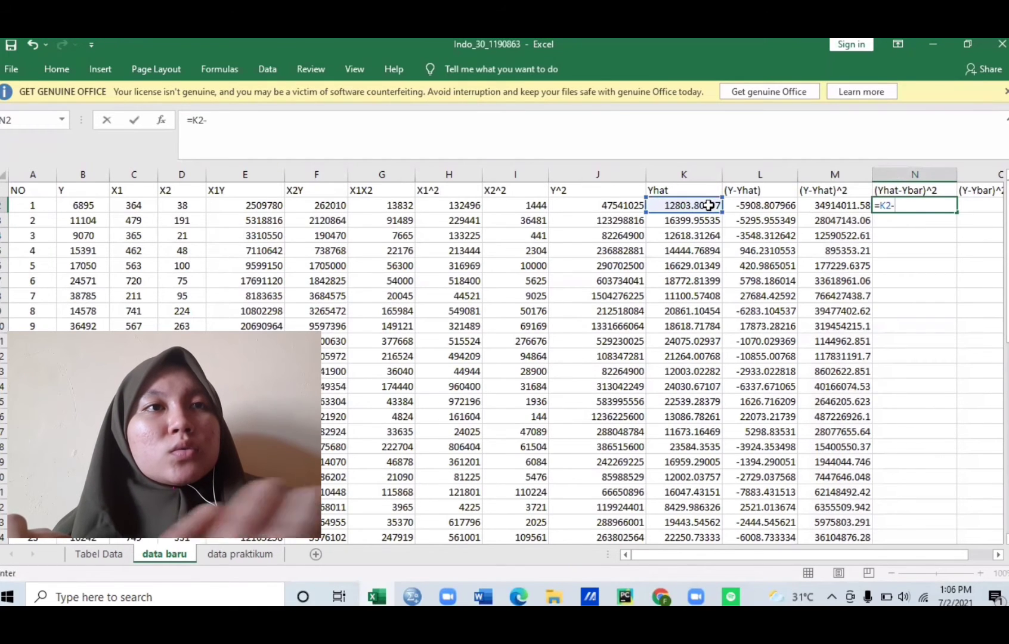
left_click_drag(1008, 239, 1008, 374)
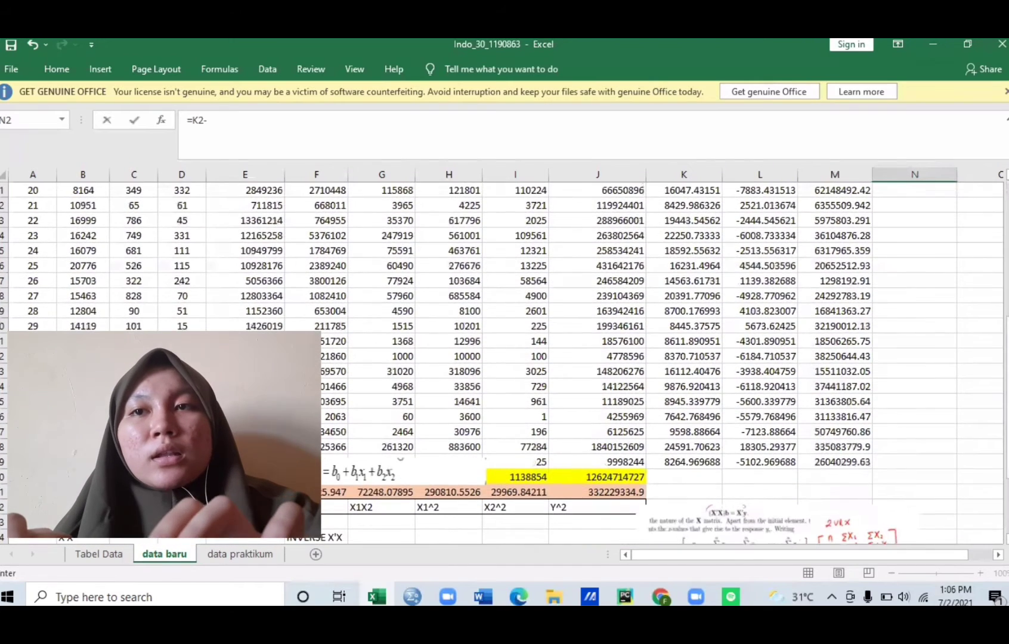
left_click(83, 492)
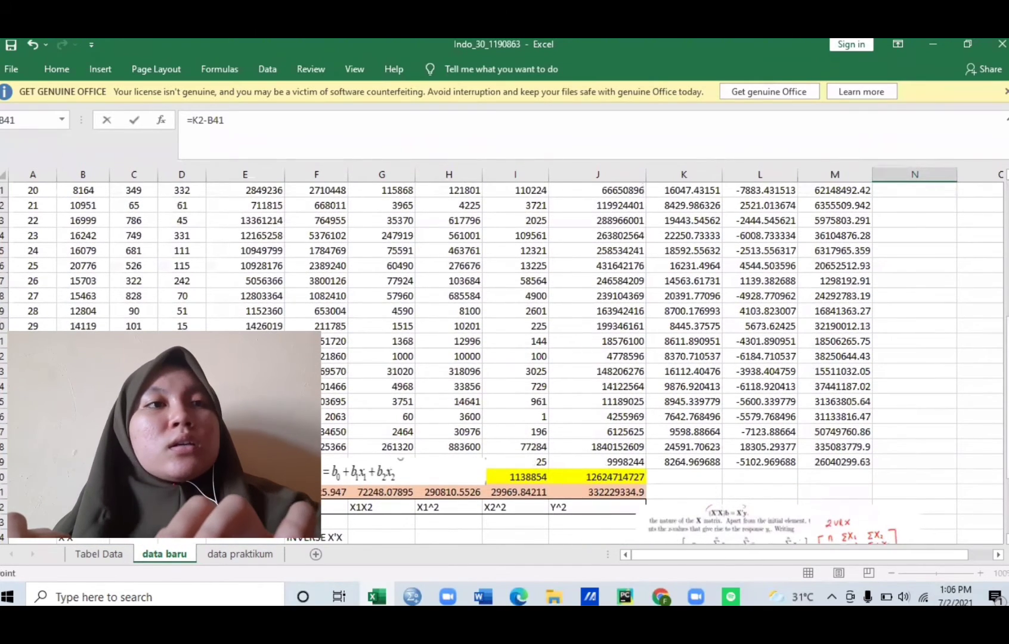
type(")")
left_click(193, 120)
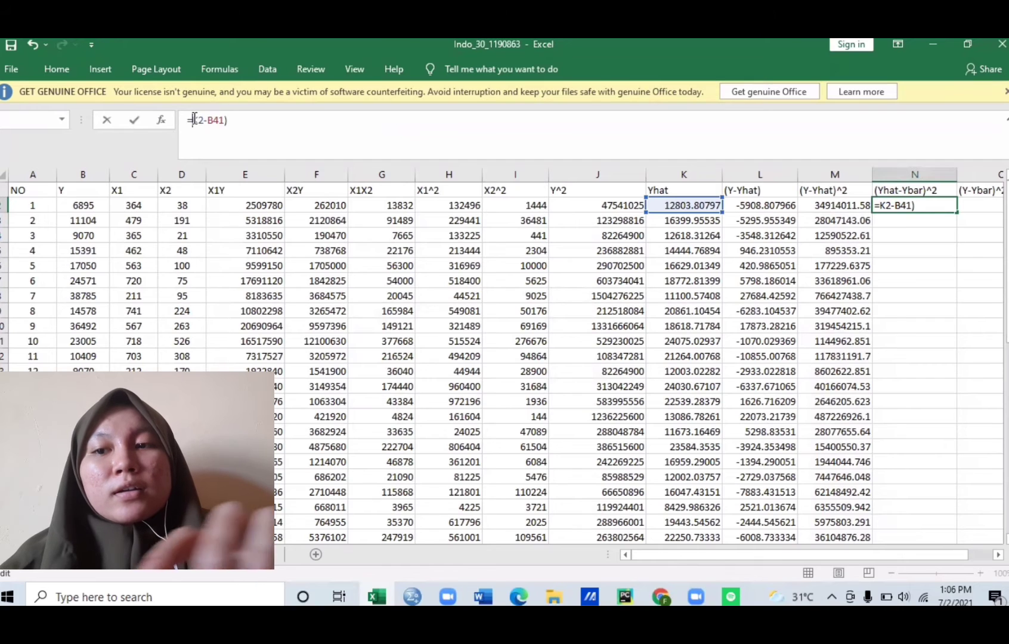
type("(")
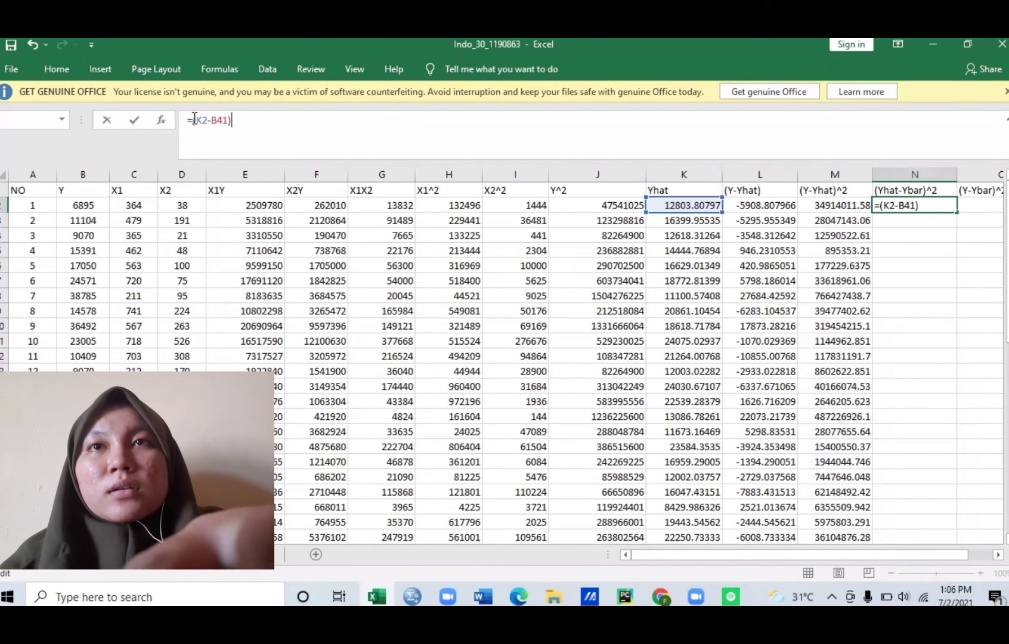
type("^2")
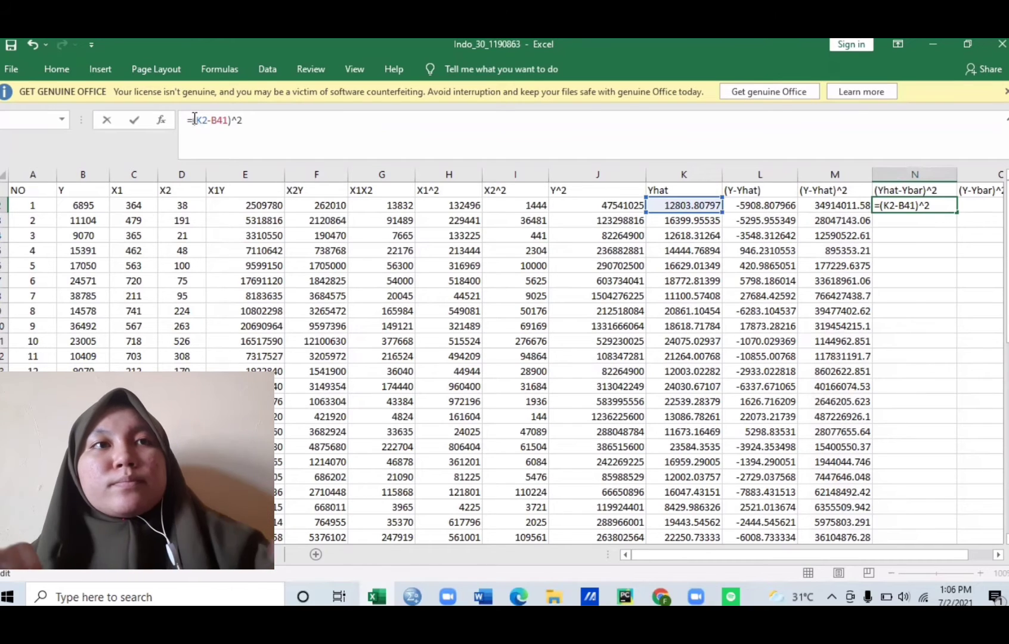
key("Return")
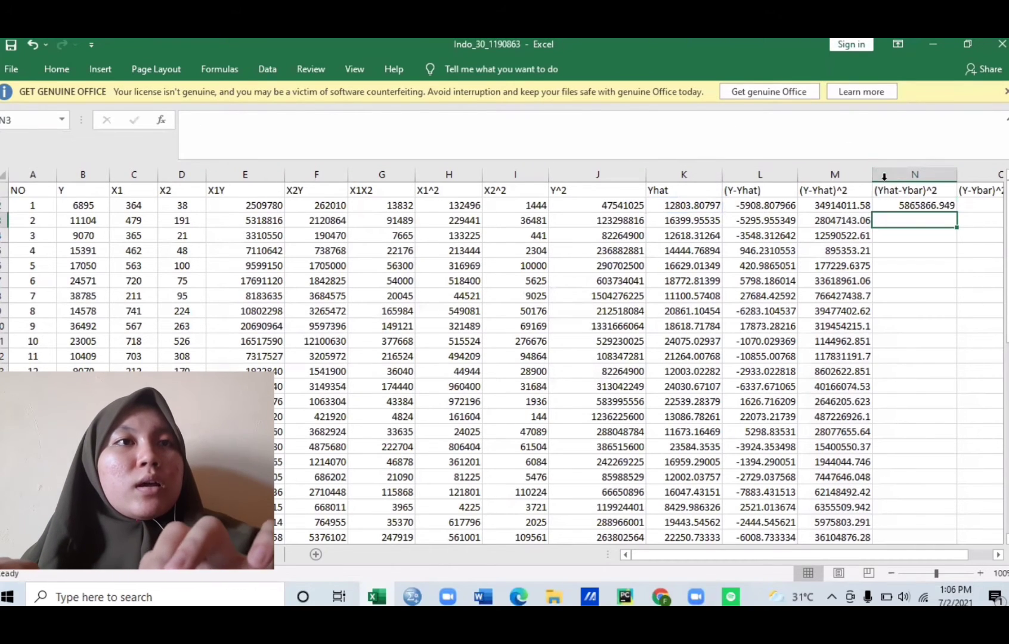
- Fill the squared-difference formula from N2 down the (Yhat-Ybar)^2 column to N39
left_click(888, 206)
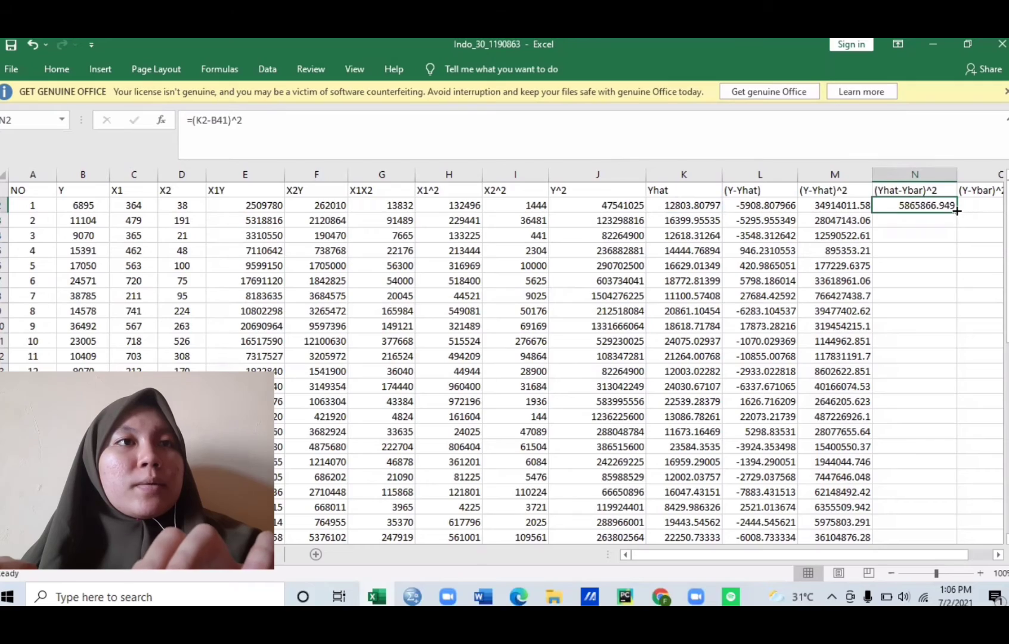
left_click_drag(957, 216, 886, 359)
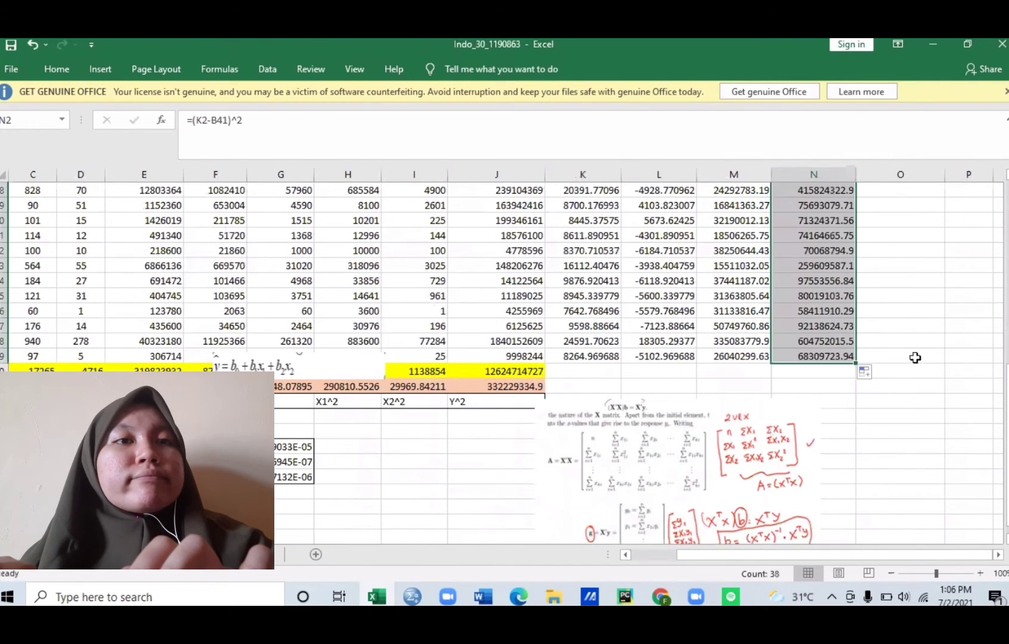
scroll(901, 205, "up", 9)
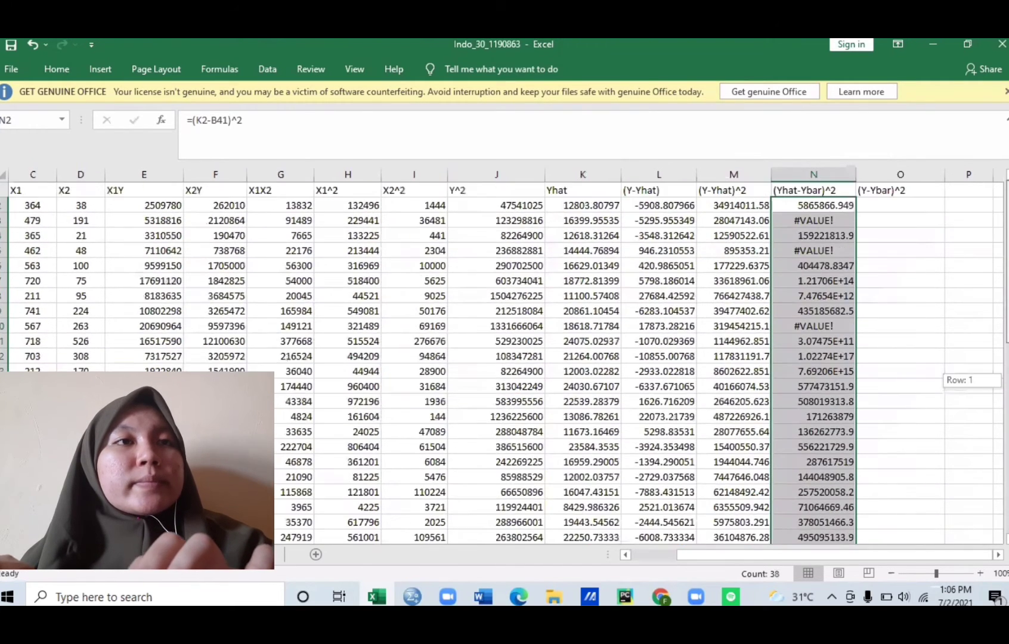
- Enter the formula =(L2-B41)^2 in N2 of the (Yhat-Ybar)^2 column
left_click(901, 205)
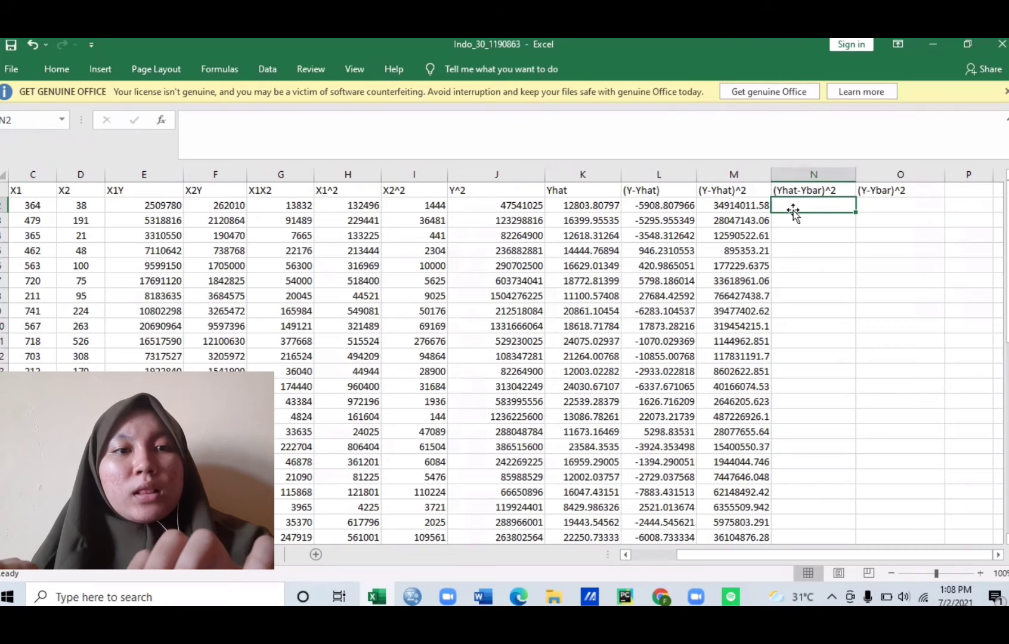
type("=(")
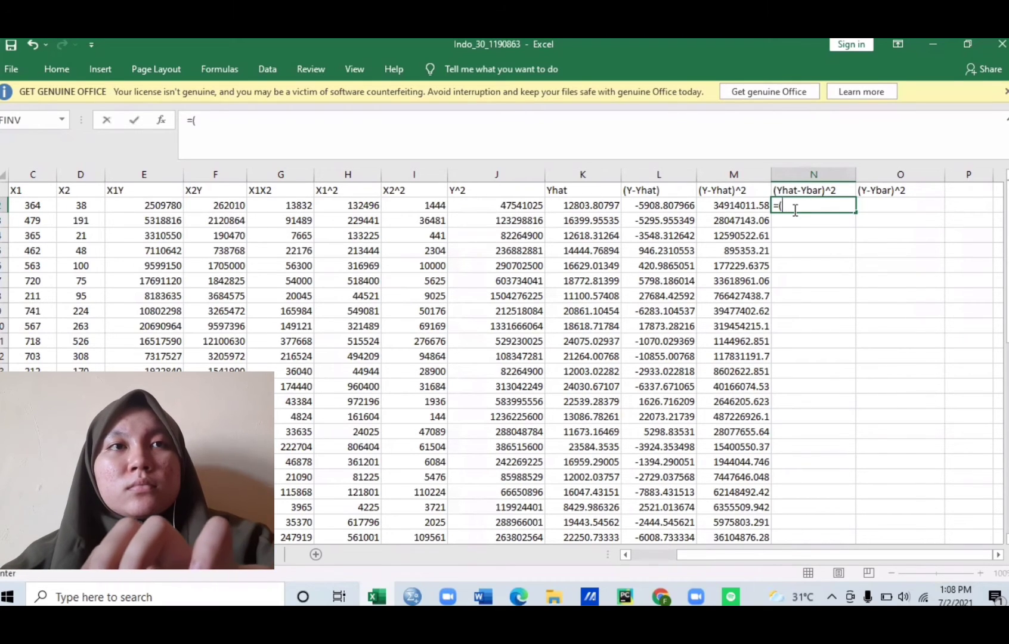
left_click(669, 206)
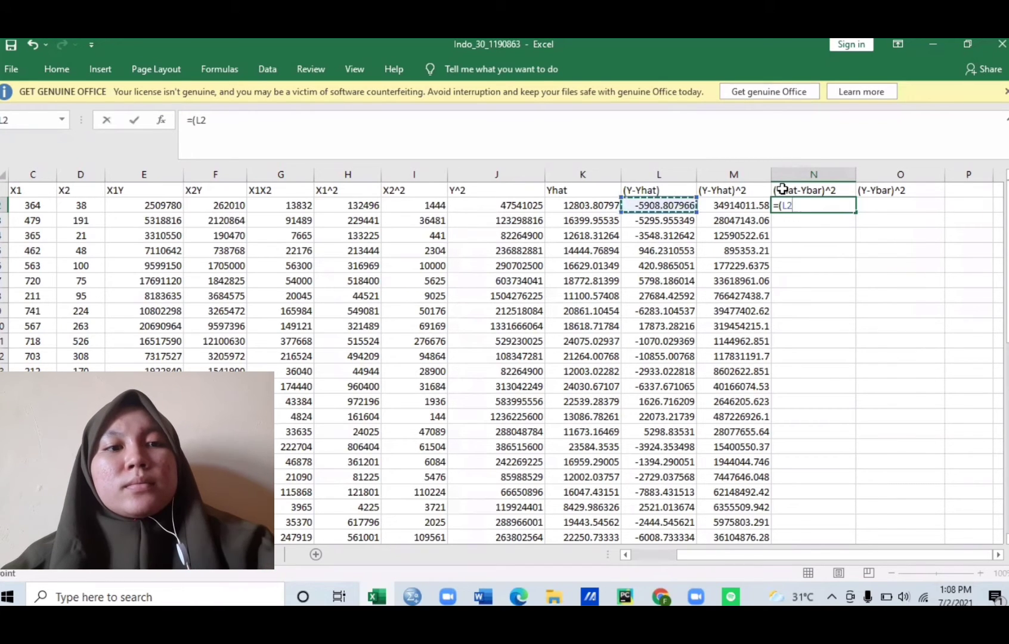
type("-")
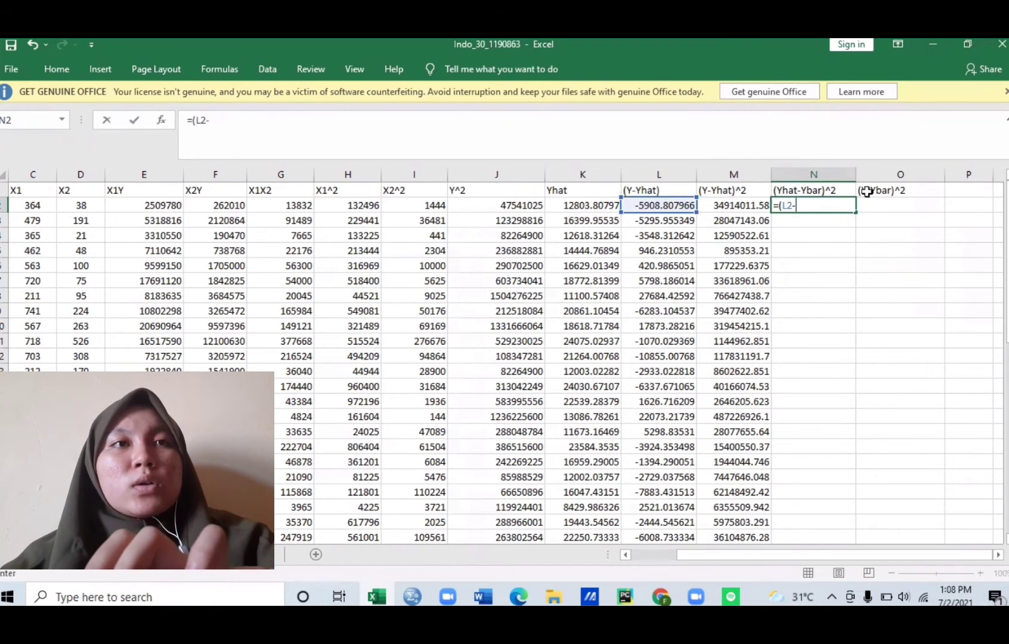
left_click_drag(1006, 239, 1006, 364)
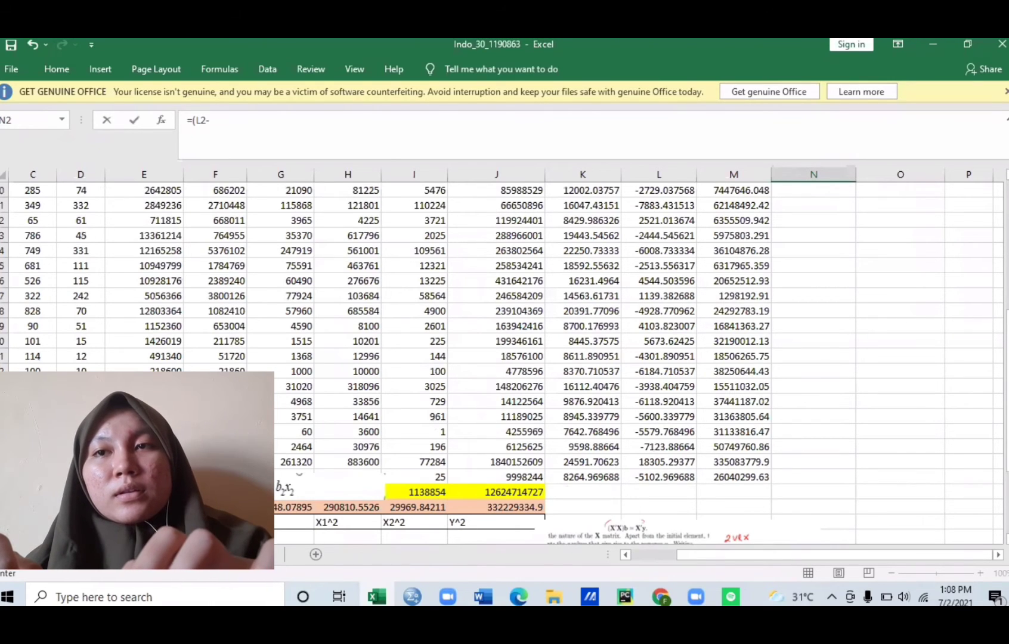
left_click(33, 506)
key("Left")
key("Left")
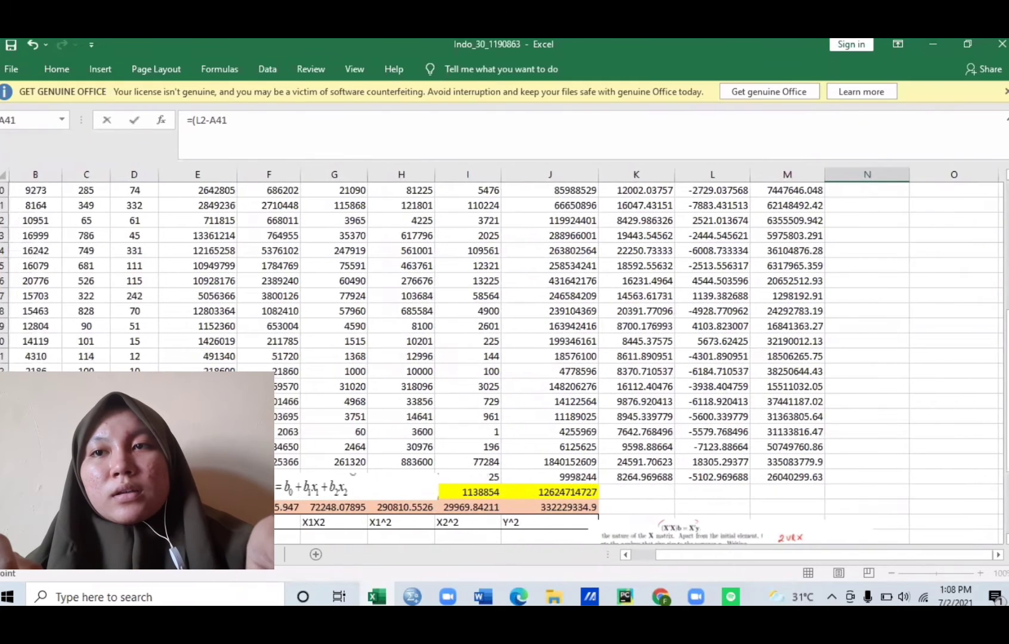
key("Right")
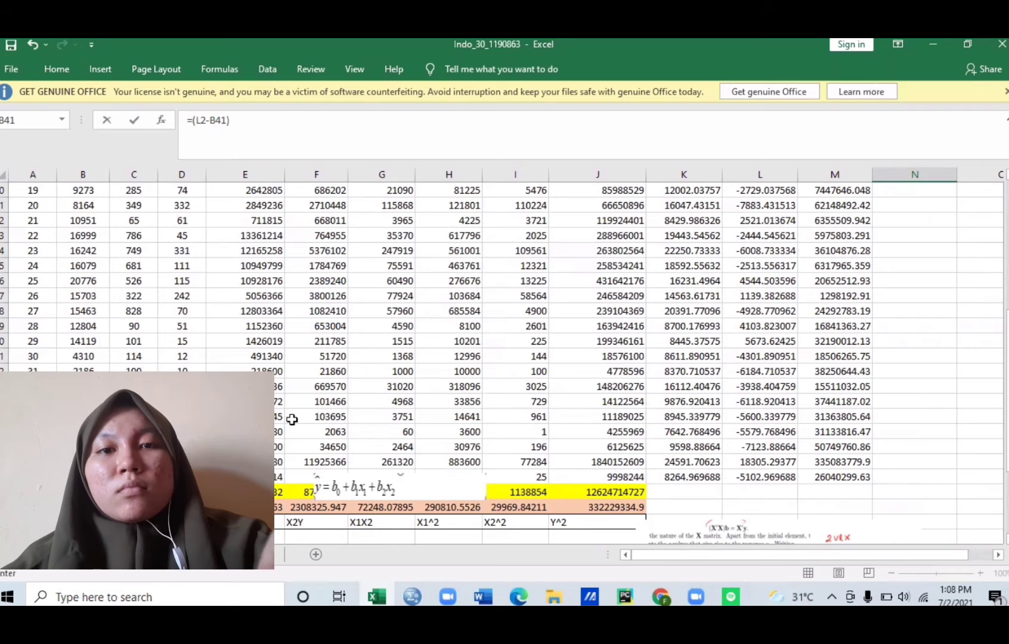
type("2")
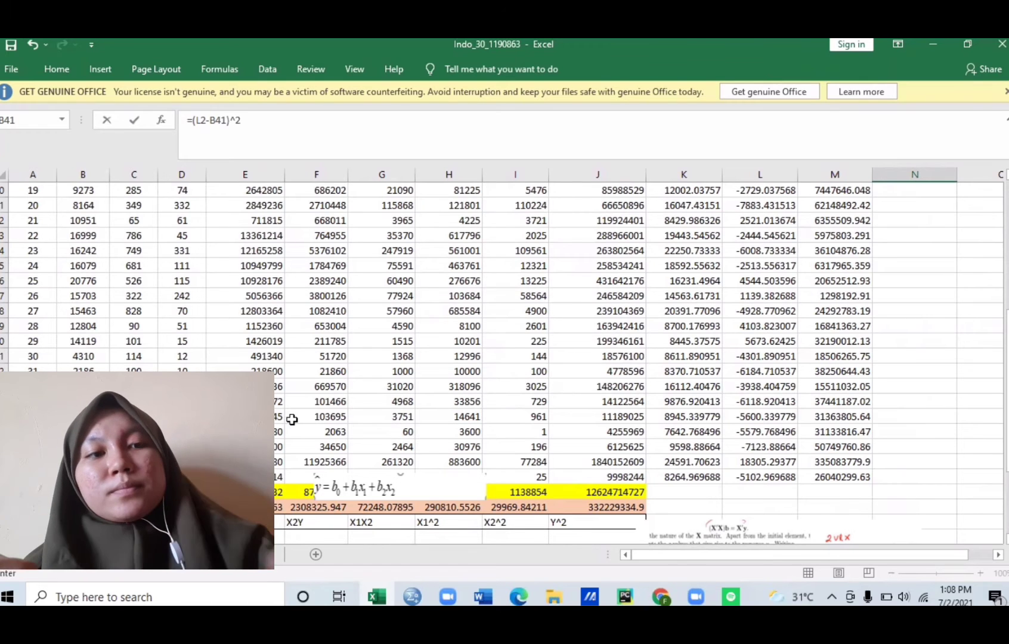
key("Escape")
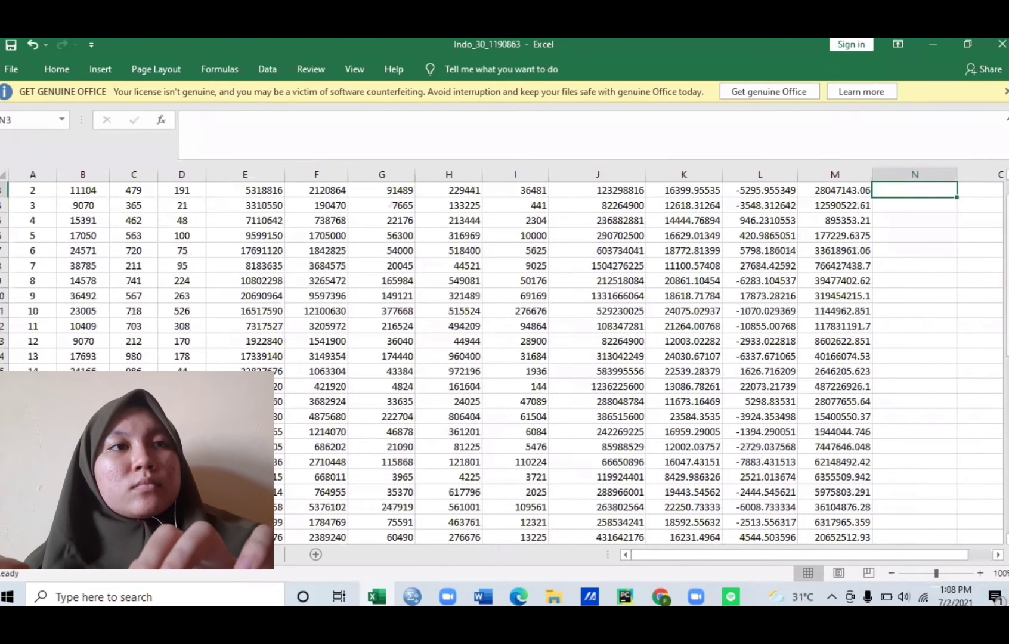
- Lock the row of the Y average reference in N2, making the formula =(L2-B$41)^2, and accept the formula correction
left_click_drag(1007, 353, 1007, 347)
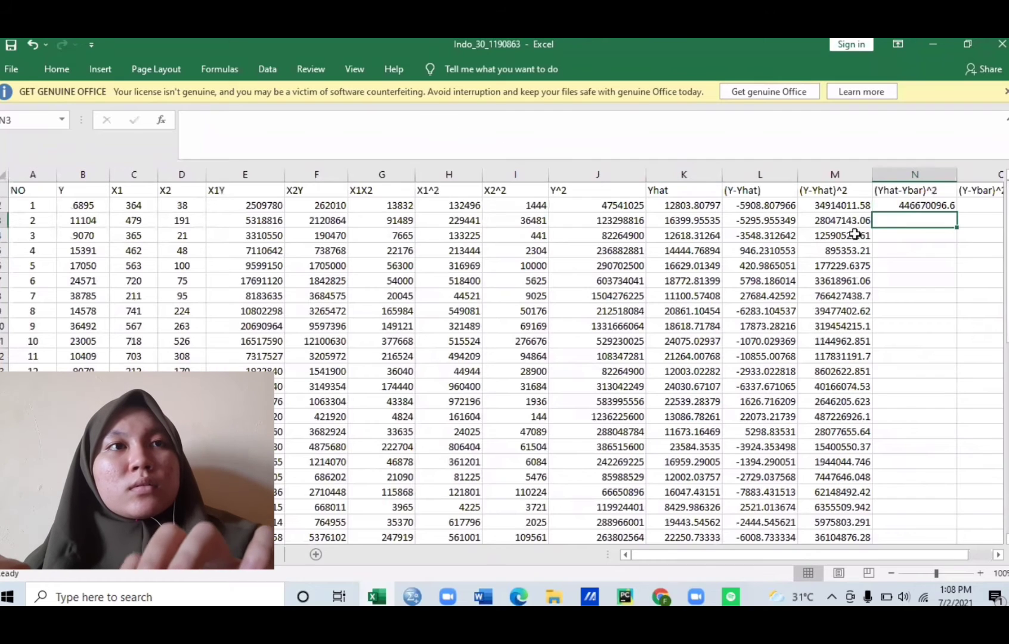
left_click(890, 203)
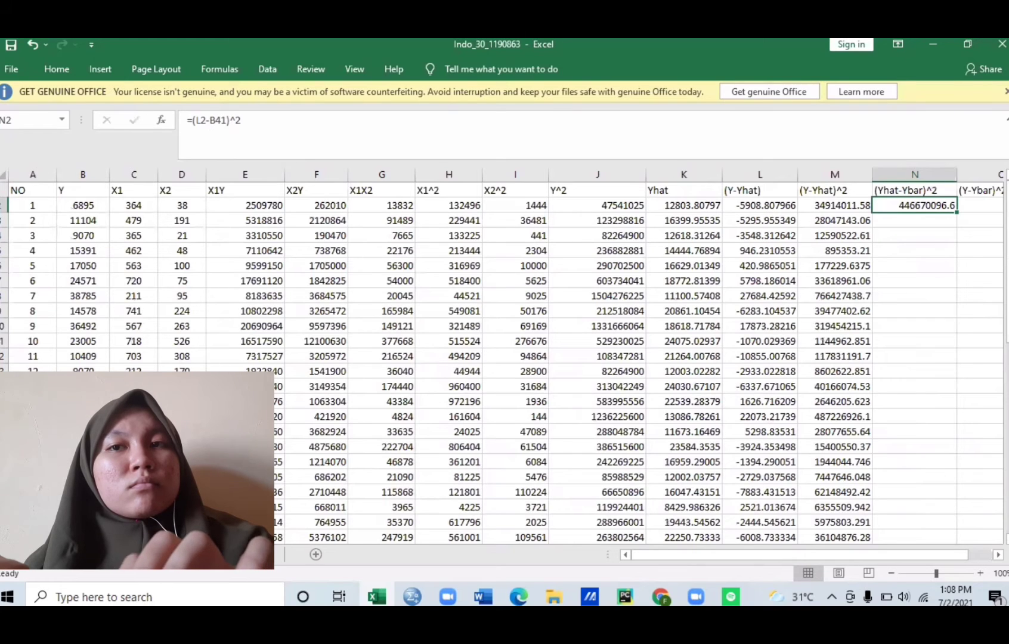
left_click(219, 121)
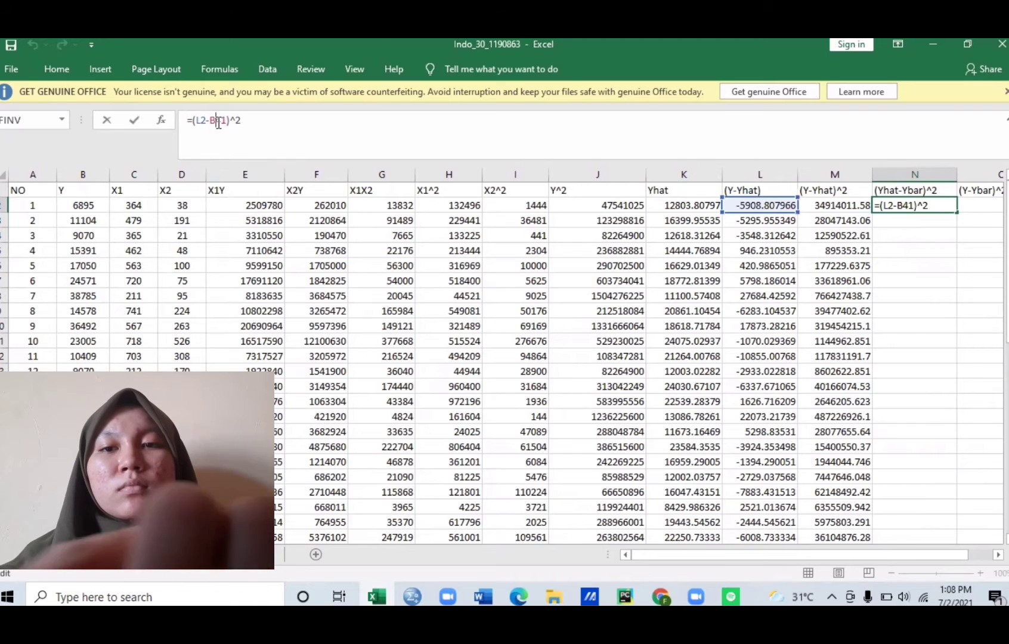
type("$")
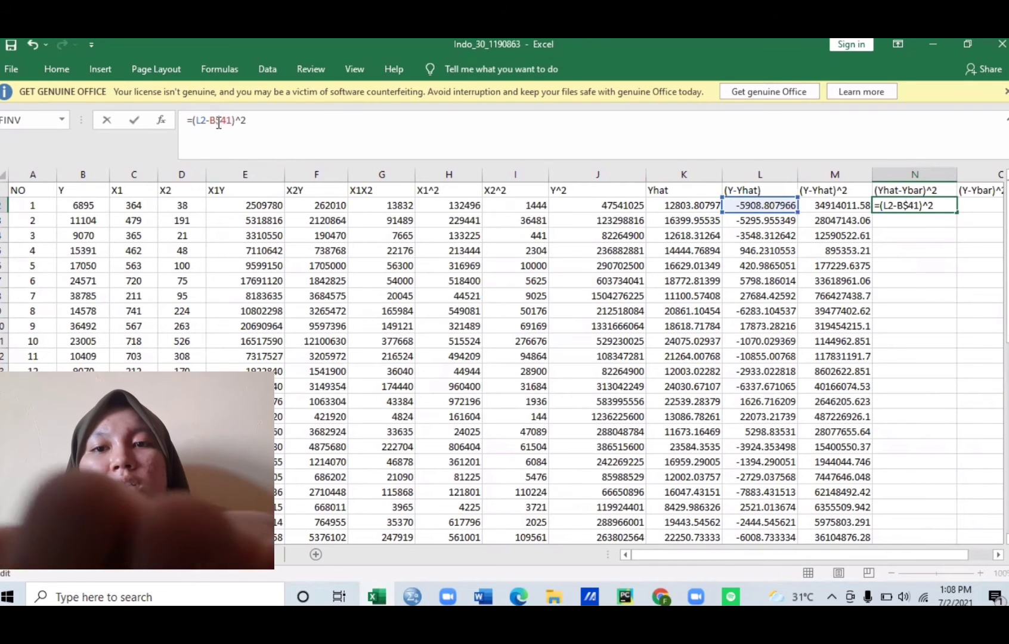
type("$")
key("Return")
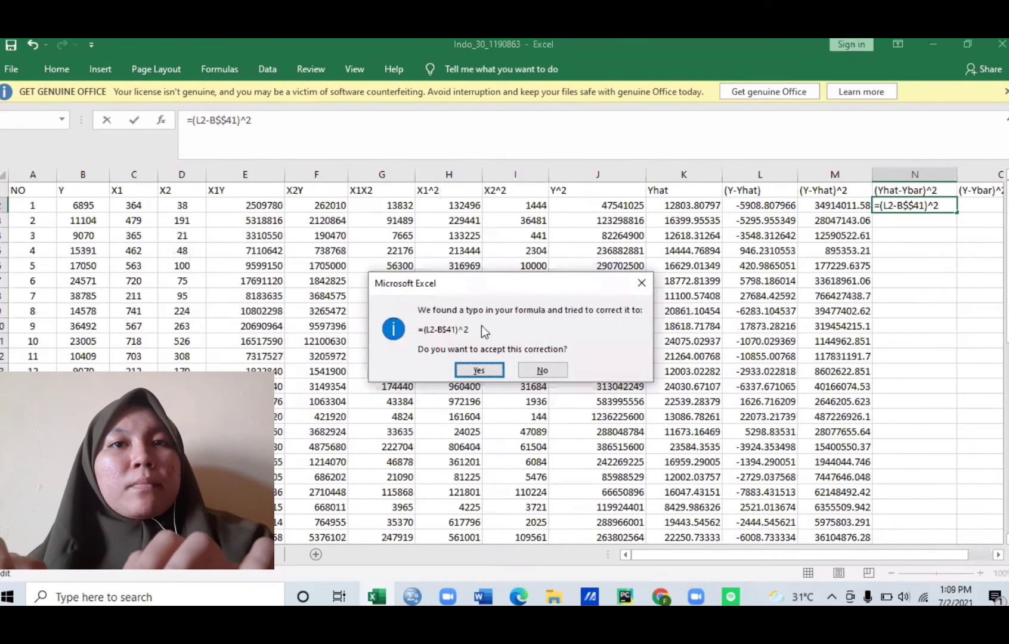
left_click(481, 369)
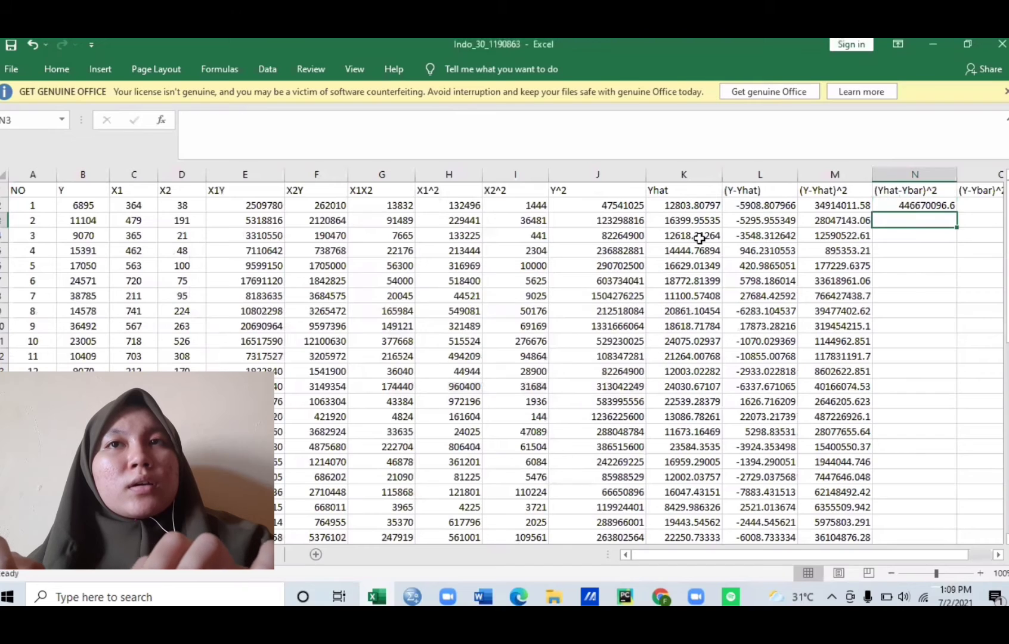
- Fill the formula with the locked row reference from N2 down the (Yhat-Ybar)^2 column to N39
left_click(887, 205)
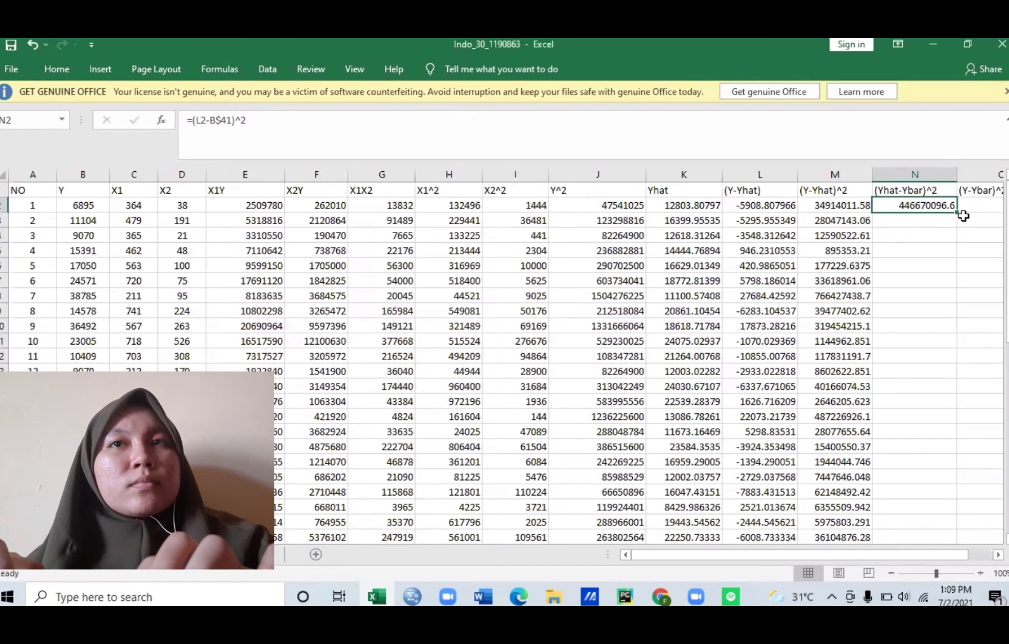
left_click_drag(955, 213, 969, 363)
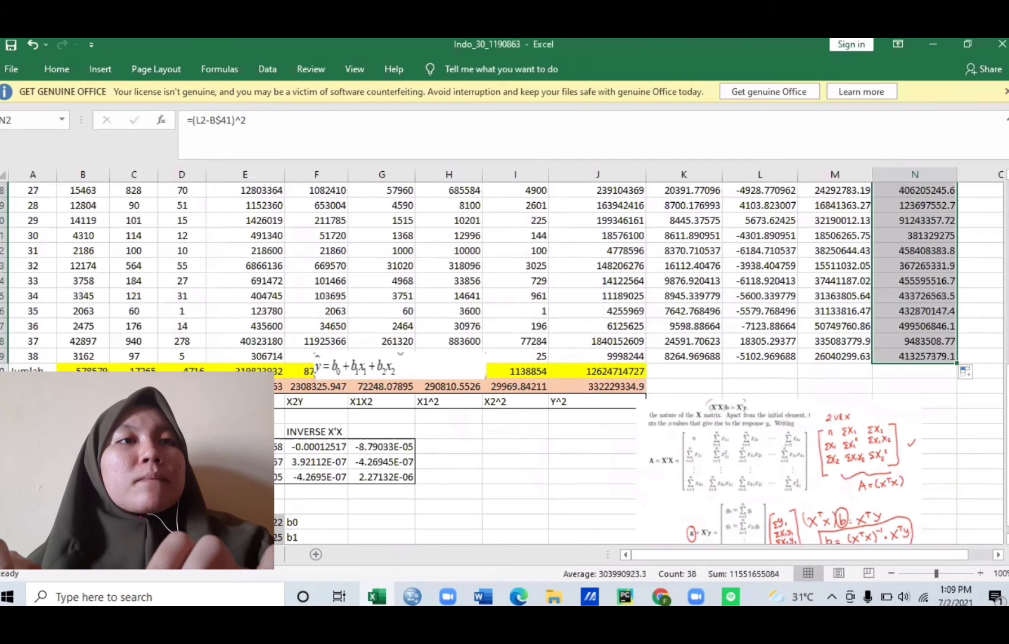
left_click_drag(1007, 396, 1007, 213)
left_click(983, 205)
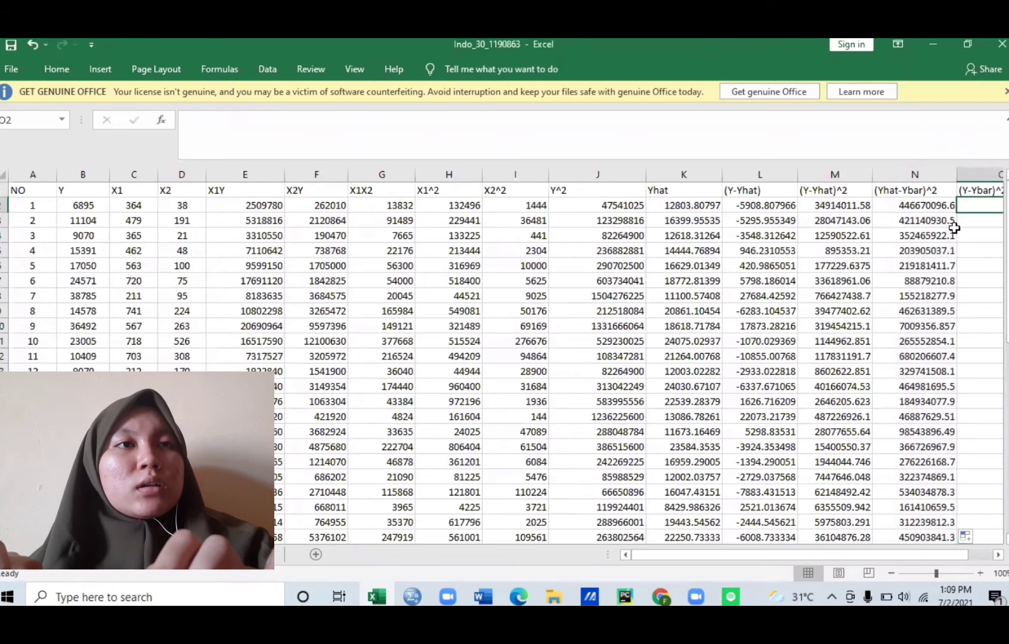
key("Right")
key("Right")
key("Right")
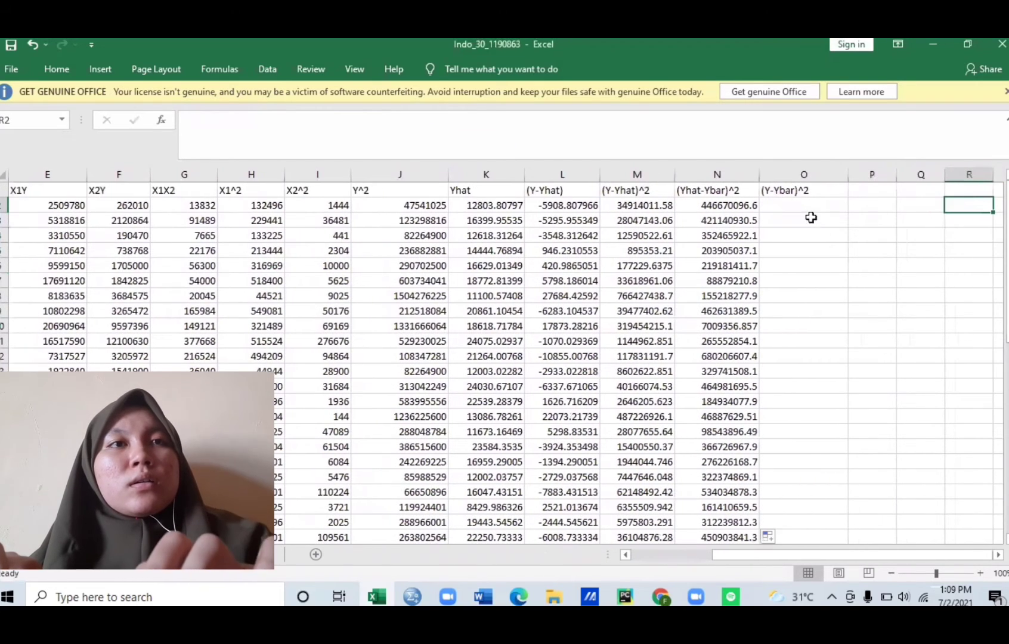
left_click(810, 205)
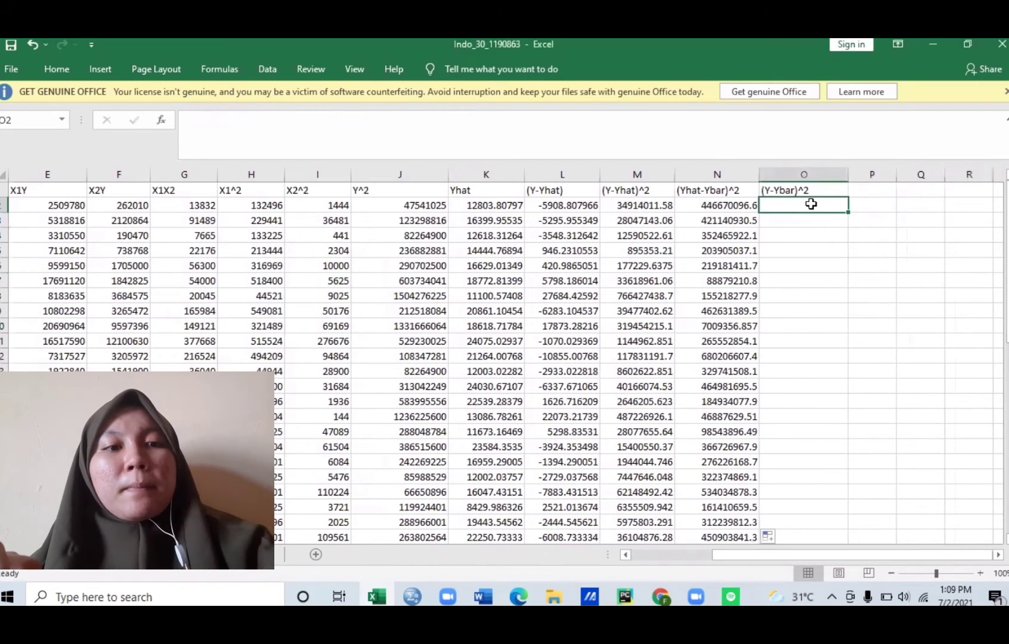
type("=")
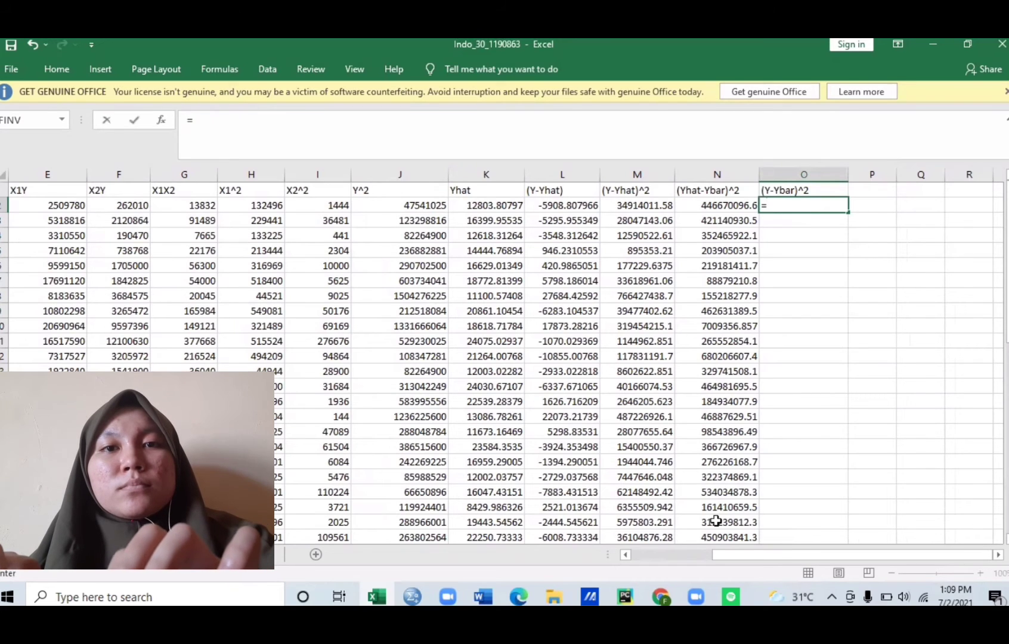
left_click(771, 588)
- Enter the formula =(K2-B41)^2 in N2, squaring the first Yhat value minus the Y average
left_click(774, 207)
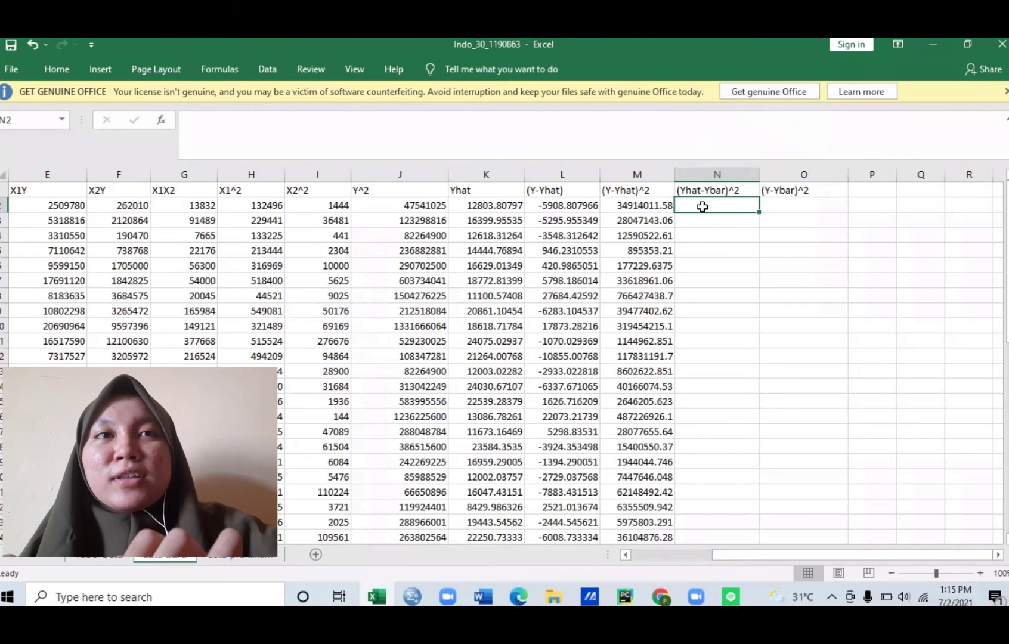
type("=")
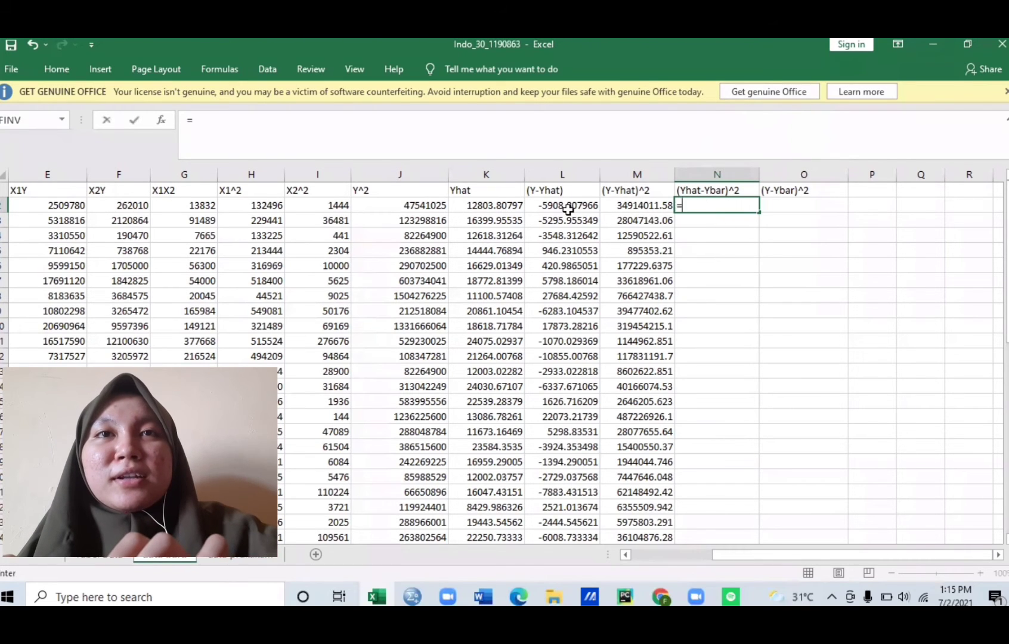
left_click(466, 204)
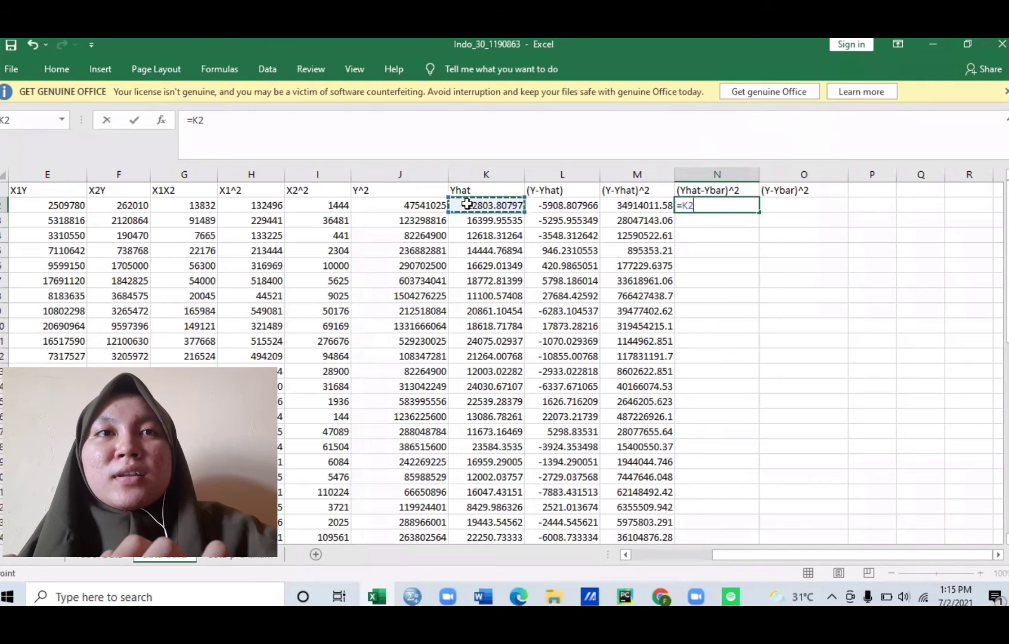
type("-")
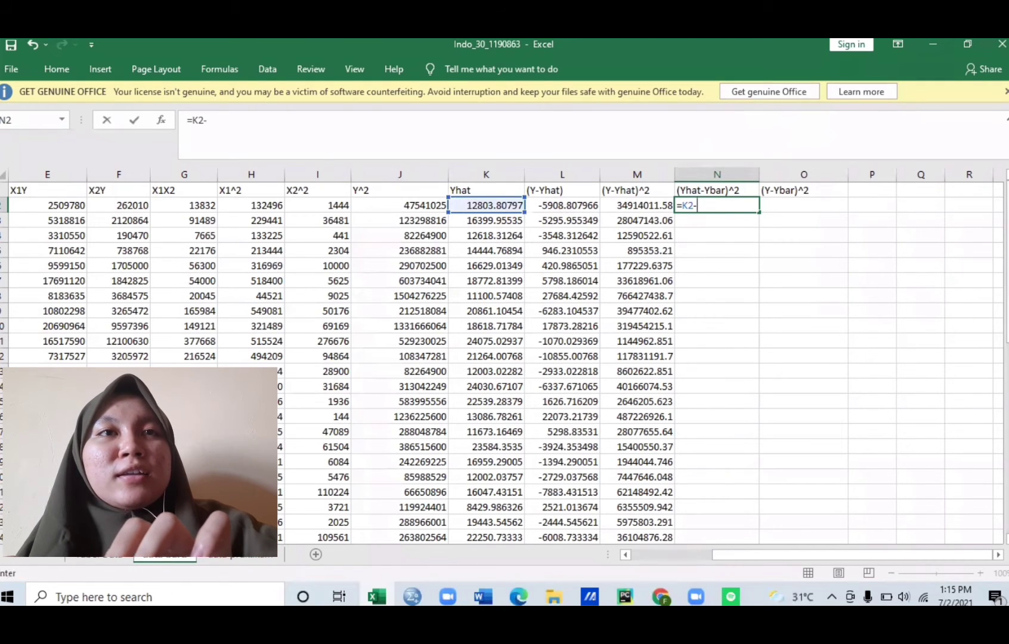
left_click_drag(1007, 263, 1007, 418)
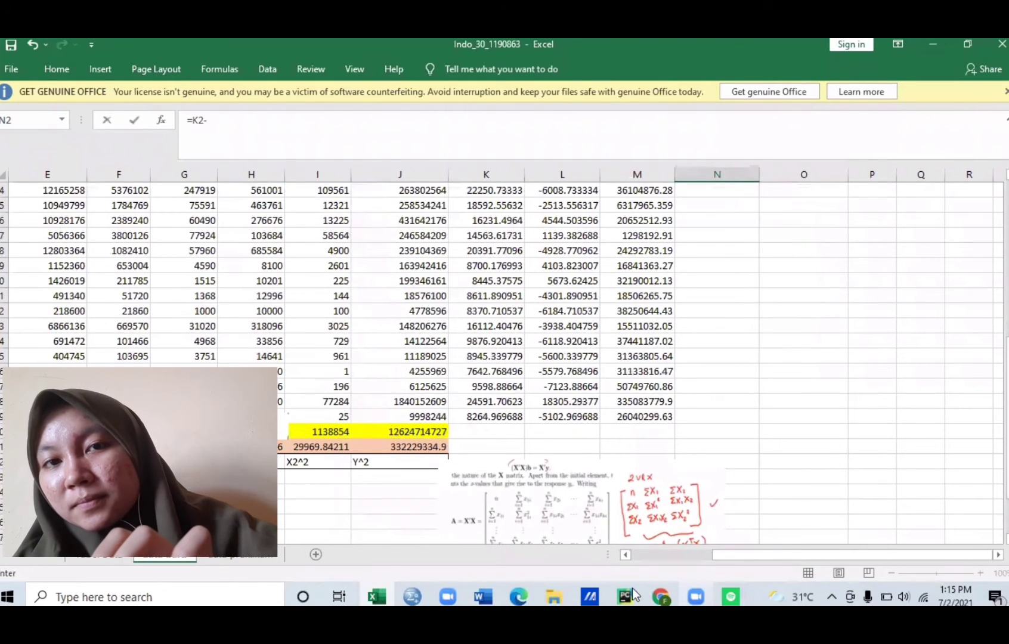
left_click(625, 555)
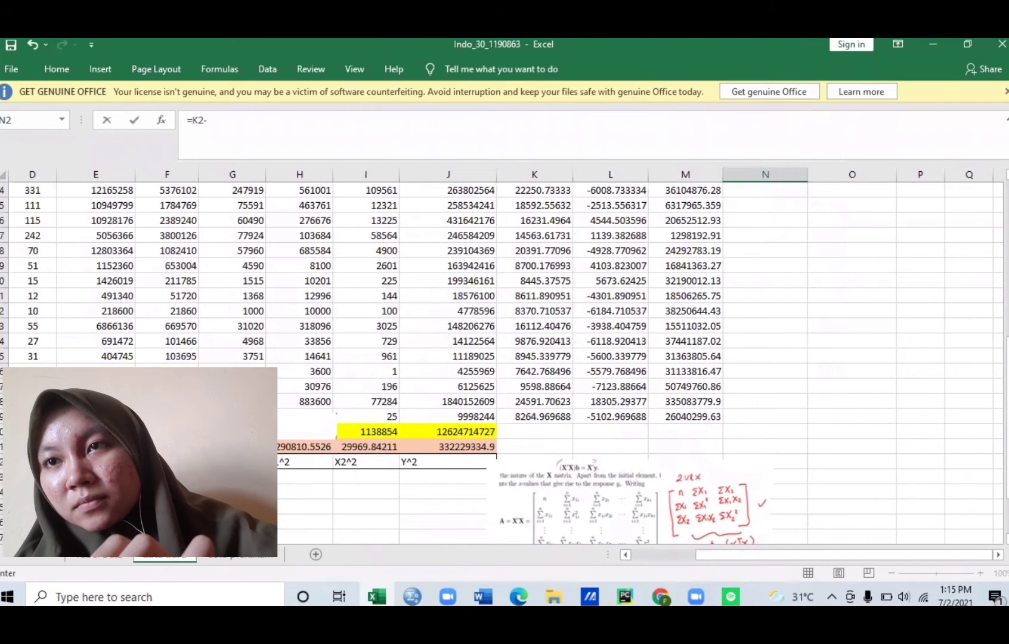
left_click(32, 447)
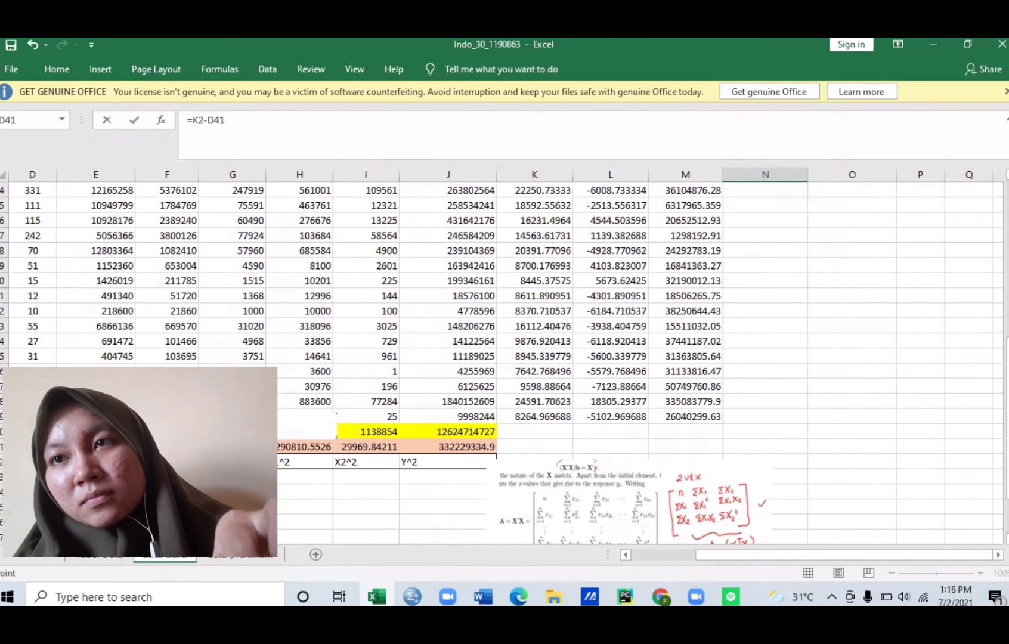
key("Left")
key("Left")
key("Left")
key("Right")
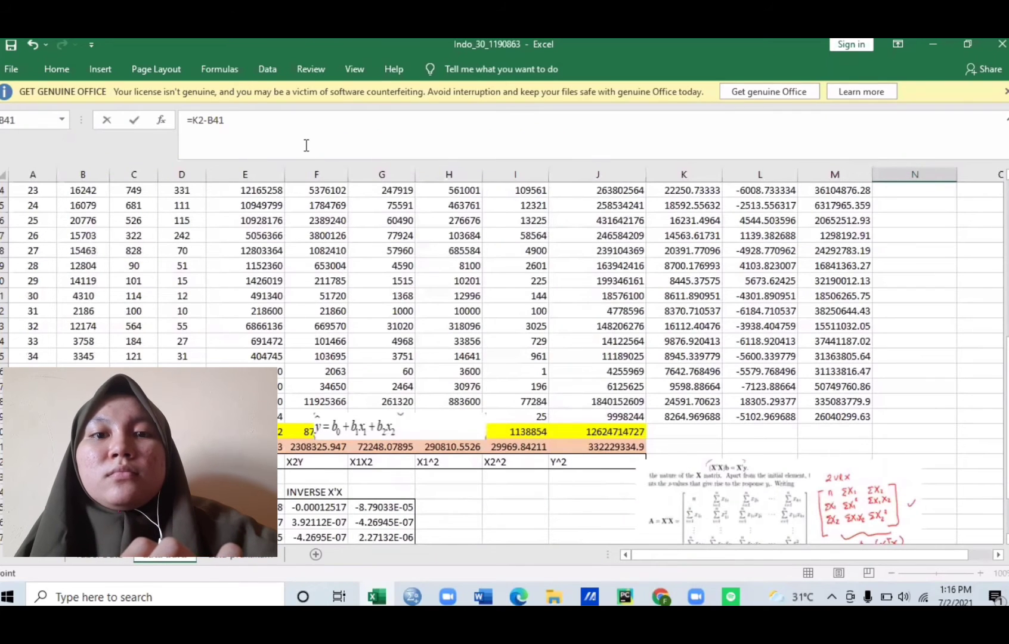
left_click(258, 121)
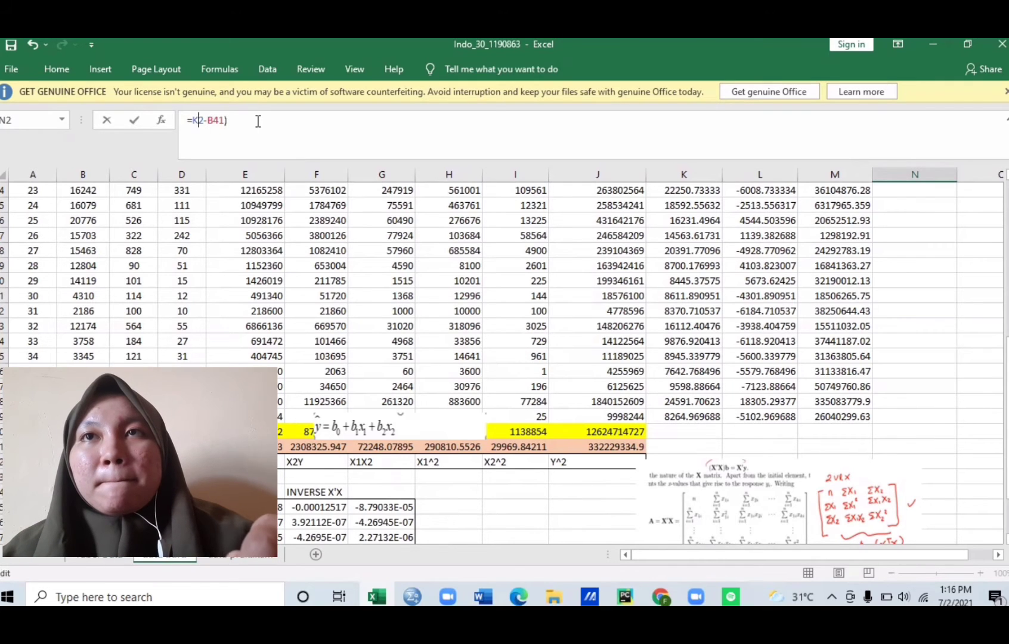
type("(")
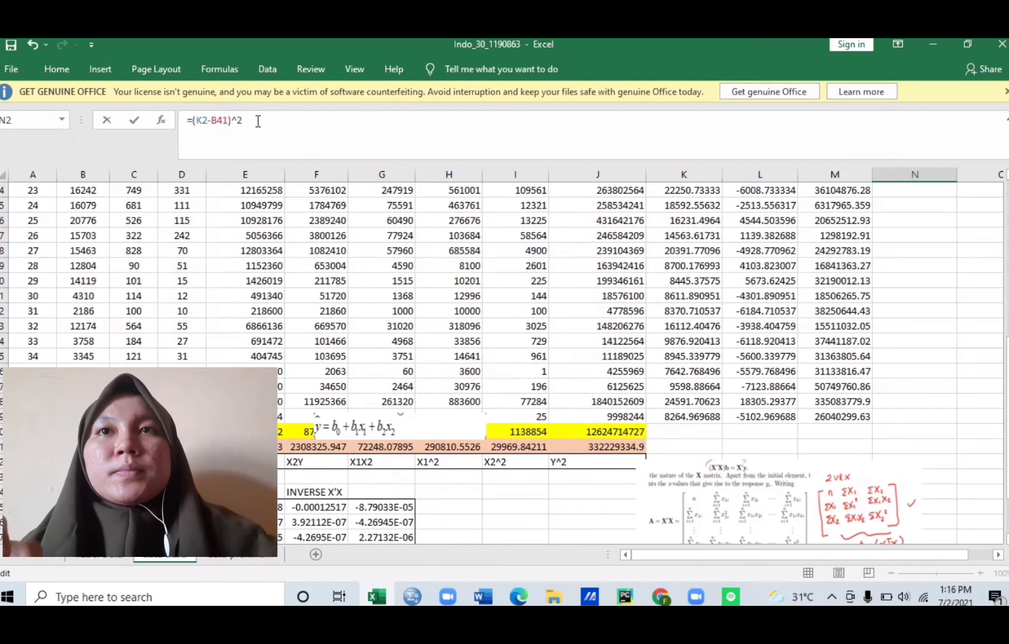
key("Return")
- Fill the =(K2-B41)^2 formula from N2 down the (Yhat-Ybar)^2 column to N39
left_click_drag(1007, 311, 1008, 298)
left_click(918, 206)
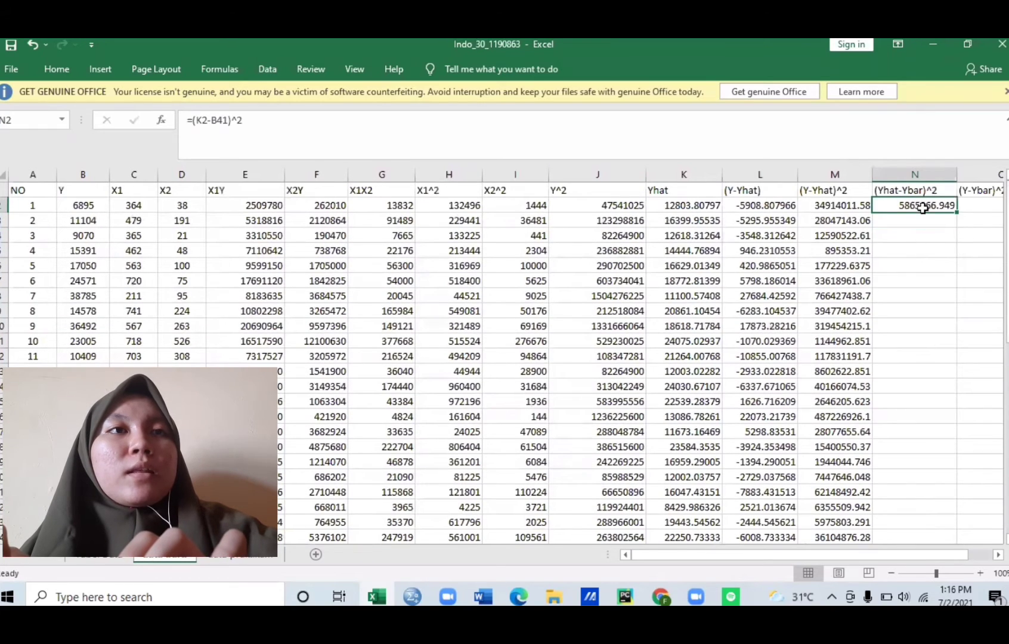
left_click_drag(956, 211, 969, 511)
scroll(966, 540, "down", 3)
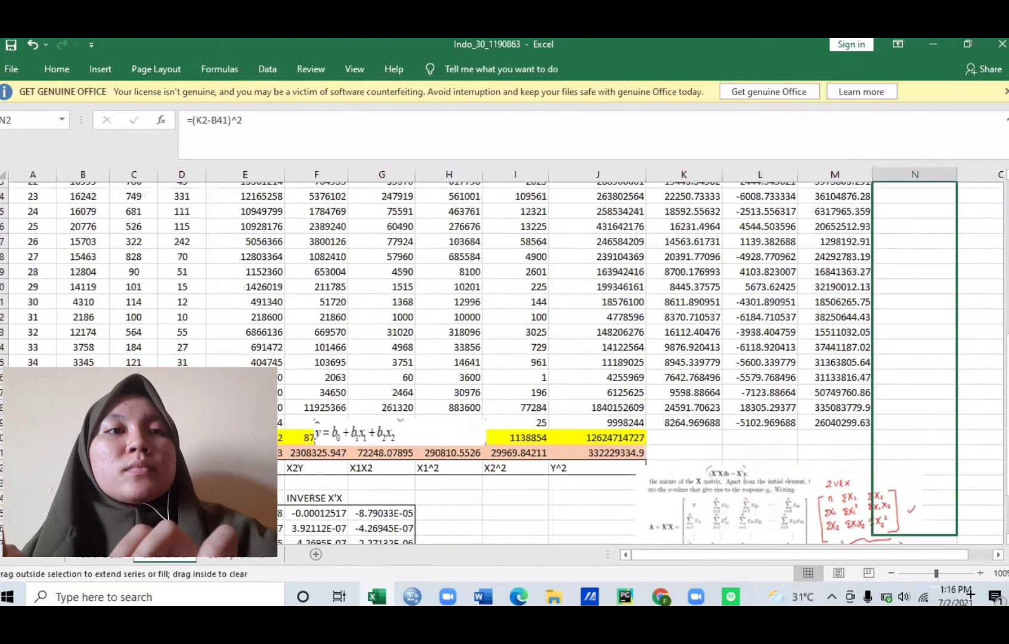
left_click_drag(955, 346, 955, 345)
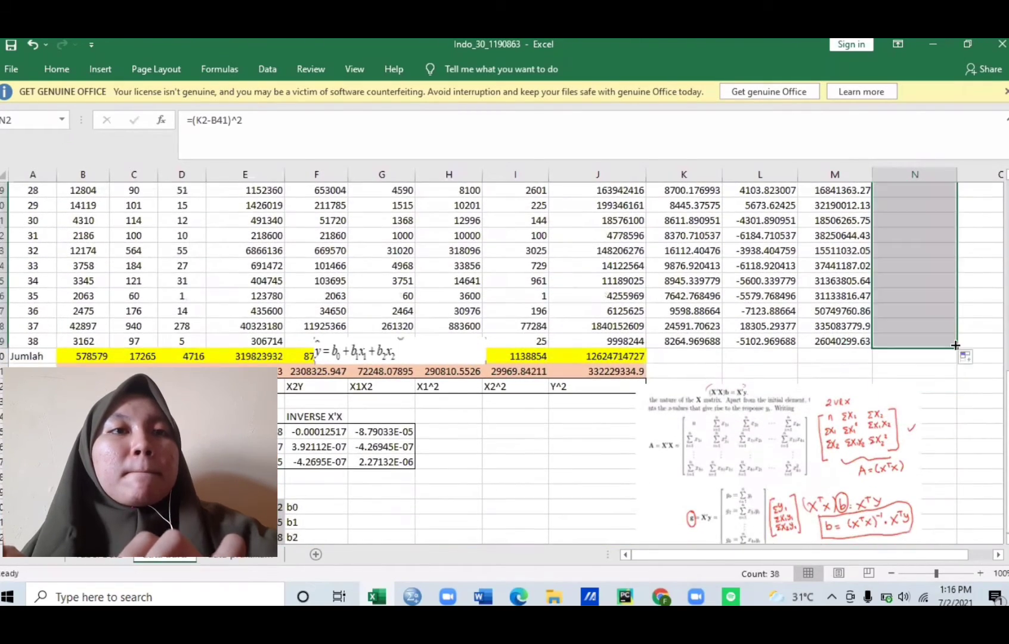
scroll(972, 388, "up", 9)
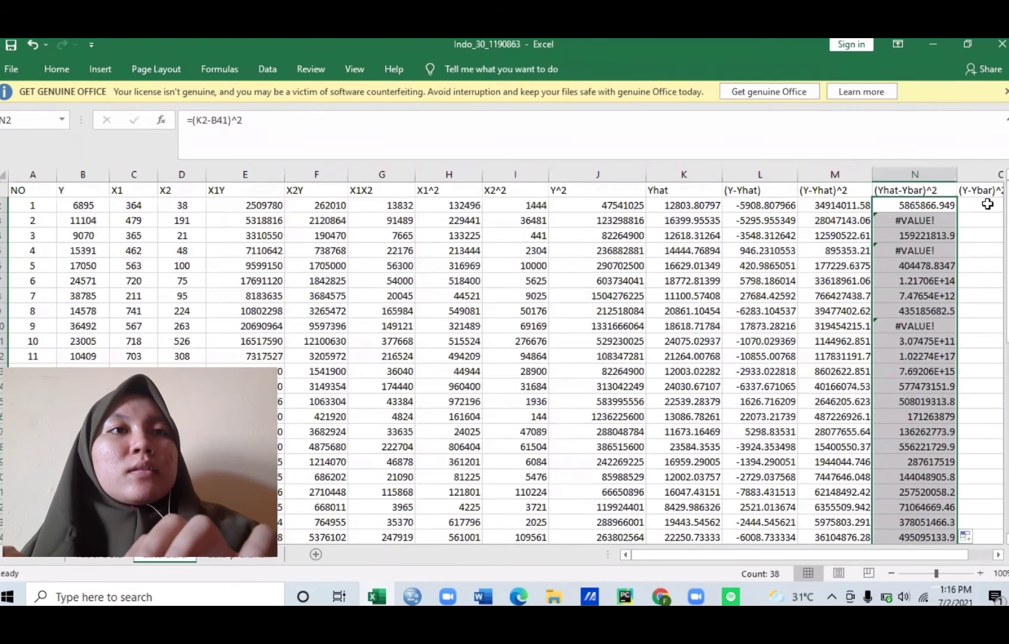
- Compare the formulas in N2 and N3, and undo the fill down the (Yhat-Ybar)^2 column
left_click(945, 221)
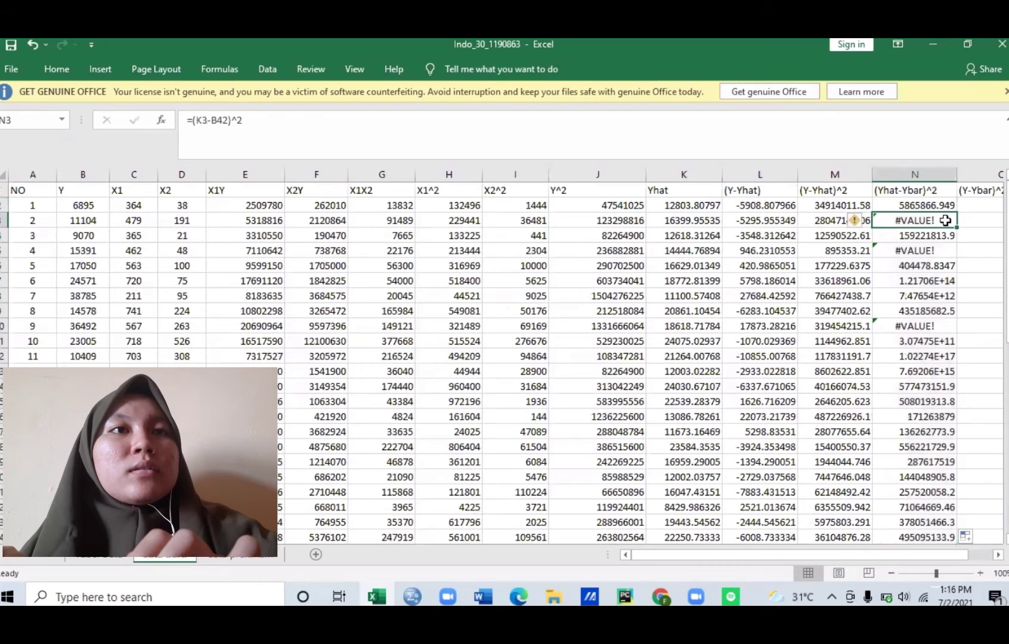
left_click(937, 203)
left_click(939, 219)
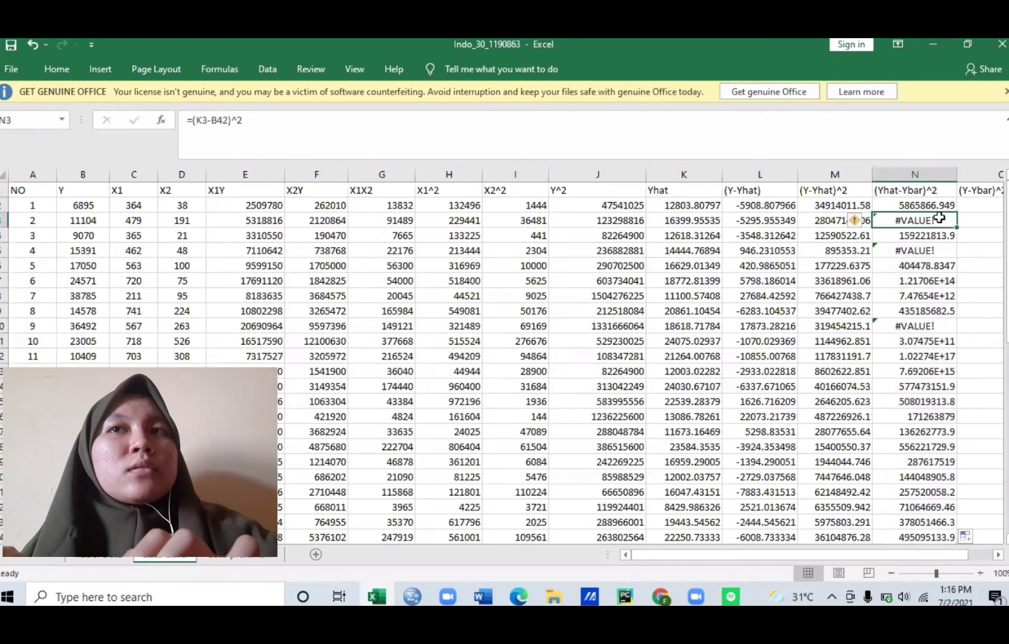
left_click(939, 207)
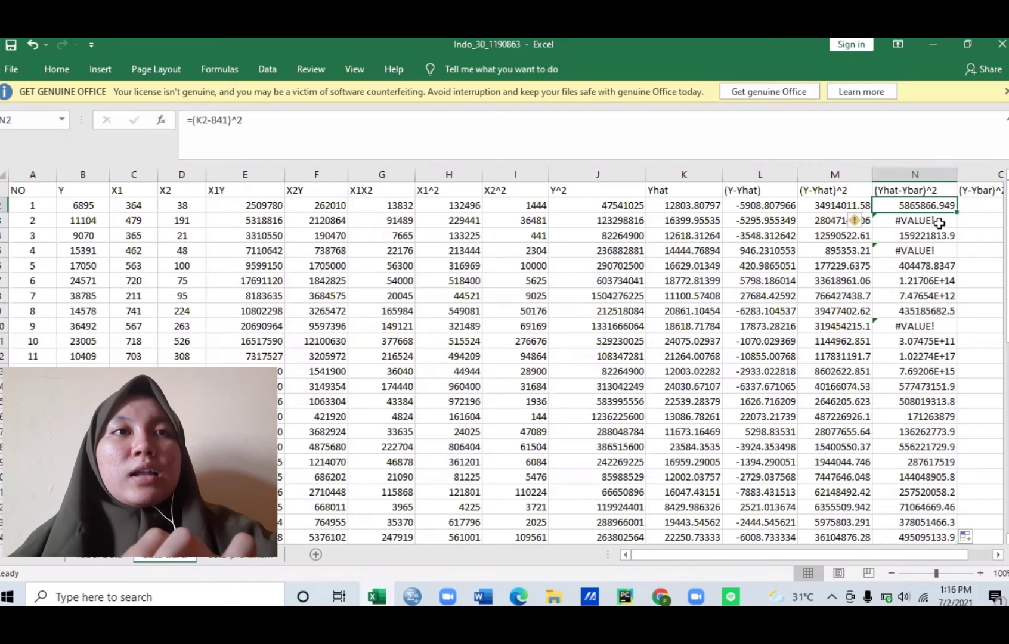
left_click(939, 221)
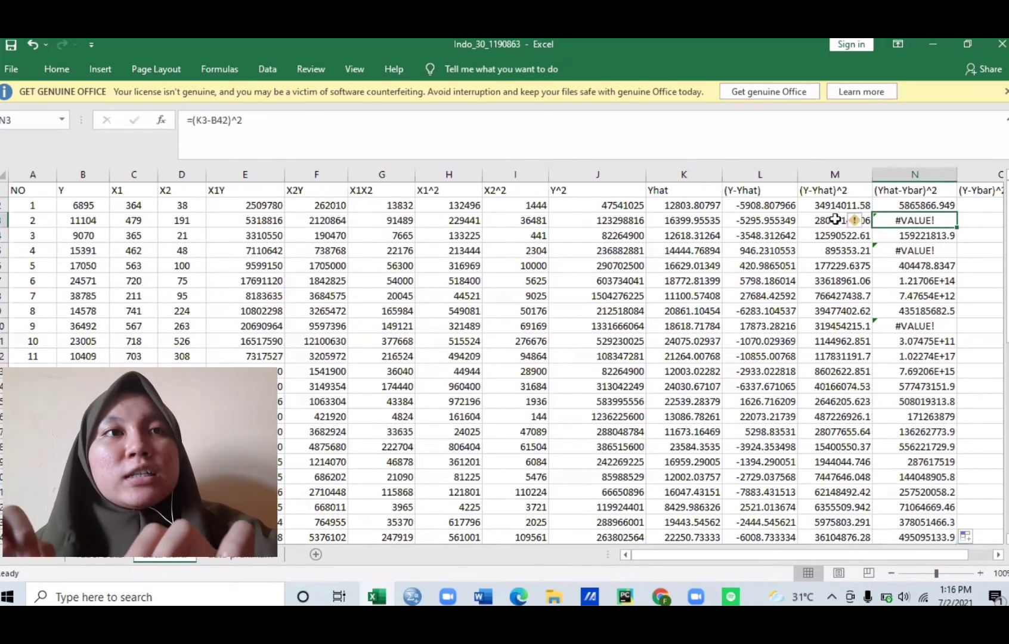
key("ctrl+z")
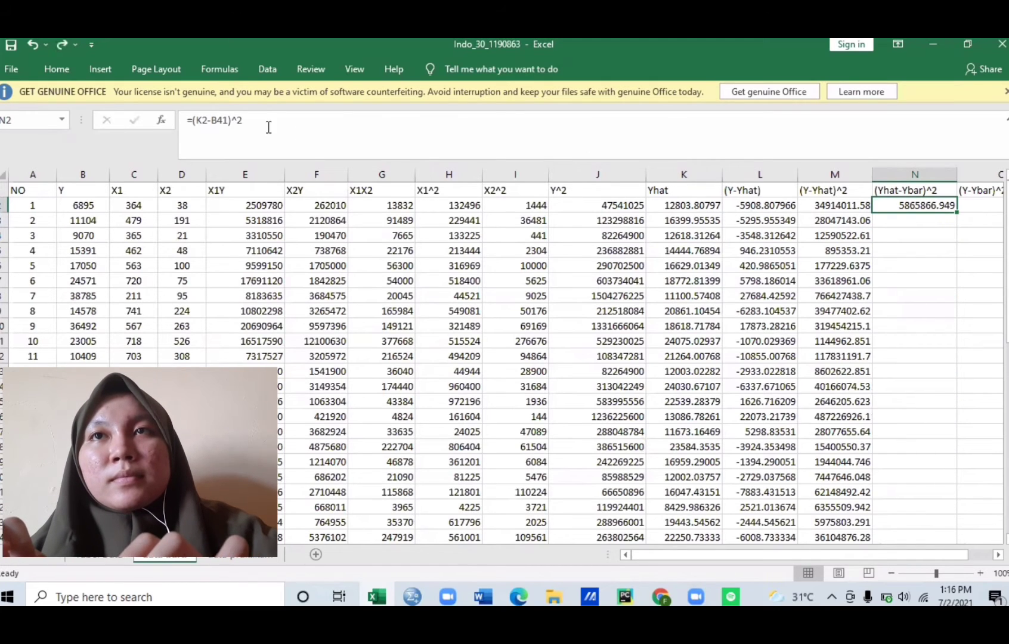
- Make the Y average reference in N2 absolute, so the formula reads =(K2-$B$41)^2
left_click(217, 120)
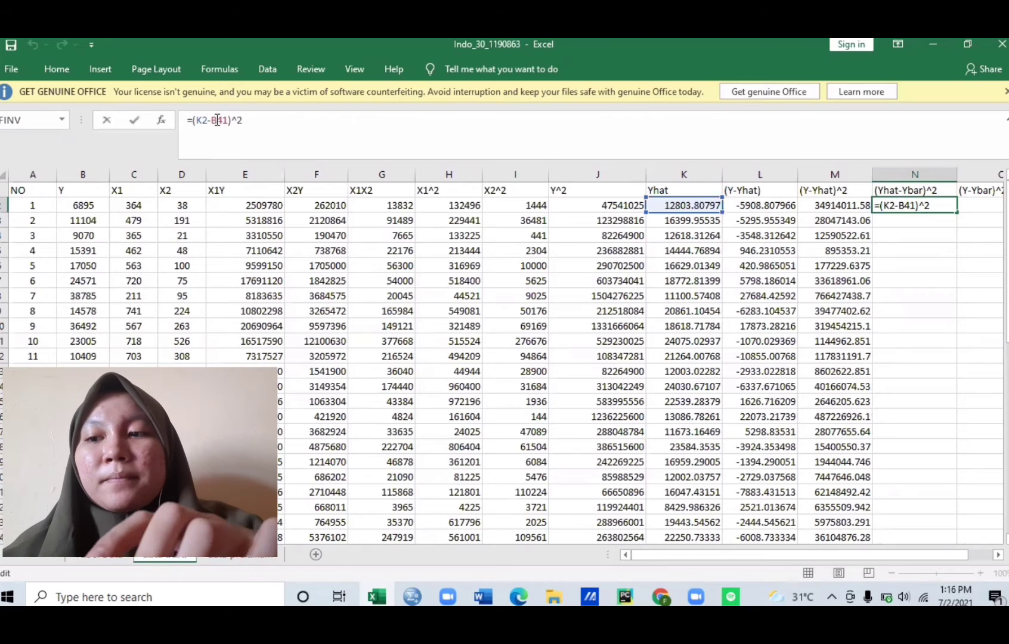
type("$B")
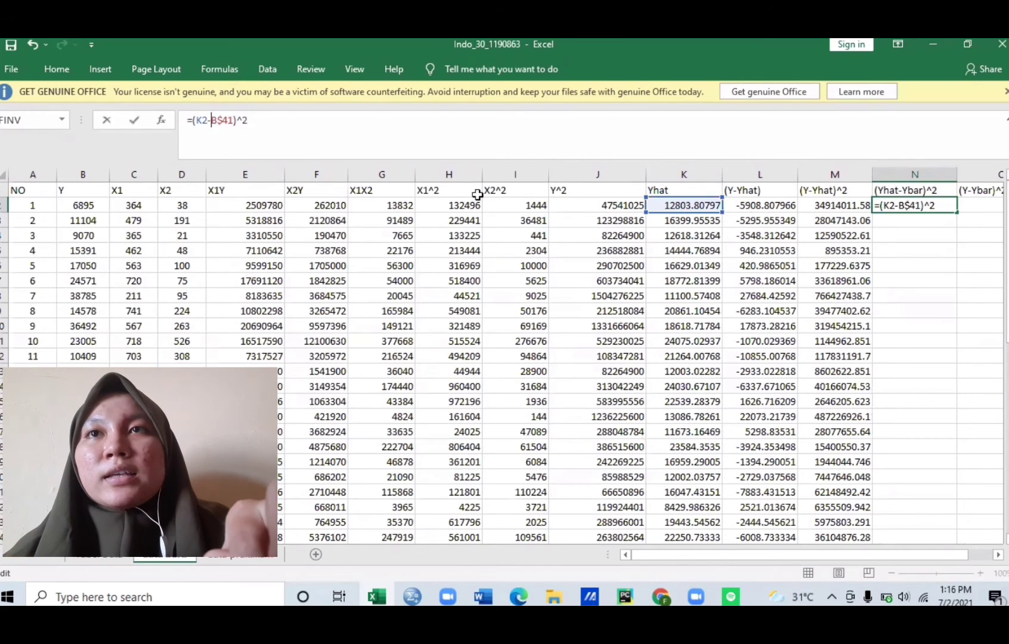
type("$")
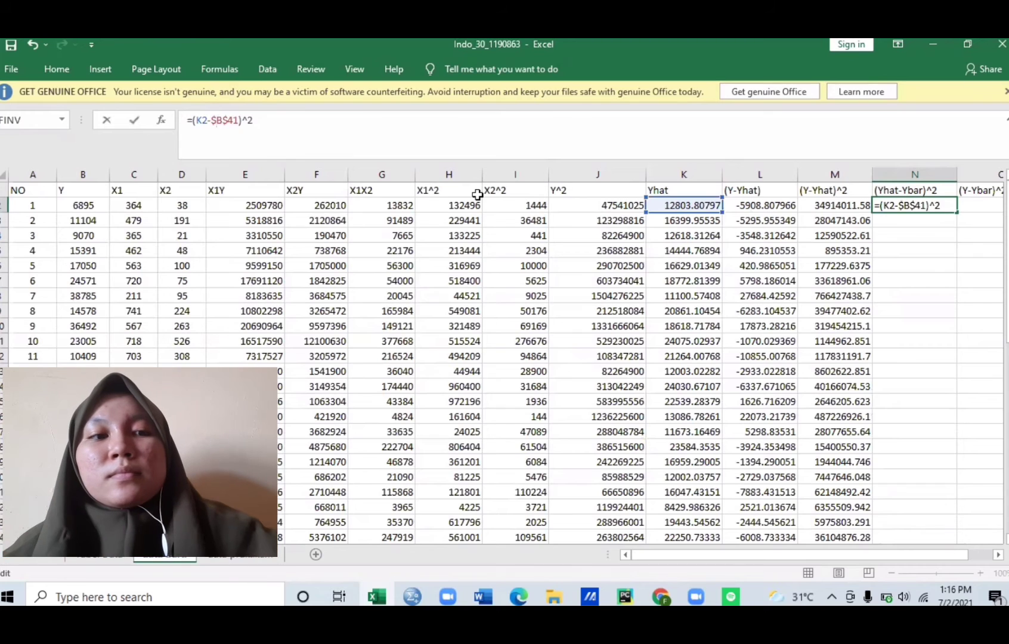
key("Return")
- Fill the =(K2-$B$41)^2 formula from N2 down the (Yhat-Ybar)^2 column to N39
left_click(903, 205)
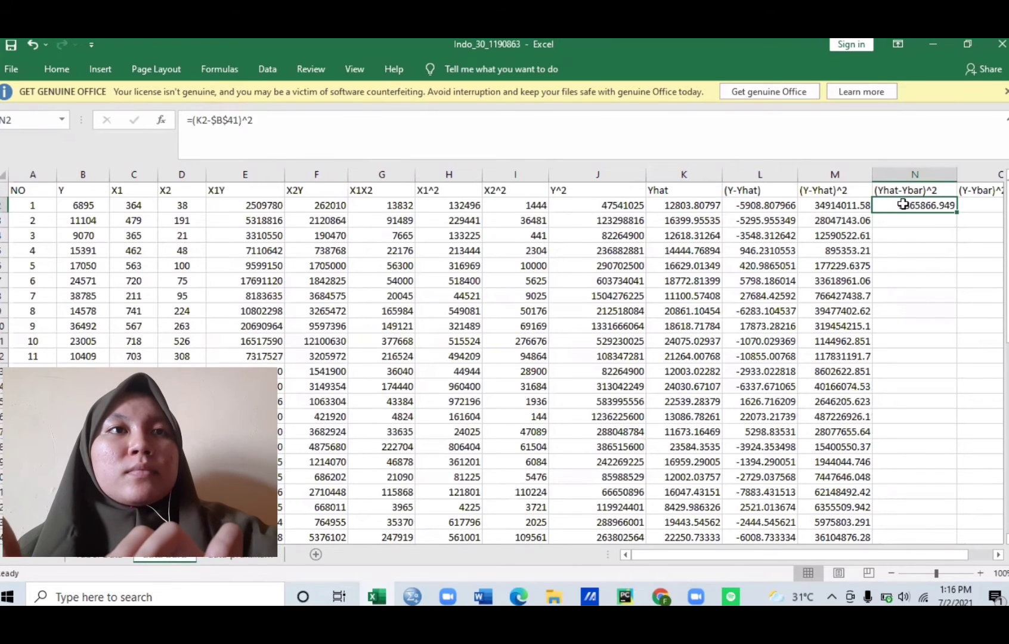
left_click_drag(957, 211, 927, 343)
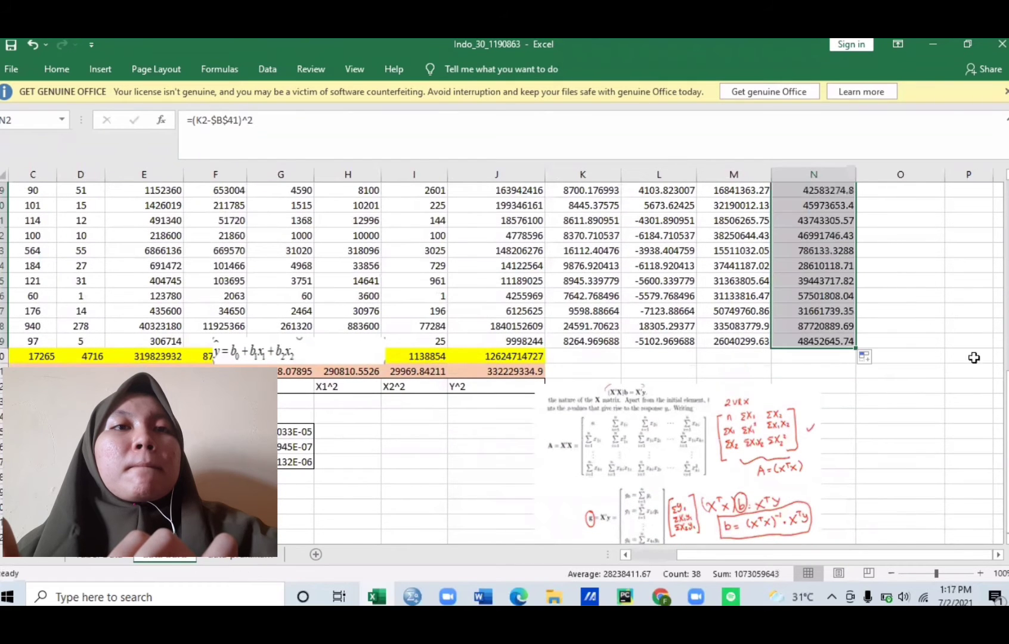
left_click_drag(1007, 384, 1008, 384)
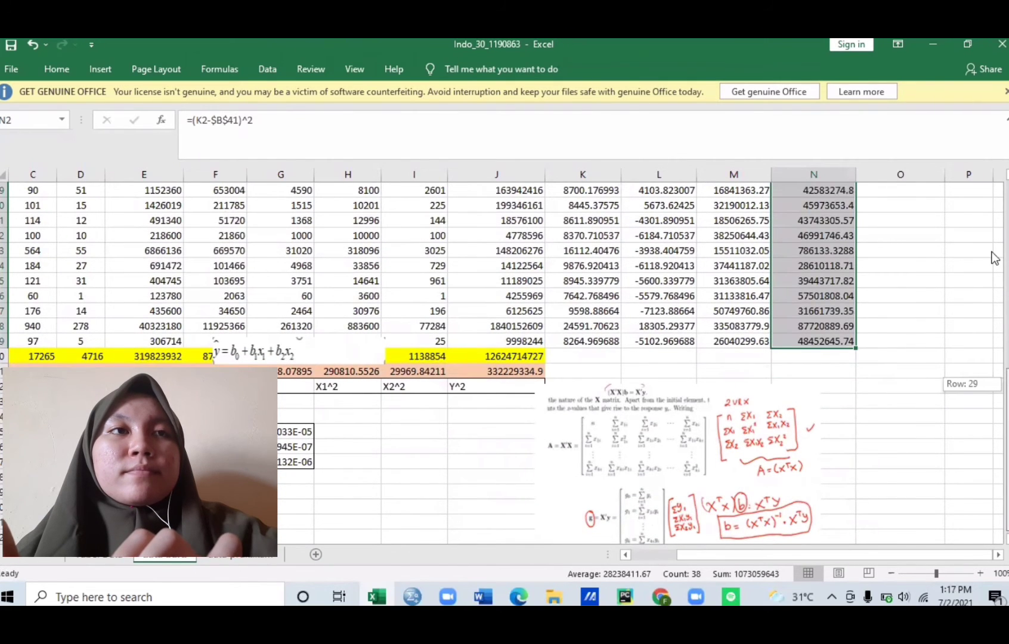
- Enter the formula =(B2-B41)^2 in O2, squaring the first Y value minus the Y average
left_click_drag(993, 258, 992, 189)
left_click(906, 206)
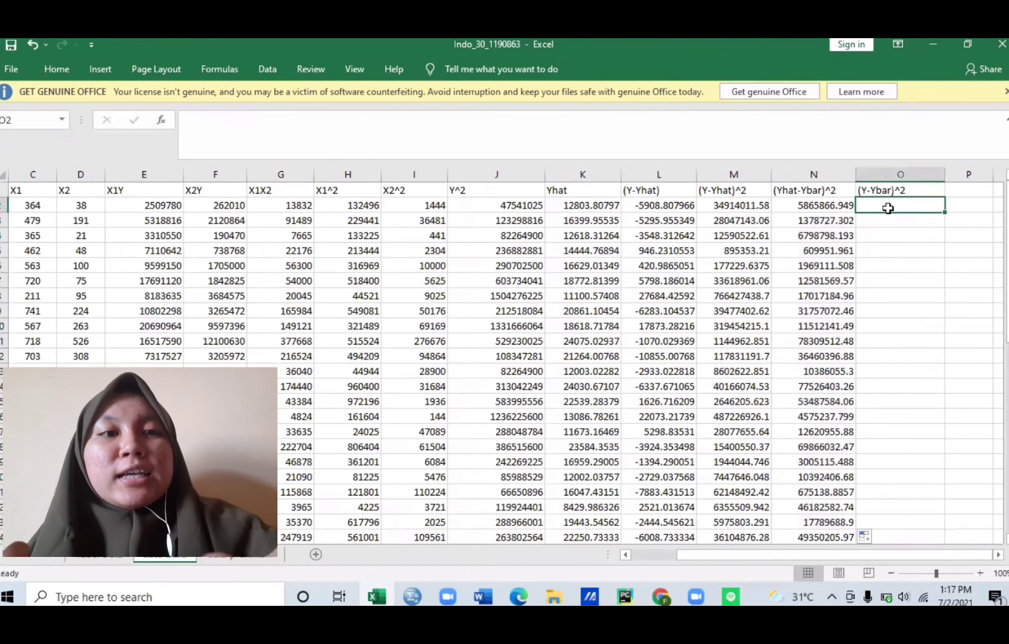
type("=(")
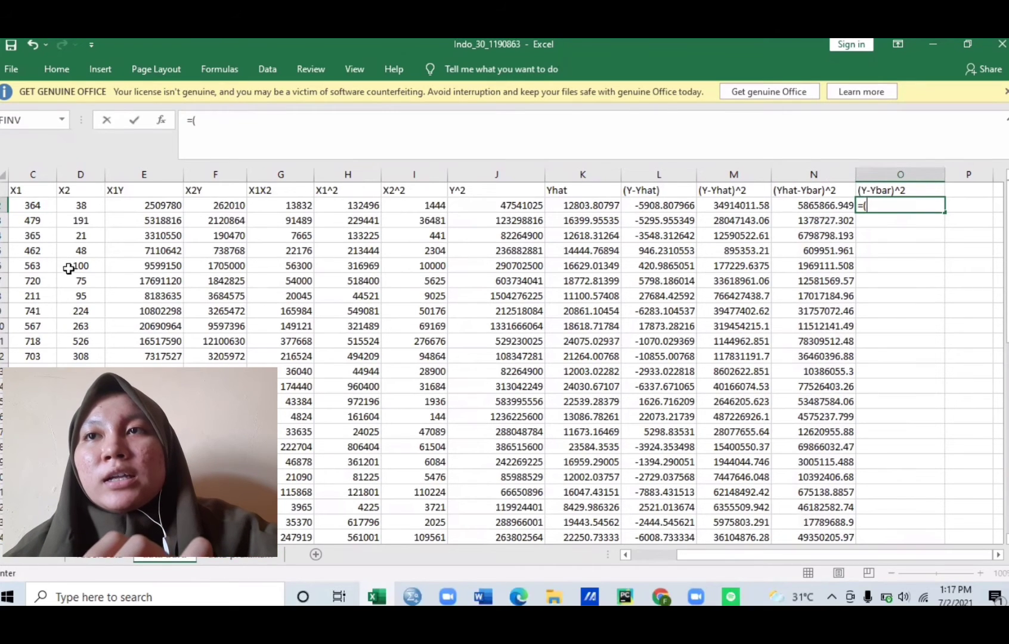
left_click(26, 211)
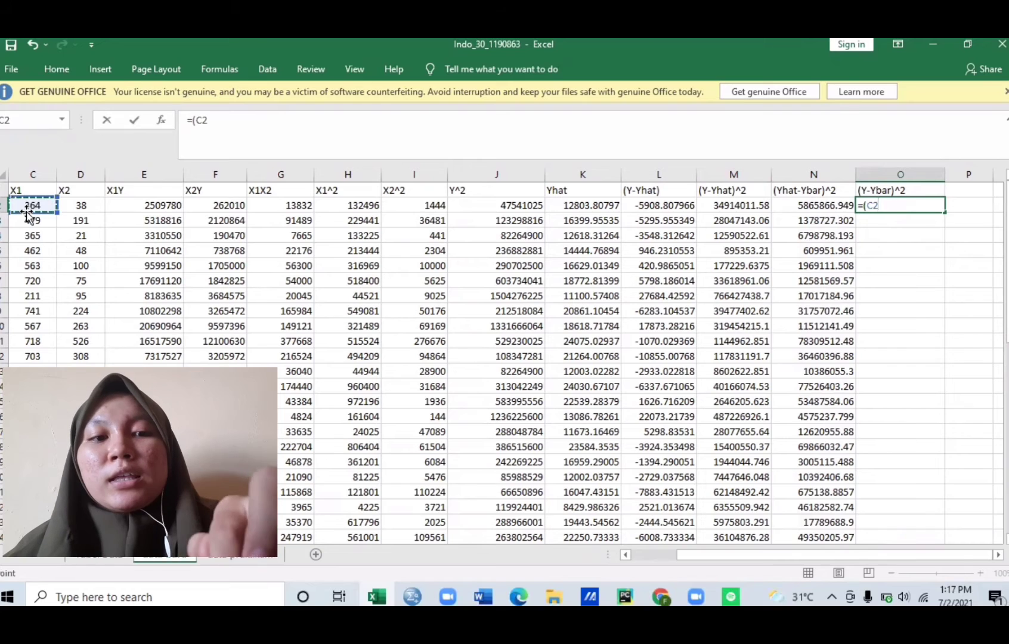
key("Left")
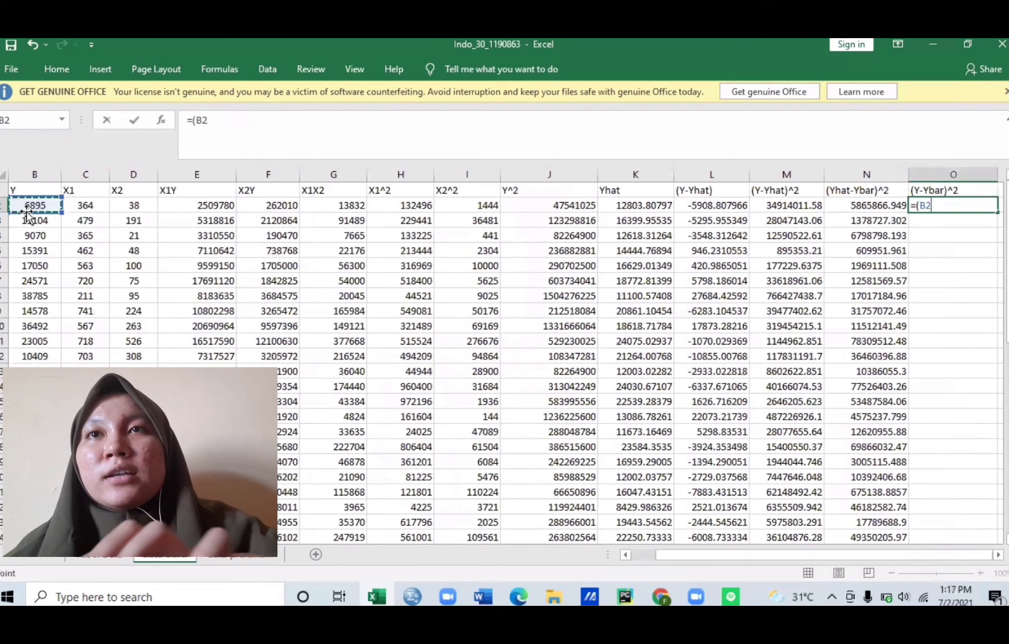
left_click(236, 126)
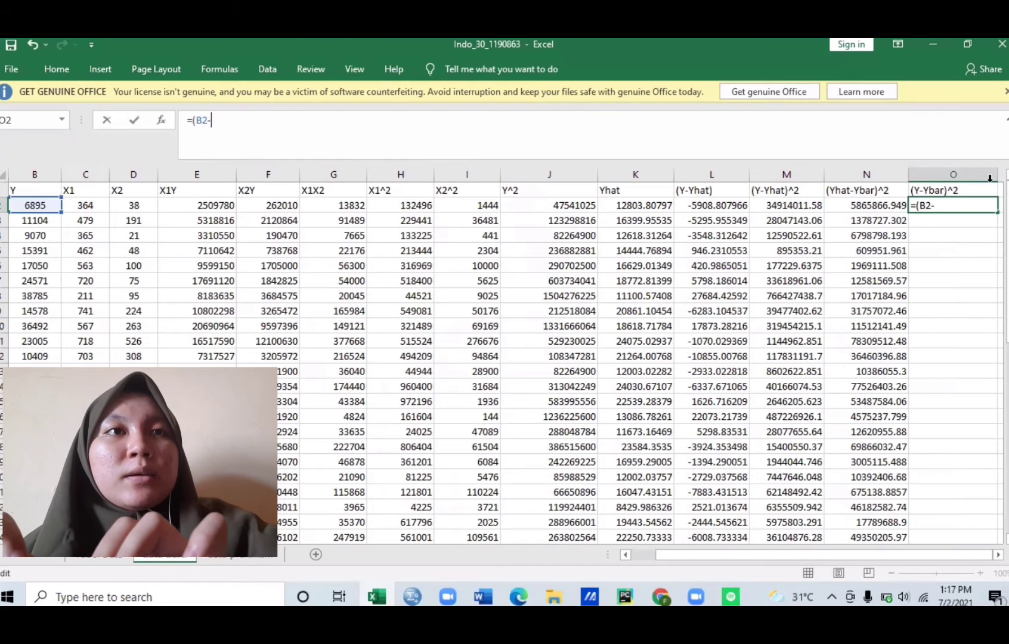
left_click(1007, 263)
left_click_drag(1008, 263, 1007, 437)
left_click(35, 402)
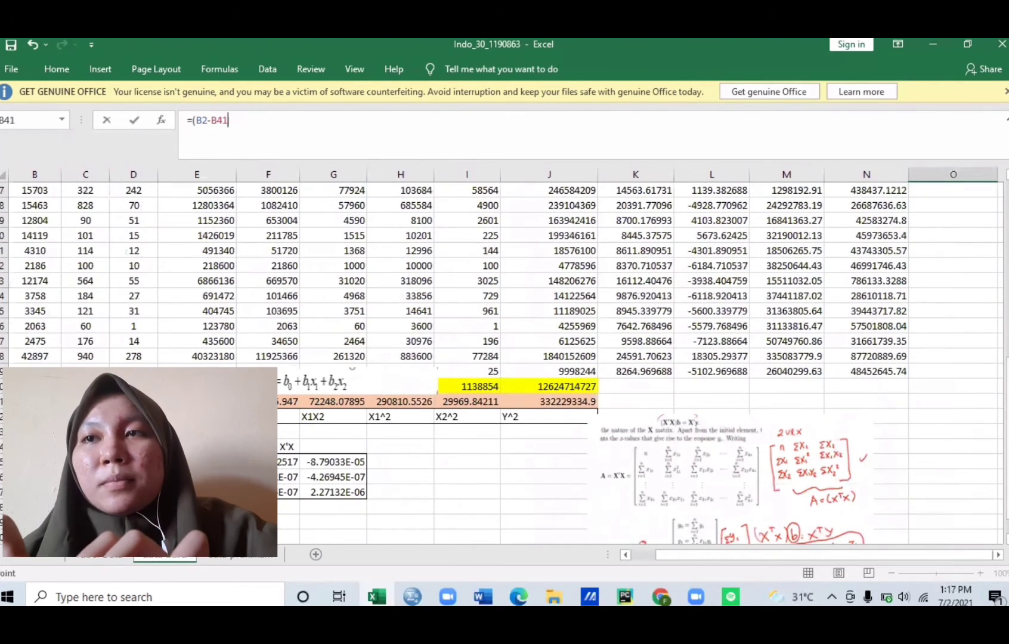
type(")")
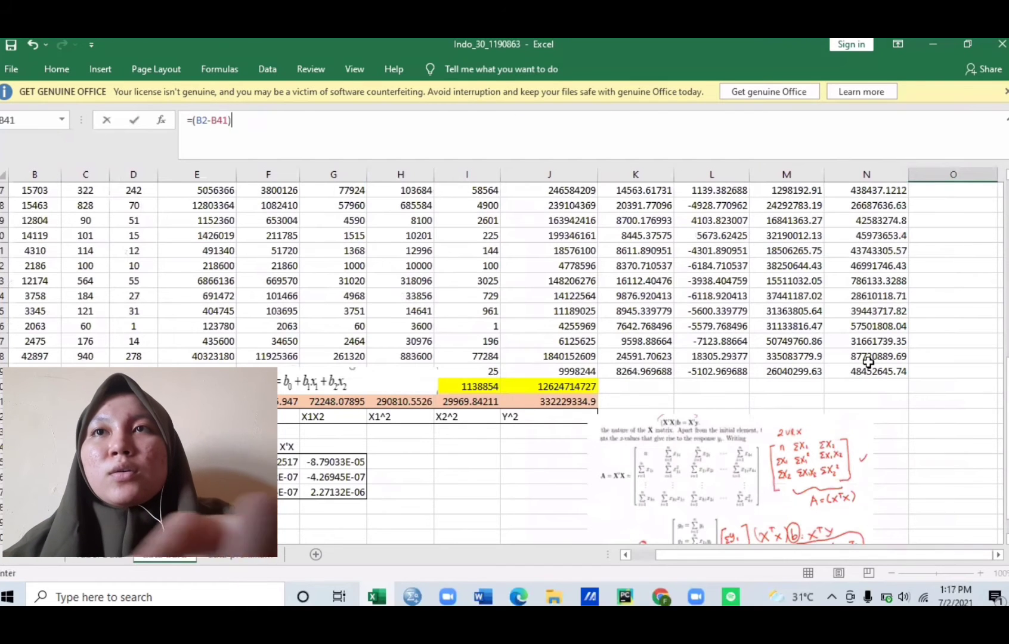
type("^2")
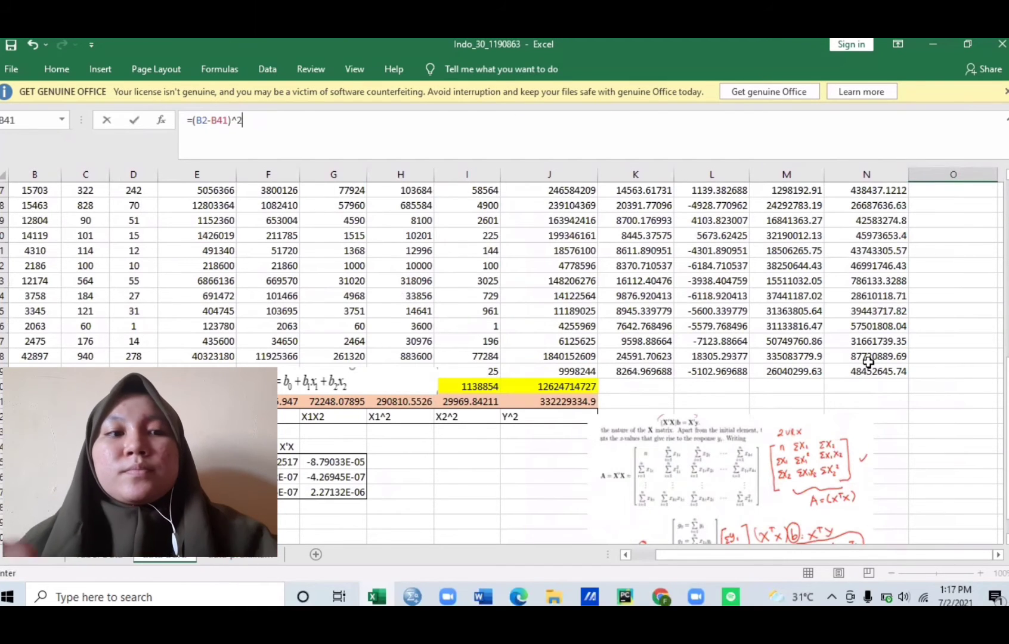
key("Return")
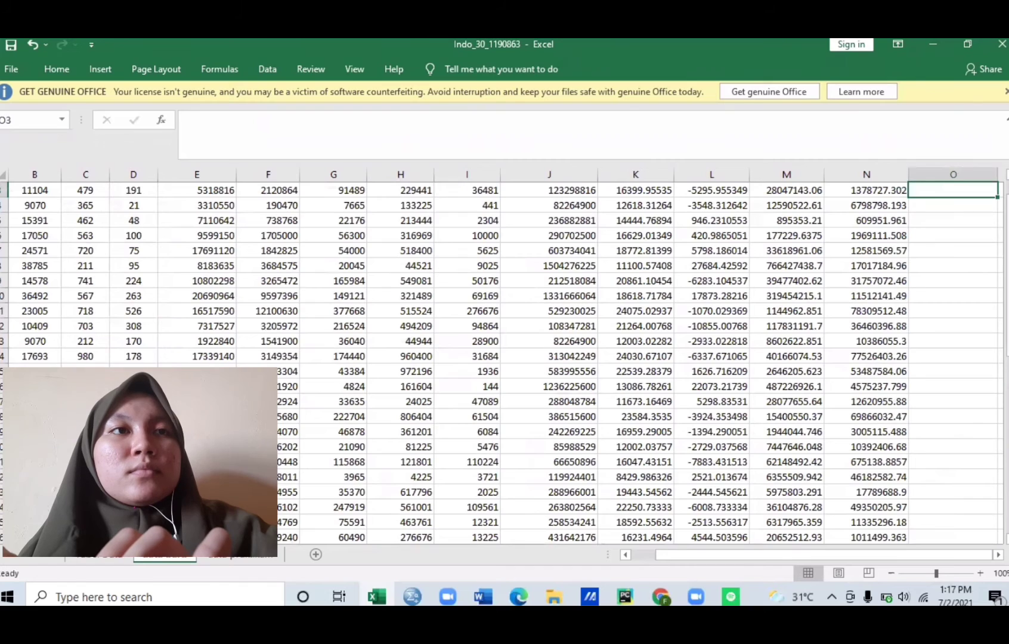
- Try filling the =(B2-B41)^2 formula from O2 down the (Y-Ybar)^2 column to O39, and undo the fill
scroll(966, 251, "up", 1)
left_click(978, 206)
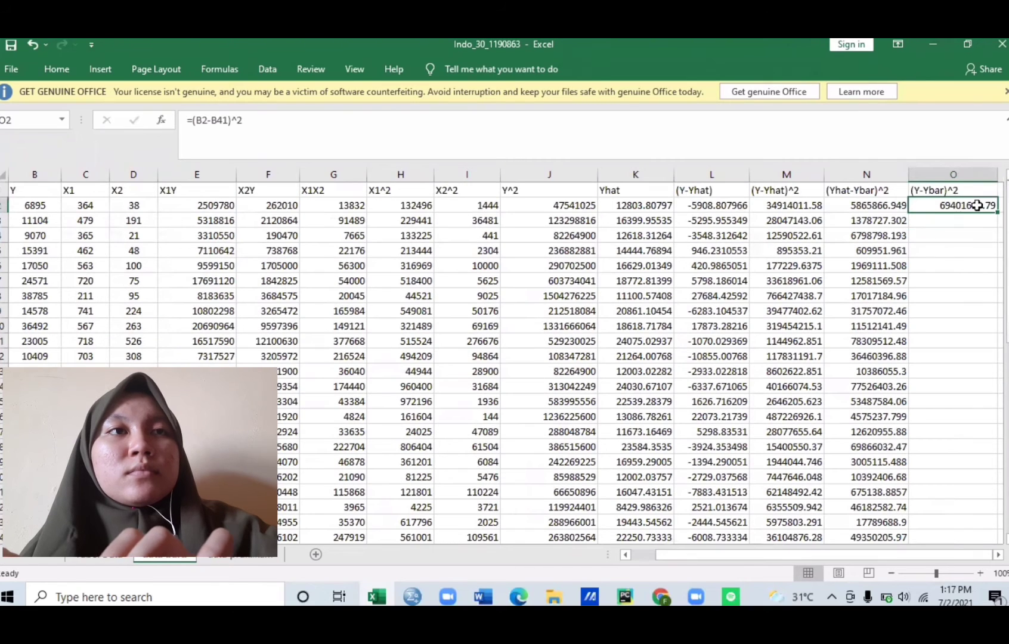
left_click_drag(996, 212, 936, 347)
left_click_drag(1008, 395, 1007, 379)
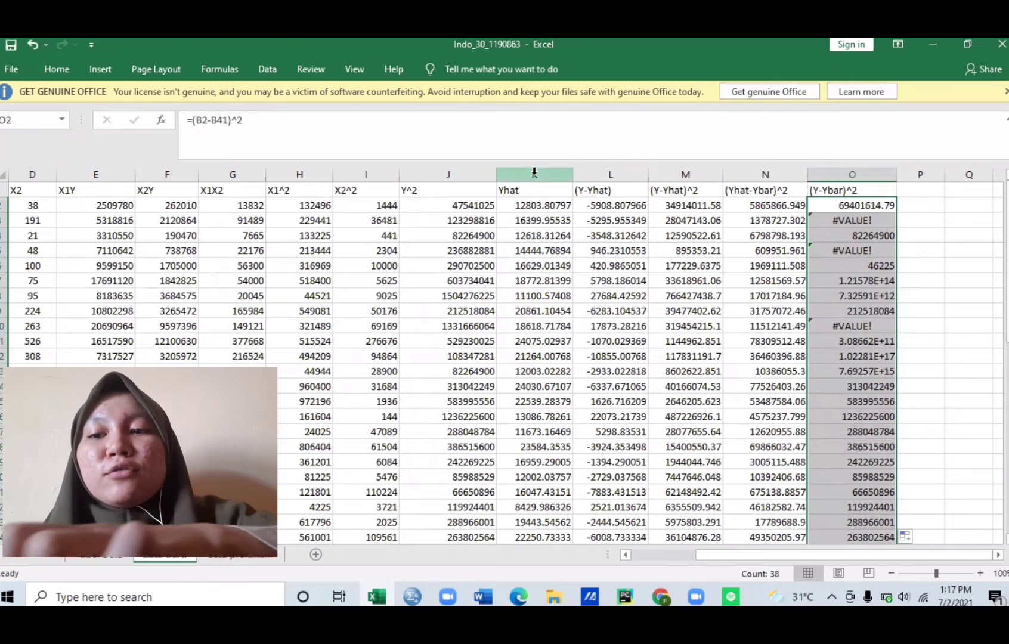
key("ctrl+z")
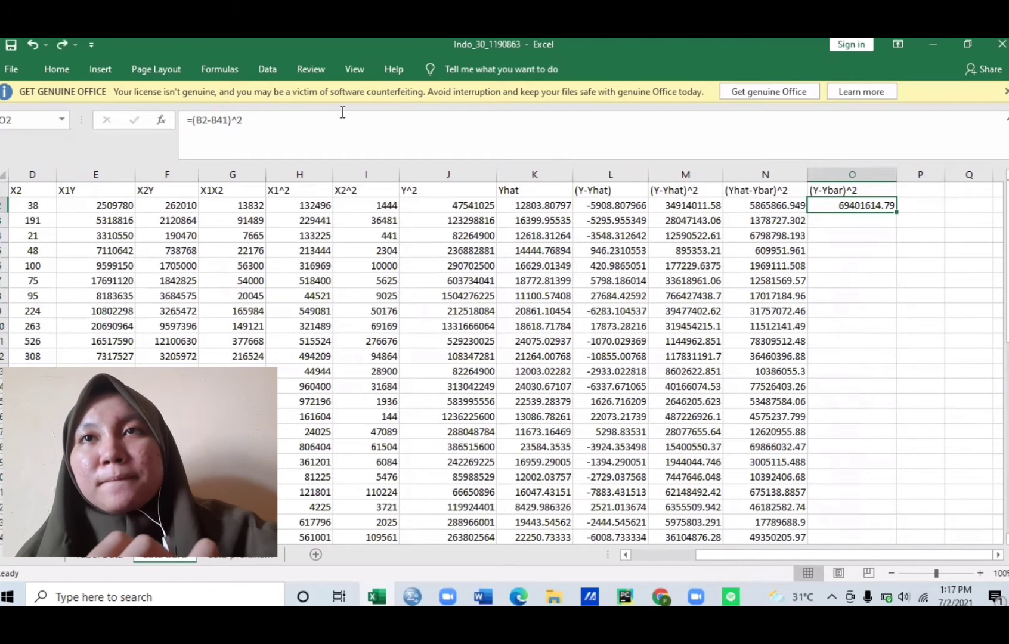
- Make the Y average reference in O2 absolute, so the formula reads =(B2-$B$41)^2
left_click(221, 121)
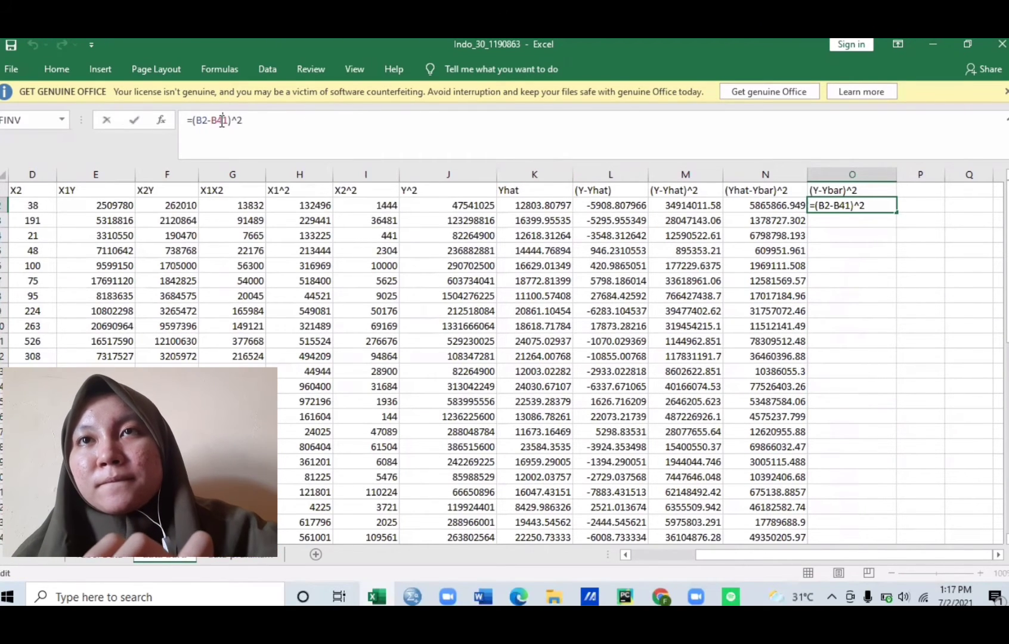
type("$")
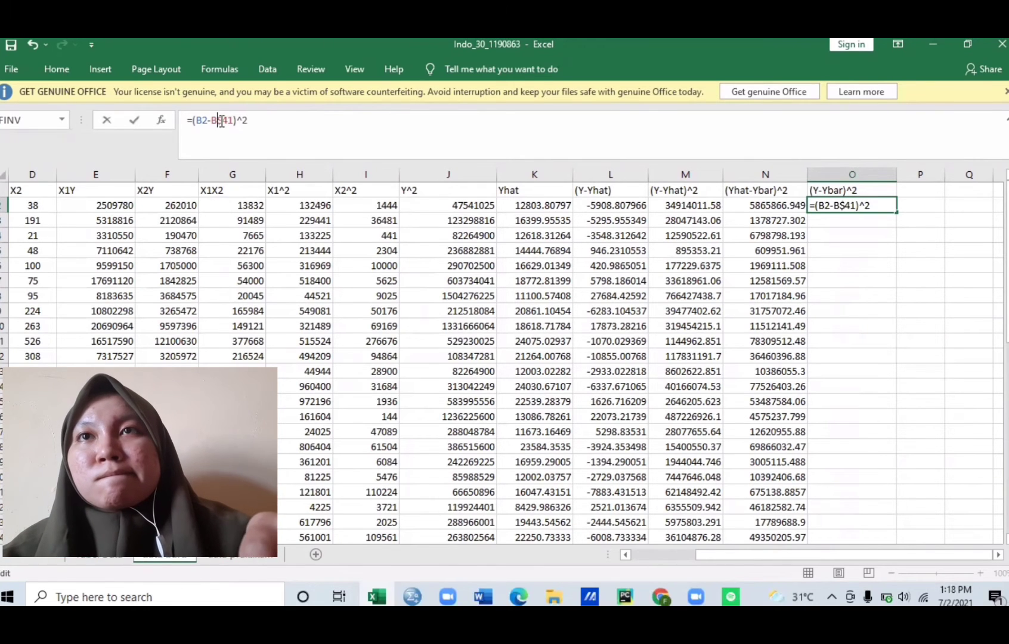
key("Left")
key("Left")
type("$")
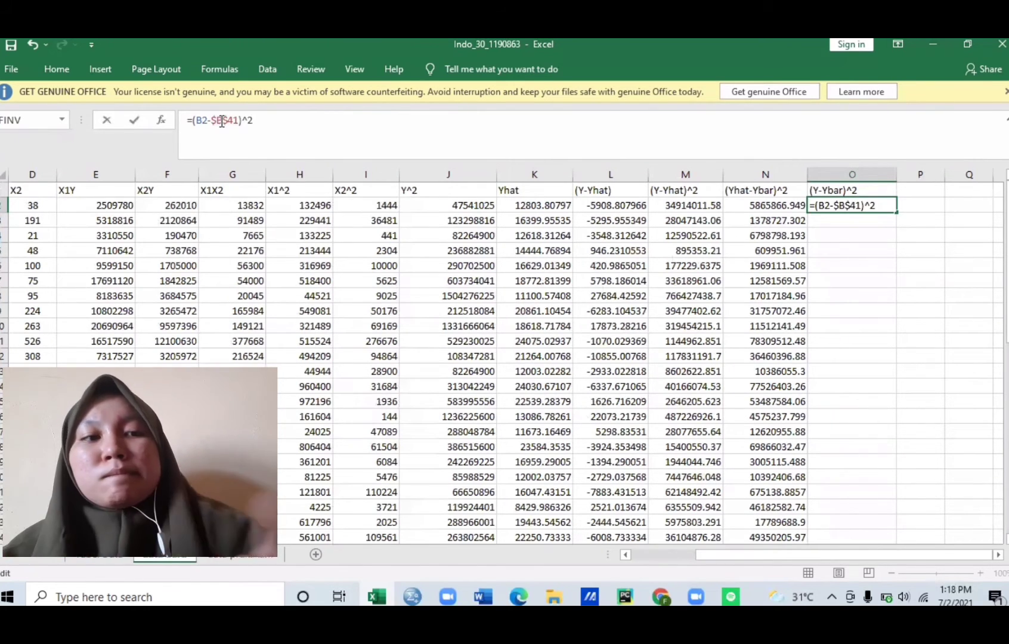
key("Return")
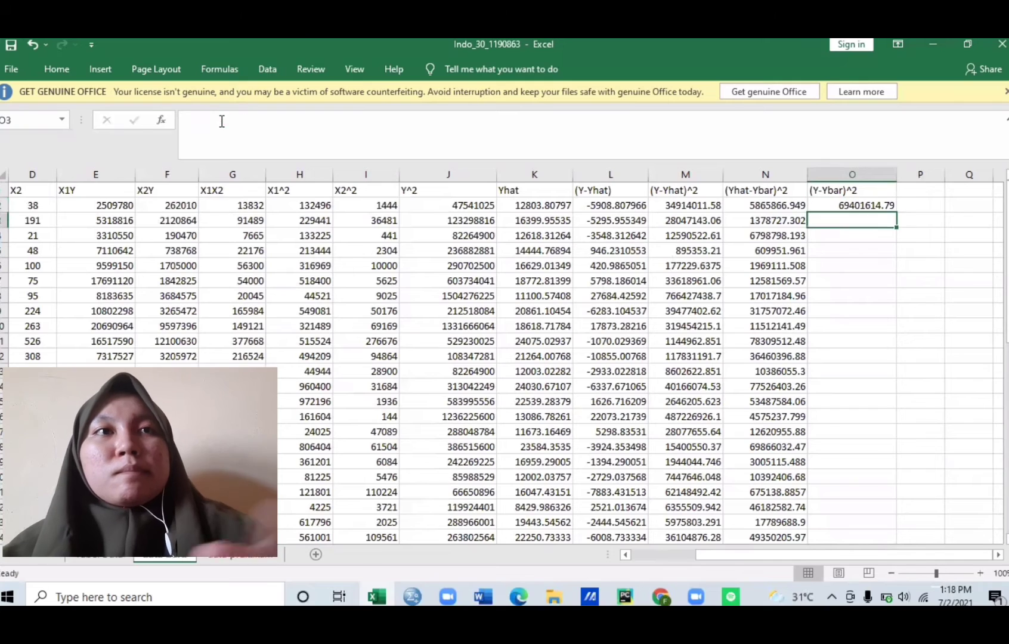
- Fill the =(B2-$B$41)^2 formula from O2 down the (Y-Ybar)^2 column to O39
left_click(819, 204)
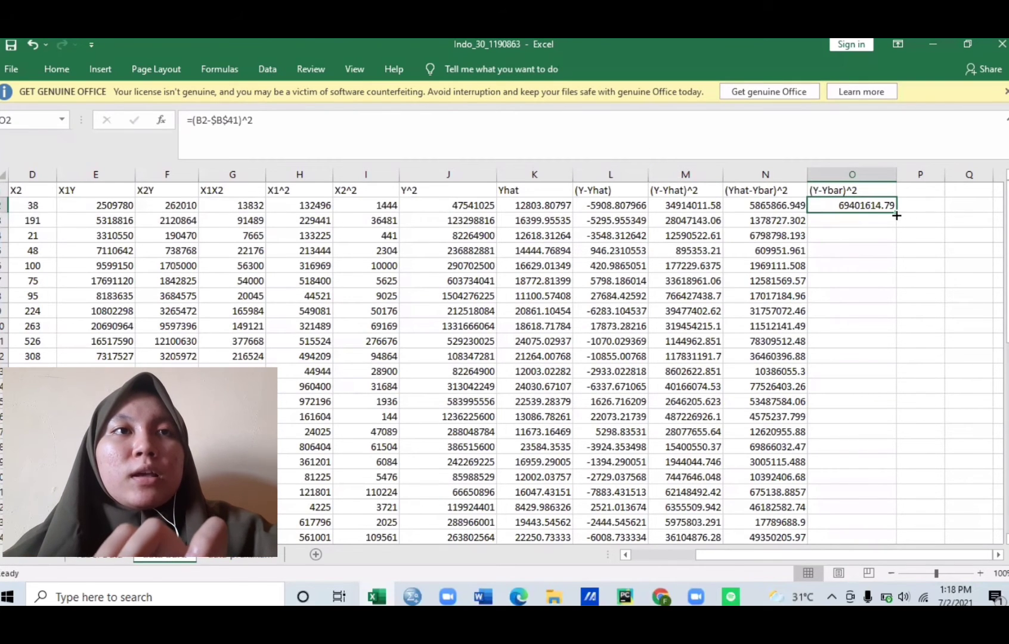
left_click_drag(896, 216, 865, 326)
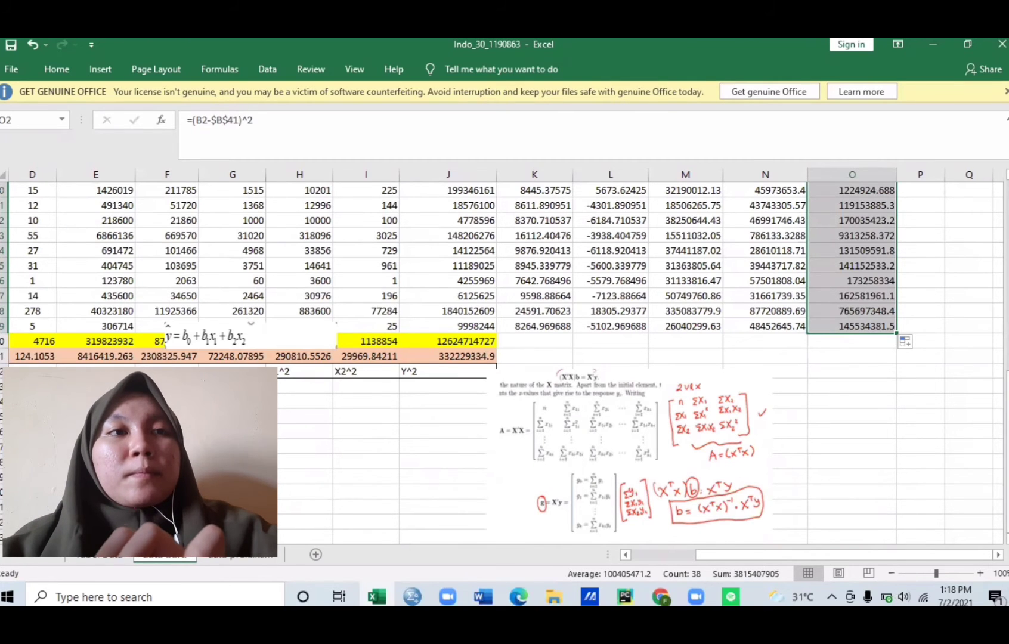
- Move the matrix formula picture further down and to the left, clearing the cells beside the Y^2 label in row 42
scroll(899, 272, "up", 6)
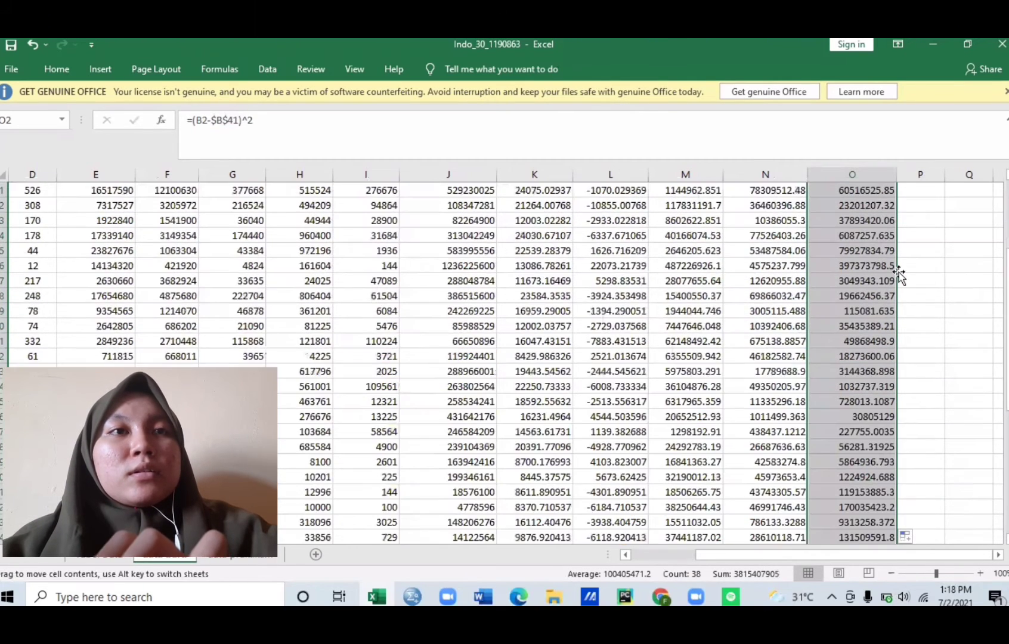
mouse_move(1007, 272)
left_mouse_down()
mouse_move(1006, 251)
mouse_move(1007, 282)
left_mouse_up()
left_click_drag(560, 510, 463, 540)
left_click(532, 431)
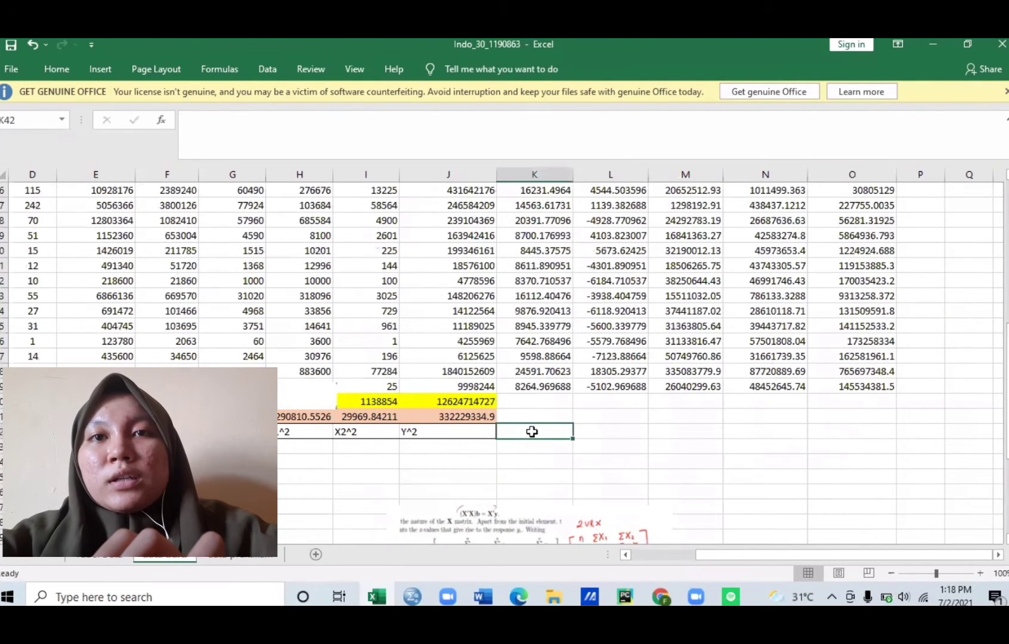
type("y-")
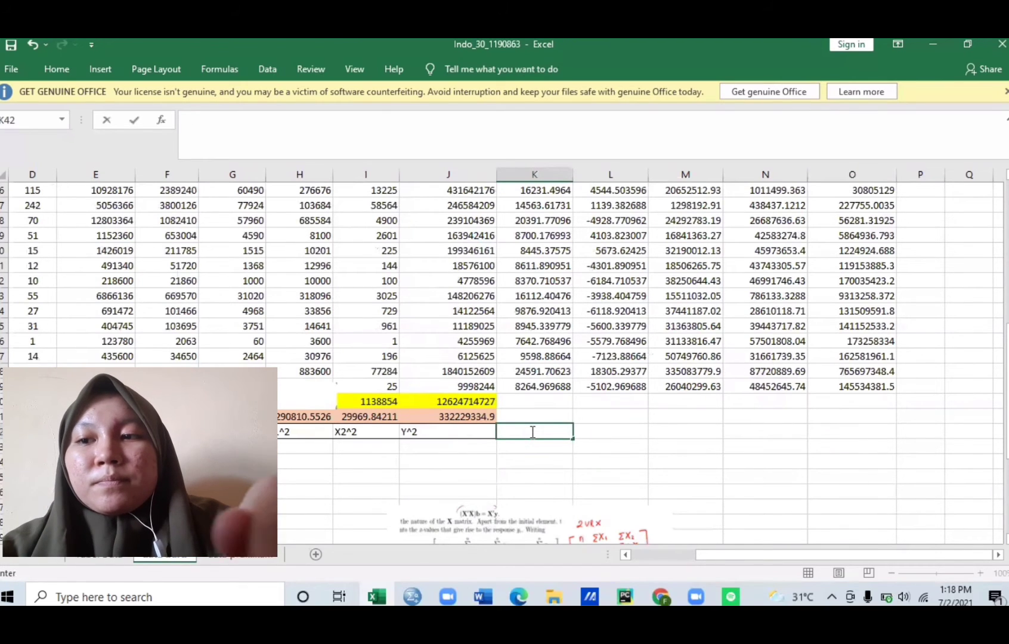
type("Y-YHA")
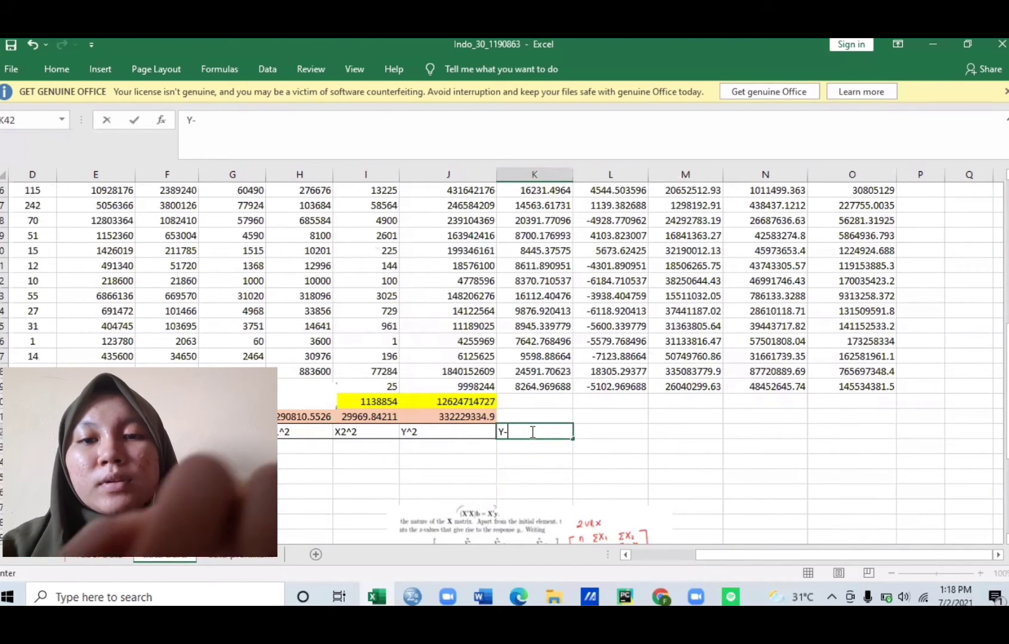
key("BackSpace")
key("BackSpace")
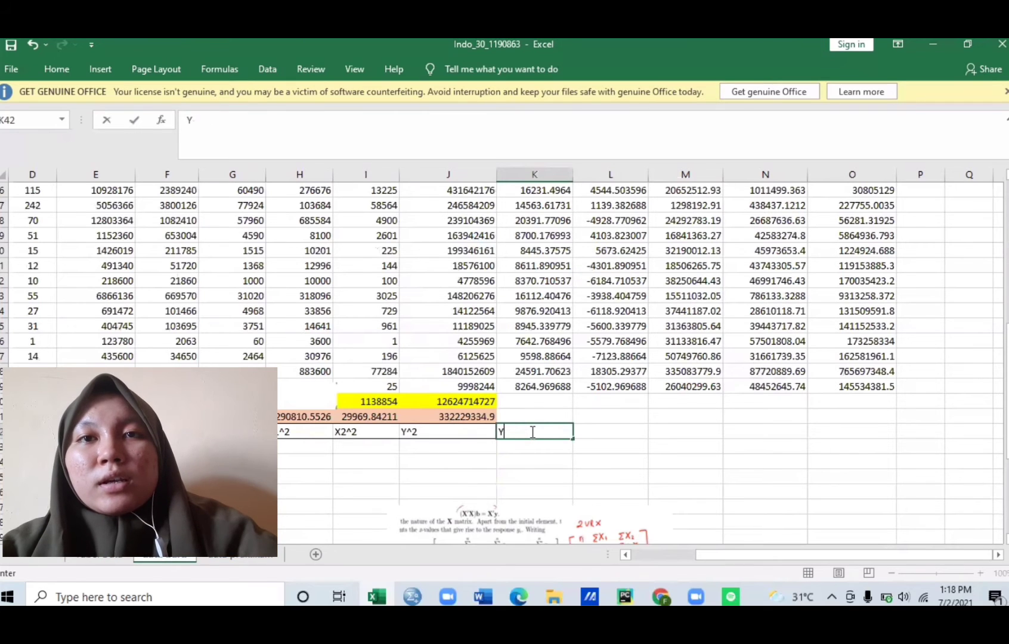
key("BackSpace")
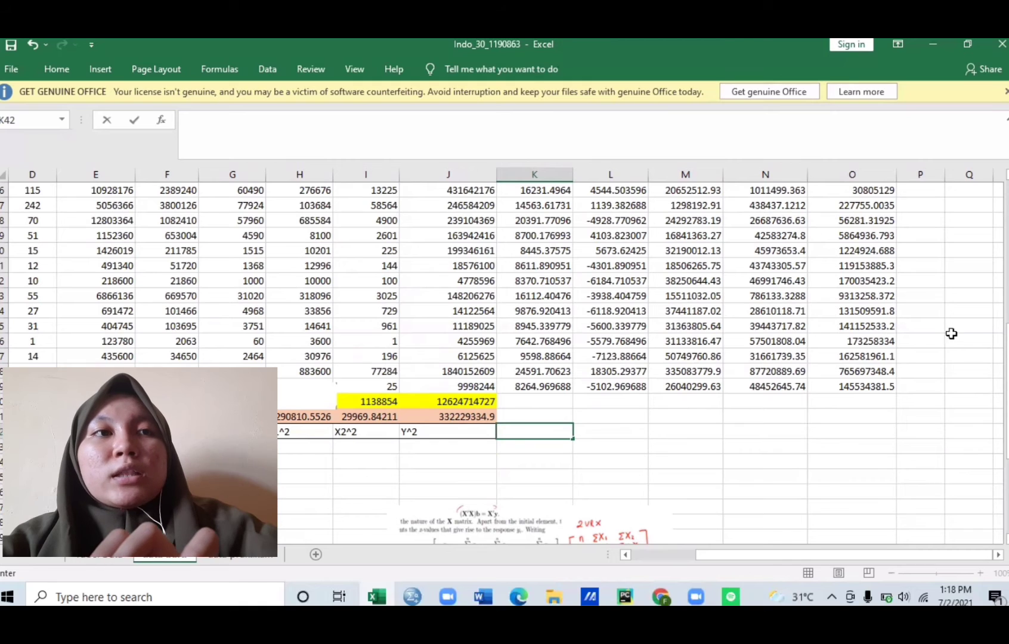
- Enter the labels SSE, SSR and SST in M42, N42 and O42 beneath the three squared-deviation columns
scroll(638, 214, "up", 8)
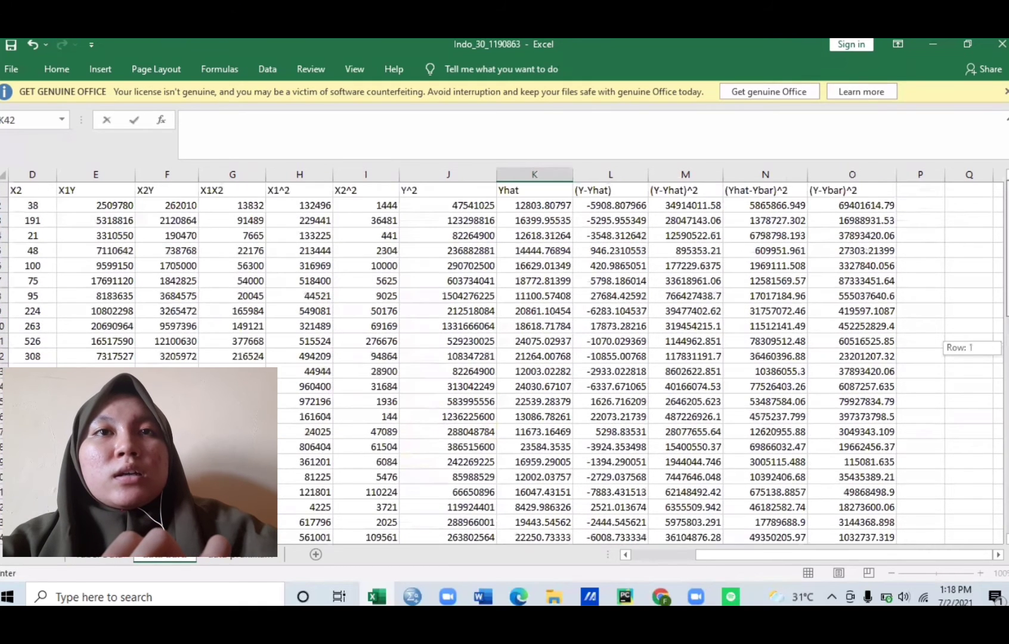
left_click(674, 206)
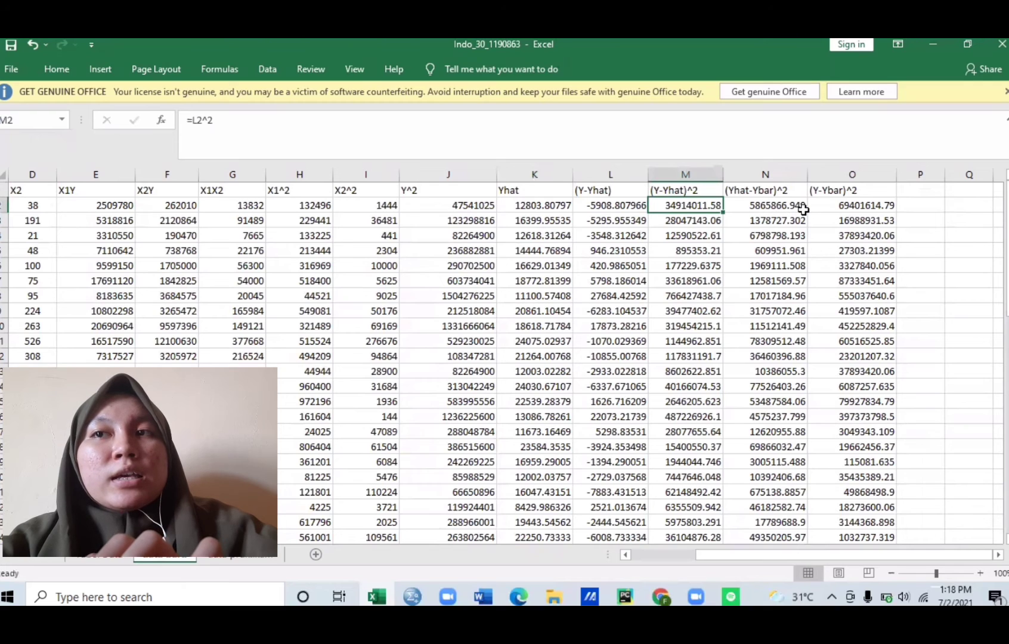
left_click(921, 220)
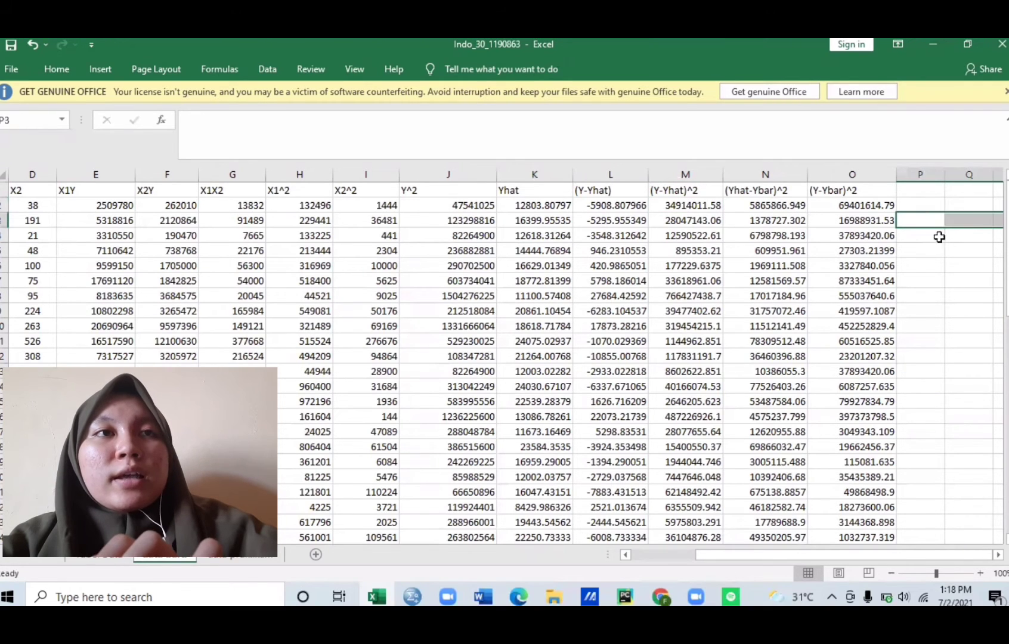
left_click(869, 247)
left_click(702, 221)
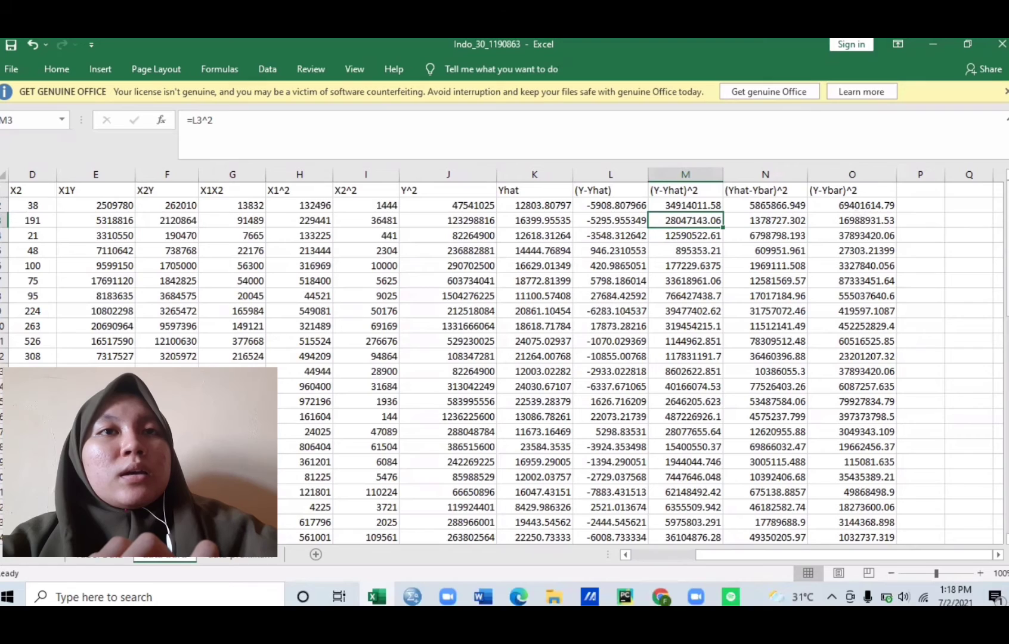
left_click_drag(1007, 239, 1007, 365)
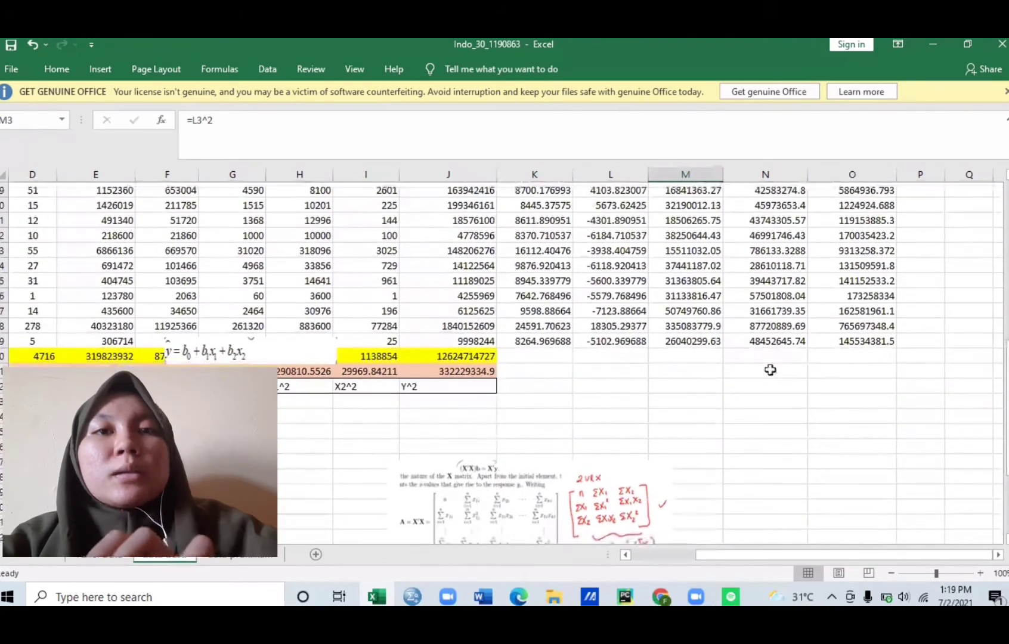
left_click(697, 385)
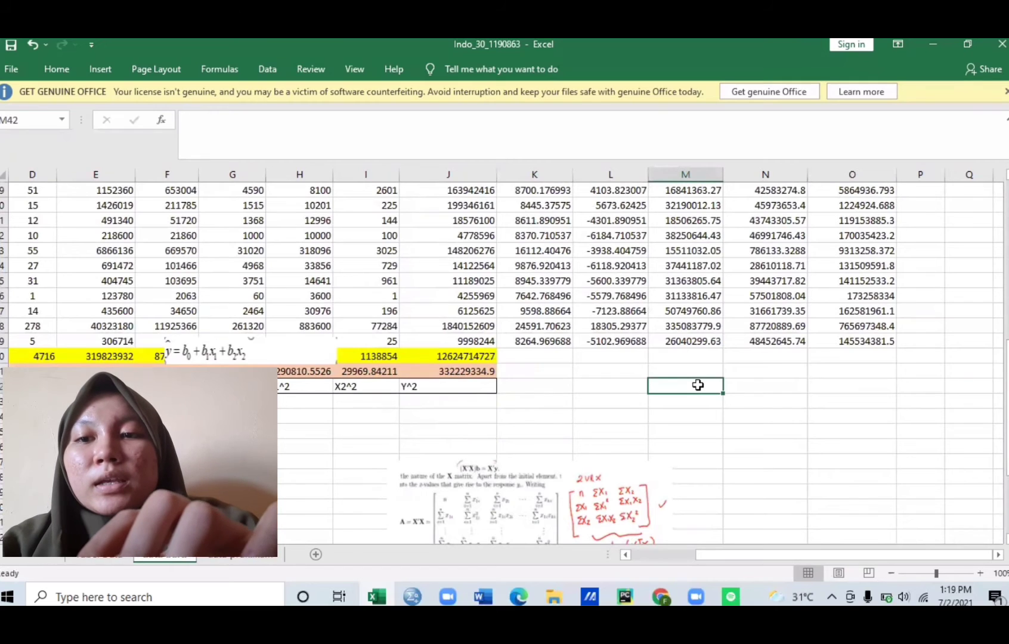
type("SSE")
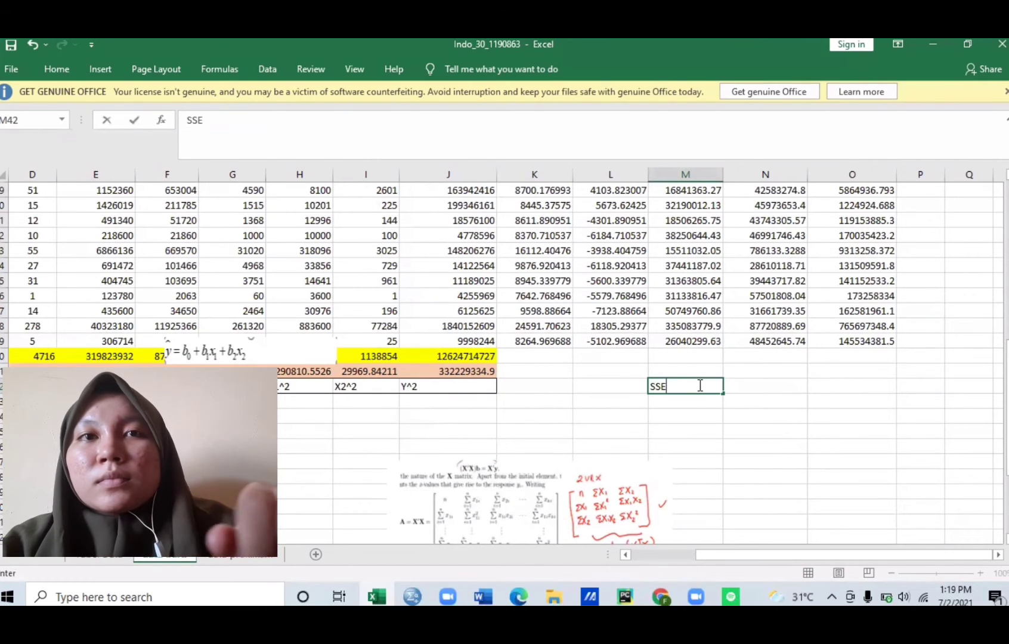
key("Tab")
type("S")
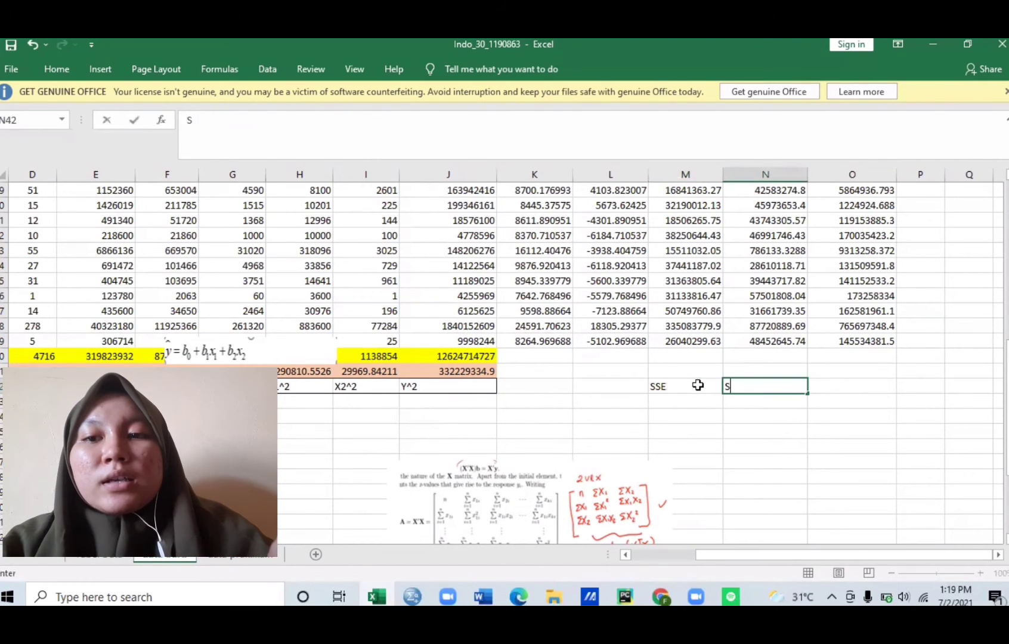
key("Tab")
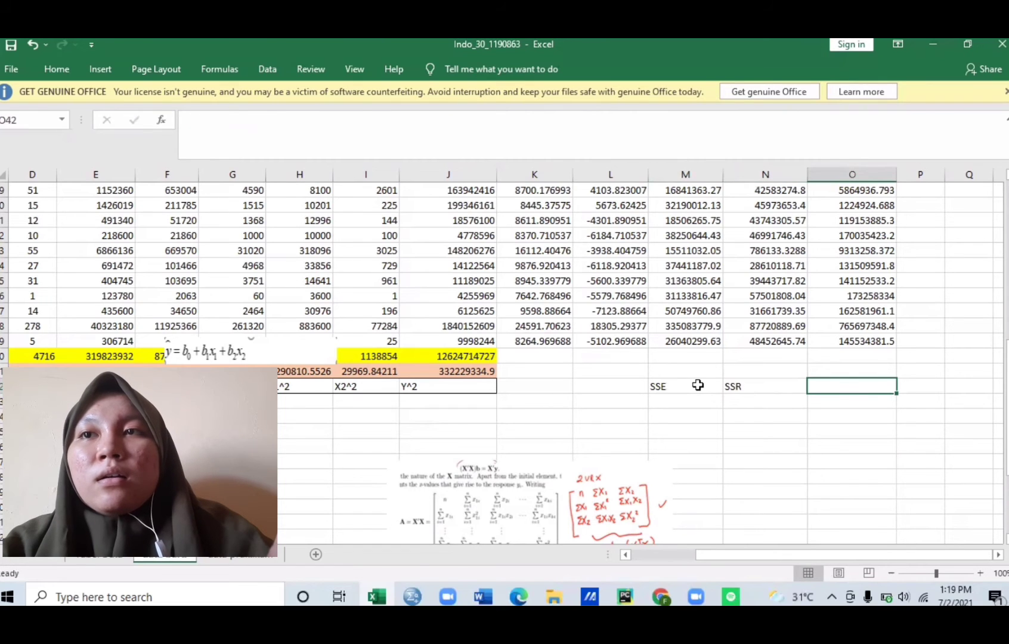
type("SST")
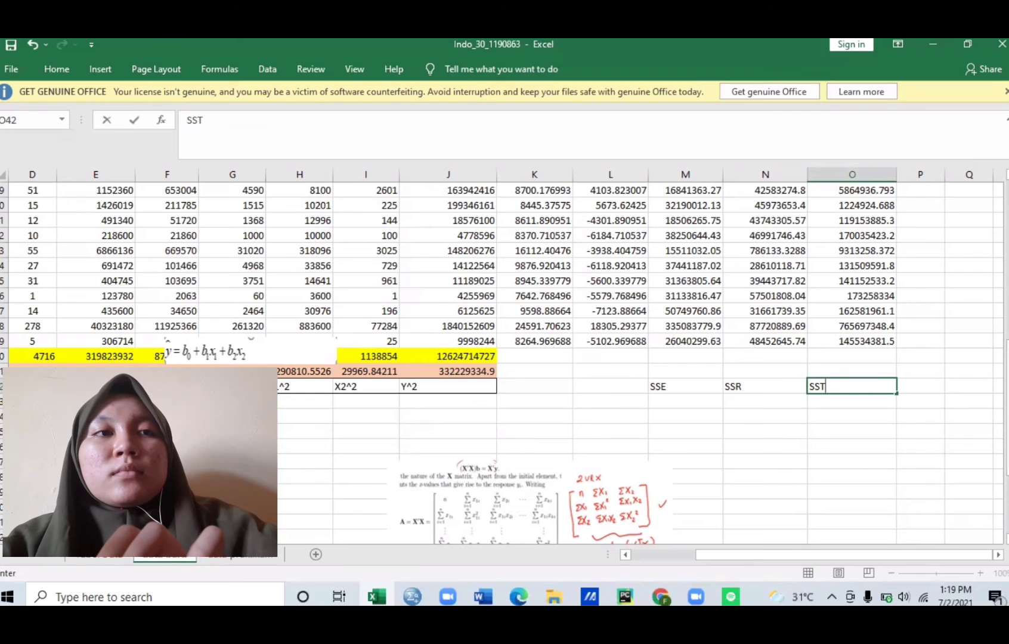
- Move the matrix formula picture further left, clearing the area beneath the SSE, SSR and SST labels
scroll(556, 452, "down", 2)
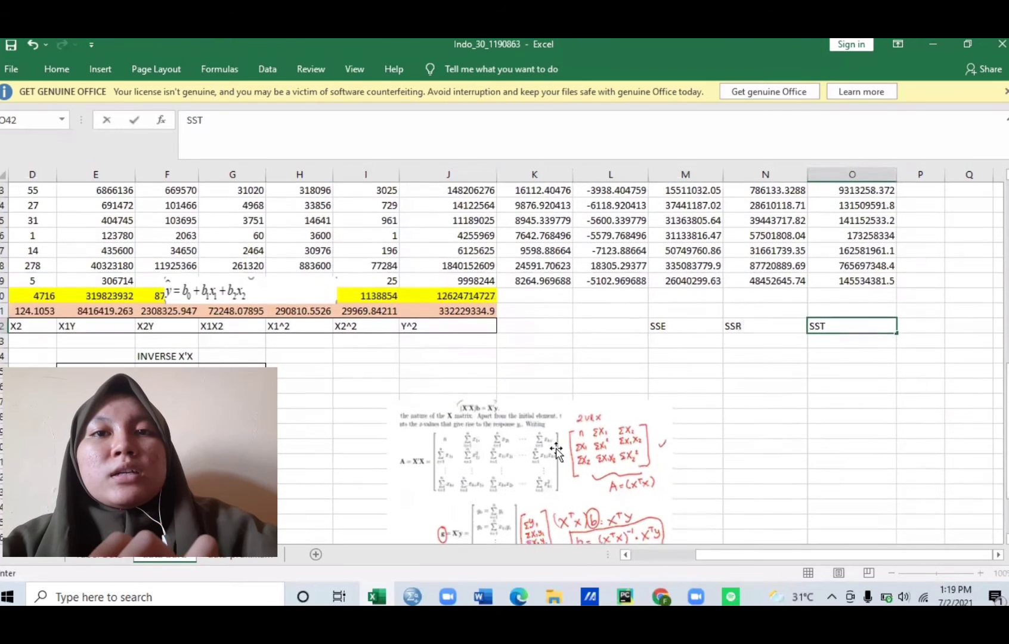
left_click_drag(556, 452, 340, 466)
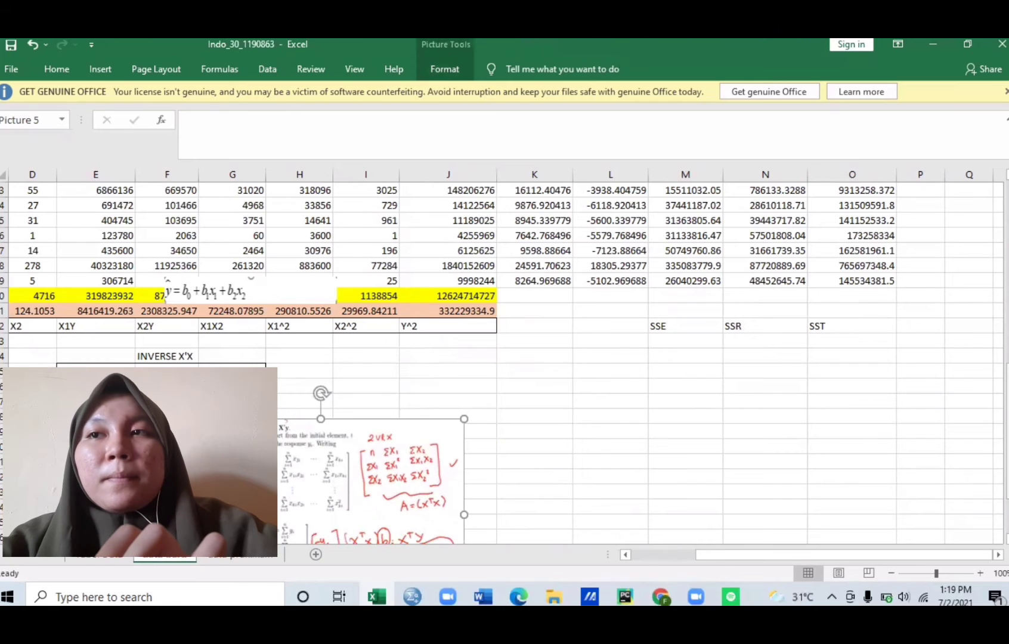
scroll(501, 364, "down", 1)
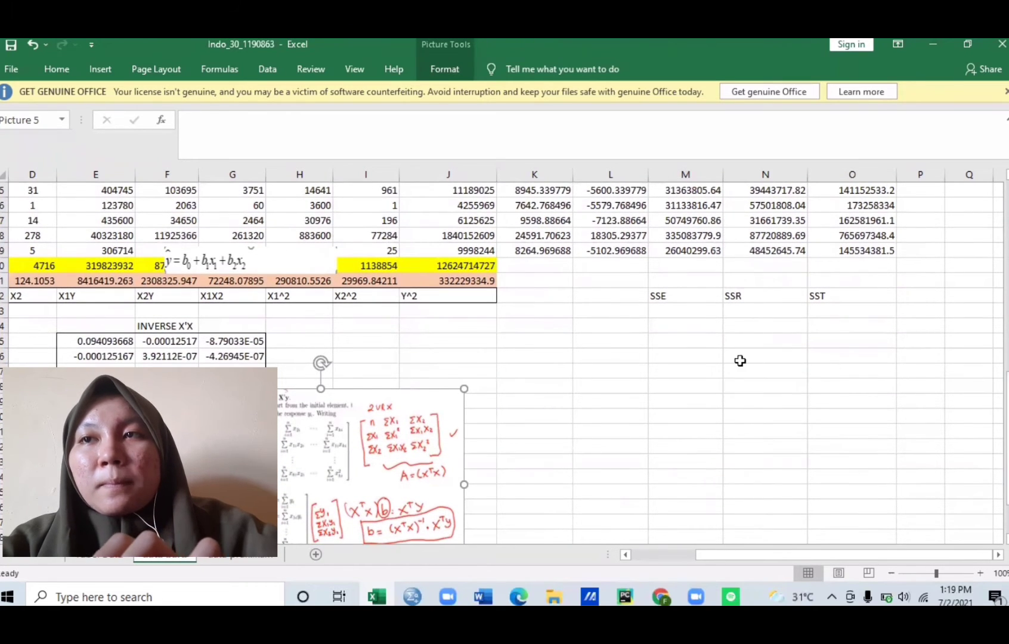
- Enter the table title ANOVA in N45 and the column header SUMBER in L46
left_click(732, 338)
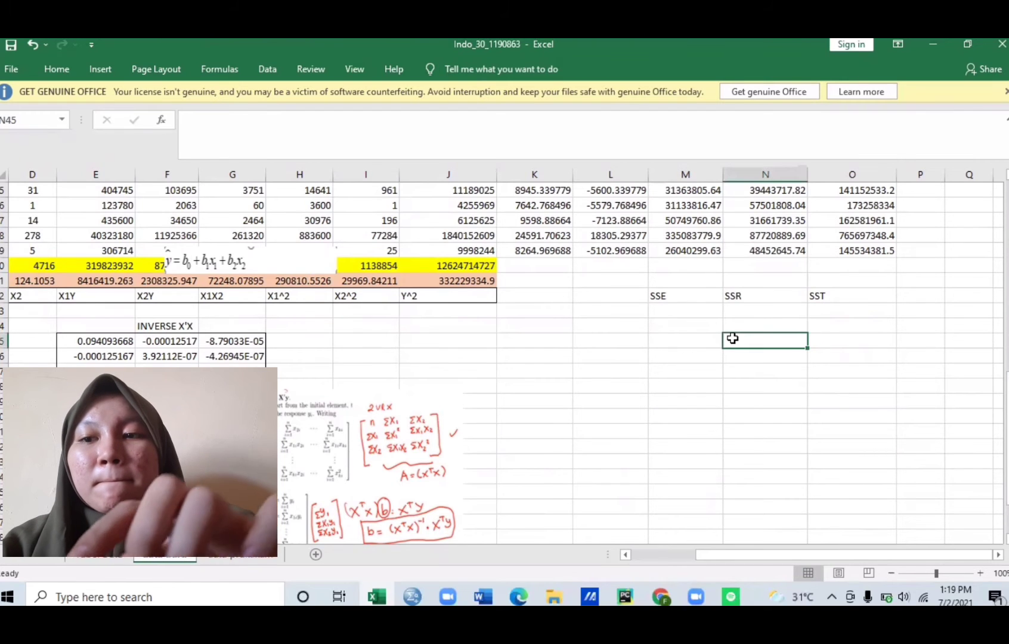
type("ANOVA")
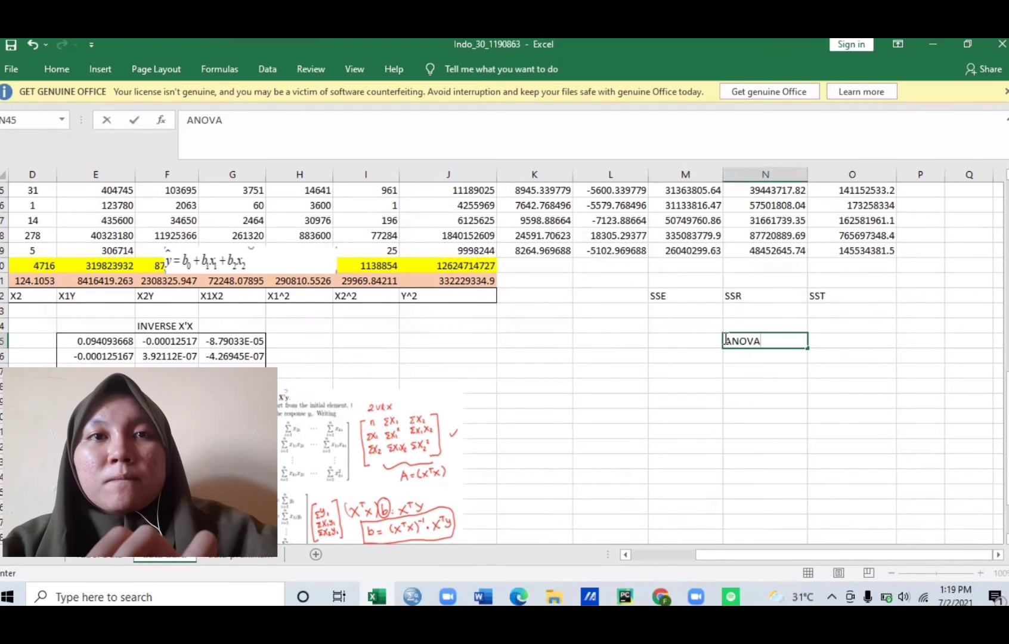
left_click(634, 355)
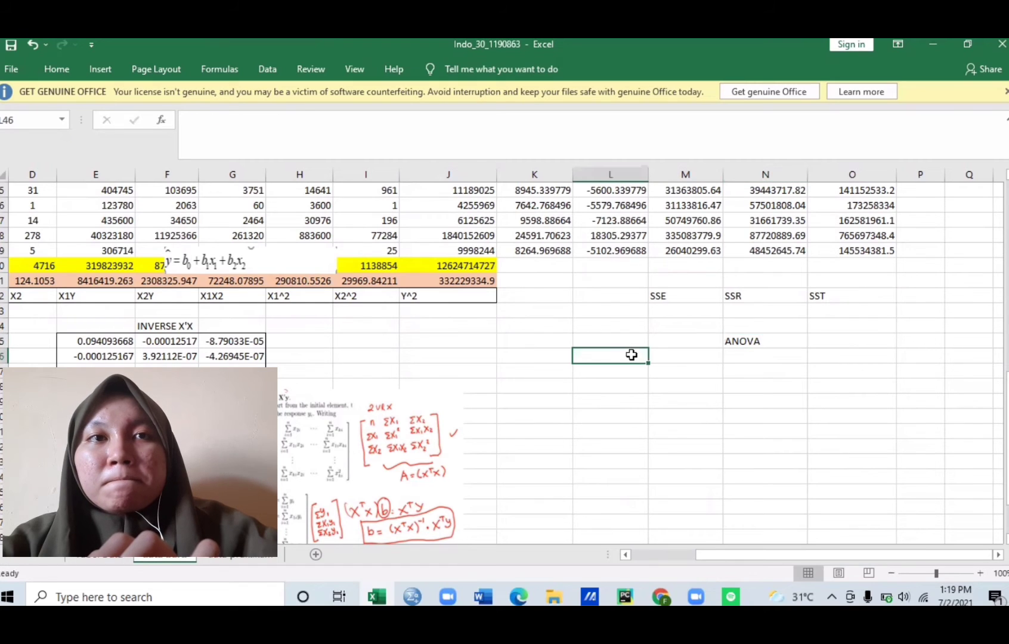
left_click(670, 355)
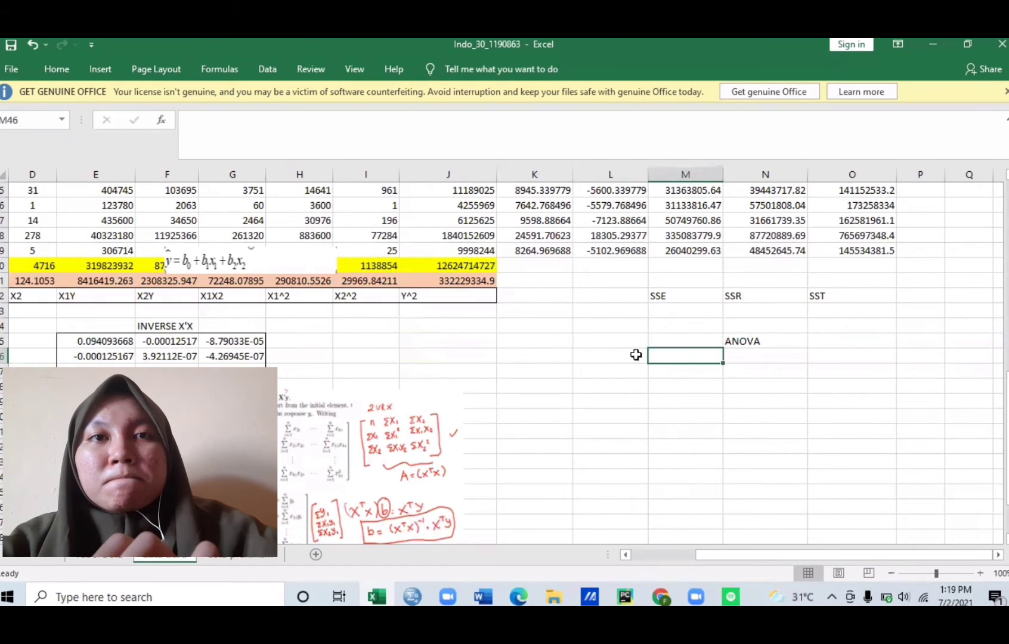
left_click(633, 355)
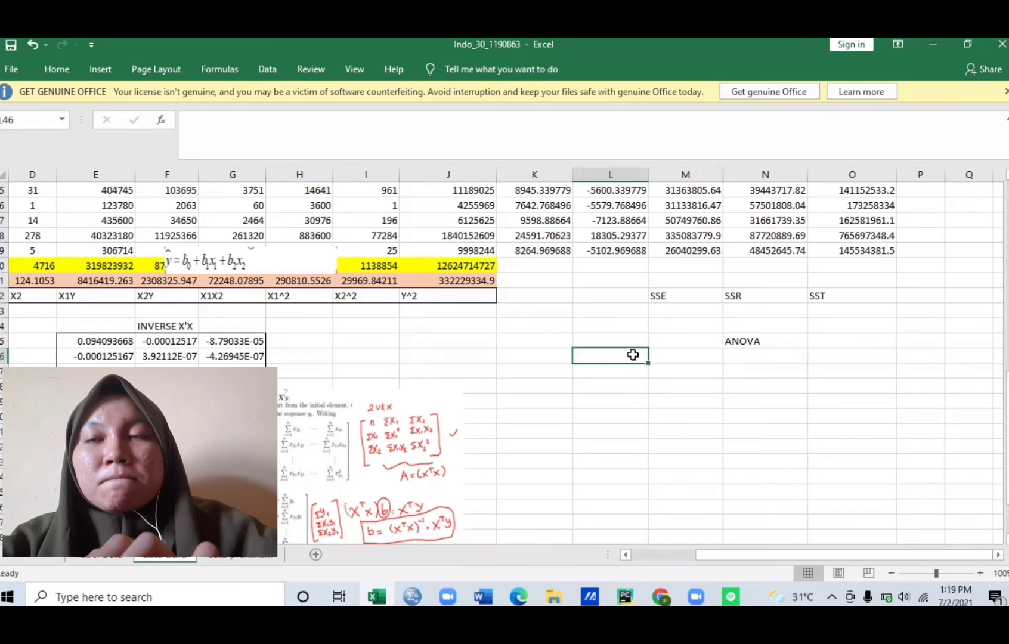
type("SUM")
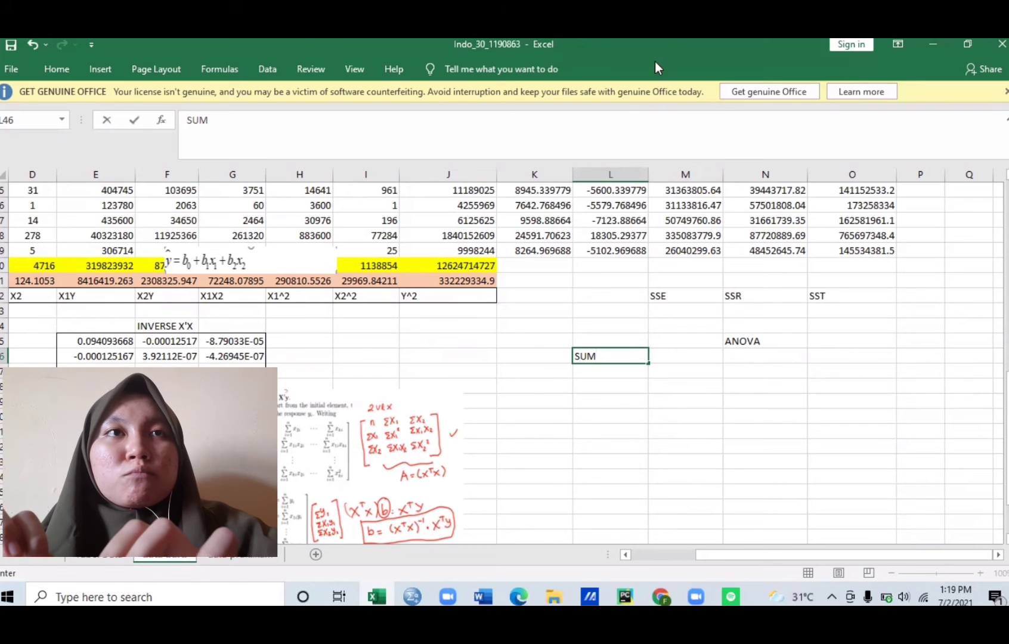
key("ctrl+Return")
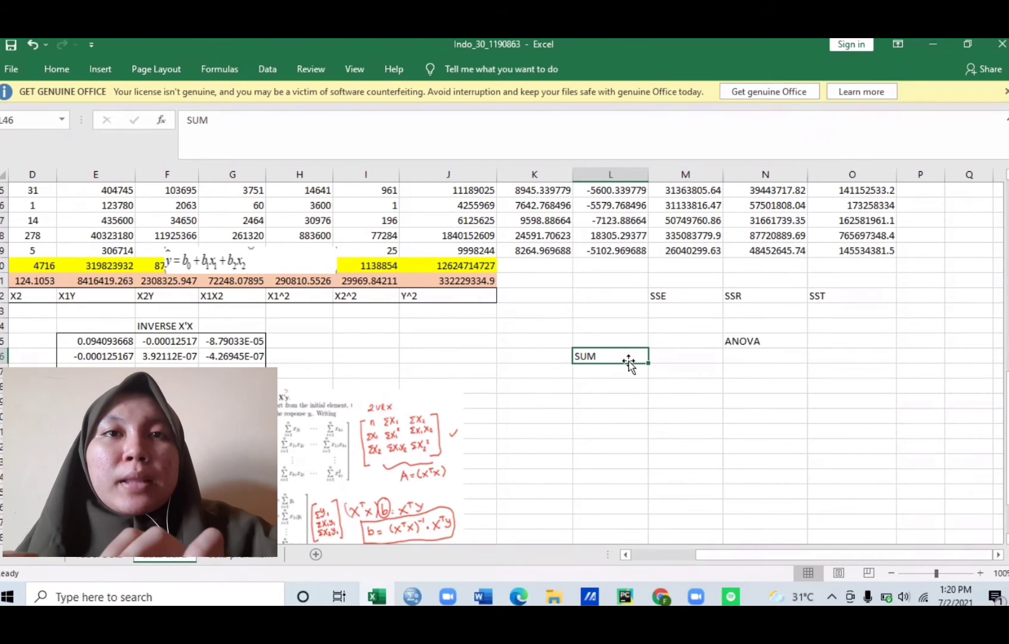
type("SUMBER")
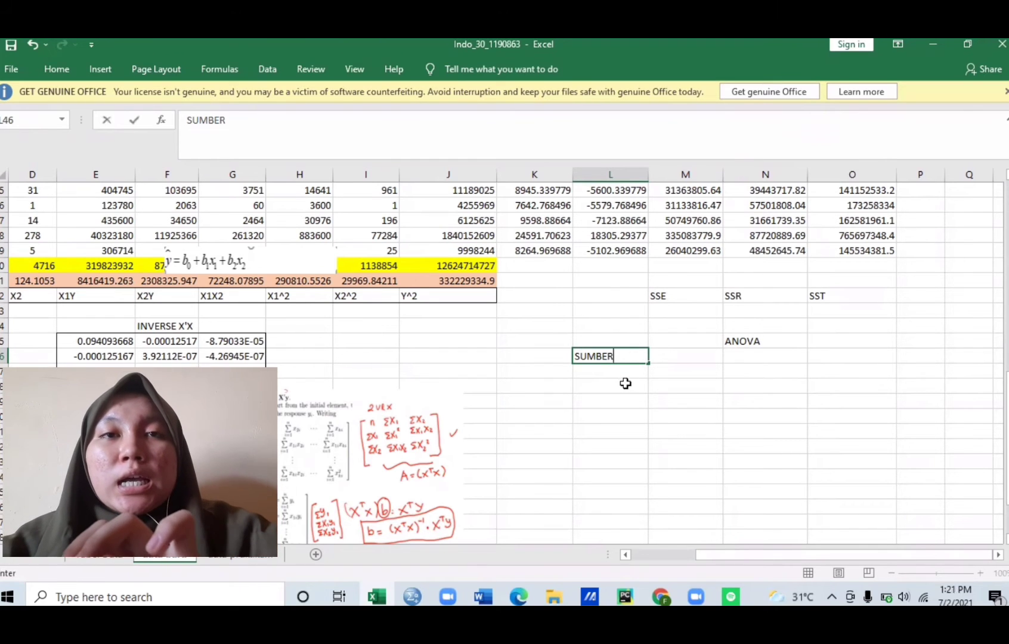
left_click(624, 370)
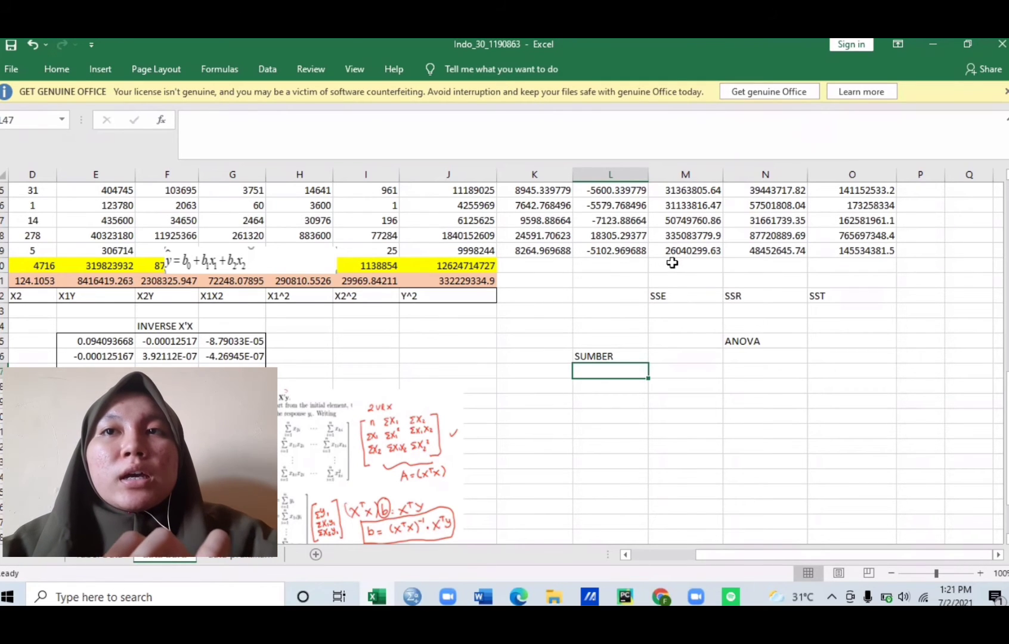
- Move the regression equation picture off the yellow totals row, and total the (Y-Yhat)^2 column in M40 with =SUM(M2:M39)
left_click_drag(299, 257, 334, 413)
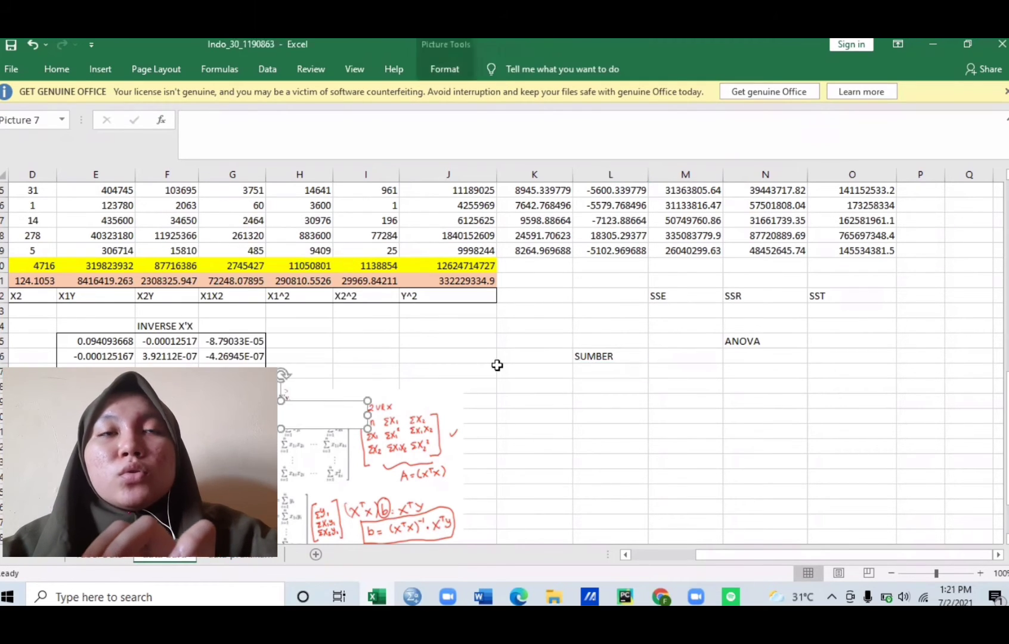
left_click(666, 266)
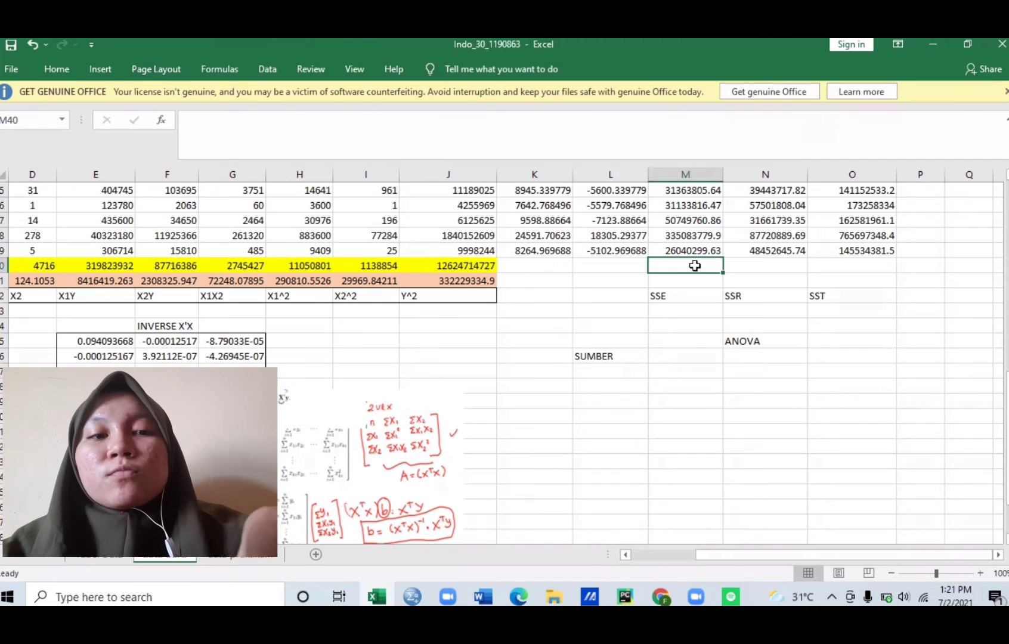
type("=SUM")
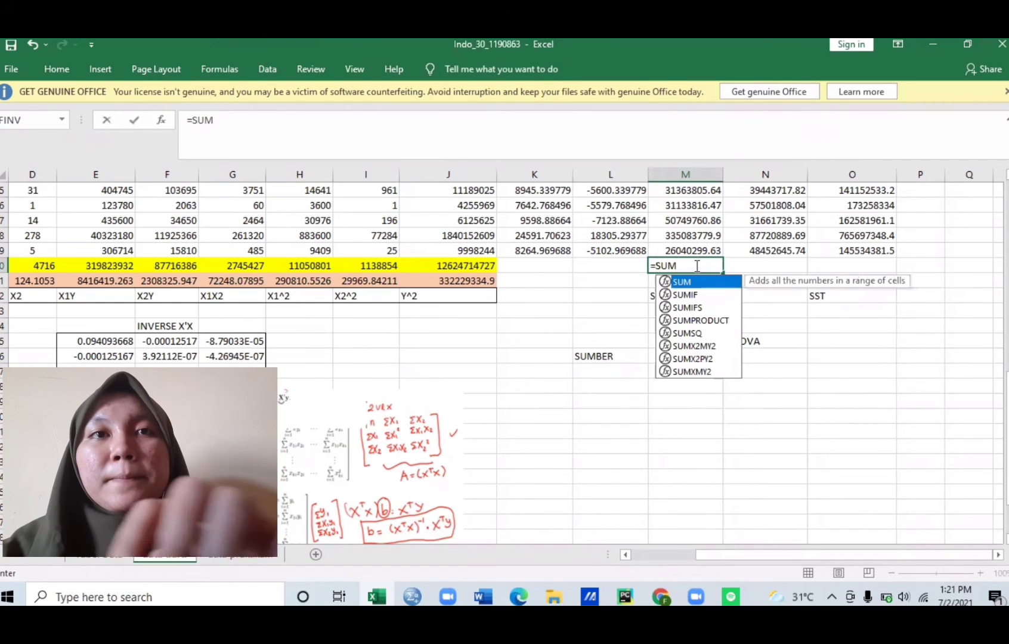
type("(")
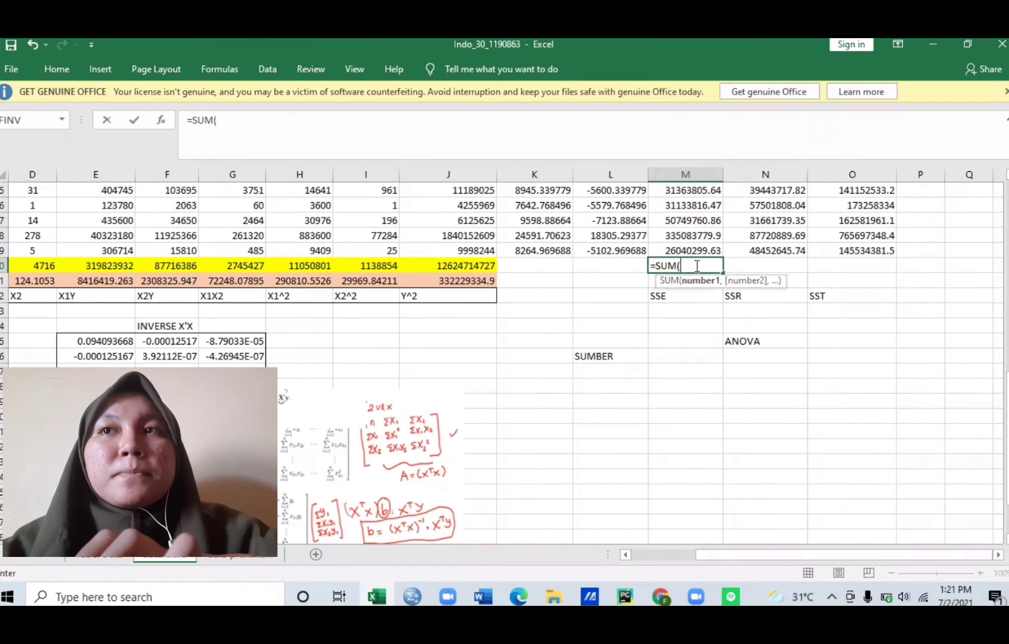
type("M2:")
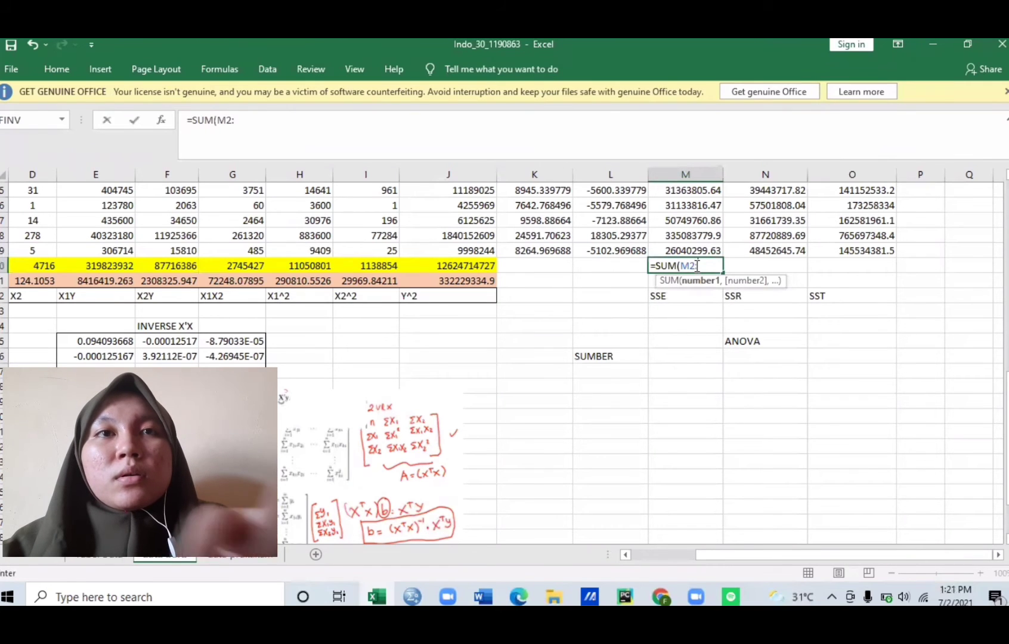
left_click(702, 248)
type(")")
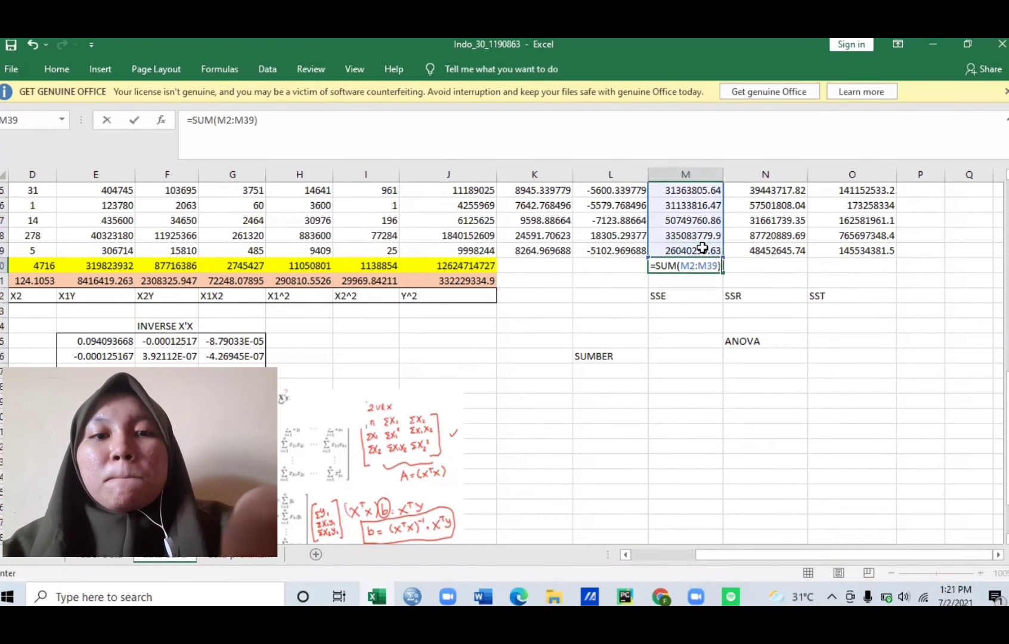
key("ctrl+Return")
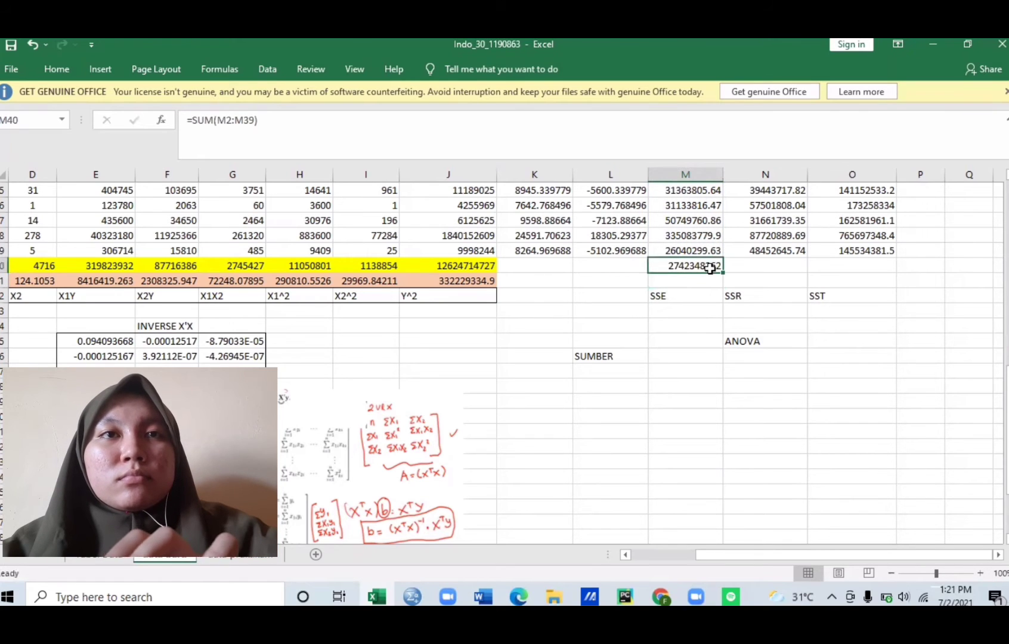
- Fill the sum formula from M40 across to O40 and give M40:O40 a yellow fill colour
left_click_drag(742, 272, 859, 271)
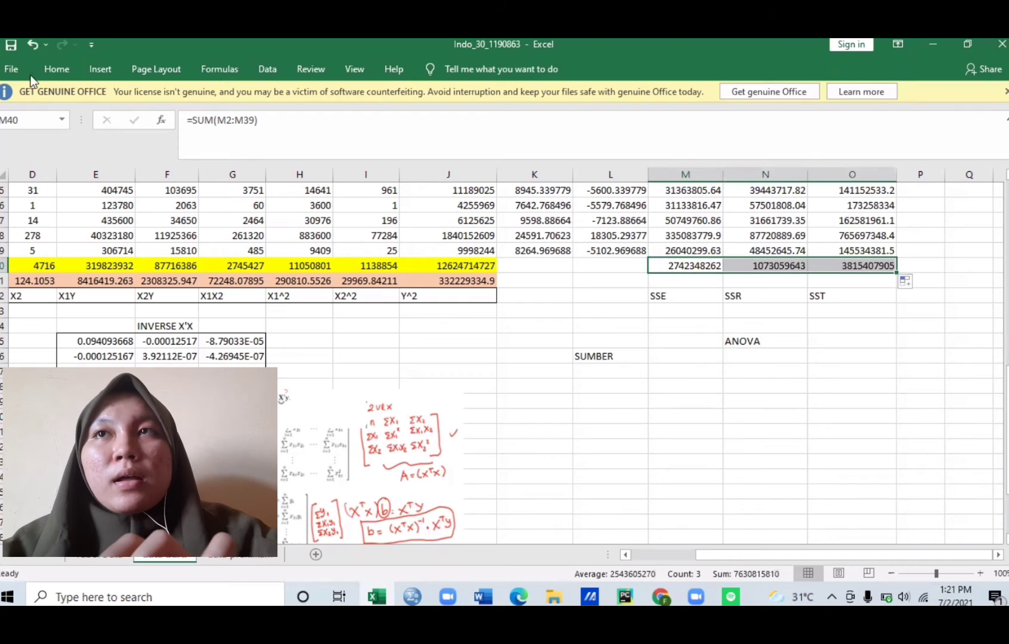
left_click(55, 69)
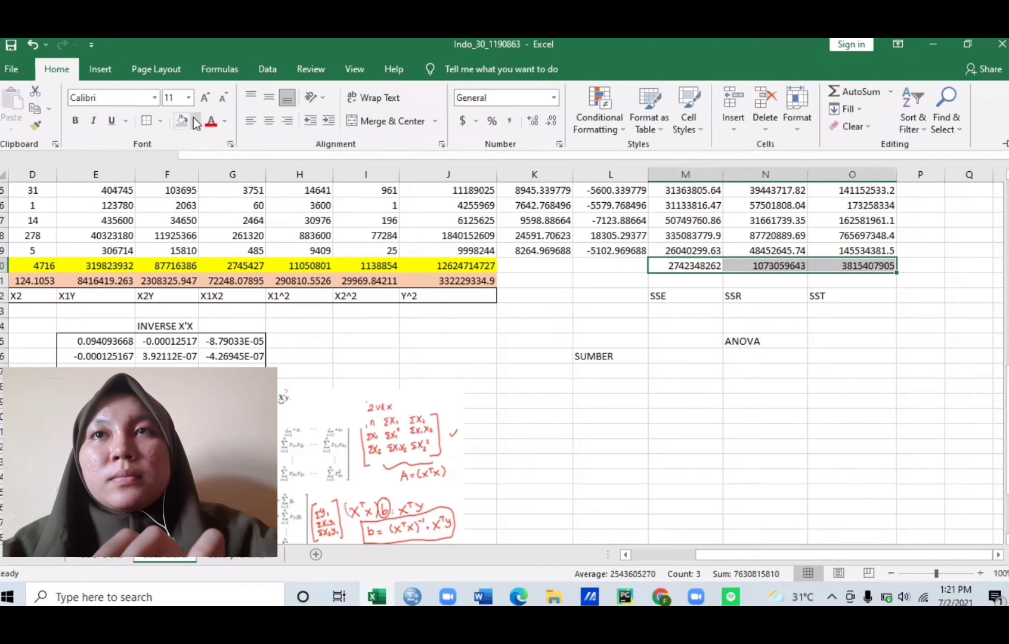
left_click(194, 119)
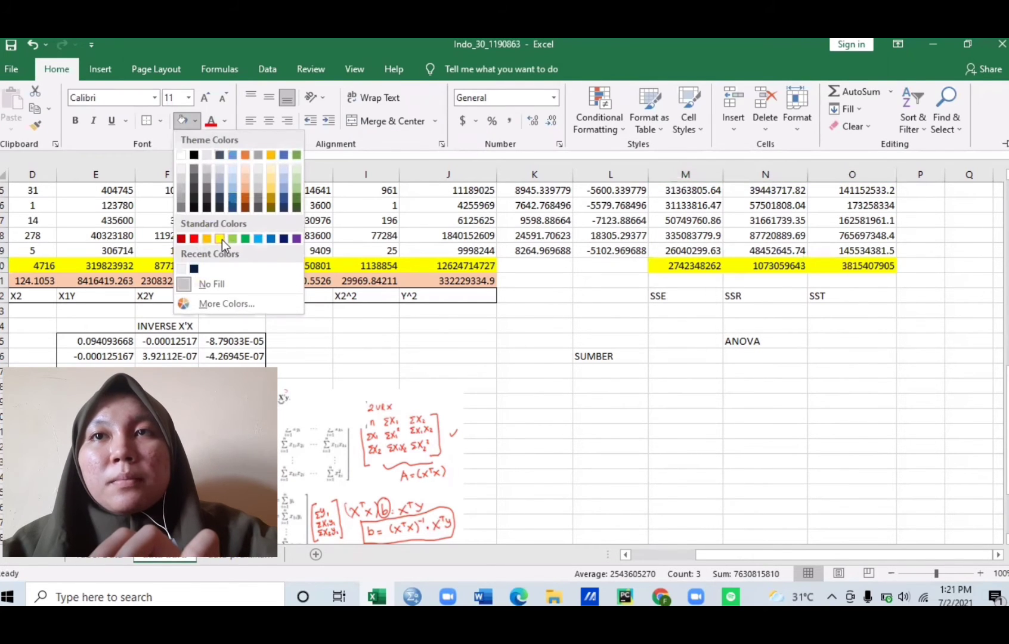
left_click(220, 239)
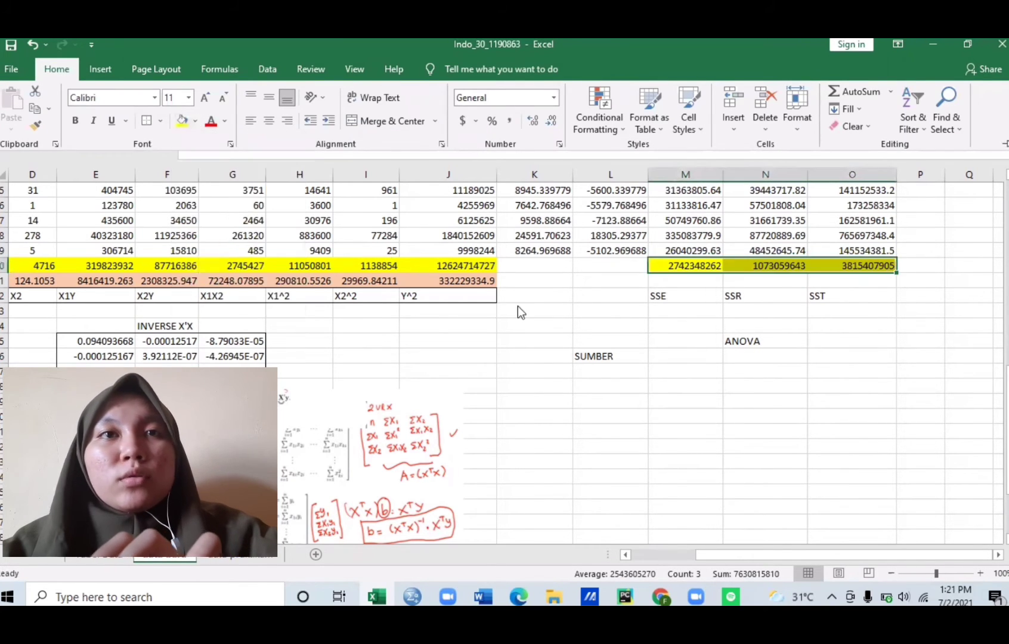
- Enter the row labels Regresi, Eror and Total beneath SUMBER in L47:L49
left_click(609, 371)
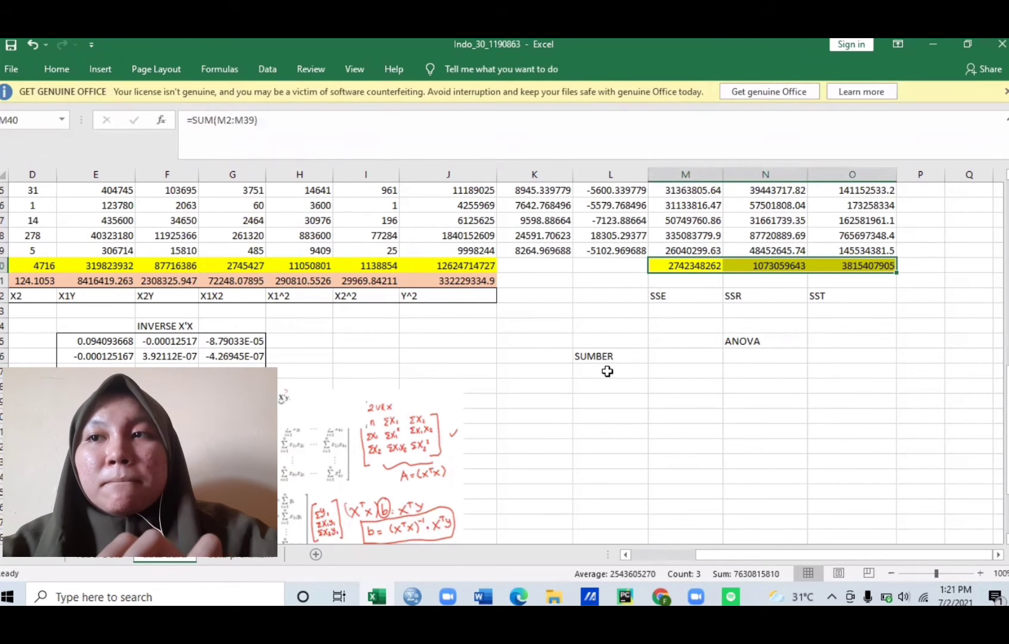
left_click(607, 372)
type("R")
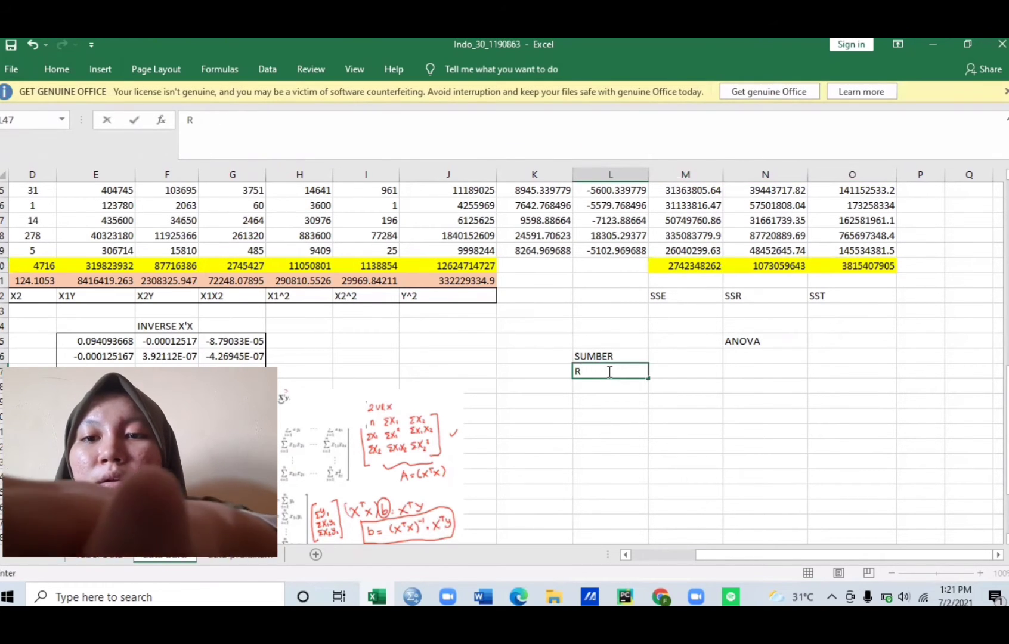
type("egresi")
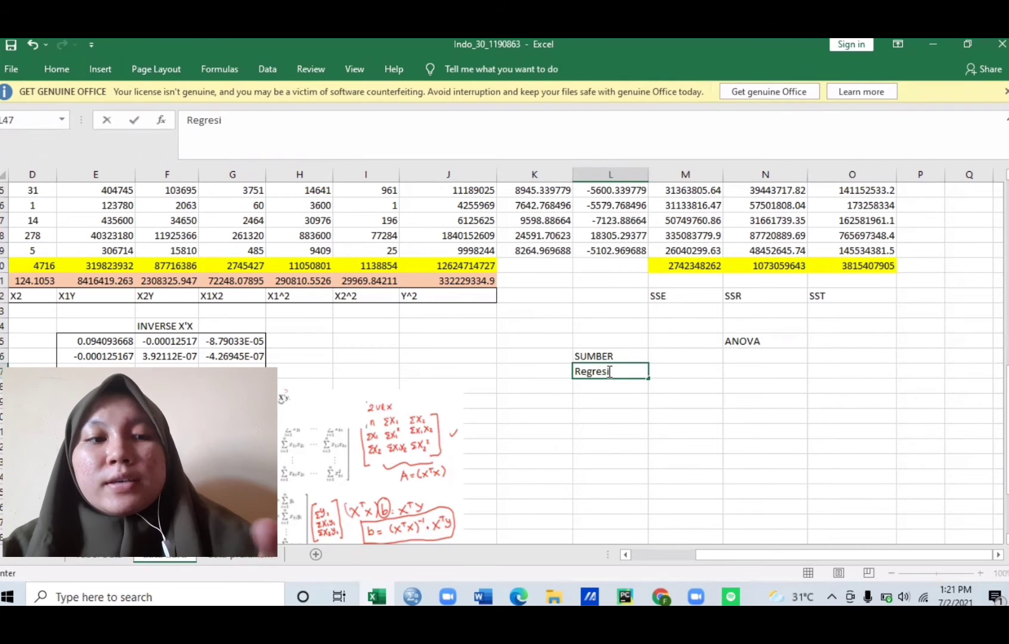
key("Return")
type("Eror")
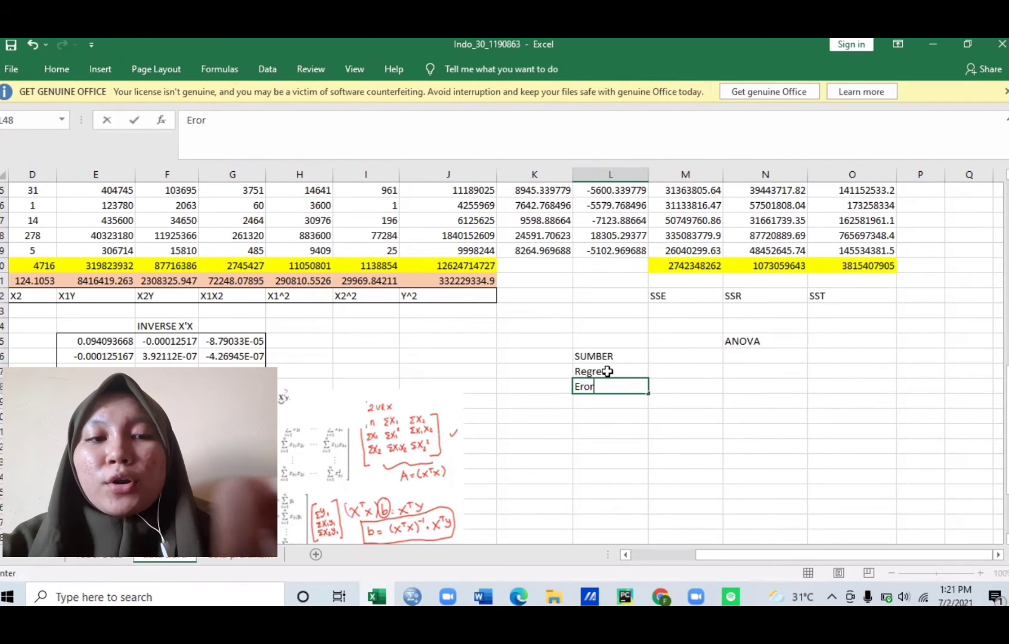
key("Return")
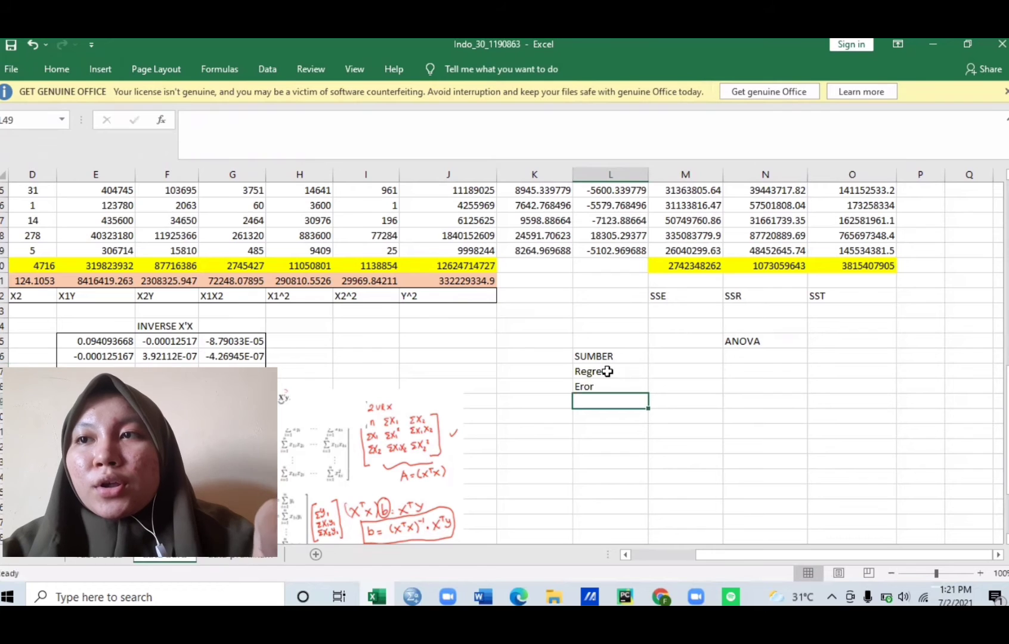
type("Total")
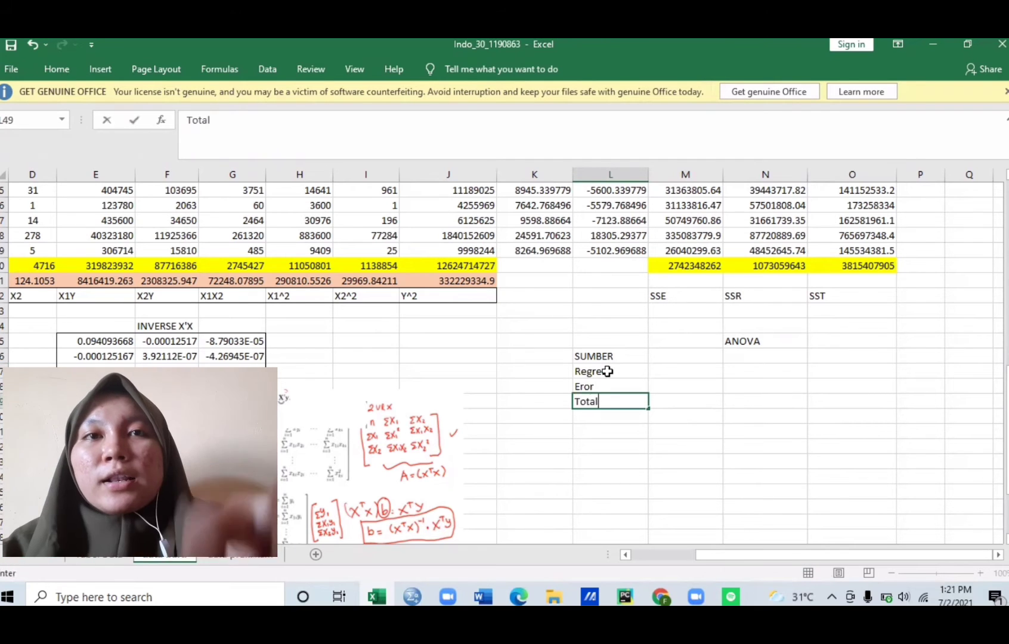
- Add the ANOVA column headers SS, dB and MS in M46:O46, beside SUMBER
left_click(678, 353)
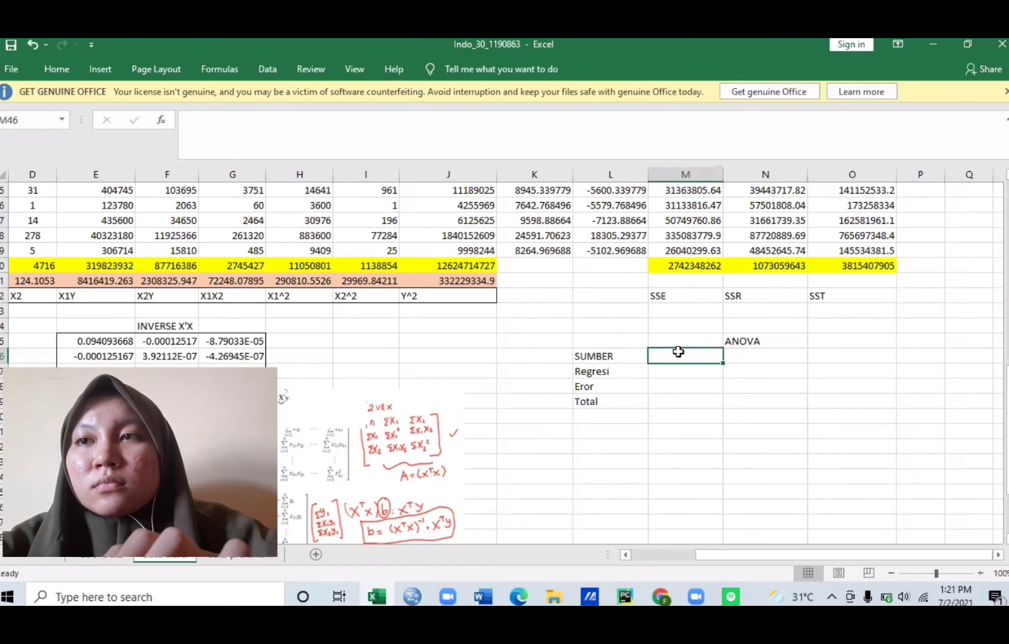
type("SS")
key("Tab")
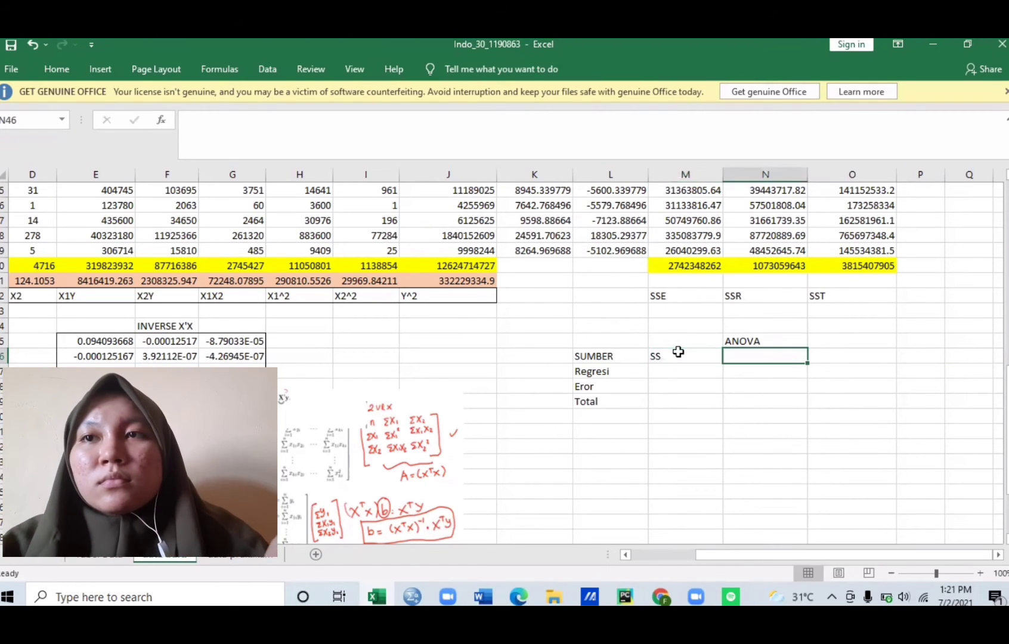
type("D")
key("BackSpace")
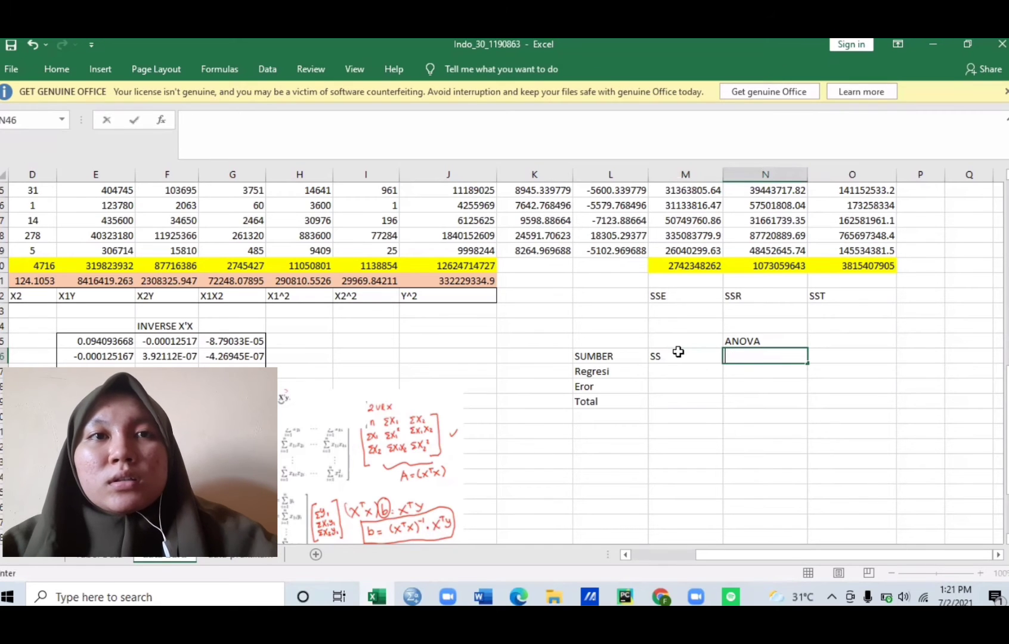
type("dB")
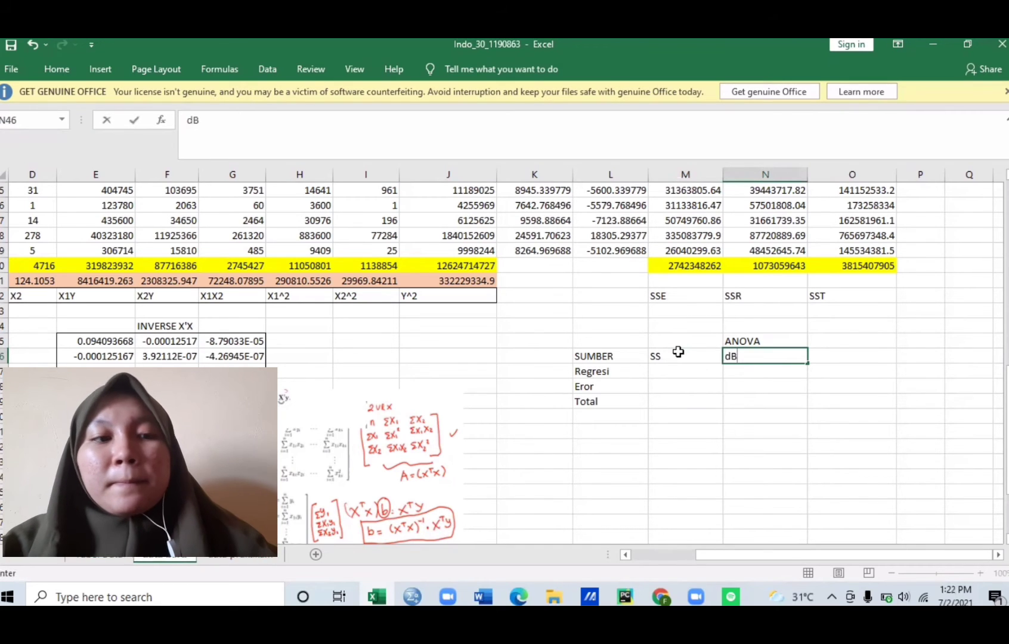
key("Tab")
type("M")
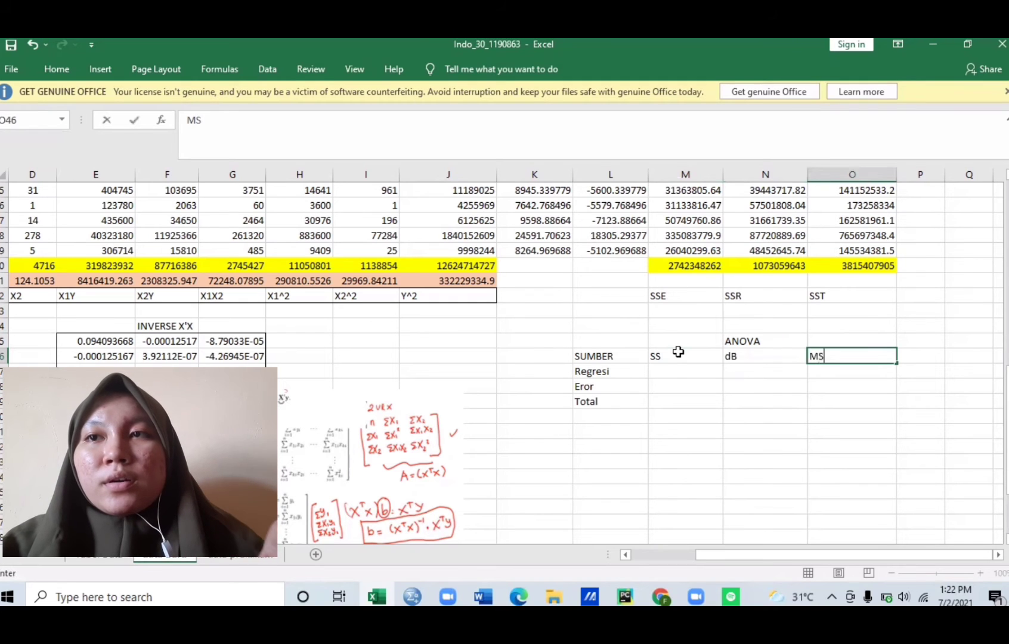
- Add the remaining ANOVA column headers Fhitung in P46 and P-Value in Q46
key("Tab")
type("F")
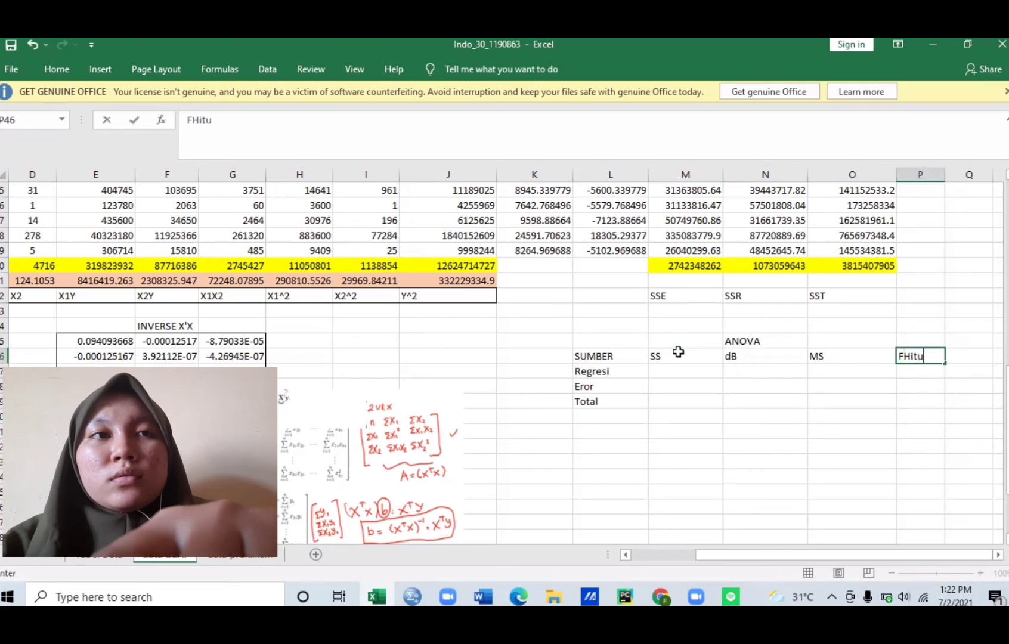
type("Hitung")
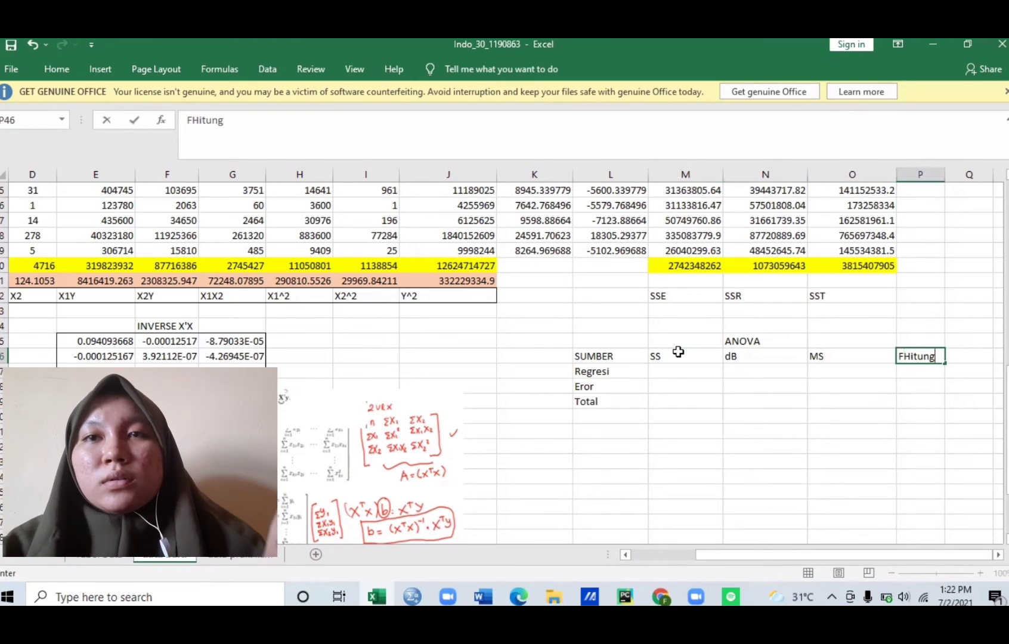
key("Tab")
type("P")
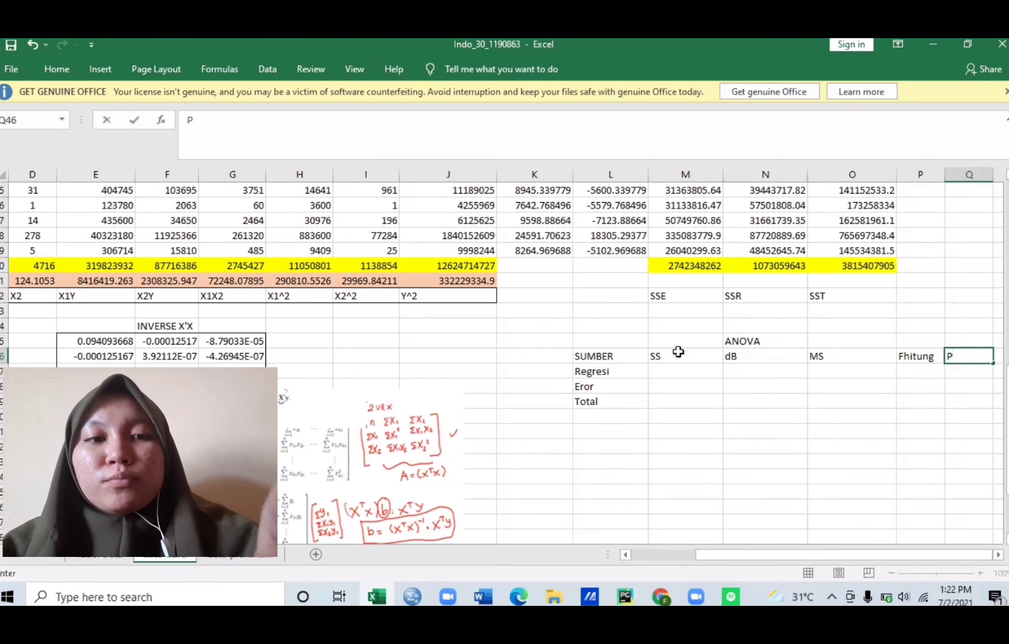
type("-Value")
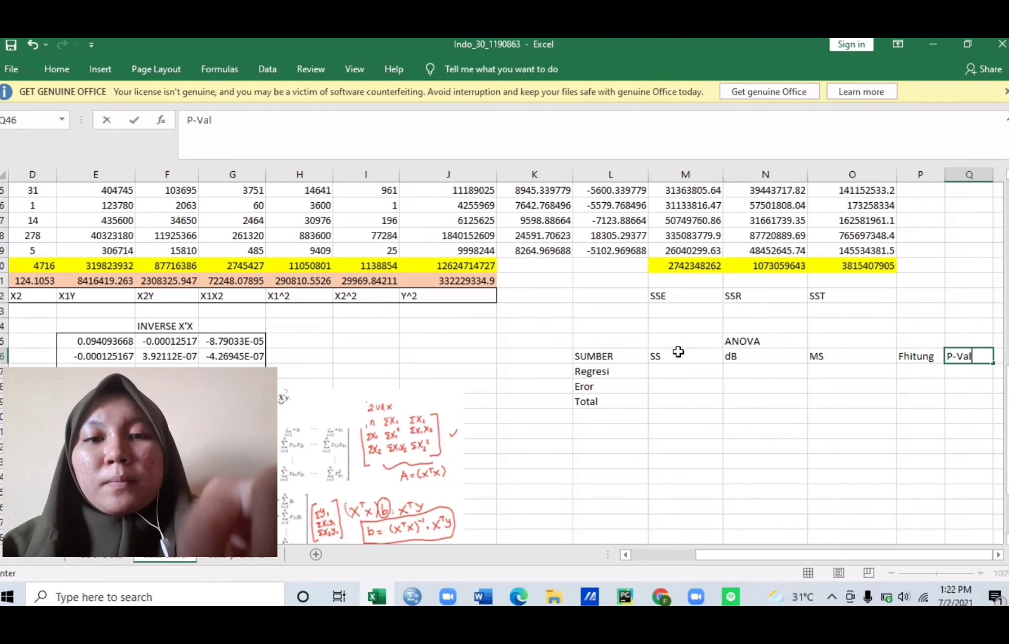
- Link the SS column to the yellow totals: =N40 for Regresi, =M40 for Eror and =O40 for Total
left_click(669, 369)
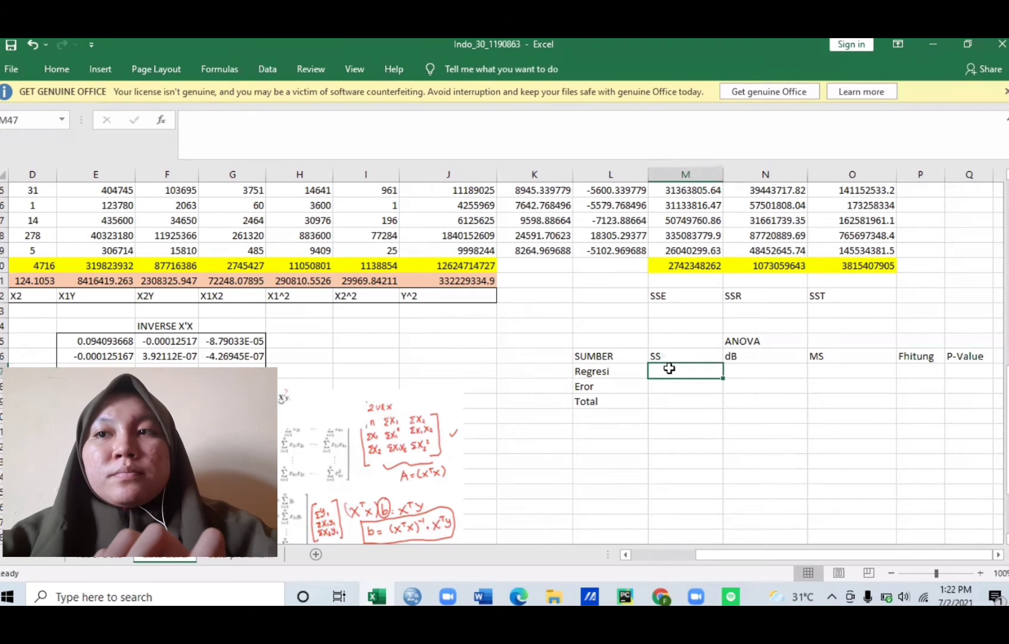
type("=")
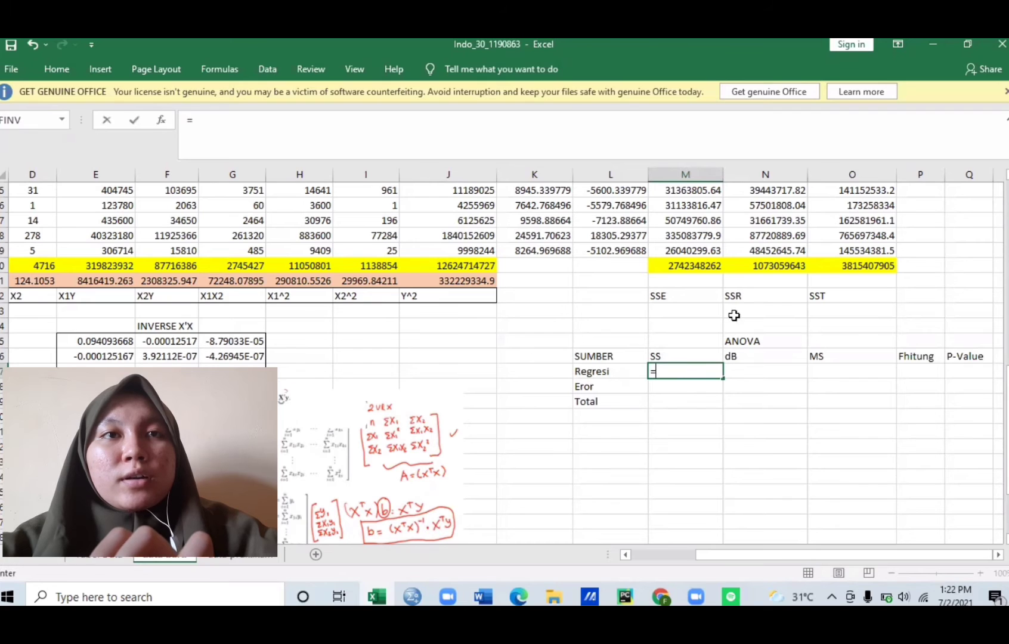
left_click(767, 267)
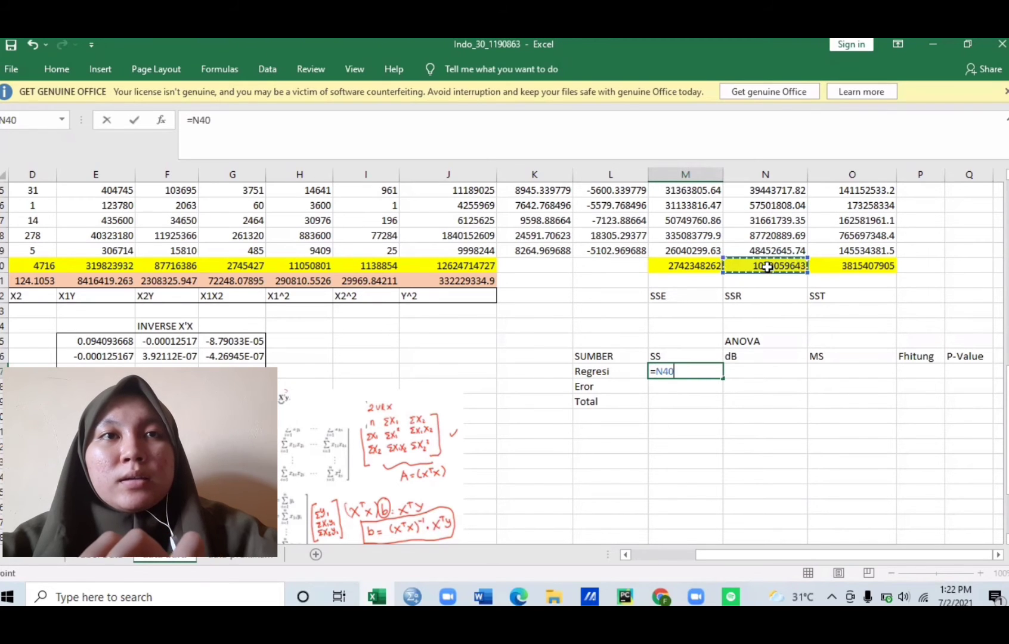
key("Return")
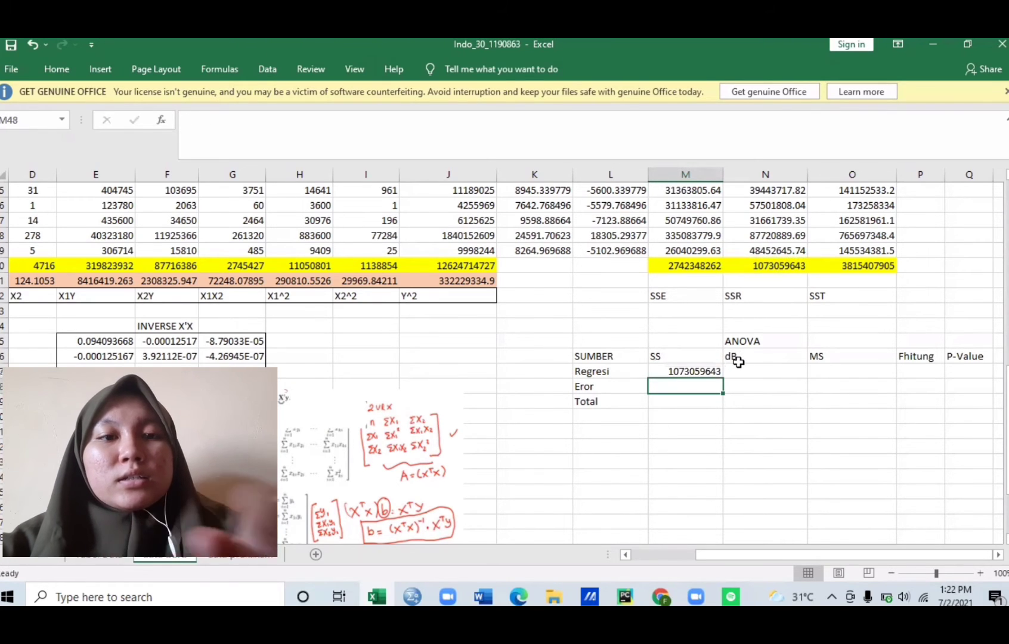
type("=")
left_click(693, 267)
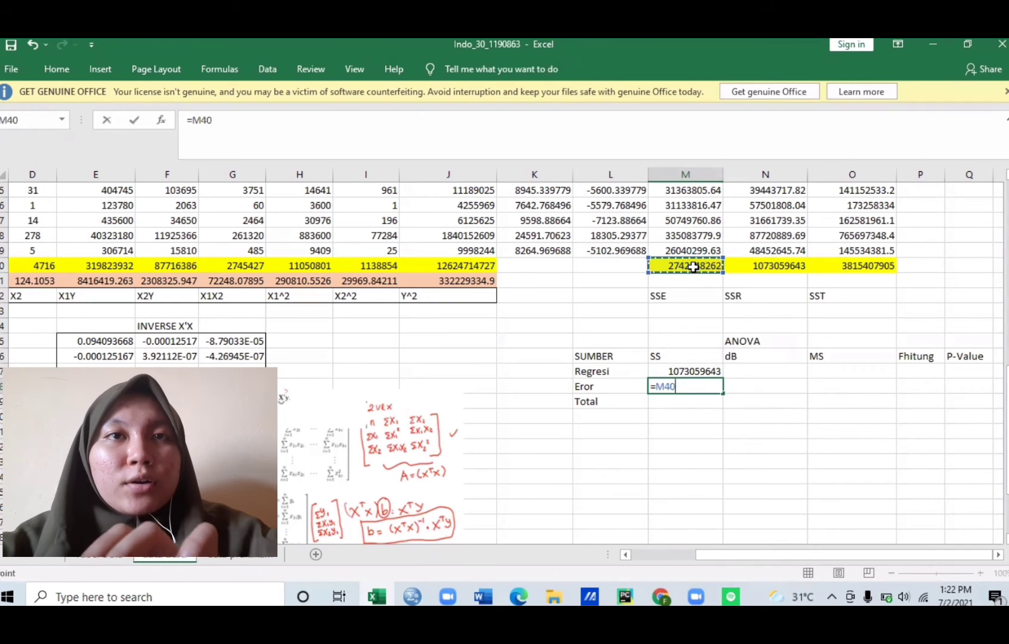
key("Return")
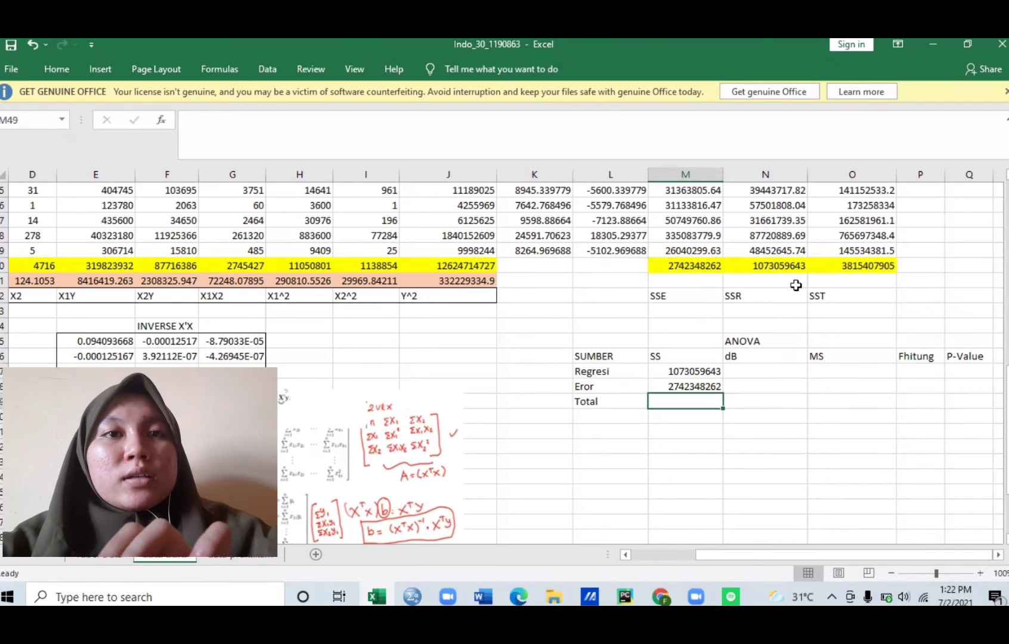
type("=")
left_click(841, 266)
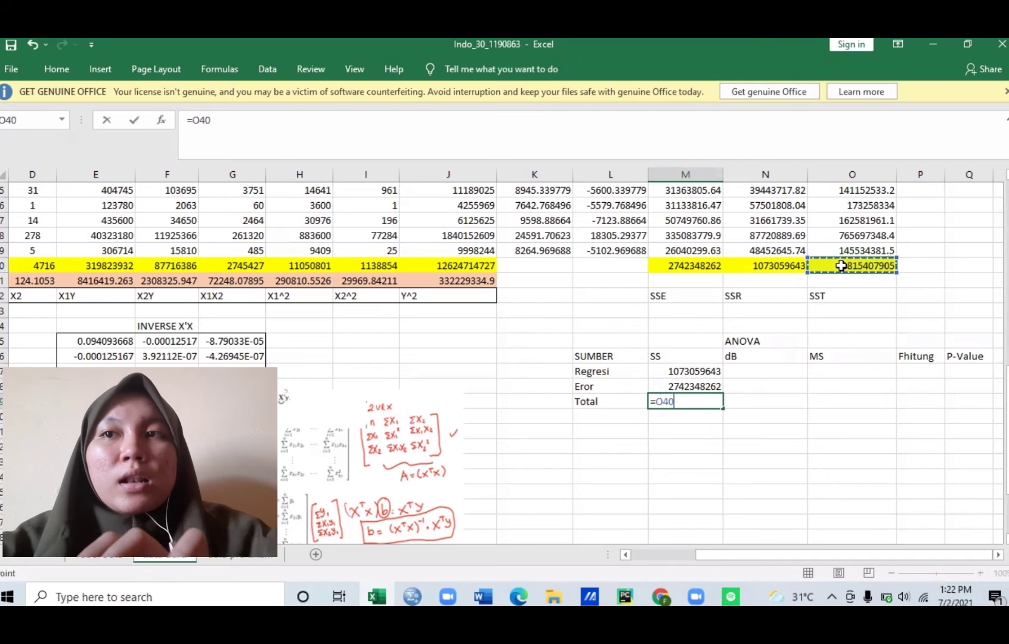
key("Return")
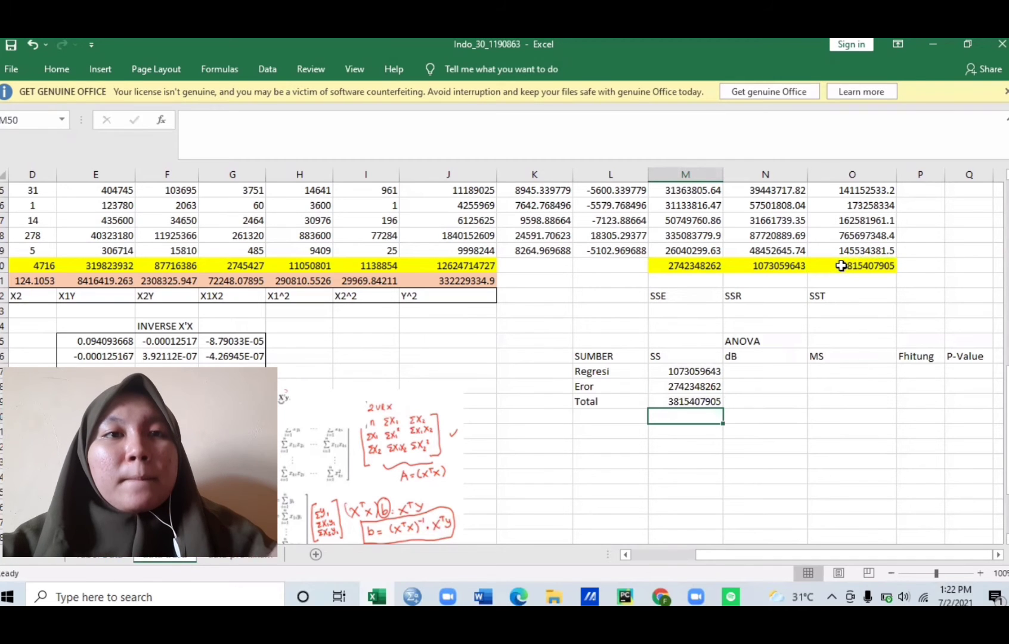
left_click(778, 374)
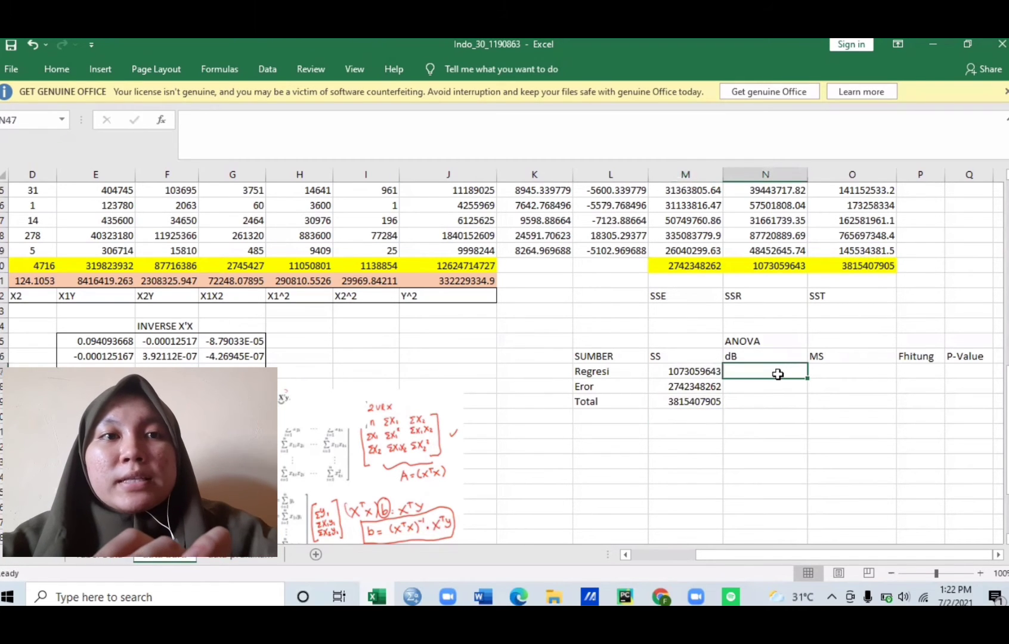
type("n-")
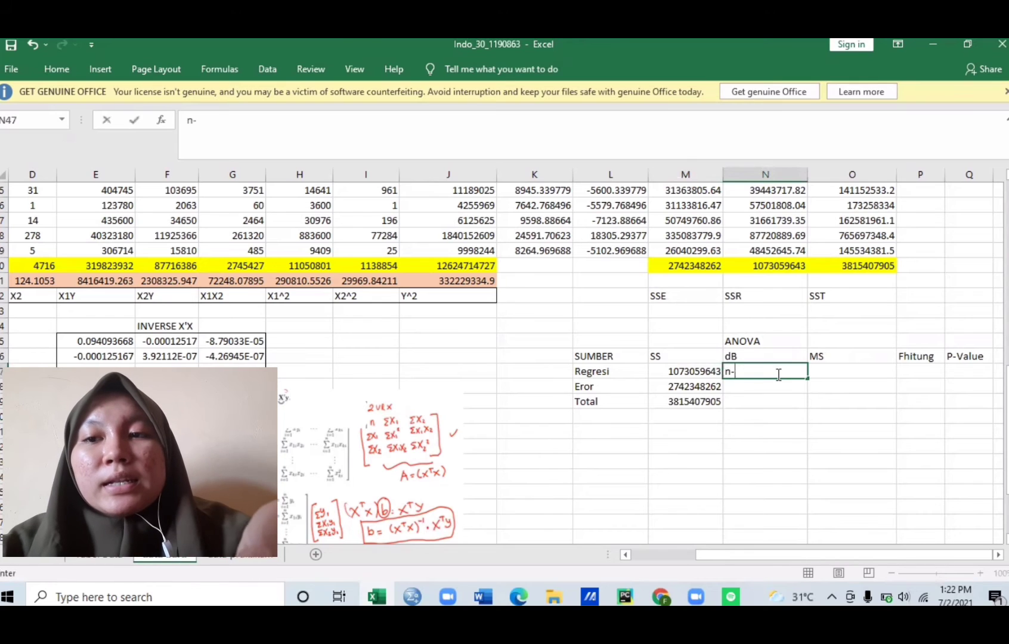
type("1")
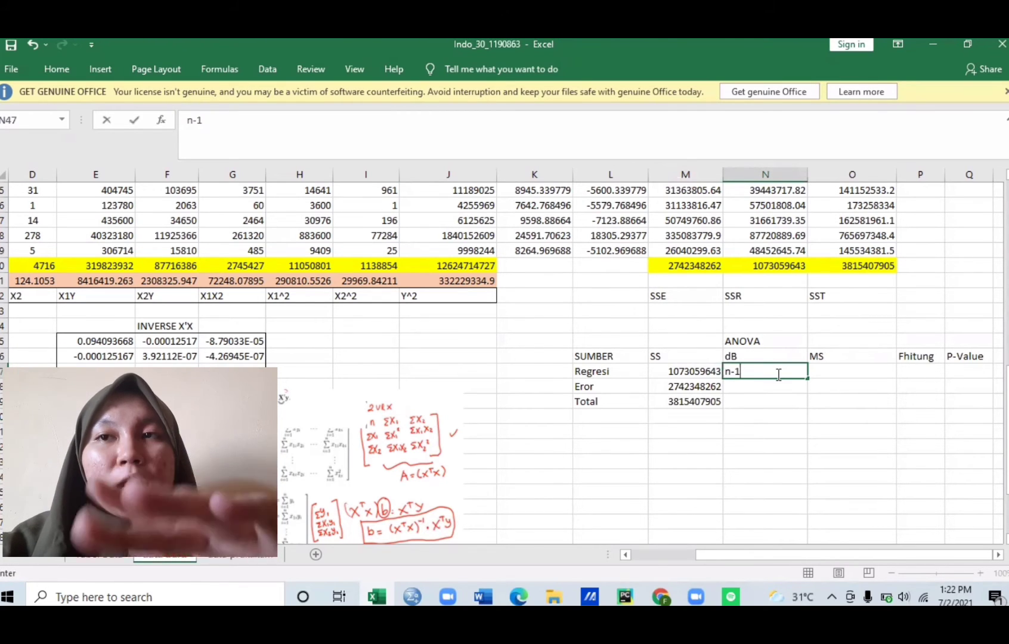
key("BackSpace")
key("BackSpace")
key("BackSpace")
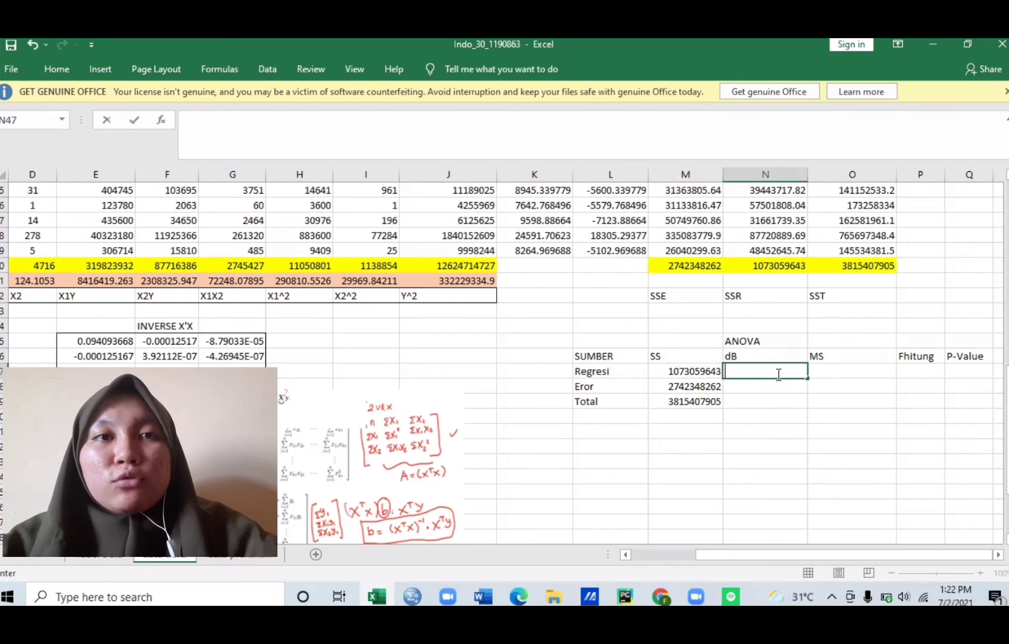
- Enter the dB values 37 for Regresi in N47 and 35 for Eror in N48
type("37")
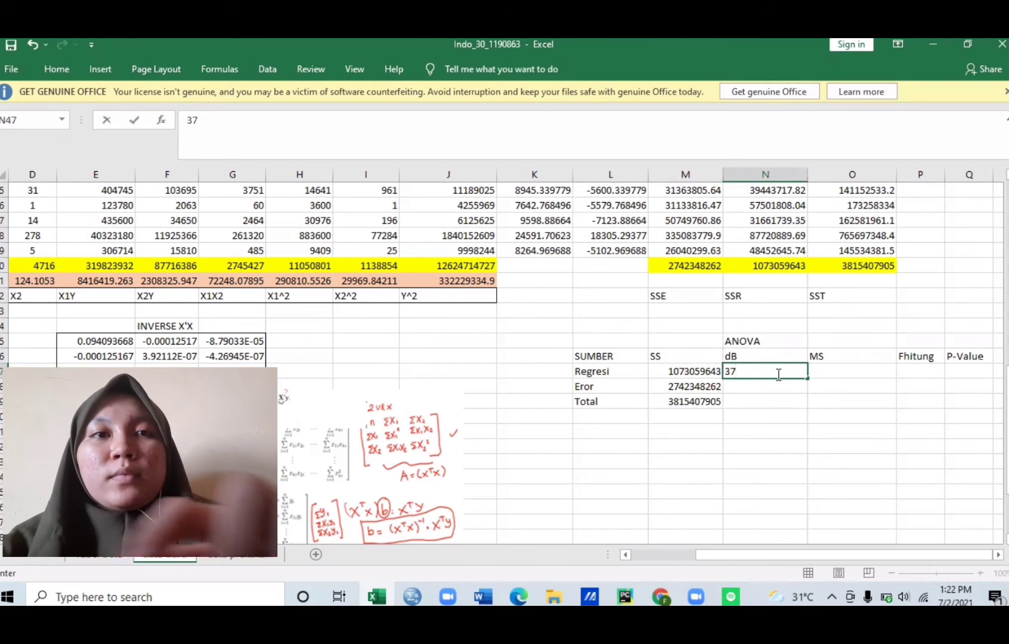
key("Return")
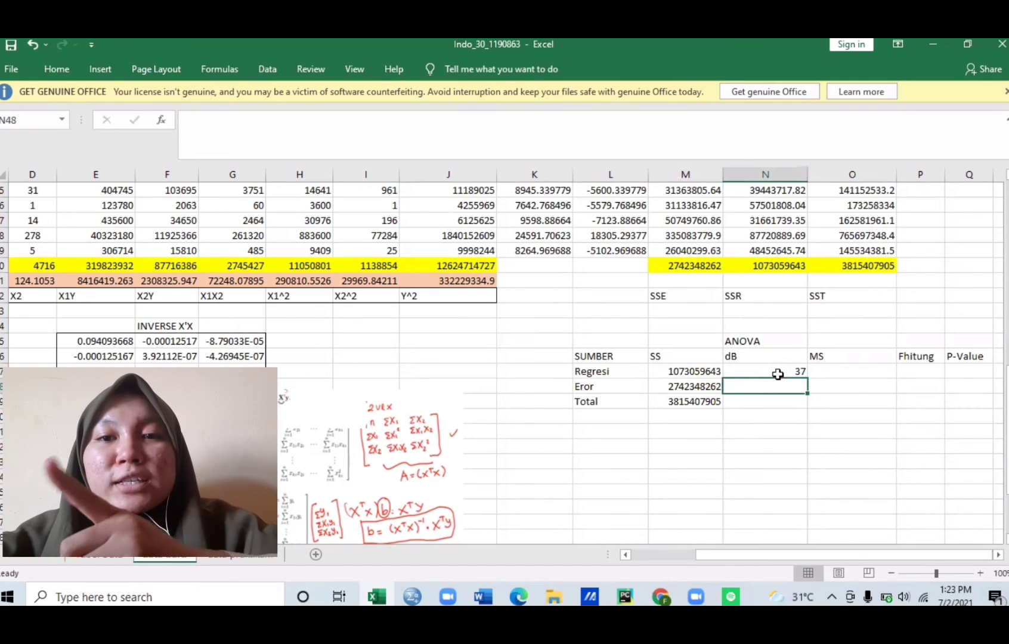
type("35")
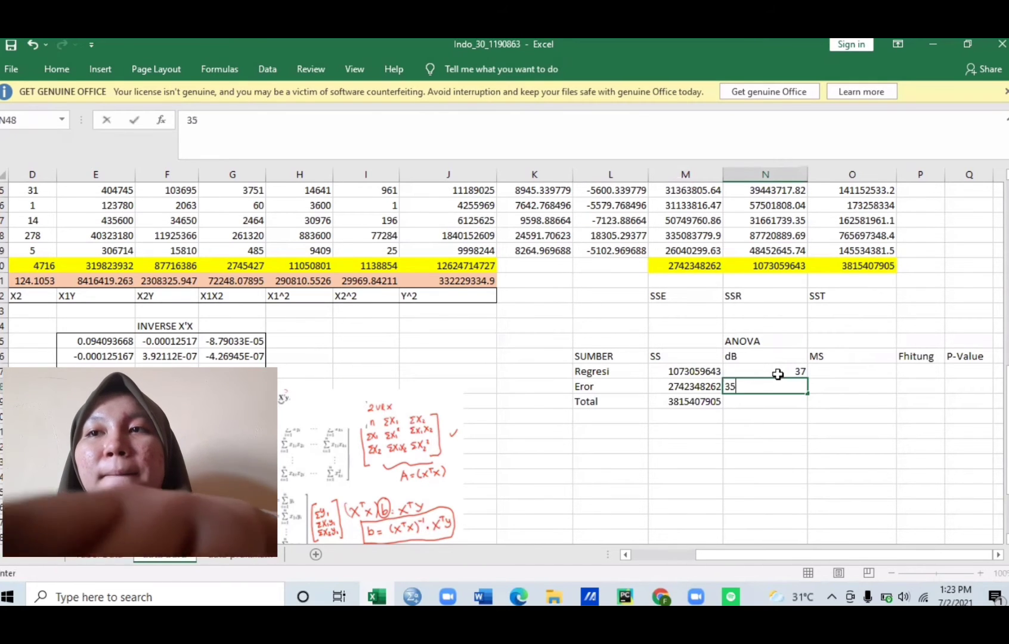
key("Tab")
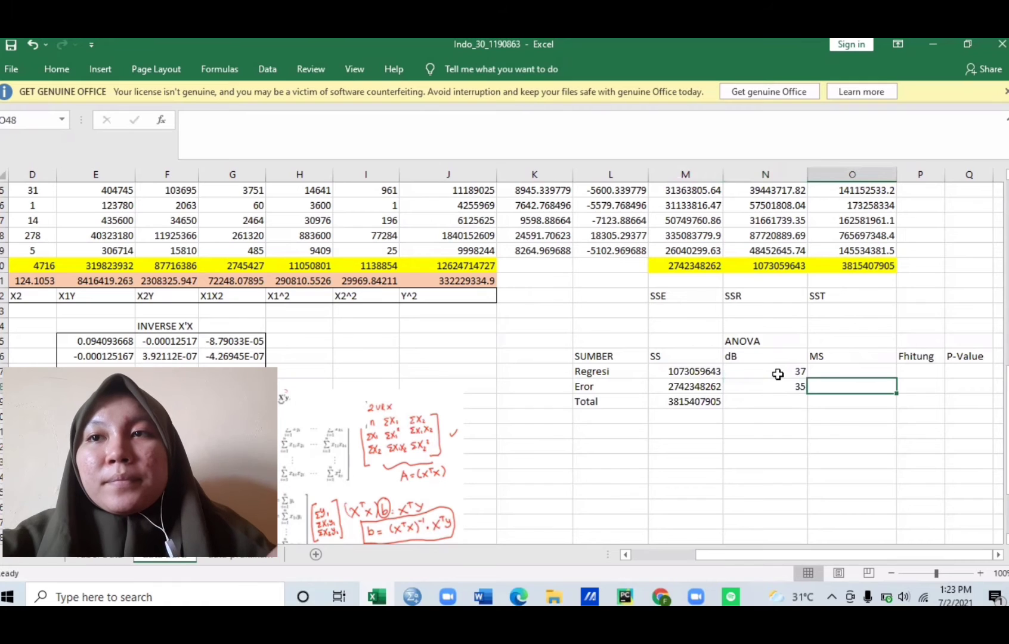
- Compute the MS value for Regresi in O47 by dividing its SS by its dB with =M47/N47
key("Up")
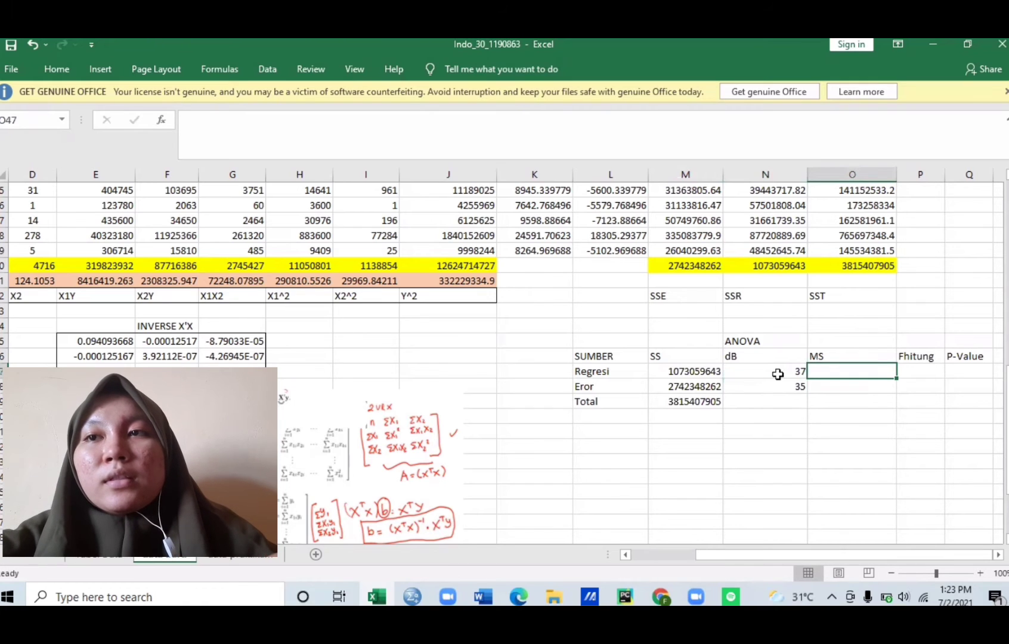
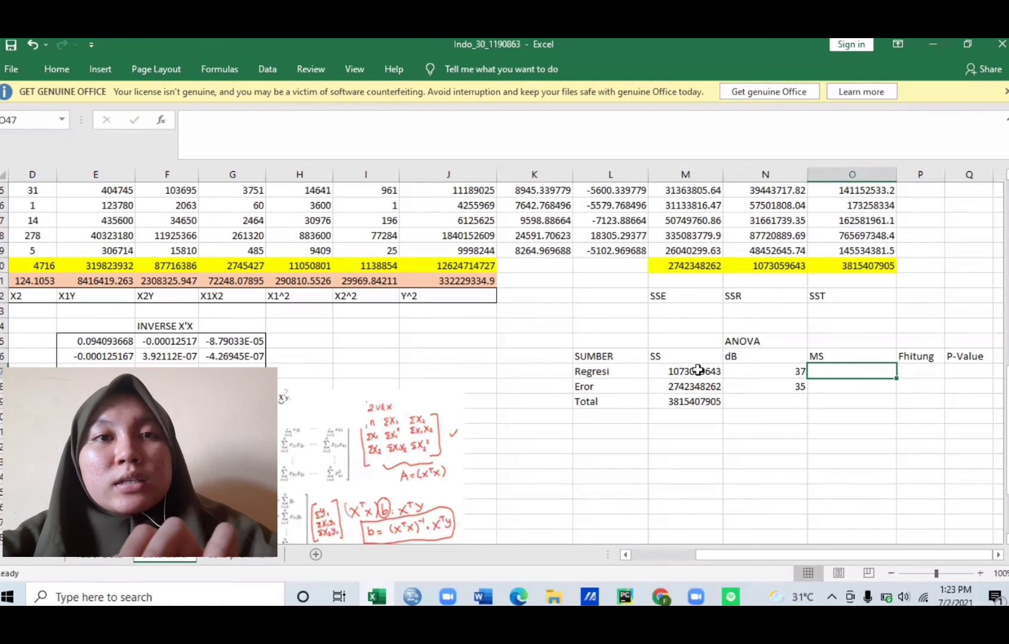
type("=")
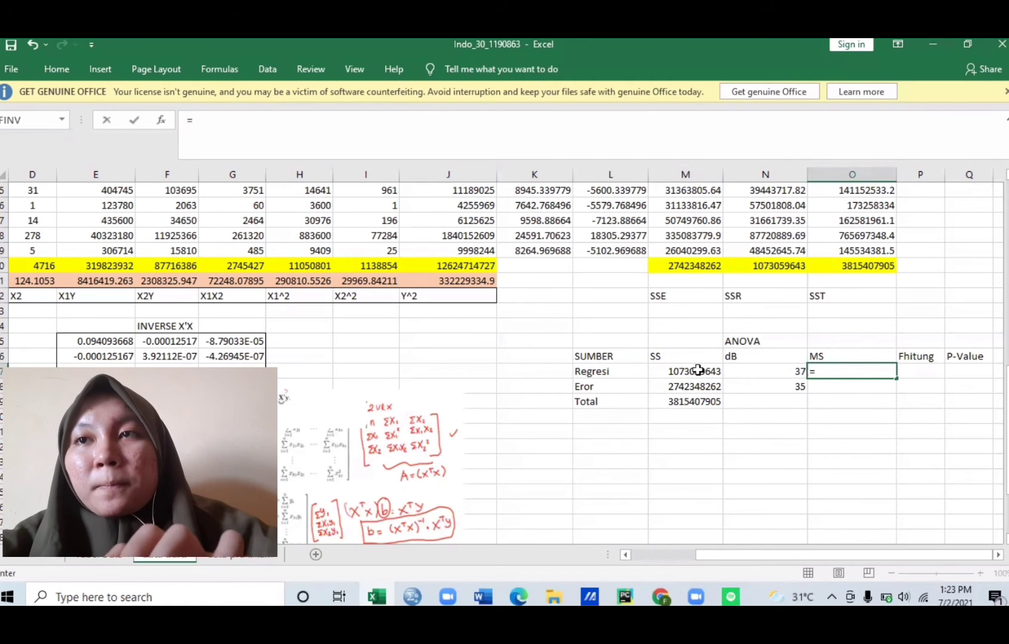
left_click(665, 370)
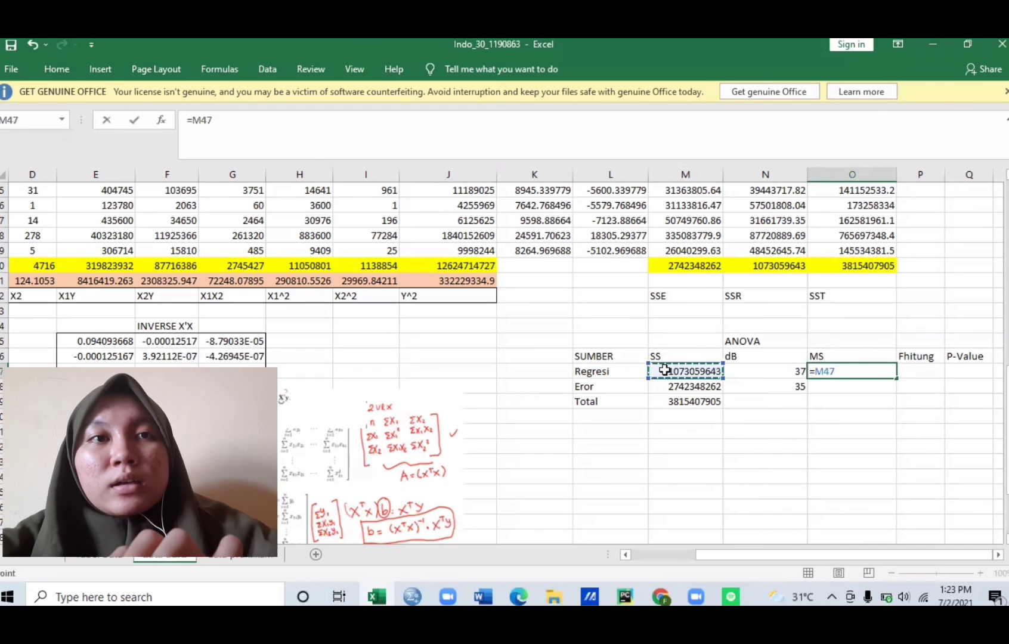
type("/")
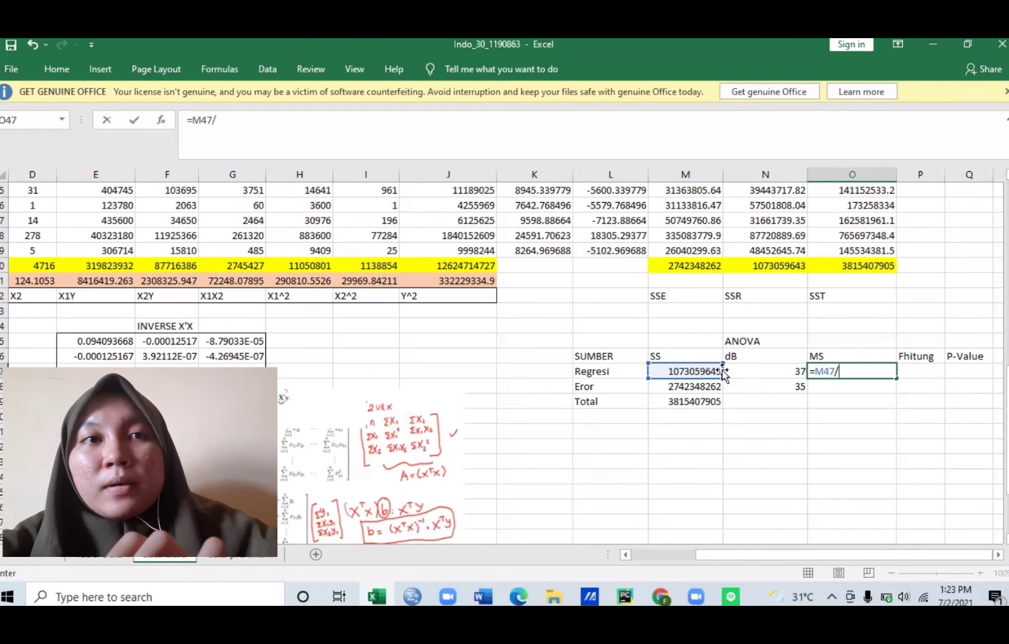
left_click(756, 371)
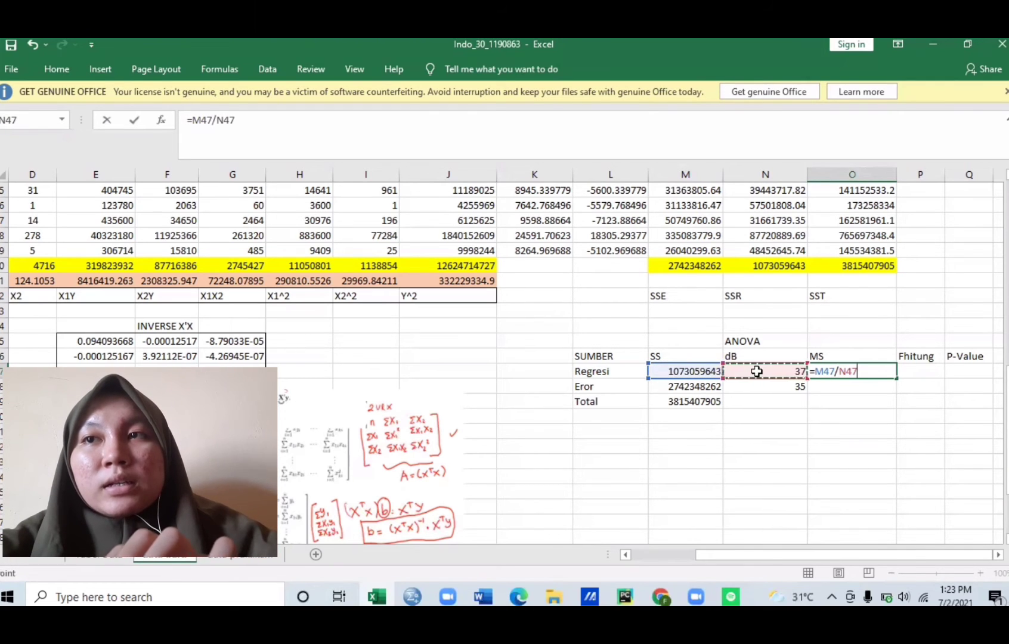
key("Return")
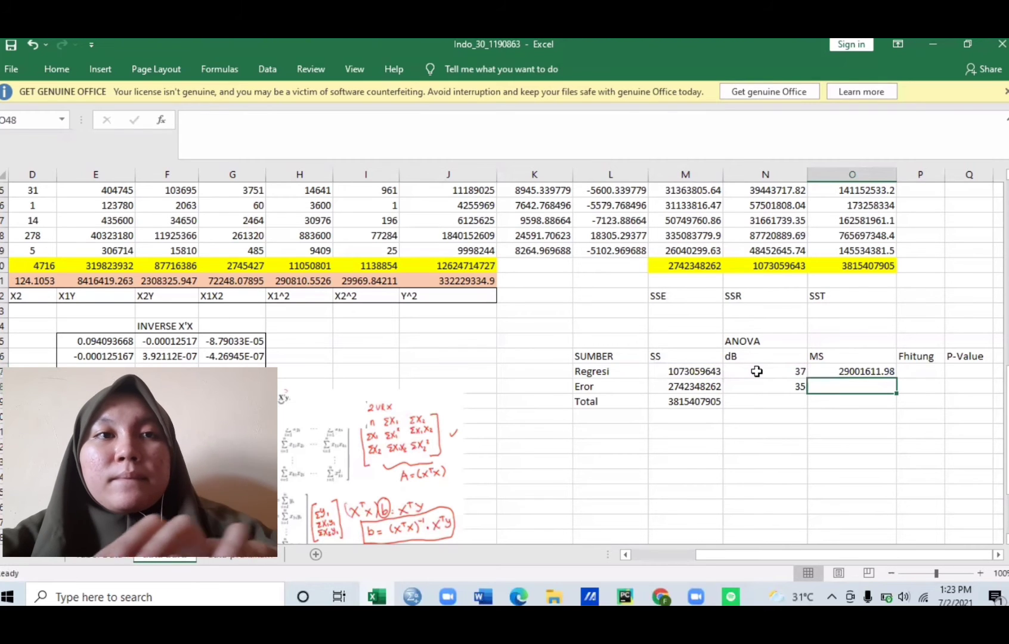
- Compute the MS value for Eror in O48 with the formula =M48/N48
type("=")
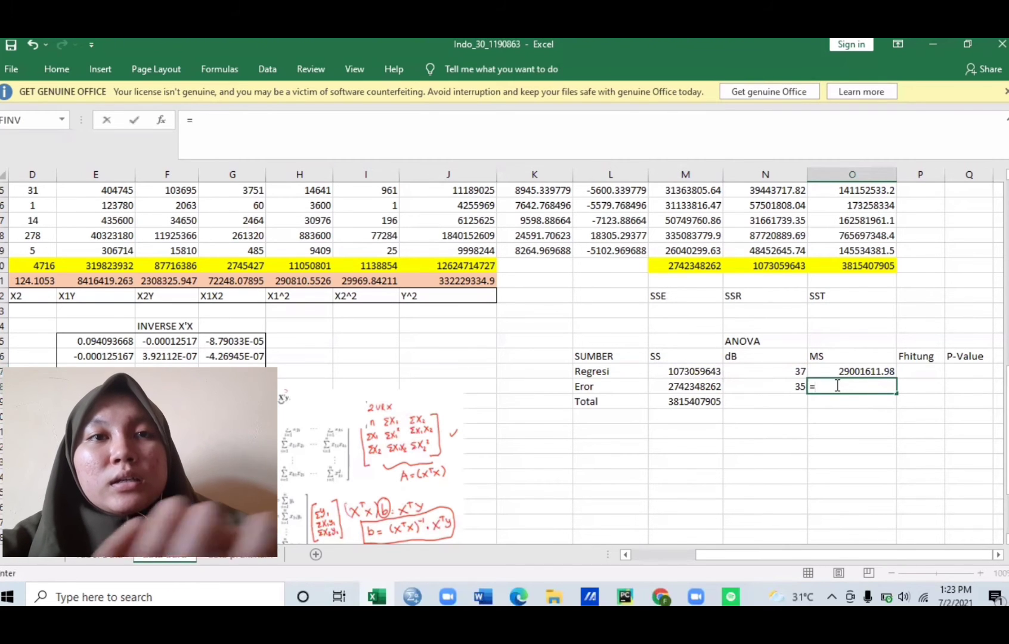
left_click(709, 385)
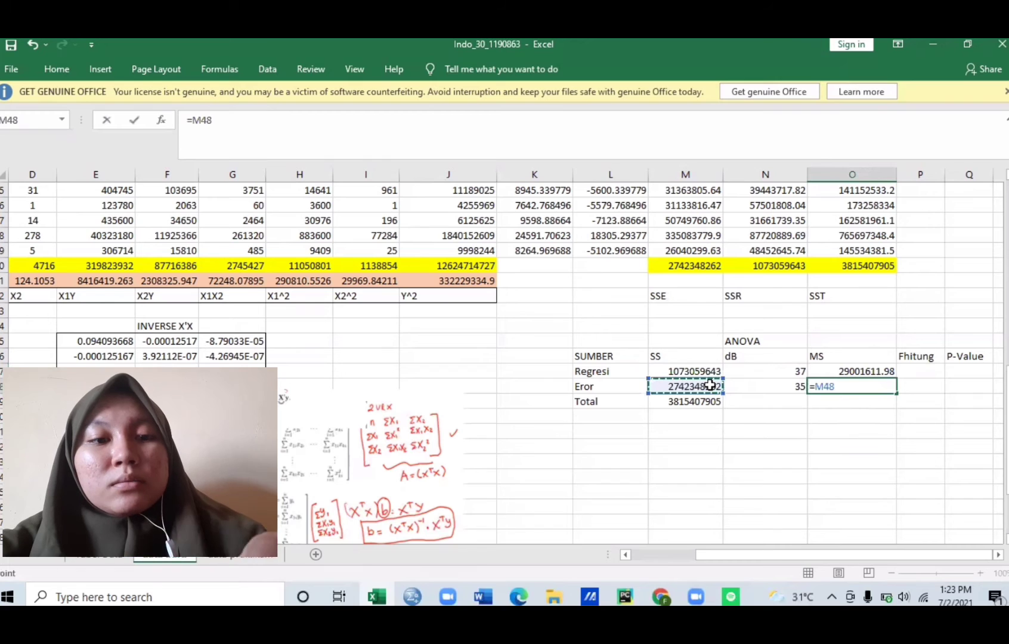
type("/")
left_click(764, 387)
key("Return")
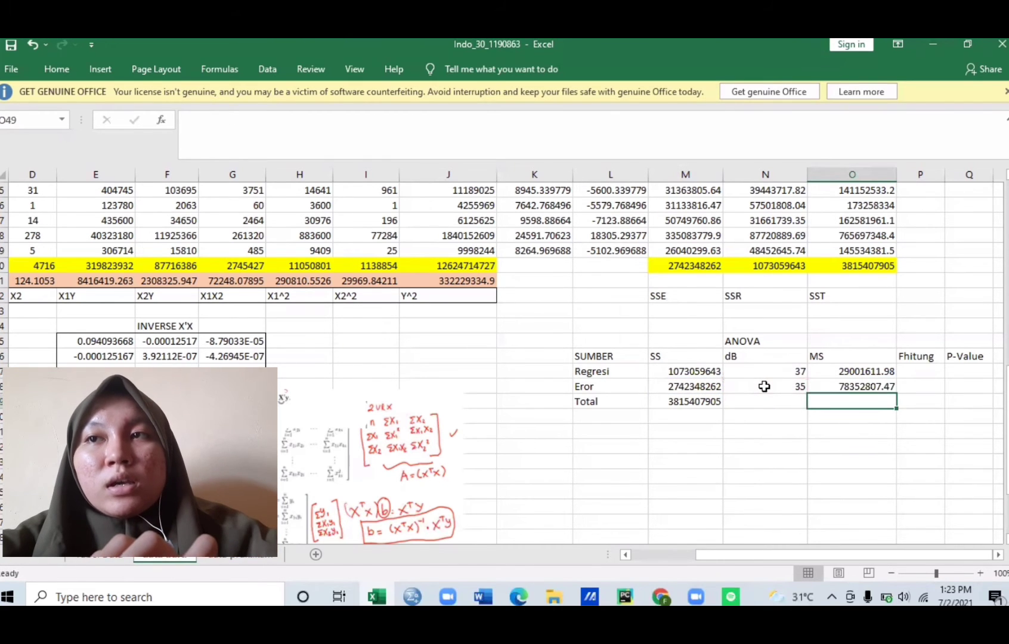
- Calculate Fhitung for Regresi in P47 as the ratio of the two MS values, =O47/O48
left_click(919, 372)
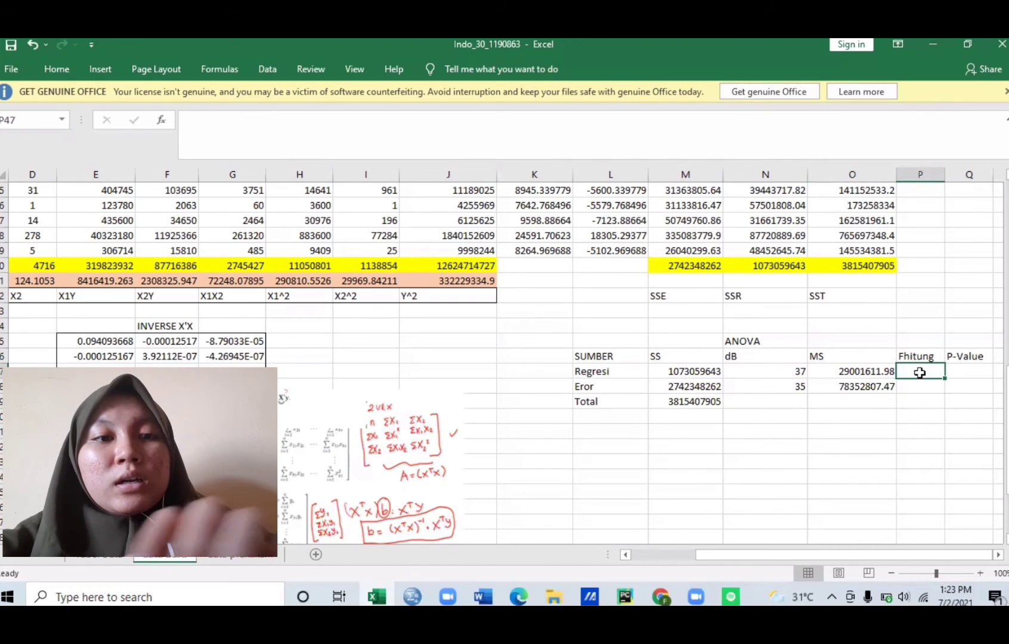
type("=")
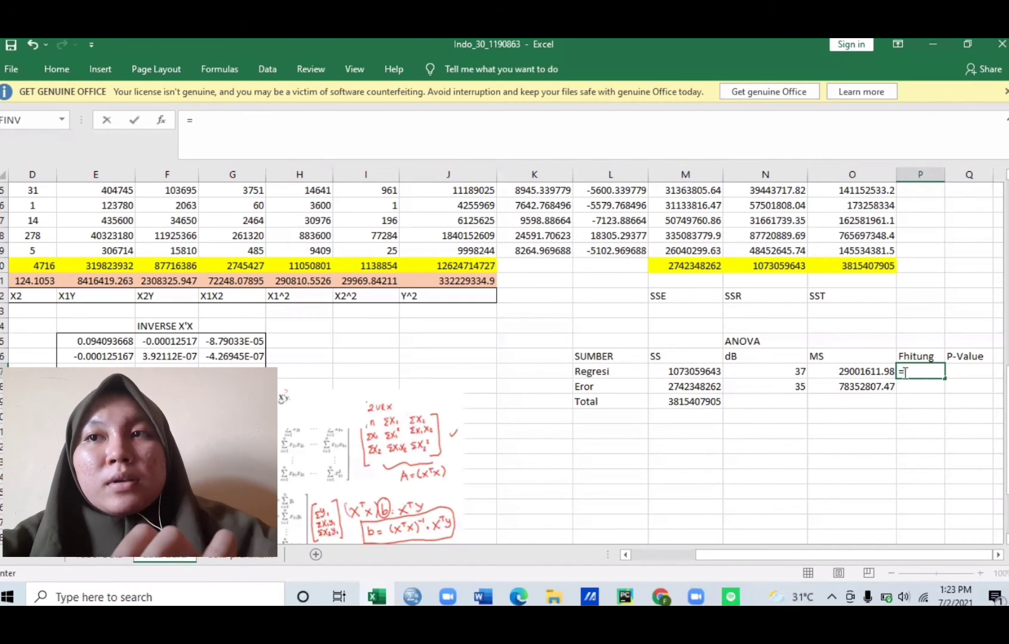
left_click(888, 372)
type("/")
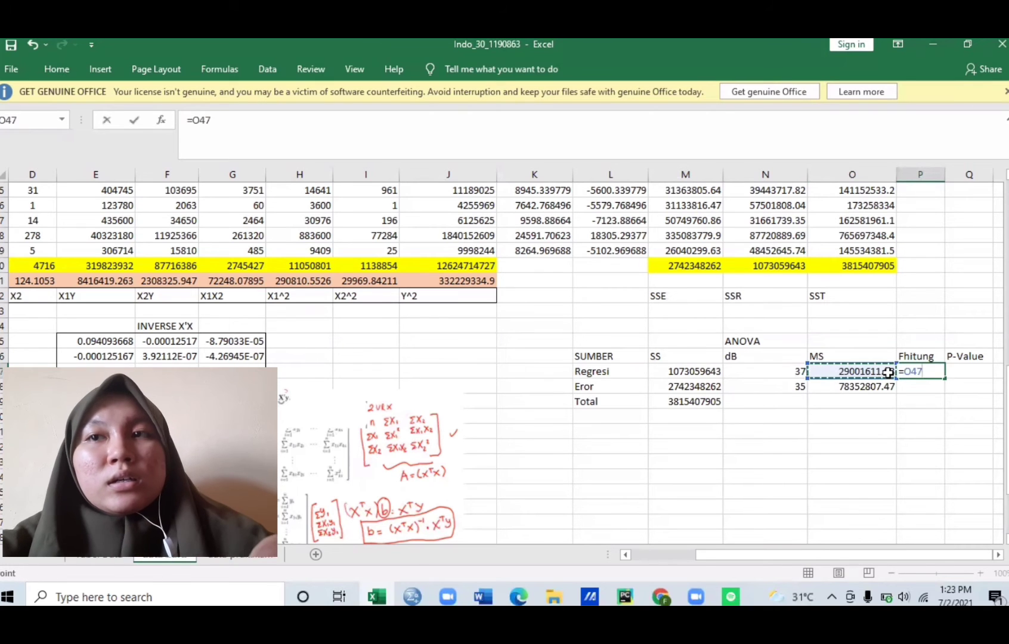
left_click(890, 387)
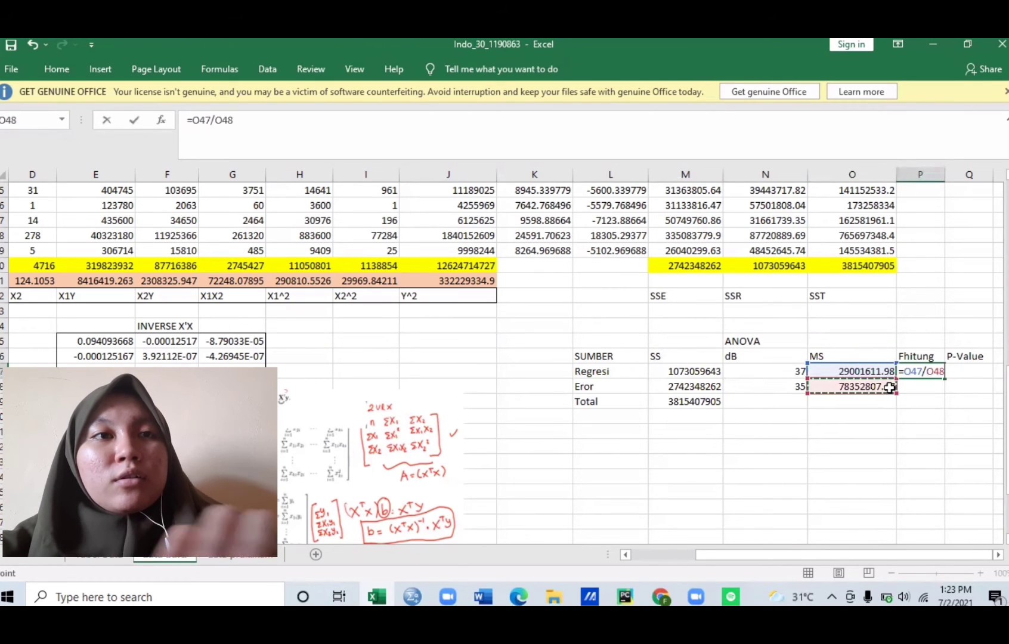
key("Return")
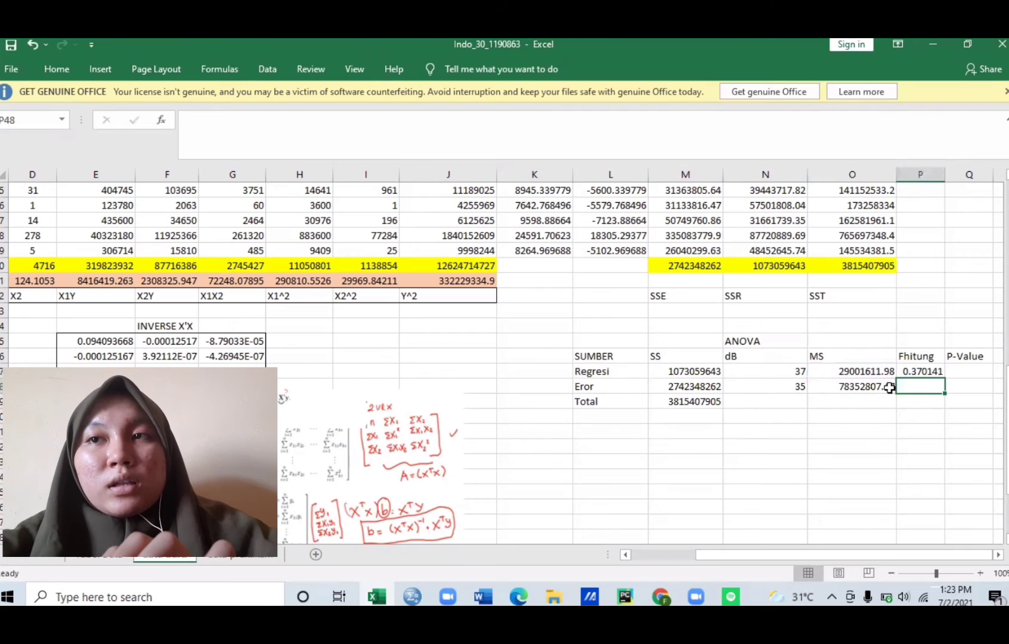
- Calculate the Regresi P-Value in Q47 with =FDIST(P47,N47,N48) and widen columns P and Q slightly
left_click(967, 373)
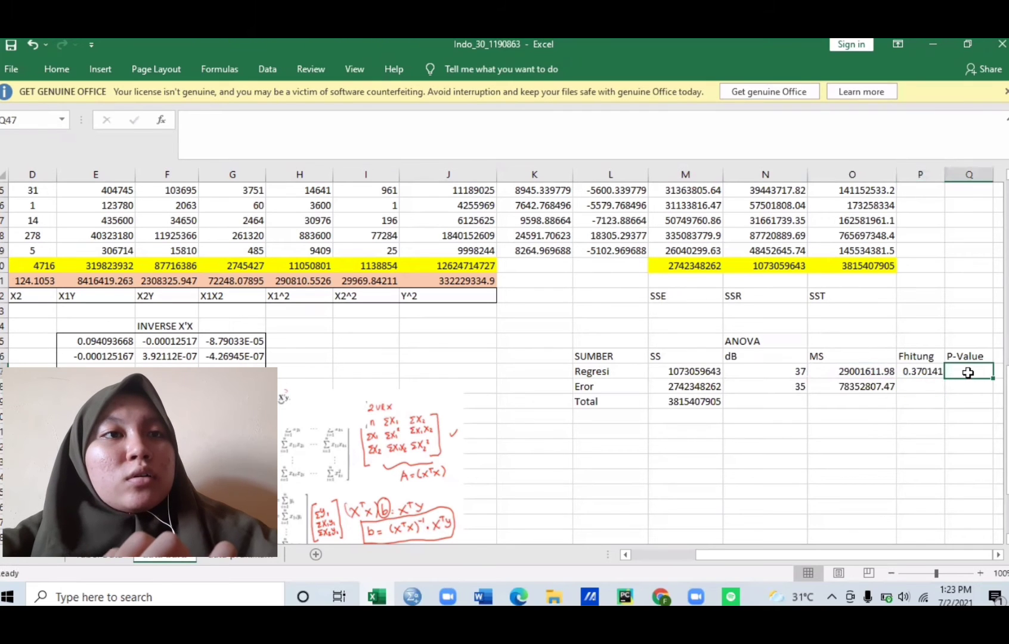
type("=fdist")
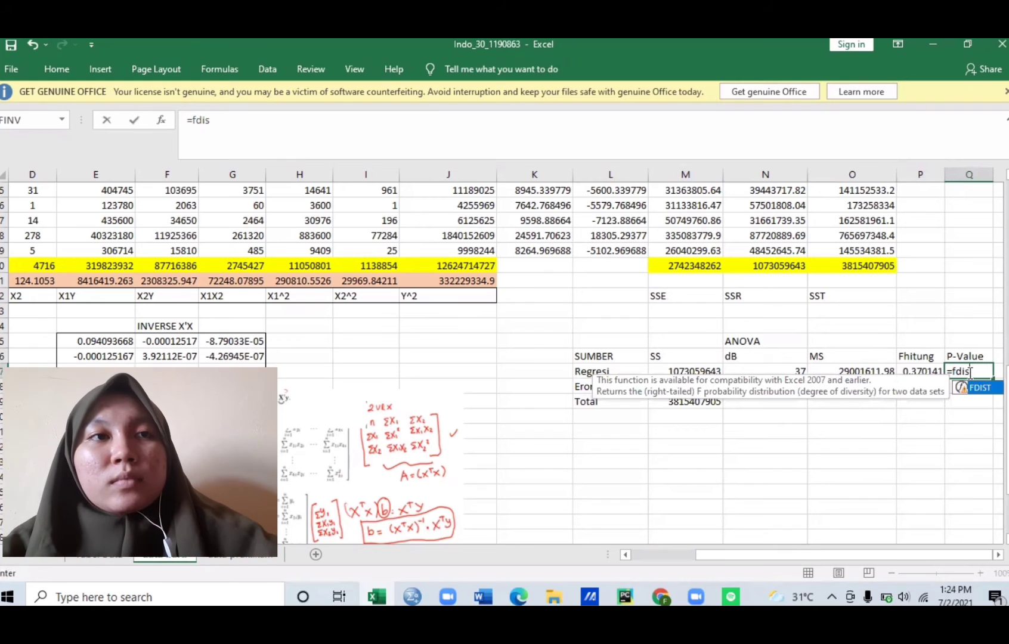
key("BackSpace")
key("BackSpace")
key("BackSpace")
key("BackSpace")
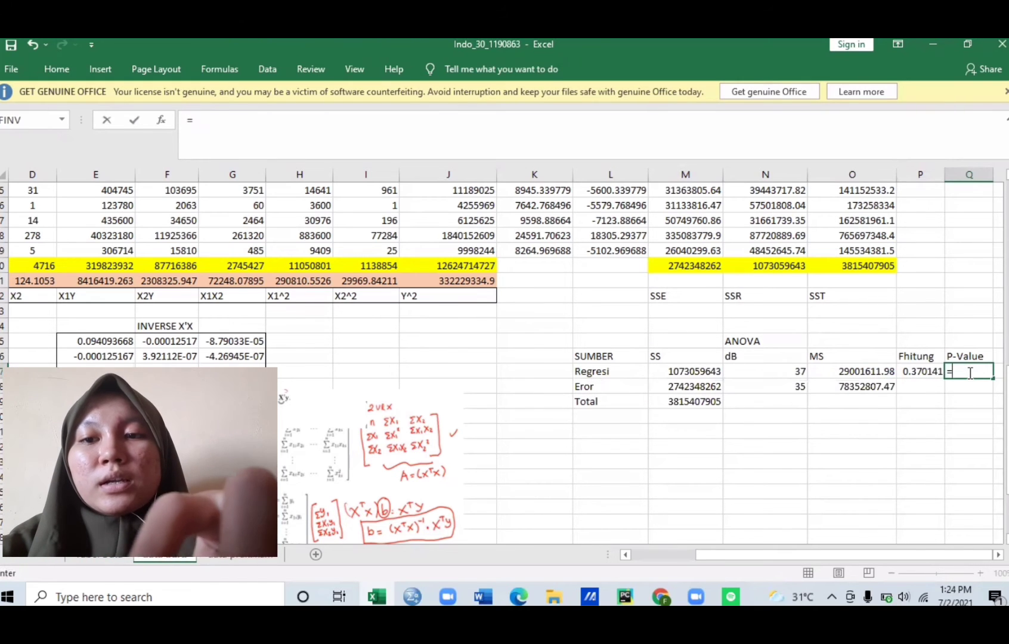
type("FDIST")
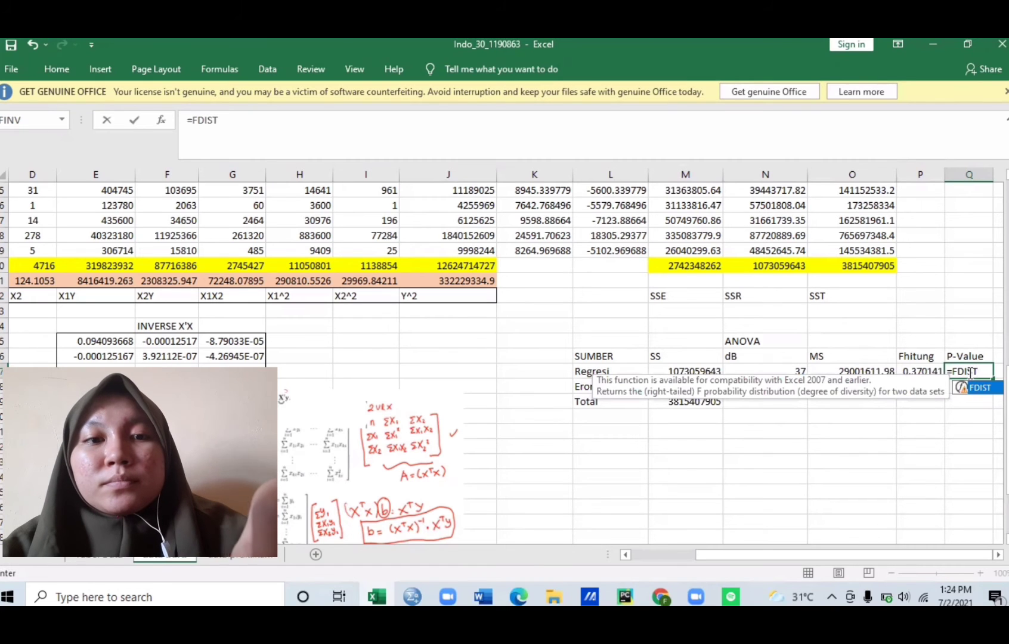
type("(")
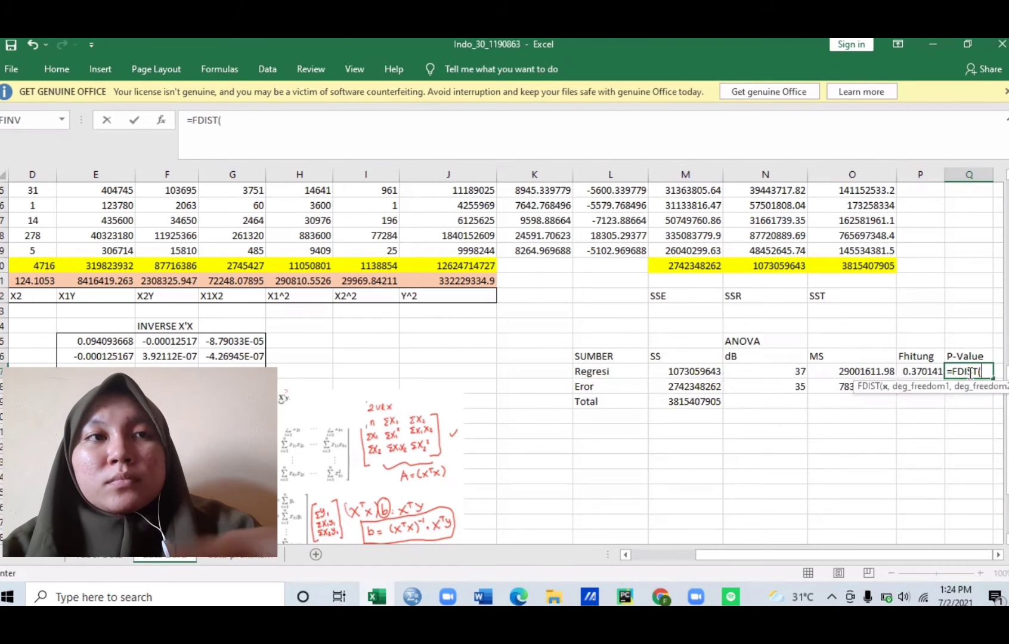
left_click(928, 371)
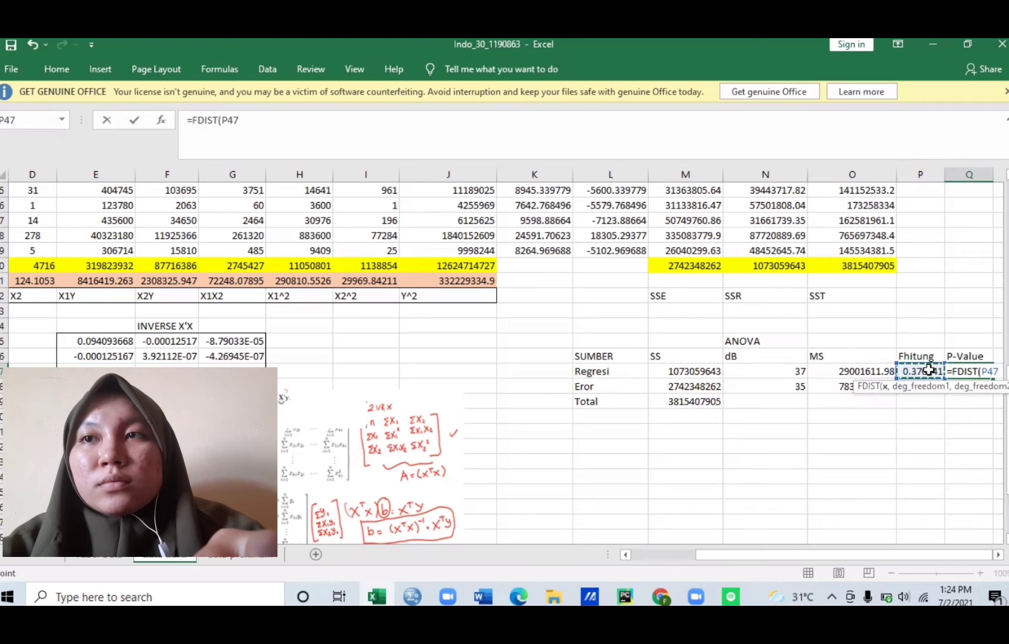
type(",")
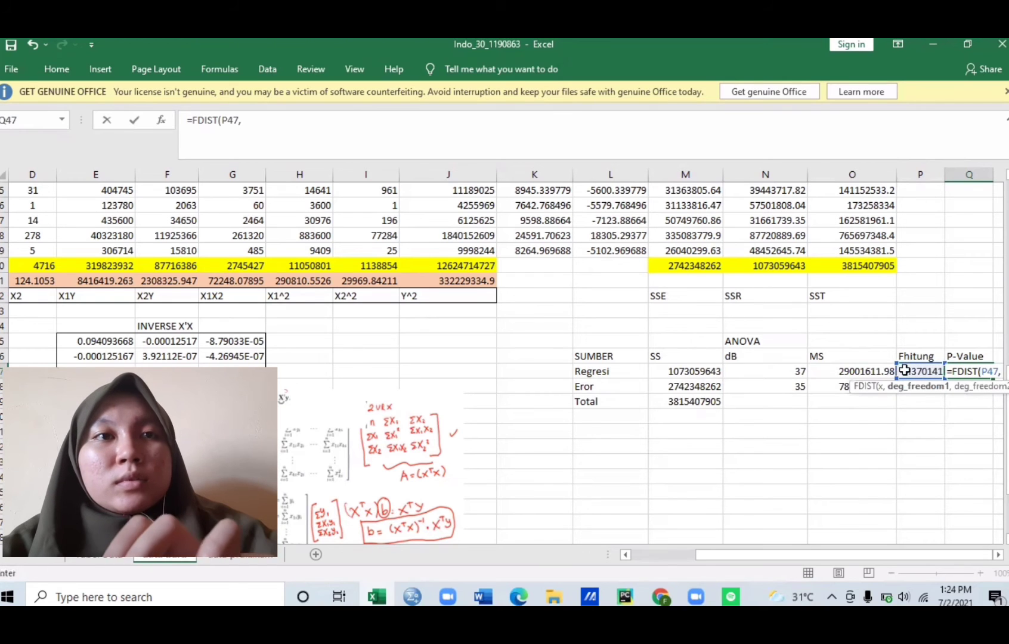
left_click(799, 371)
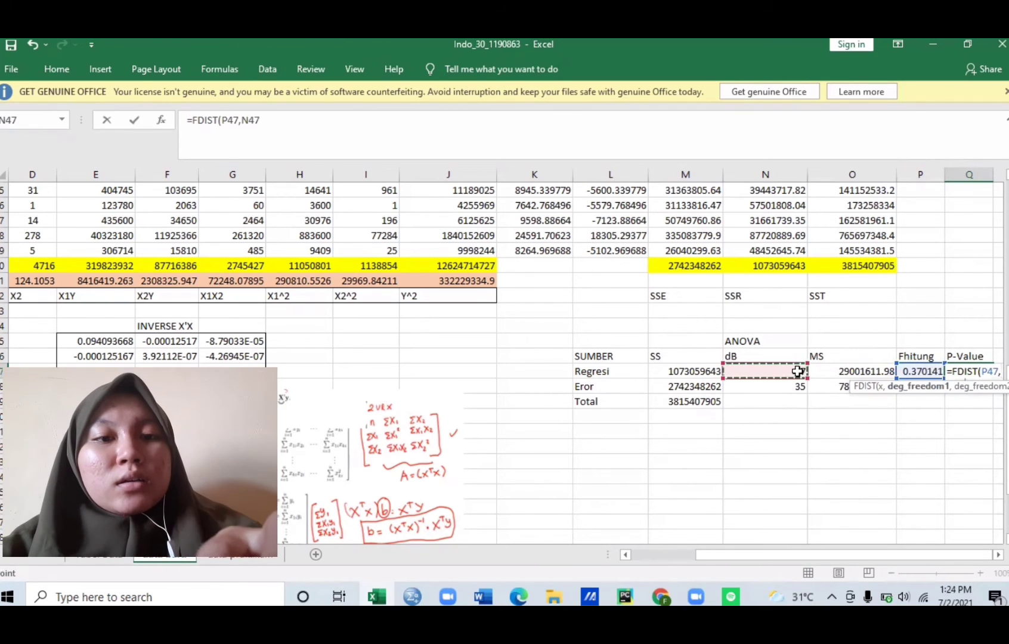
type(",")
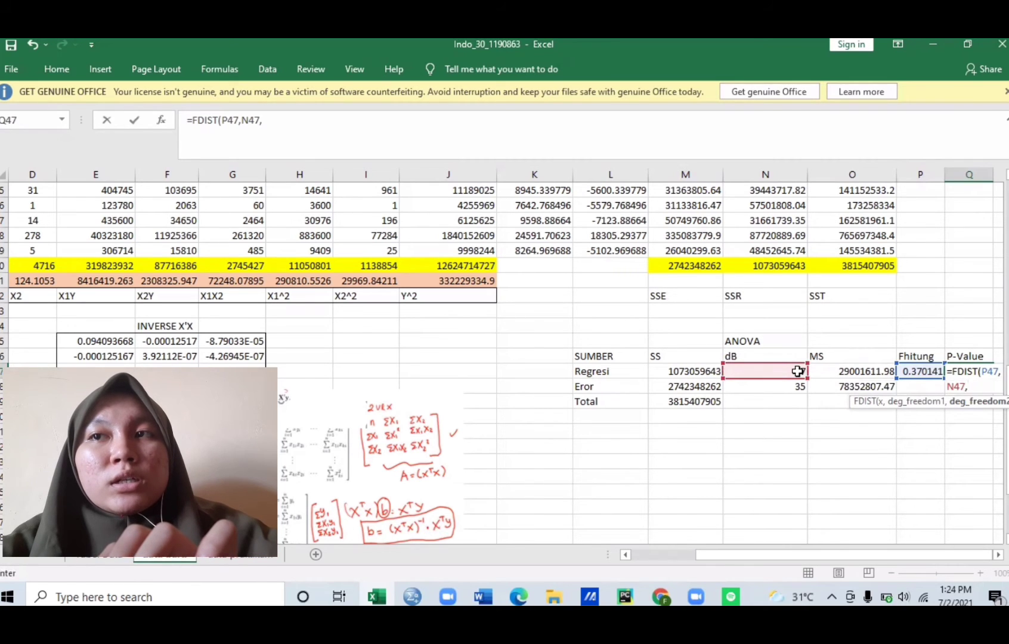
left_click(803, 387)
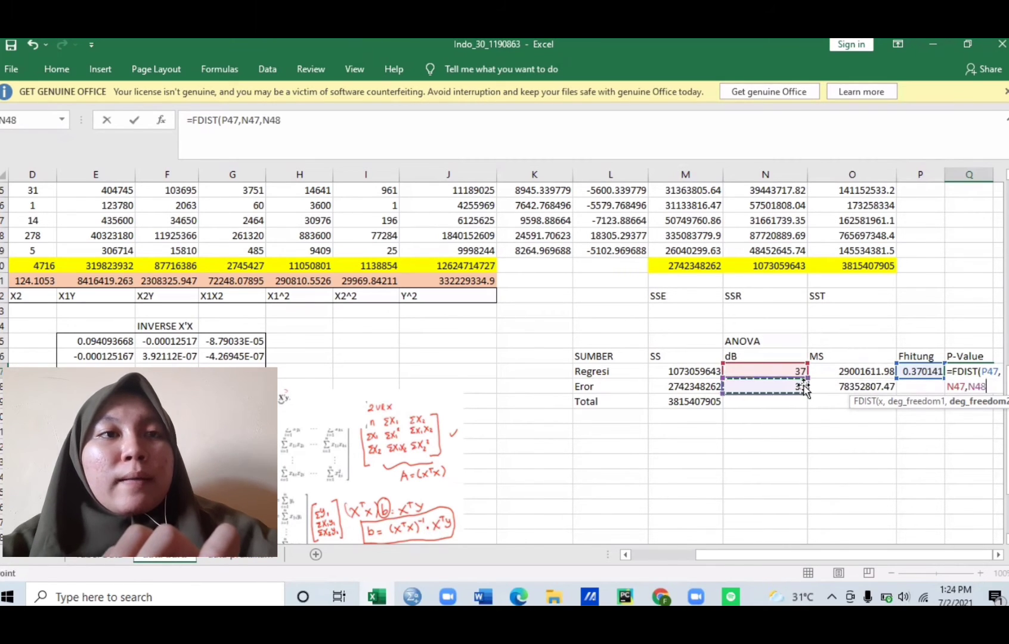
type(")")
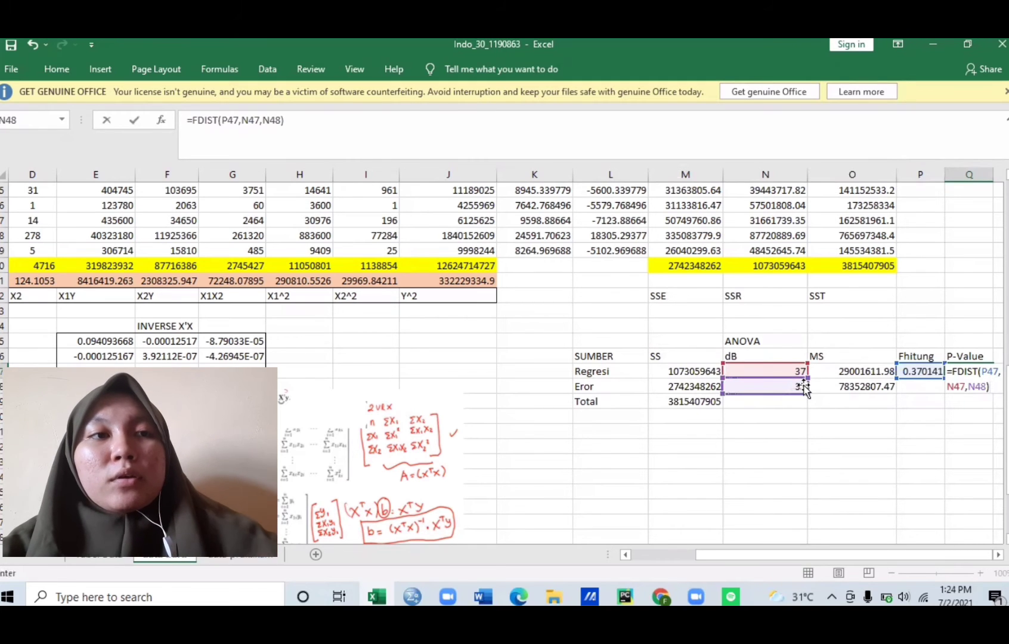
key("Return")
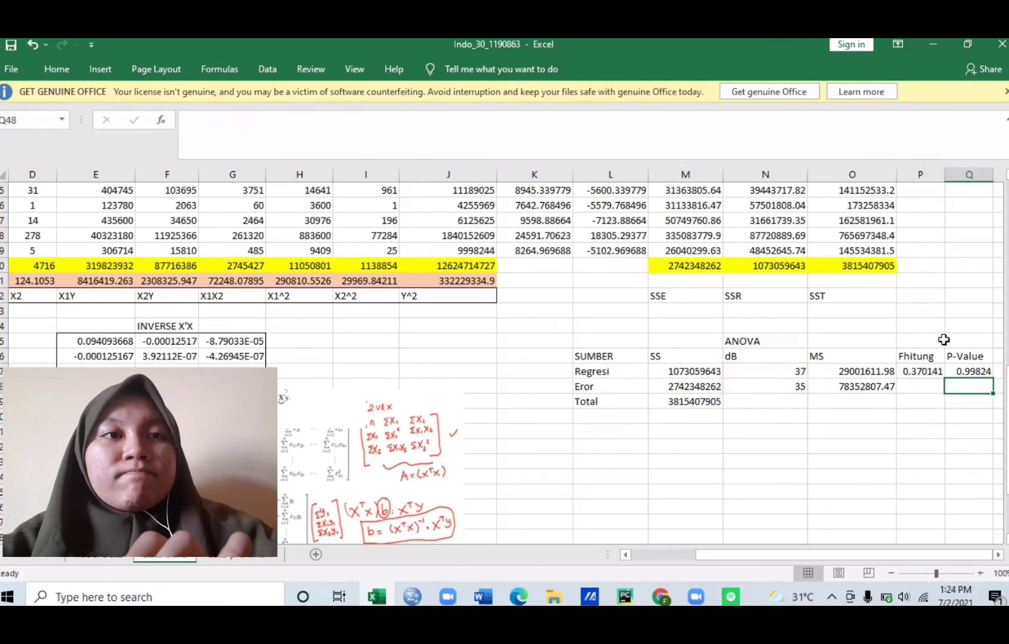
left_click_drag(943, 174, 1002, 174)
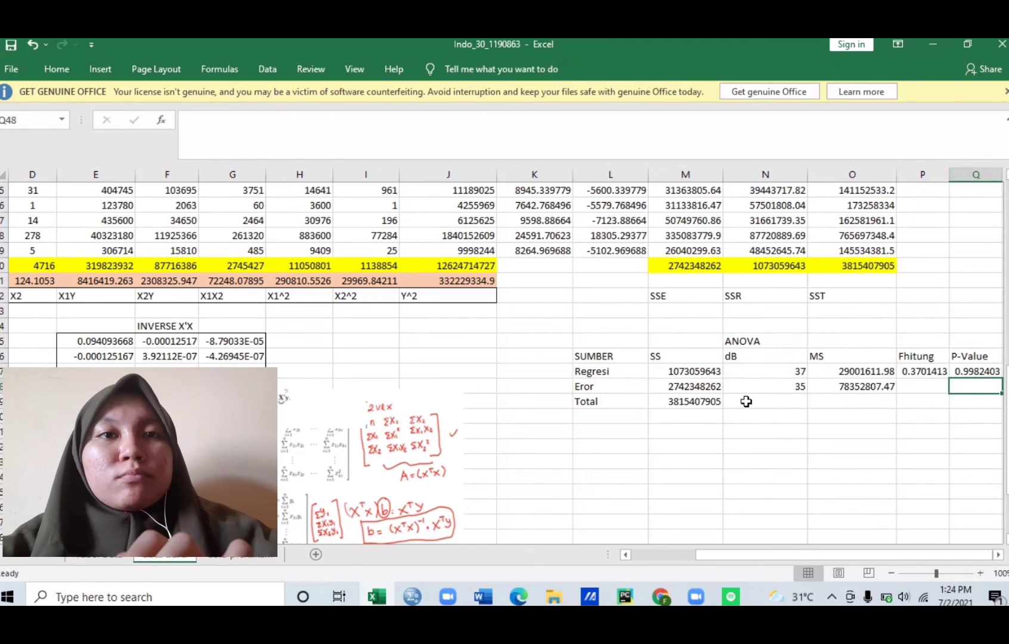
- Put an outside border around the ANOVA table in L46:Q49, from the SUMBER header through the Total row
left_click(610, 355)
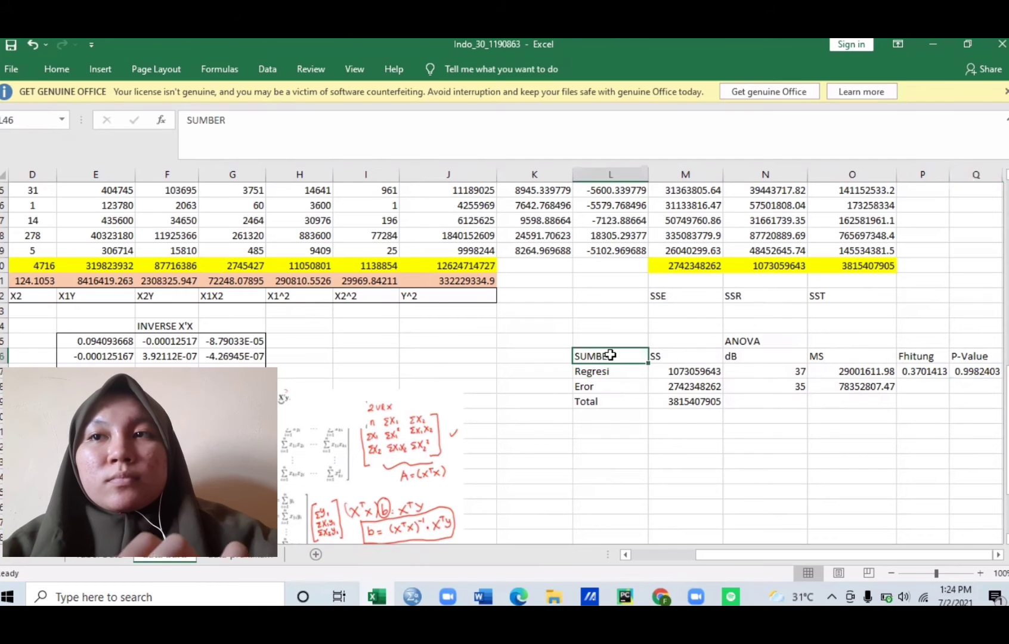
key("shift+Right")
key("shift+Right")
key("shift+Right")
key("shift+Right")
key("shift+Right")
key("shift+Down")
key("shift+Down")
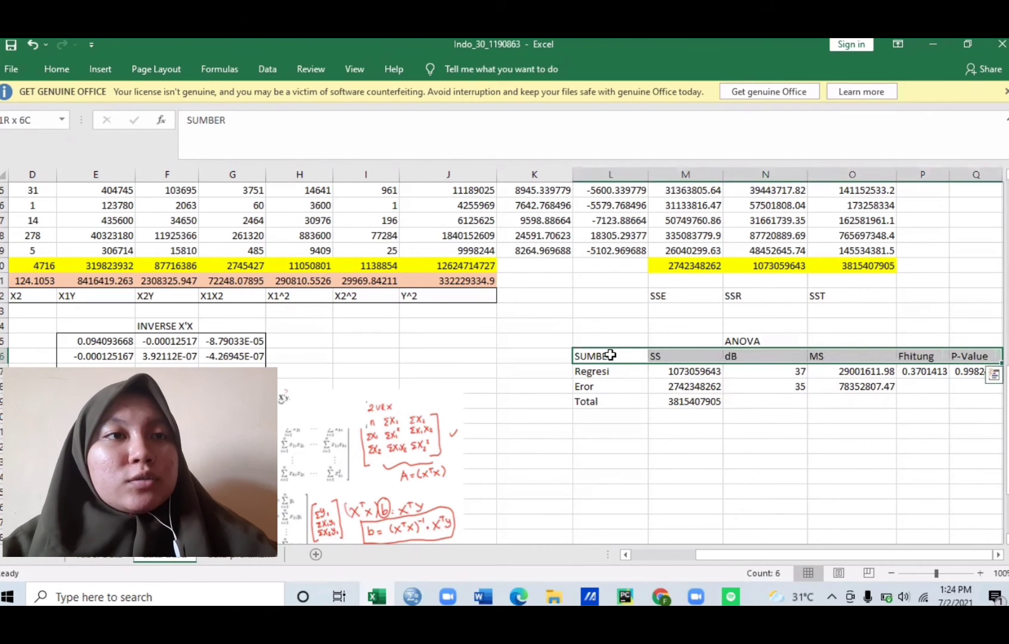
key("shift+Down")
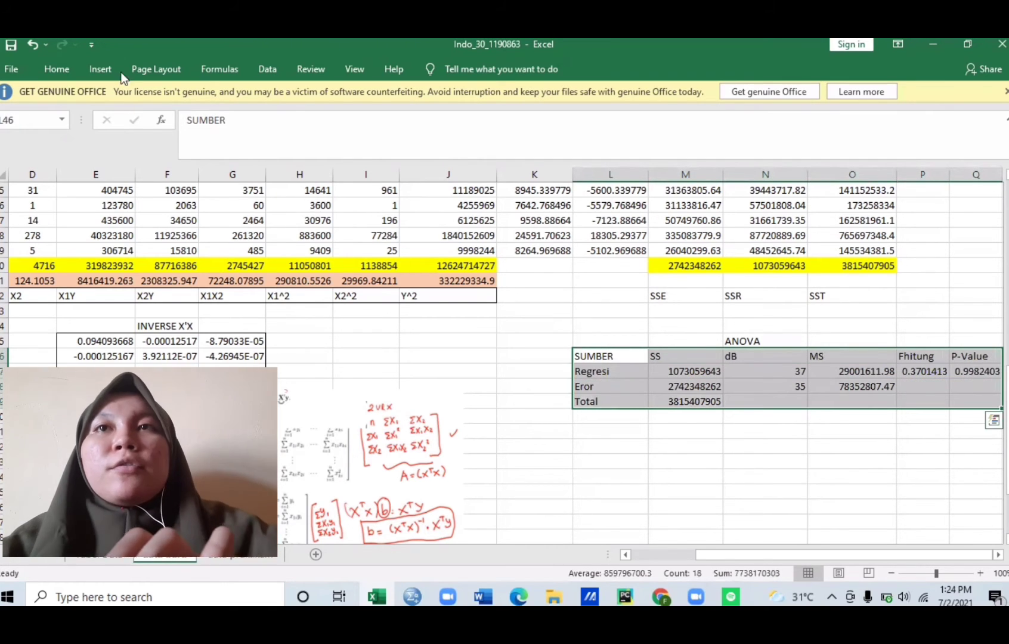
left_click(71, 68)
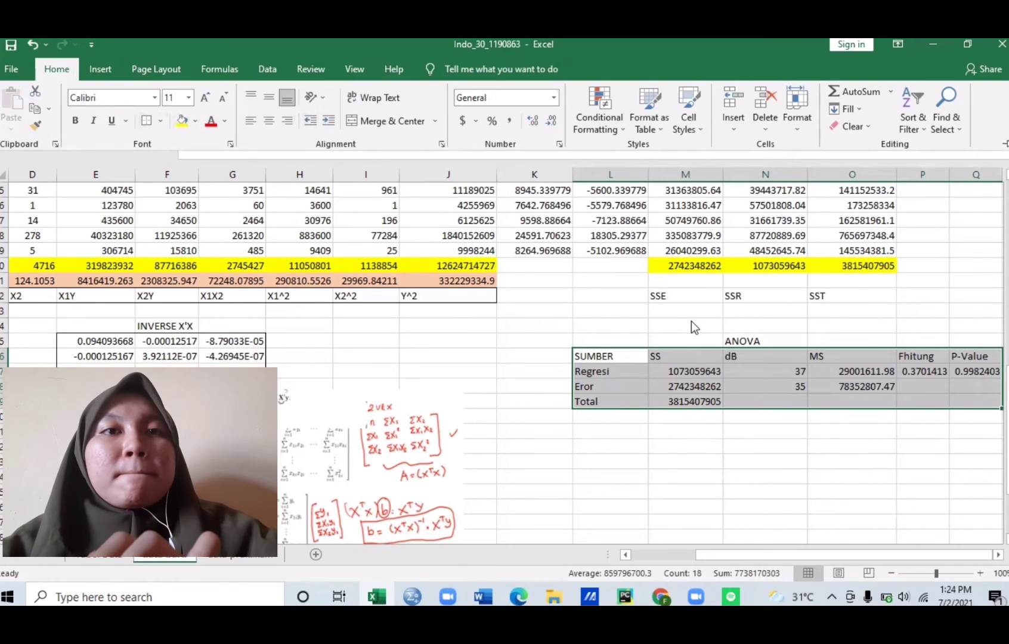
left_click(565, 420)
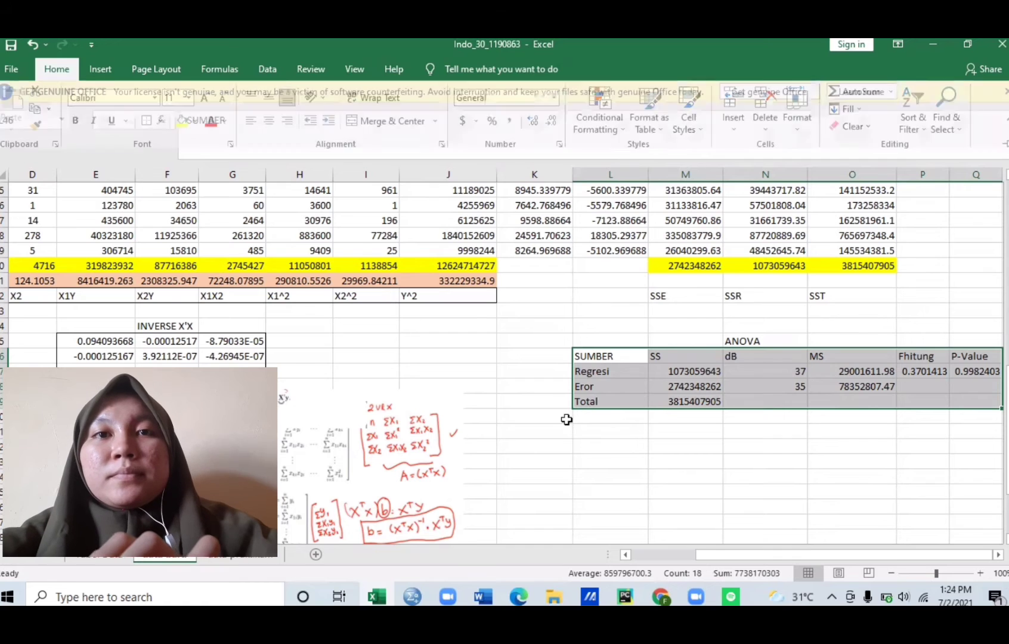
left_click(583, 426)
key("Down")
key("Down")
key("Down")
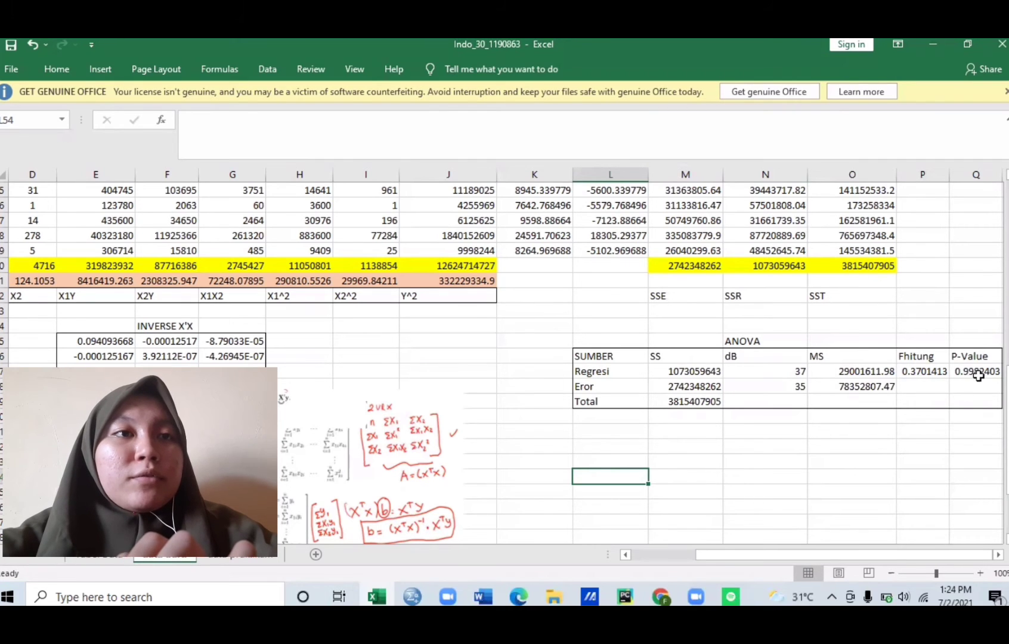
left_click_drag(1006, 376, 1006, 383)
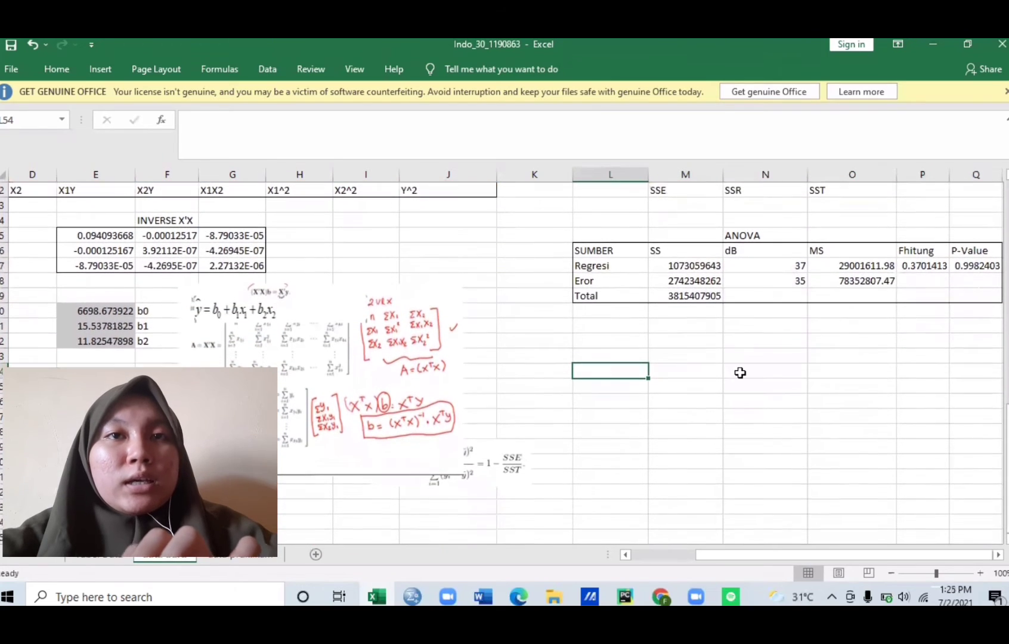
- Enter the heading UJI T in N52, below the ANOVA table
left_click(616, 355)
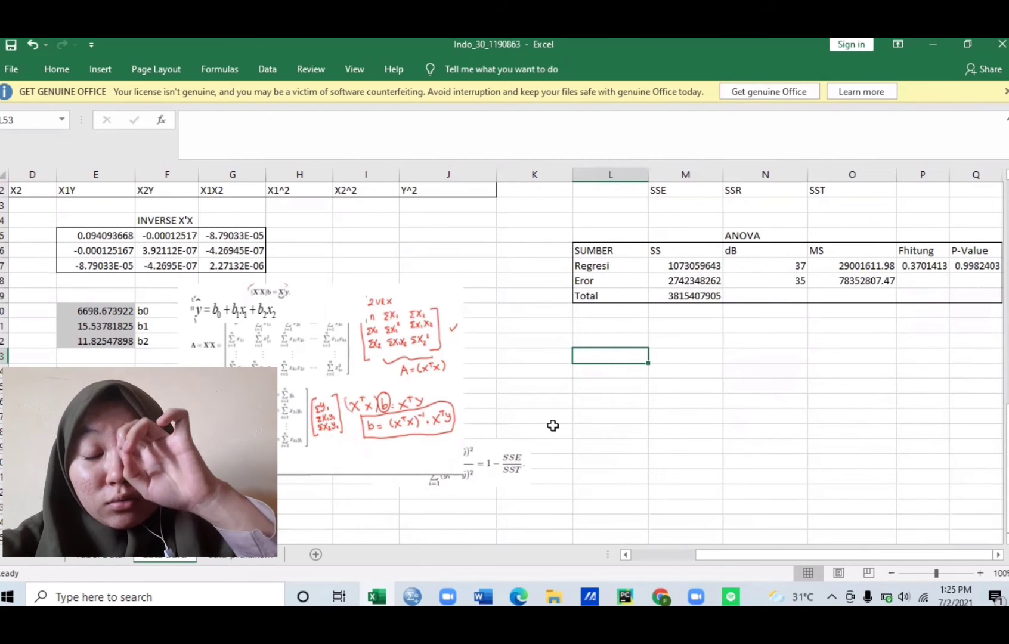
type("UJI")
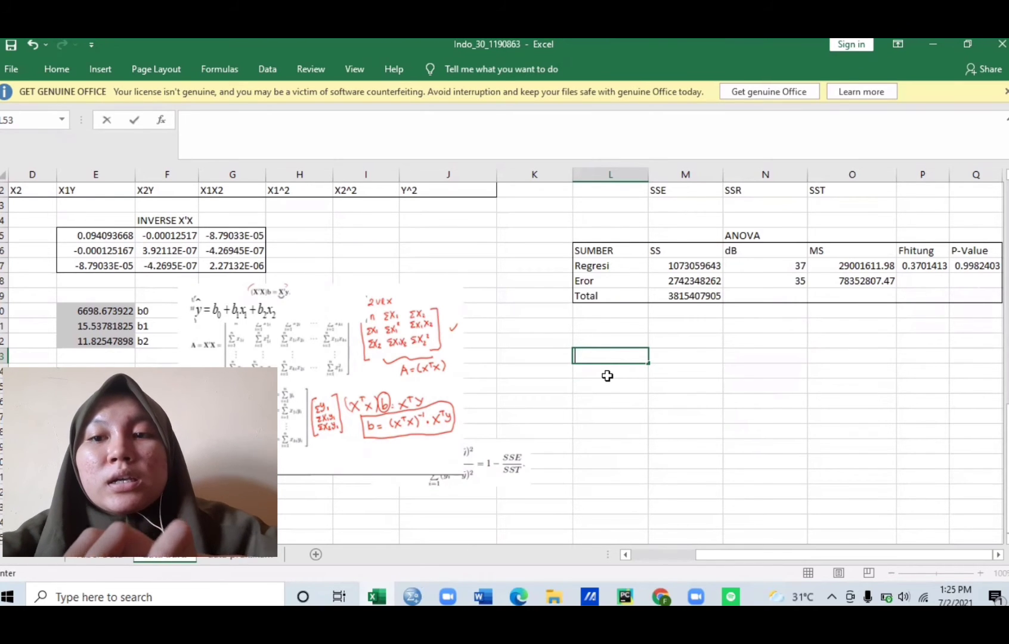
left_click(728, 338)
type("UJI")
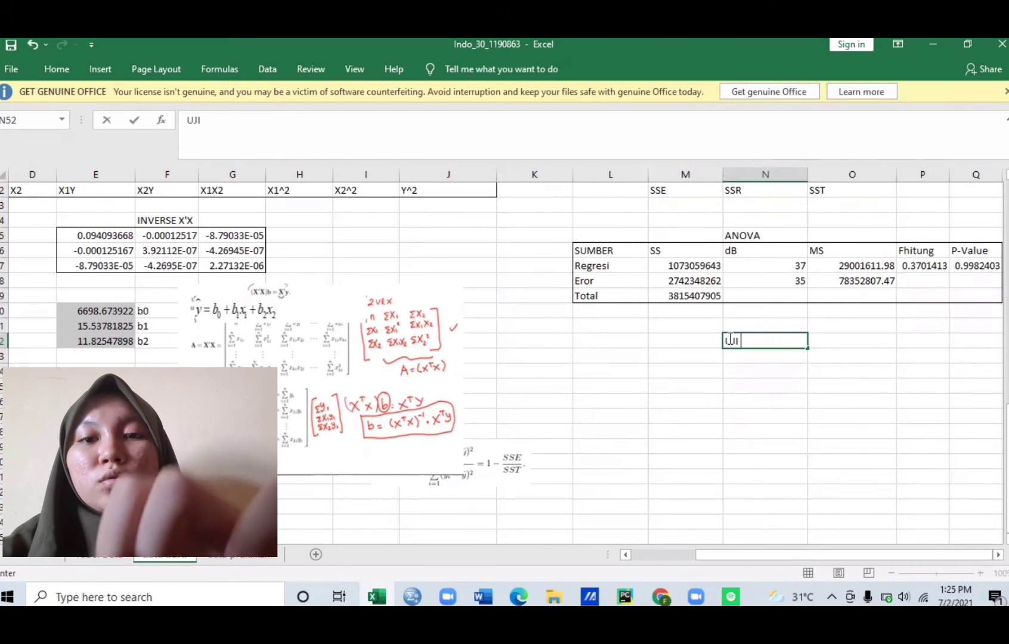
type(" T")
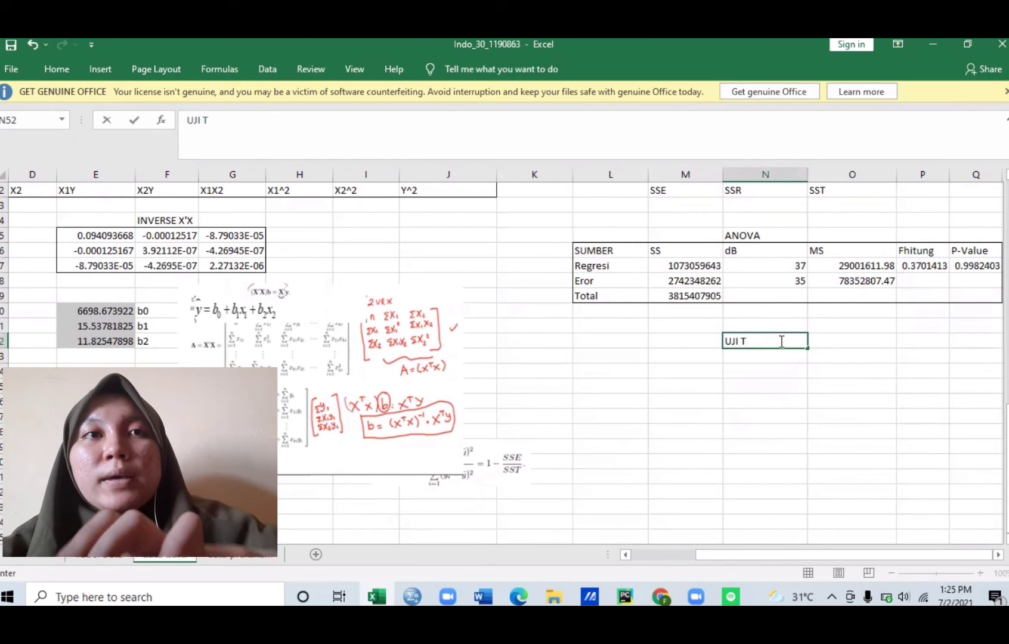
- Label the t-test block with X1 in L53 and s, c11, b1 and Thitung down M53:M56
left_click(621, 355)
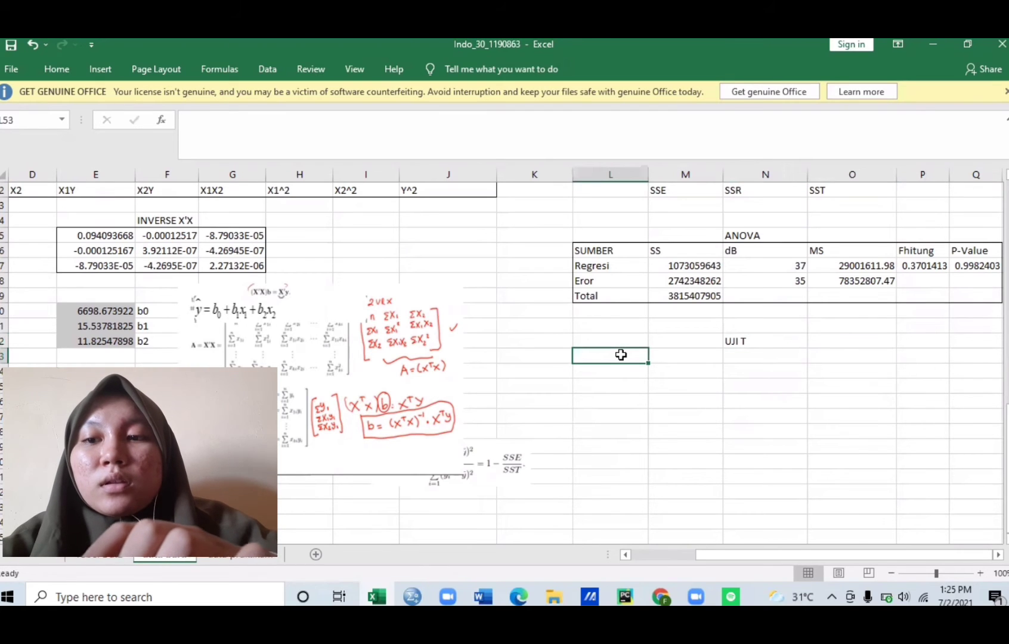
type("X1")
key("Tab")
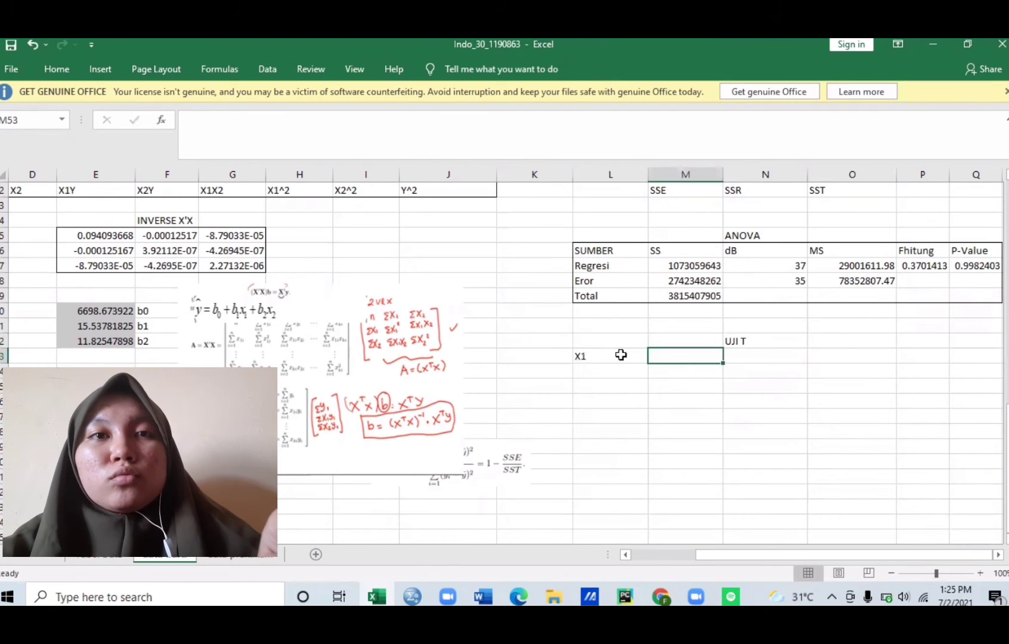
type("d")
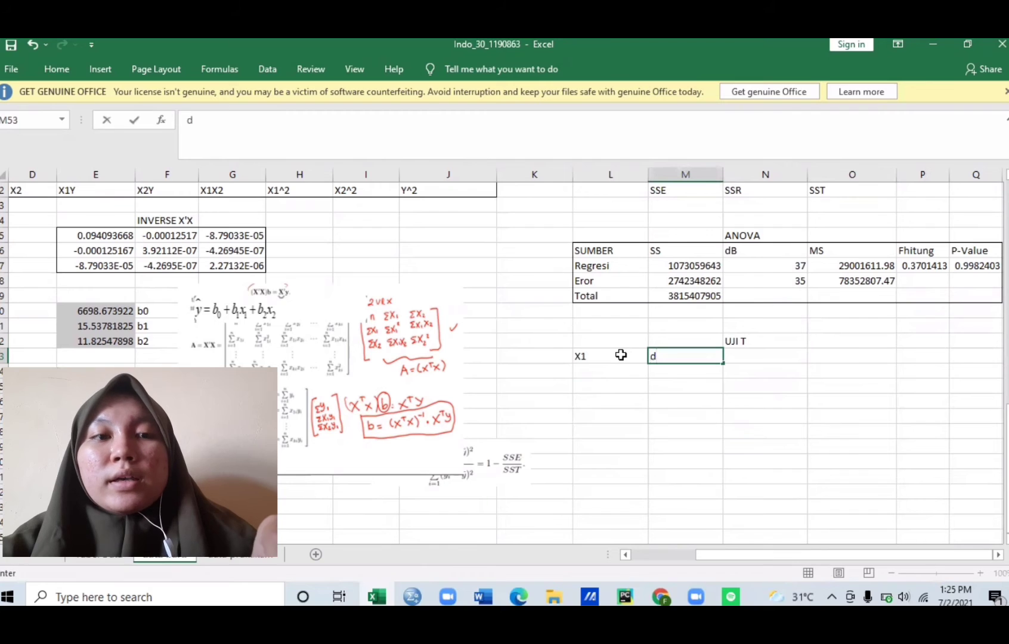
key("Return")
type("c")
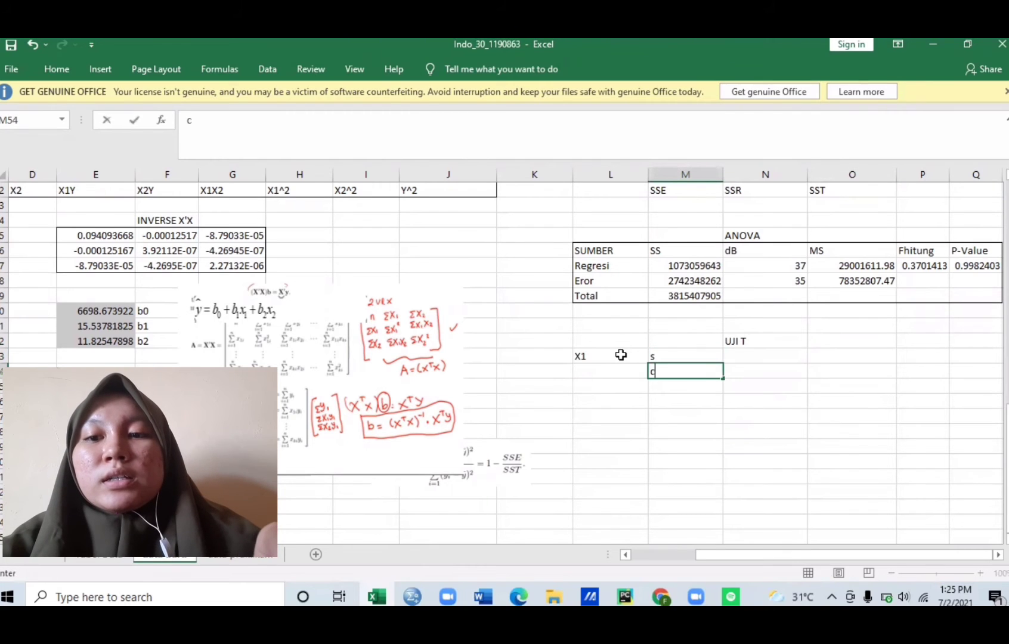
type("11")
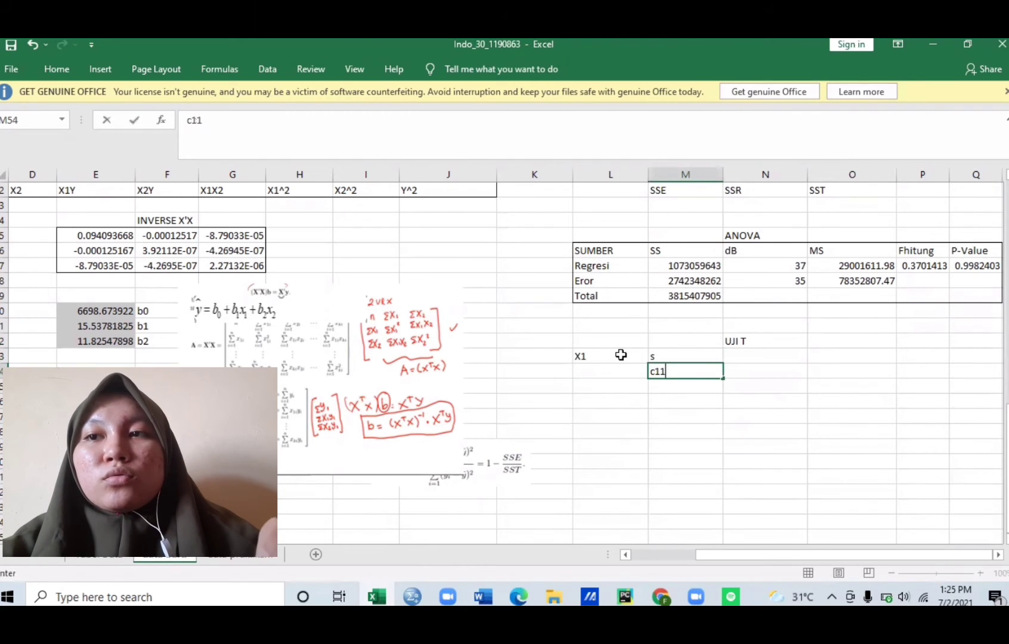
key("Return")
type("b1")
key("Return")
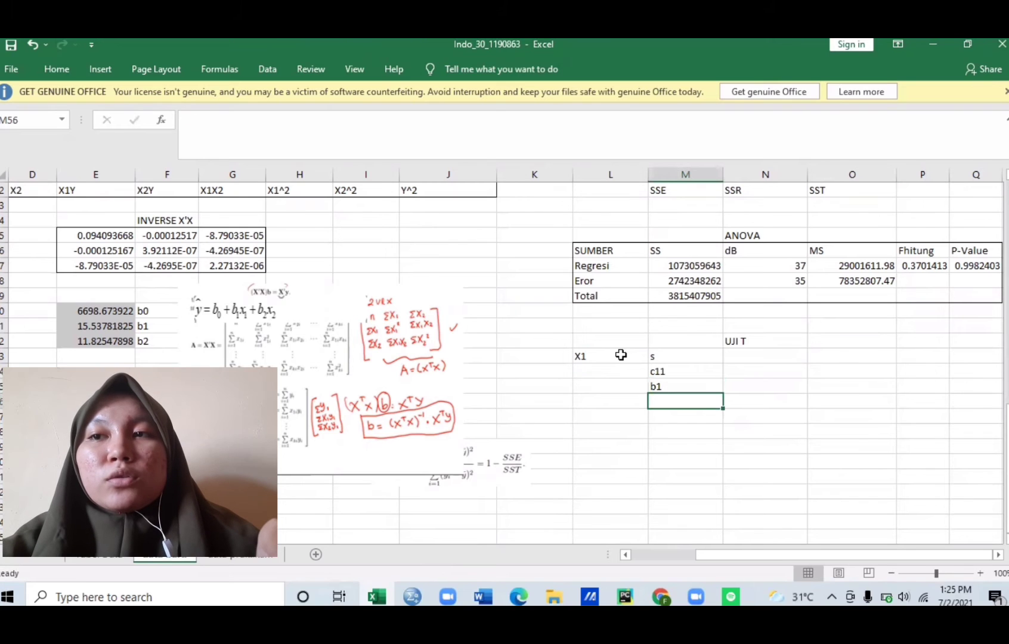
type("T")
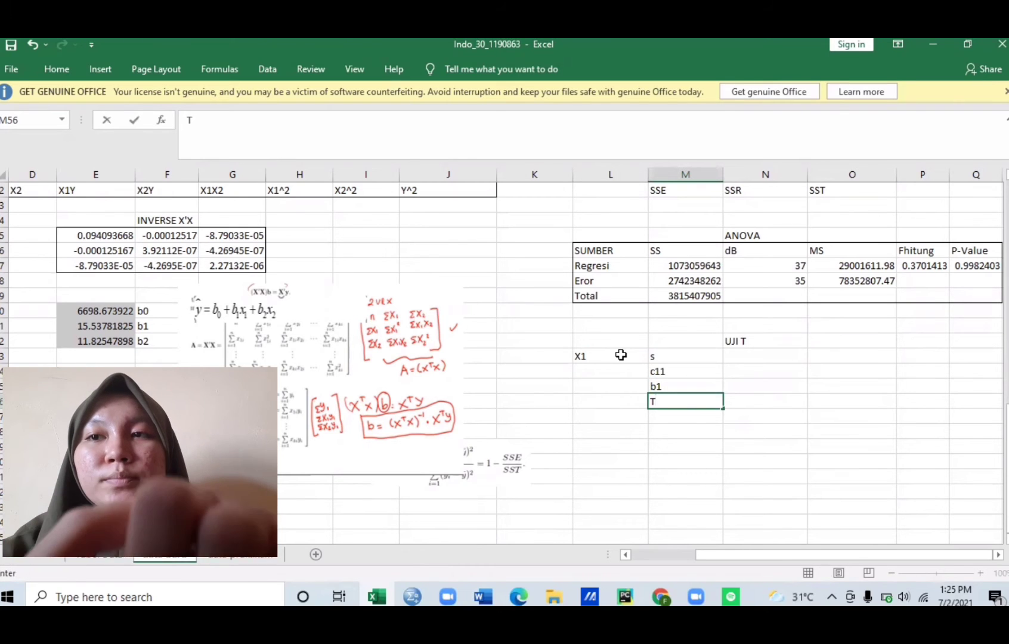
type("hitung")
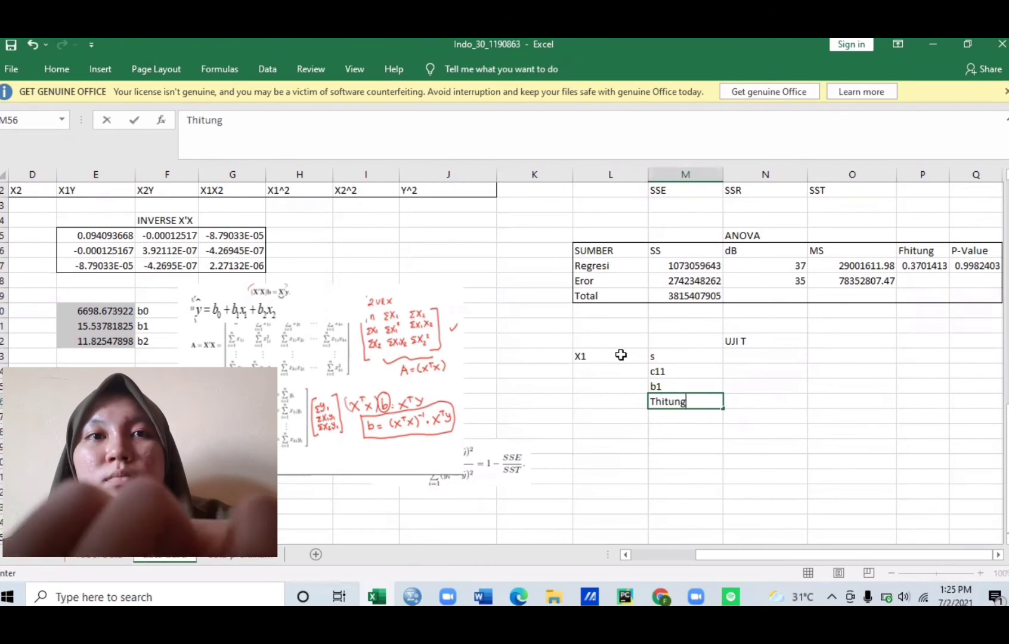
- Calculate s in N53 as the square root of the Eror MS, =SQRT(O48)
left_click(748, 356)
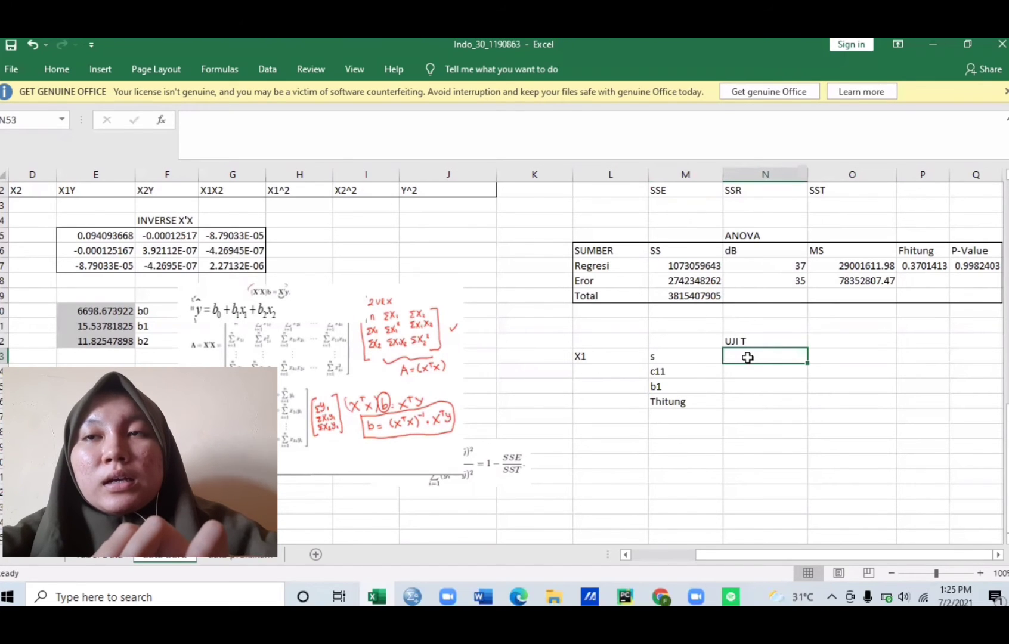
type("=")
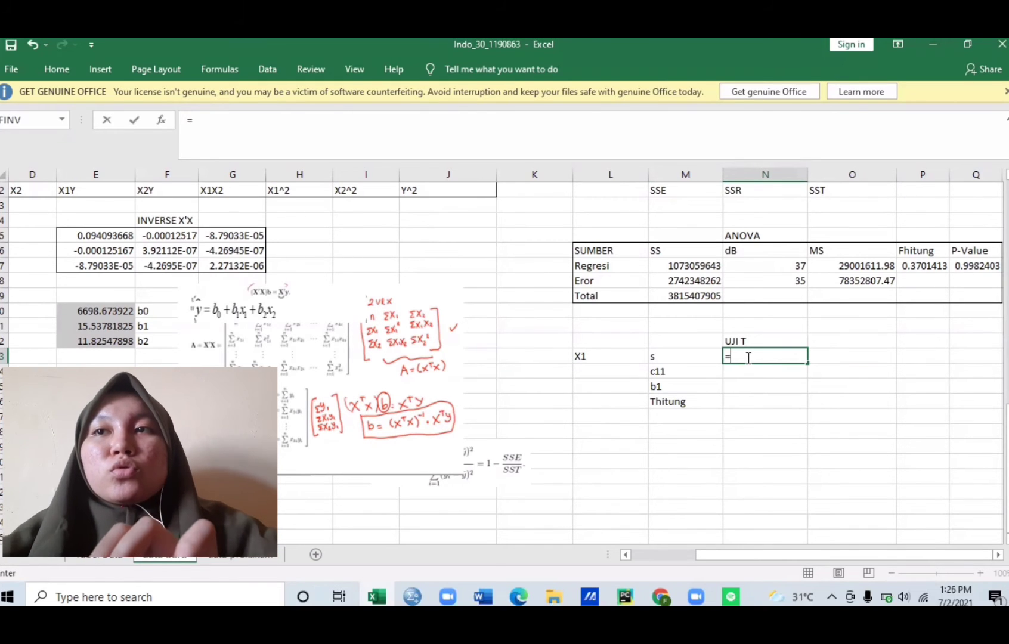
key("Escape")
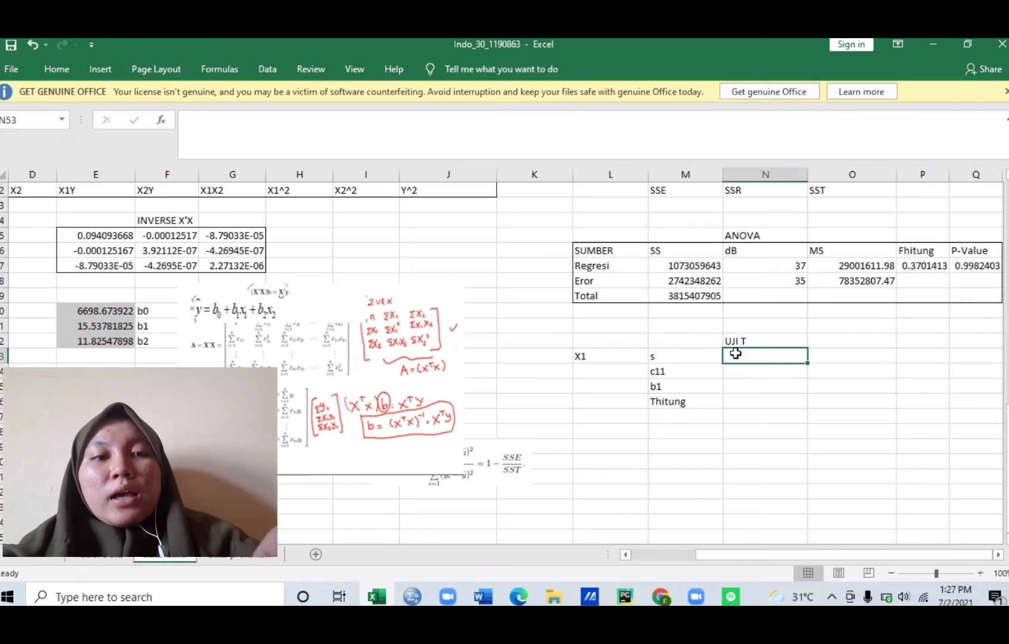
type("=")
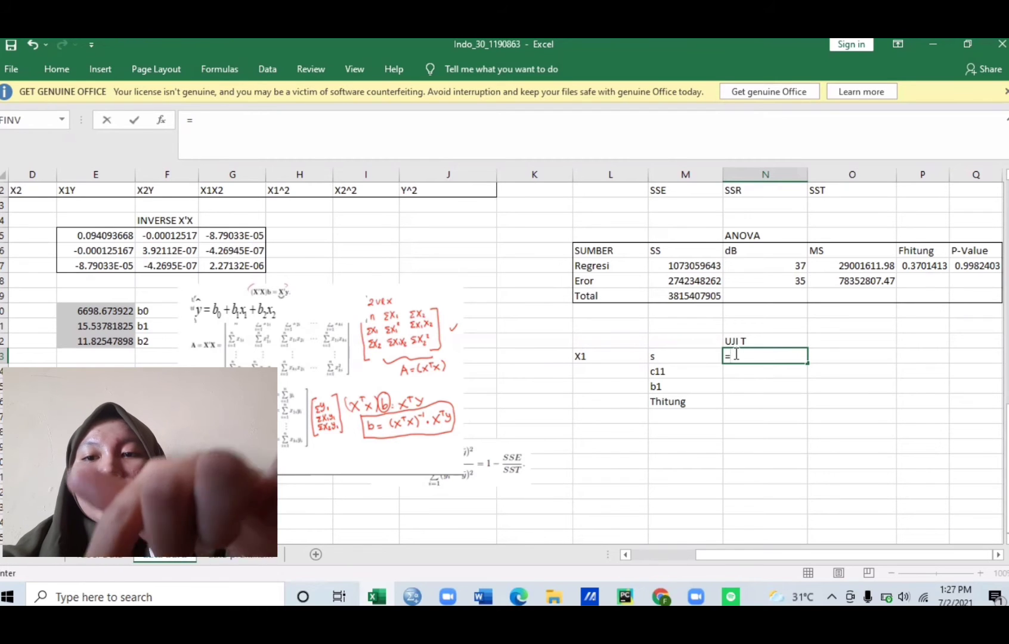
type("SQRT(")
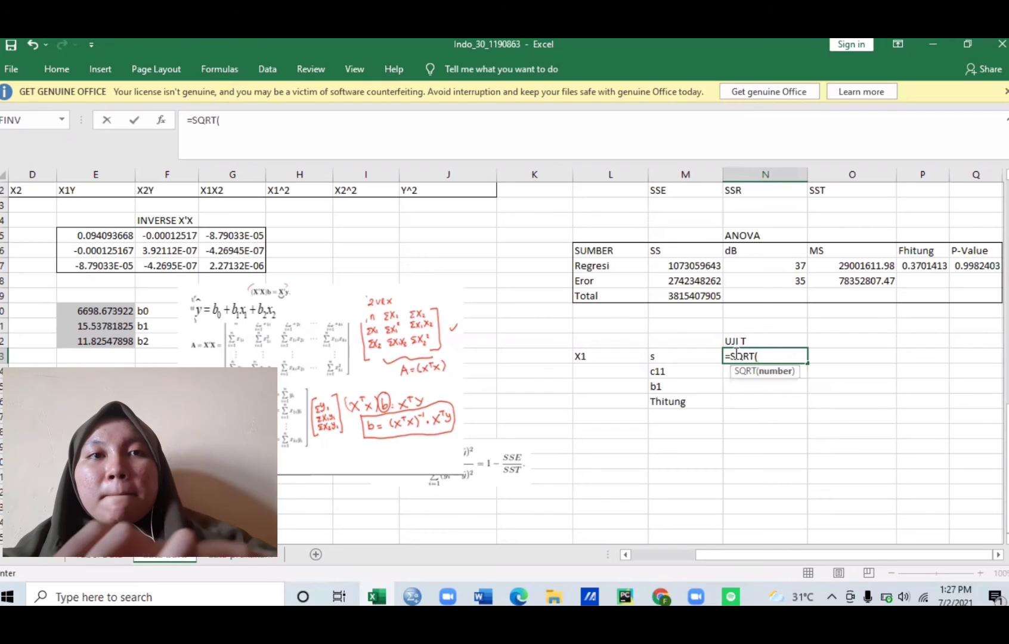
left_click(844, 284)
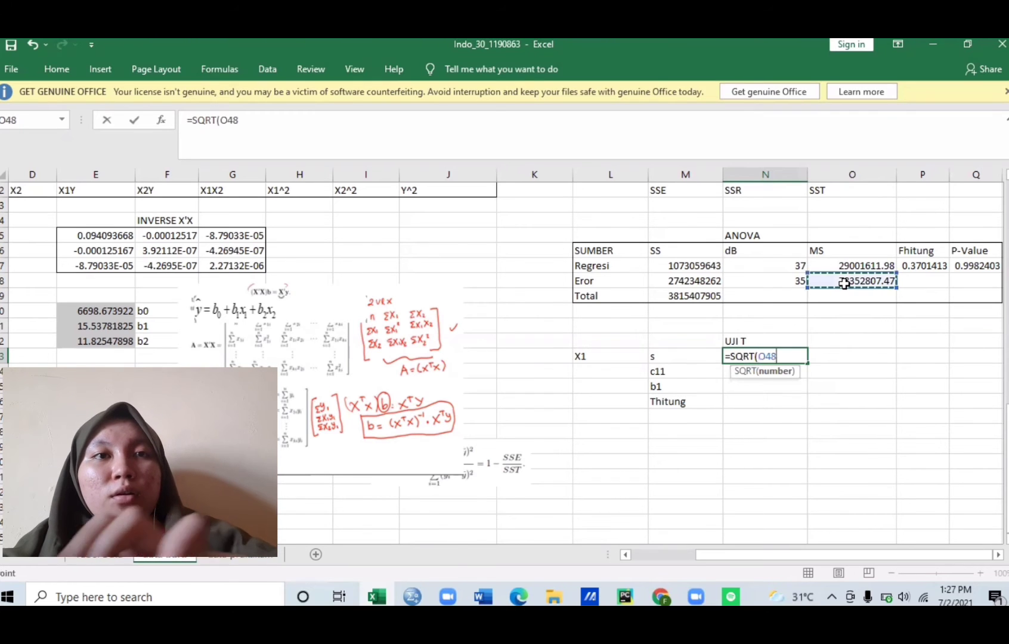
type(")")
key("Return")
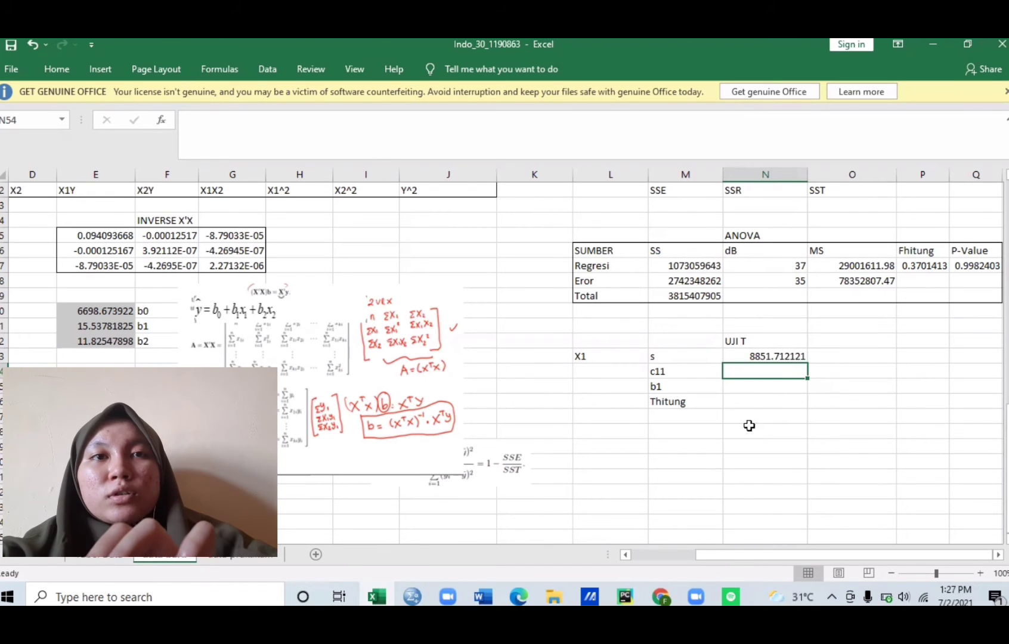
- Move the (X'X)^-1 element matrix picture beside the INVERSE X'X table and locate the element matching c11
type("=")
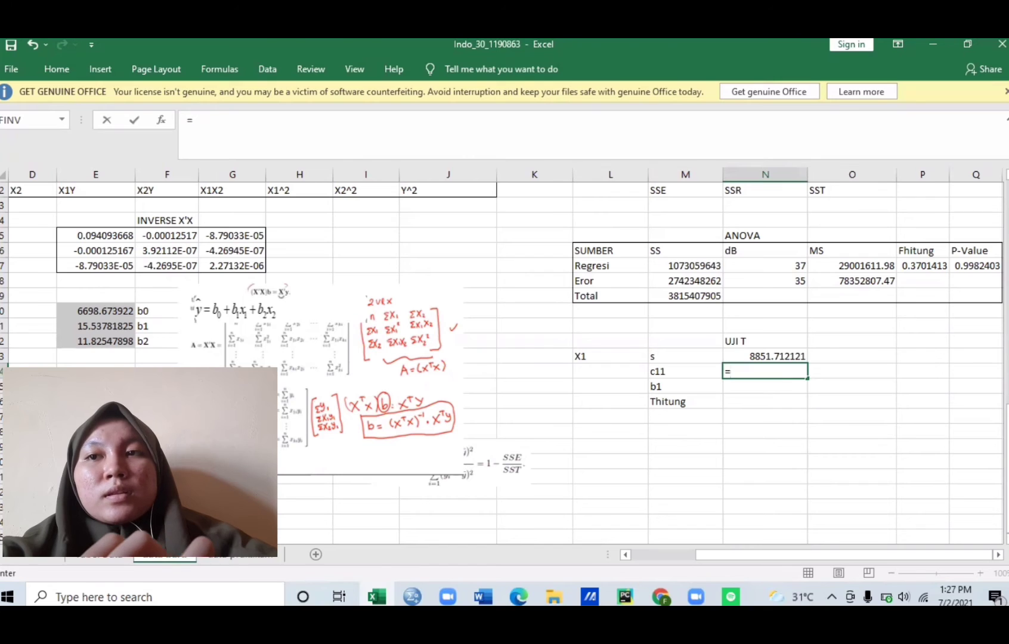
left_click_drag(153, 425, 369, 241)
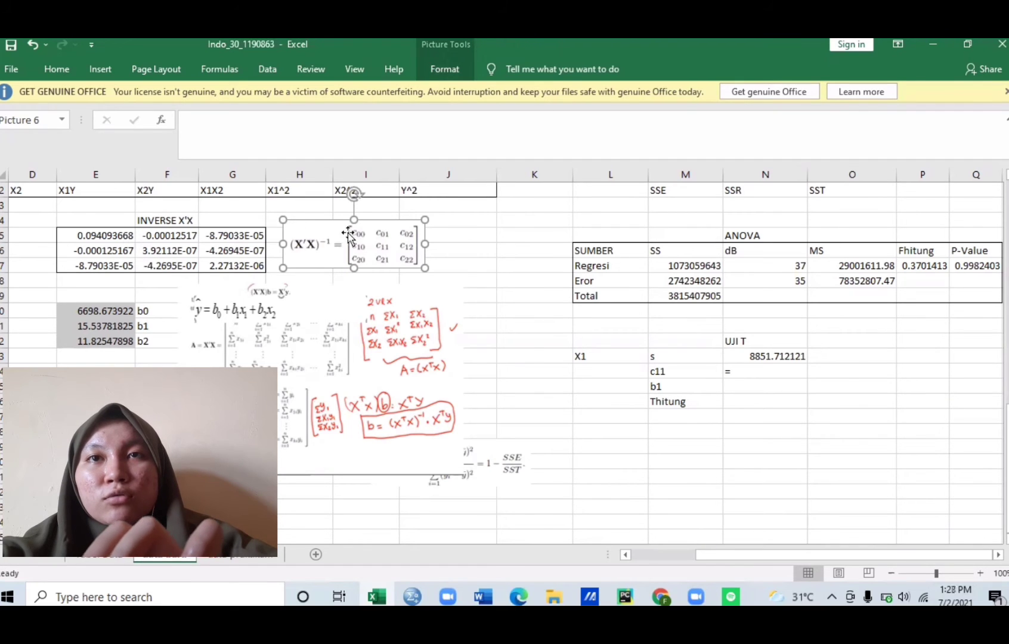
left_click(190, 250)
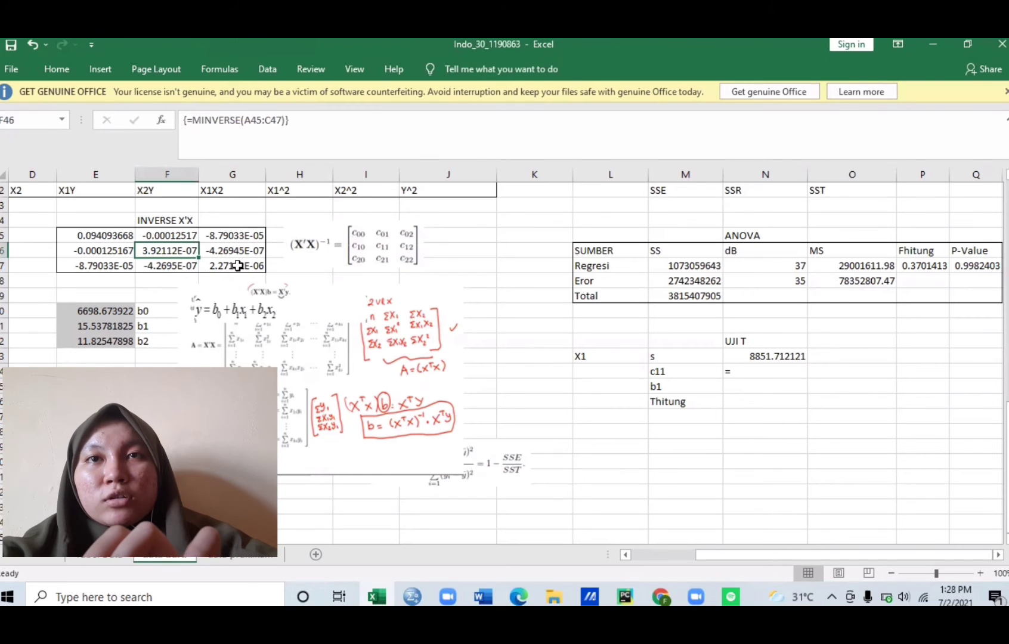
key("Down")
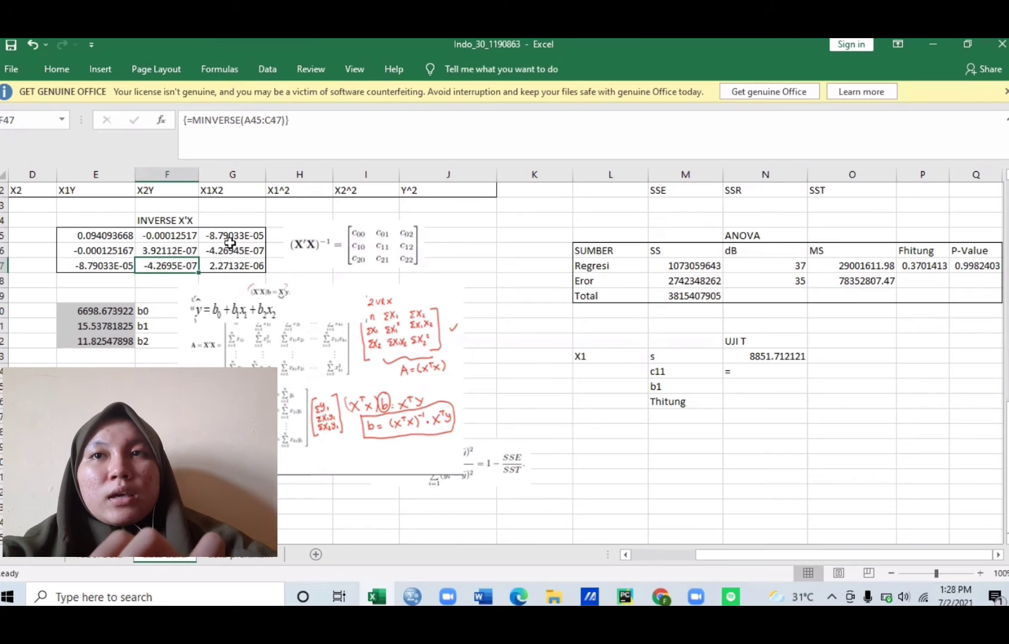
- Link the c11 value in N54 to the inverse matrix with =F46 and the b1 value in N55 to coefficient b1 with =E51
left_click(778, 371)
type("=")
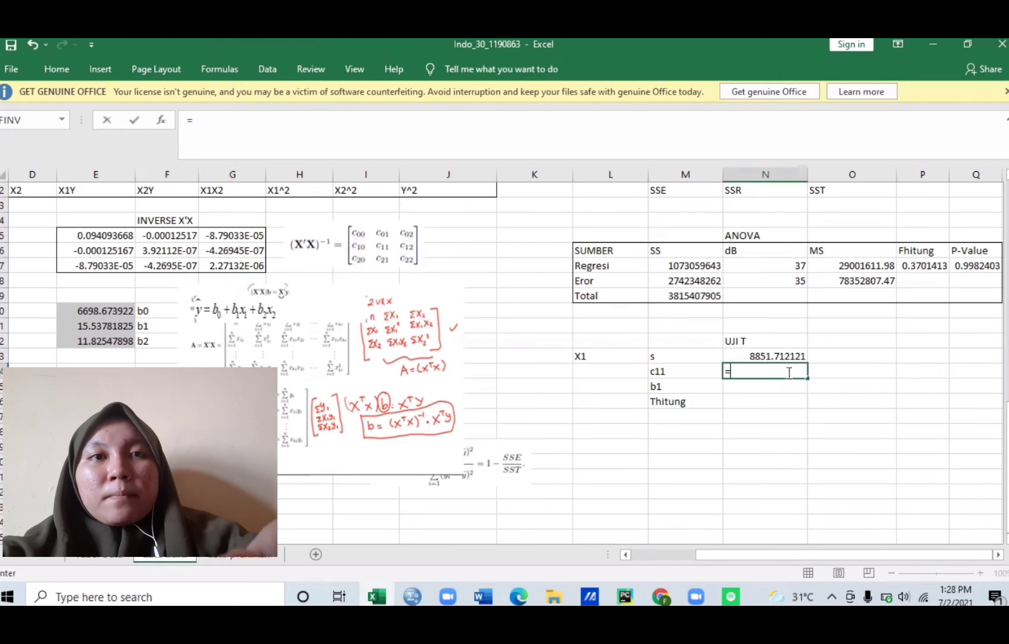
left_click(190, 248)
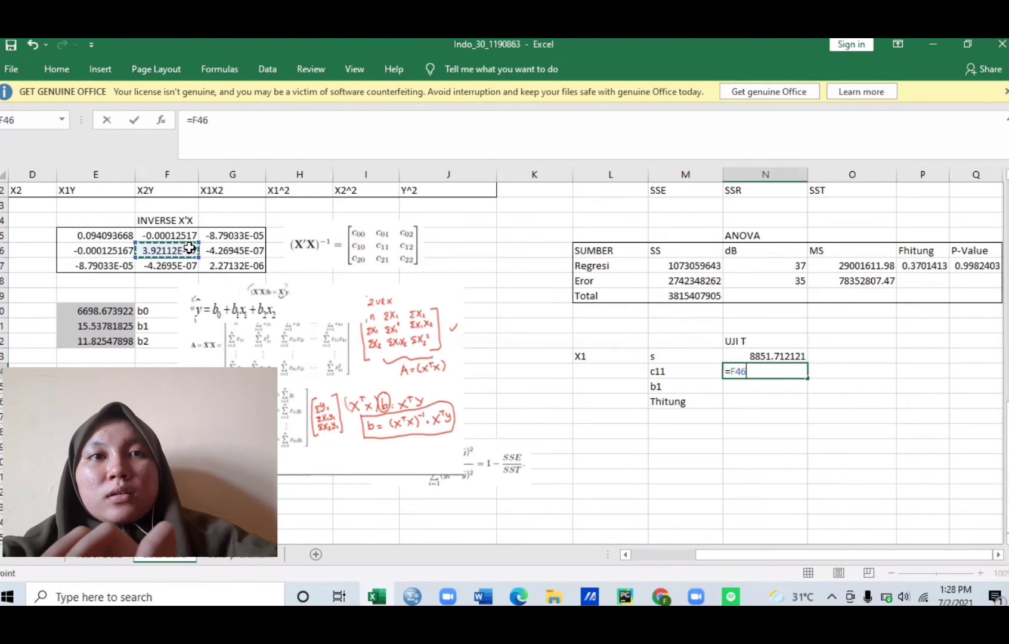
key("Return")
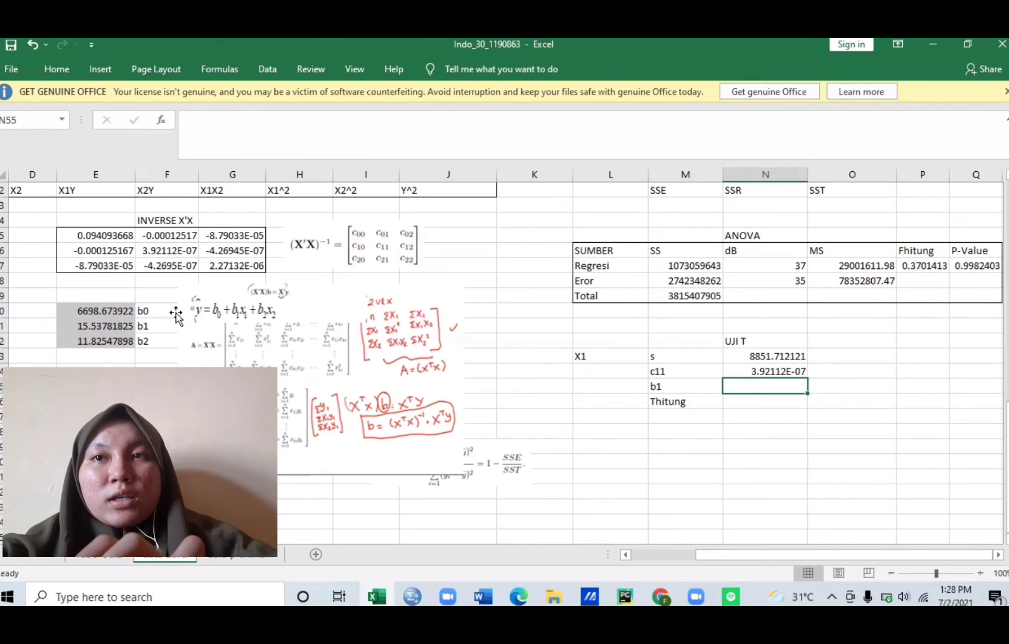
type("=")
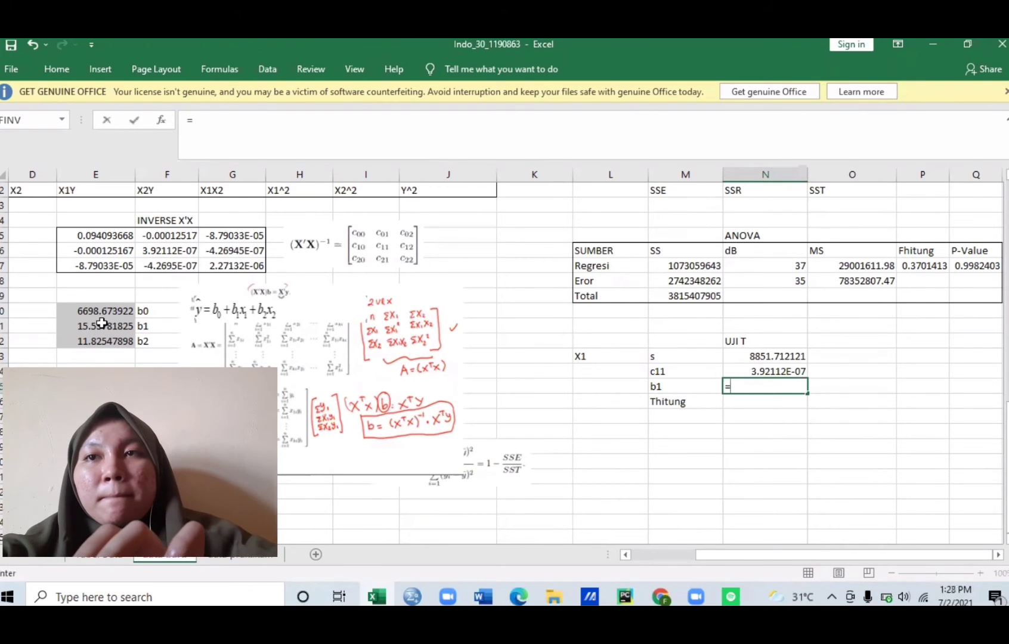
left_click(102, 323)
key("Return")
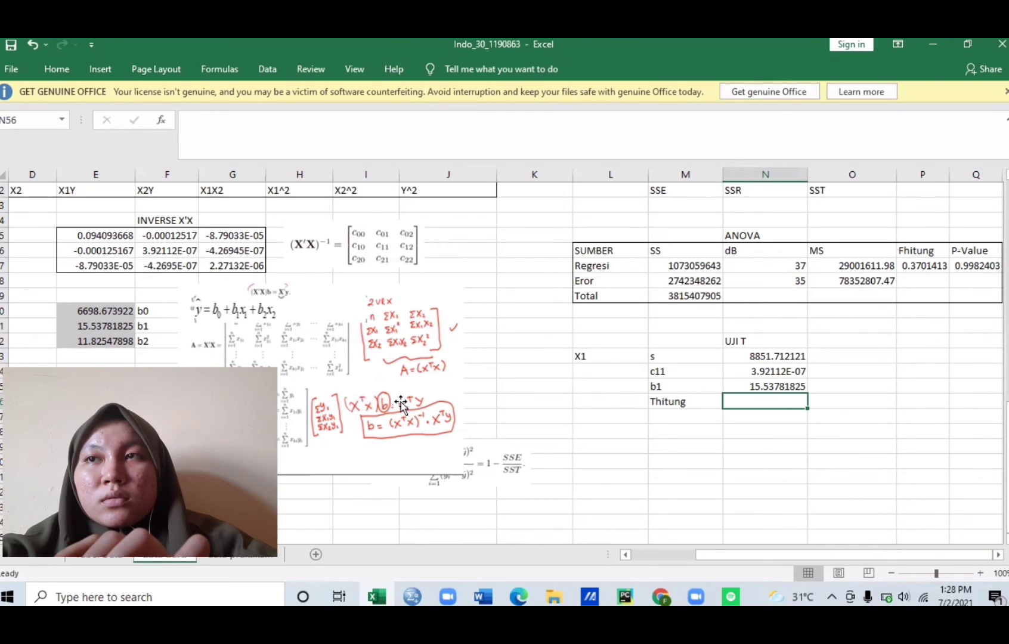
- Enter the label SE koefisien in O54, next to the c11 value
left_click(844, 373)
type("SE ")
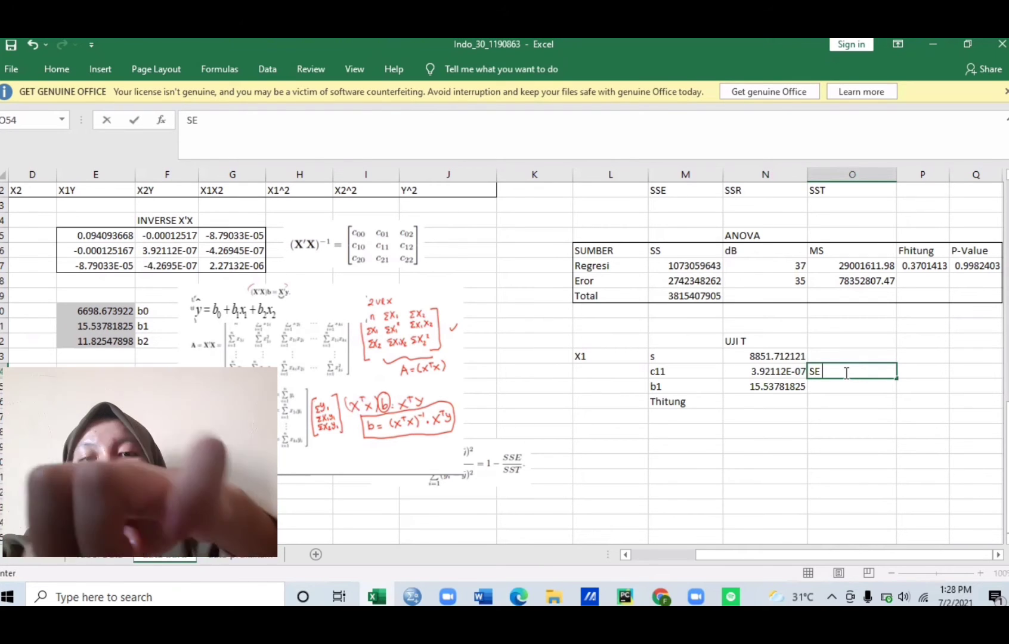
type("koef")
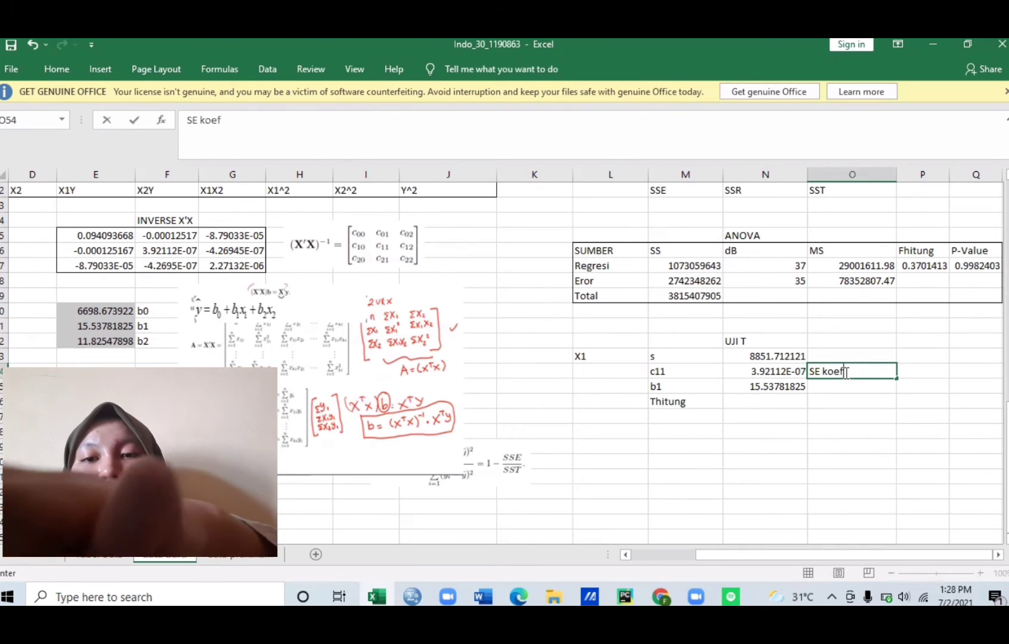
type("isi")
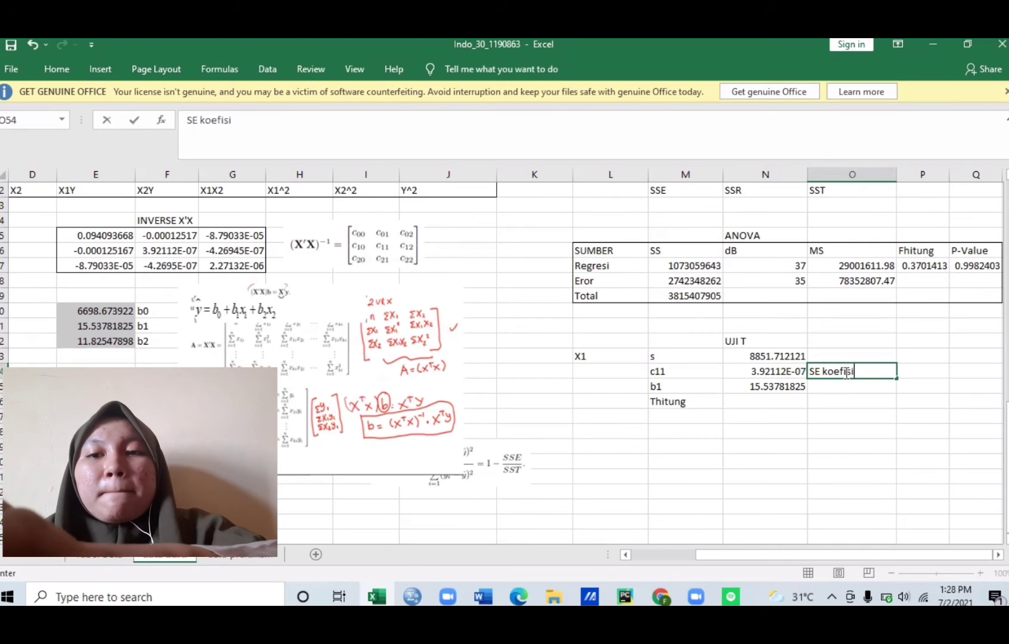
type("en")
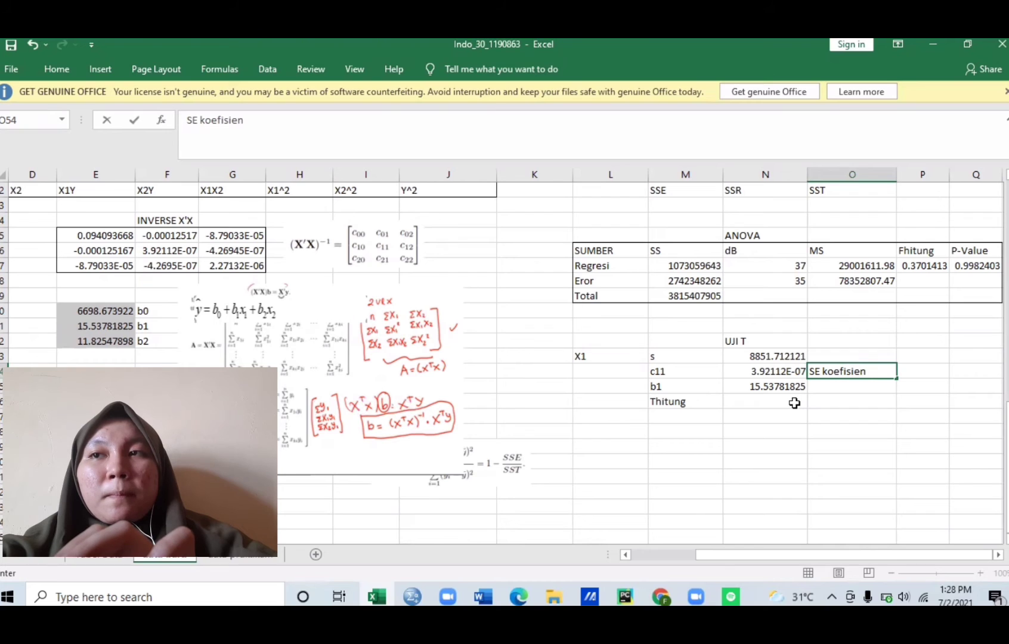
key("Tab")
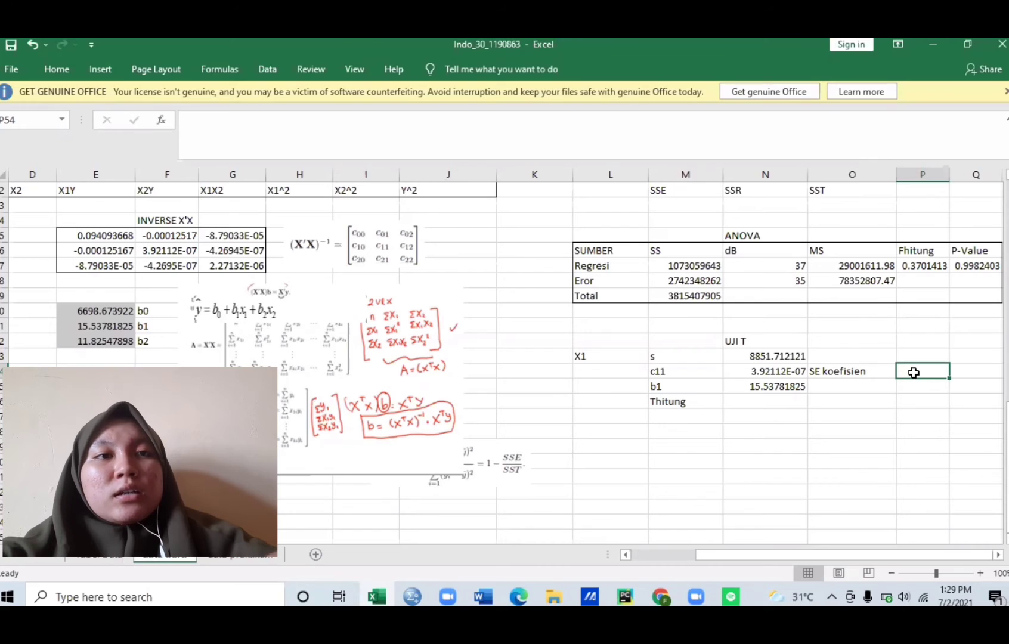
- Begin the SE koefisien formula in P54 as s in N53 multiplied by a square root, =N53*sqrt
type("=")
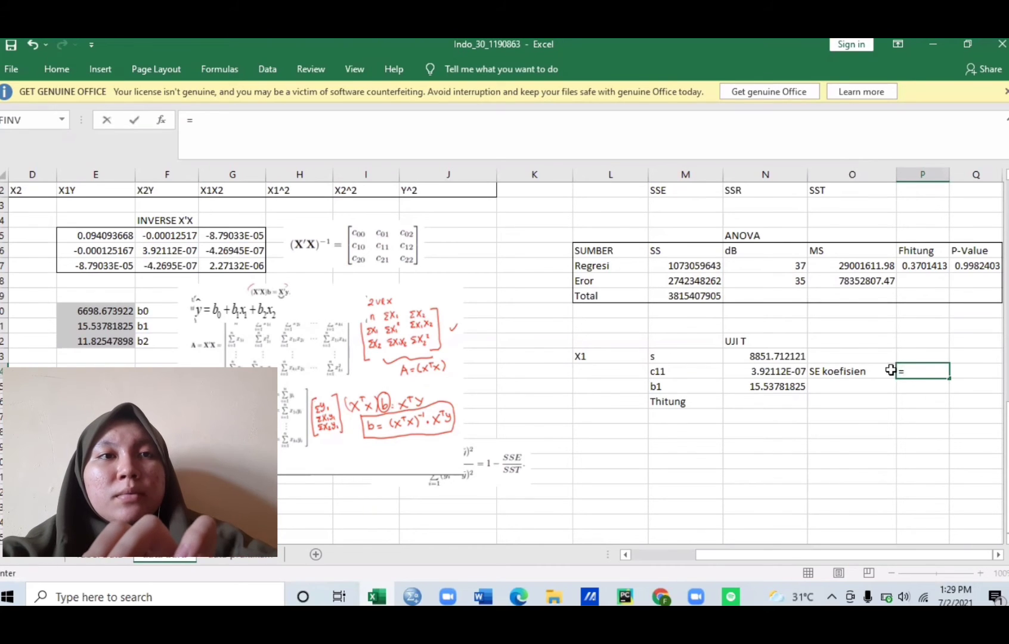
left_click(799, 356)
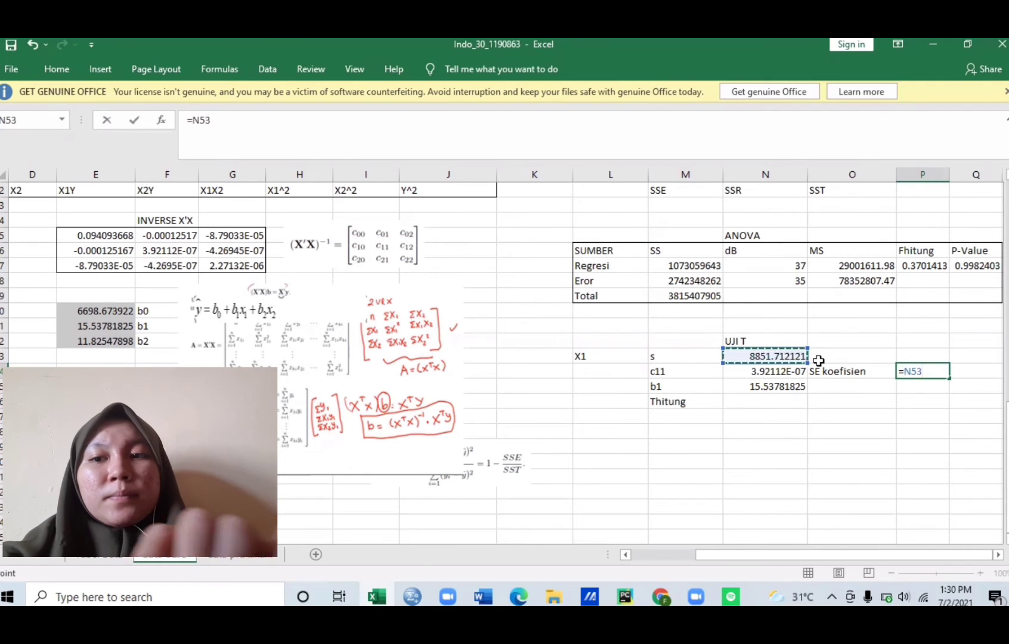
type("*")
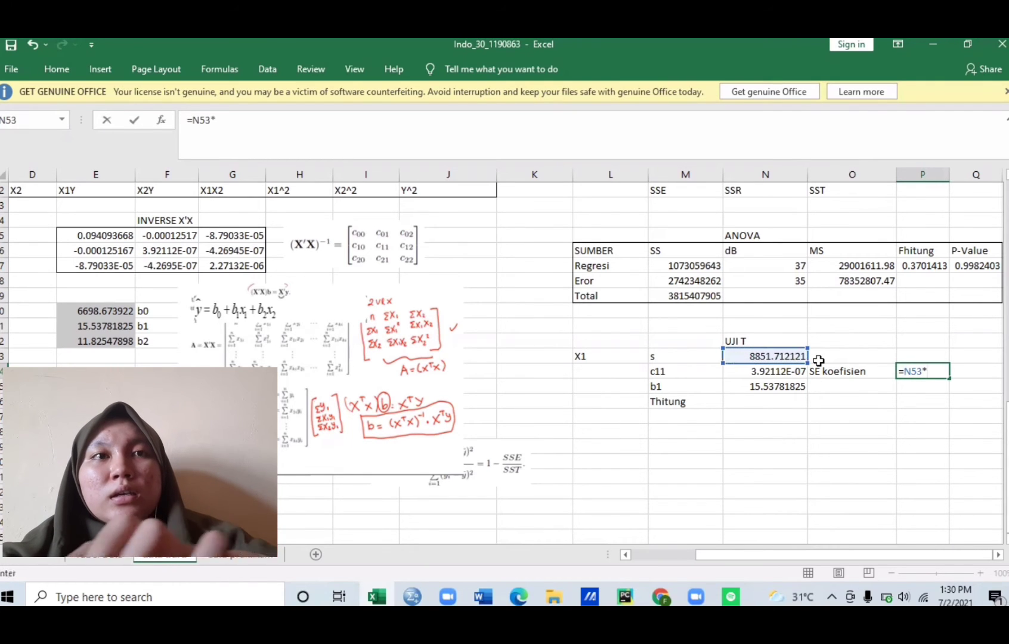
type("s")
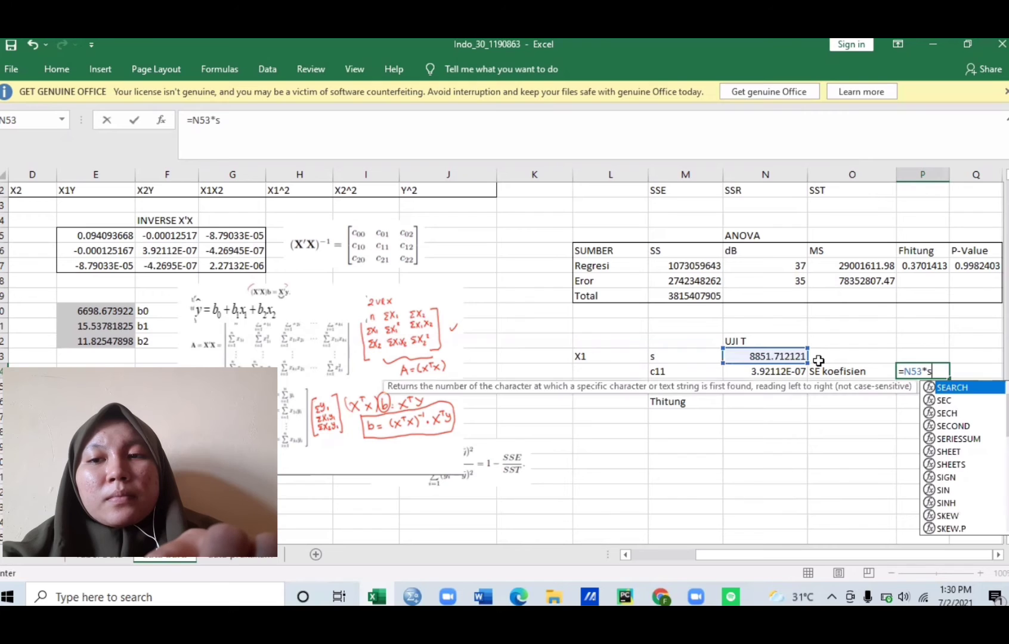
type("qrt")
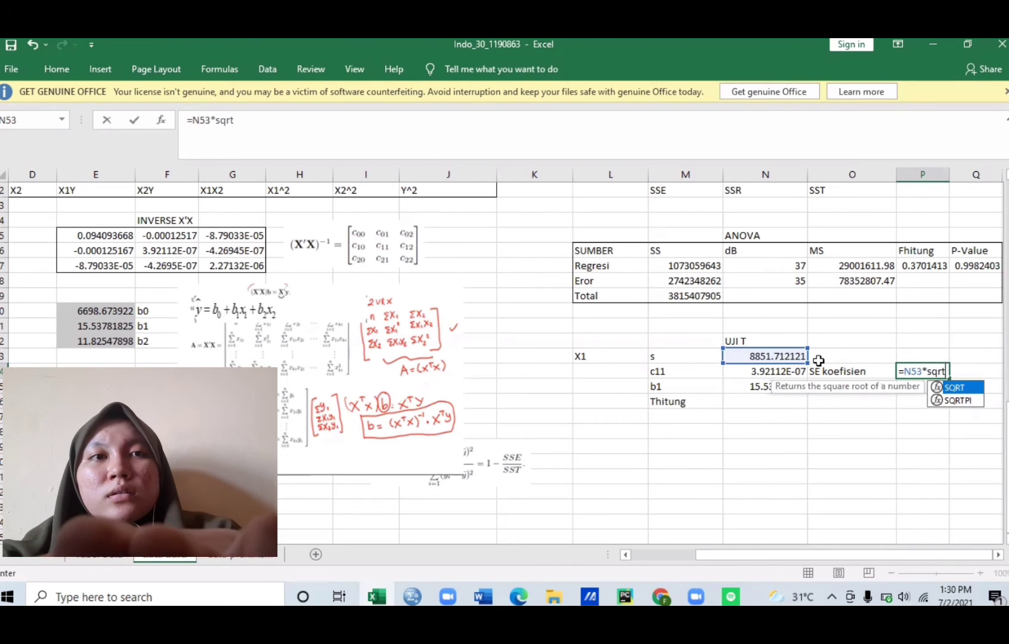
- Complete the SE koefisien formula for X1 in cell P54 as =N53*SQRT(N54)
key("BackSpace")
key("BackSpace")
key("BackSpace")
key("BackSpace")
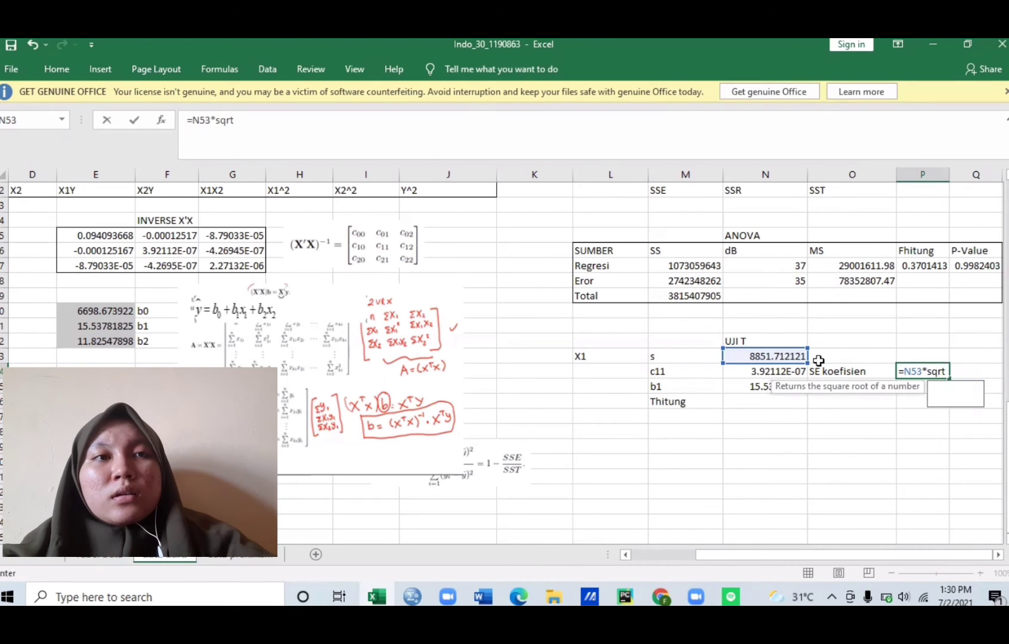
type("SQRT")
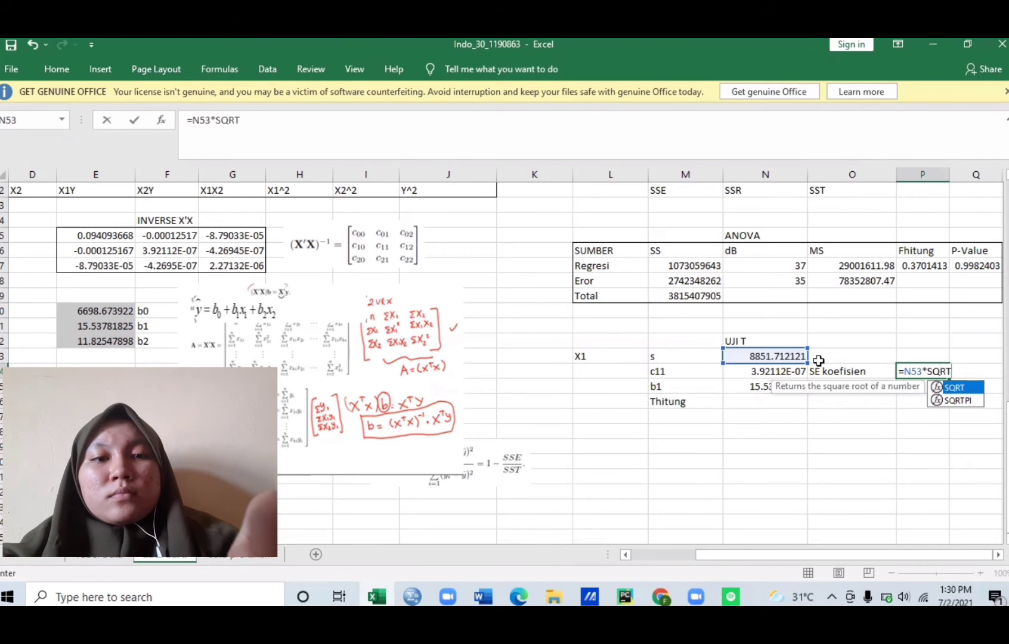
type("(")
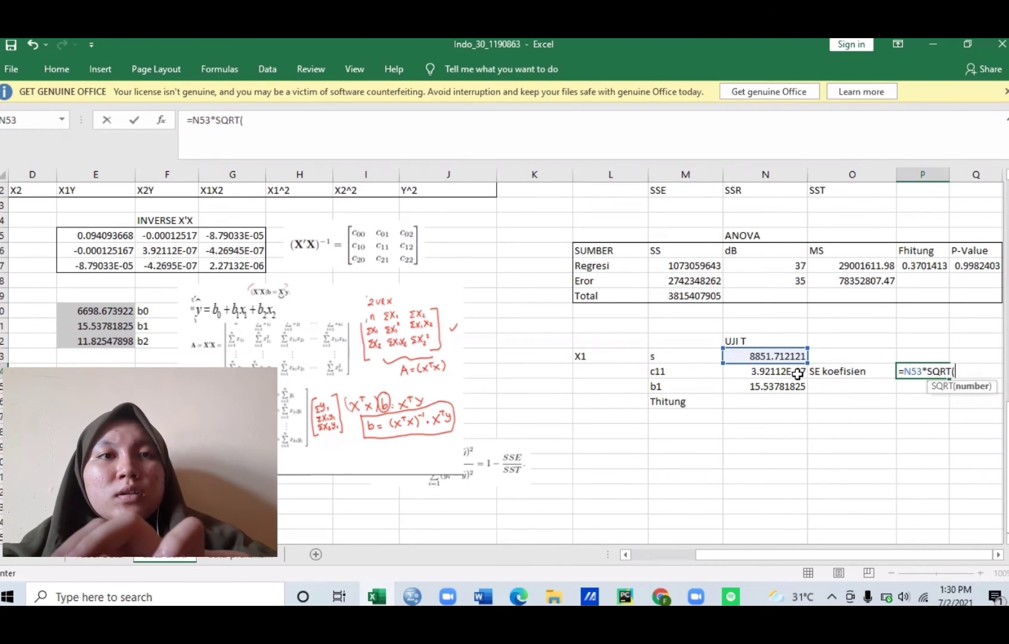
left_click(798, 374)
type(")")
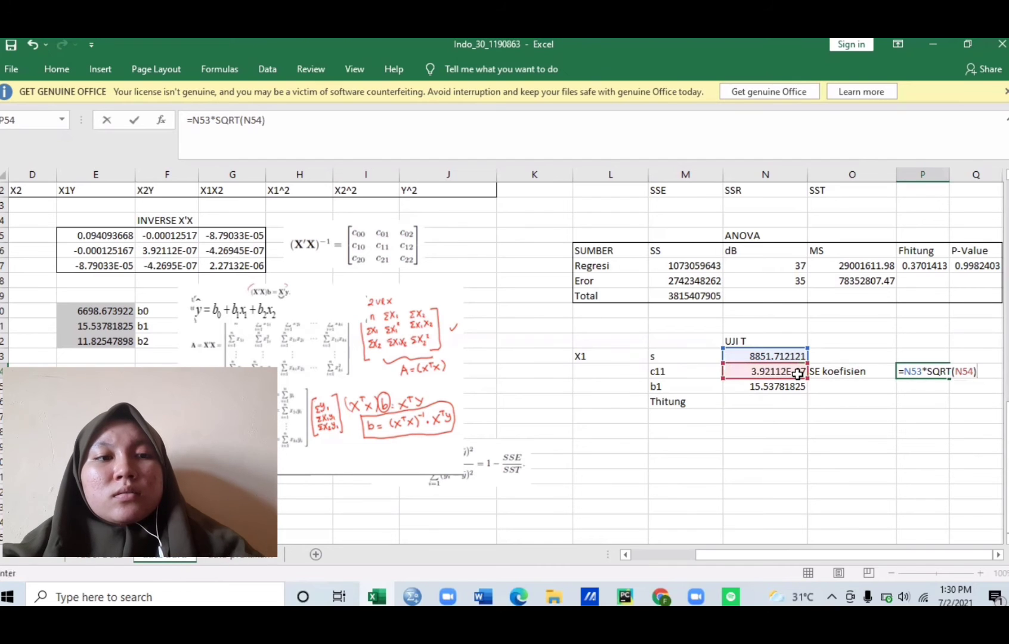
key("Return")
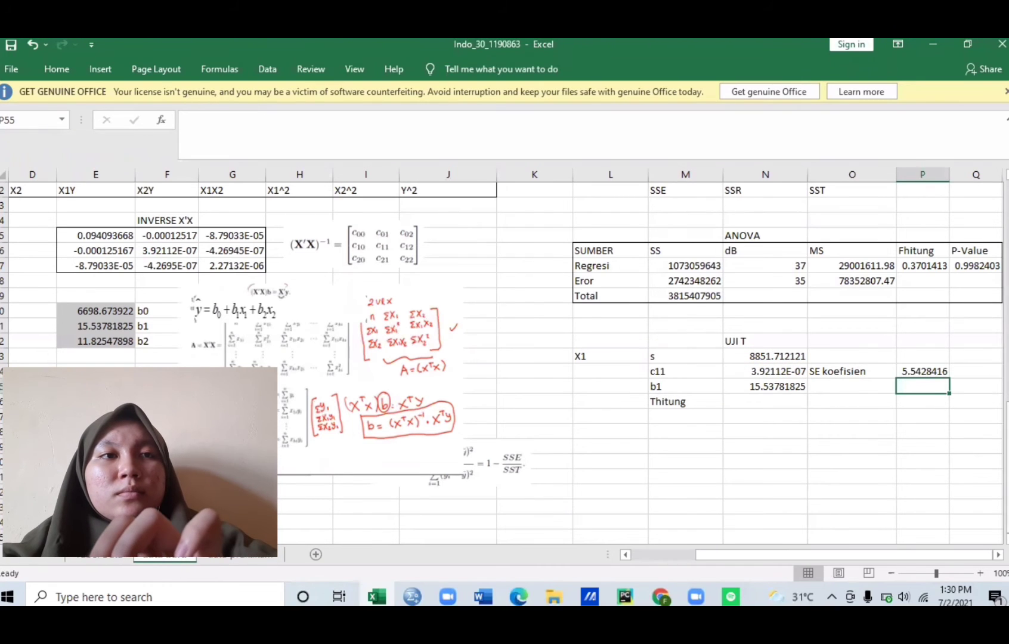
- Calculate Thitung for X1 in cell N56 with the formula =N55/P54
scroll(942, 405, "up", 1)
scroll(942, 406, "up", 1)
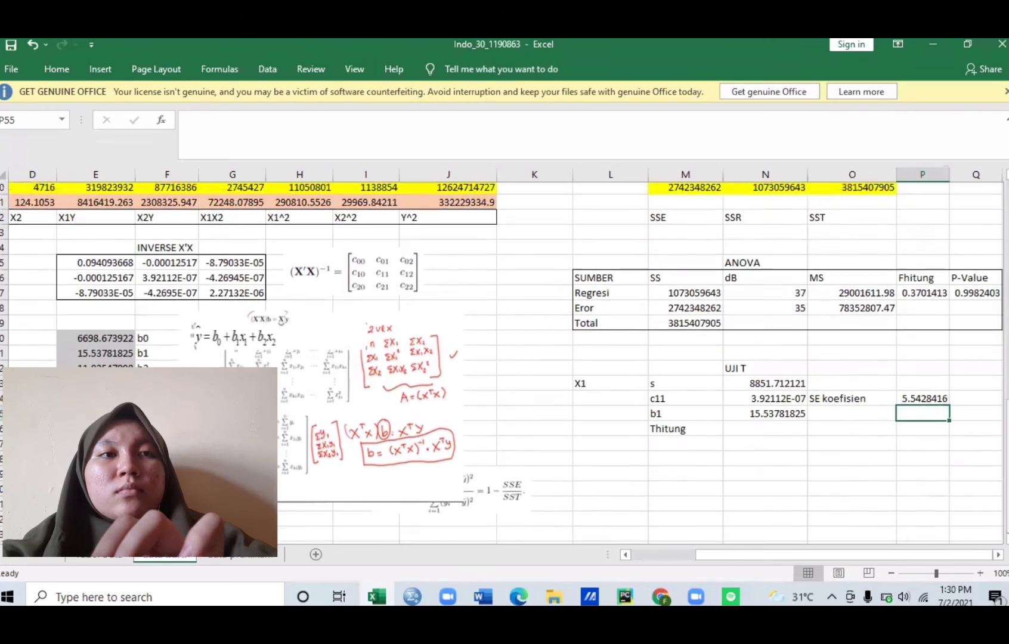
scroll(778, 298, "down", 4)
left_click(778, 261)
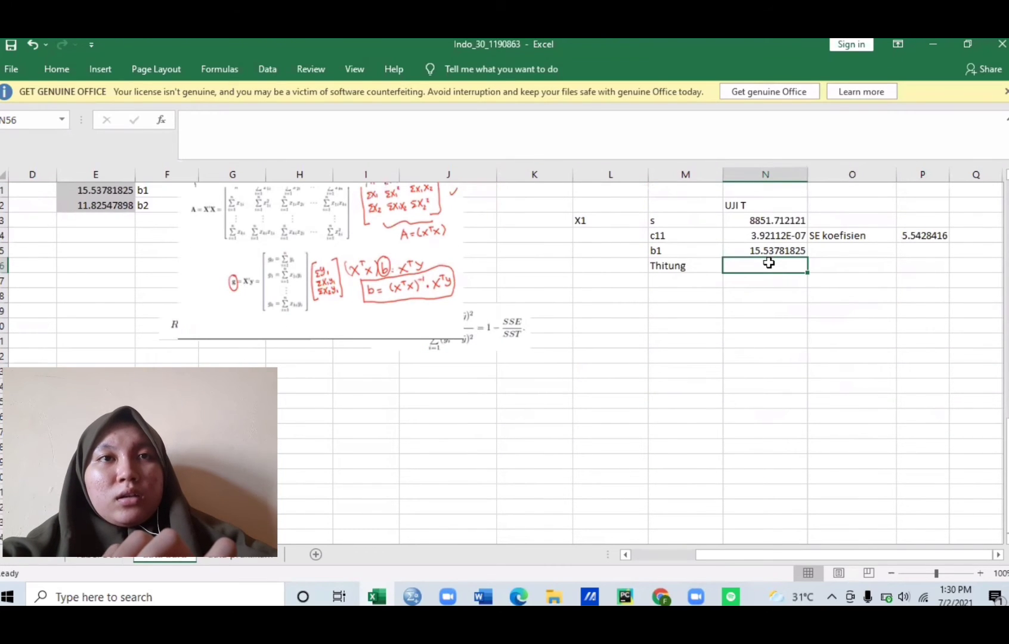
type("=")
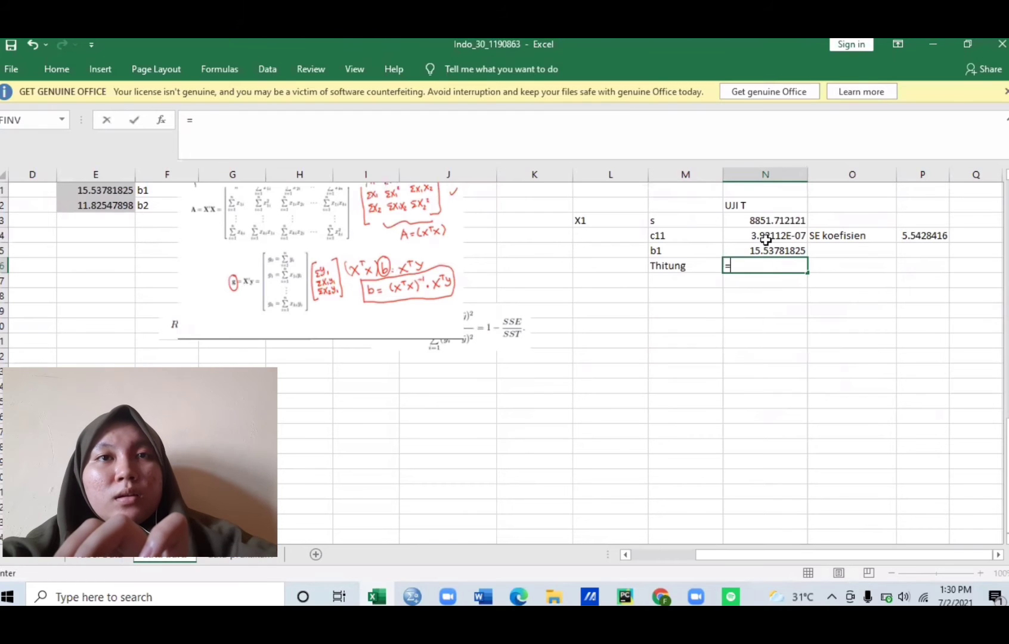
left_click(766, 250)
type("/")
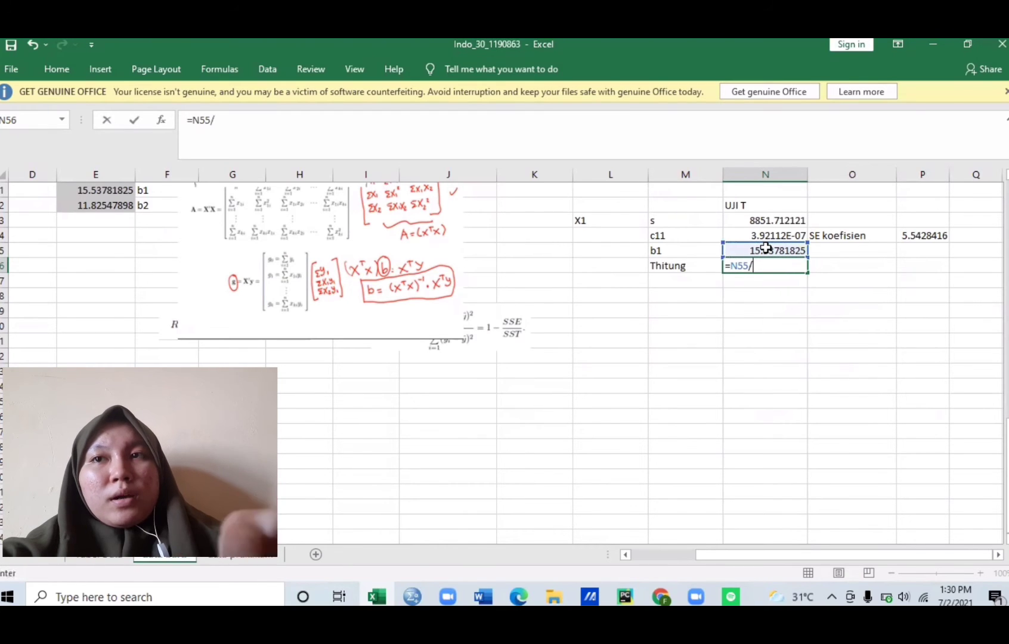
left_click(931, 236)
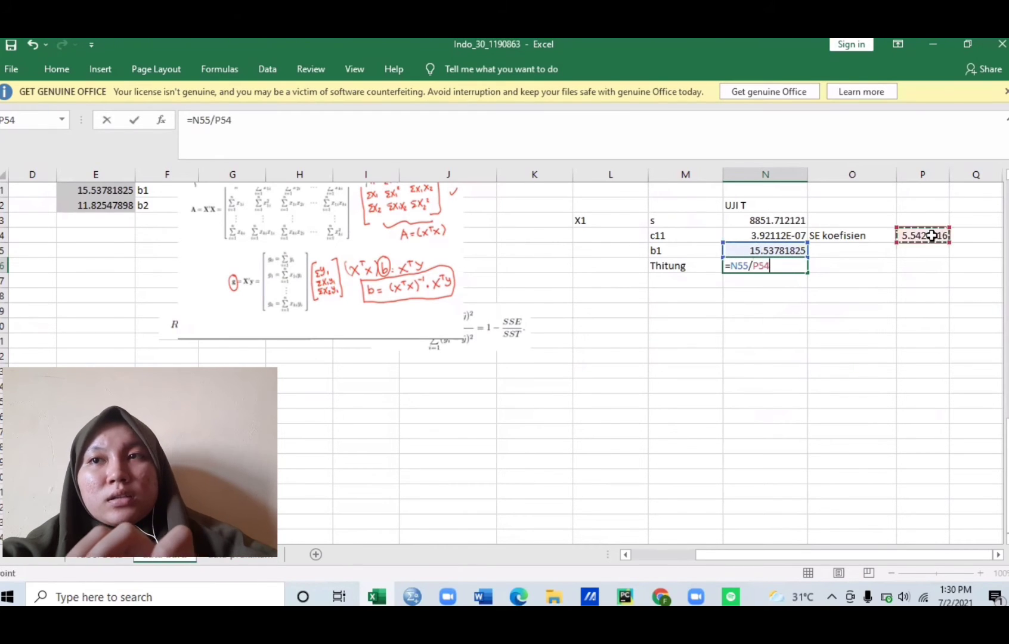
key("Return")
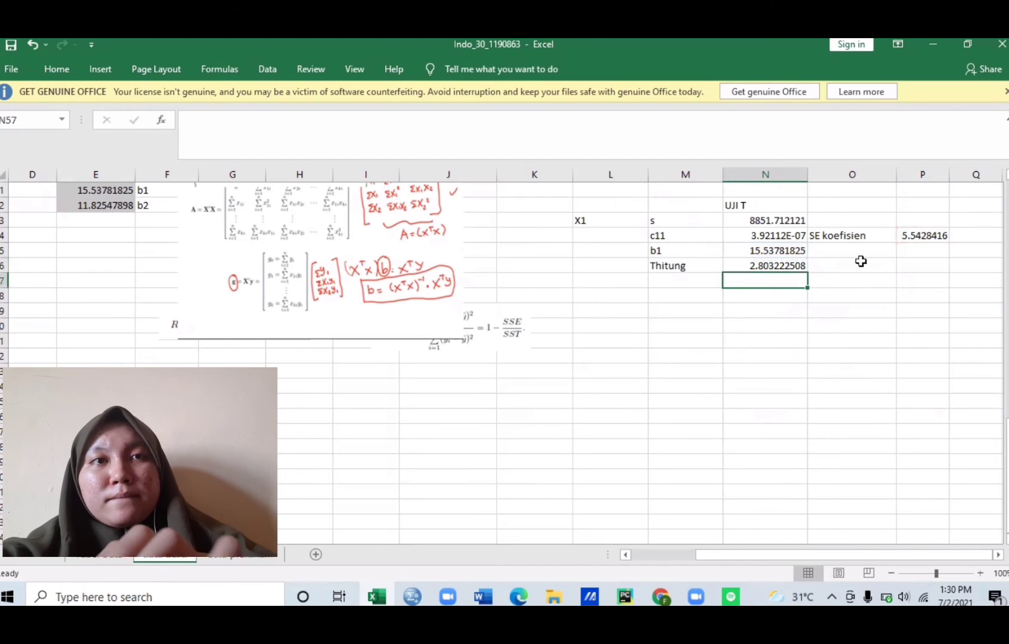
- Start the second t-test block by labelling L58 X2 and M58 s, with N58 set to =N53
left_click(613, 294)
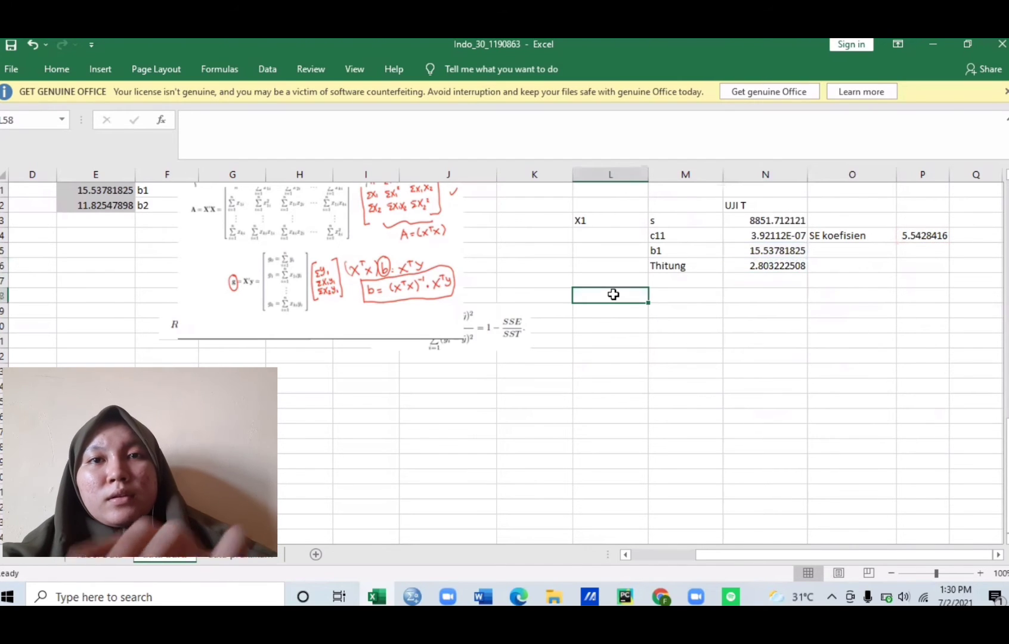
type("X2")
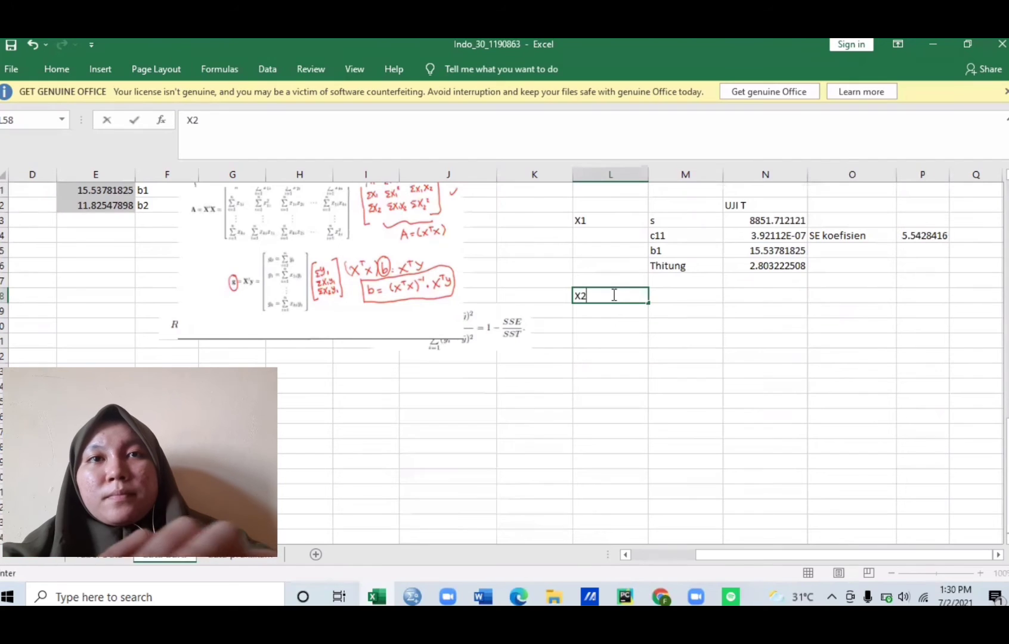
left_click(675, 295)
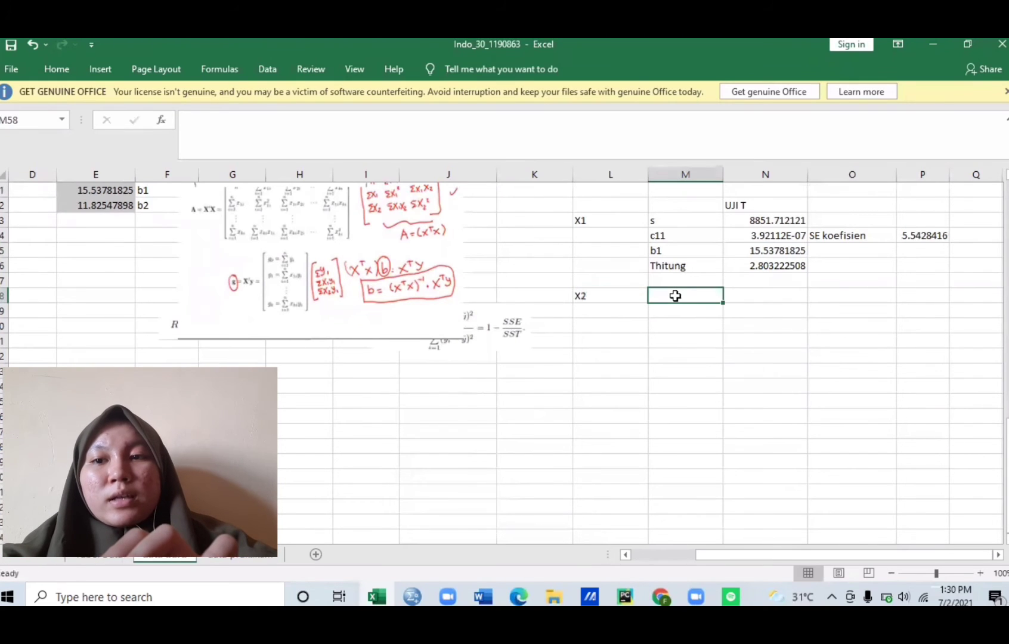
type("s")
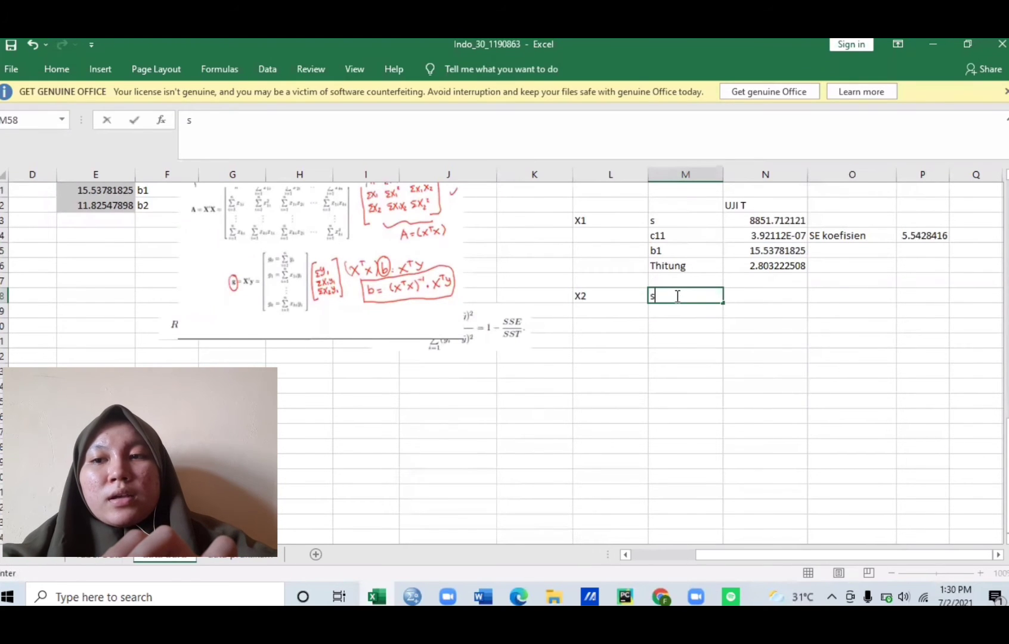
left_click(756, 292)
type("=")
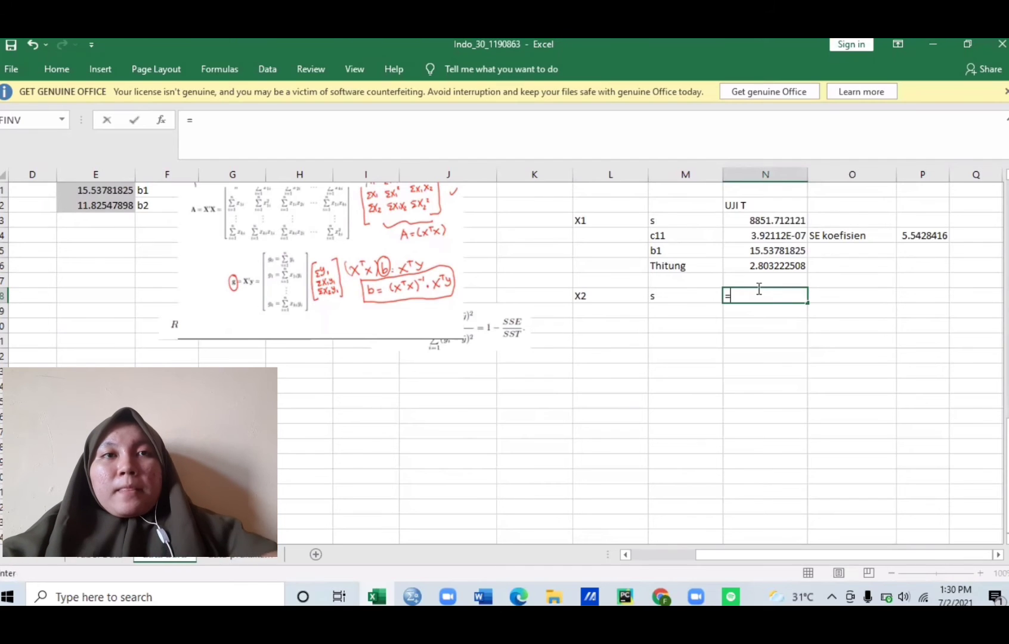
left_click(749, 220)
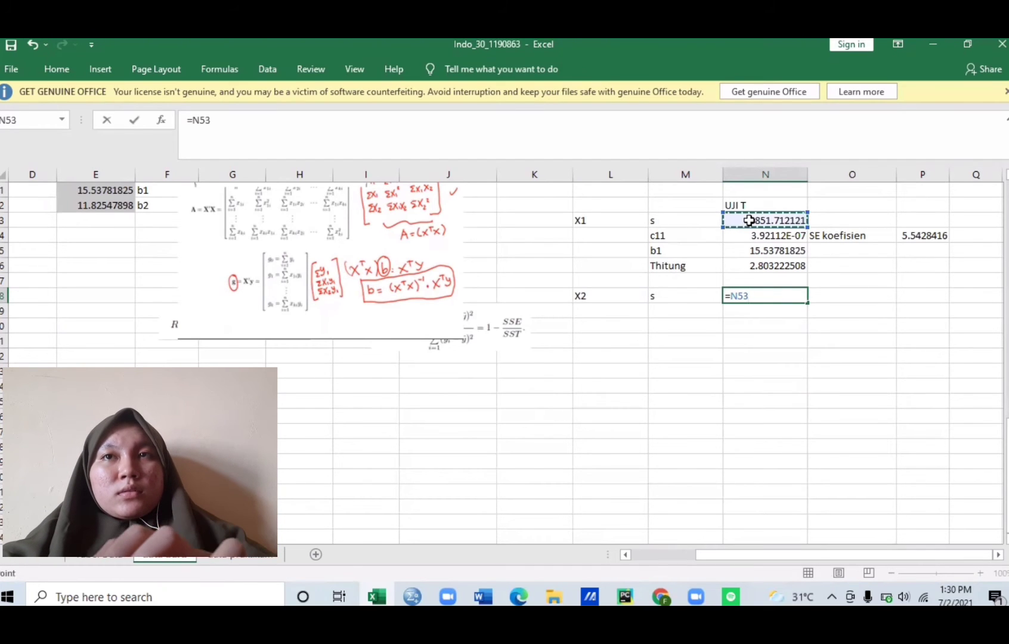
key("Return")
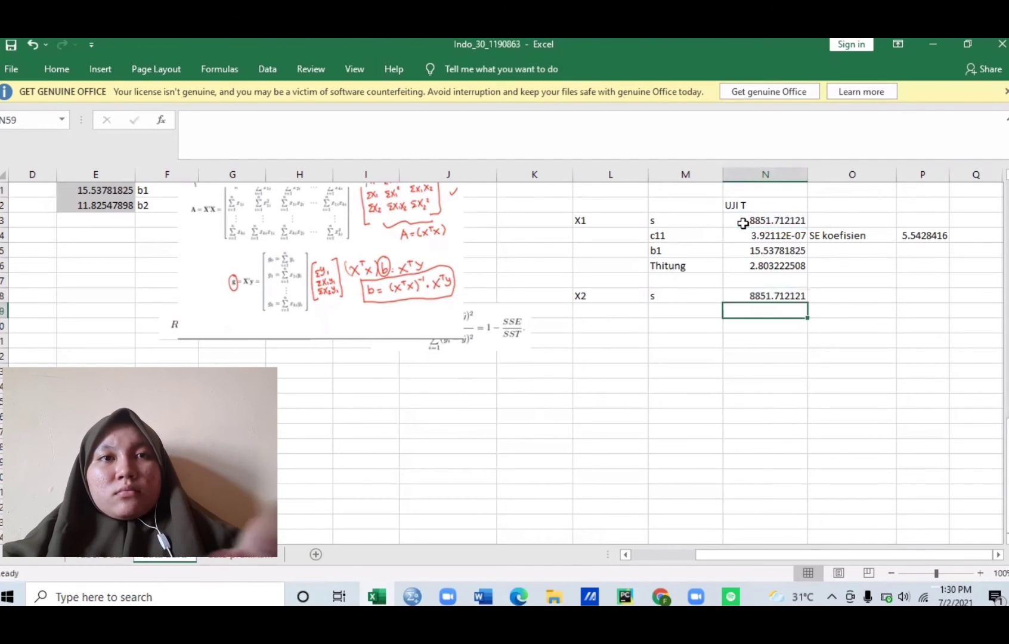
- Label cell M59 C22 and fill N59 with =G47, the last diagonal element of the inverse X'X matrix
left_click(692, 312)
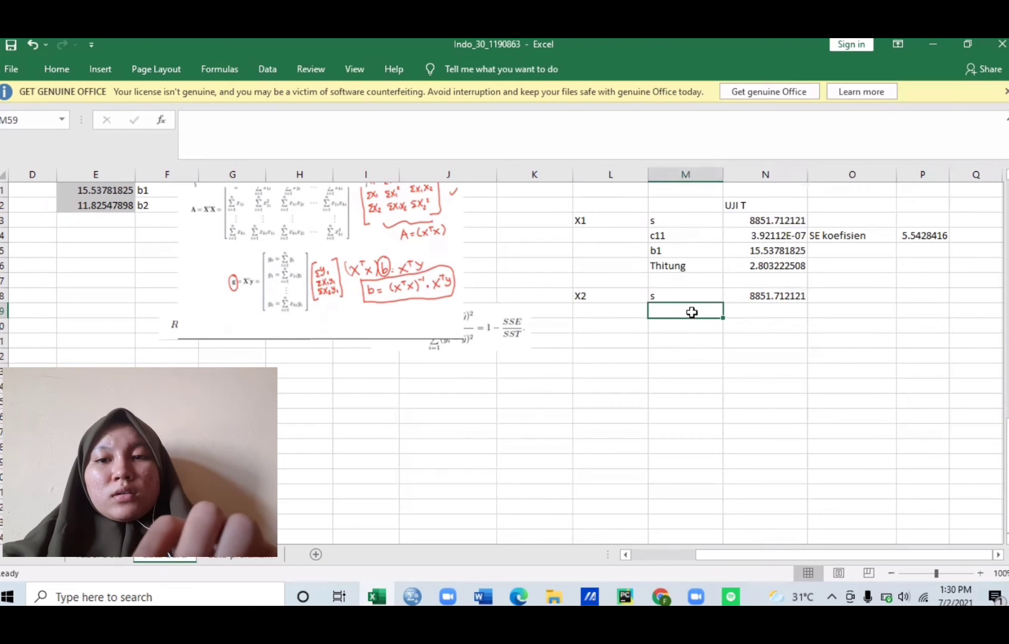
type("C22")
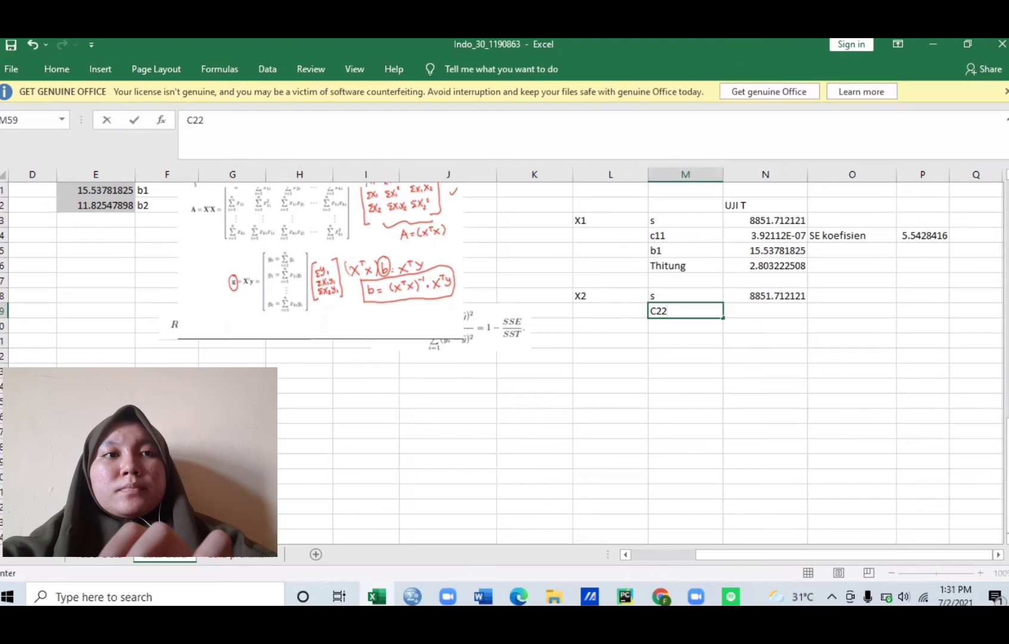
scroll(957, 416, "up", 1)
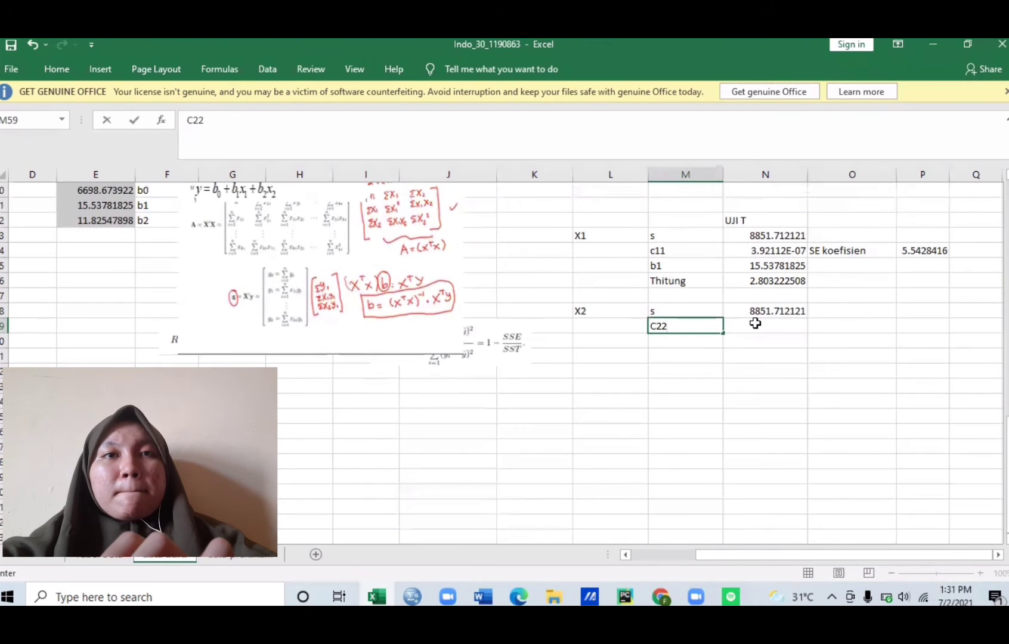
left_click(755, 323)
type("=")
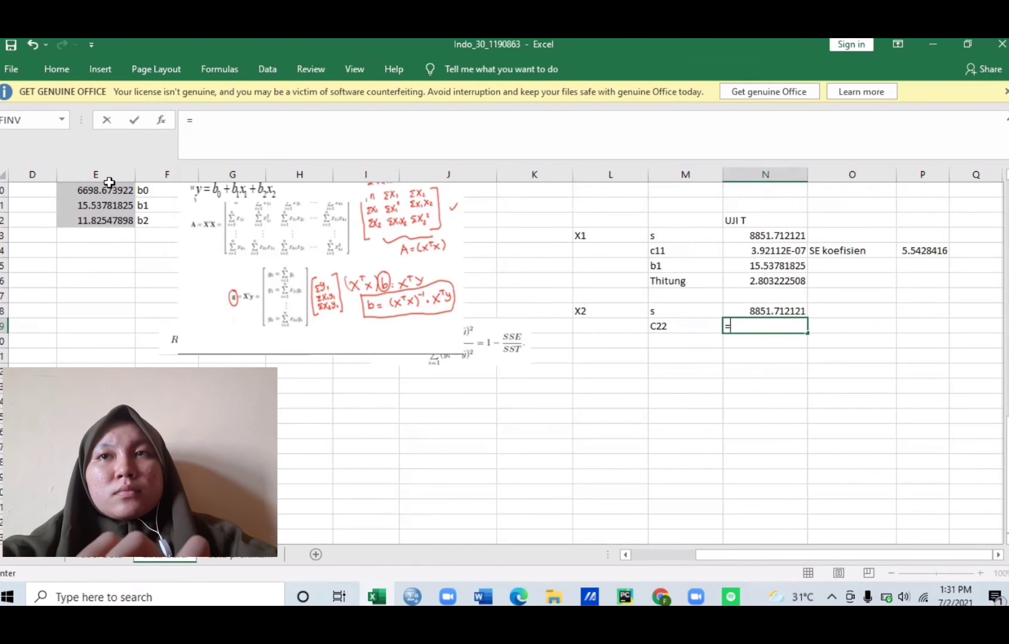
left_click(152, 210)
key("Up")
key("Up")
key("Up")
key("Up")
key("Up")
key("Up")
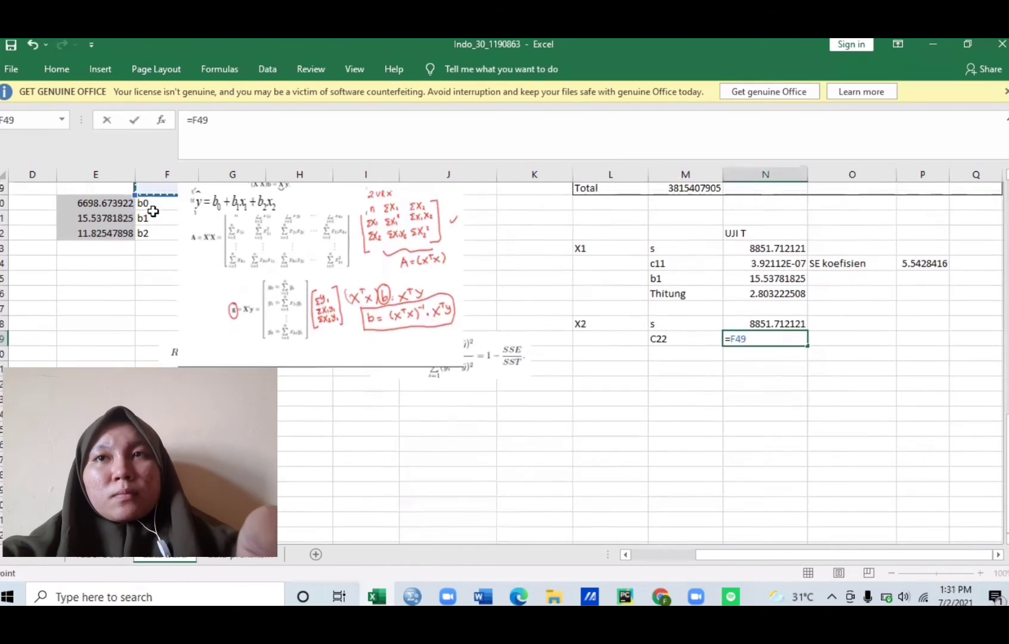
left_click(153, 209)
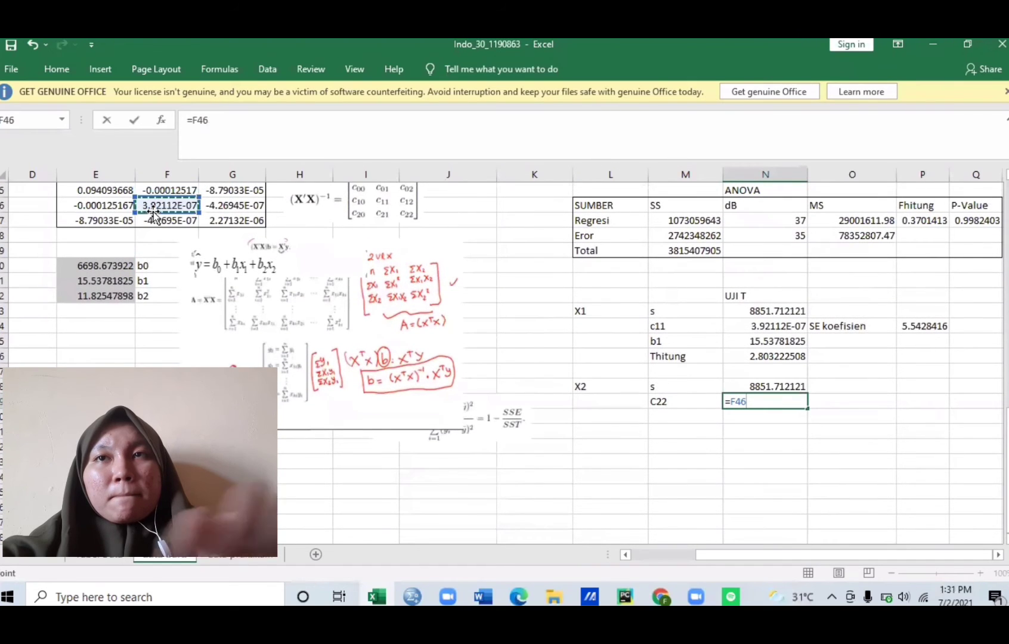
left_click(251, 220)
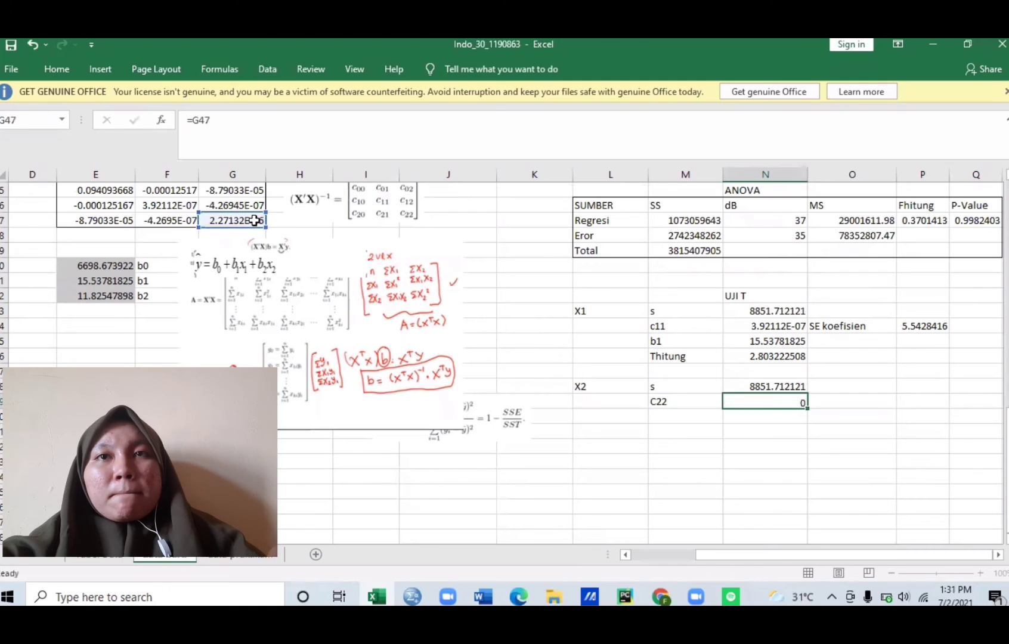
key("Return")
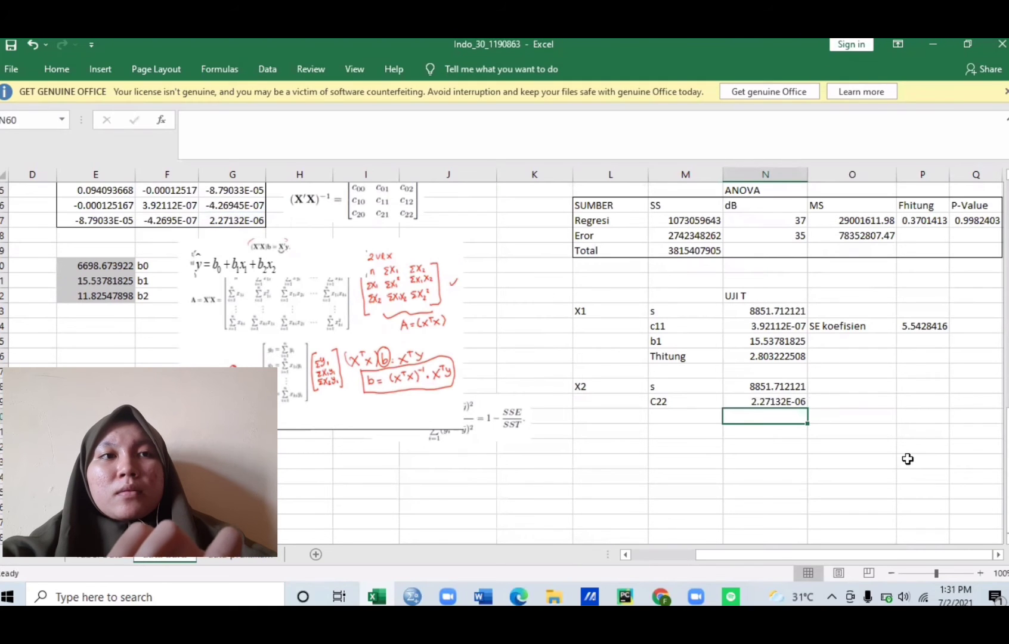
- Label cell M60 b2 and link N60 to the b2 coefficient in E52
left_click(844, 389)
key("Down")
key("Down")
key("Down")
key("Down")
key("Down")
key("Down")
key("Down")
key("Down")
key("Down")
key("Down")
key("Down")
key("Down")
key("Down")
key("Down")
key("Down")
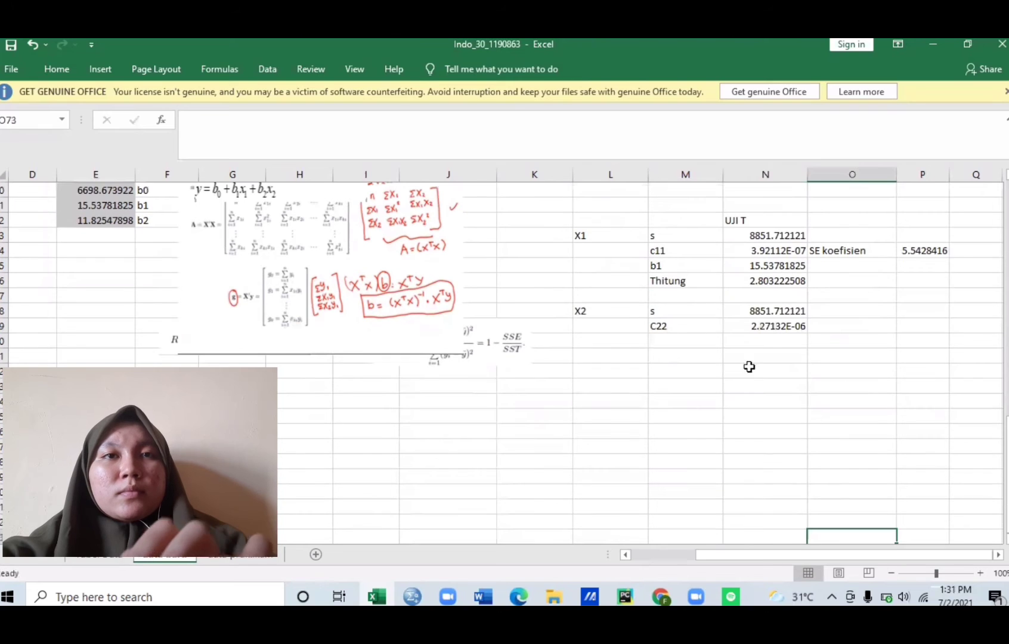
left_click(699, 339)
type("B")
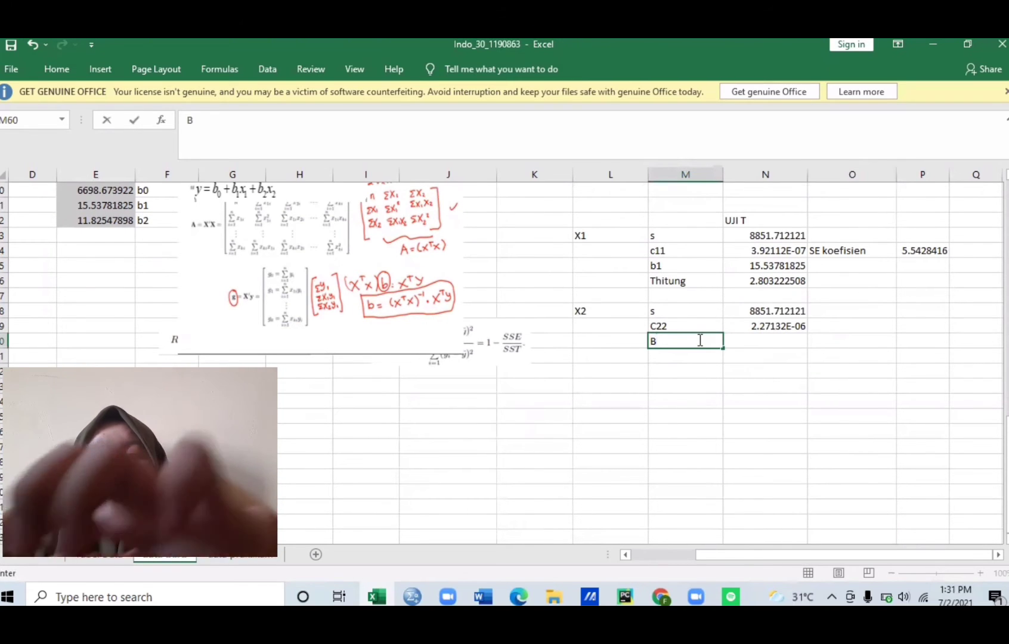
key("BackSpace")
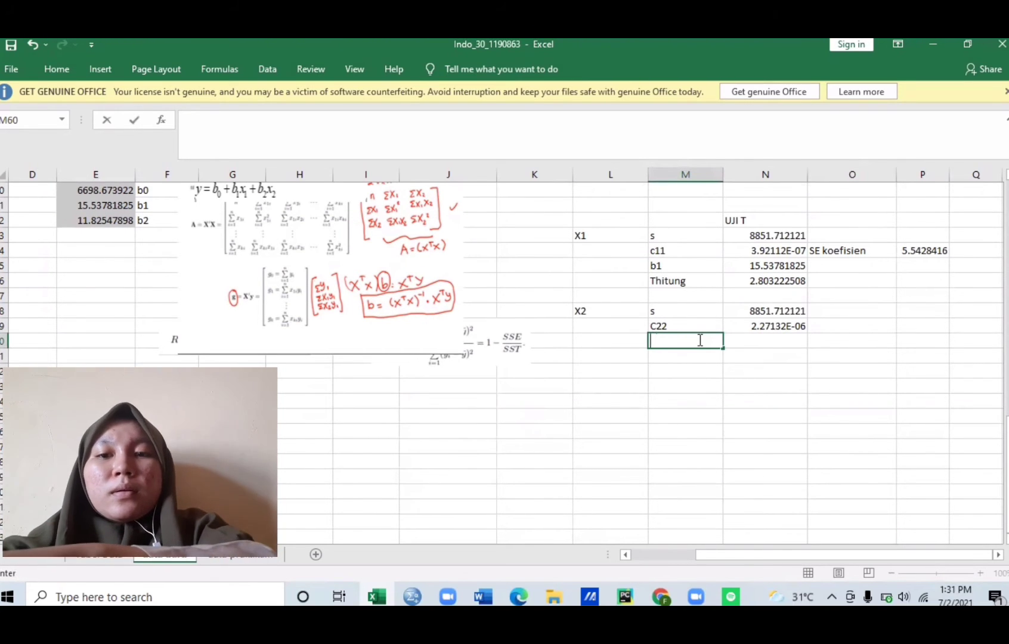
left_click(791, 341)
type("=")
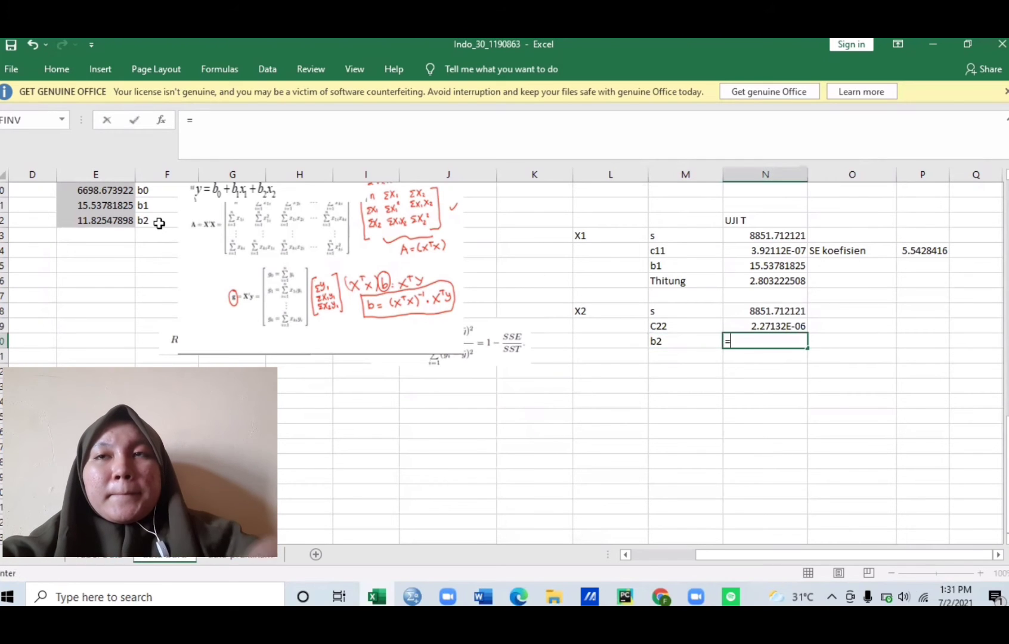
left_click(113, 223)
key("Return")
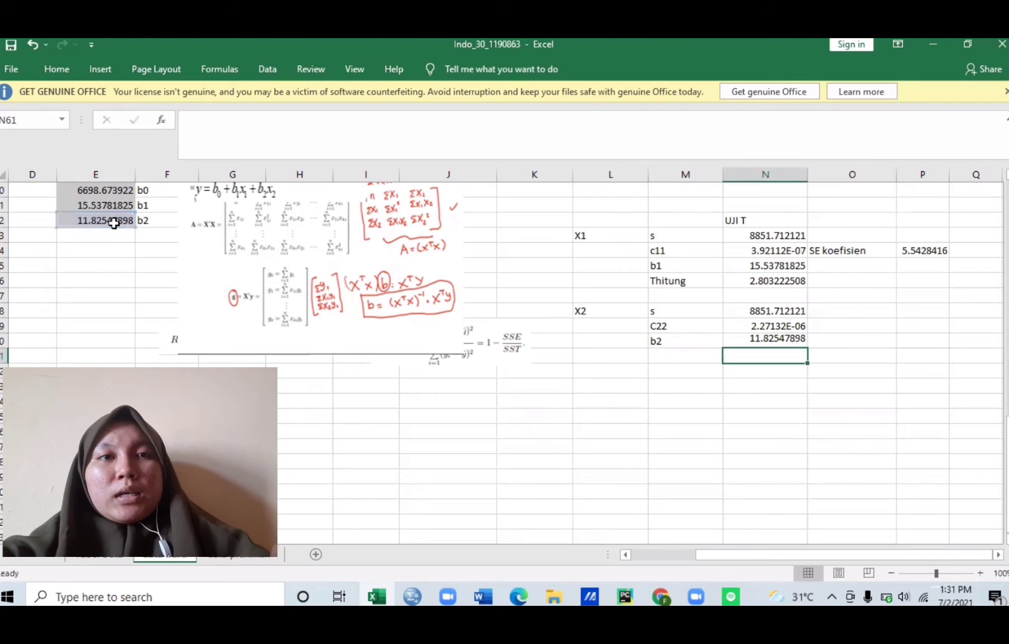
- Enter the label SE koefisien in cell O59, beside the X2 block's C22 value
left_click(827, 327)
type("SE")
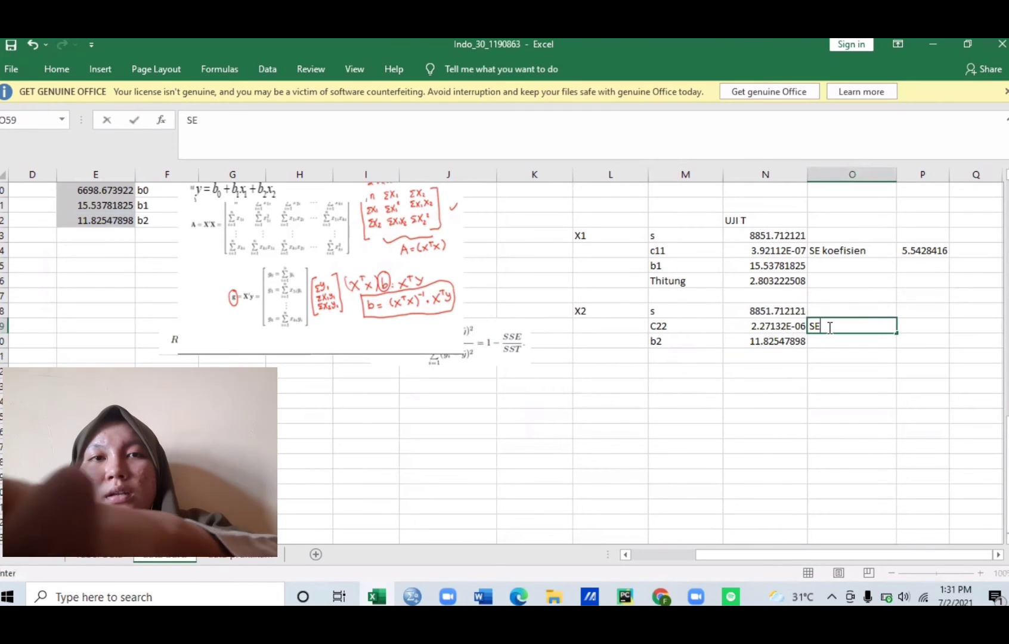
type(" k")
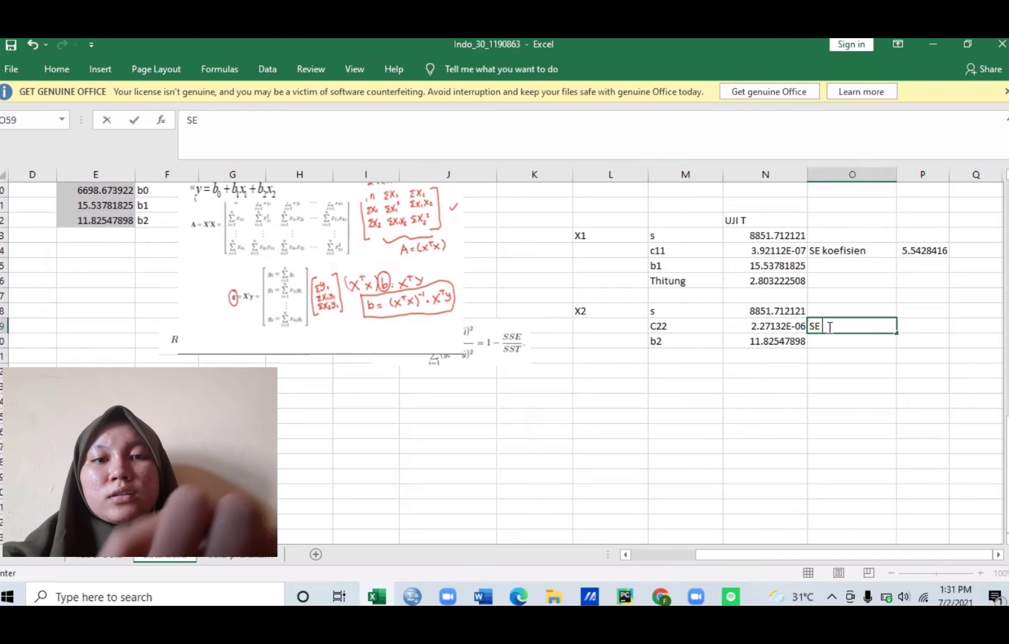
type("oefisien")
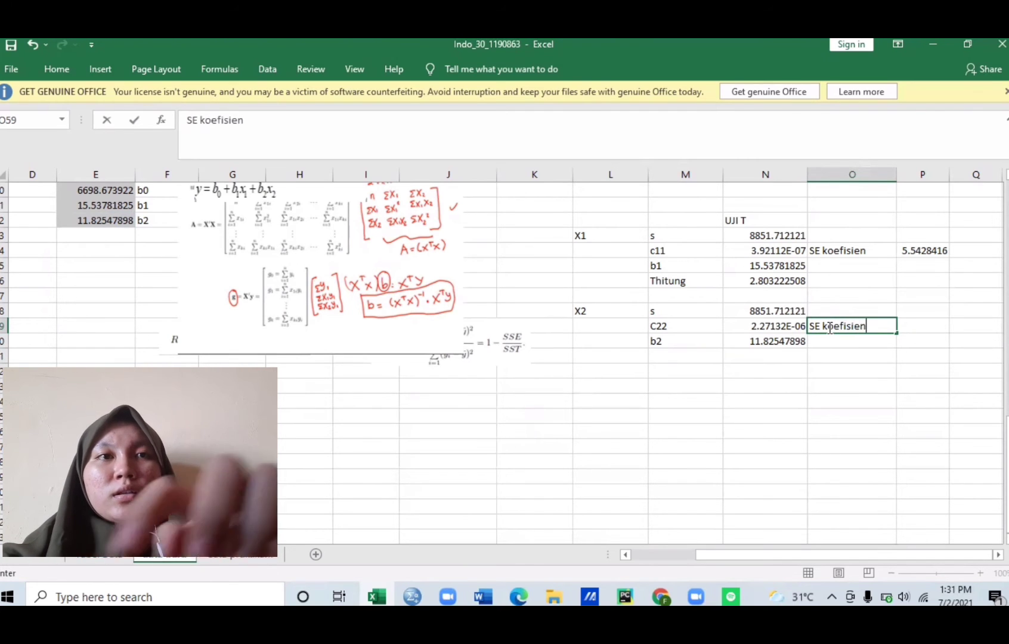
key("Tab")
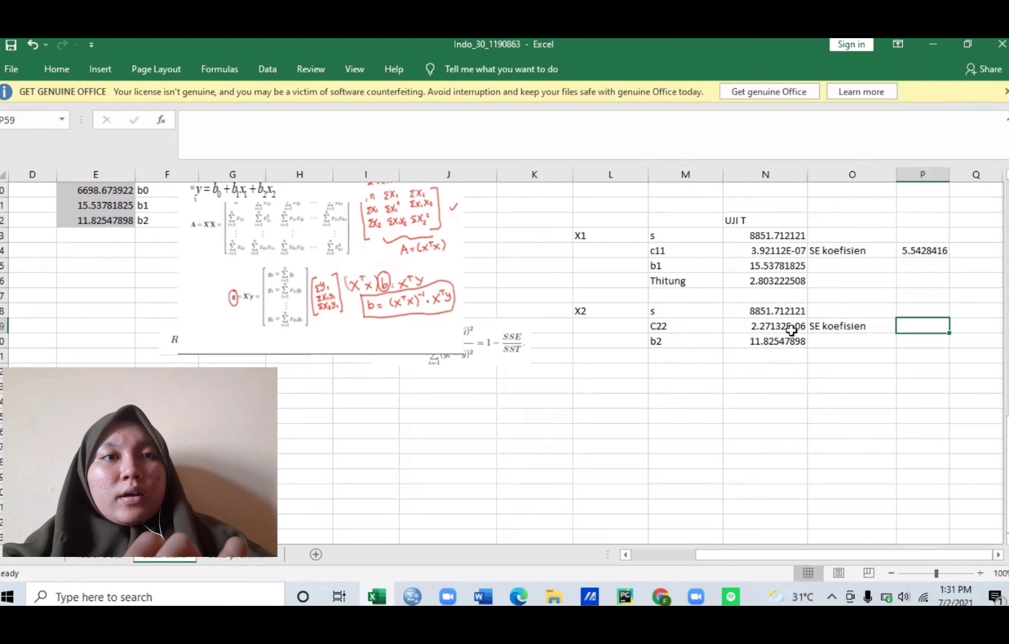
- Check the X1 standard error formula in P54, and enter =N58*SQRT in P59 for the X2 block
left_click(912, 248)
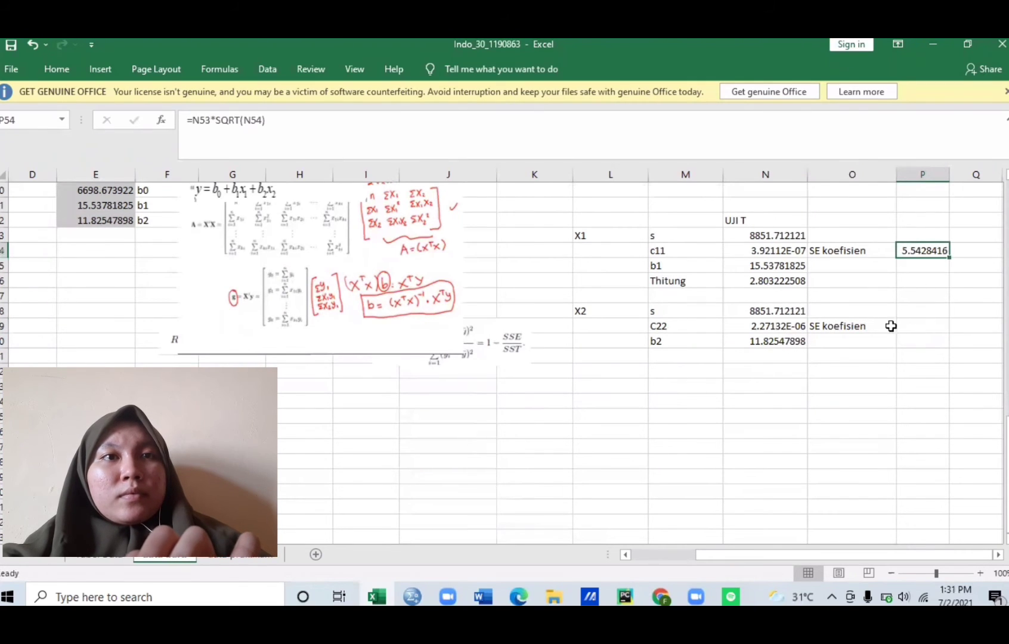
left_click(913, 328)
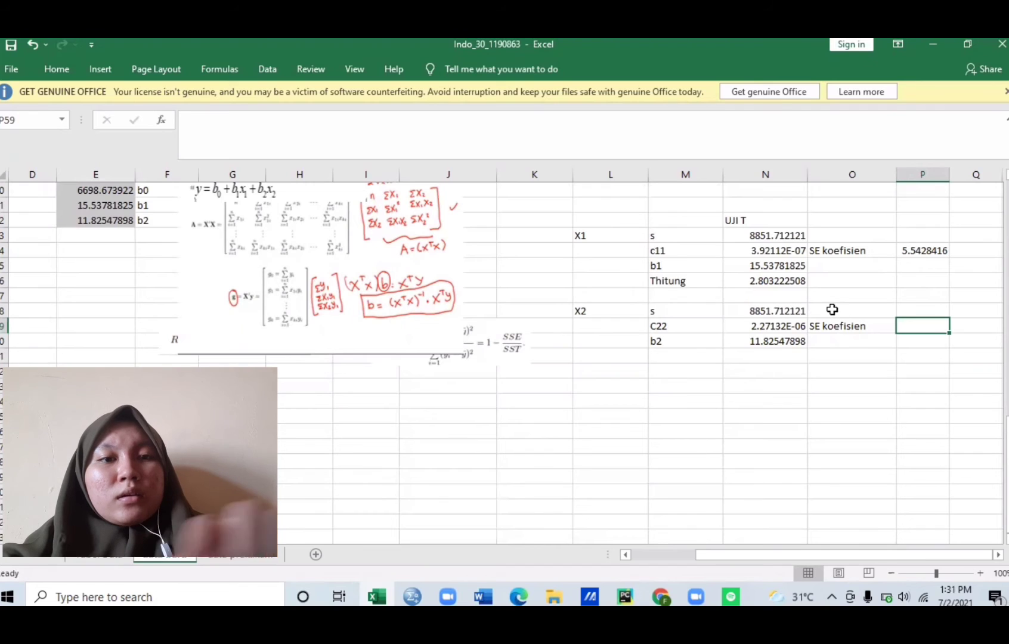
type("=")
left_click(798, 311)
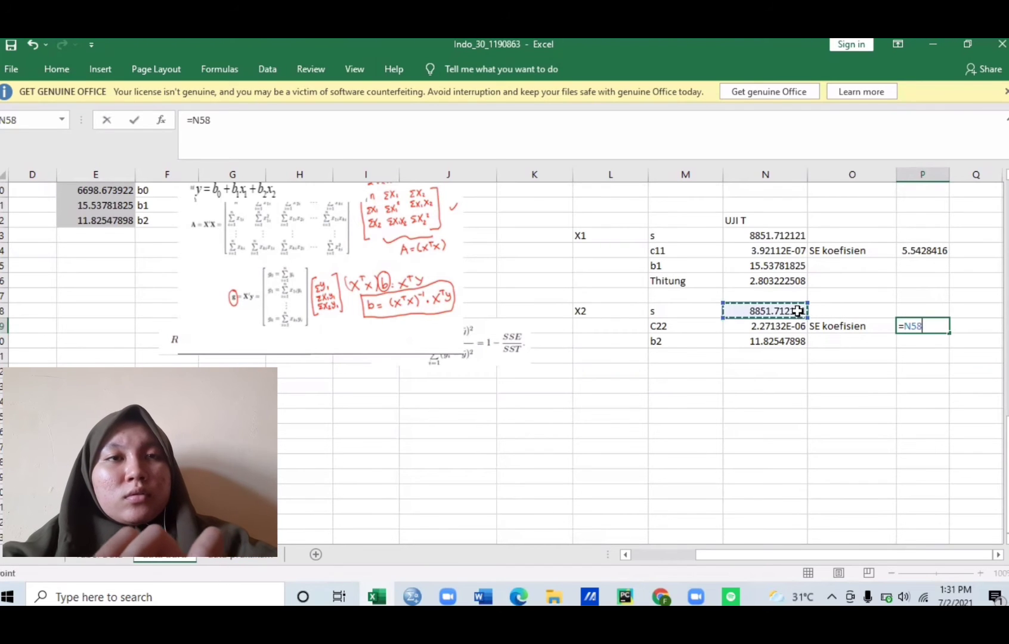
type("*")
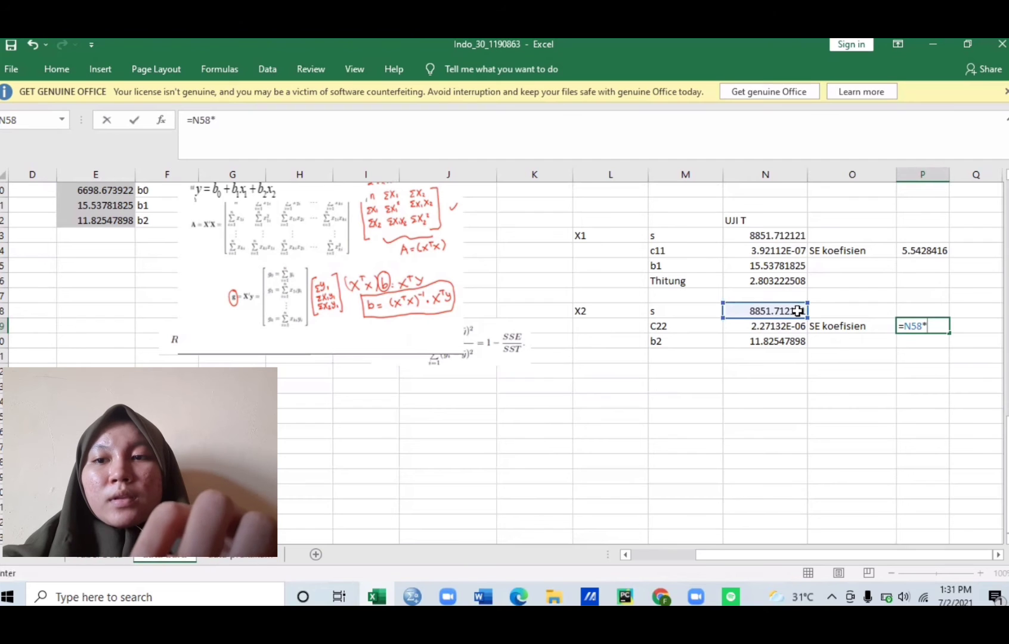
type("SQRT")
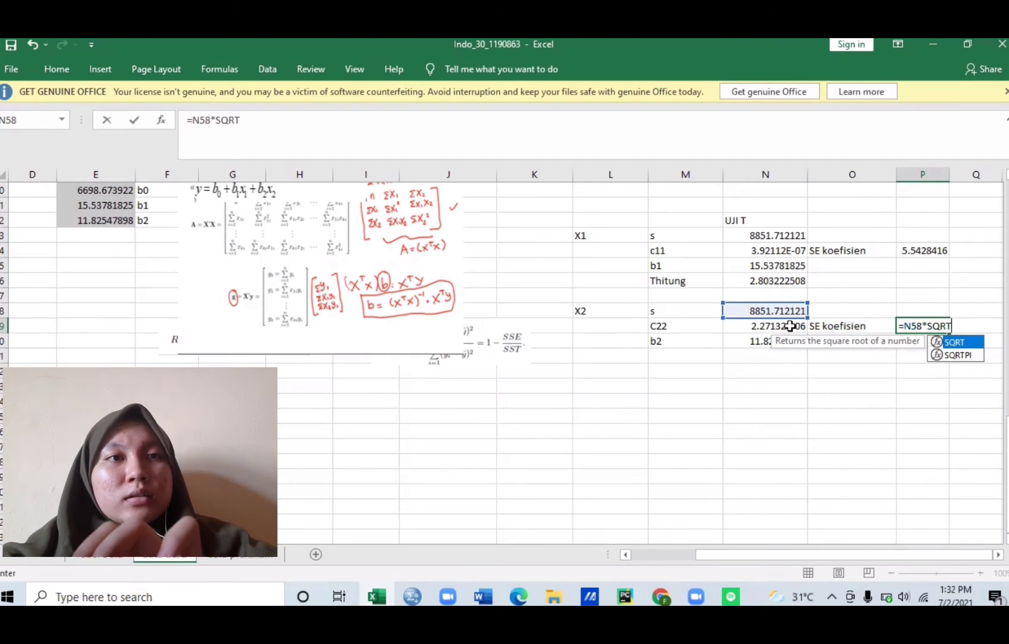
left_click(790, 325)
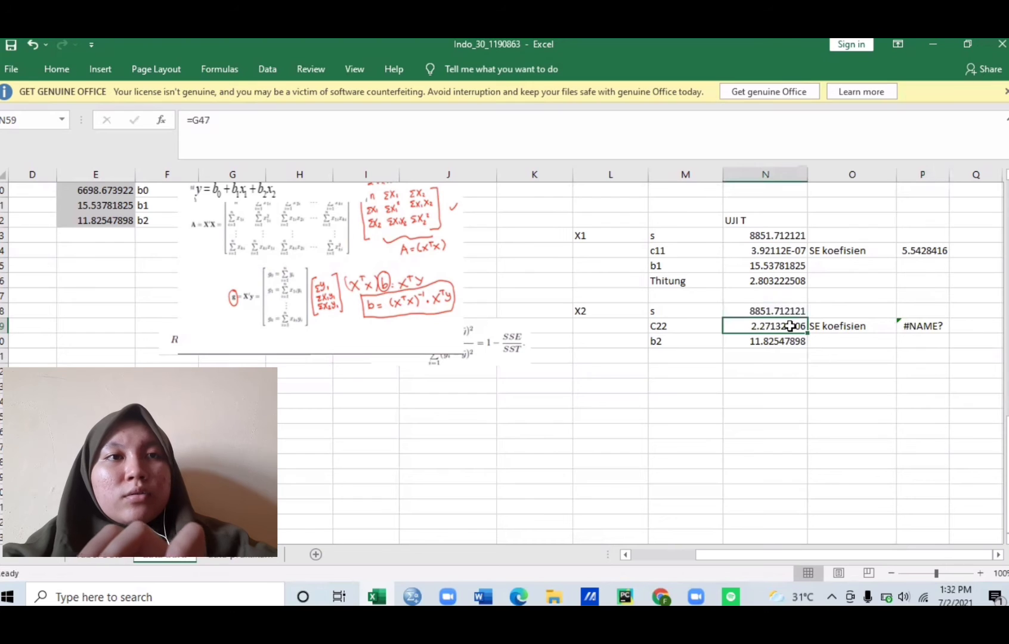
- Correct the X2 standard error formula in P59 to =N58*SQRT(N59)
left_click(914, 325)
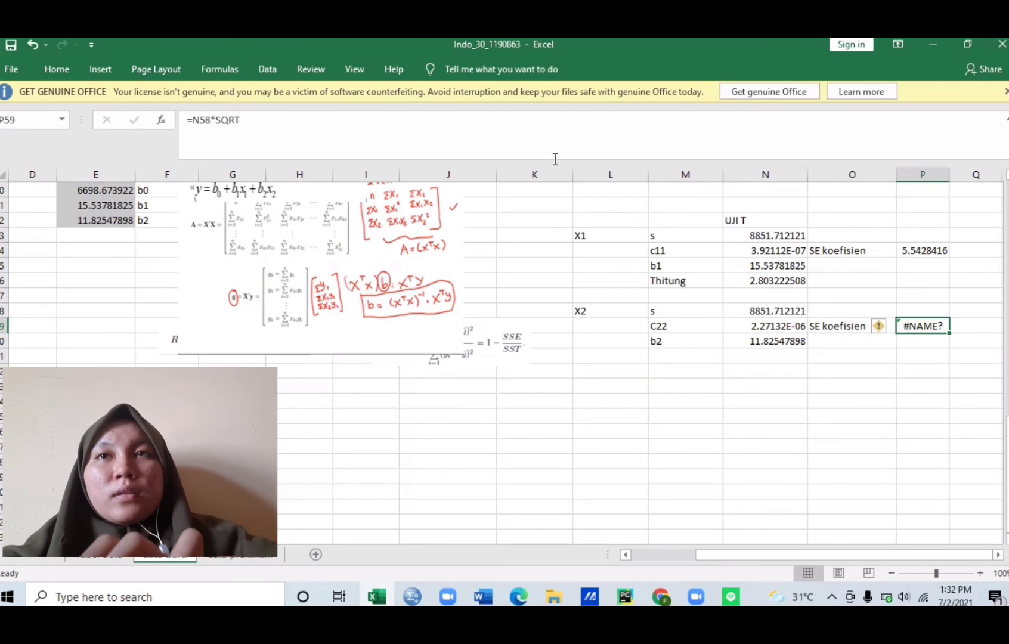
left_click(218, 119)
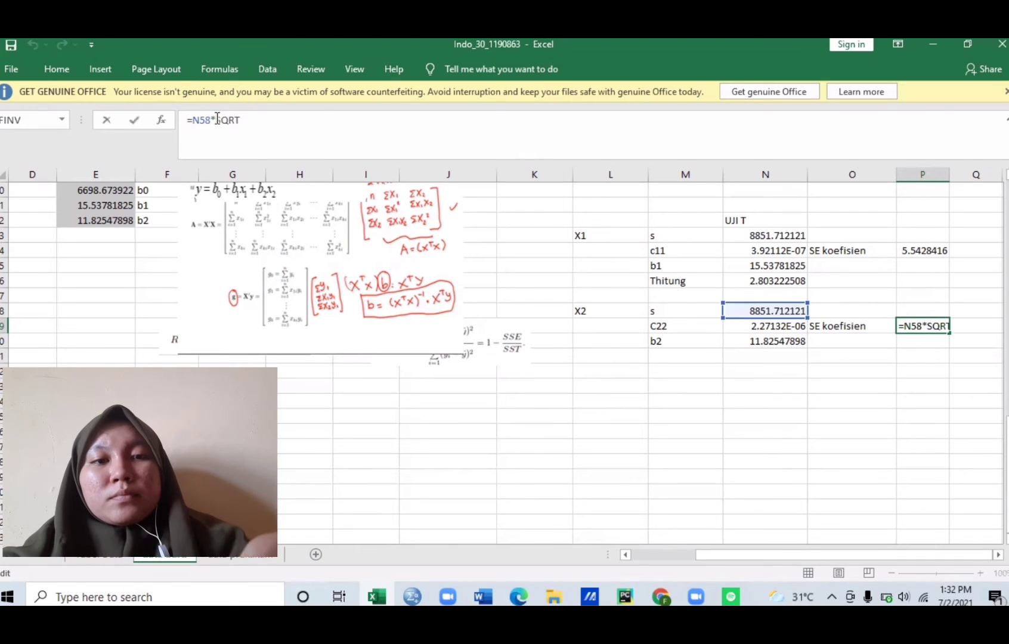
type("(")
key("Right")
key("Right")
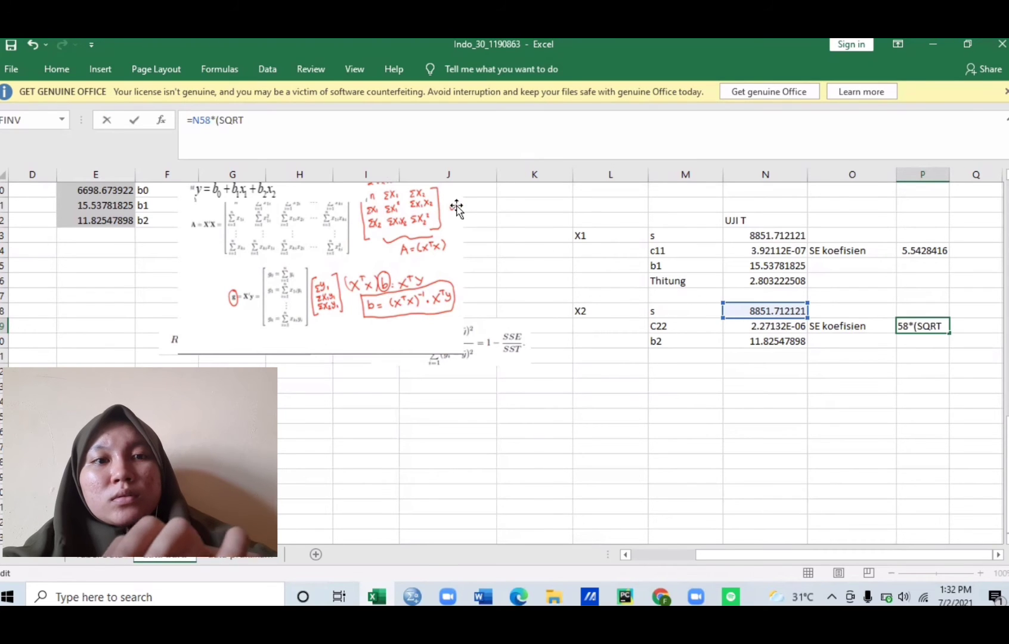
type("(")
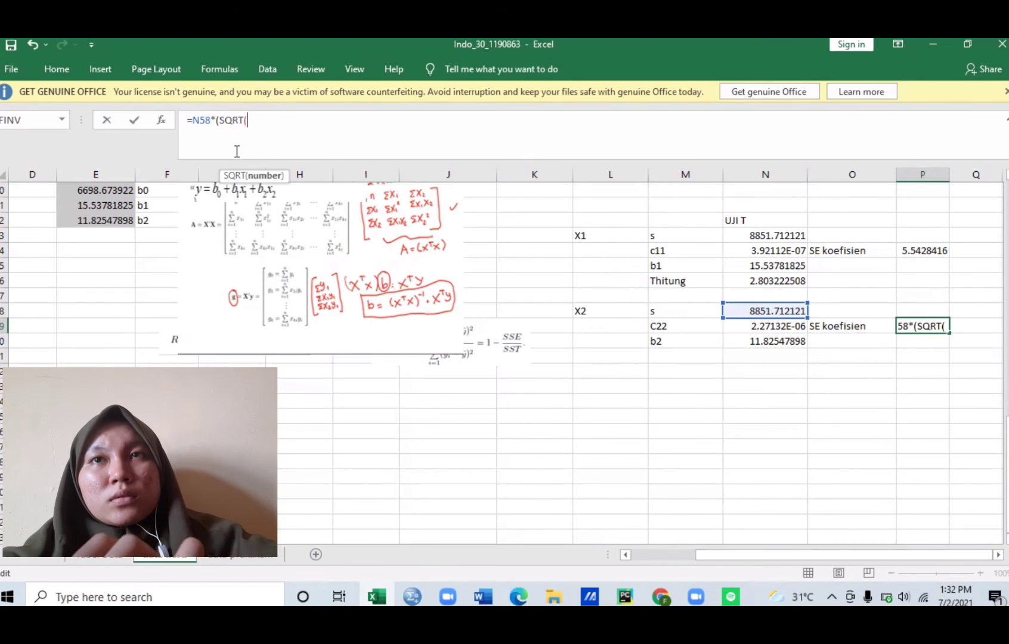
left_click(220, 121)
key("BackSpace")
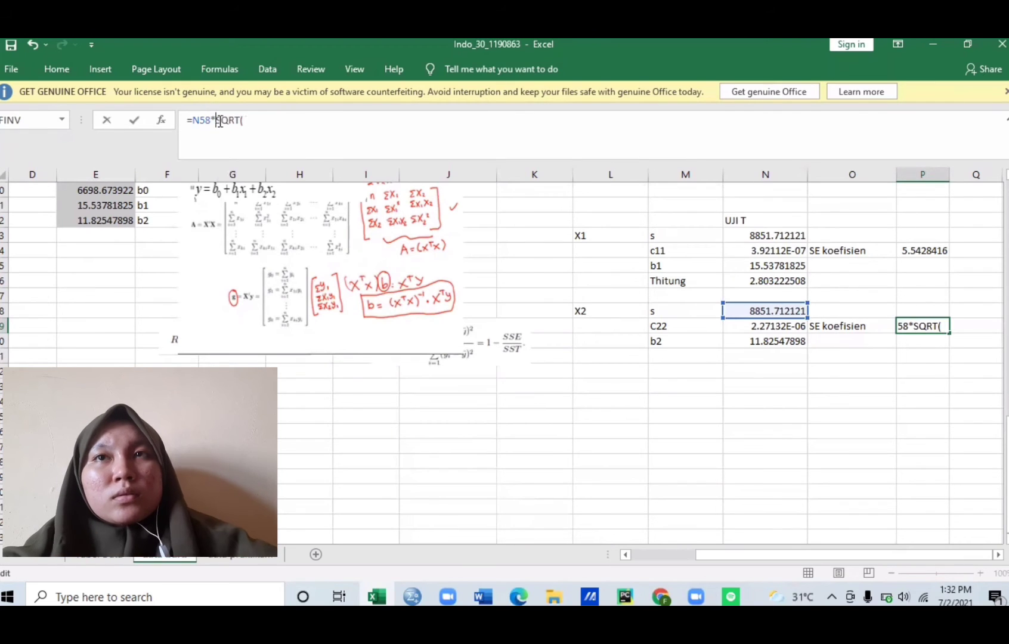
left_click(247, 121)
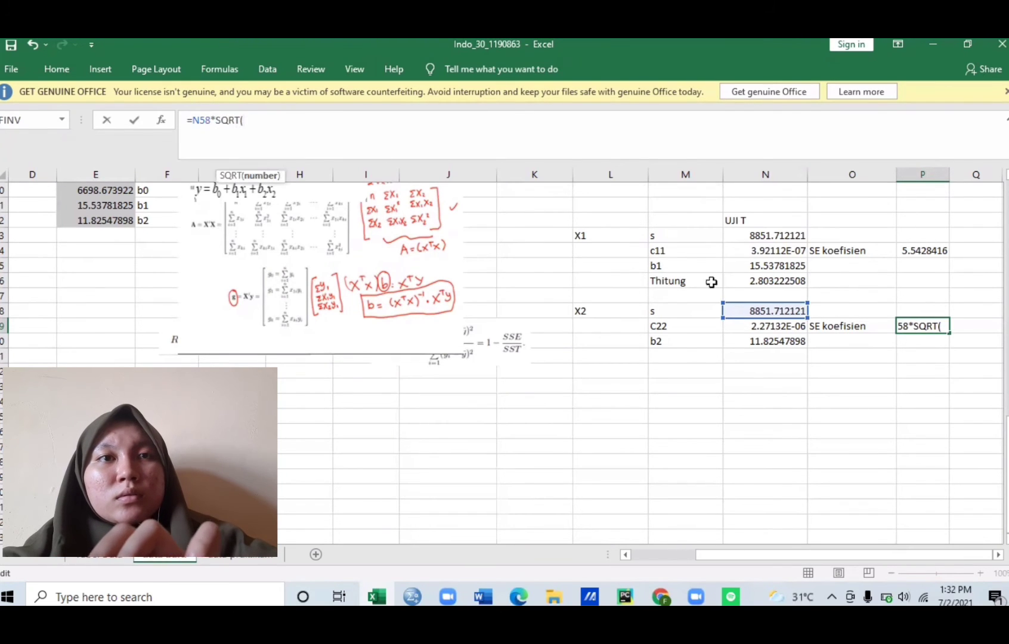
left_click(731, 326)
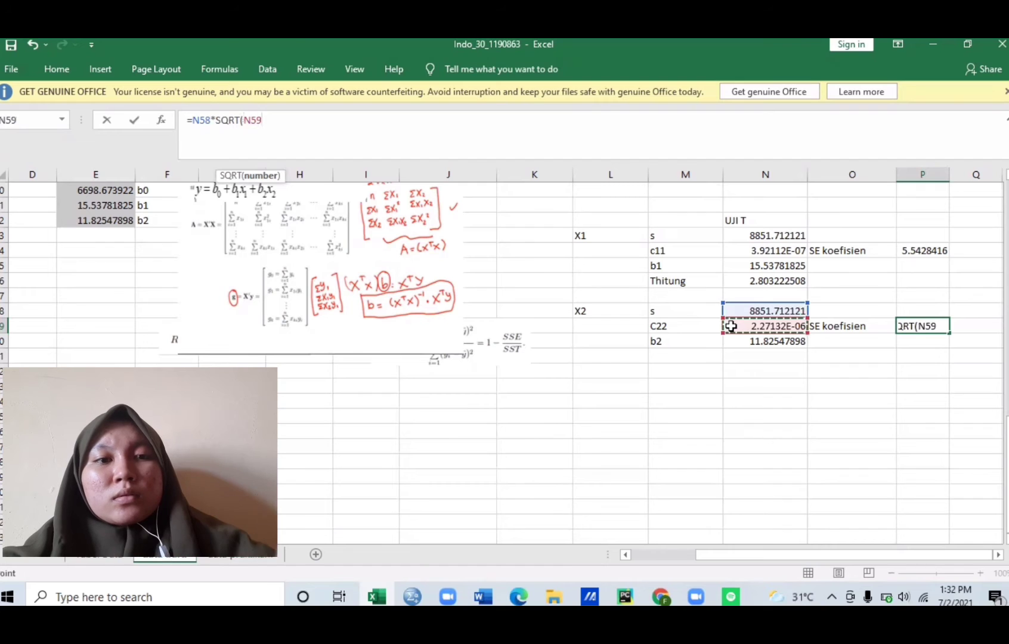
type(")")
key("Return")
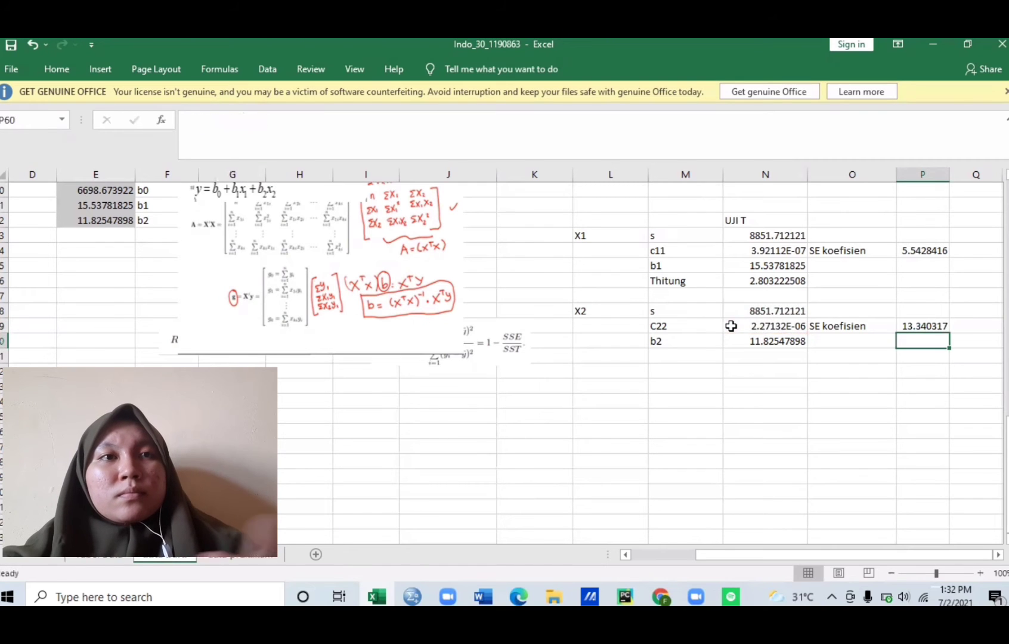
- Label cell M61 Thitung in the X2 block and dismiss the low battery notice
left_click(676, 356)
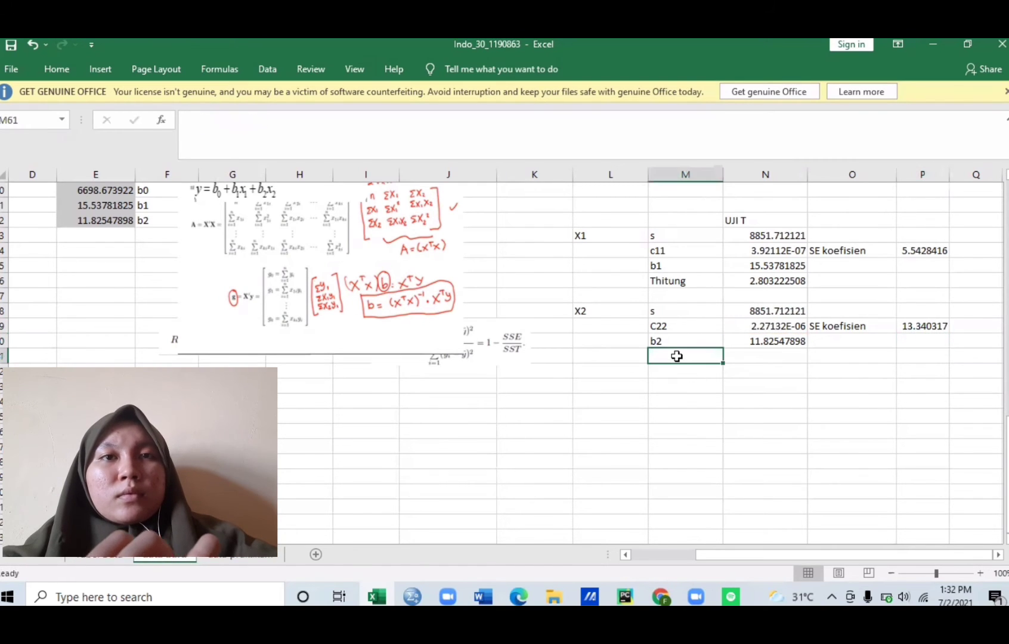
type("THitu")
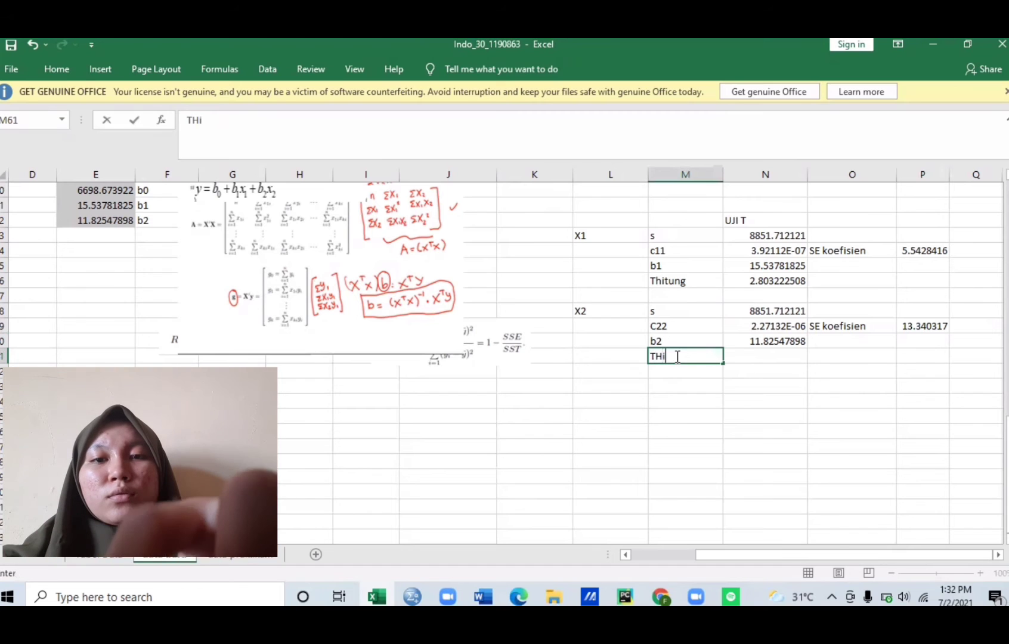
type("ng")
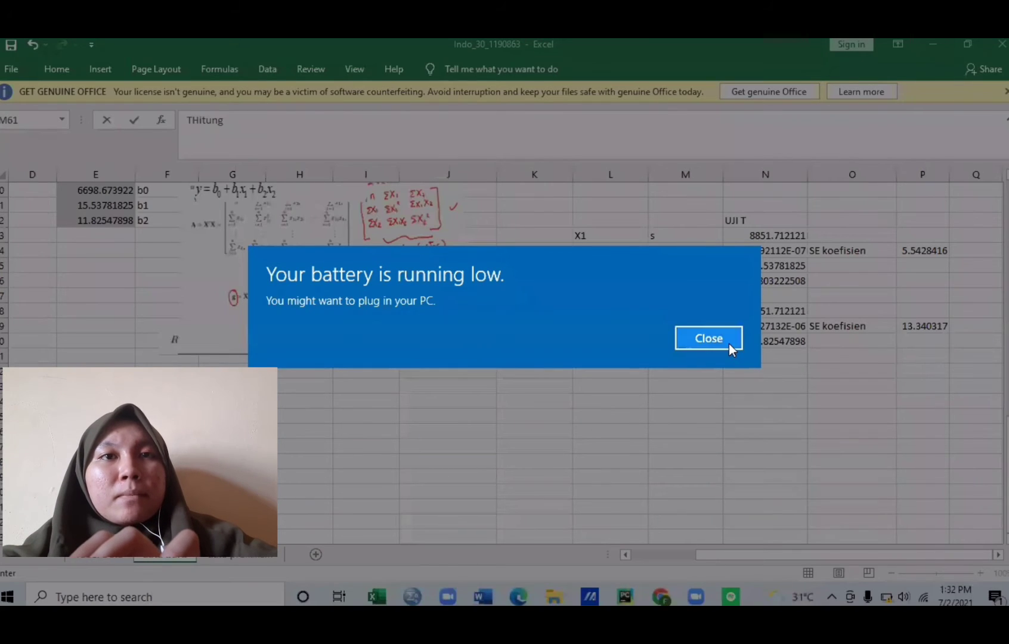
left_click(728, 344)
- Compute the X2 Thitung in N61 as =N60/P59, dividing b2 by its standard error
left_click(758, 354)
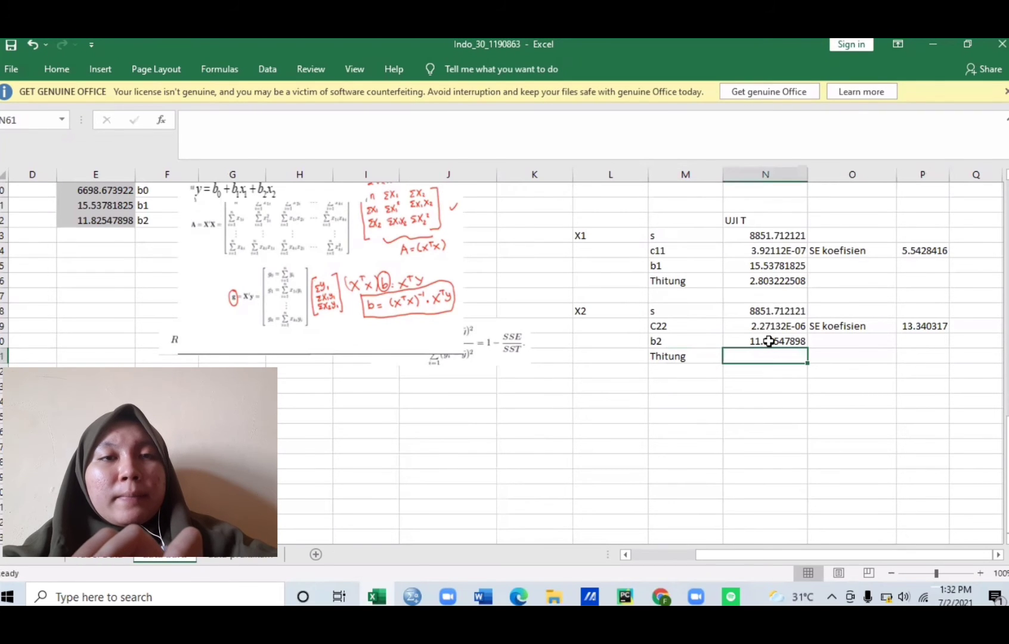
type("=")
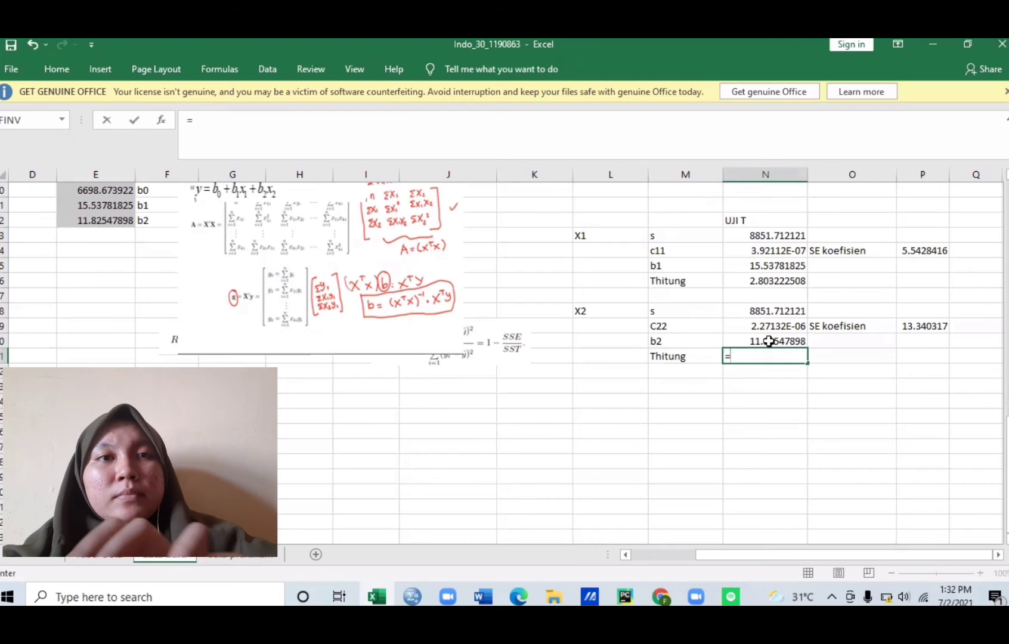
left_click(769, 341)
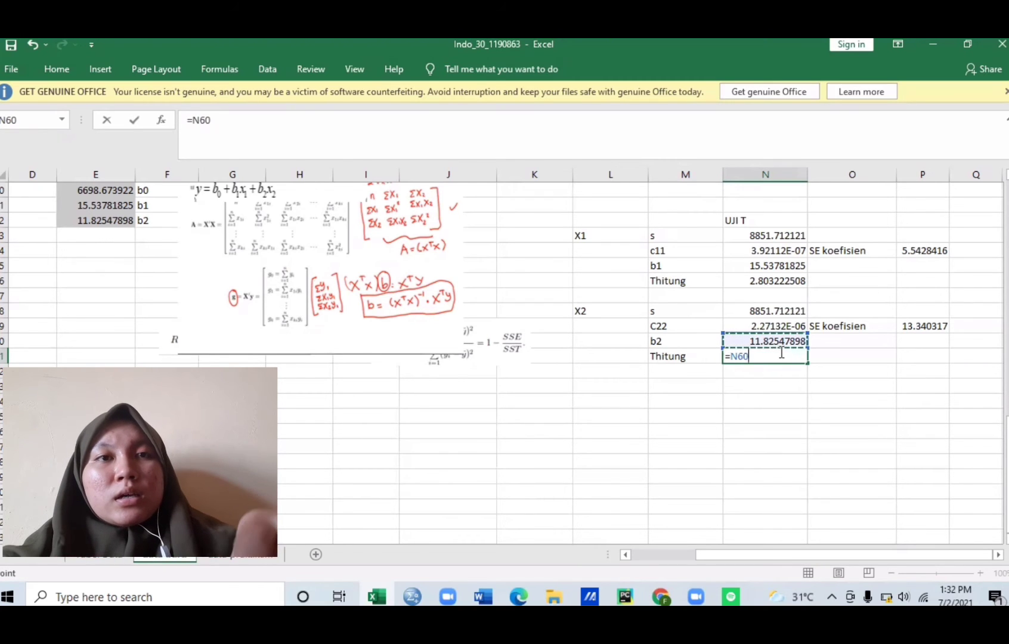
type("/")
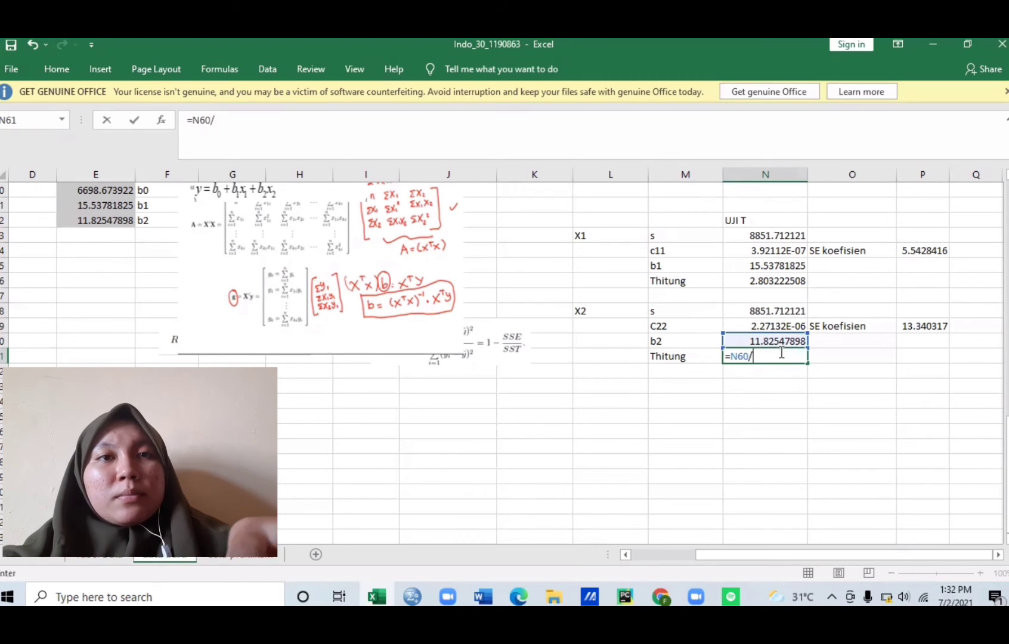
left_click(917, 326)
key("Return")
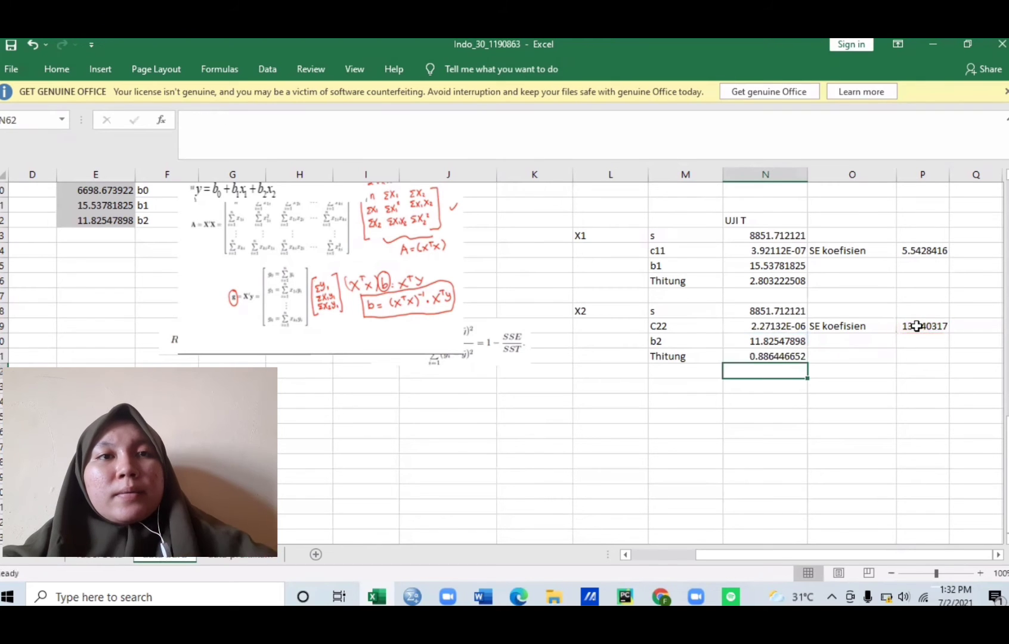
- Start the constant's t-test block by labelling L63 Konstanta and M63 s, with N63 set to =N58
left_click(615, 383)
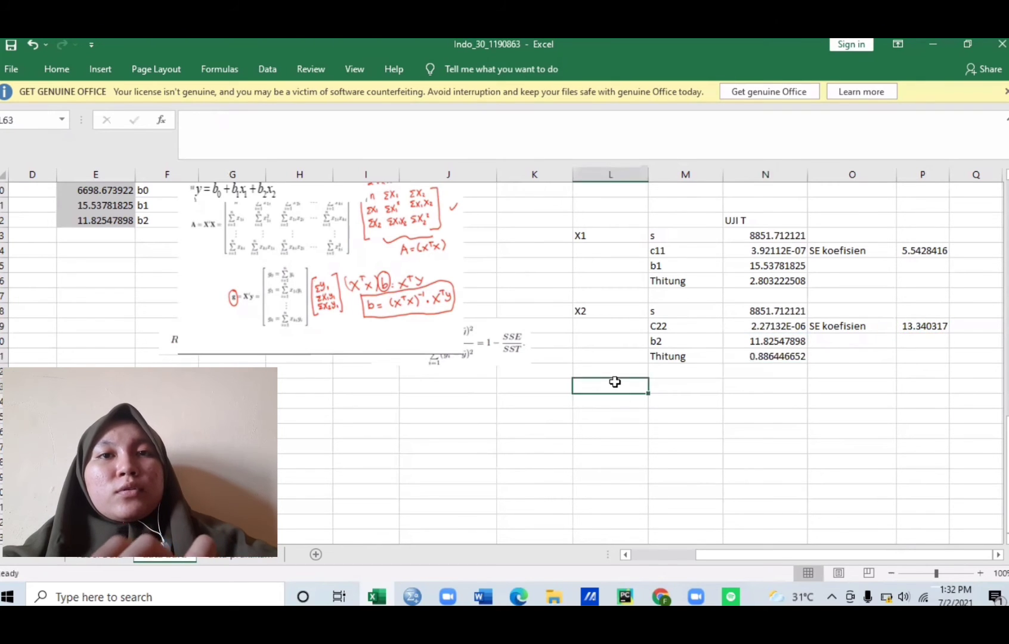
type("Ko")
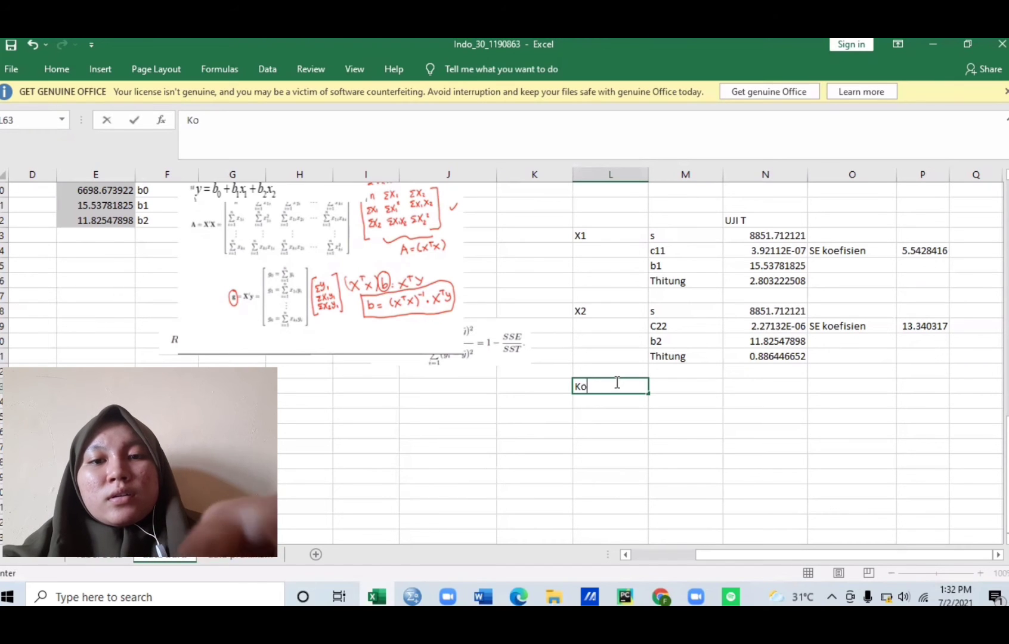
type("ntanta")
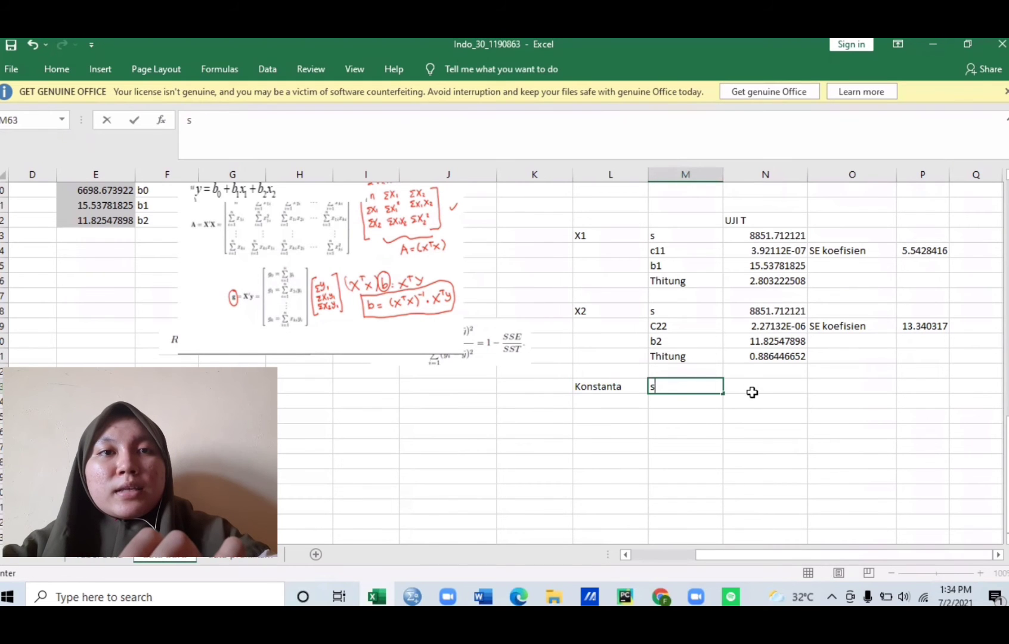
left_click(753, 389)
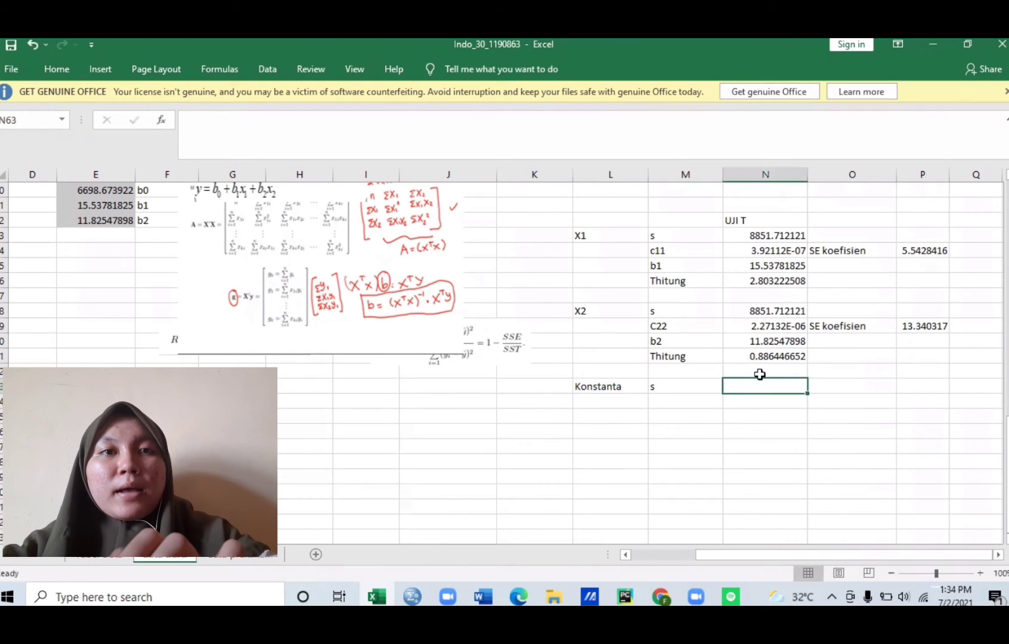
type("=")
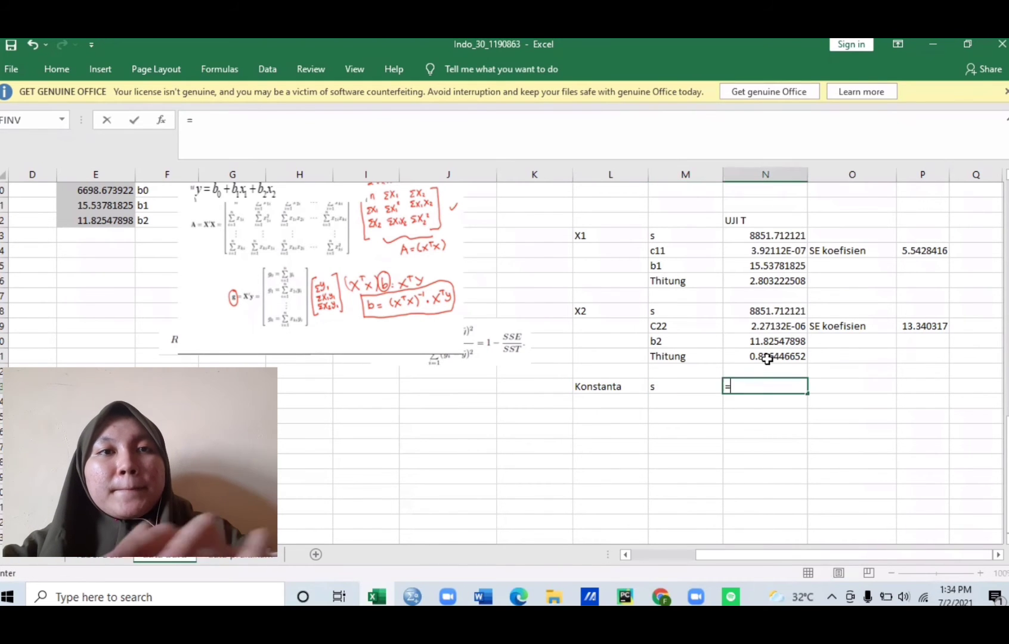
left_click(769, 310)
key("Return")
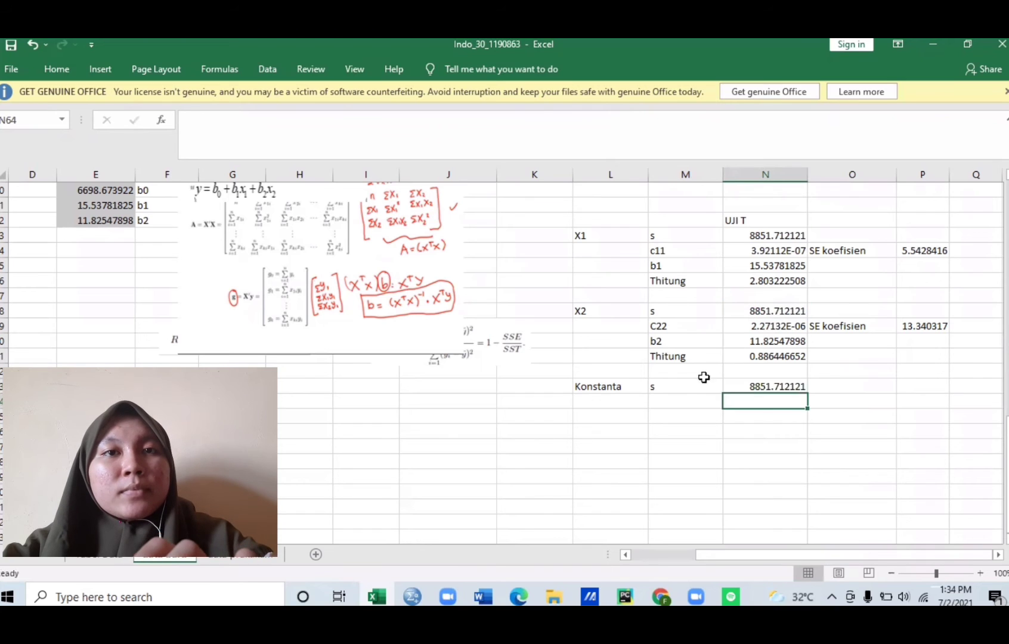
- Label cell M64 C00 and cell M65 b0 in the Konstanta block
left_click(682, 402)
type("c")
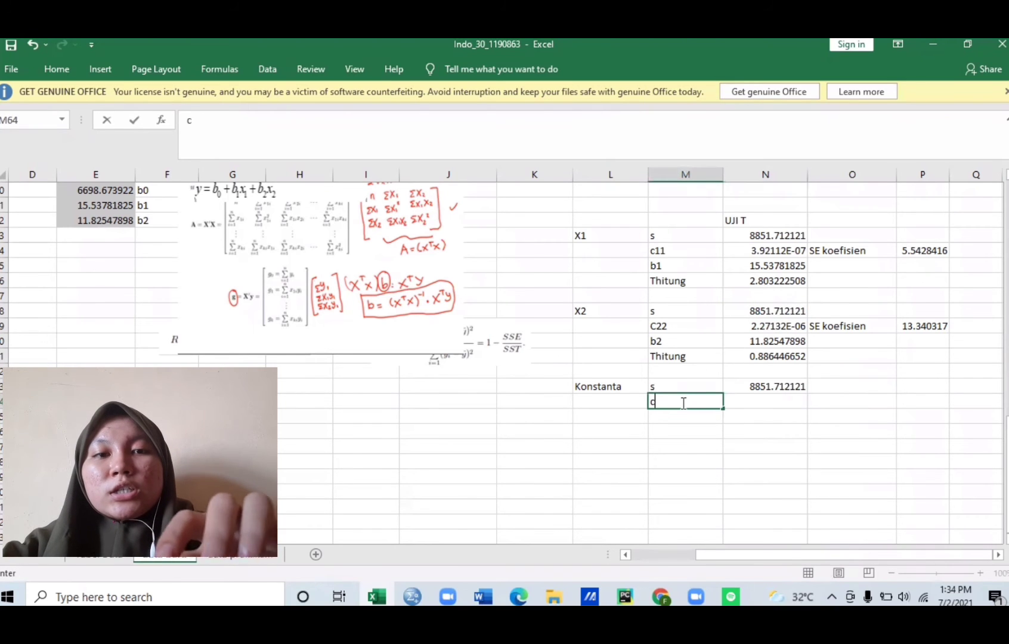
type("00")
key("Return")
key("Return")
key("Return")
key("Return")
key("Return")
key("Return")
key("Return")
key("Return")
key("Return")
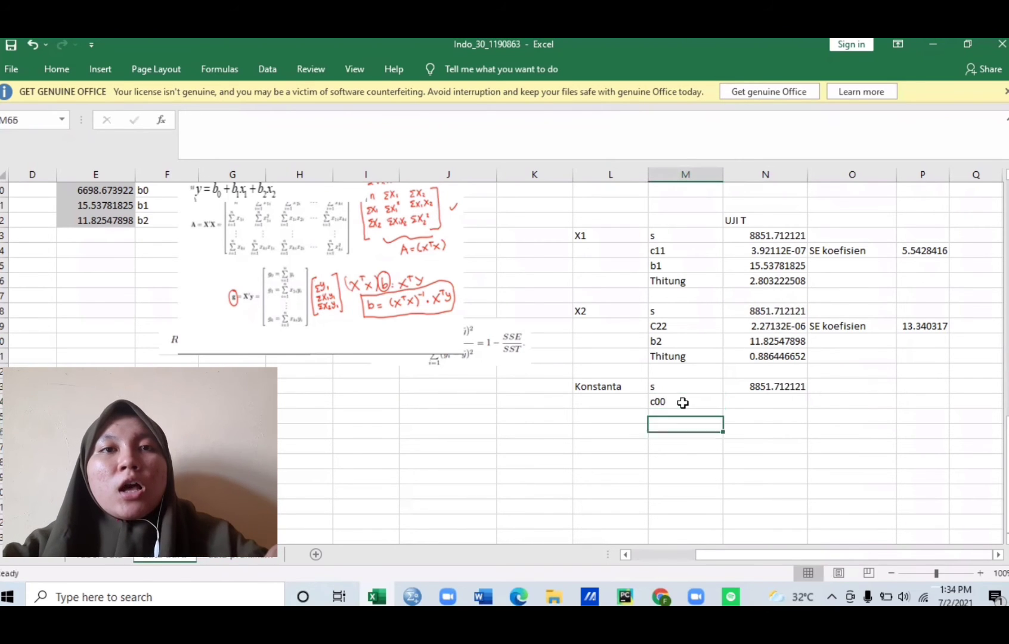
key("Return")
key("Return")
key("Return")
key("Return")
key("Return")
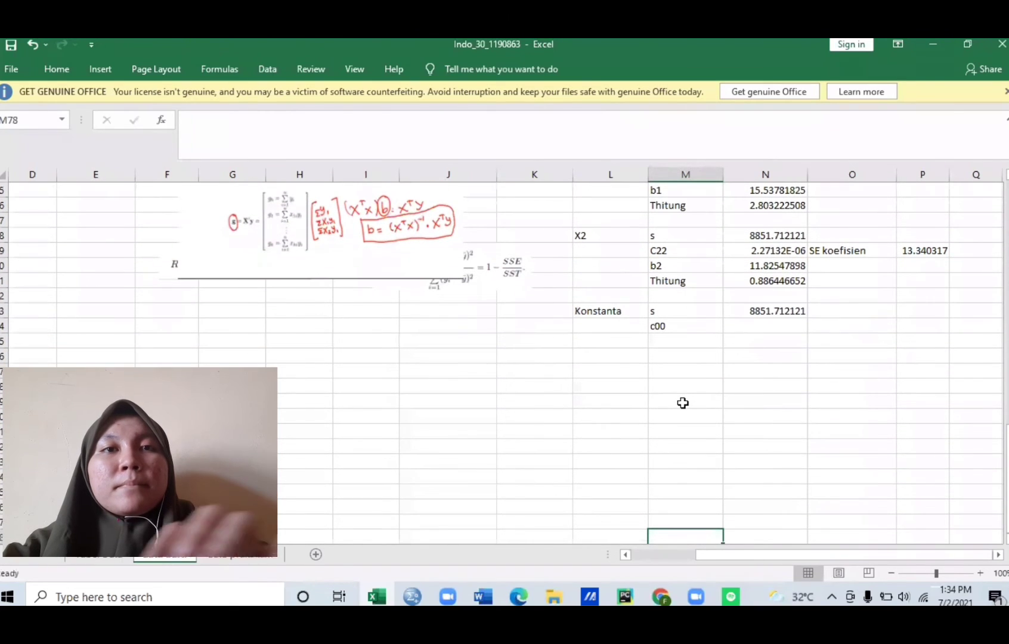
left_click(683, 342)
type("b")
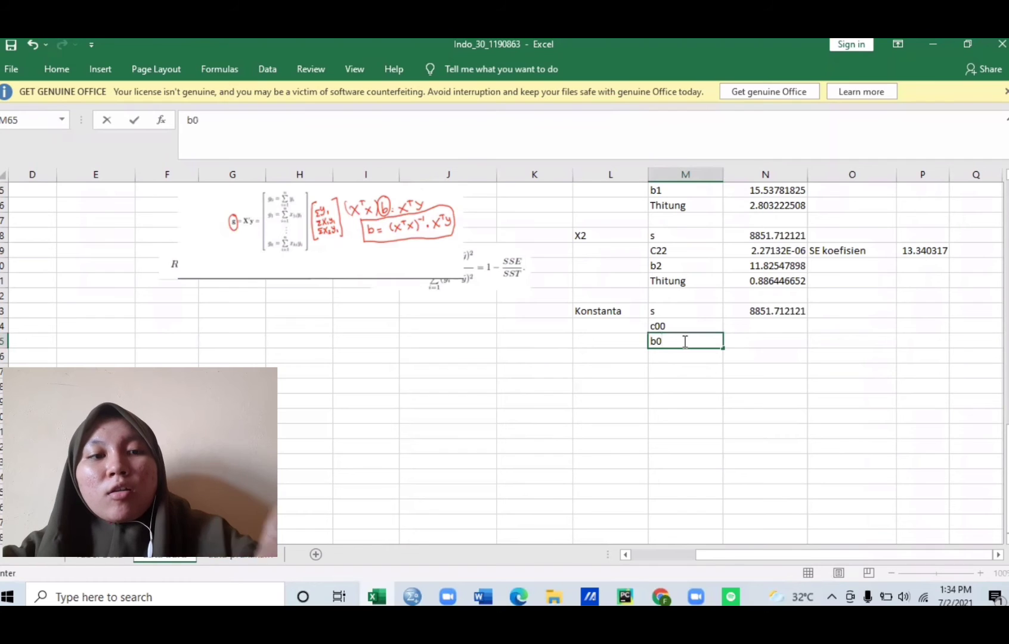
type("0")
key("Up")
type("C00")
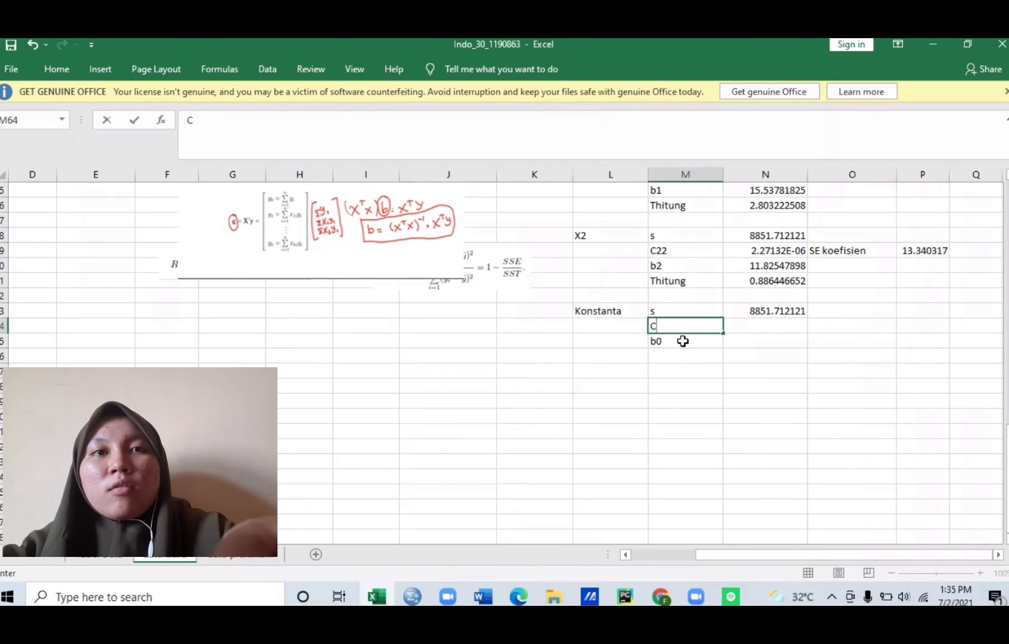
- Set the C00 value in N64 to =E45, taken from the inverse X'X matrix
left_click(769, 328)
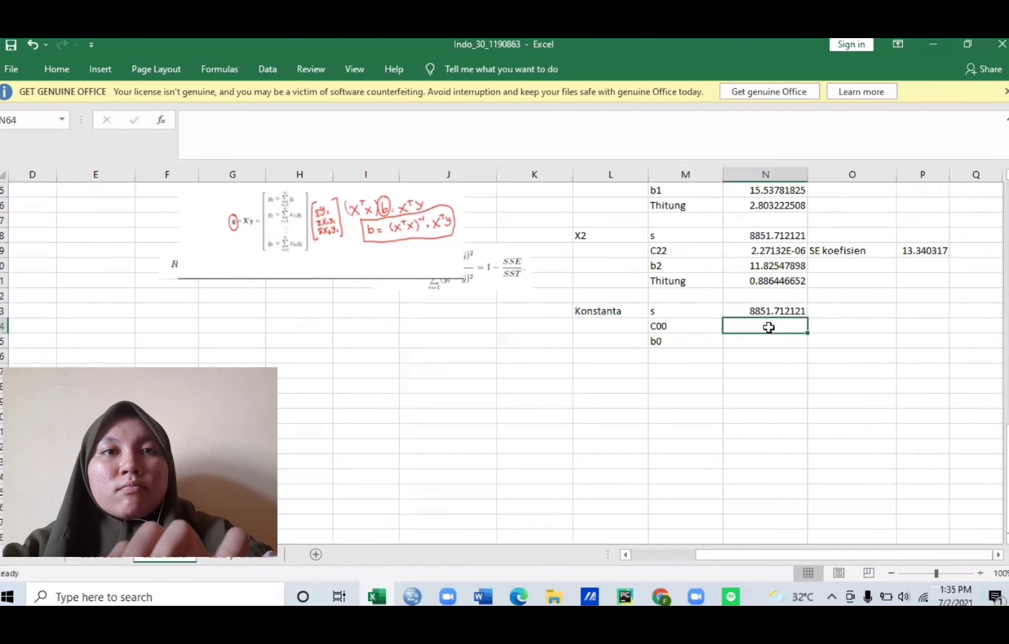
type("=")
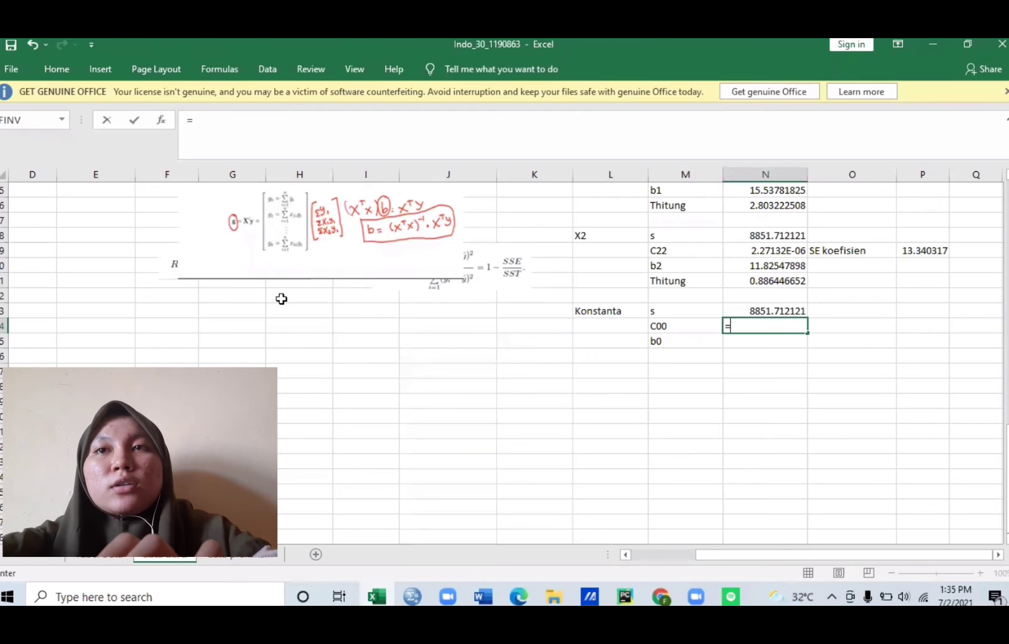
left_click(138, 235)
key("Up")
key("Up")
key("Up")
key("Up")
key("Up")
key("Up")
key("Up")
key("Up")
key("Up")
key("Up")
key("Up")
key("Up")
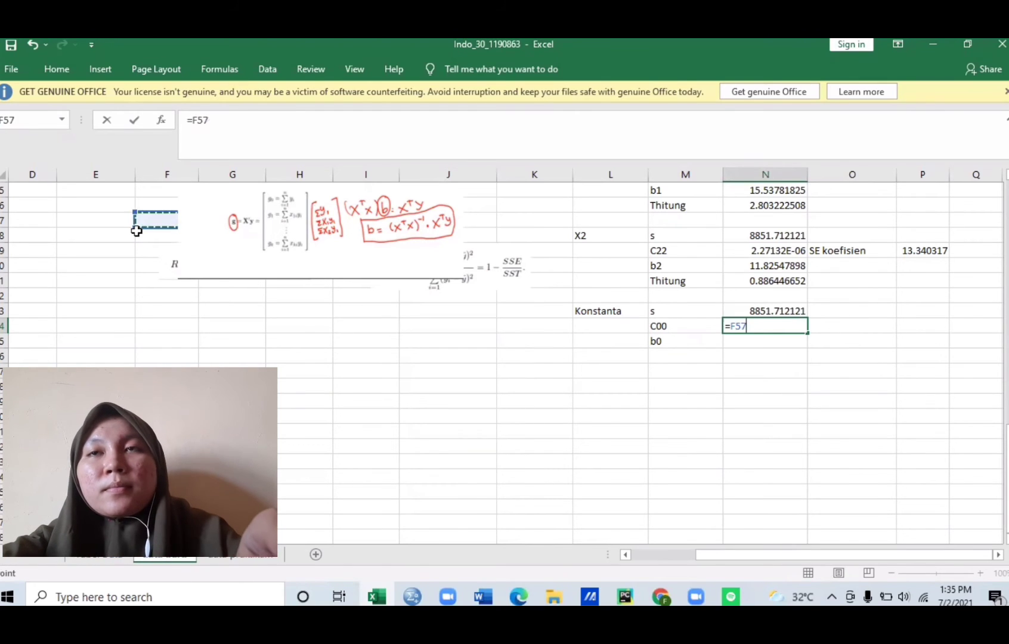
key("Up")
key("Up")
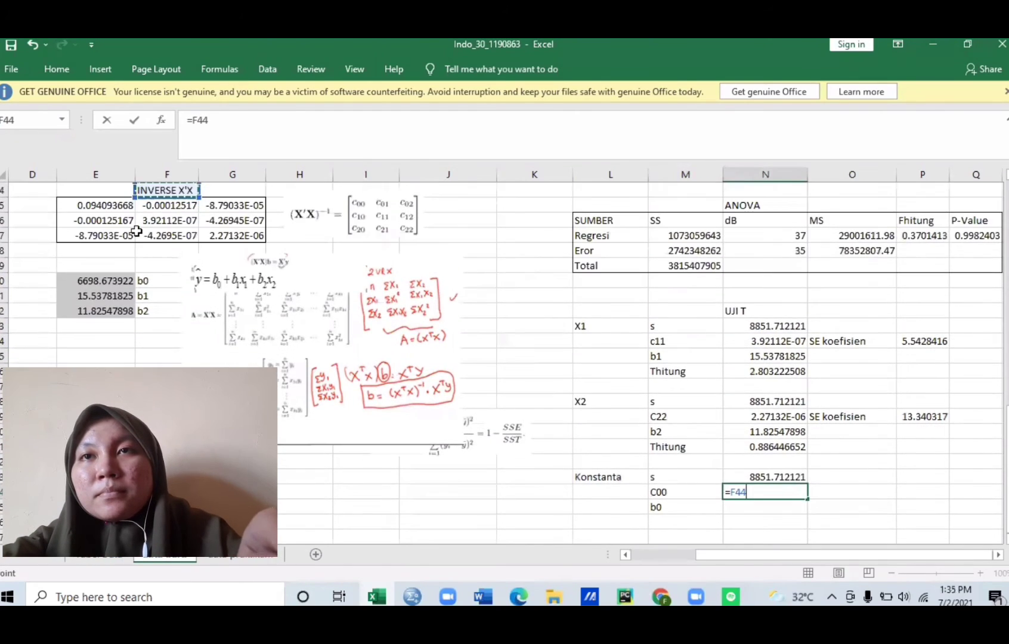
key("Down")
key("Down")
key("Left")
key("Up")
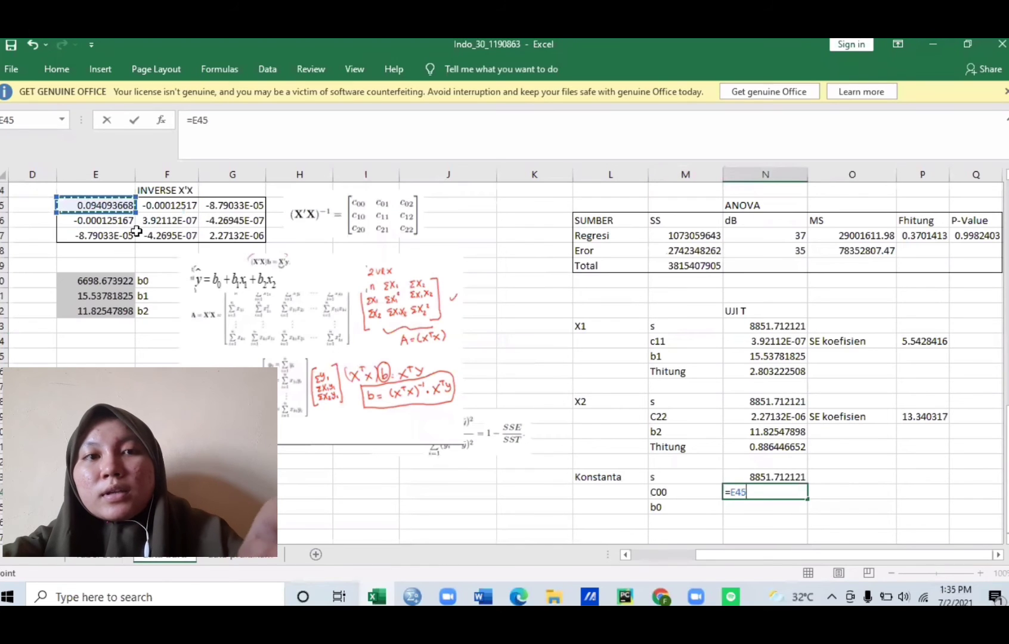
key("Return")
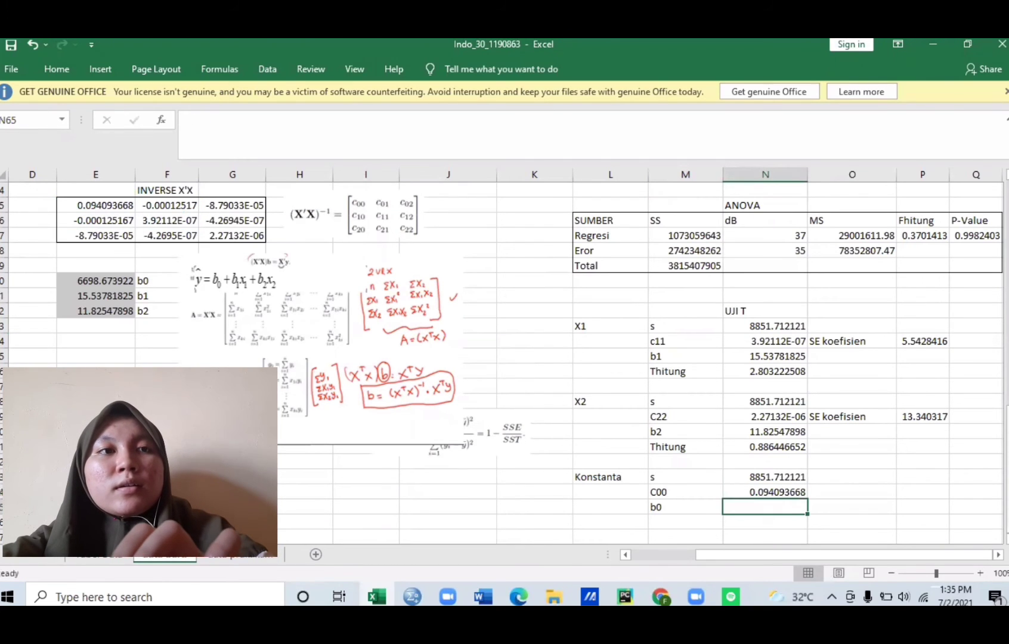
- Fill N65 with the b0 coefficient by referencing cell E50
left_click_drag(1006, 435, 1007, 411)
left_click(1007, 432)
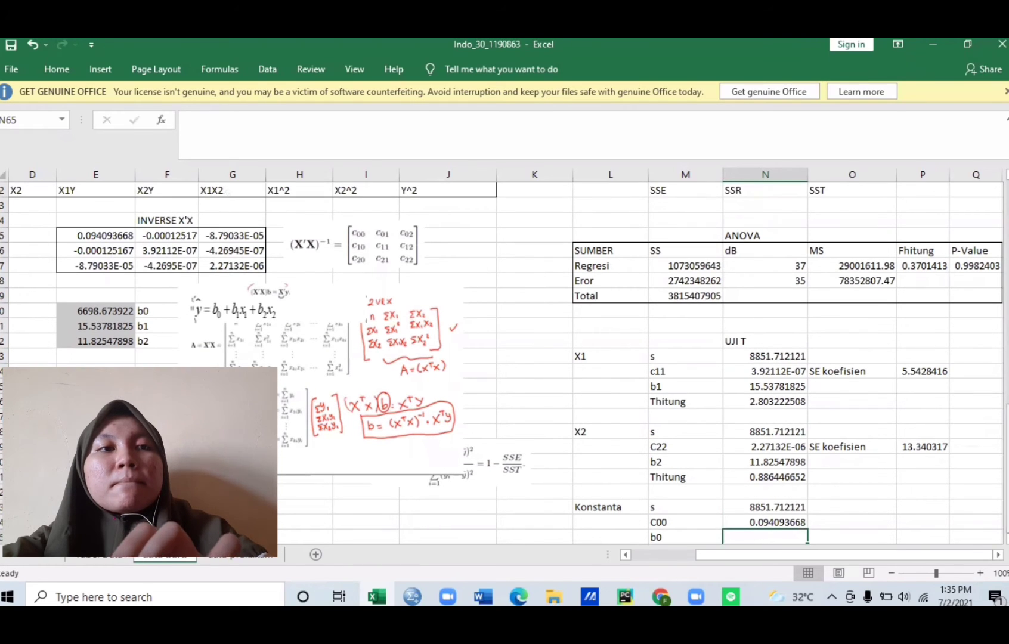
left_click(604, 506)
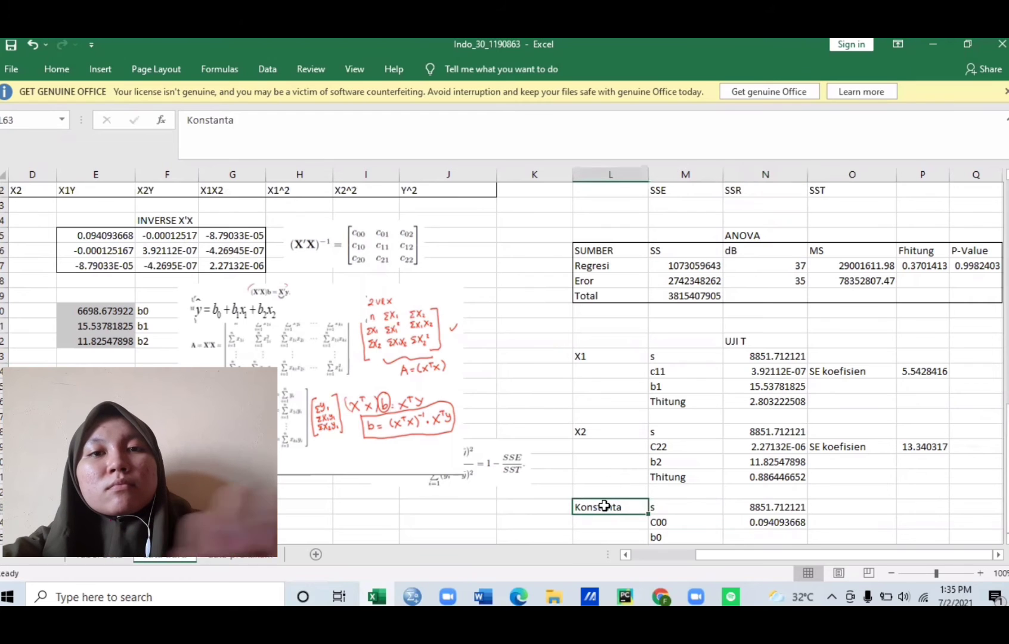
key("Down")
key("Down")
key("Down")
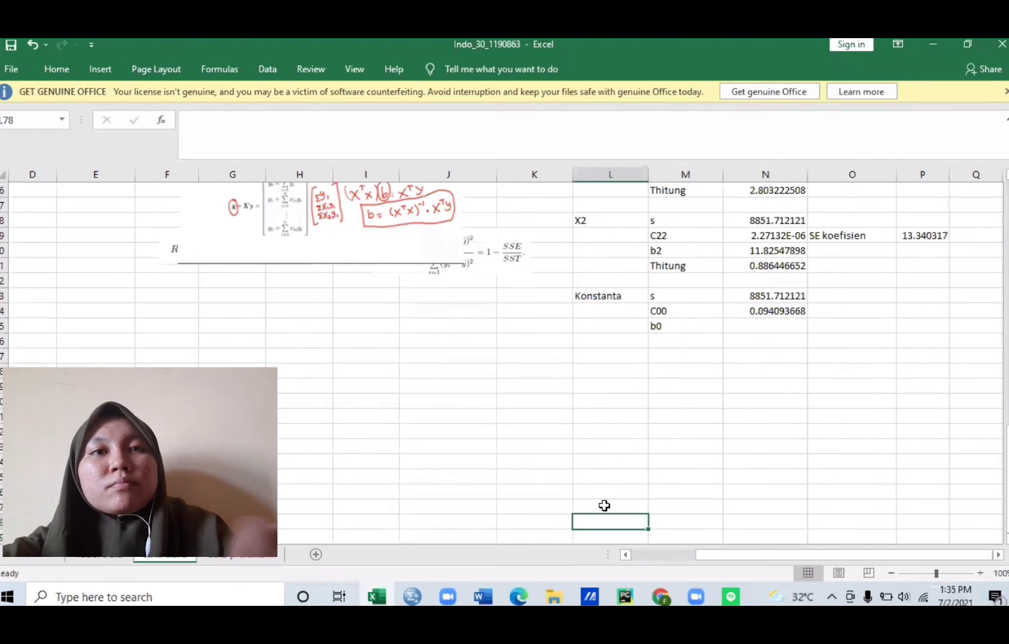
left_click(792, 338)
left_click(792, 322)
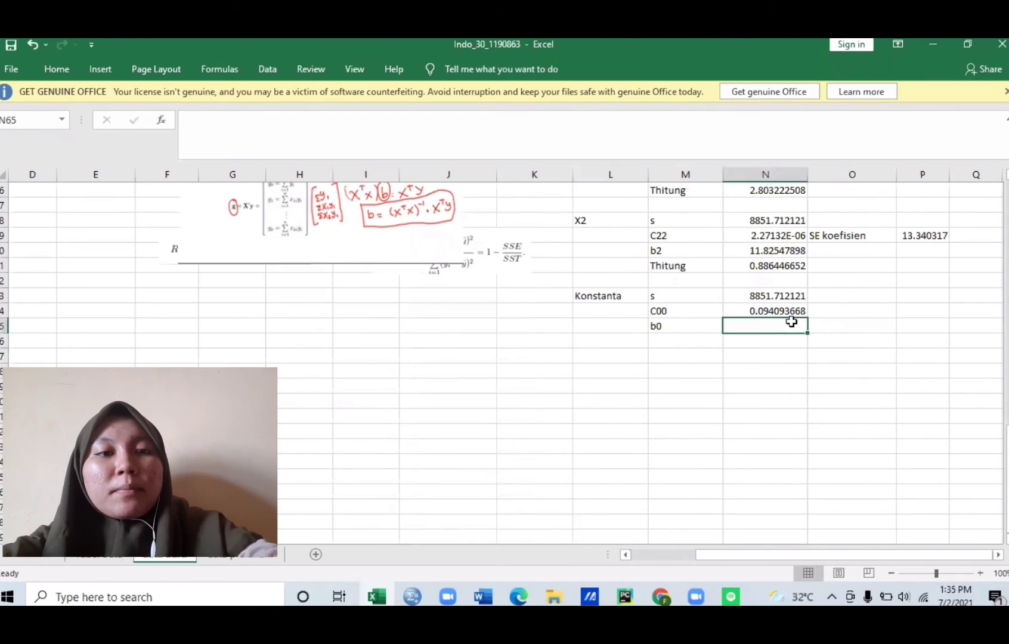
type("=")
left_click(132, 190)
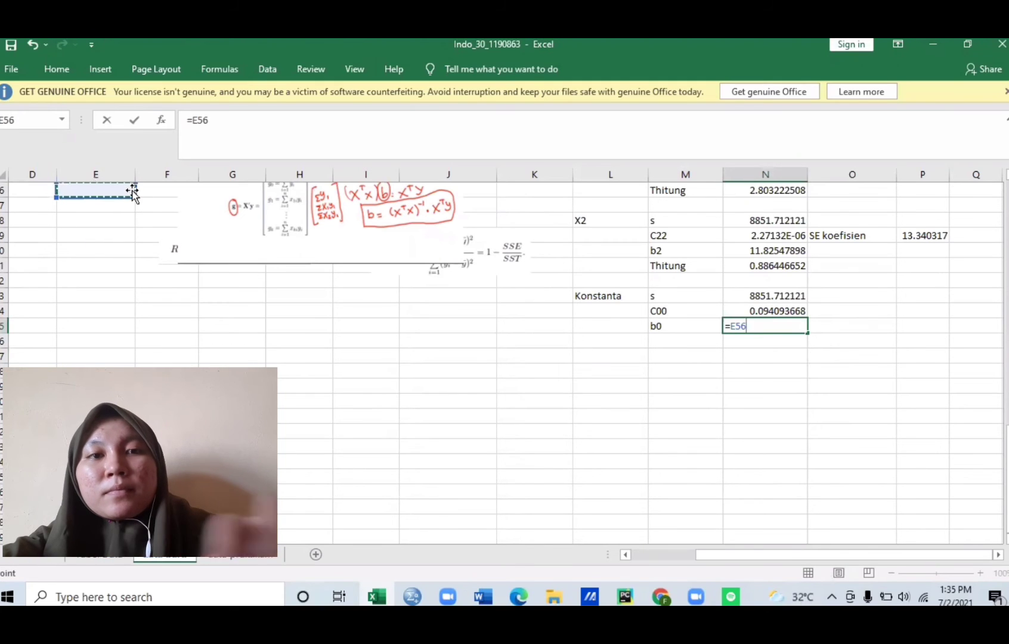
key("Up")
key("Up")
key("Up")
key("Up")
key("Up")
key("Up")
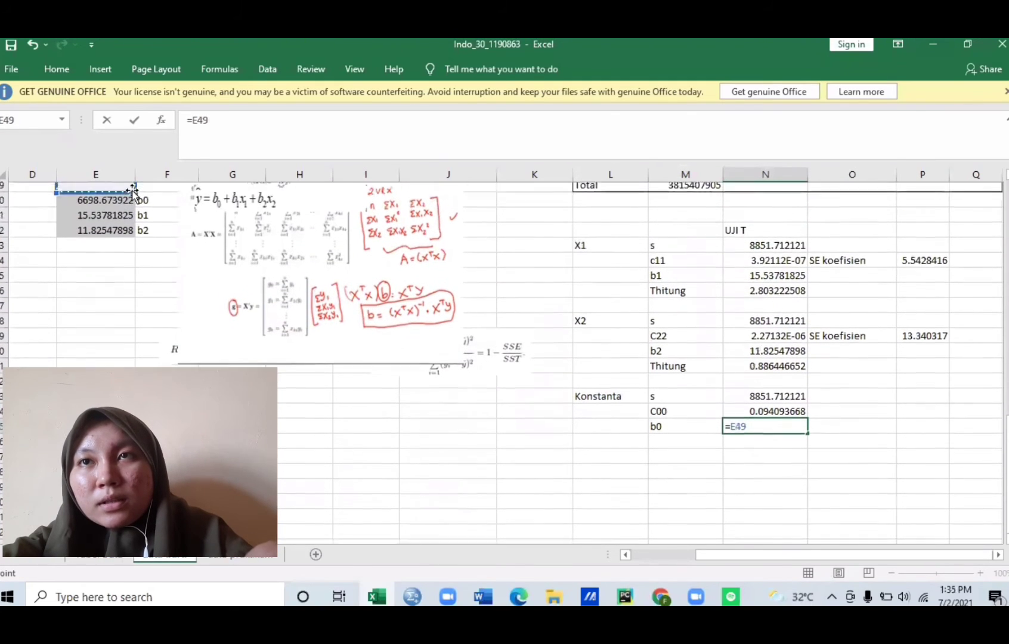
key("Return")
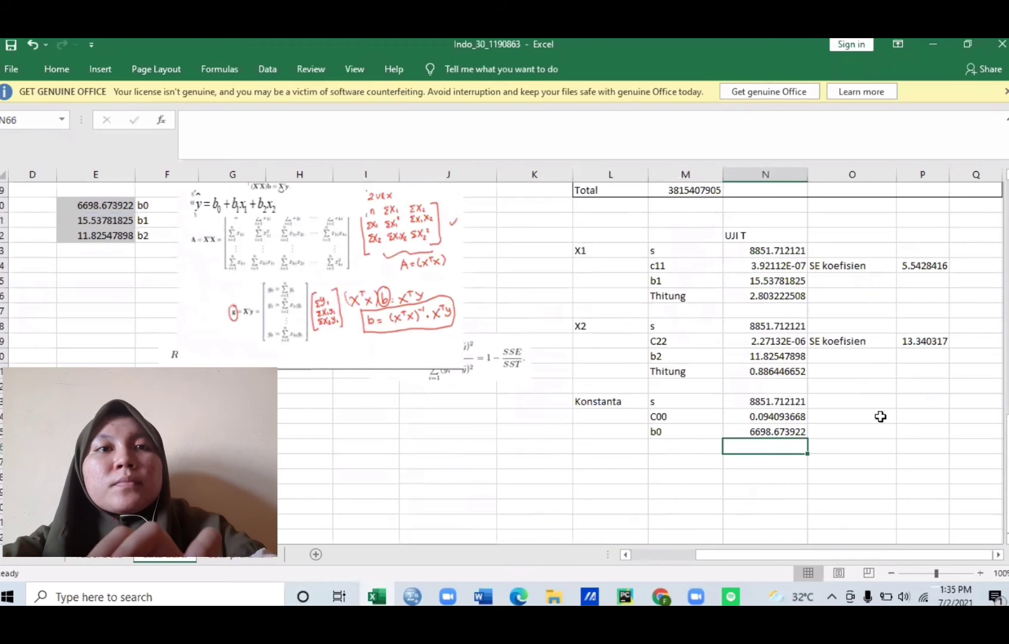
- Label cell O64 SE Koefisien in the Konstanta block
left_click(823, 427)
key("Down")
key("Down")
key("Down")
key("Down")
key("Down")
key("Down")
key("Down")
key("Down")
key("Down")
key("Down")
key("Down")
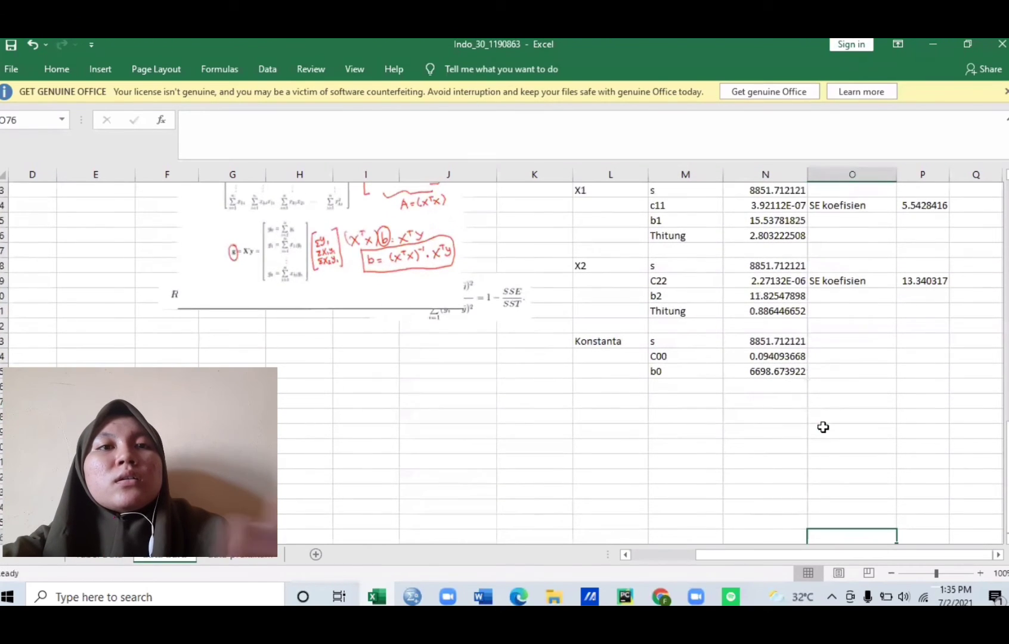
left_click(840, 355)
type("SE K")
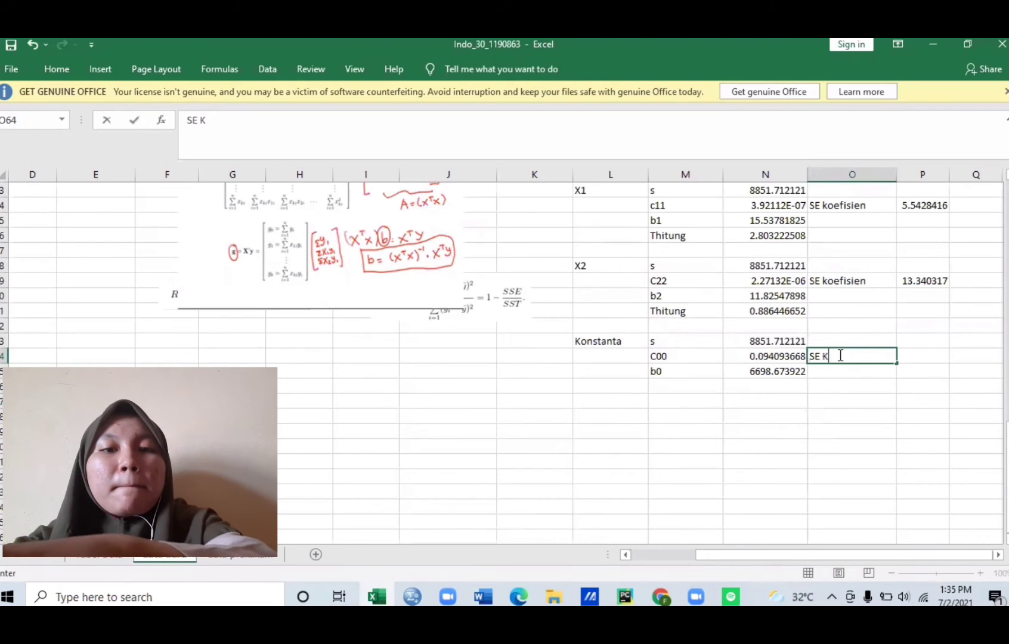
type("oefi")
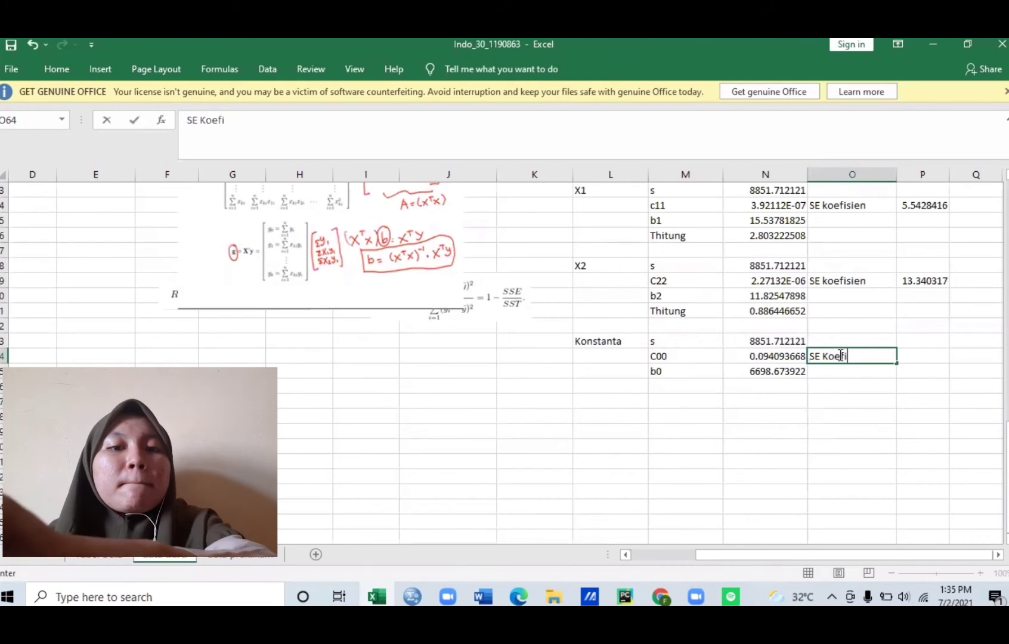
type("sien")
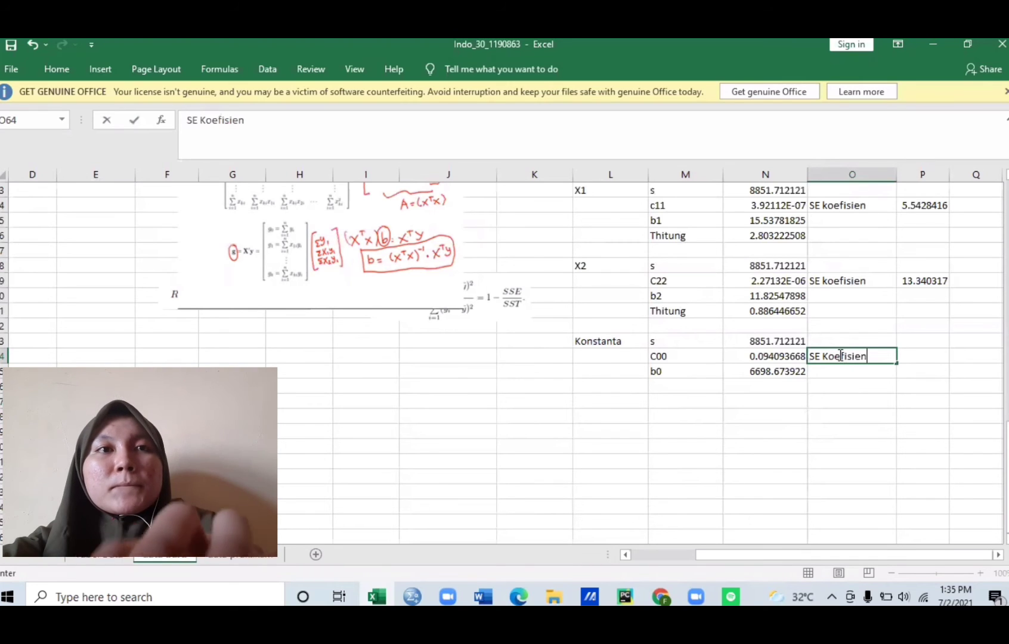
key("Tab")
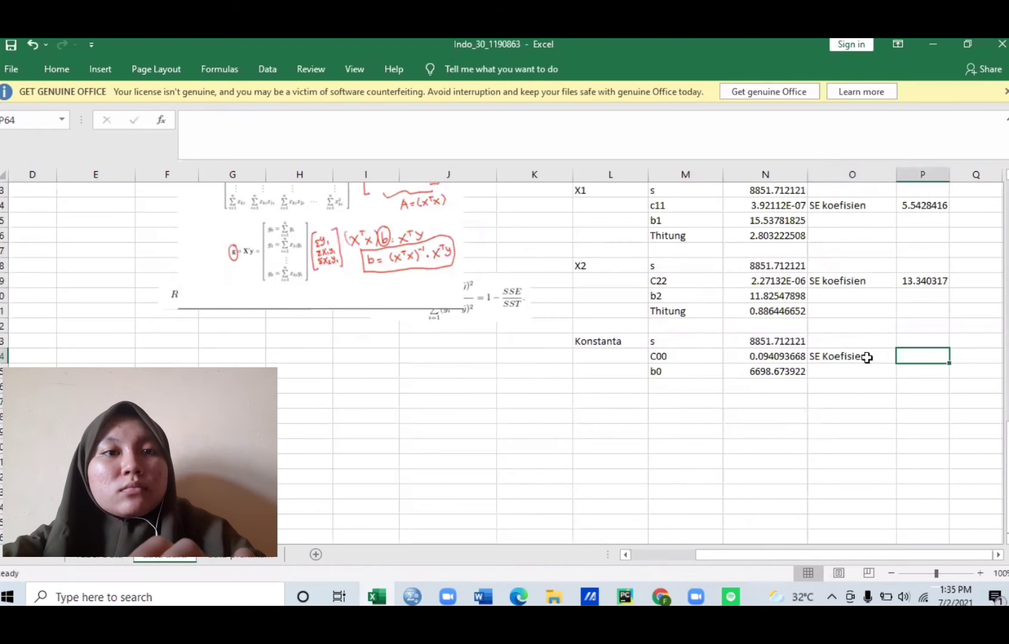
- Compute the constant's standard error in P64 as =N64*SQRT(N65)
type("=")
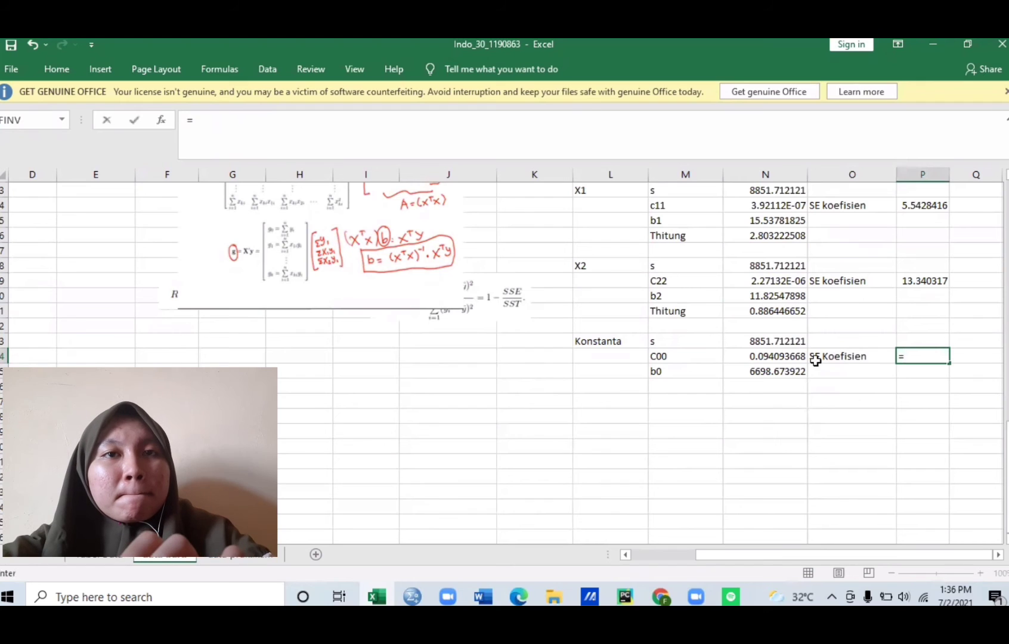
left_click(787, 356)
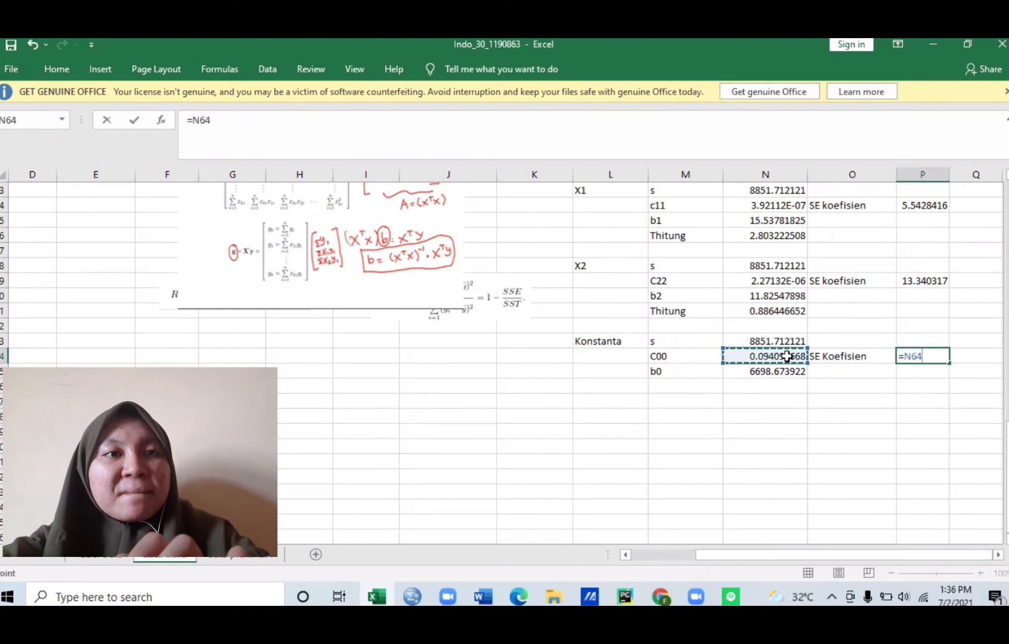
type("*")
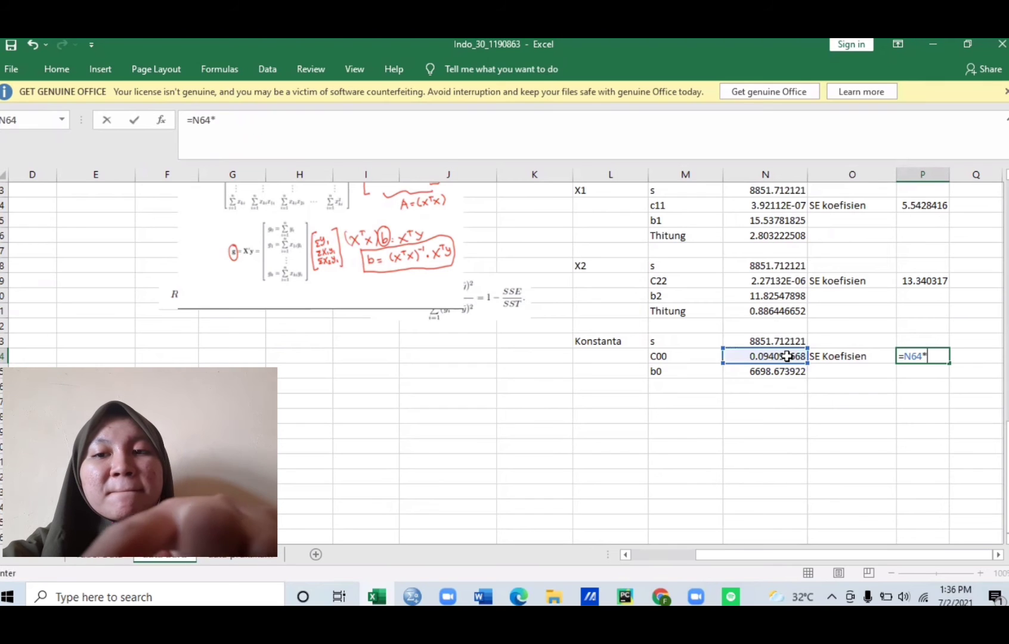
type("SQRT")
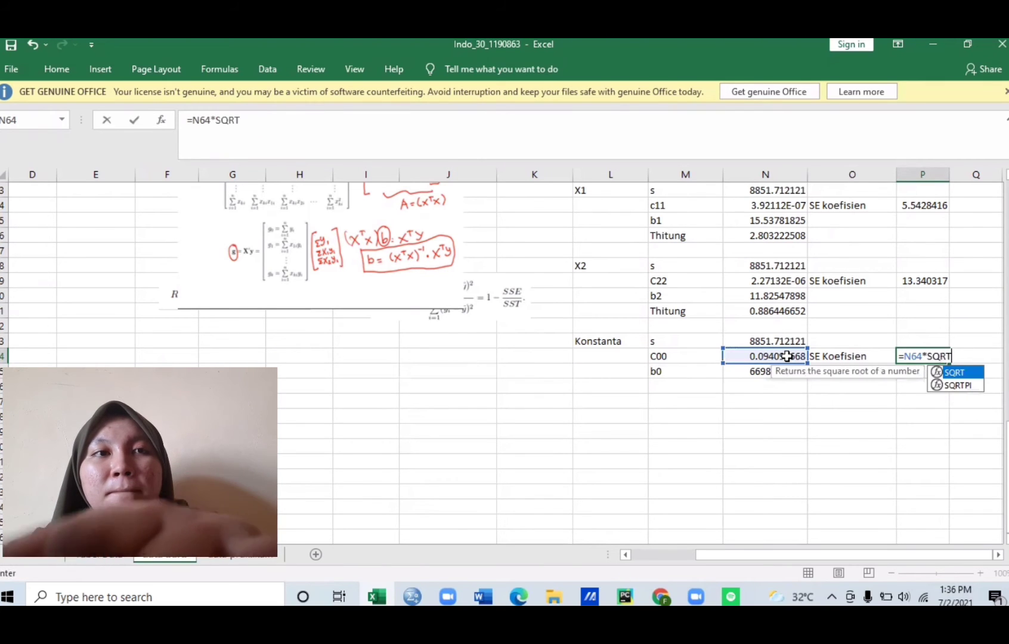
type("(")
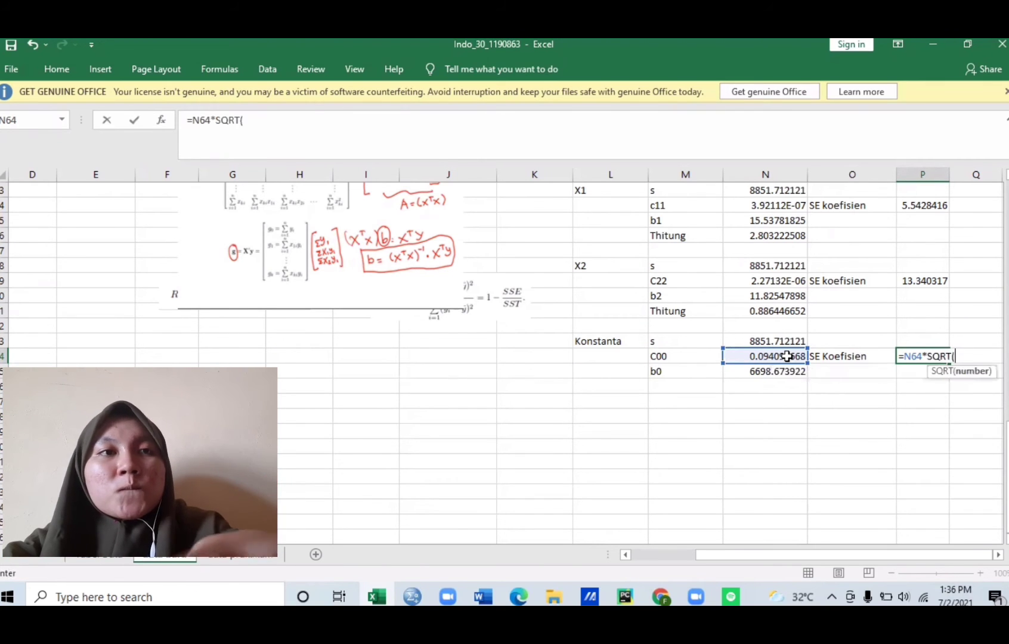
left_click(785, 371)
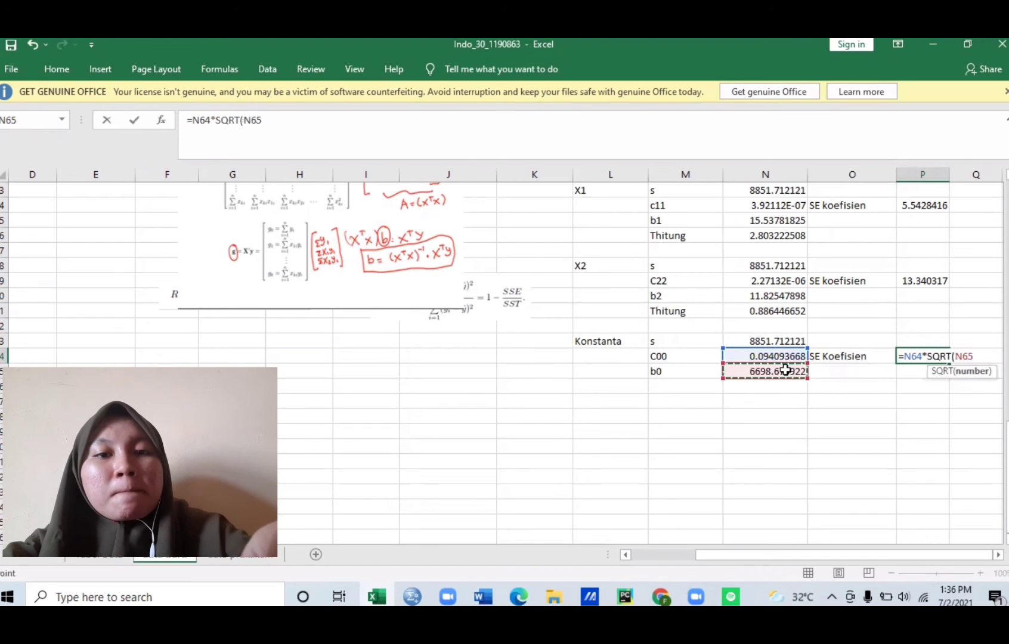
type(")")
key("Return")
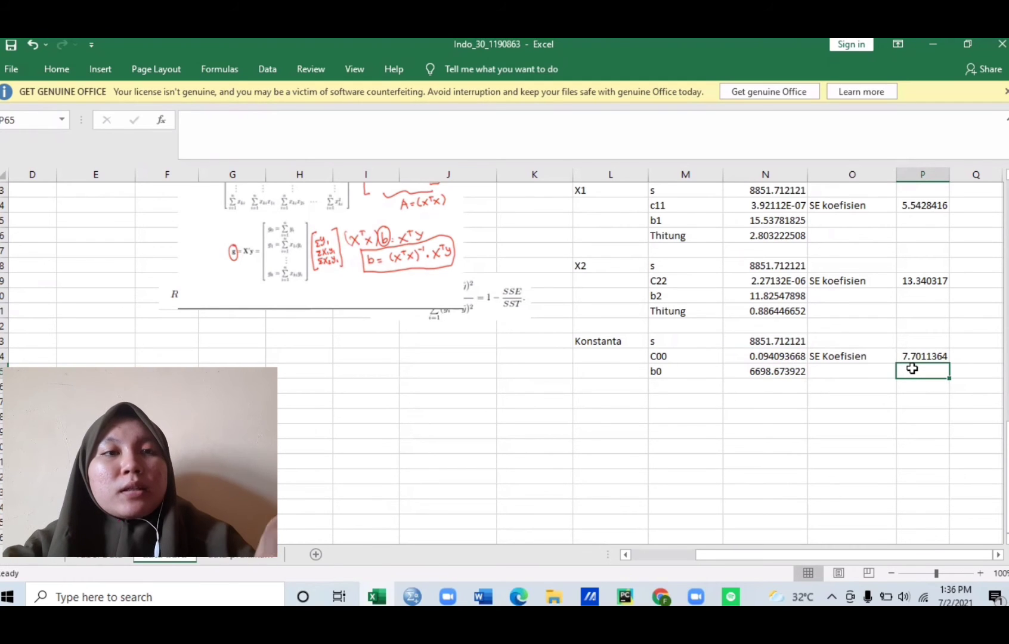
- Put an outside border around the UJI T calculations in L53:P65
key("shift+Left")
key("shift+Left")
key("shift+Left")
key("shift+Left")
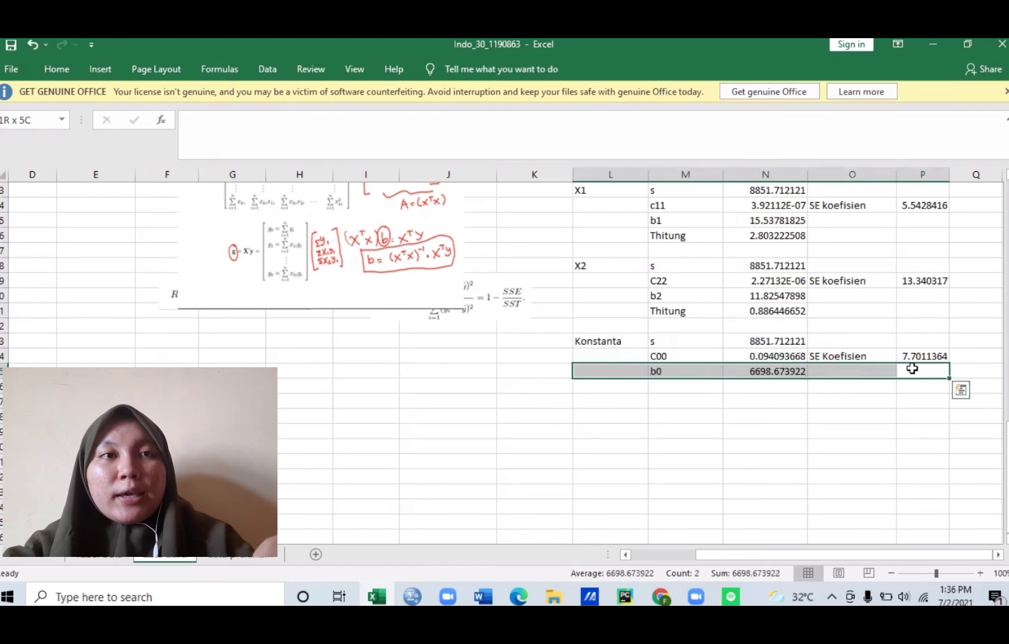
key("shift+Up")
key("shift+Up")
key("shift+Up")
key("shift+Up")
key("shift+Up")
key("shift+Up")
key("shift+Up")
key("shift+Up")
key("shift+Up")
key("shift+Up")
key("shift+Up")
key("shift+Up")
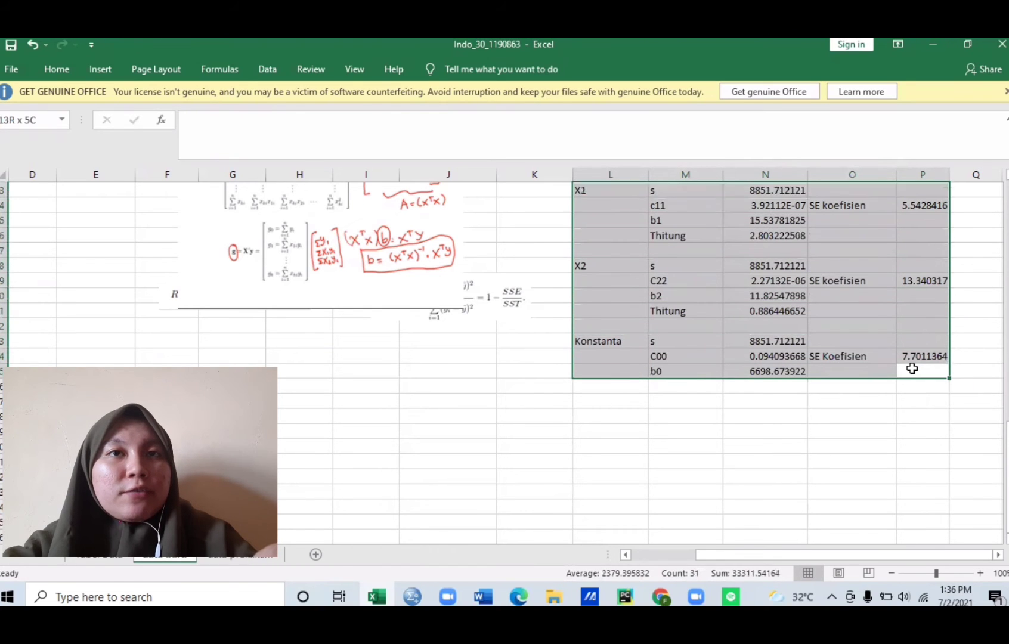
key("shift+Up")
scroll(912, 369, "up", 2)
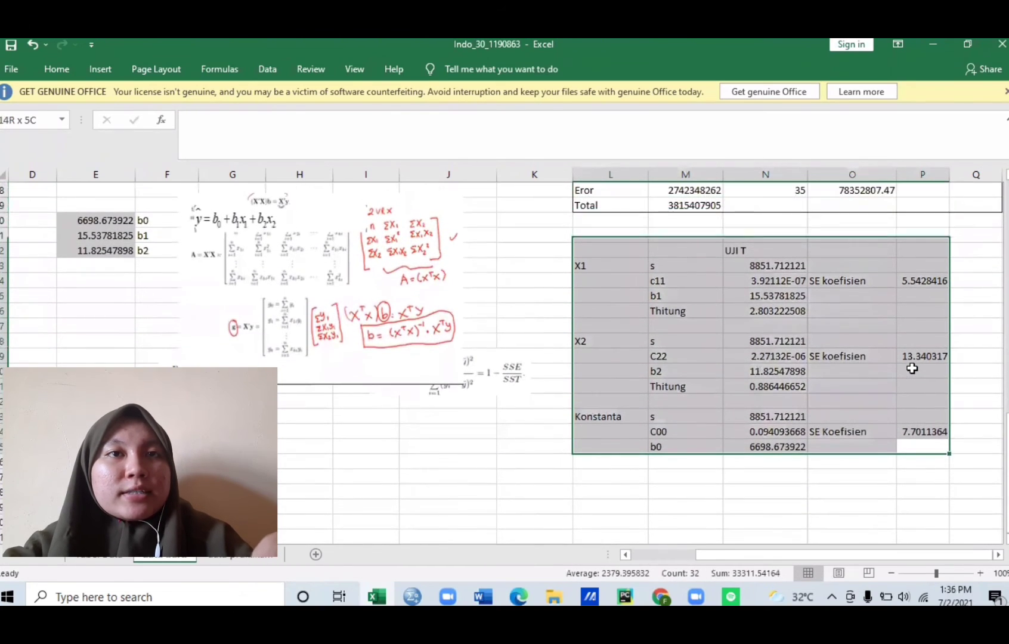
key("shift+Down")
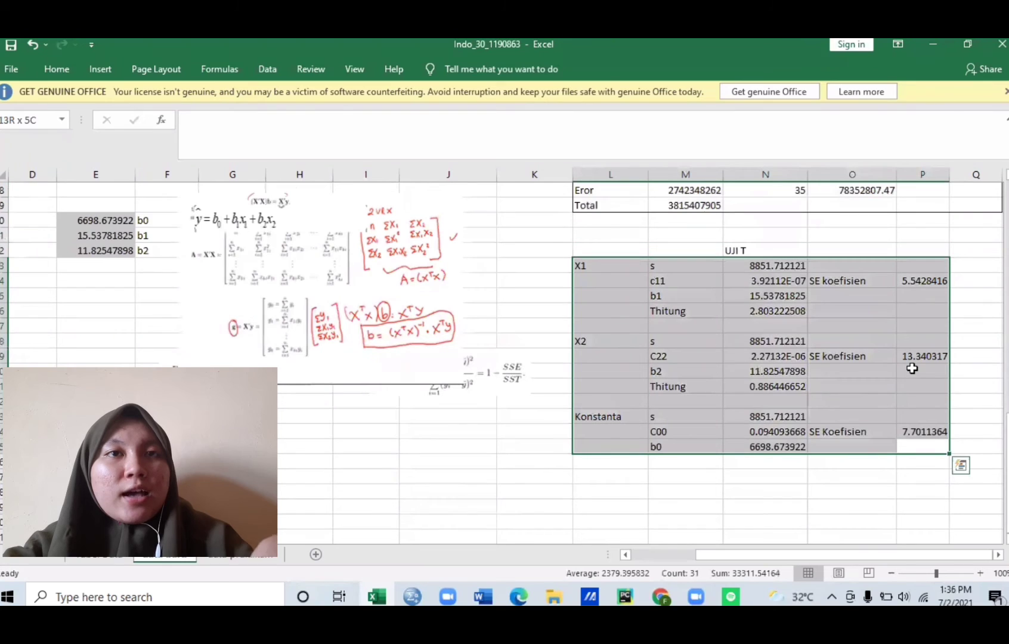
left_click(71, 67)
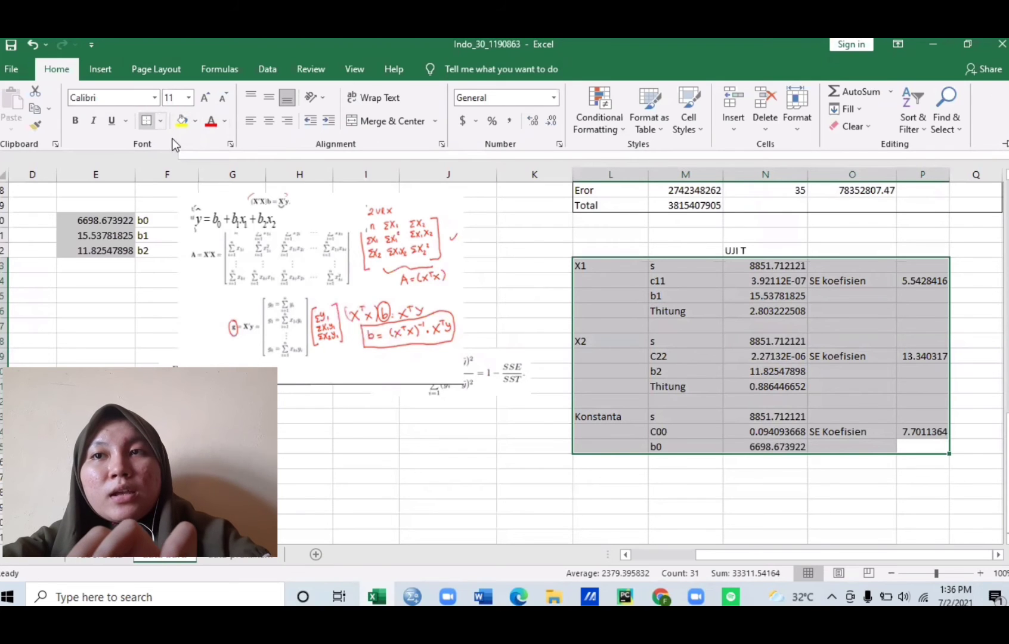
left_click(474, 443)
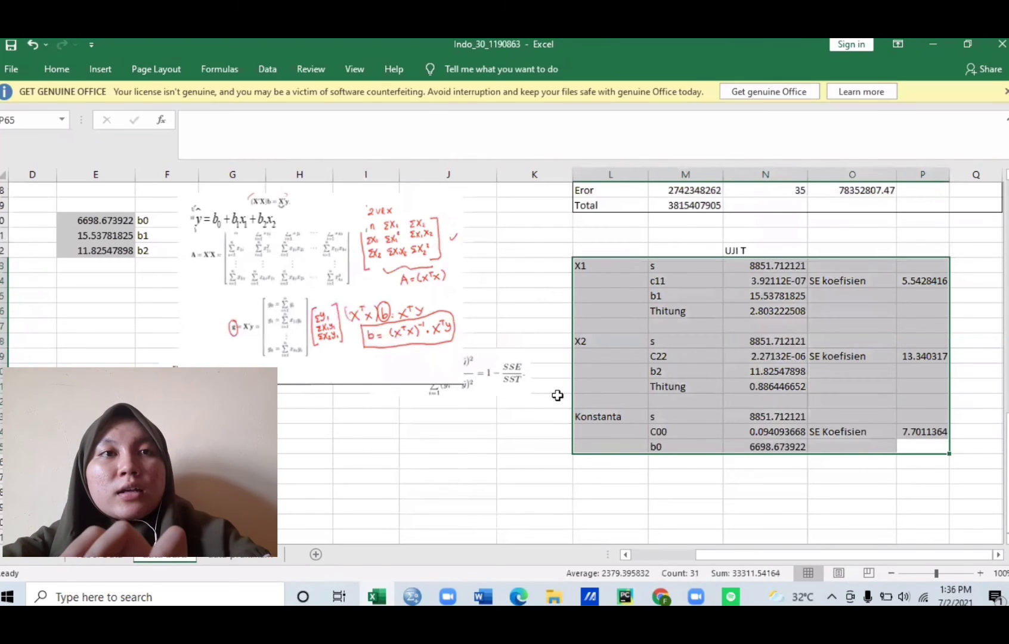
left_click(809, 327)
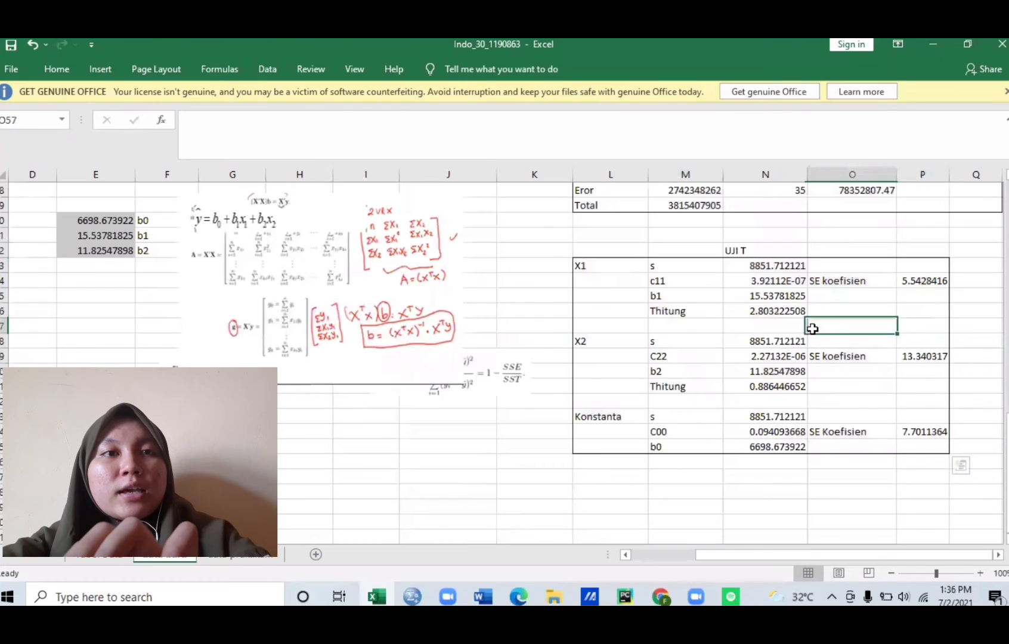
- Review the X1 coefficient's standard error and the Thitung results for X1 and X2
left_click(925, 280)
left_click(796, 312)
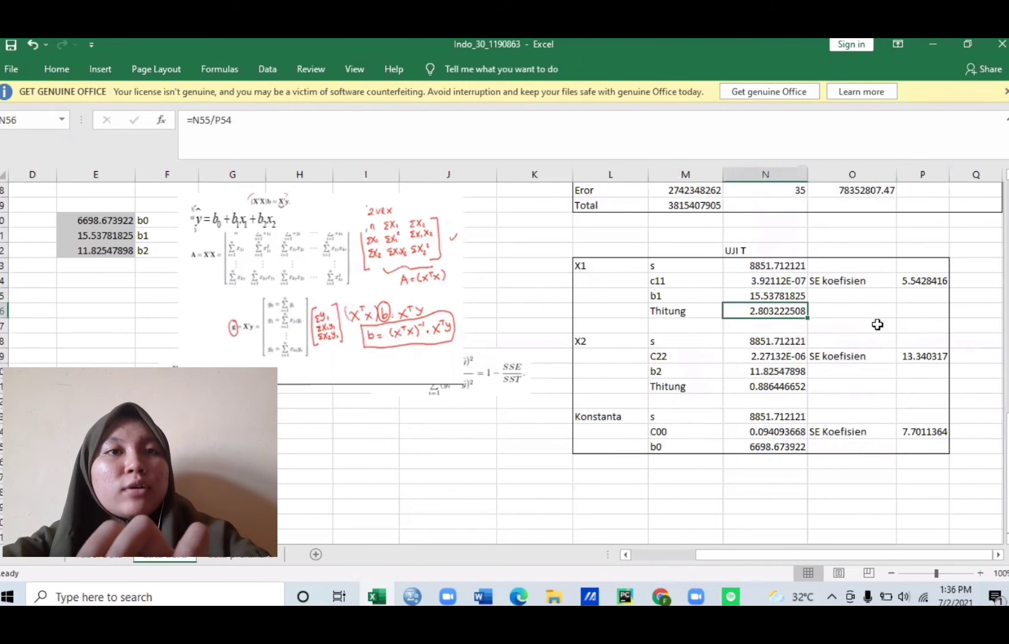
left_click(778, 385)
key("Down")
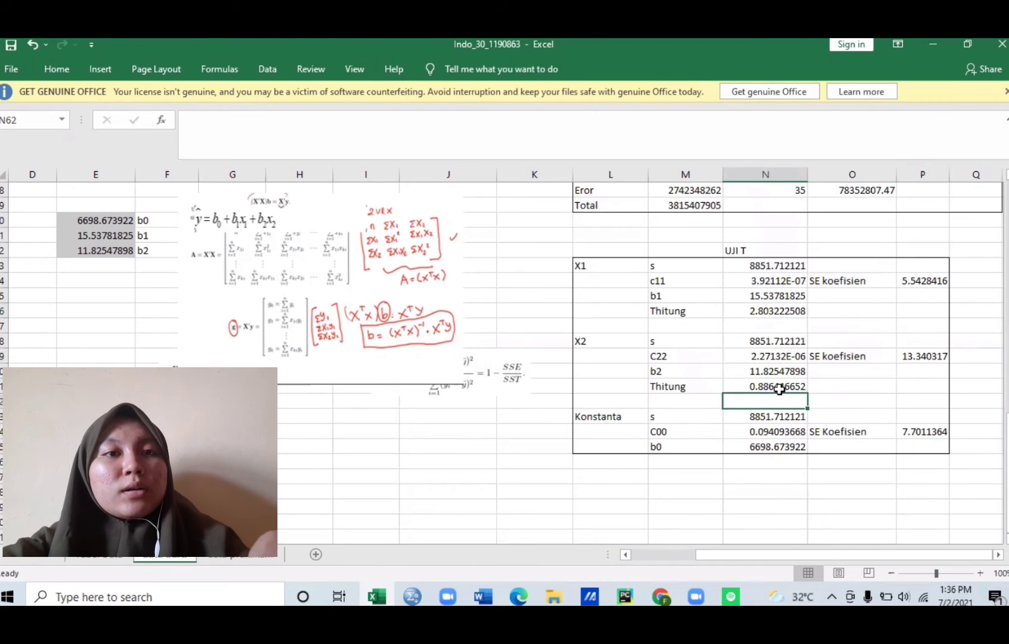
key("Down")
key("Down")
key("Down")
key("Down")
key("Down")
key("Down")
key("Down")
key("Down")
key("Down")
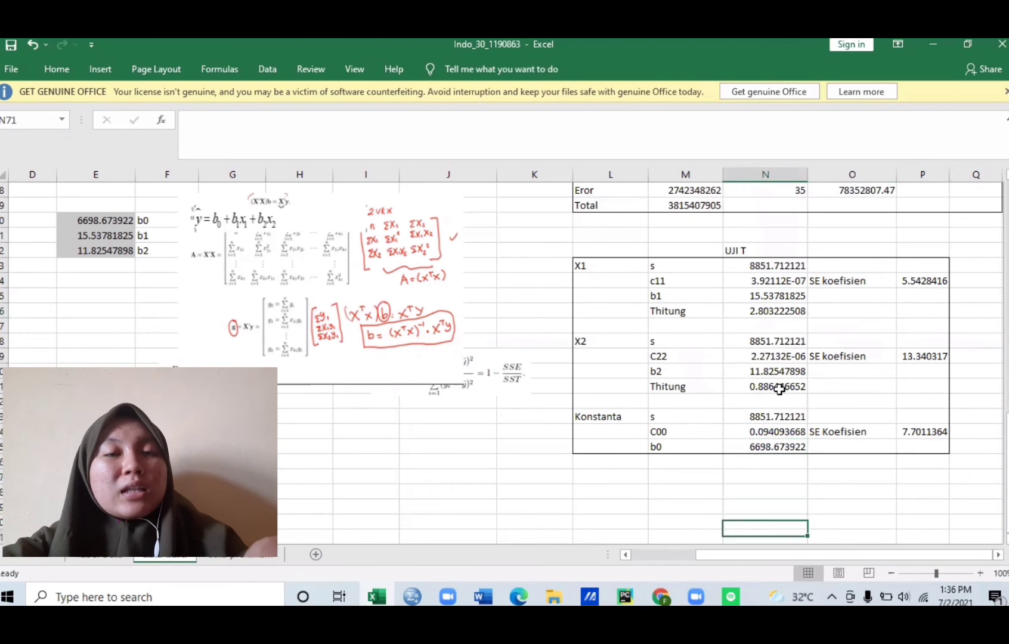
key("Down")
key("Down")
key("Down")
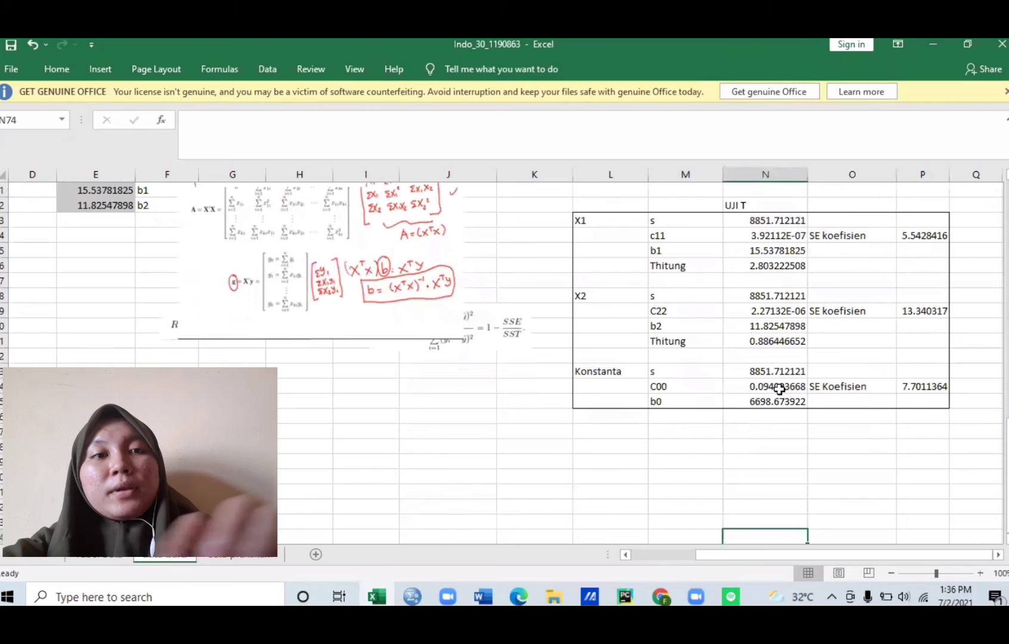
left_click(336, 398)
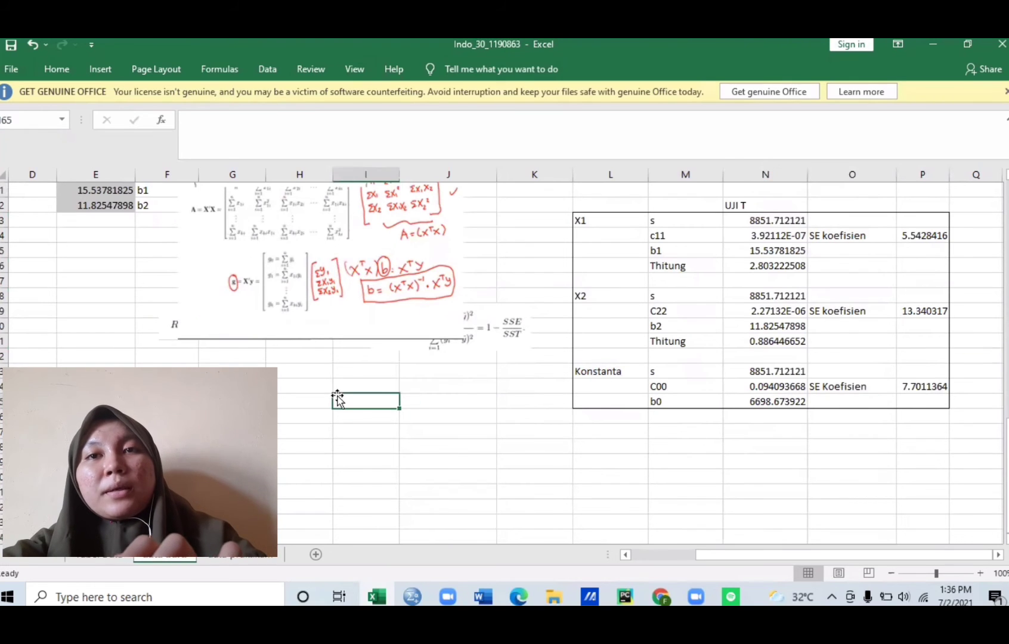
left_click(282, 398)
key("Left")
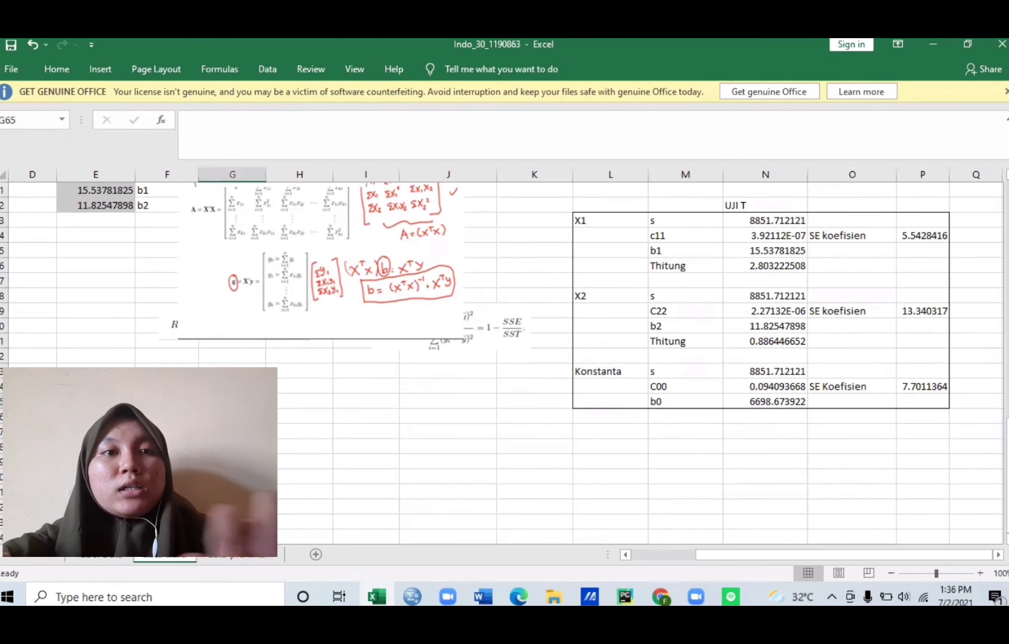
key("Left")
key("Left")
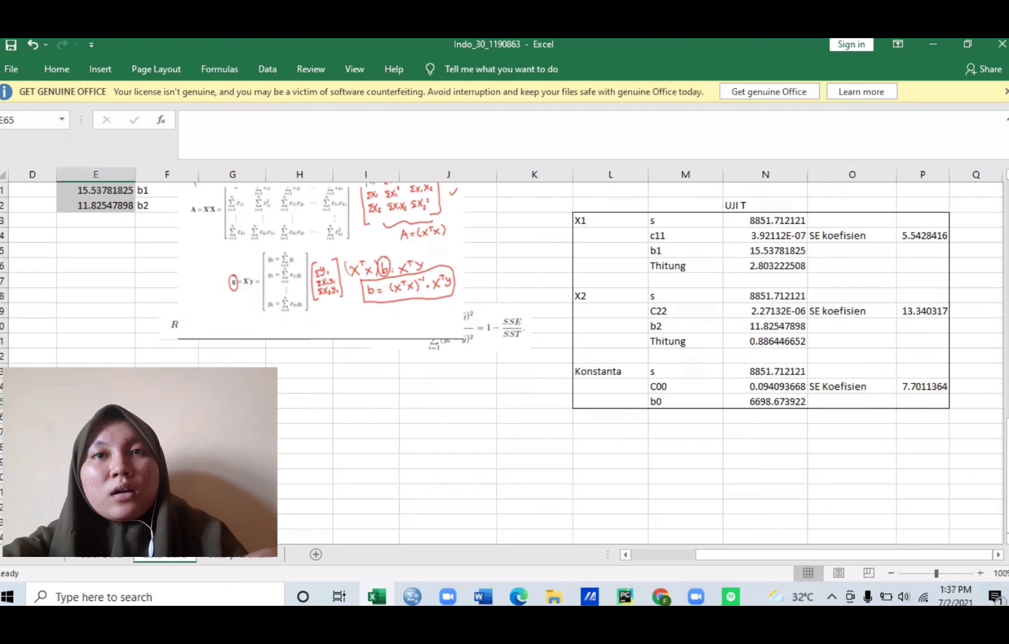
key("Right")
key("Right")
key("Left")
key("Left")
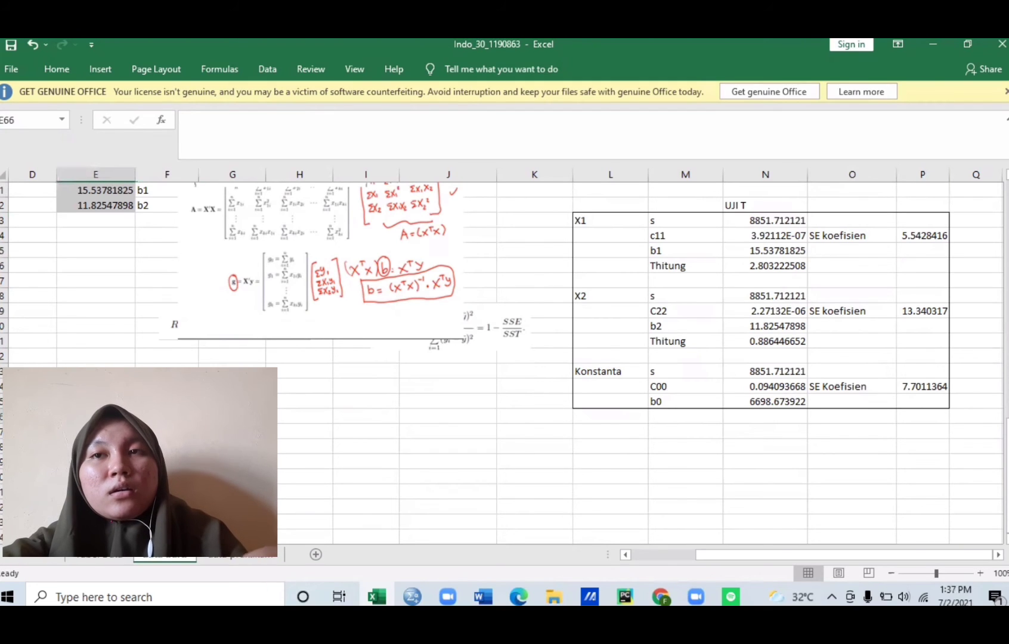
key("Up")
key("Right")
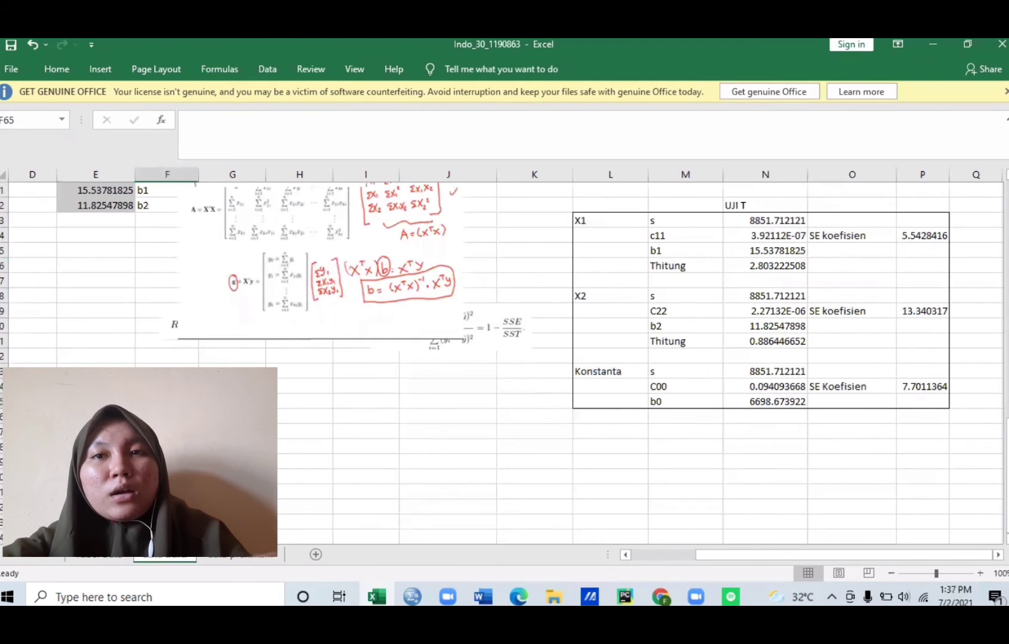
key("Up")
key("Left")
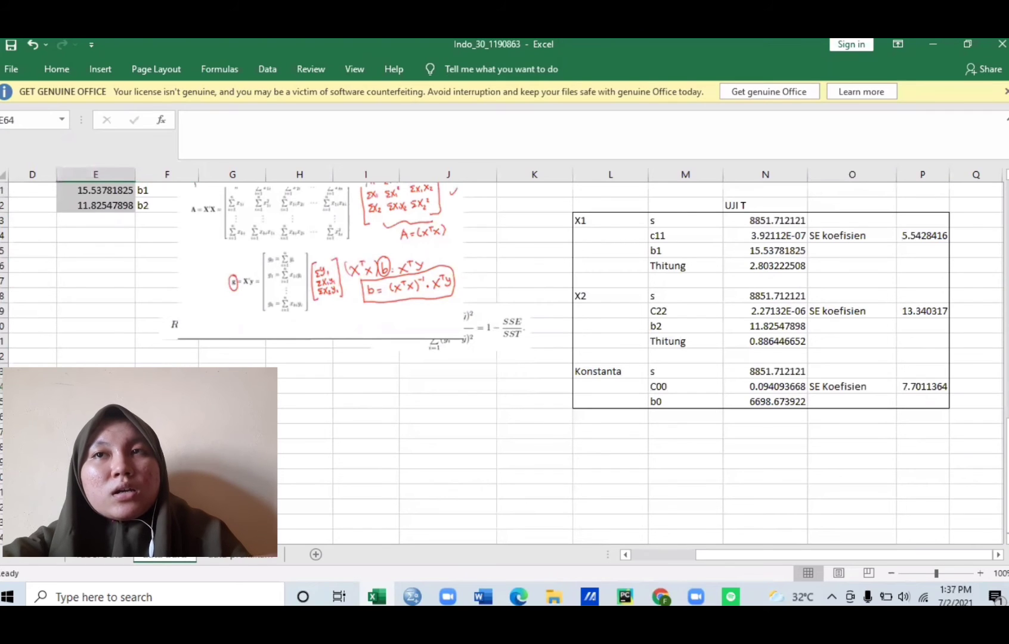
key("Up")
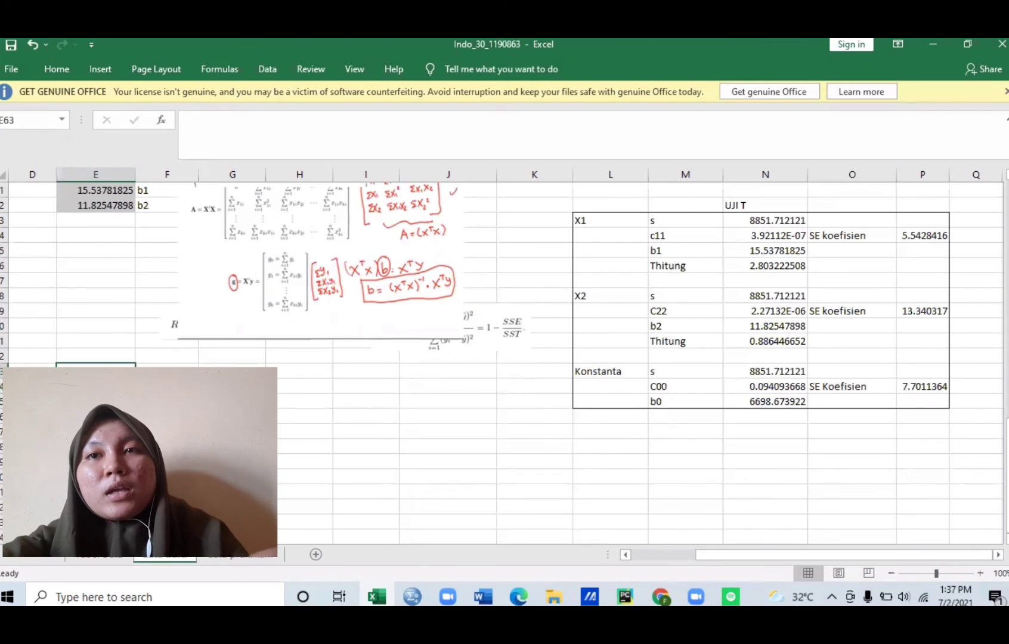
key("Down")
key("Down")
key("Right")
key("Right")
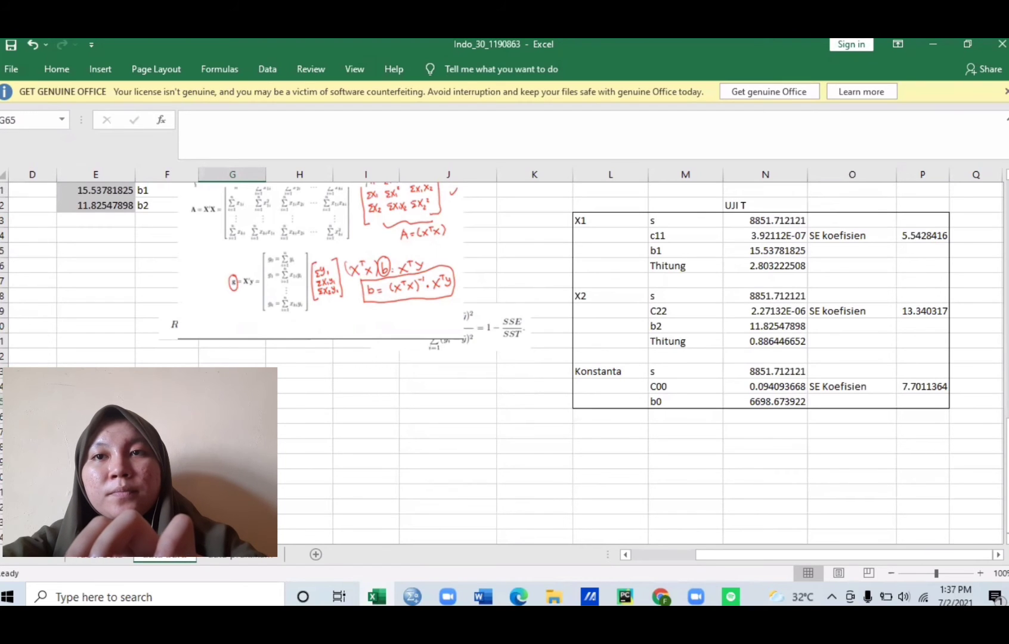
left_click(167, 401)
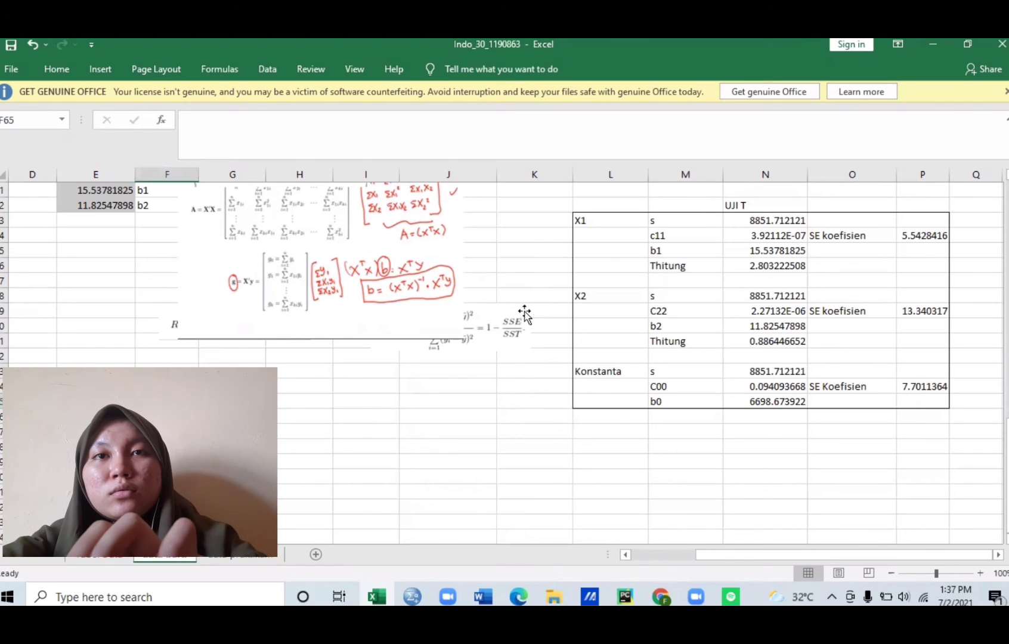
- Rearrange the pictures so the adjusted R² and R² formulas sit side by side just below the matrix formula picture, without overlapping
left_click_drag(520, 319, 535, 468)
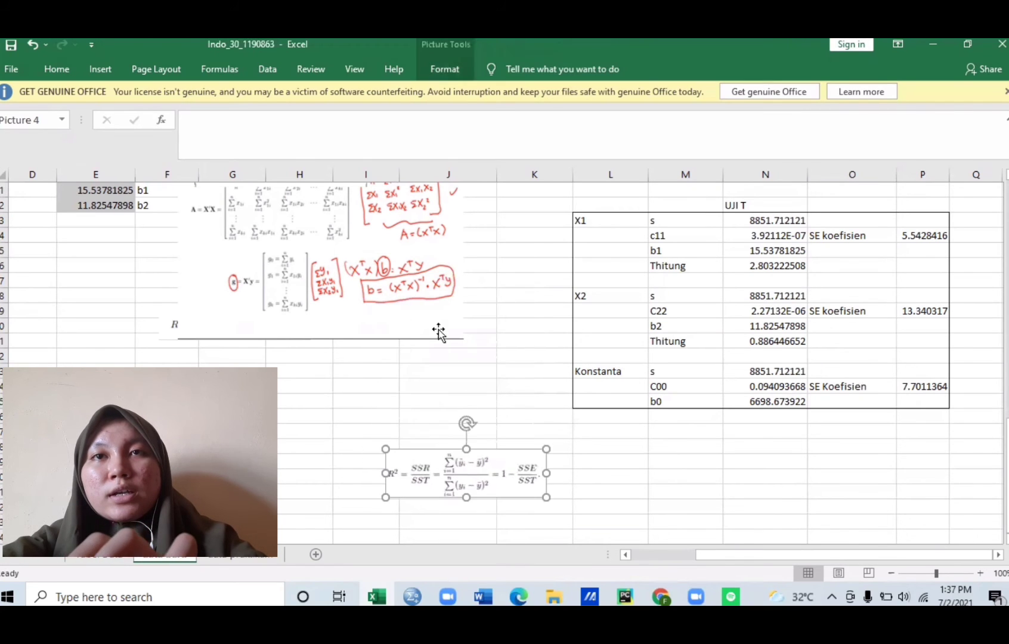
left_click_drag(439, 329, 602, 292)
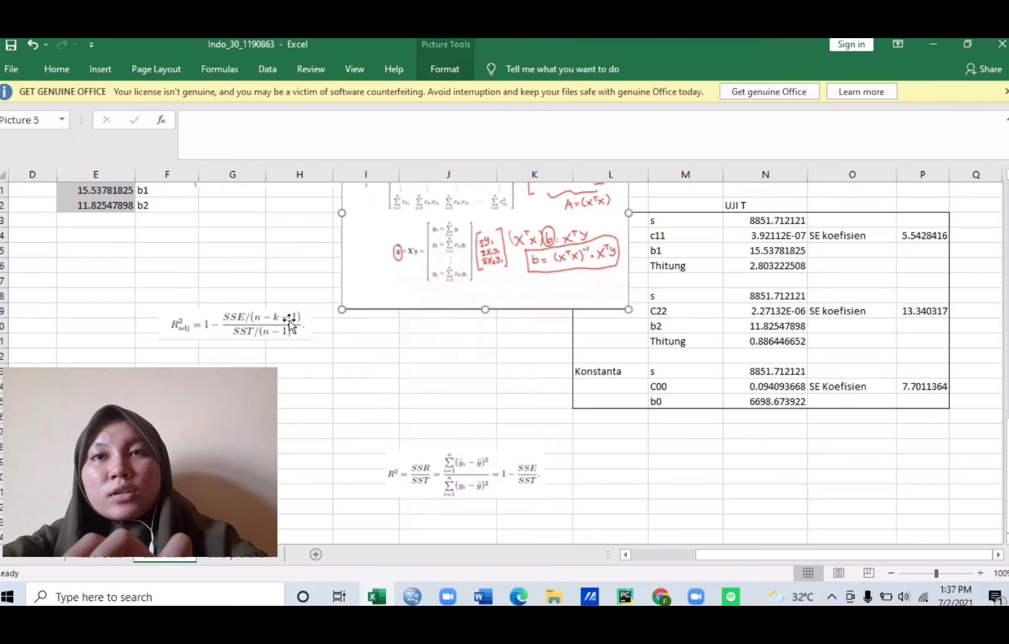
left_click_drag(293, 328, 520, 415)
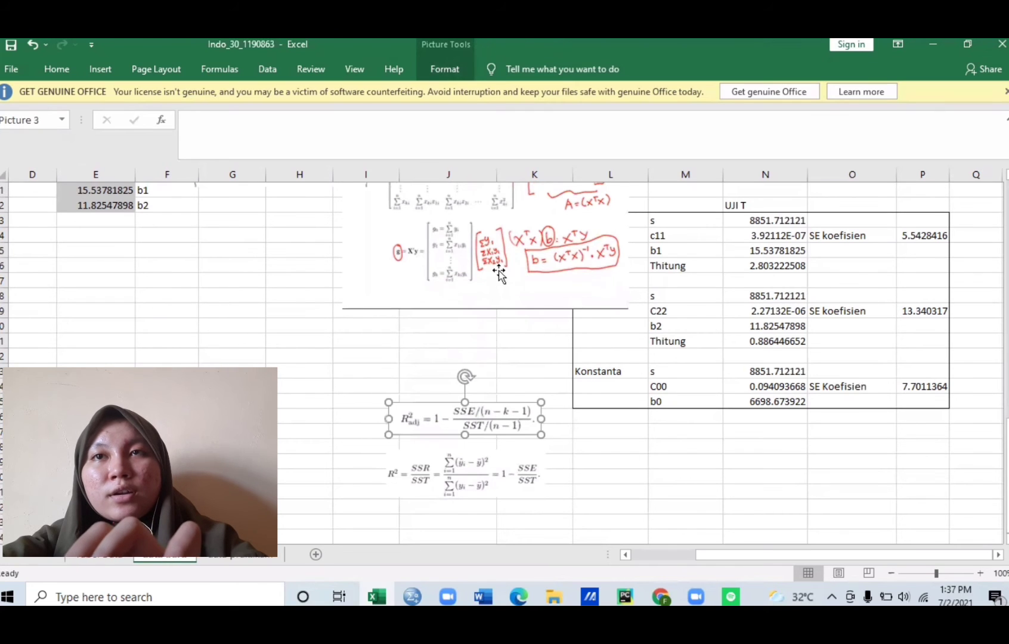
left_click_drag(499, 273, 351, 260)
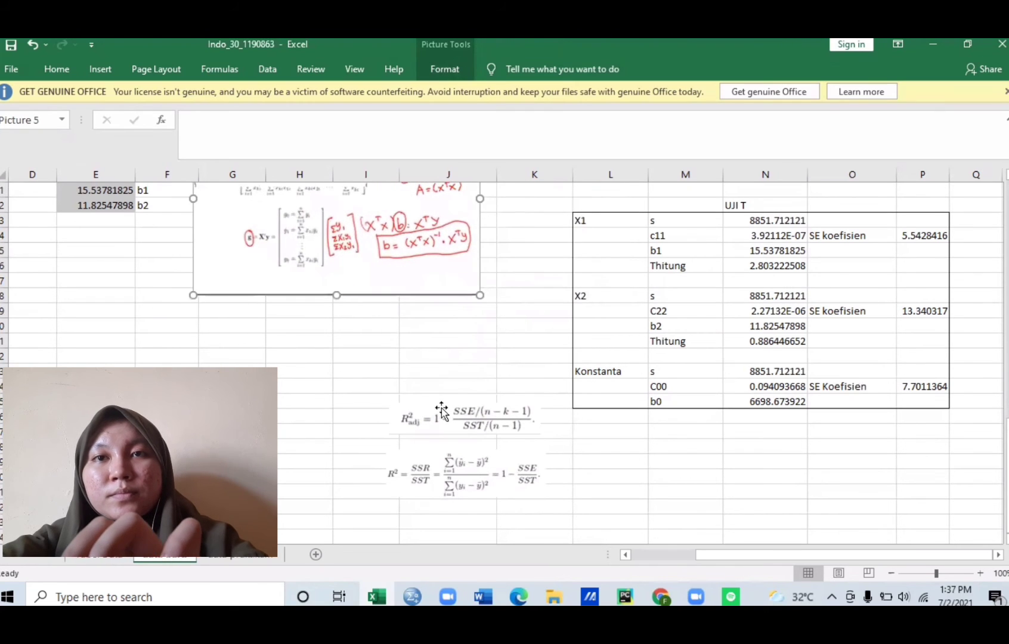
left_click_drag(425, 409, 111, 332)
left_click_drag(413, 463, 332, 329)
- Label cell E64, below the adjusted R² formula picture, as R-Sq
left_click(97, 388)
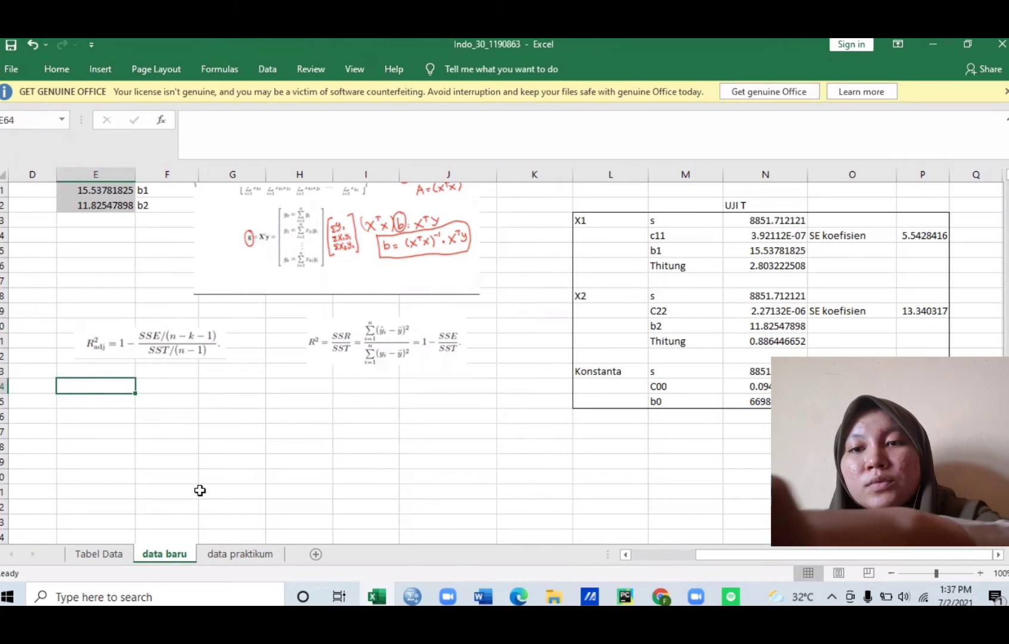
type("R")
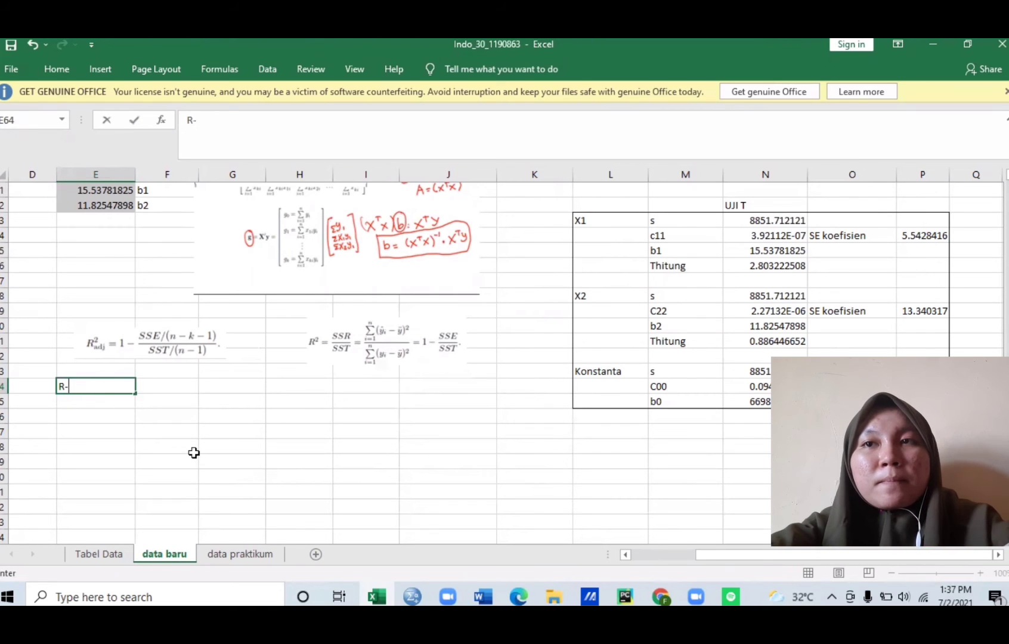
type("-SQ")
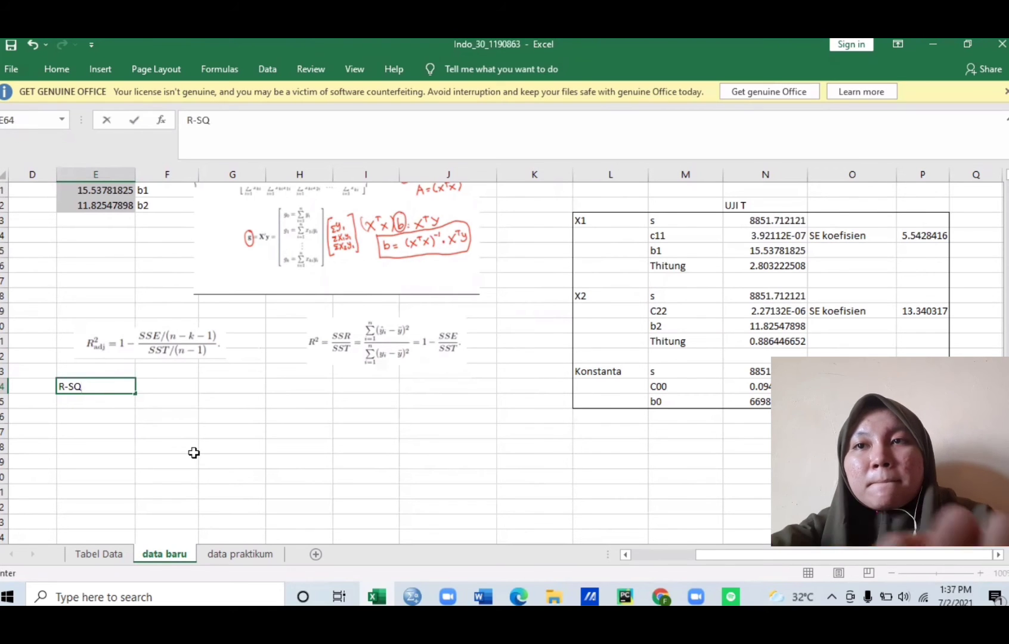
key("BackSpace")
key("BackSpace")
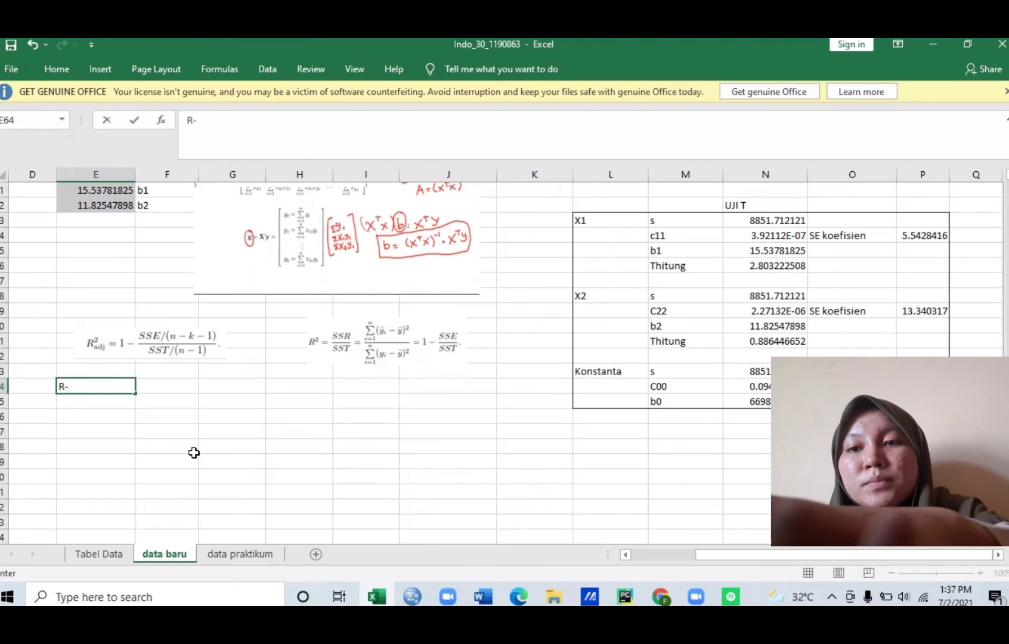
type("Sq")
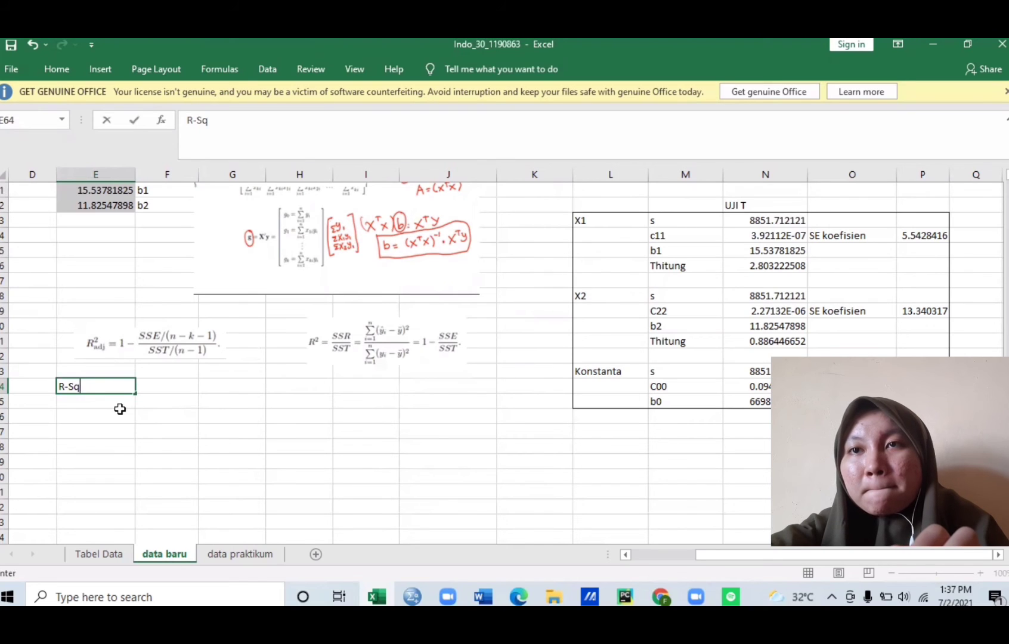
- Compute R-Sq in F64 from the ANOVA error and total sums of squares as =1-M48/M49
left_click(163, 390)
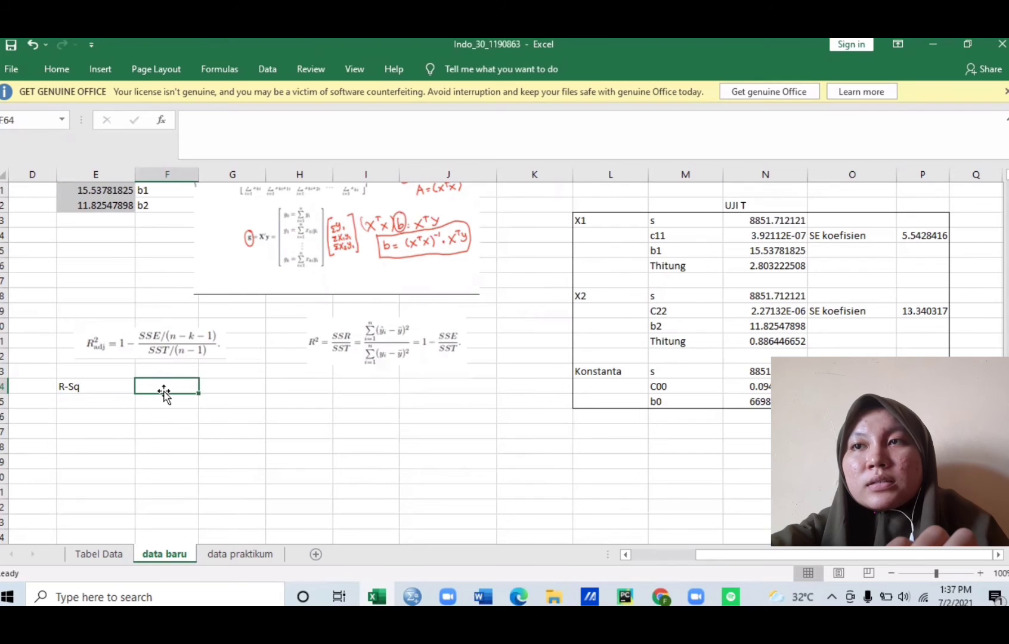
type("1")
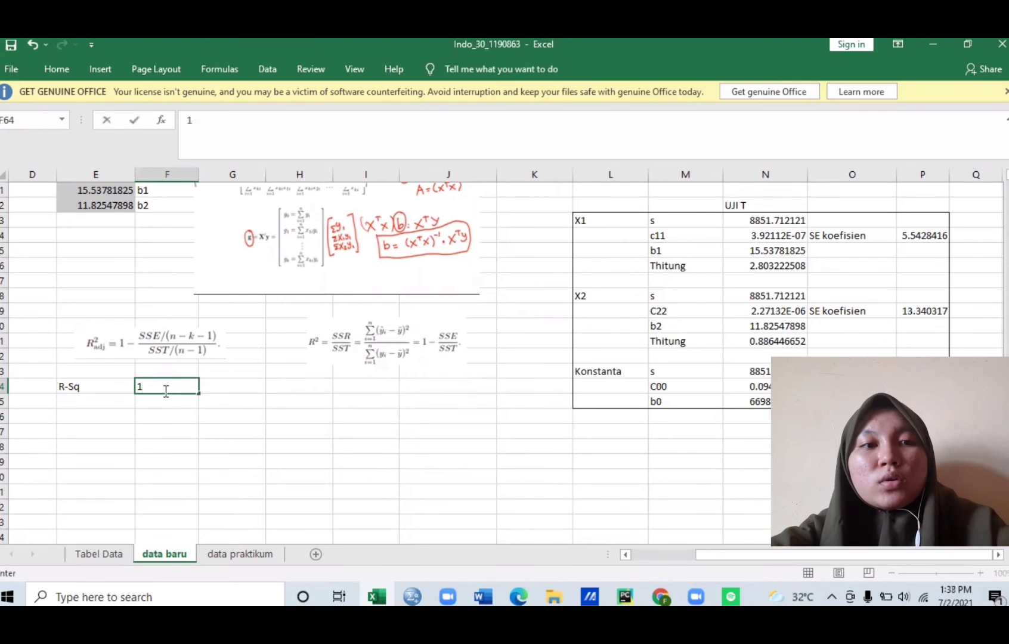
type("=1-")
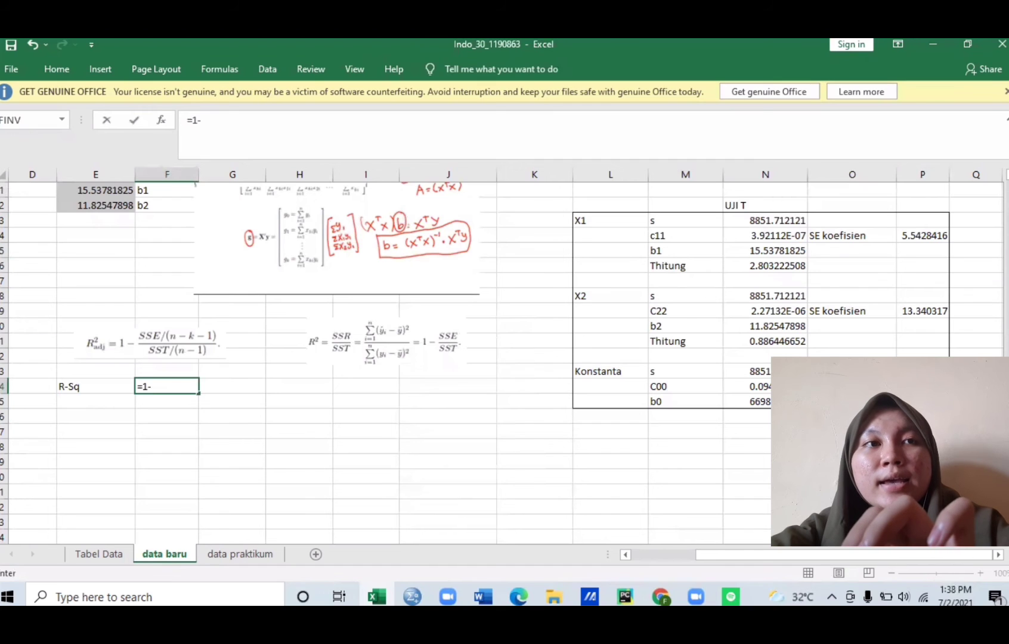
scroll(382, 358, "up", 2)
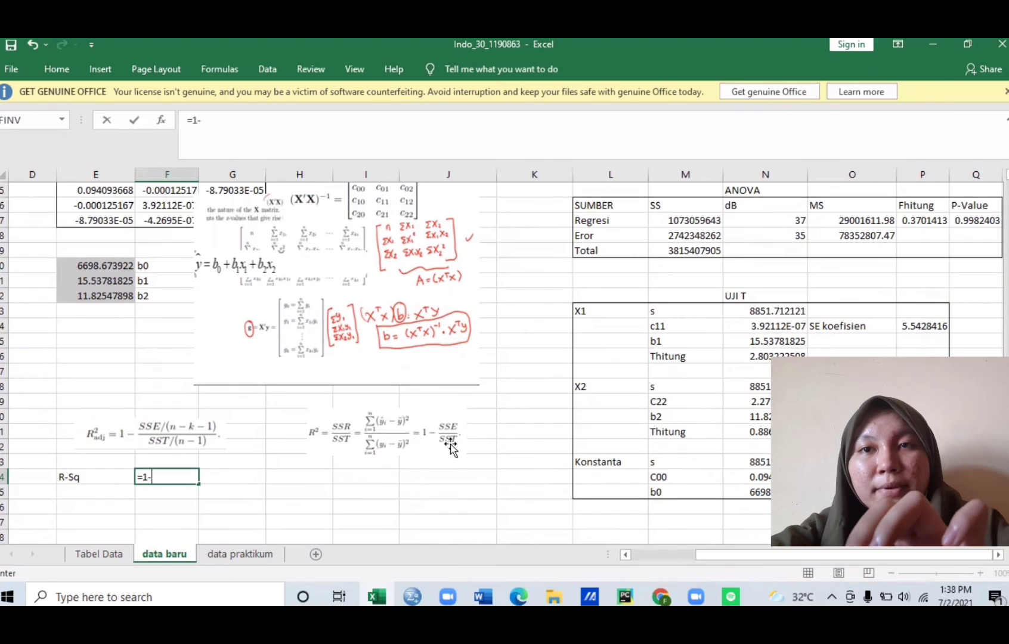
left_click(674, 236)
type("/")
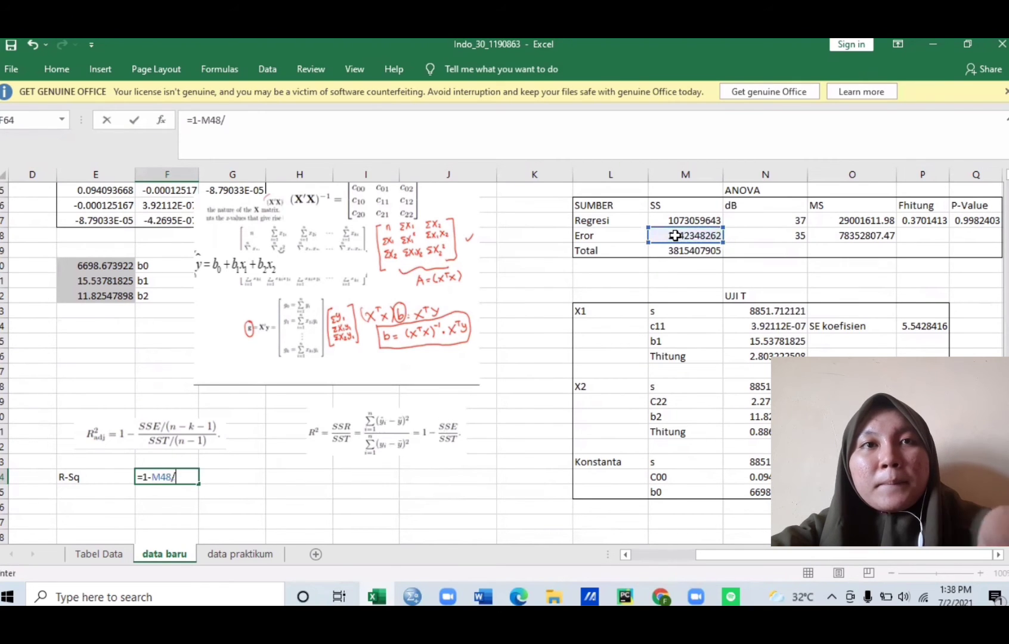
left_click(681, 253)
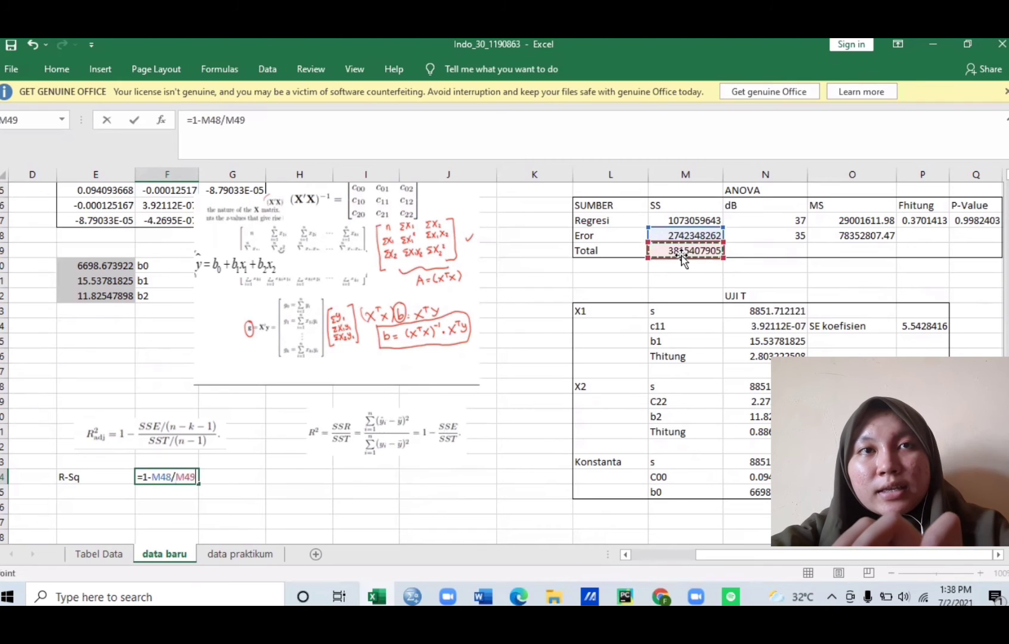
key("Return")
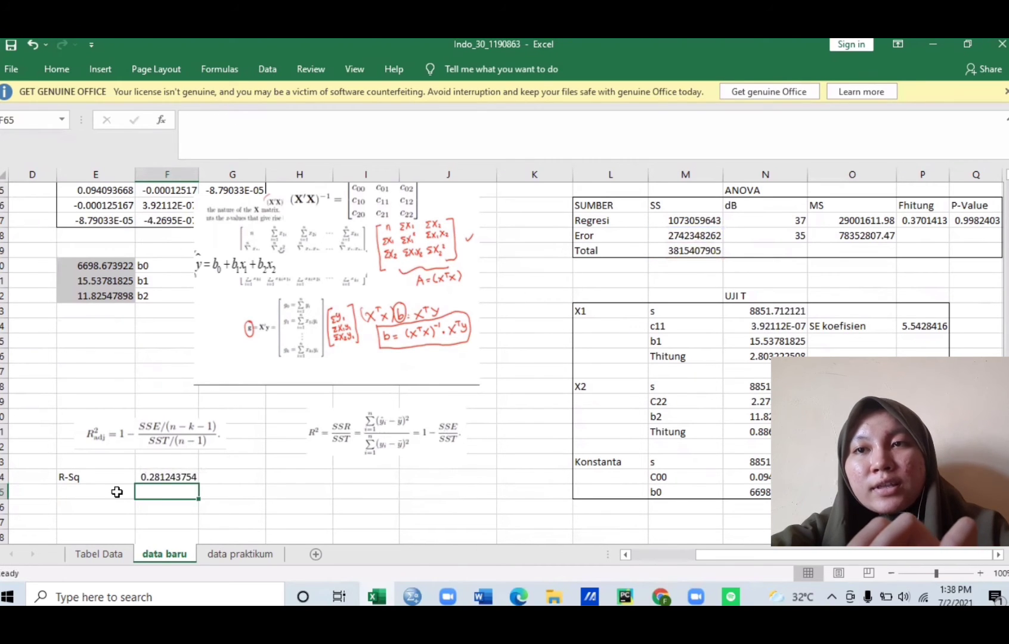
- Enter the R-Sq percentage in G64 as 28,1 %
left_click(227, 475)
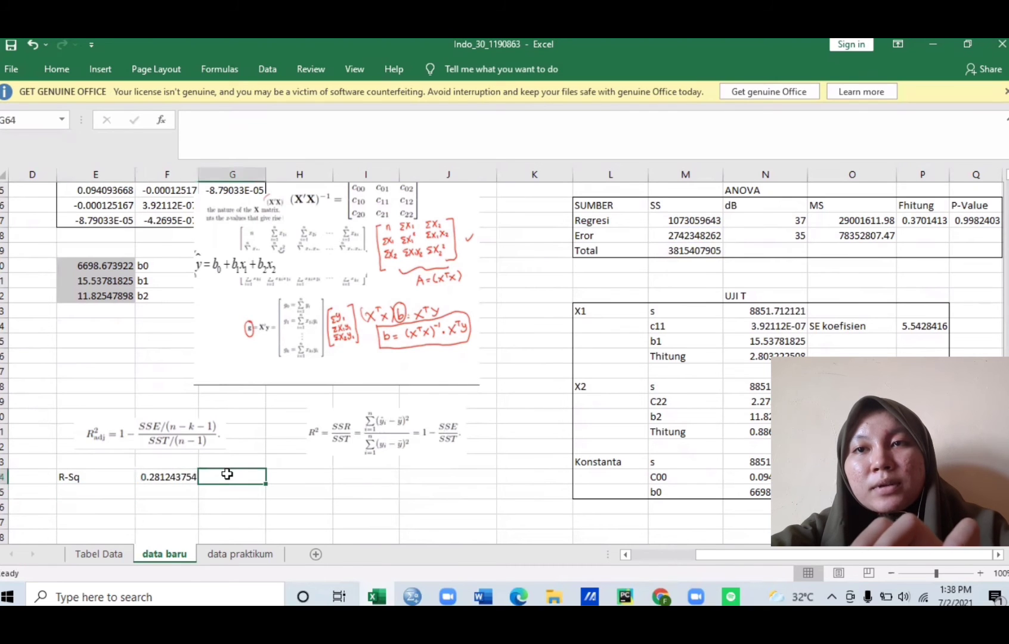
type("28")
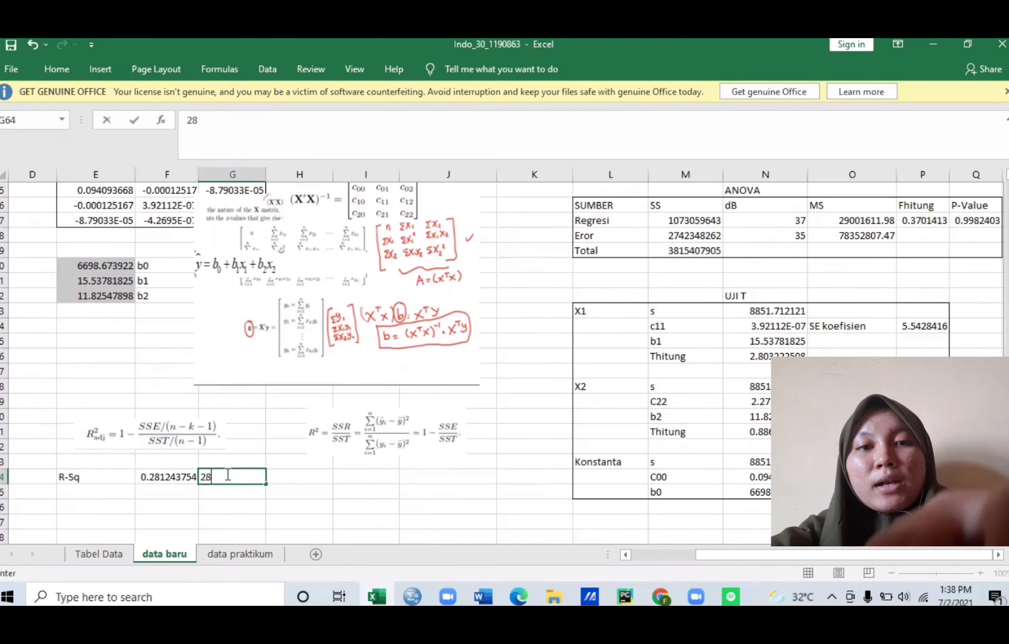
type(",1")
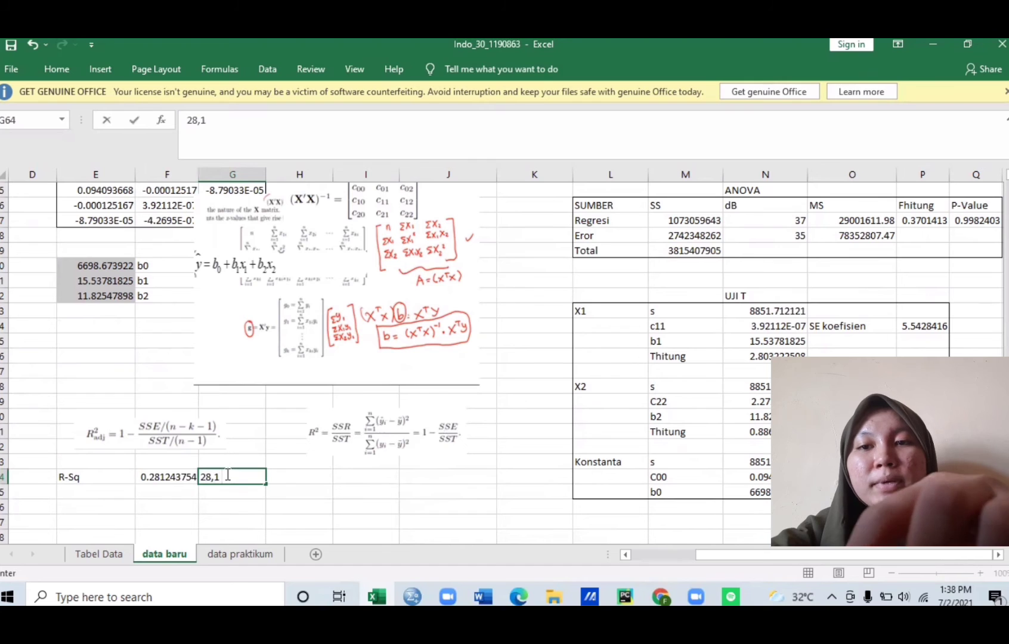
type(" %")
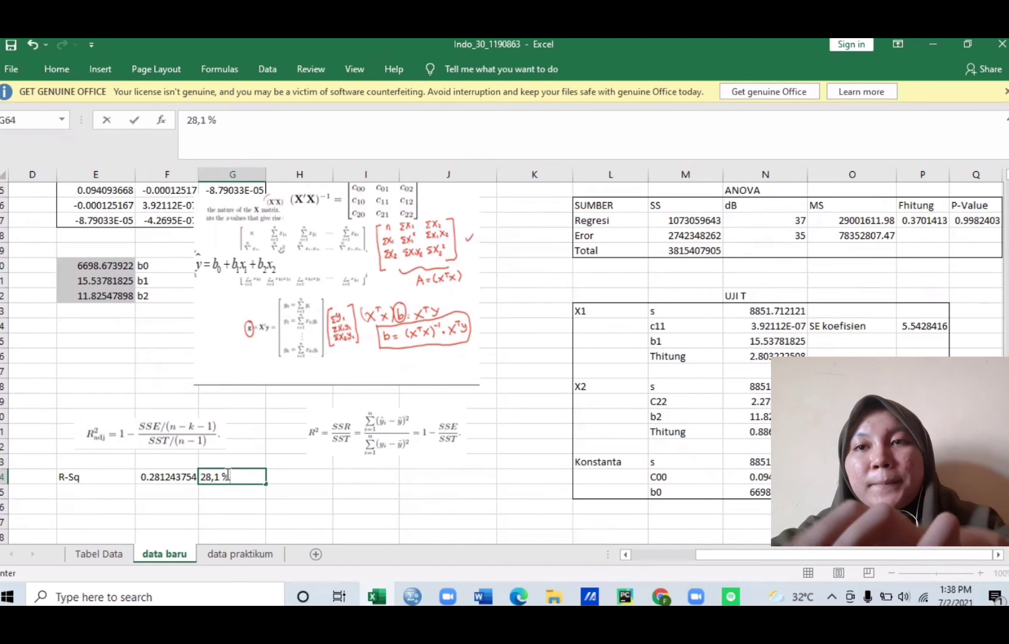
- Label cell E65, directly below R-Sq, as R-sq (adj)
left_click(115, 495)
type("r")
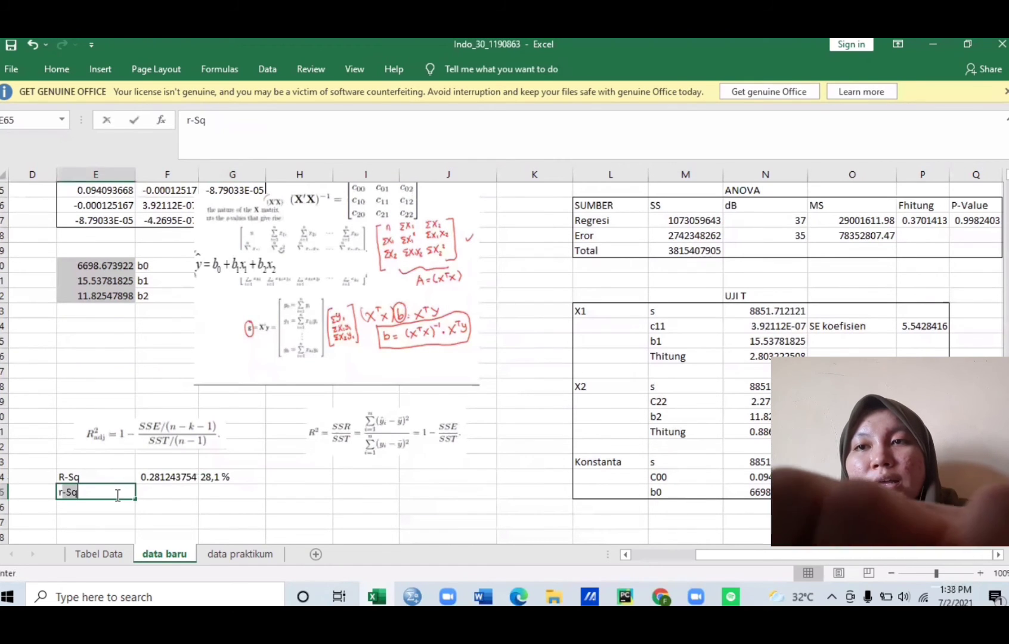
key("BackSpace")
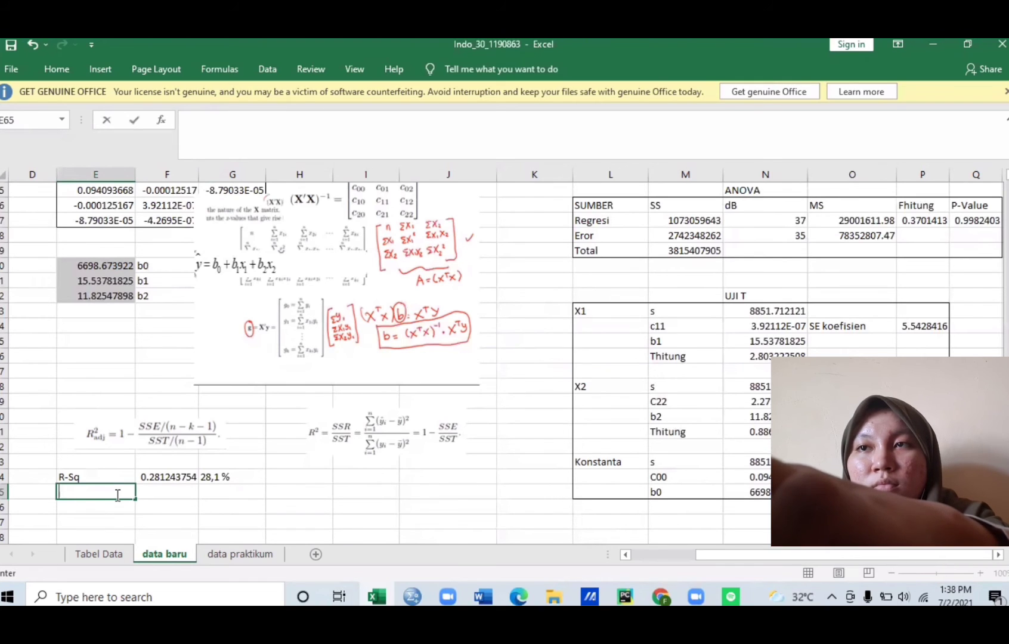
type("R-sq")
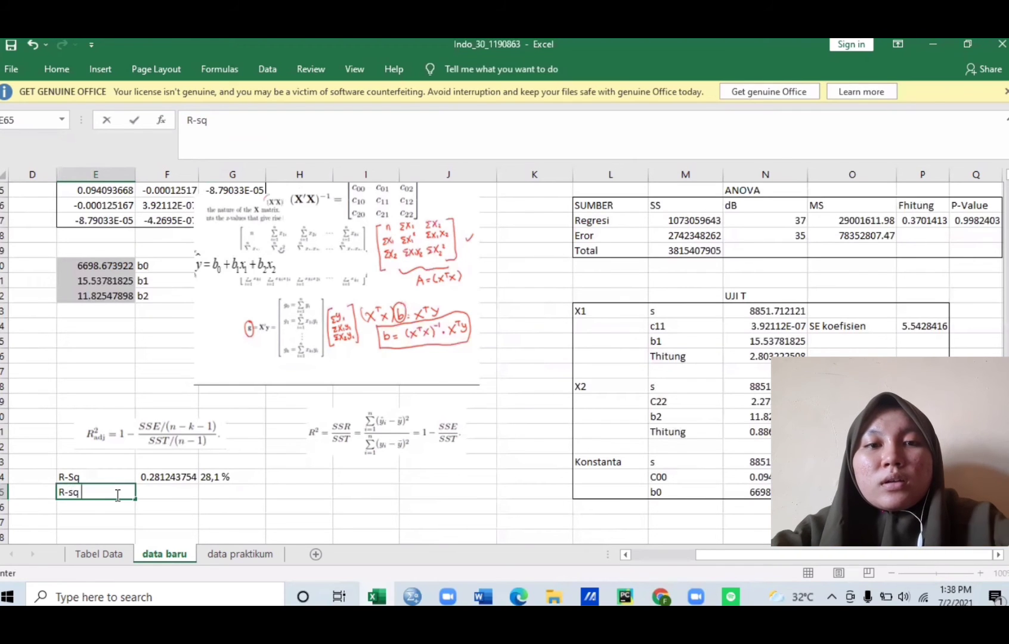
type(" 9")
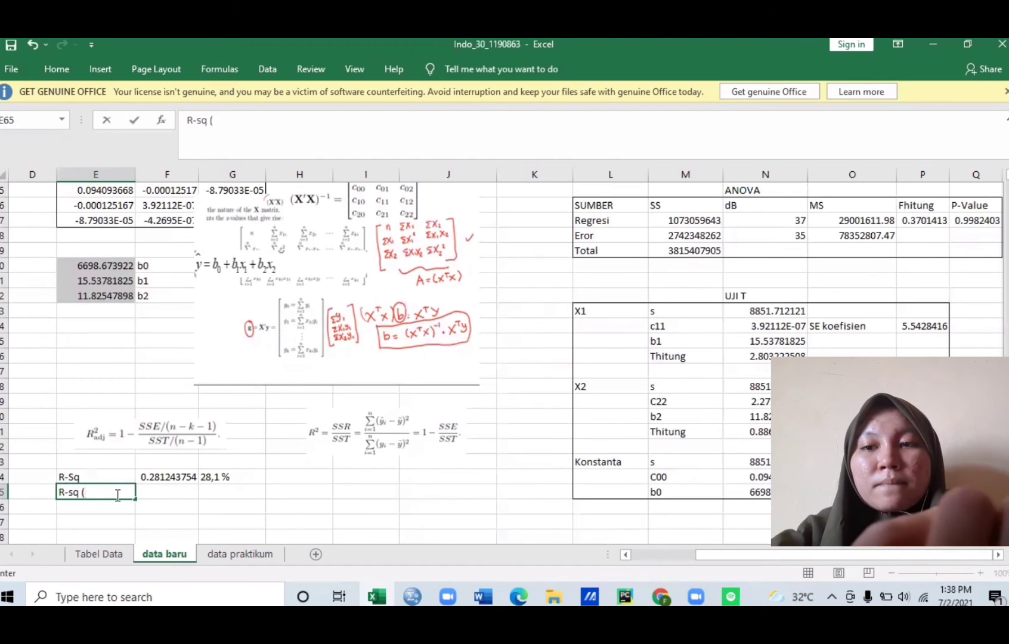
type("adj")
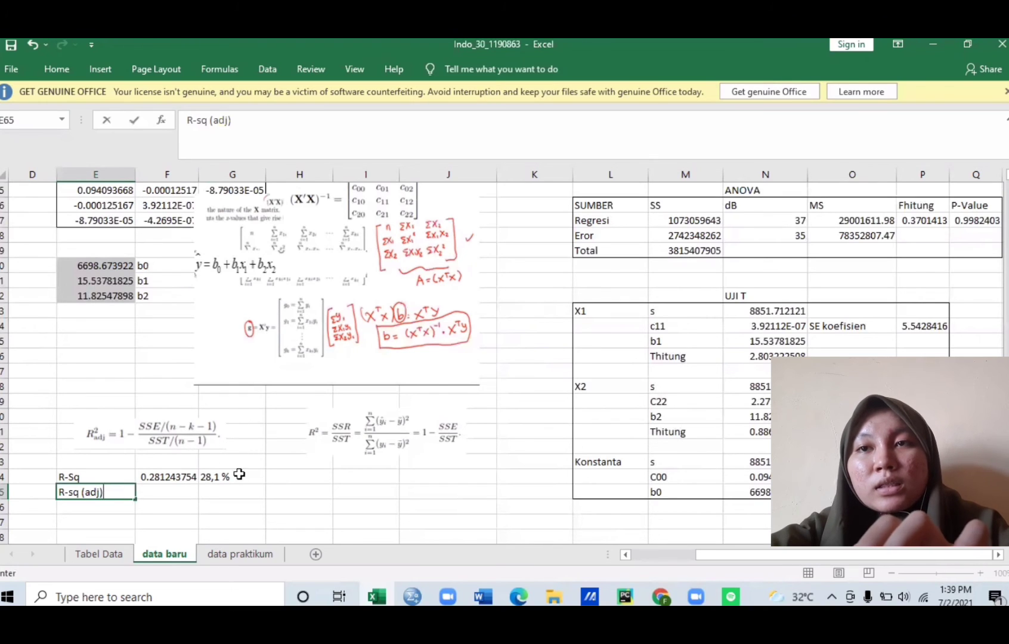
left_click(309, 480)
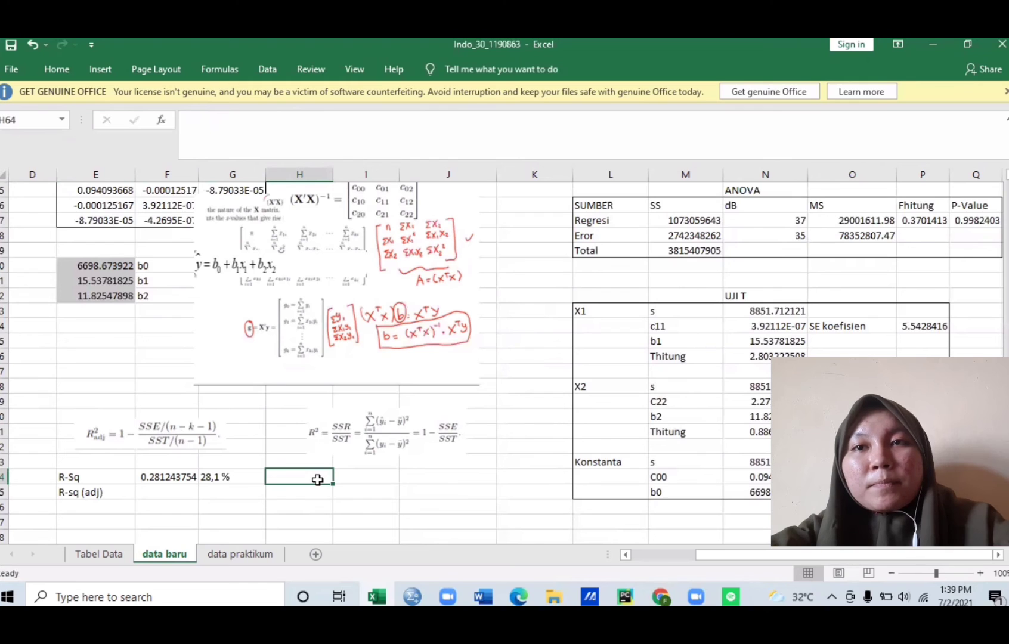
type("S")
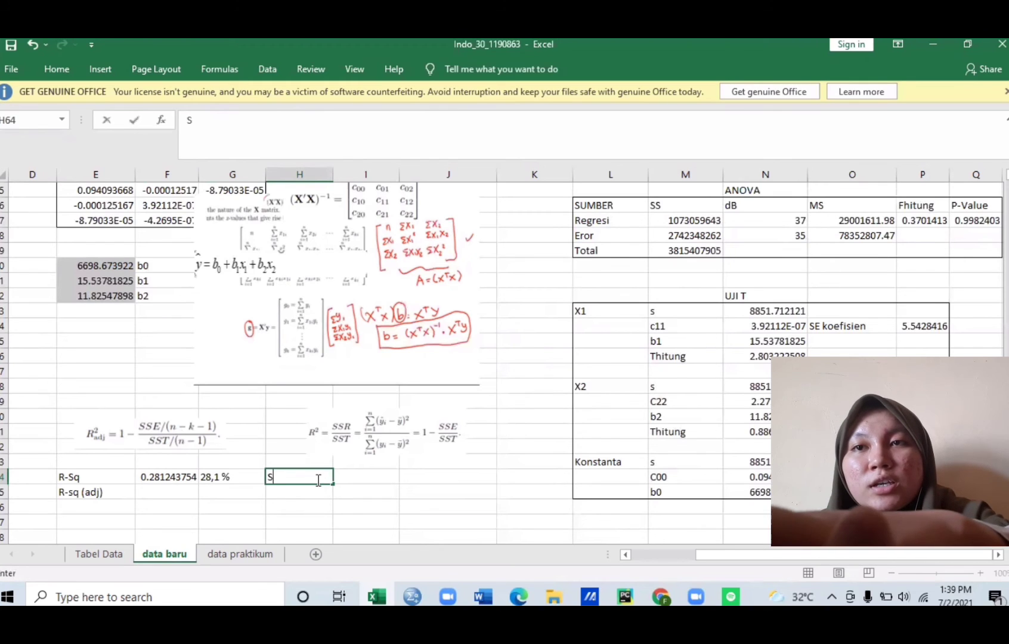
type("SE")
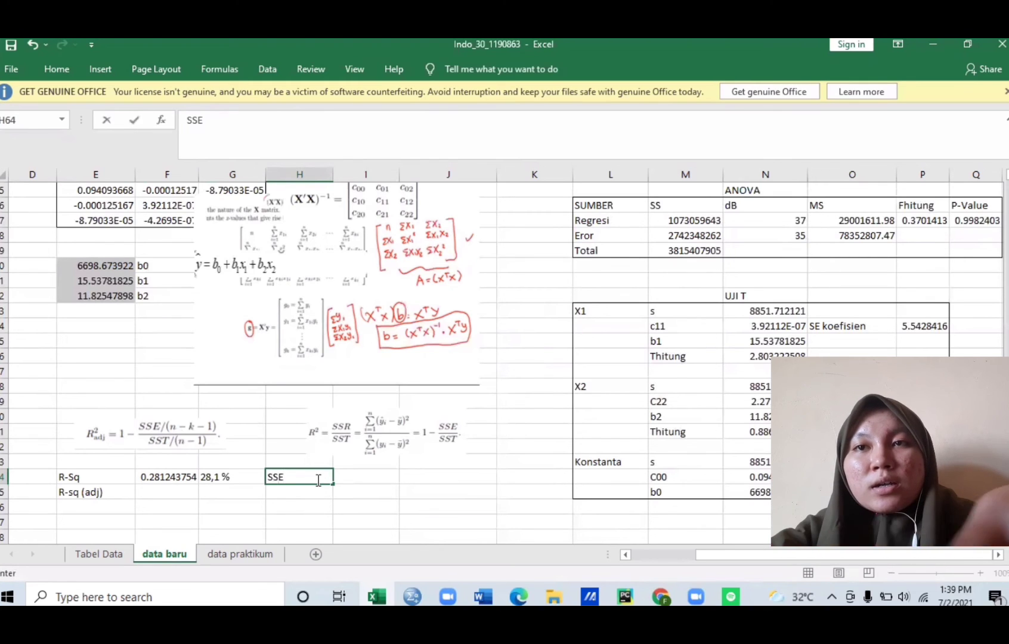
type("/")
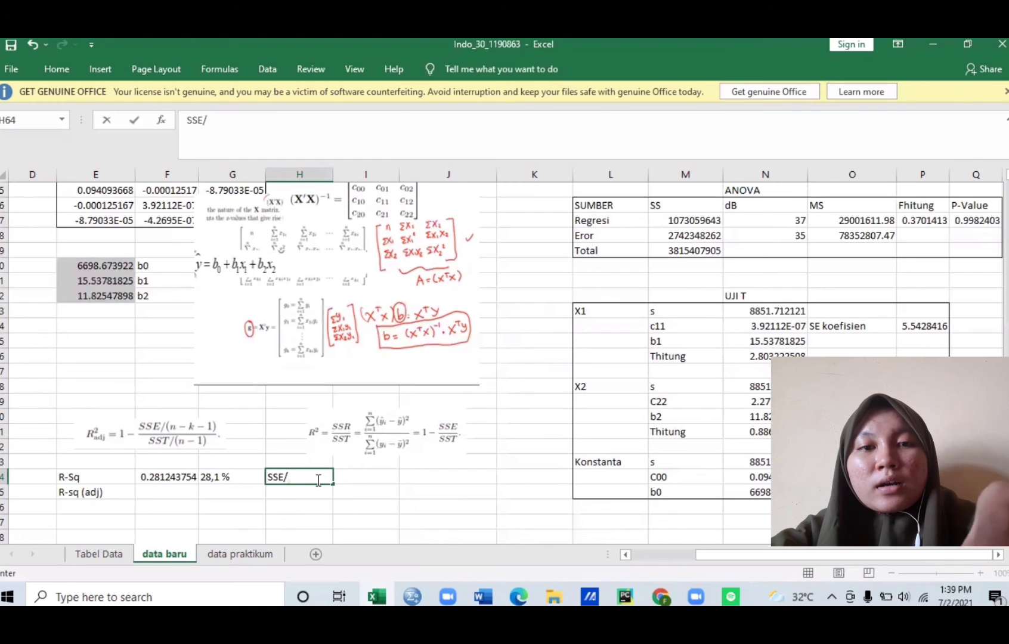
type("()")
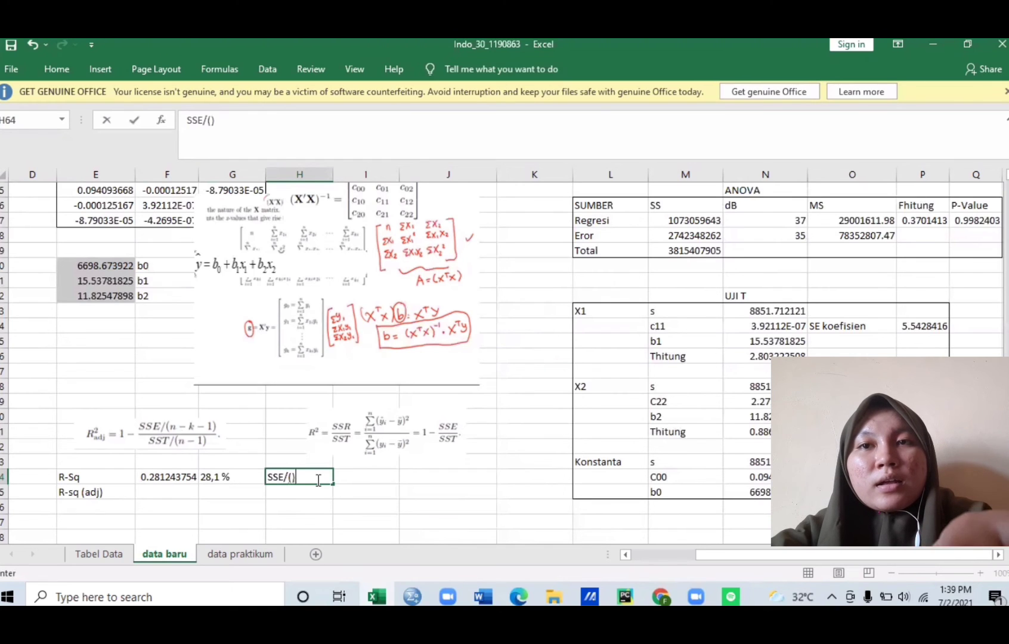
key("Left")
type("`n`")
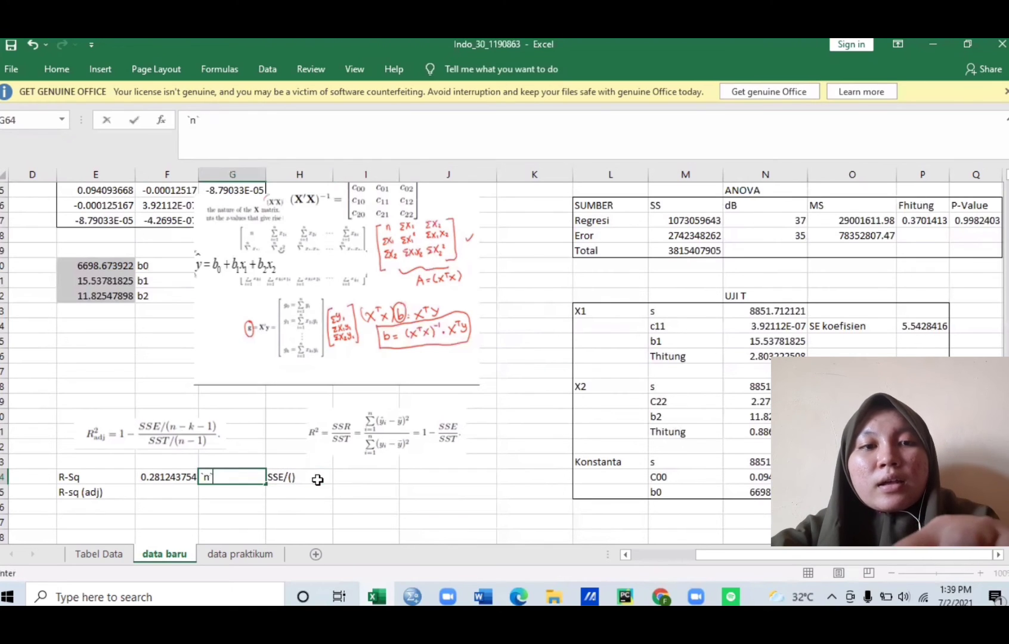
type("`-k")
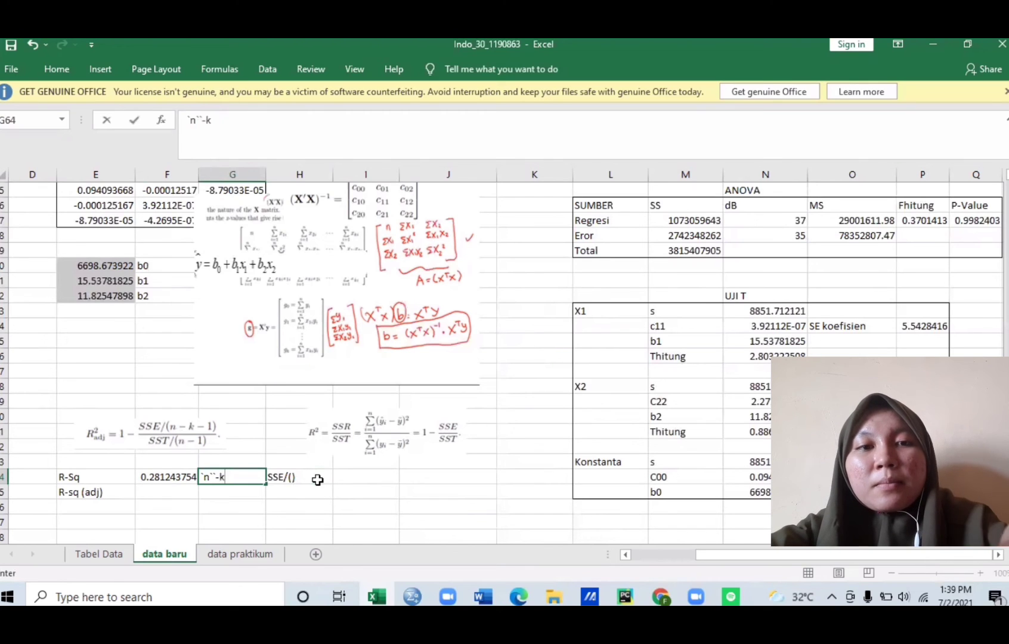
type("-1")
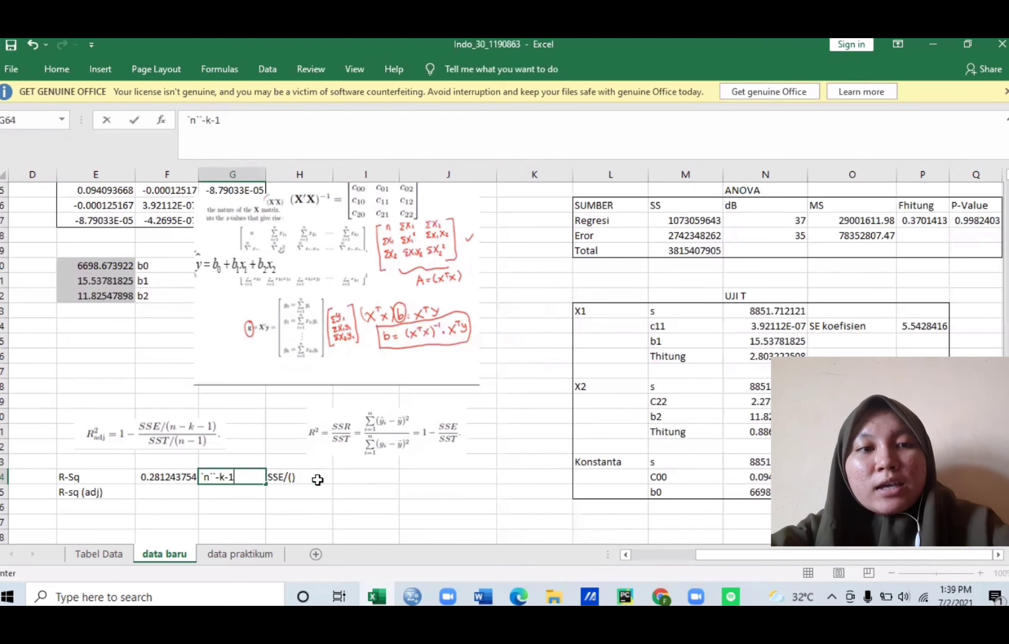
key("BackSpace")
key("BackSpace")
key("BackSpace")
key("BackSpace")
key("BackSpace")
key("BackSpace")
key("BackSpace")
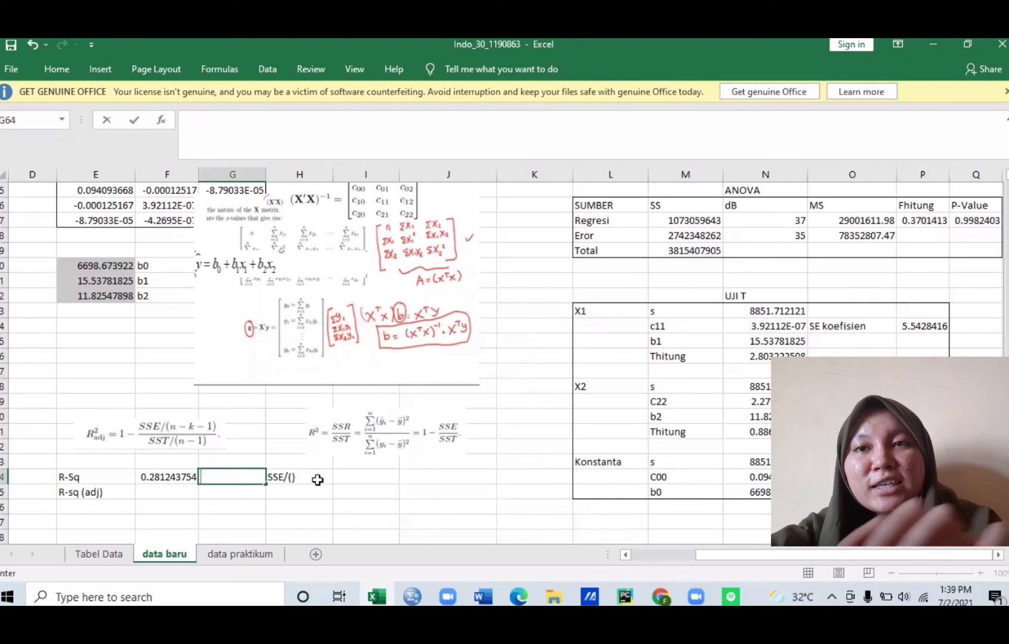
- Replace the unfinished text in H64 with the label SSE/(n-l-1) for the adjusted R² numerator
left_click(300, 476)
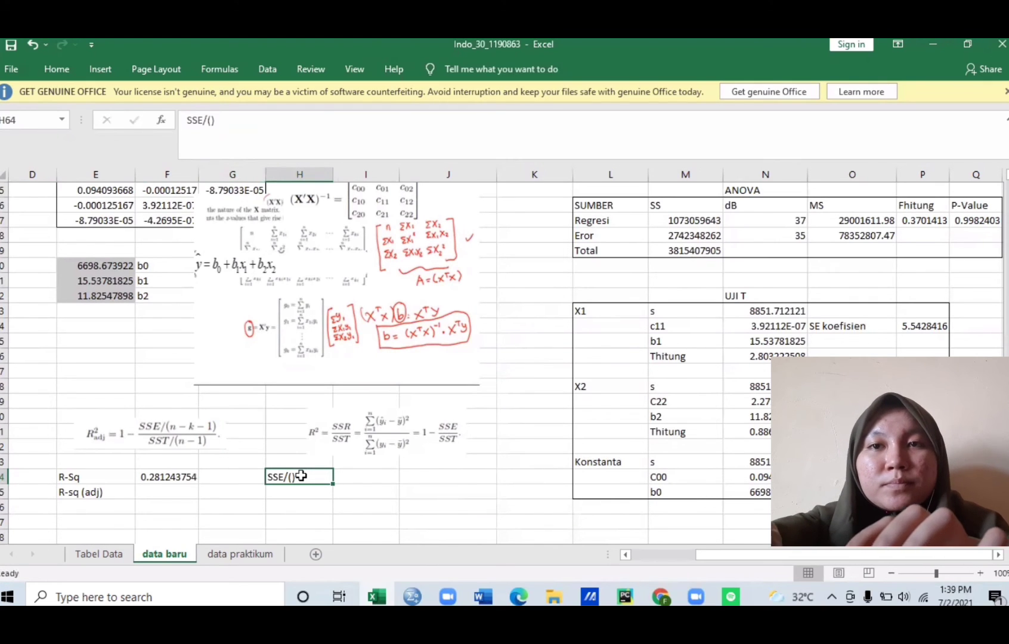
key("BackSpace")
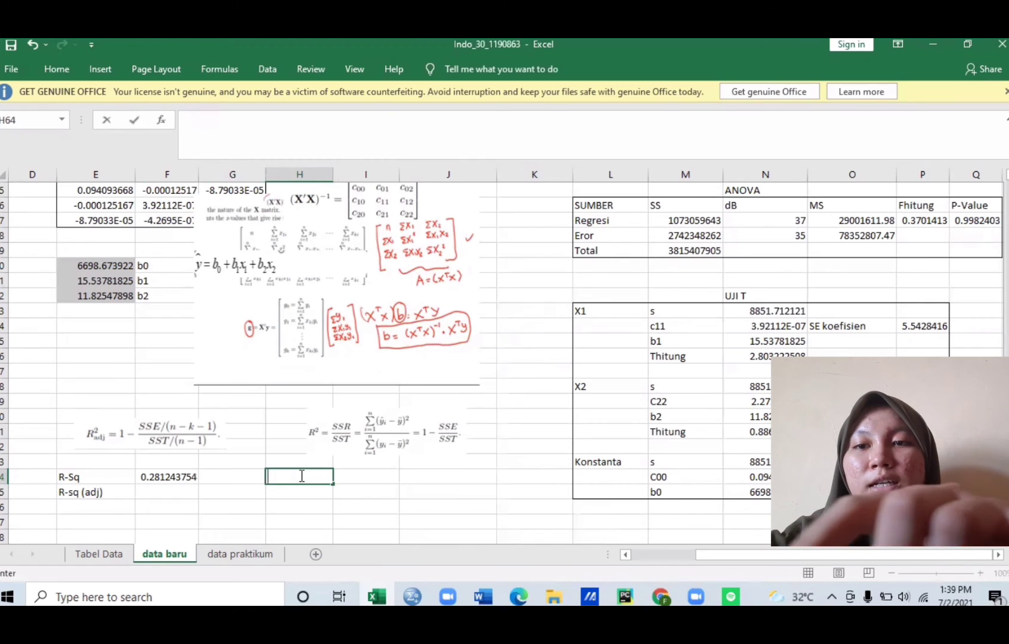
type("SSE")
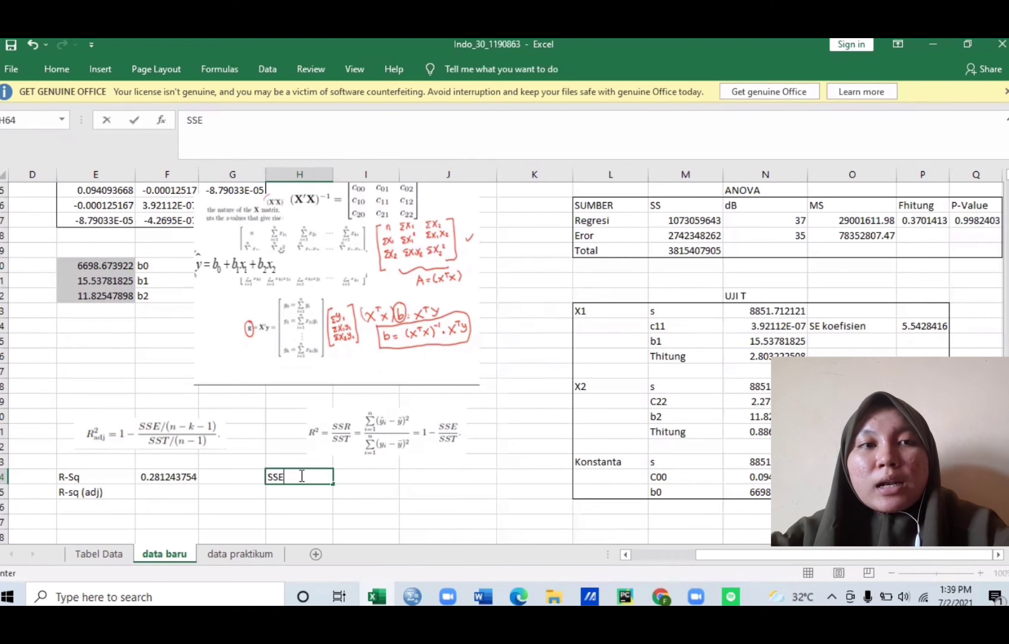
type("/")
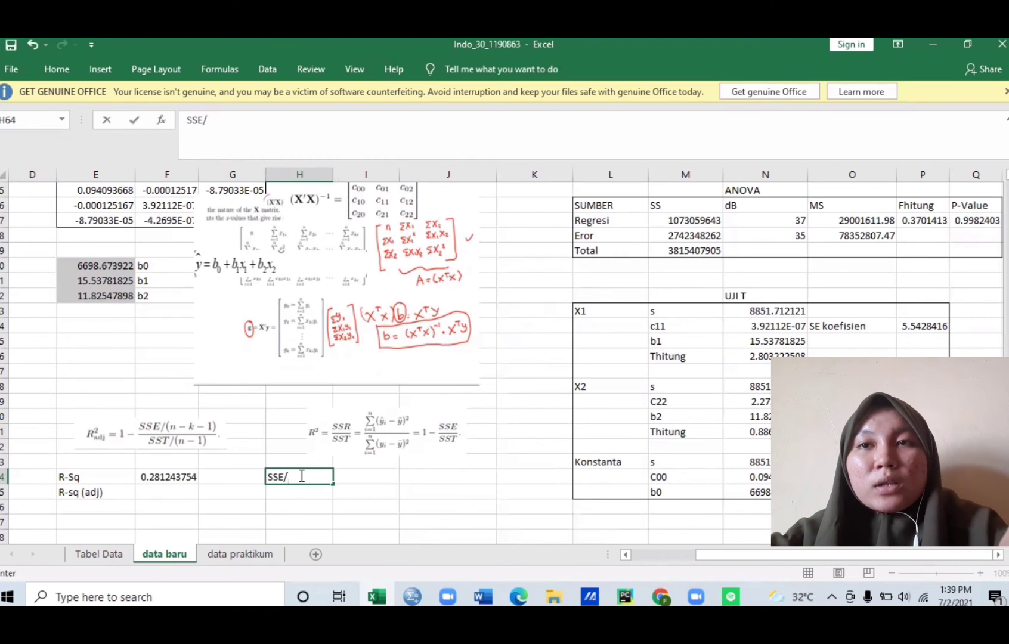
type("()")
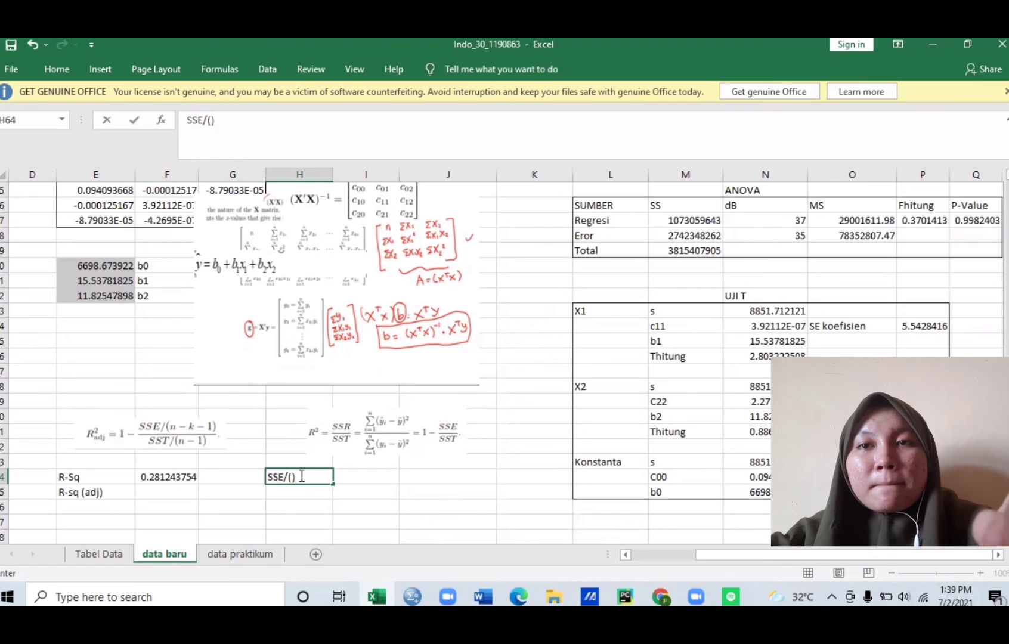
key("BackSpace")
type("N")
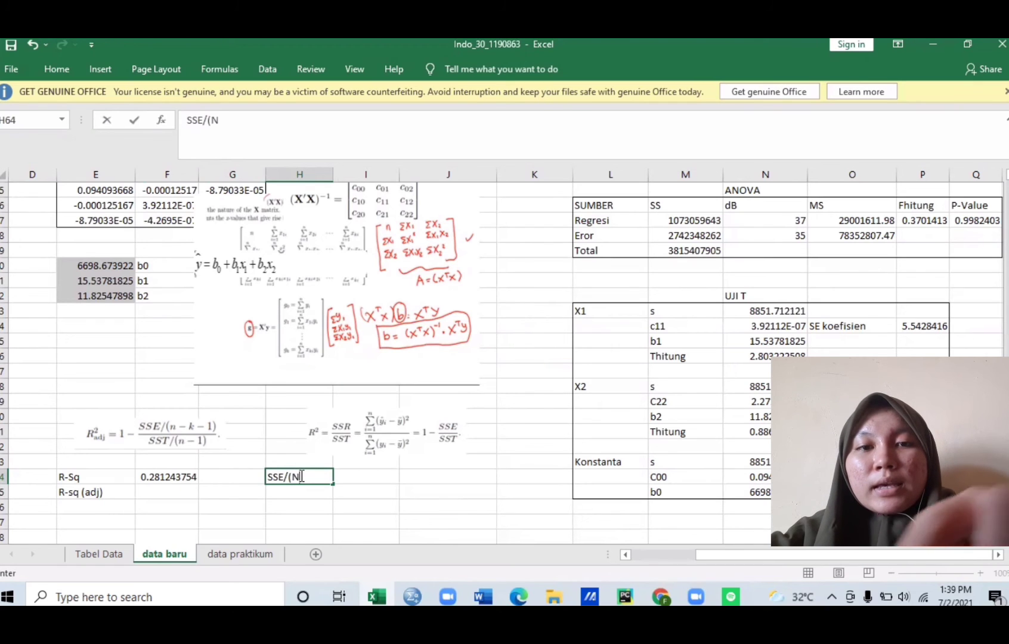
key("BackSpace")
type("n-l")
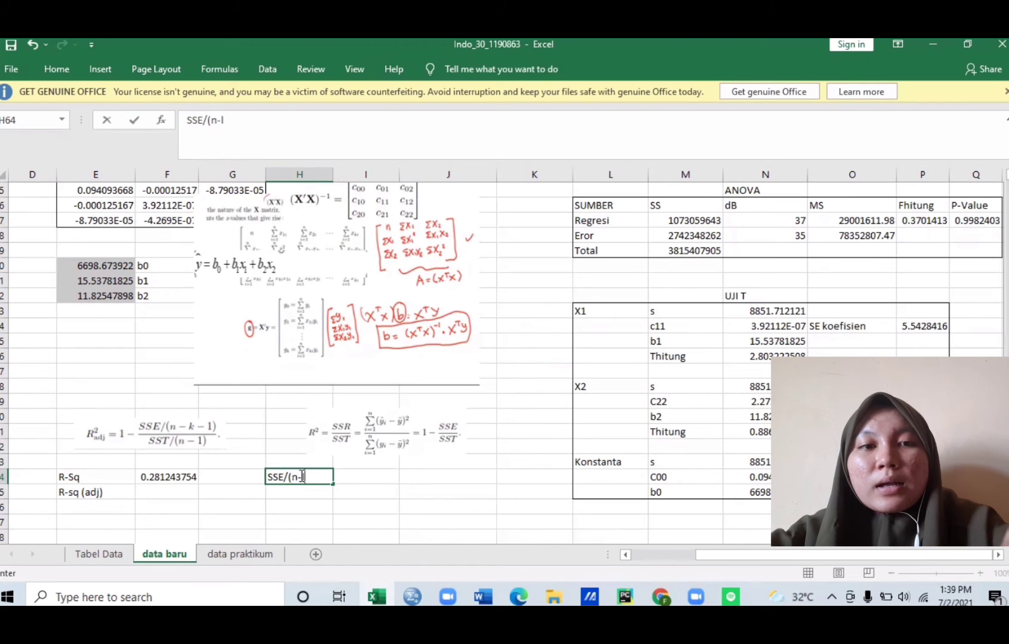
type("-1")
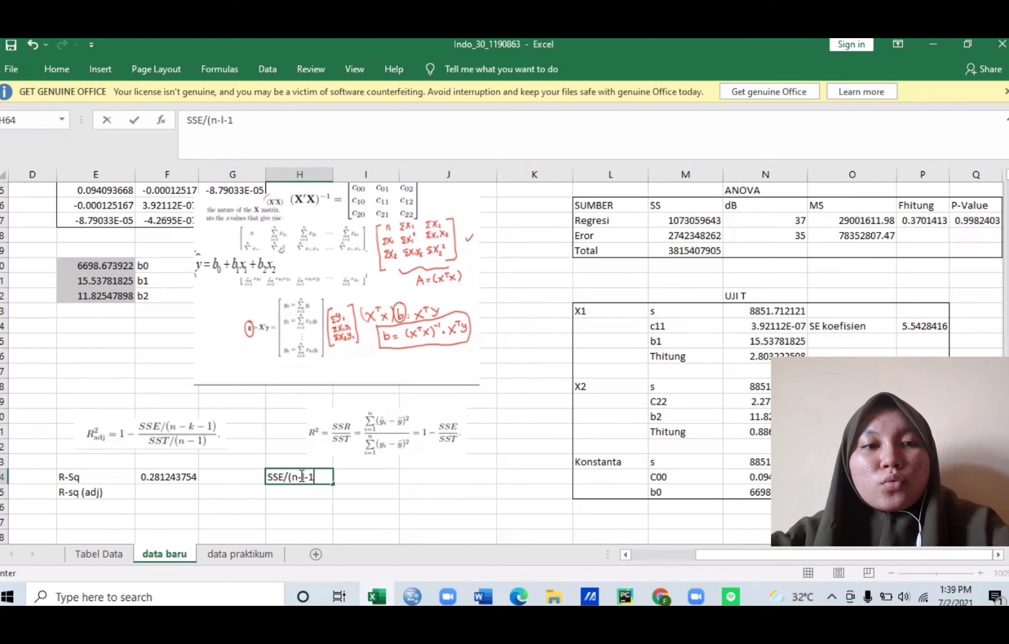
type(")")
- Compute the numerator in I64 from the ANOVA error sum of squares and its degrees of freedom as =M48/N48
left_click(354, 476)
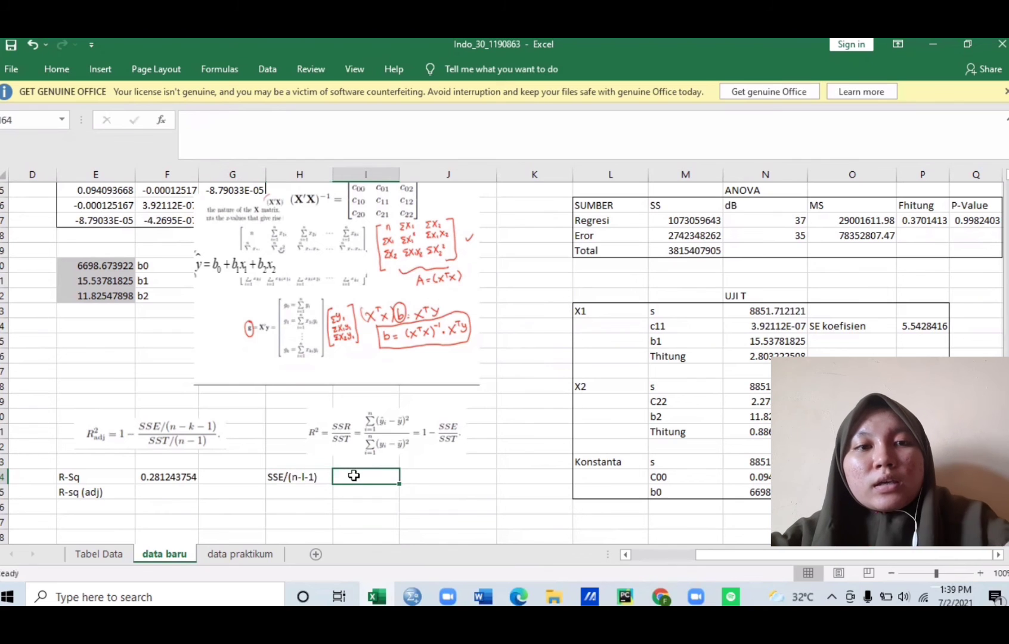
type("=")
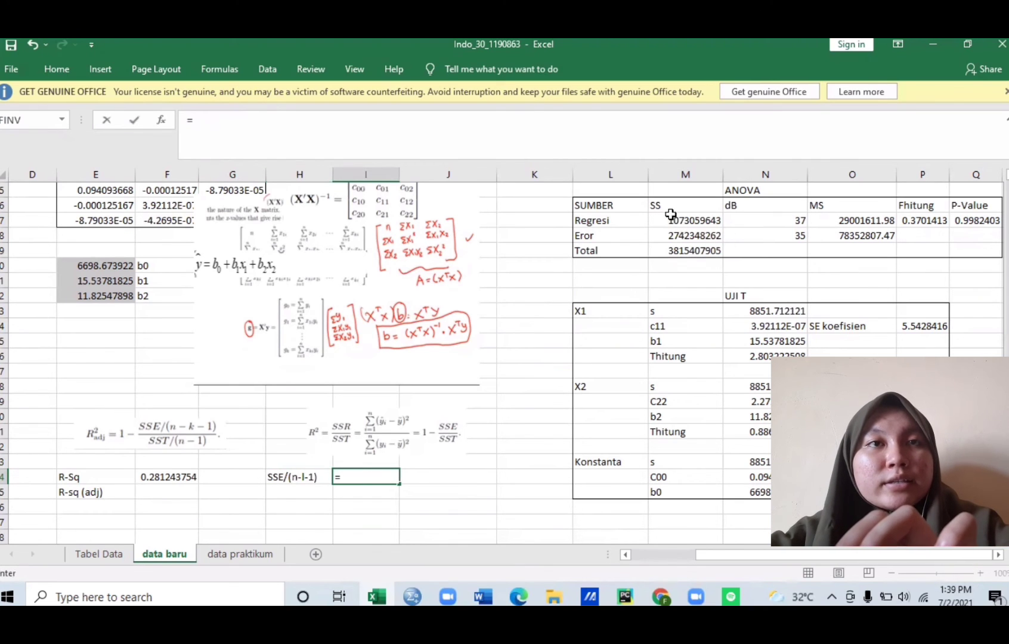
left_click(686, 235)
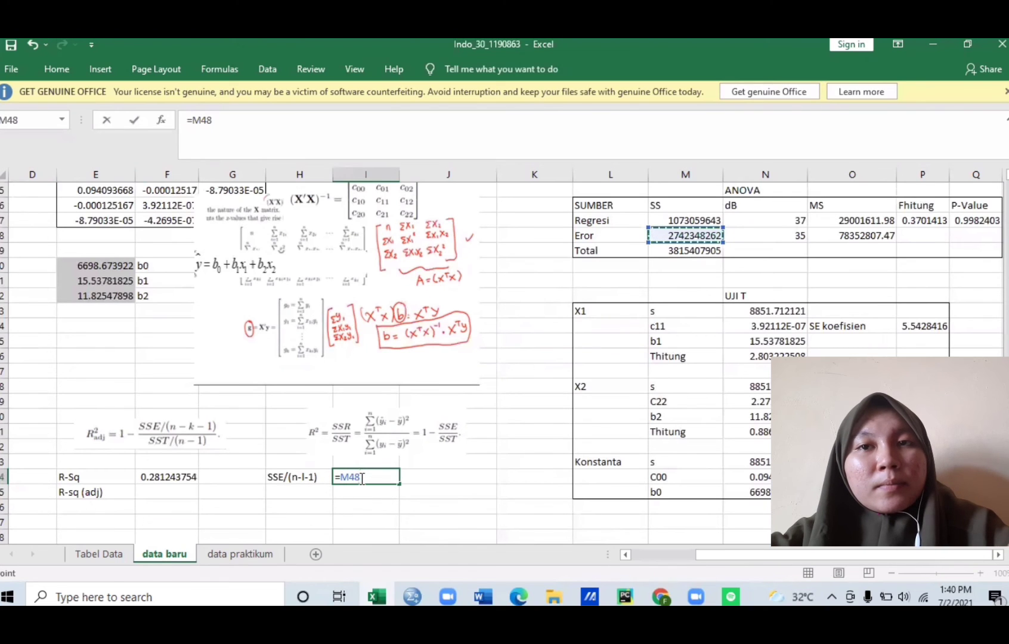
type("/")
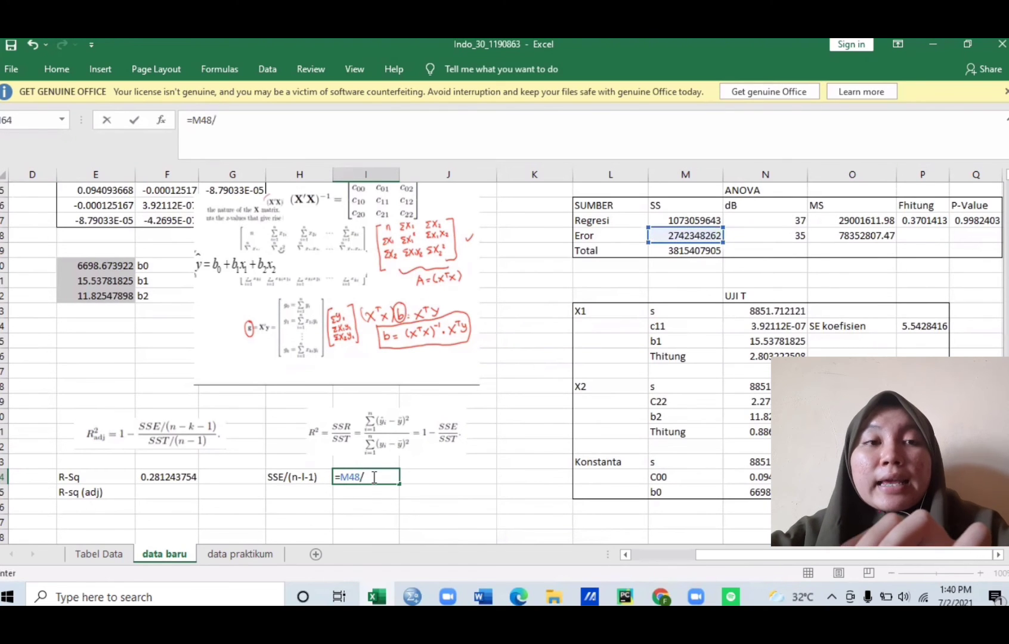
left_click(793, 234)
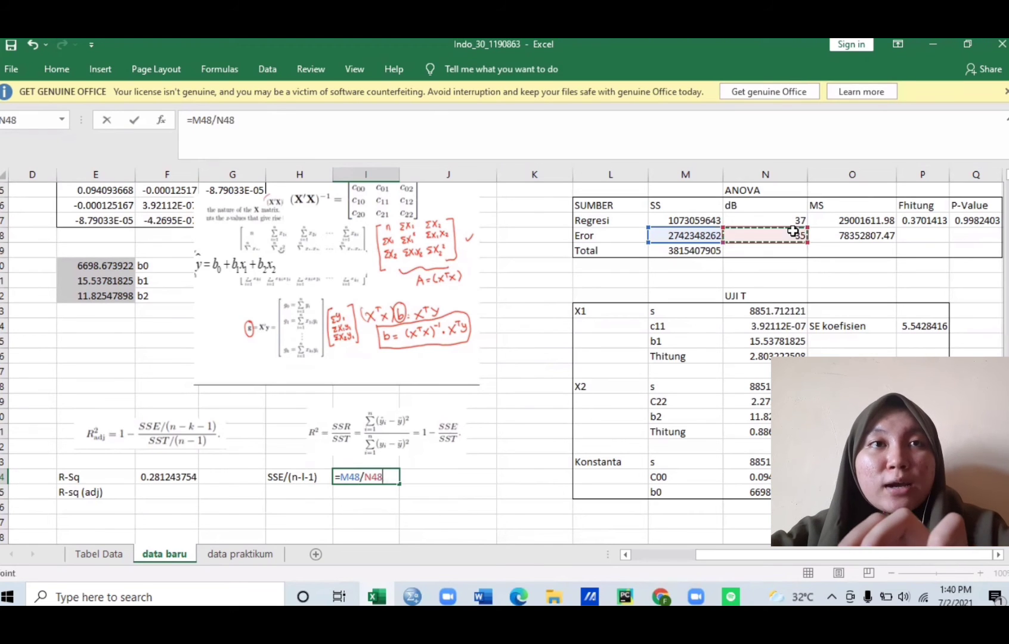
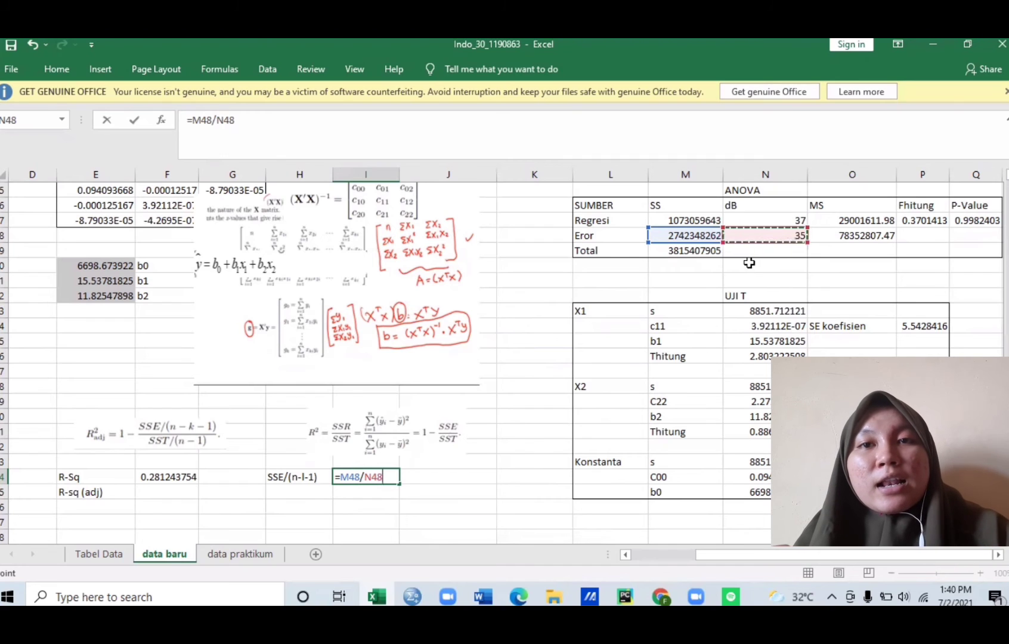
key("Return")
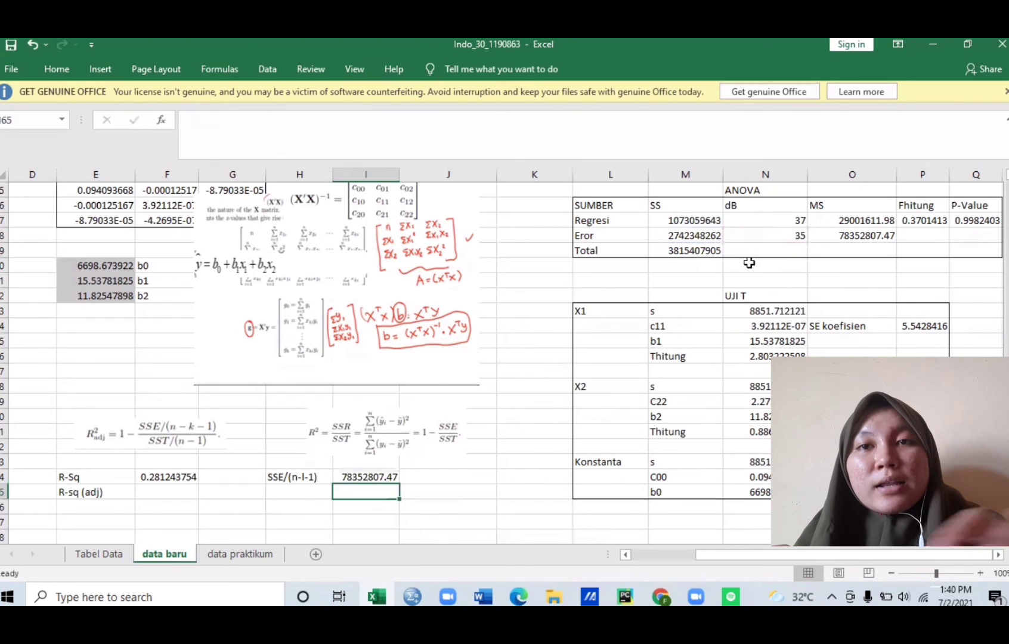
- Correct the numerator label in H64 to SSE/(n-k-1)
left_click(302, 478)
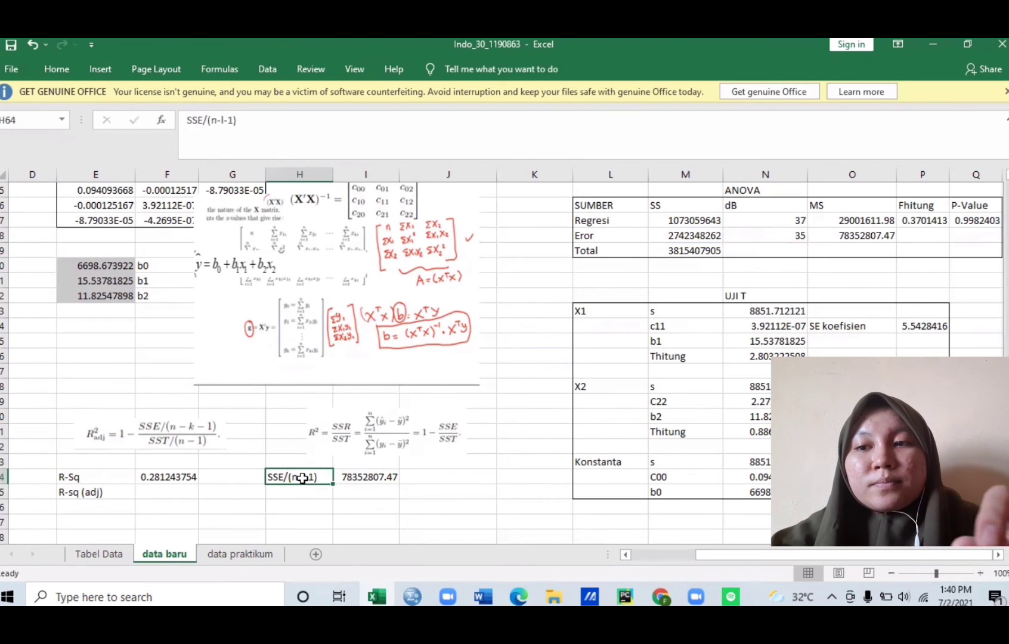
key("shift+Right")
key("shift+Left")
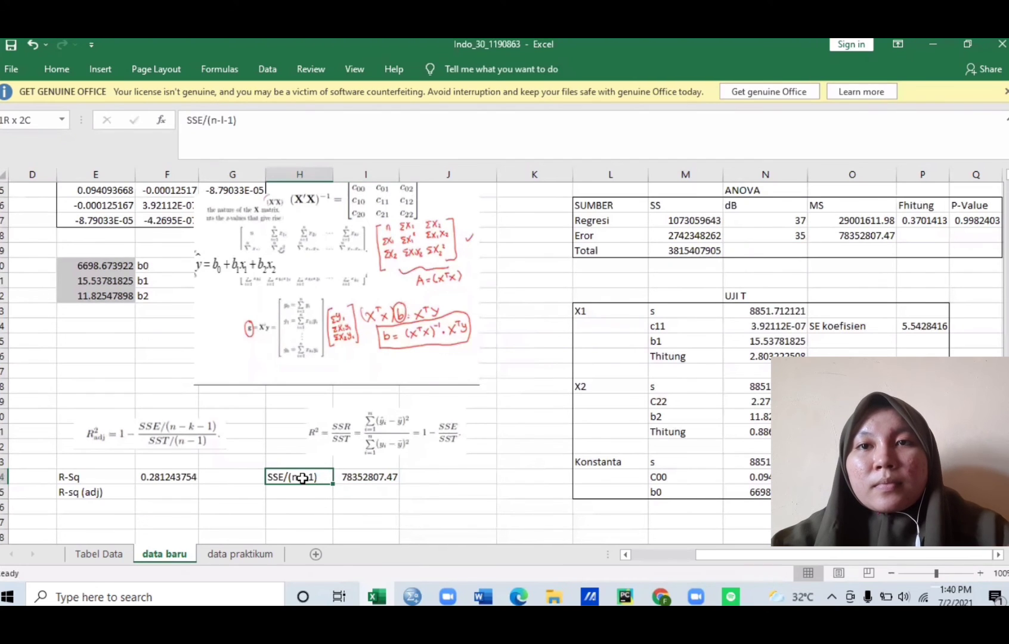
left_click(224, 119)
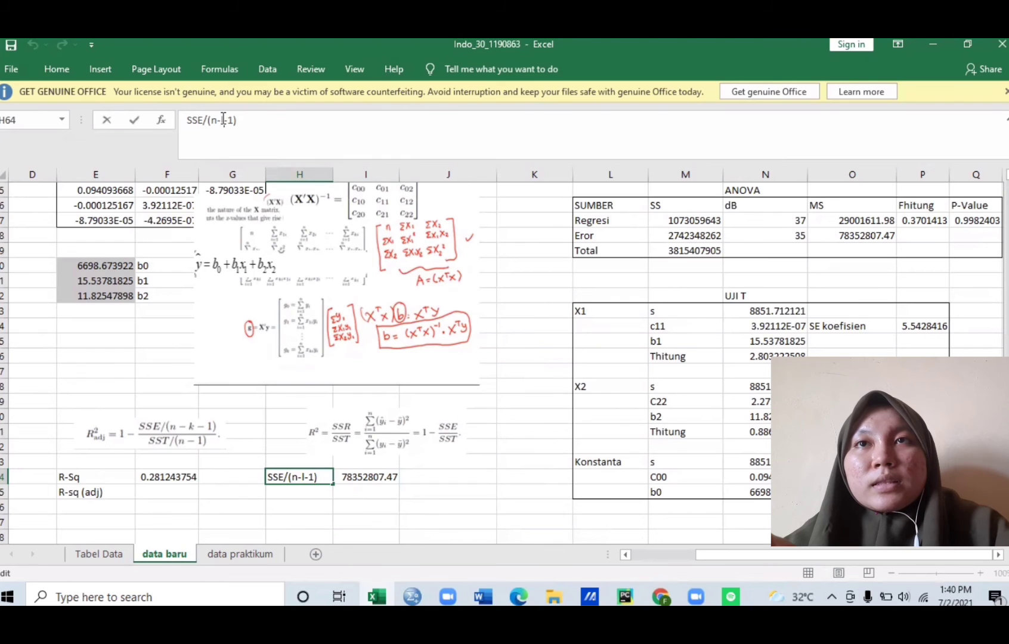
key("BackSpace")
type("k")
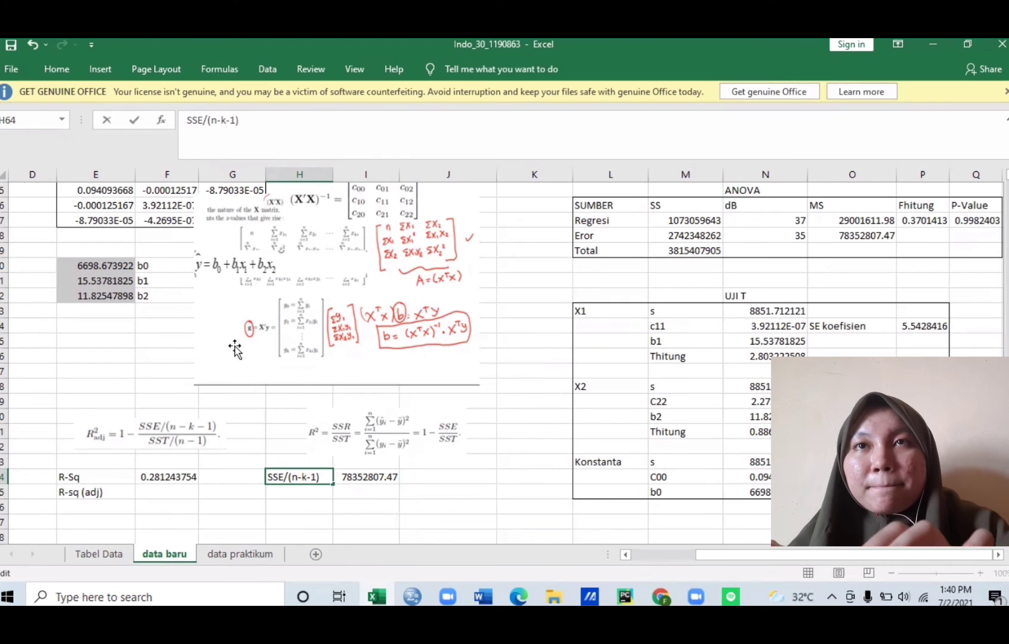
- Label cell H65, directly below the numerator label, as SST/(n-1)
left_click(317, 495)
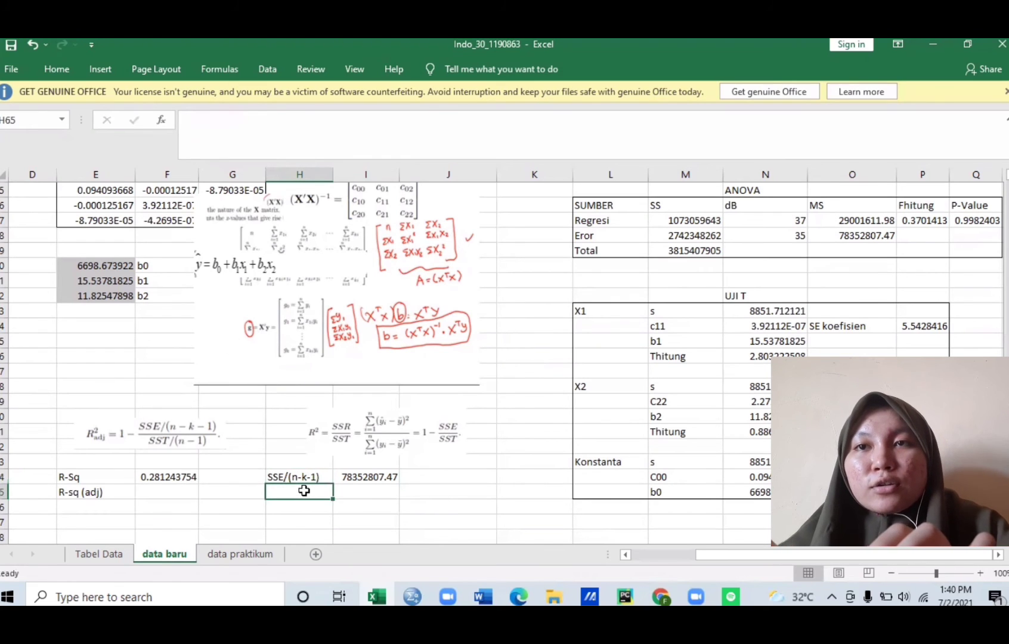
type("SST")
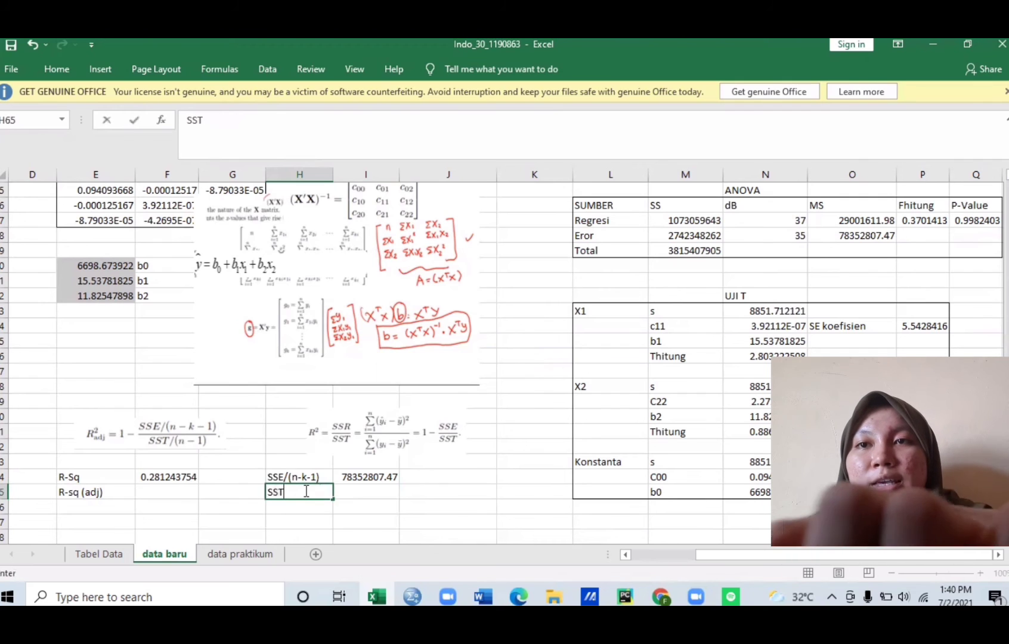
type("/")
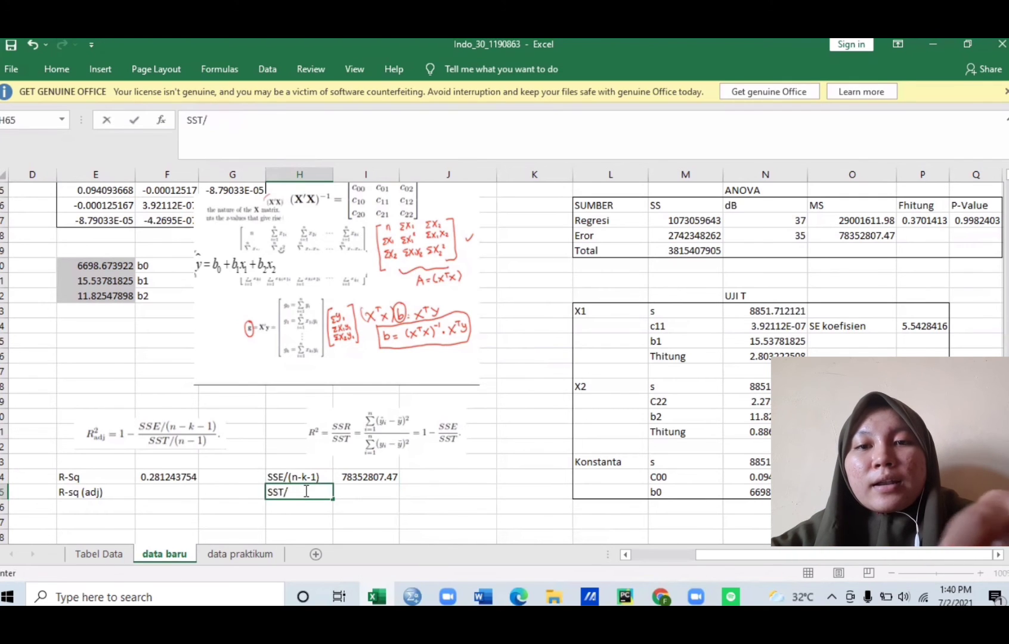
type("(")
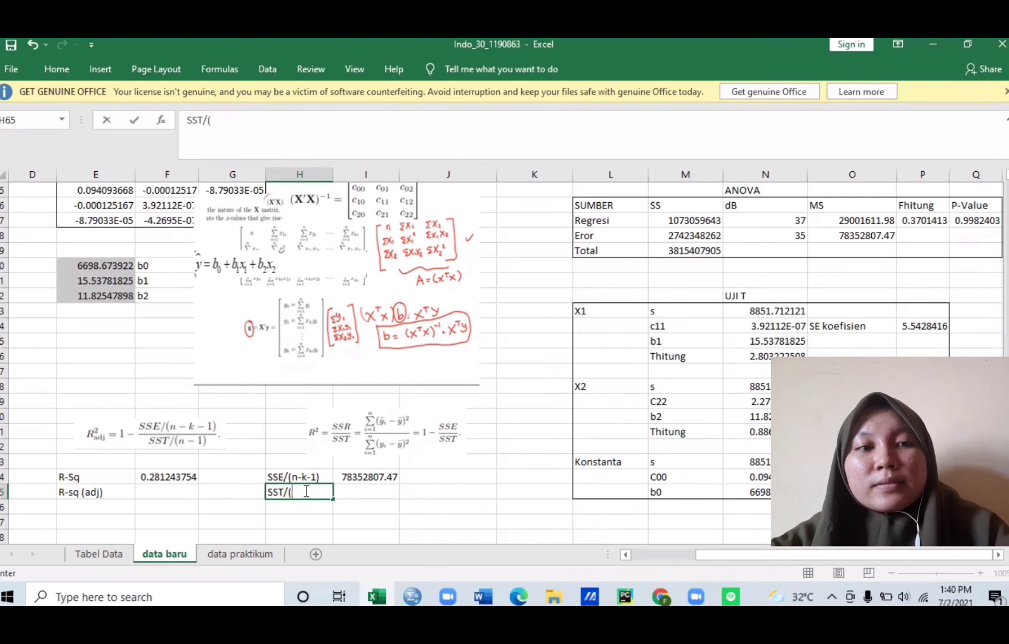
type("n-1")
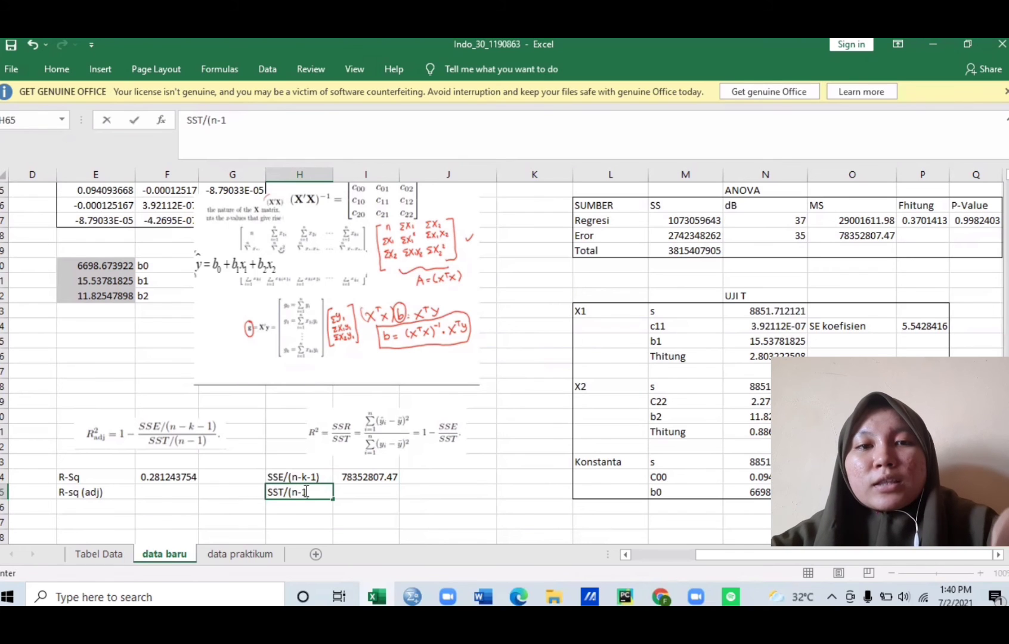
type(")")
- Compute the adjusted R² denominator in I65 from the ANOVA total sum of squares and the regression degrees of freedom as =M49/N47
left_click(358, 490)
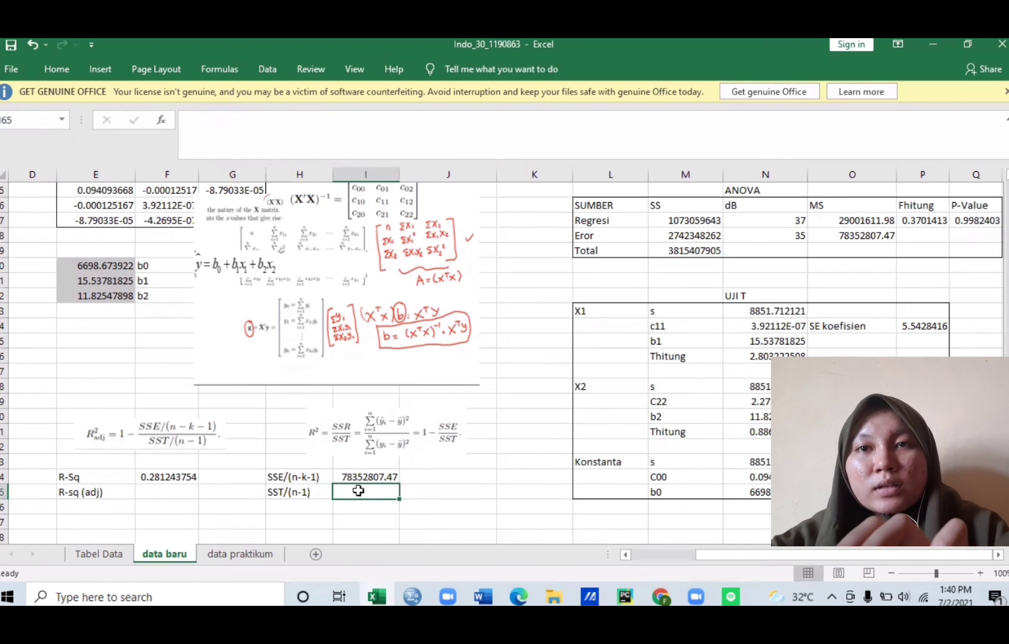
type("=")
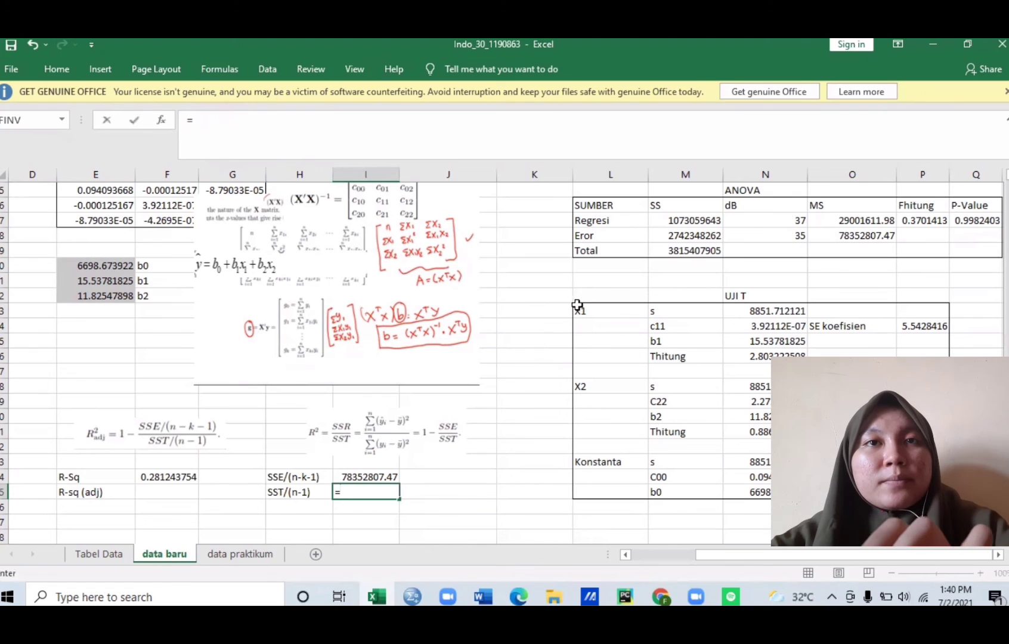
left_click(677, 251)
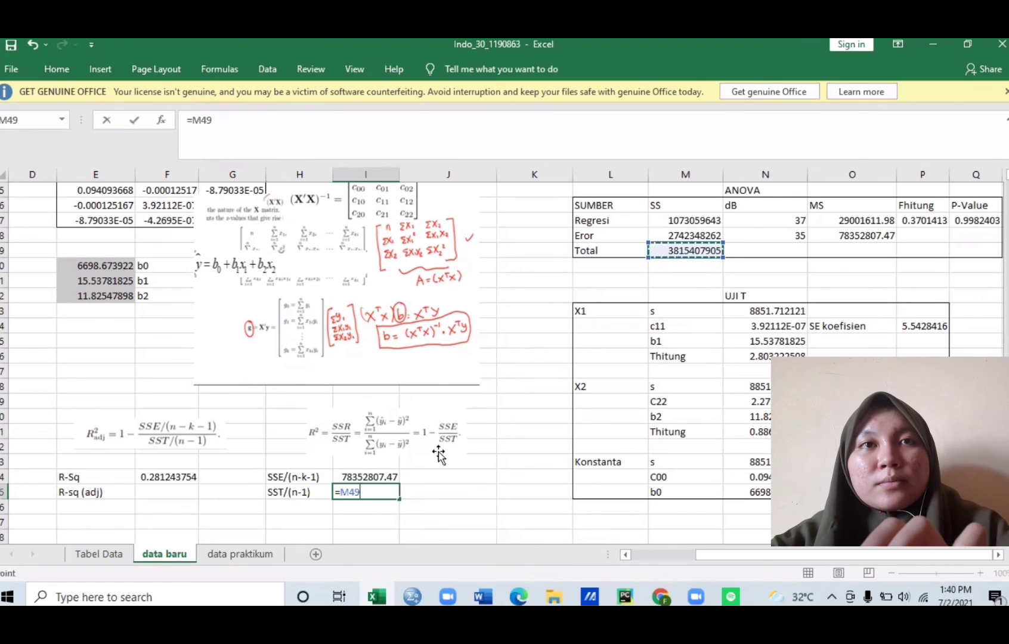
type("/")
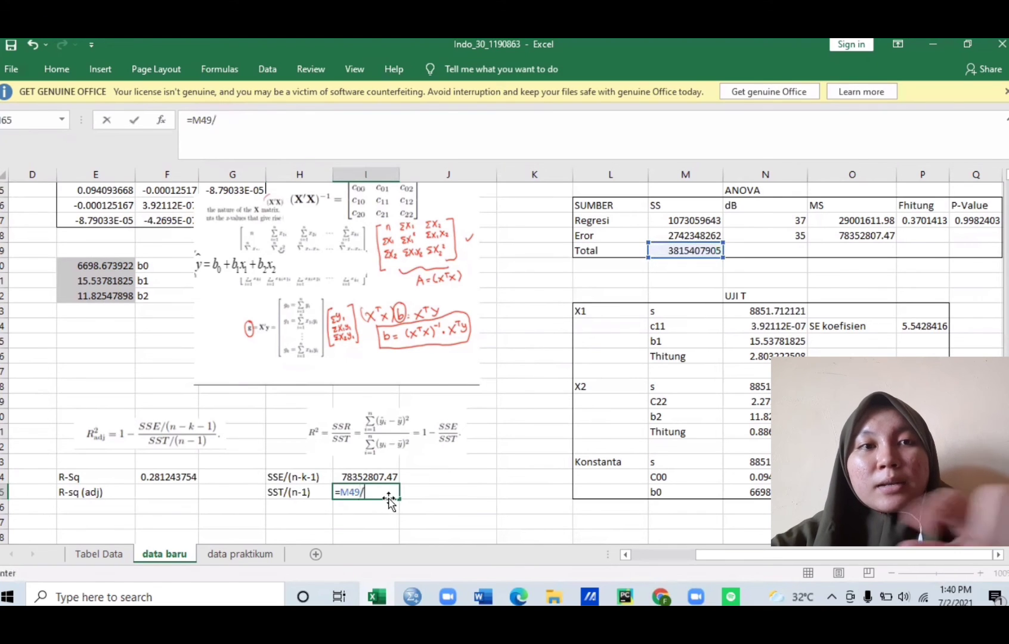
left_click(768, 222)
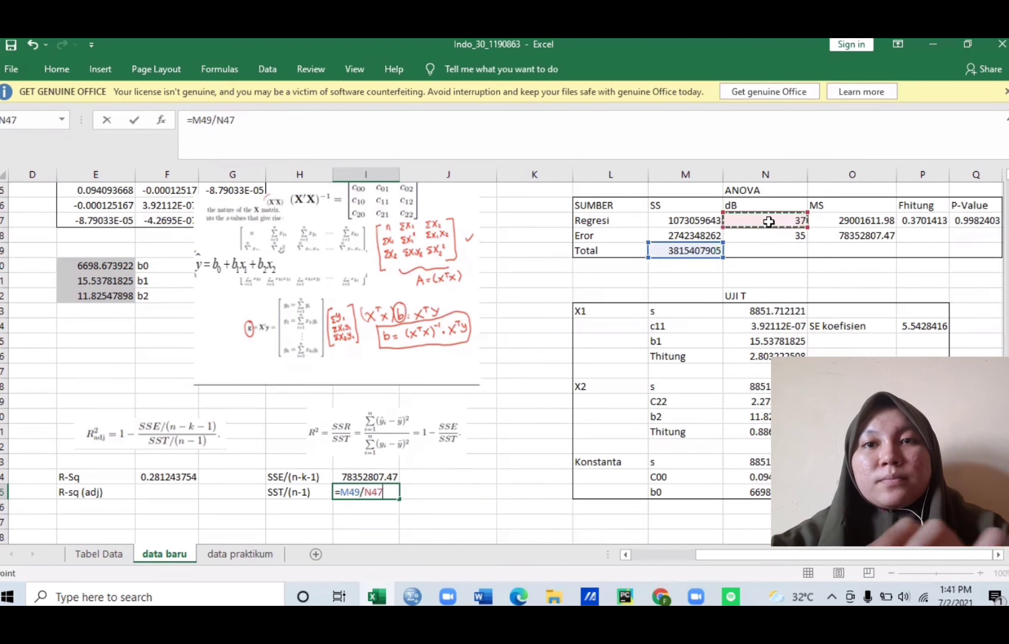
key("Return")
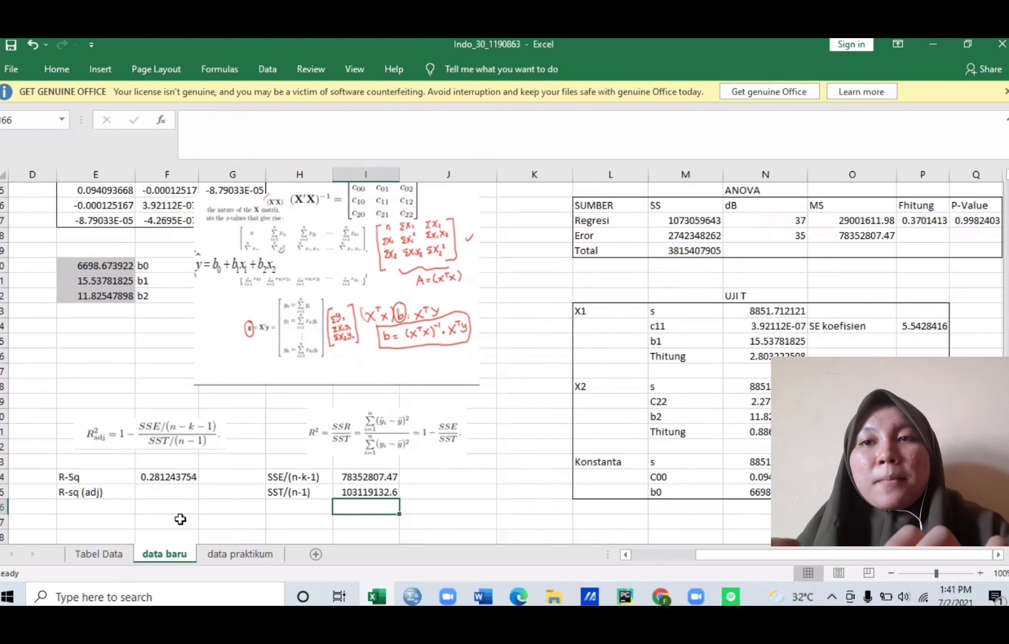
- Move the adjusted R² formula picture below the R-sq (adj) row and compute R-sq (adj) in F65 as =1-I64/I65
left_click(168, 452)
left_click_drag(169, 452, 164, 528)
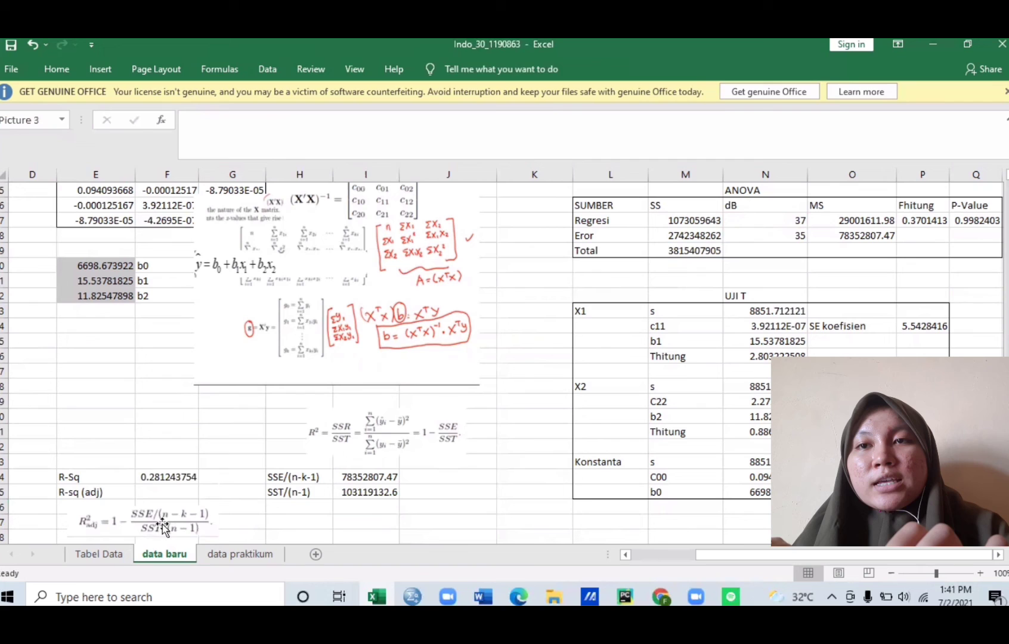
left_click(162, 490)
type("=")
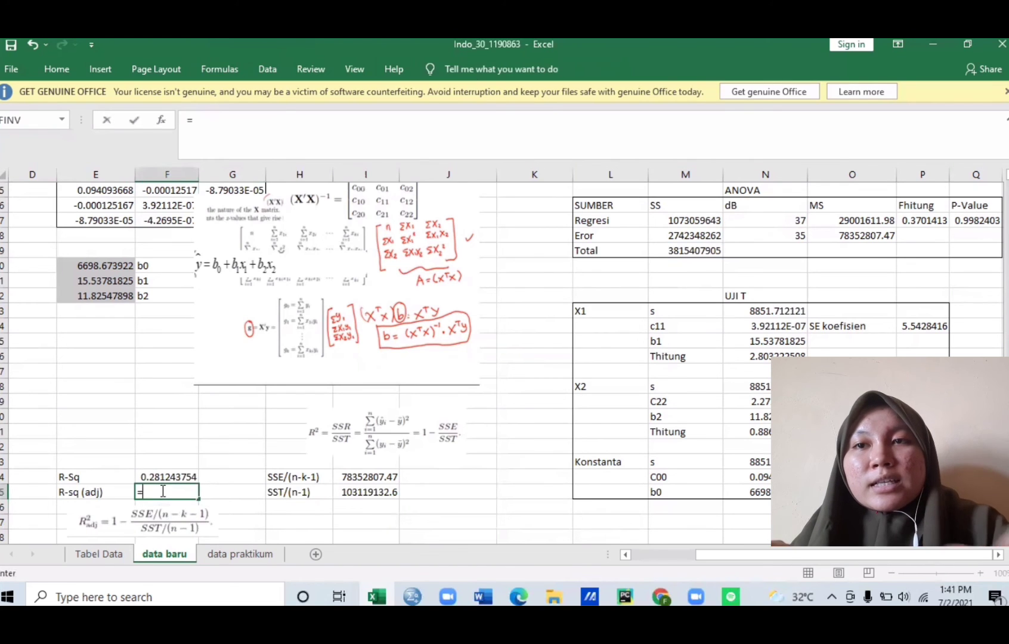
type("1-")
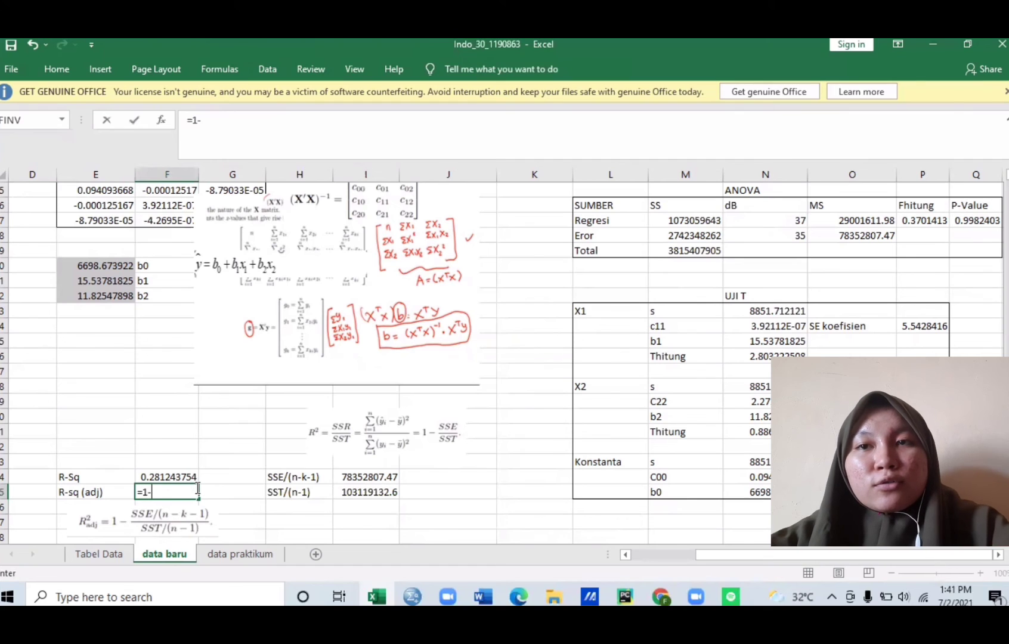
left_click(347, 478)
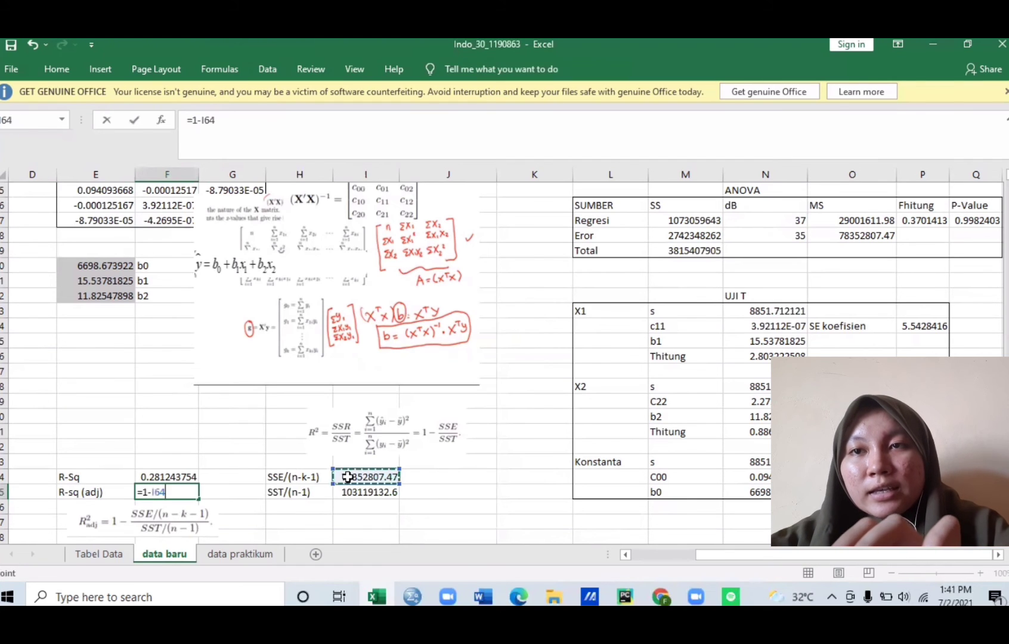
type("/")
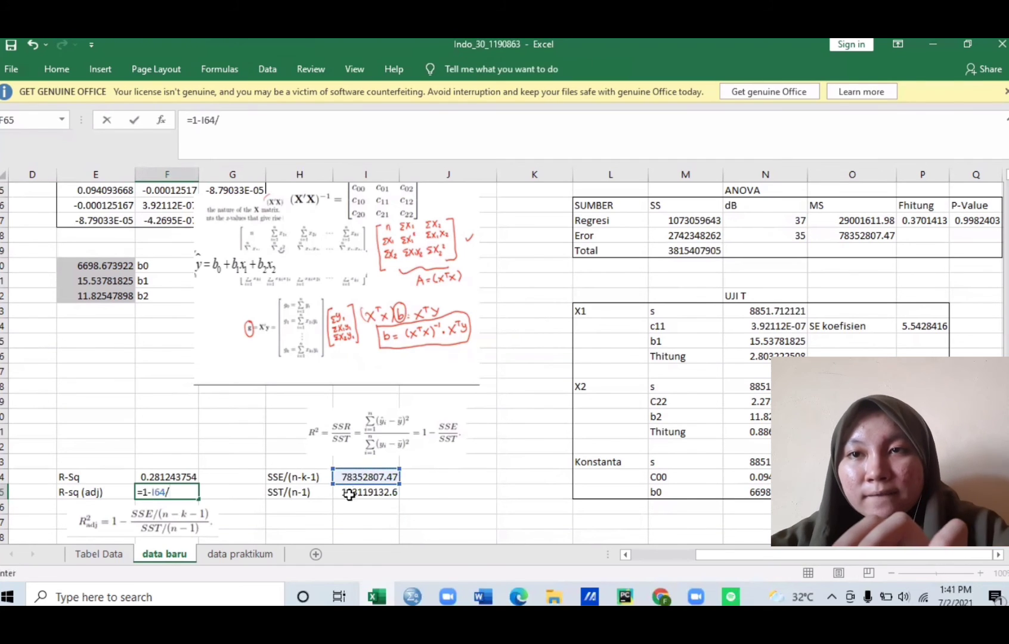
left_click(350, 498)
key("Return")
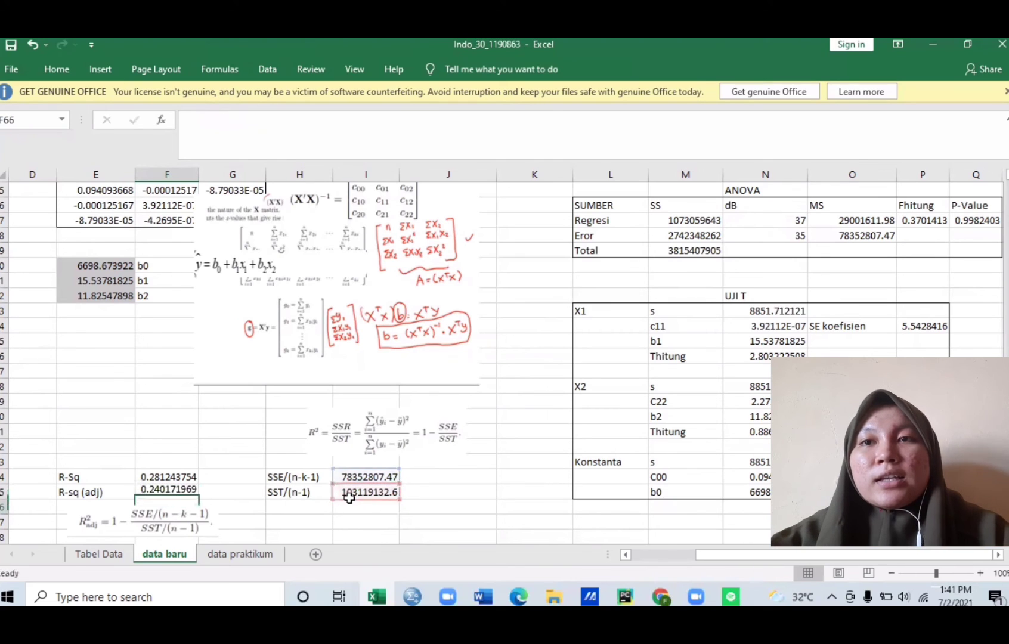
left_click_drag(194, 526, 198, 448)
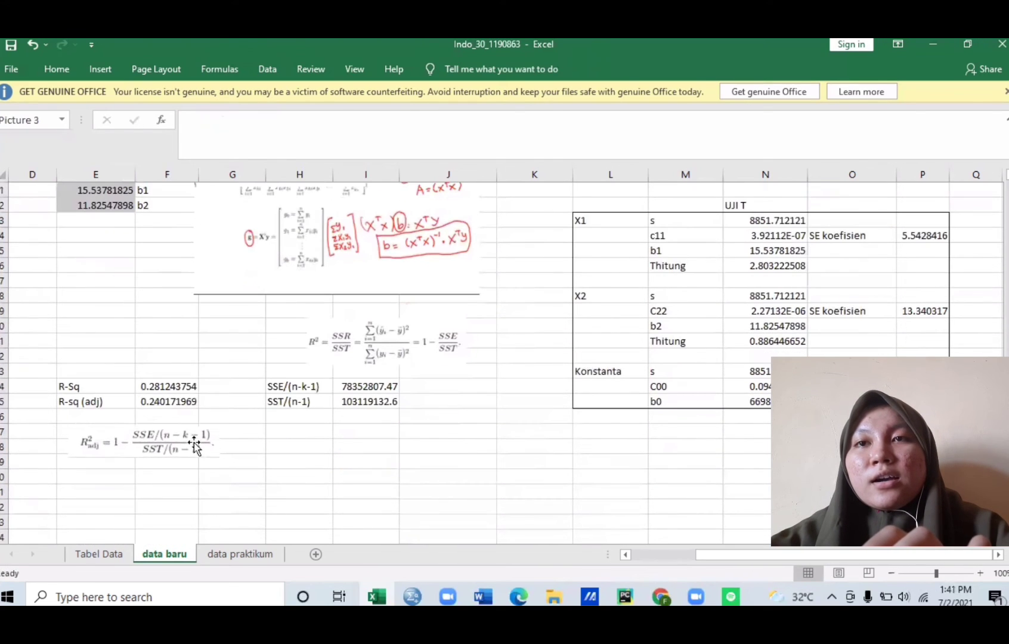
- Enter the percentage equivalents beside the results: 28,1% for R-Sq in G64 and 24,0% for R-sq (adj) in G65
left_click(253, 385)
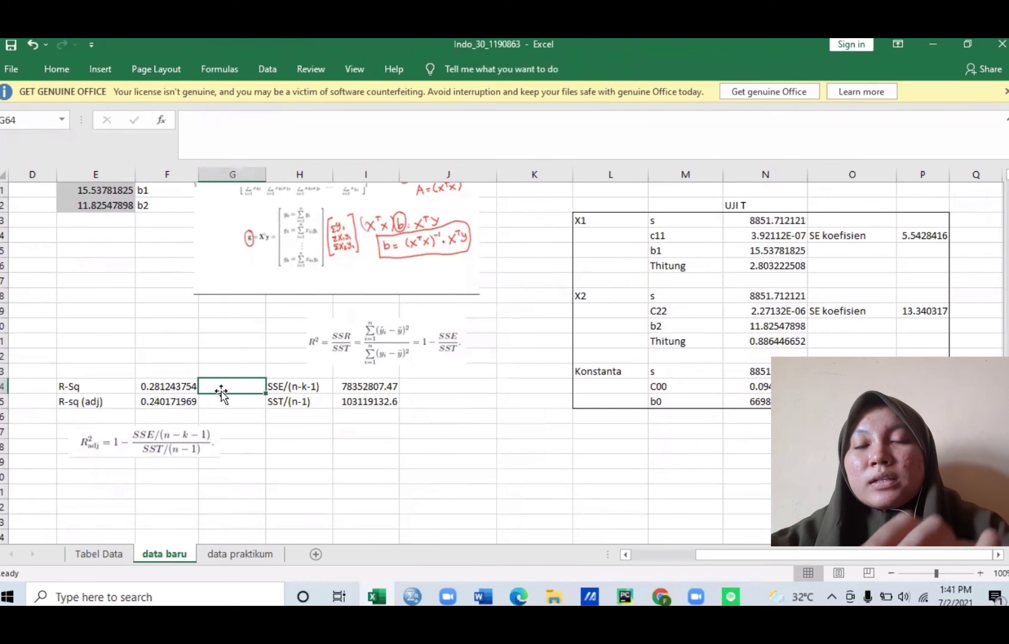
type("28")
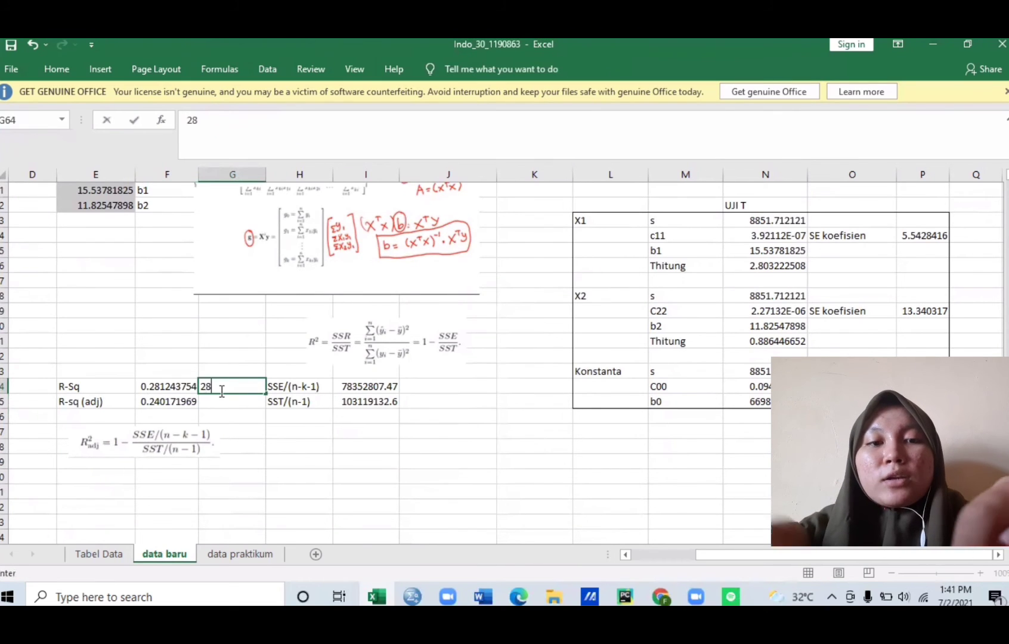
type(",1%")
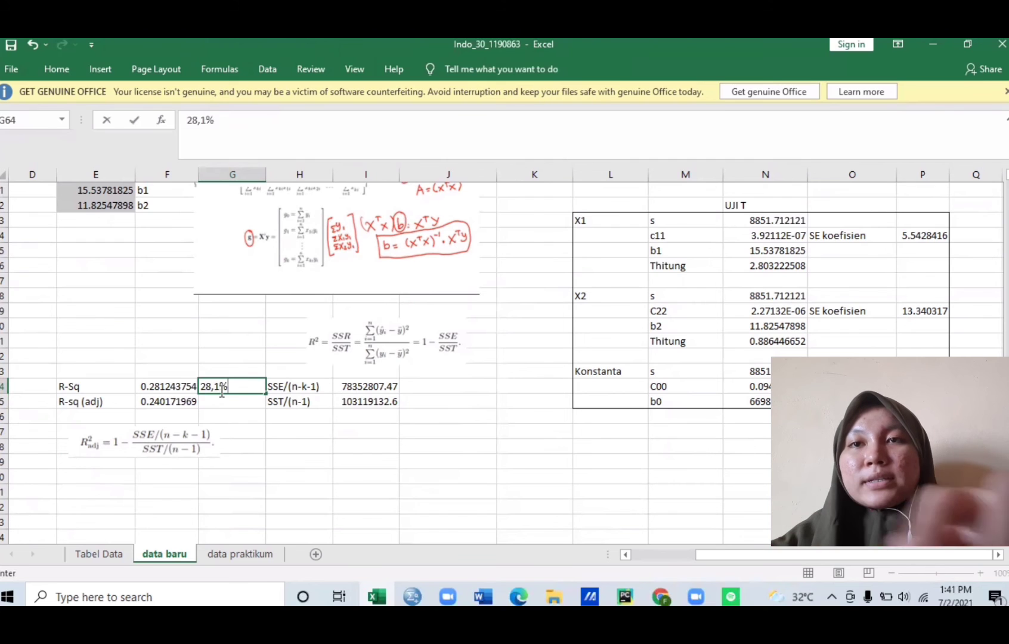
key("Return")
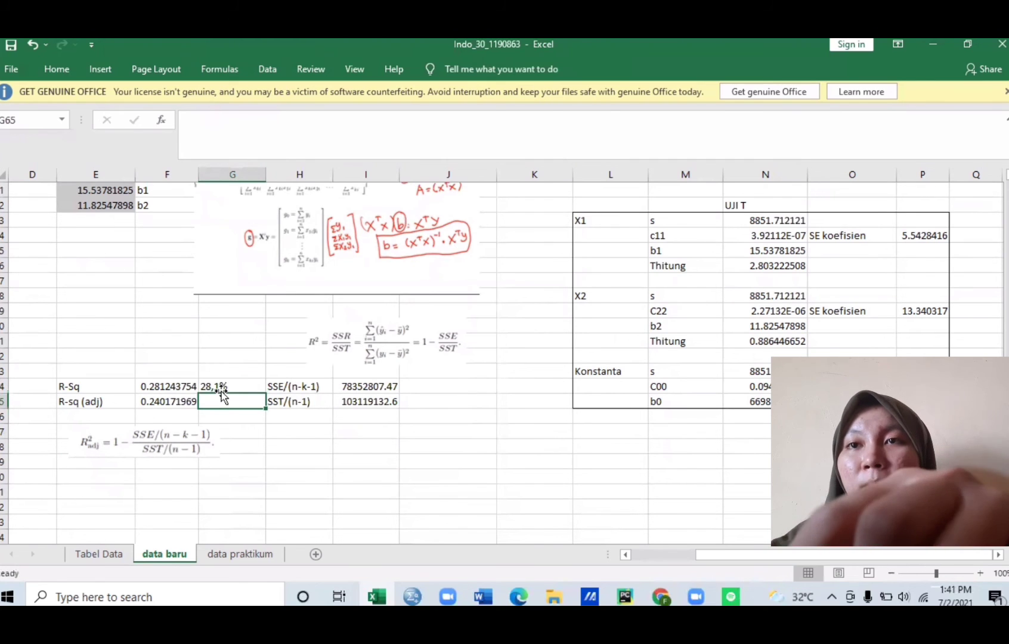
type("24")
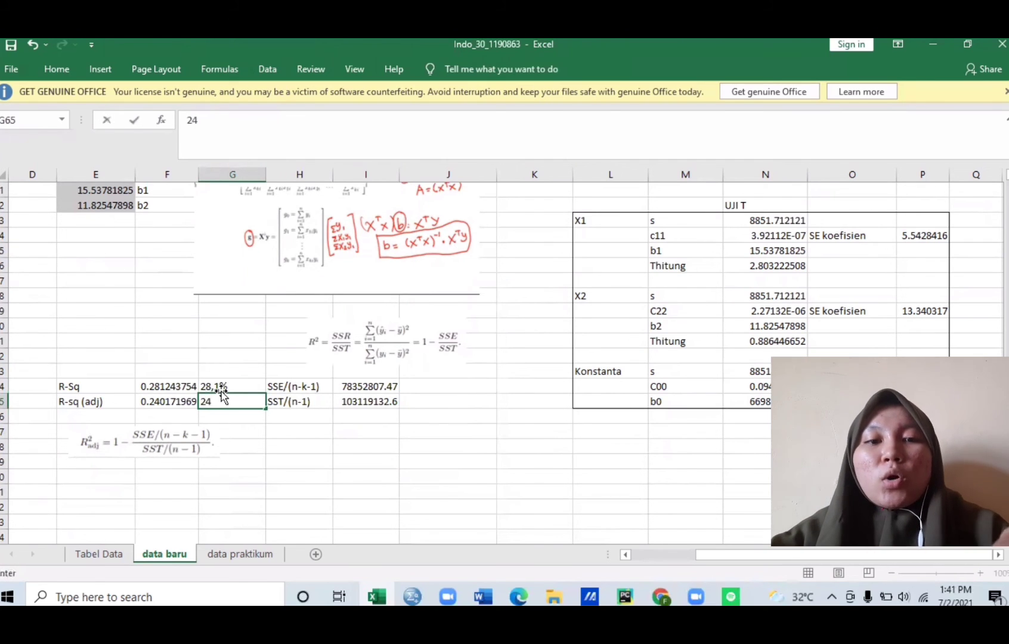
type("<0%")
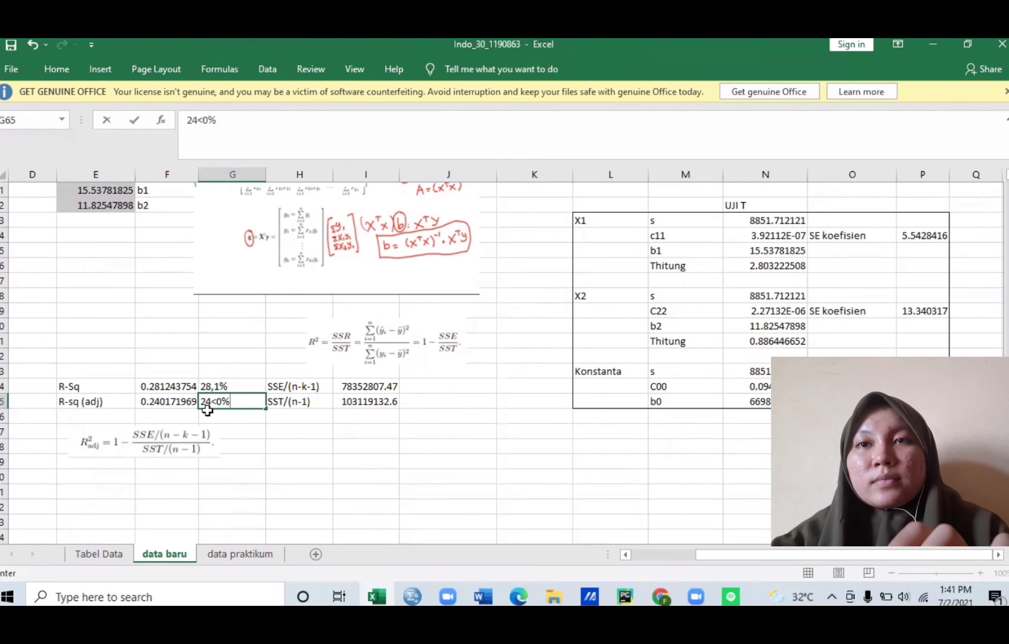
left_click(217, 403)
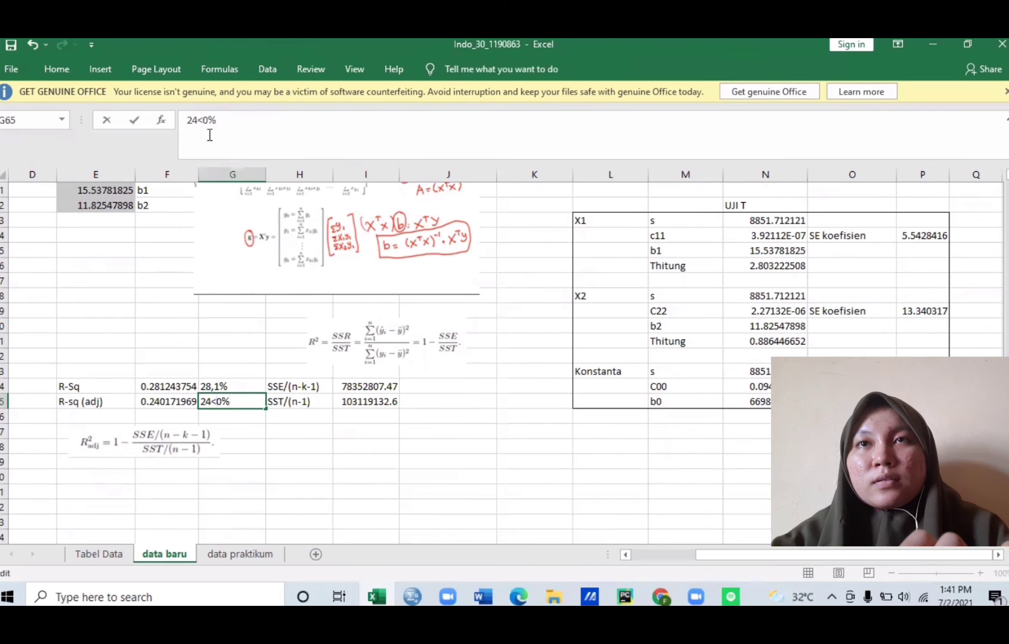
key("BackSpace")
type(",")
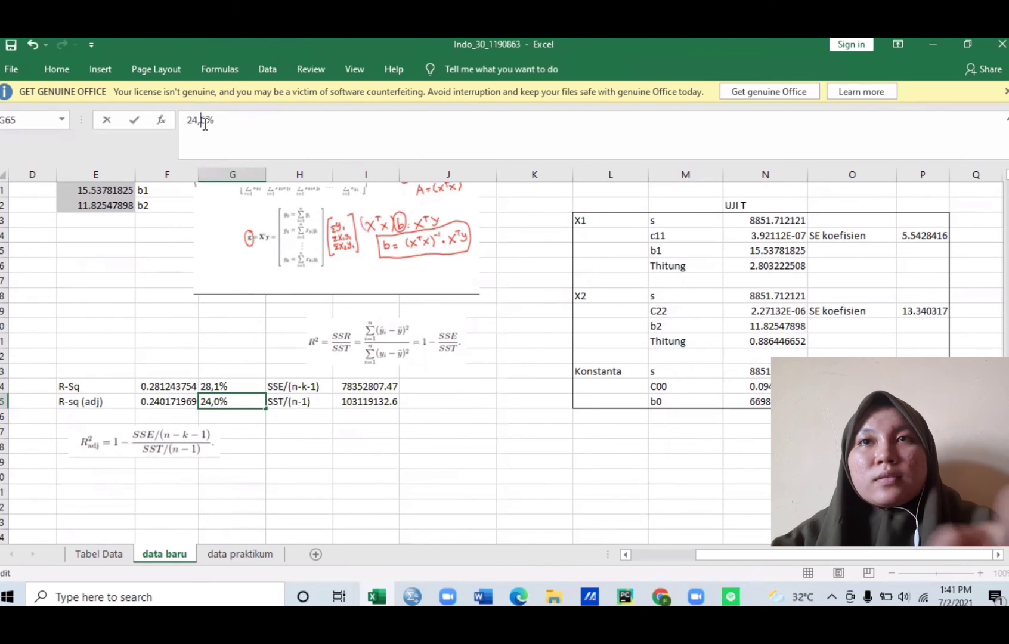
key("Return")
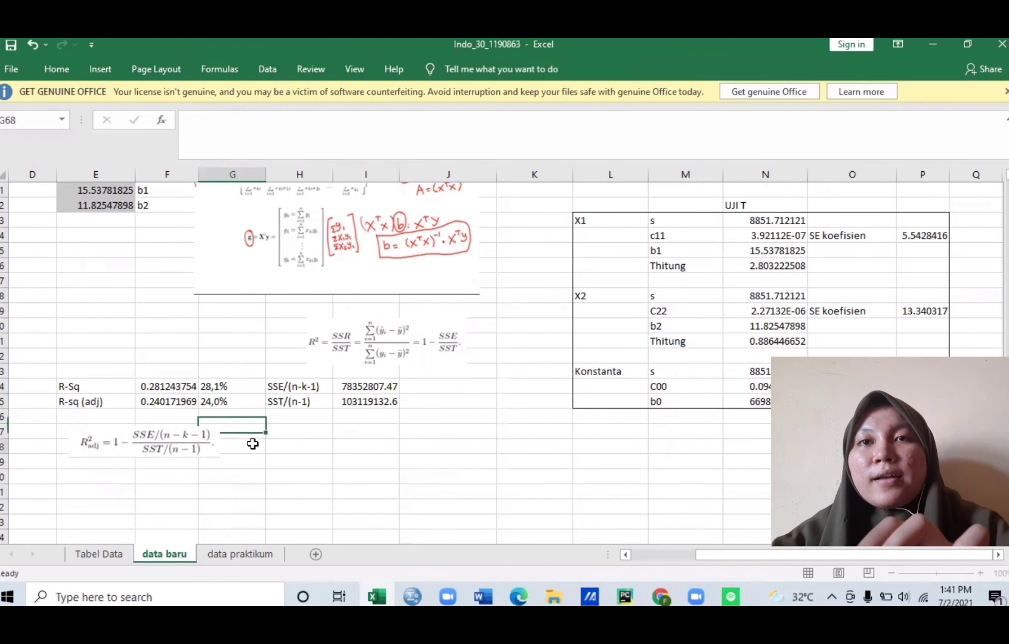
- Move the adjusted R² formula picture back above the R-Sq row, beside the R² formula picture
left_click(228, 443)
left_click_drag(228, 443, 250, 330)
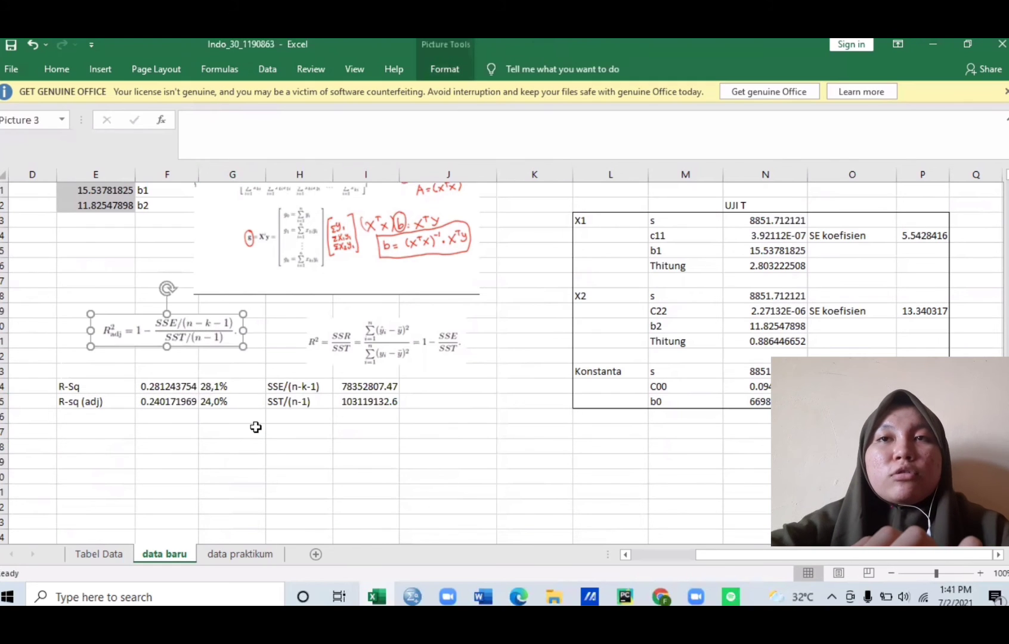
left_click(264, 458)
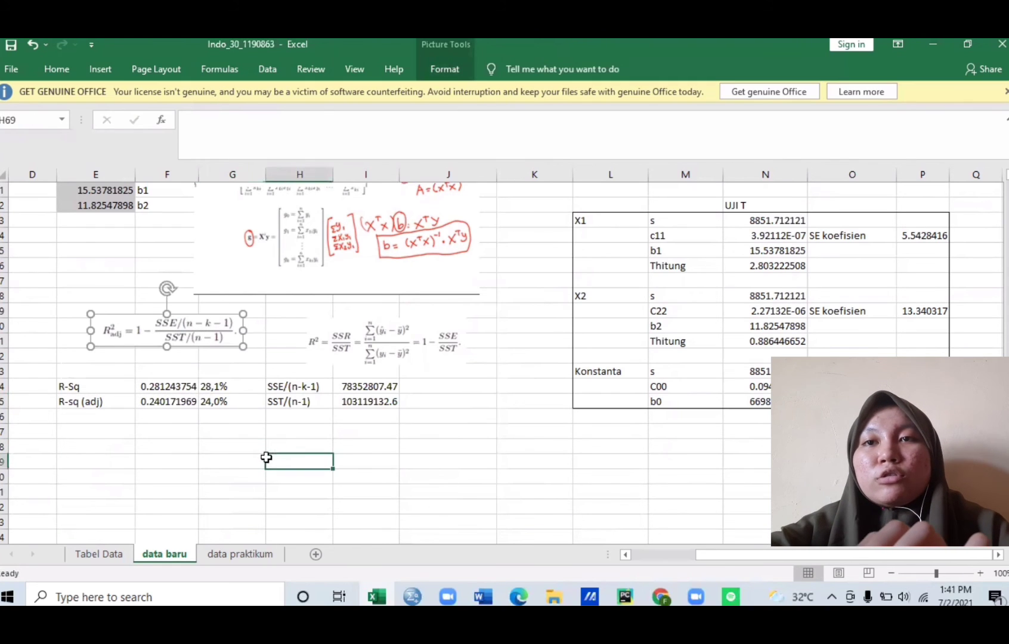
- Label cell E69, below the R-Sq results, with r for the correlation coefficient
left_click(148, 459)
left_click(138, 460)
left_click(118, 457)
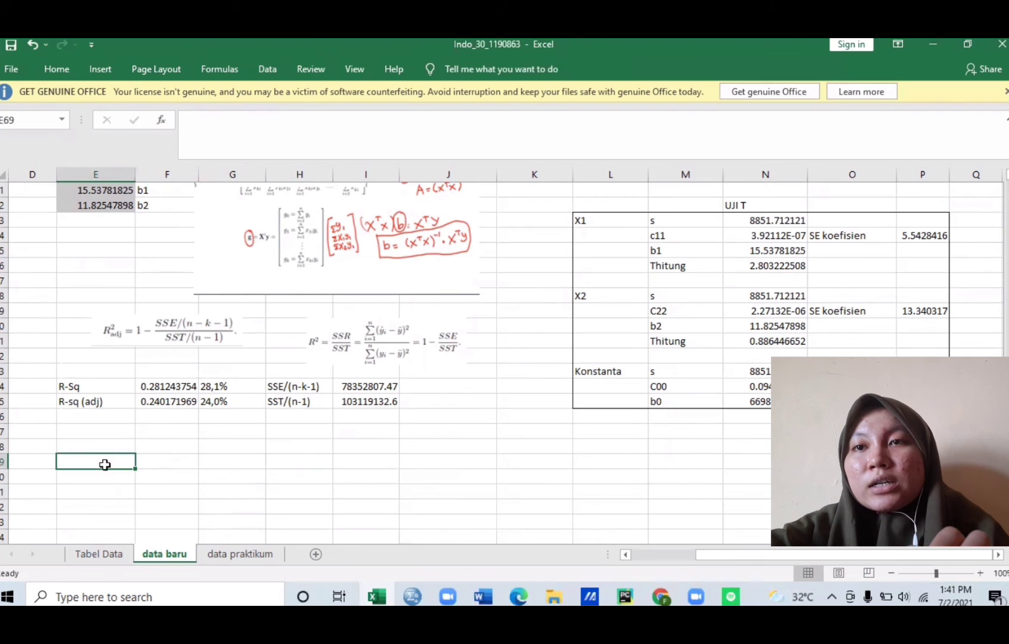
type("vif")
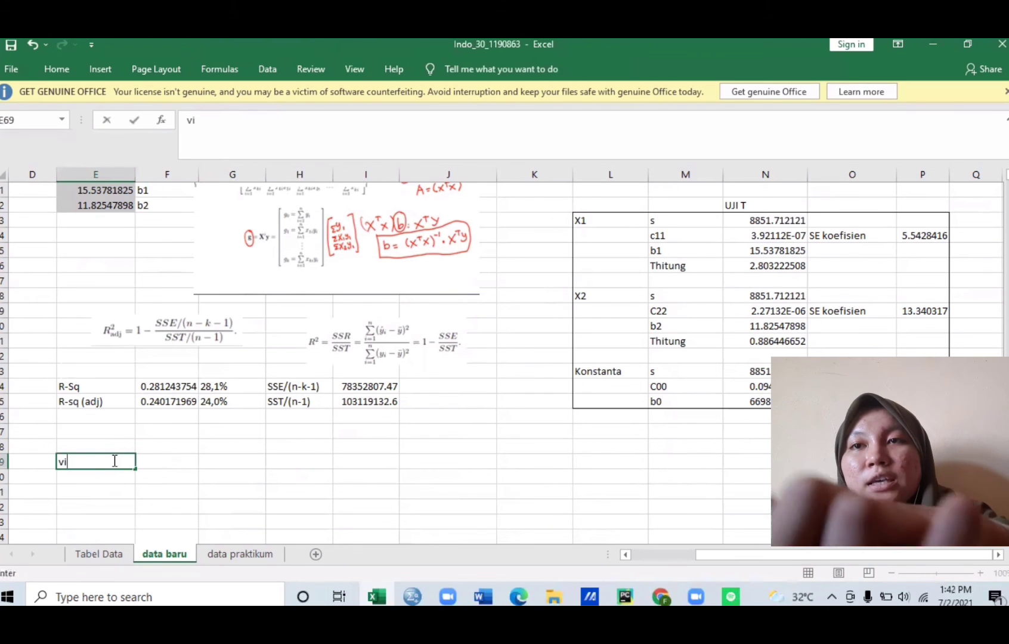
key("BackSpace")
key("BackSpace")
key("BackSpace")
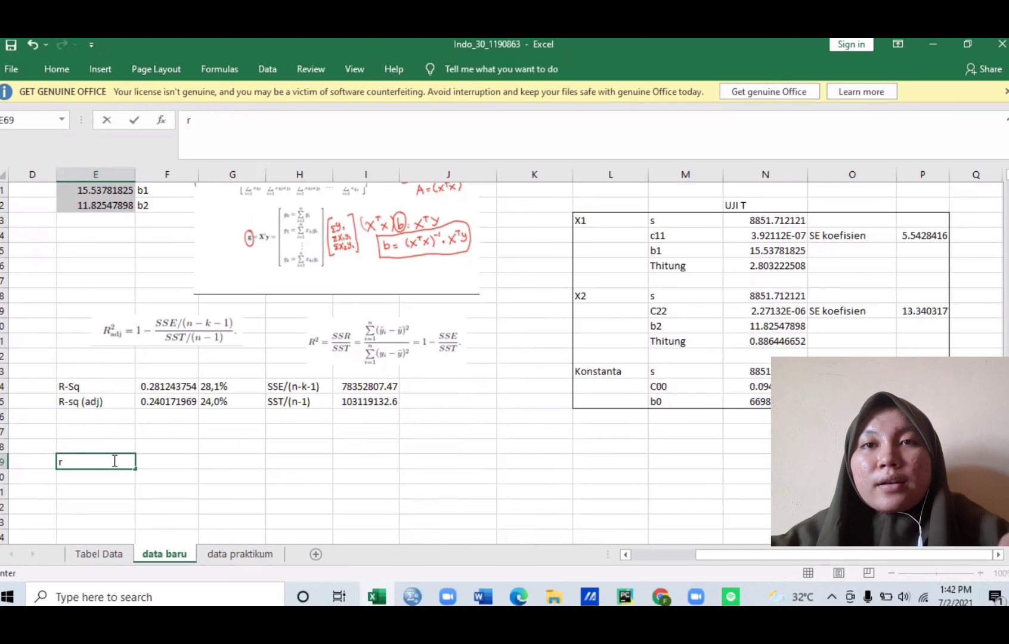
key("Tab")
- Start a CORREL formula in F69, beside the r label
type("=")
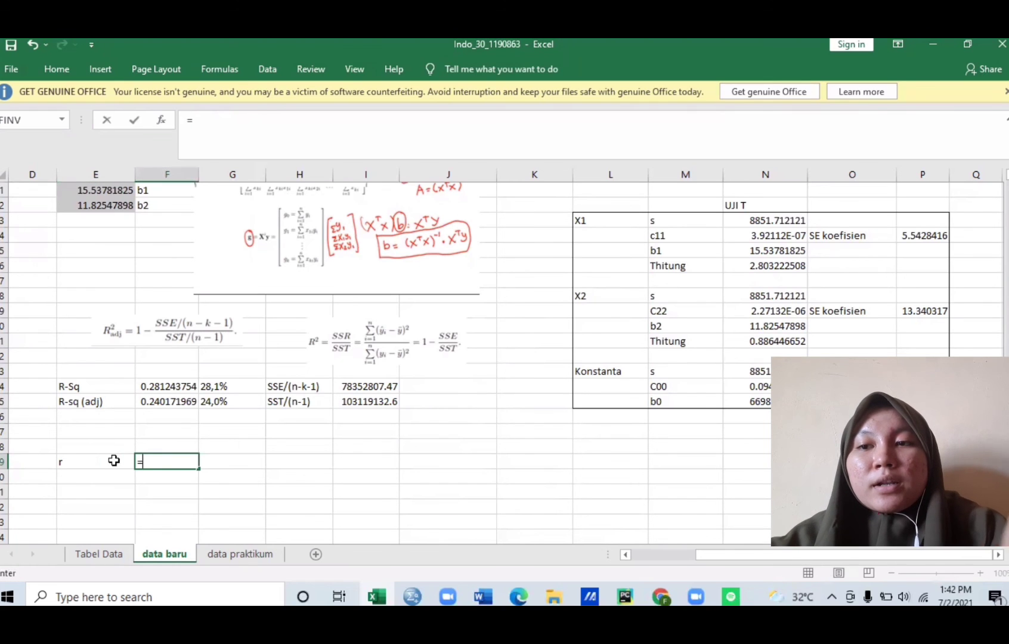
type("CORREL(")
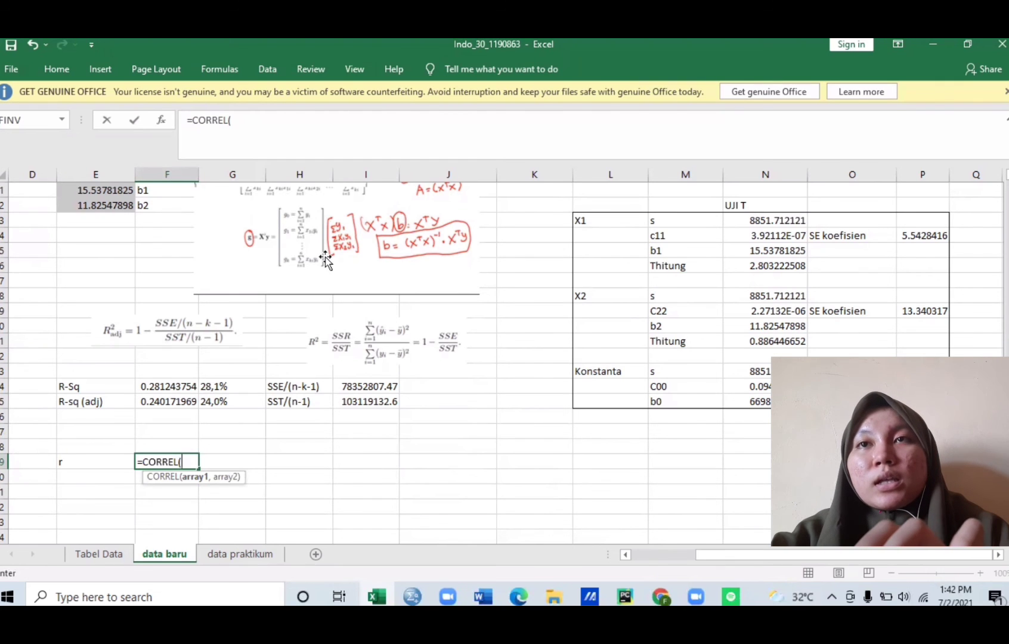
left_click(152, 223)
left_click(154, 210)
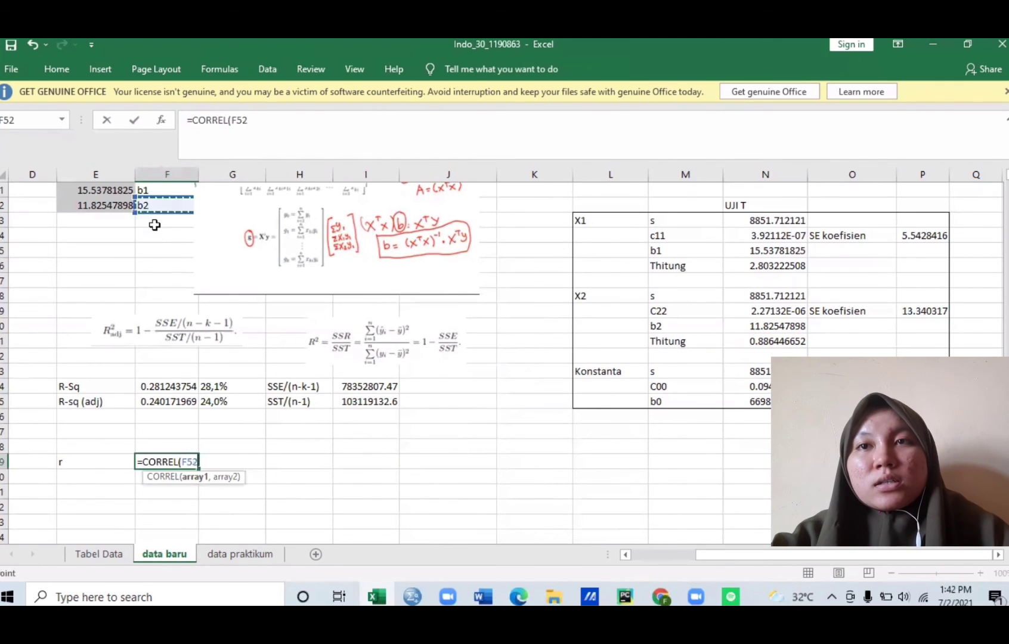
key("Up")
key("Up")
key("Up")
key("Up")
key("Up")
key("Up")
key("Up")
key("Up")
key("Up")
key("Up")
key("Up")
key("Up")
key("Up")
key("Up")
key("Up")
key("Up")
key("Up")
key("Up")
key("Up")
key("Up")
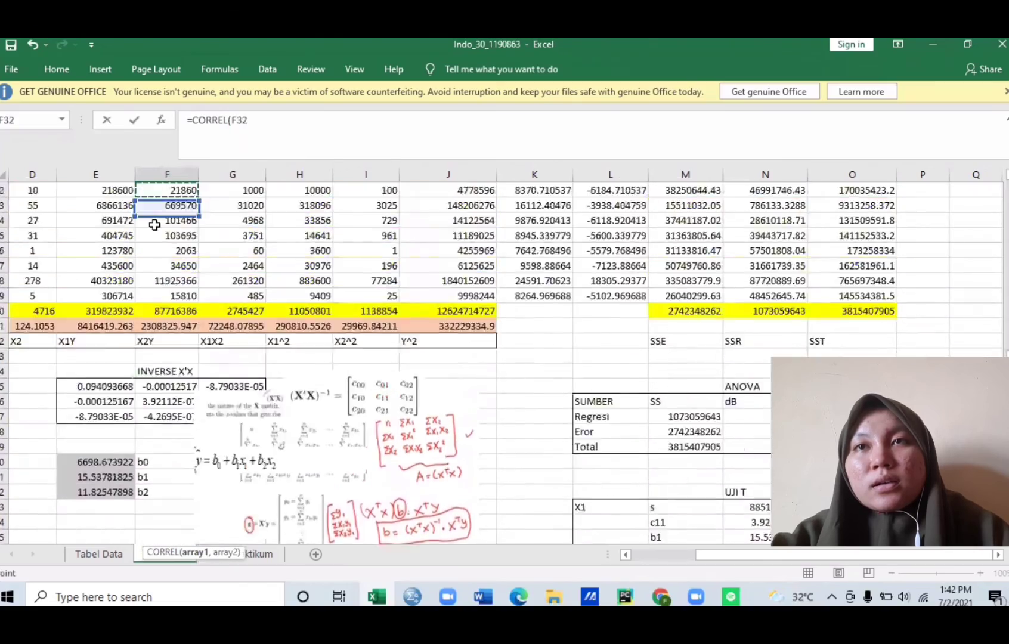
key("Up")
key("Up")
key("Up")
key("Up")
key("Up")
key("Up")
key("Up")
key("Up")
key("Up")
key("Up")
key("Up")
key("Up")
key("Up")
key("Up")
key("Up")
key("Up")
key("Up")
key("Up")
key("Up")
key("Up")
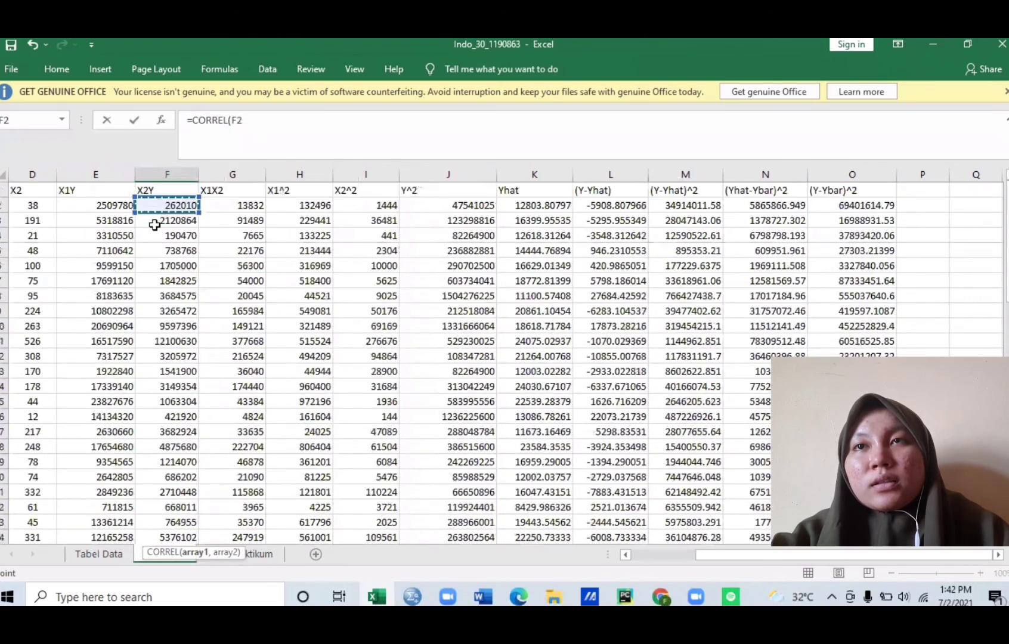
key("Left")
key("Left")
key("Left")
key("Left")
key("Left")
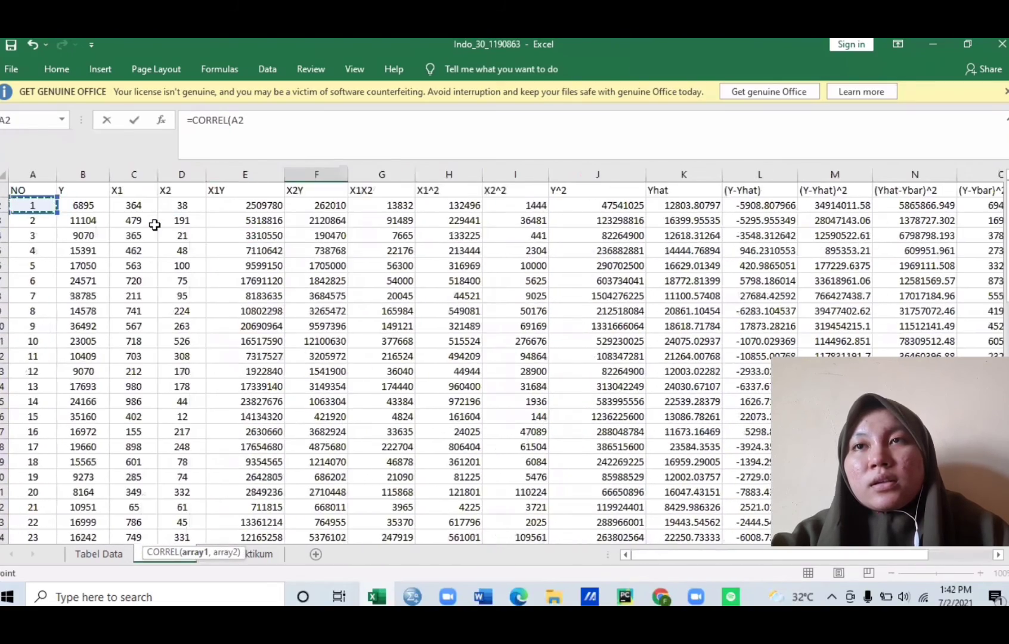
key("Right")
key("Right")
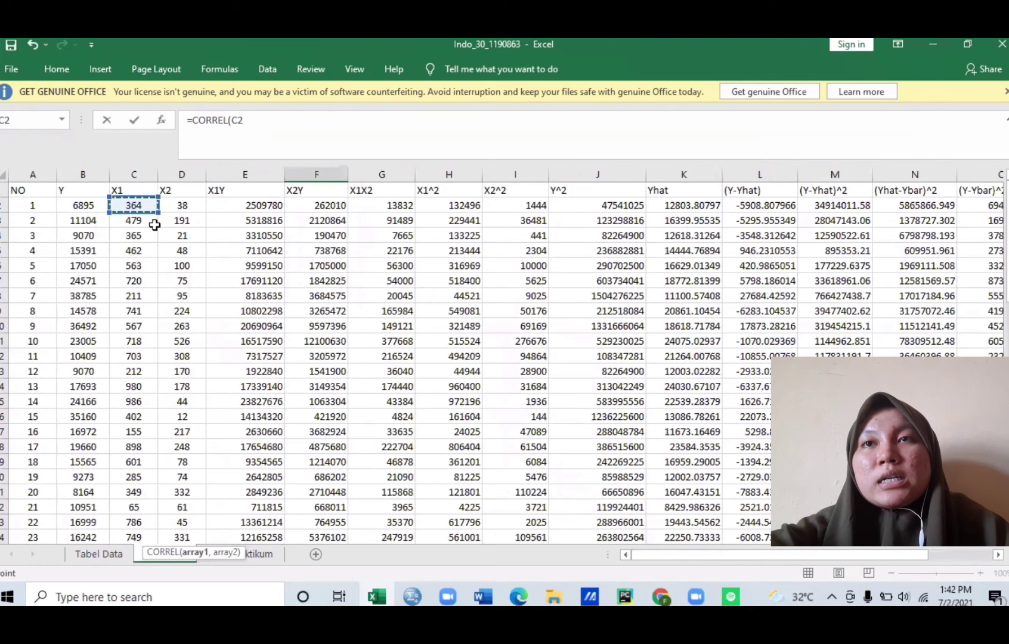
key("Down")
key("Down")
key("Down")
key("Down")
key("Down")
key("Down")
key("Down")
key("Down")
key("Down")
key("Down")
key("Down")
key("Down")
key("Down")
key("Down")
key("Down")
key("Down")
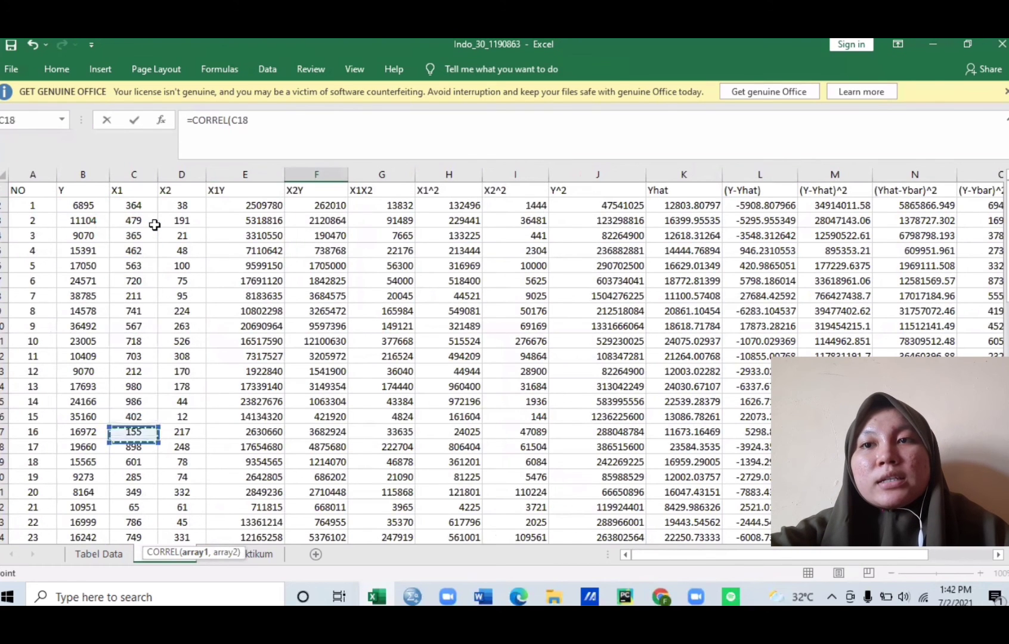
key("Down")
key("Down")
key("Down")
key("Down")
key("Down")
key("Down")
key("Down")
key("Down")
key("Down")
key("Down")
key("Down")
key("Down")
key("Down")
key("Down")
key("Down")
key("Down")
key("Down")
key("Down")
key("Down")
key("Down")
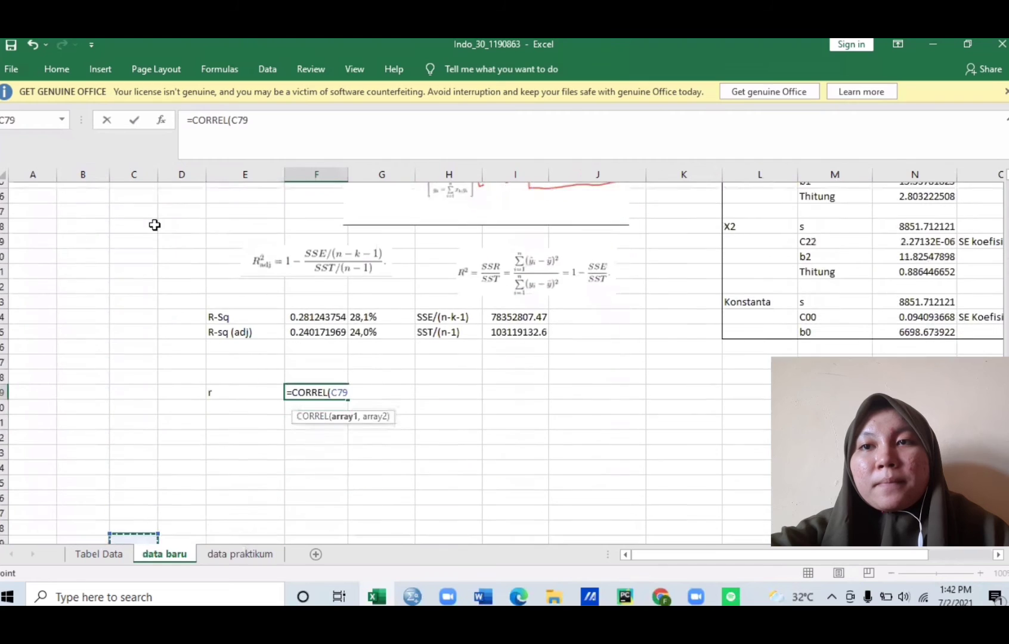
key("Down")
key("Down")
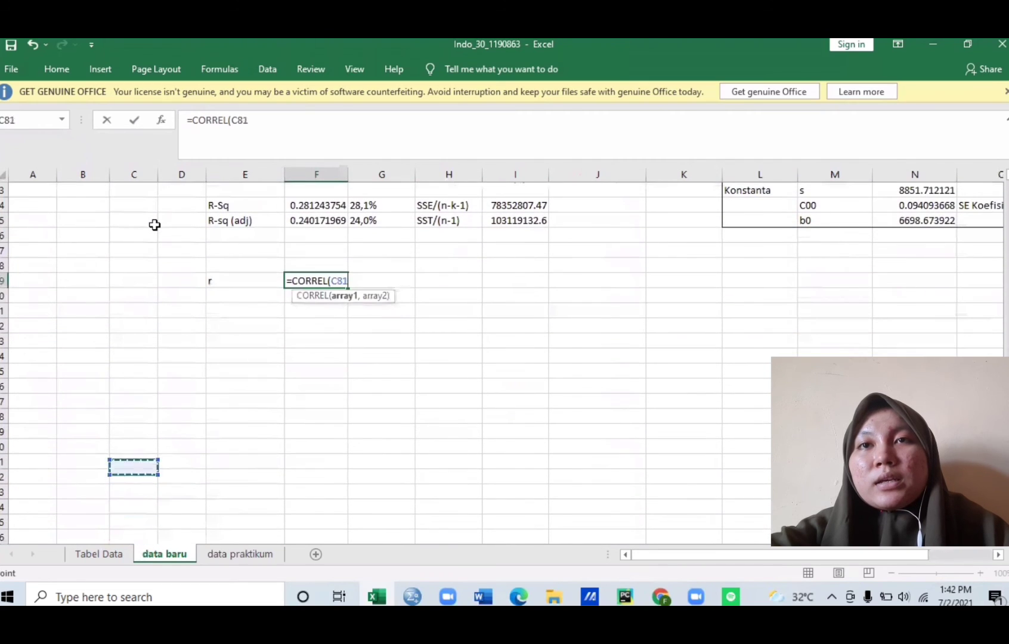
key("Up")
key("Up")
key("Up")
key("Up")
key("Up")
key("Up")
key("Up")
key("Up")
key("Up")
key("Right")
key("Right")
key("Right")
key("Right")
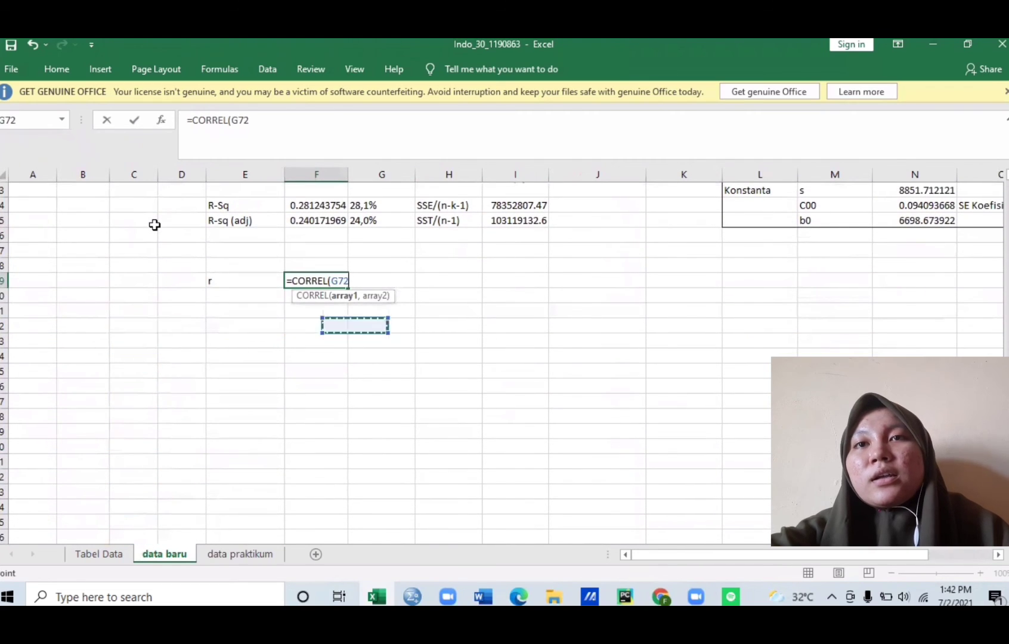
key("Right")
key("Right")
key("Up")
key("Up")
key("Up")
key("Left")
key("Up")
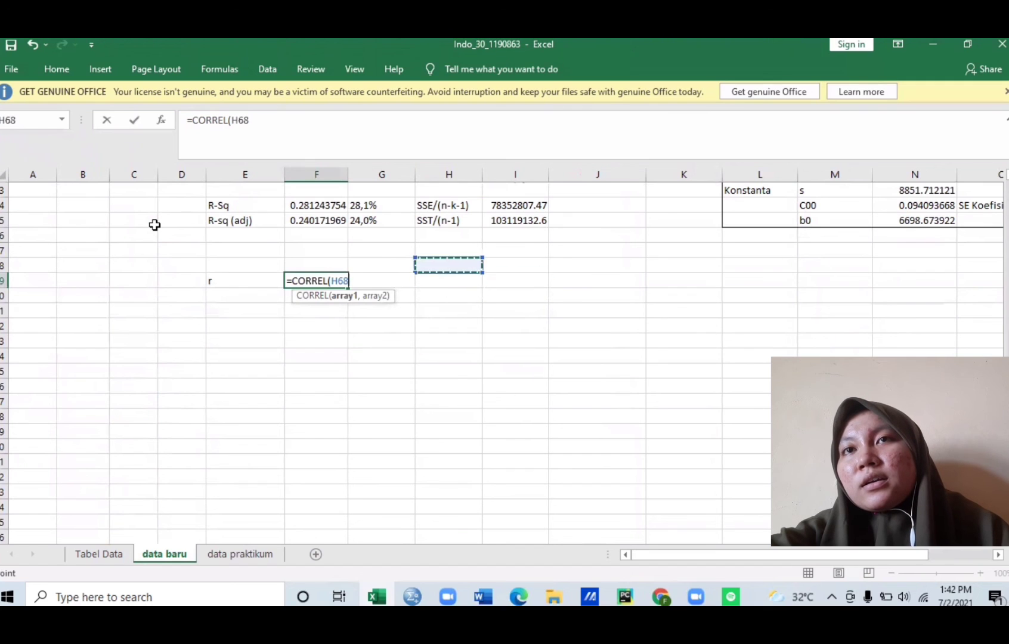
key("Up")
key("Up")
key("Left")
key("Left")
key("Down")
key("Down")
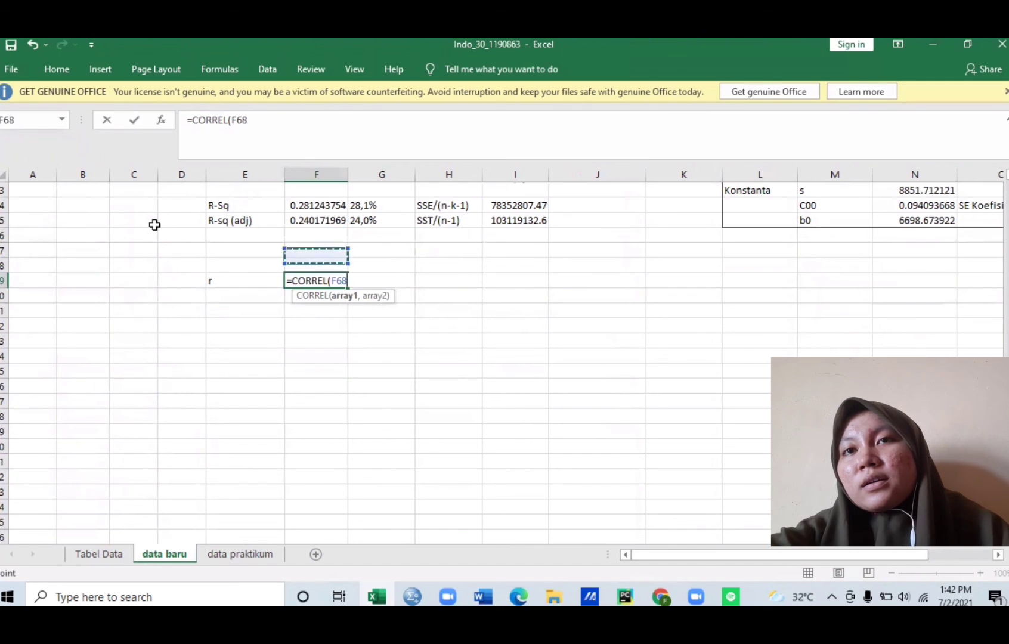
key("Down")
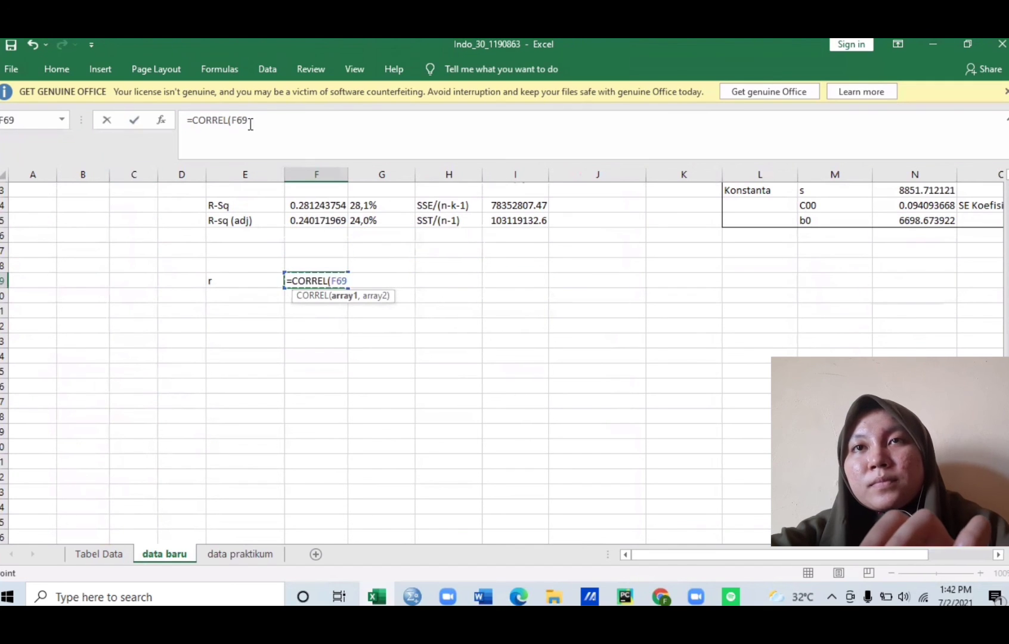
- Replace the stray cell reference and complete F69 as =CORREL(C2:C39,D2:D39) to correlate the X1 and X2 data
left_click_drag(247, 121, 237, 121)
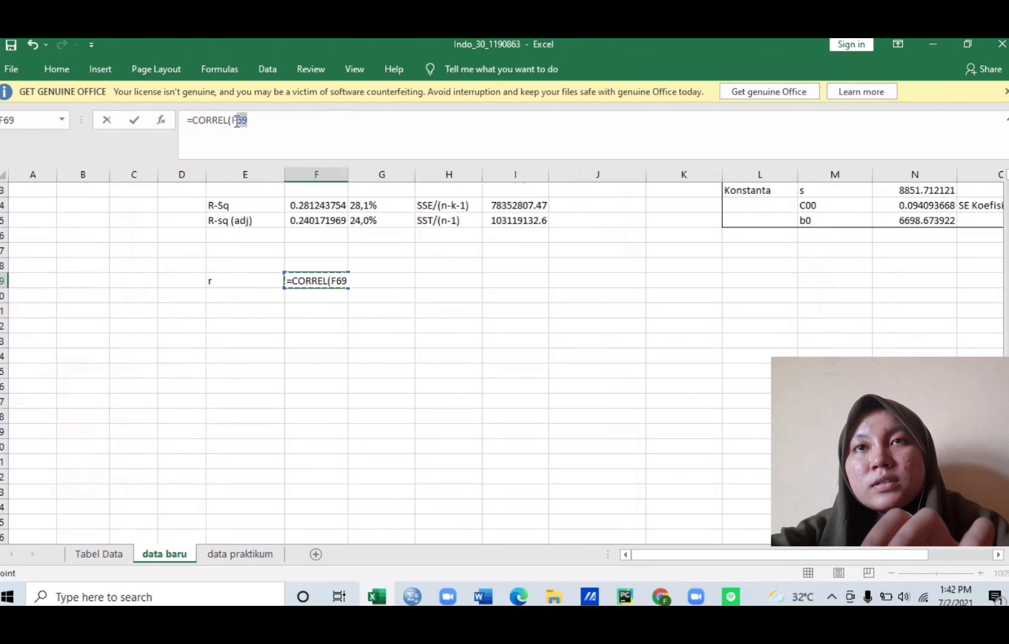
type("C")
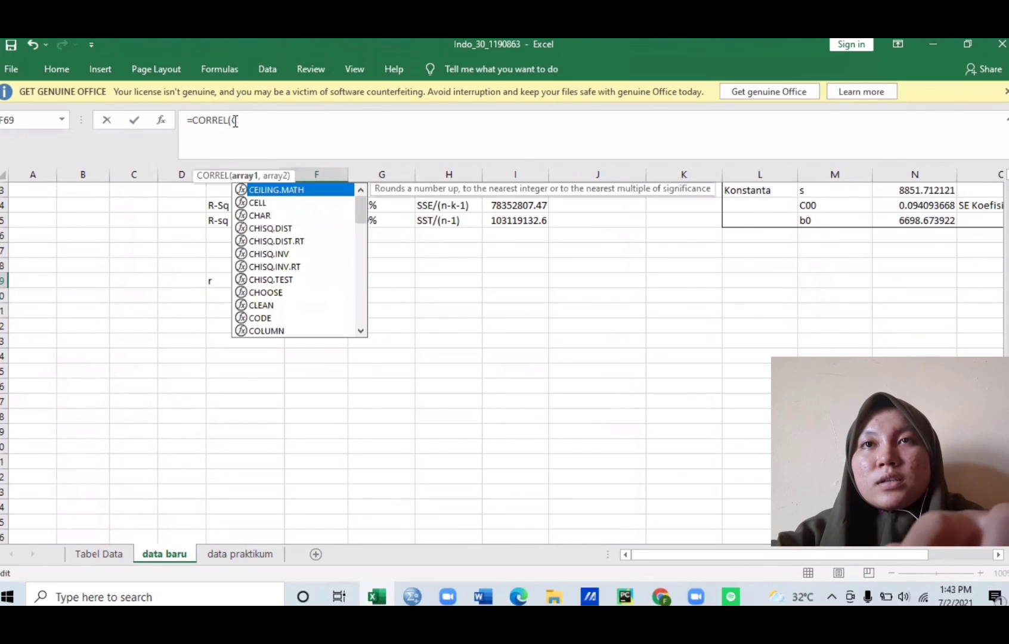
type("2")
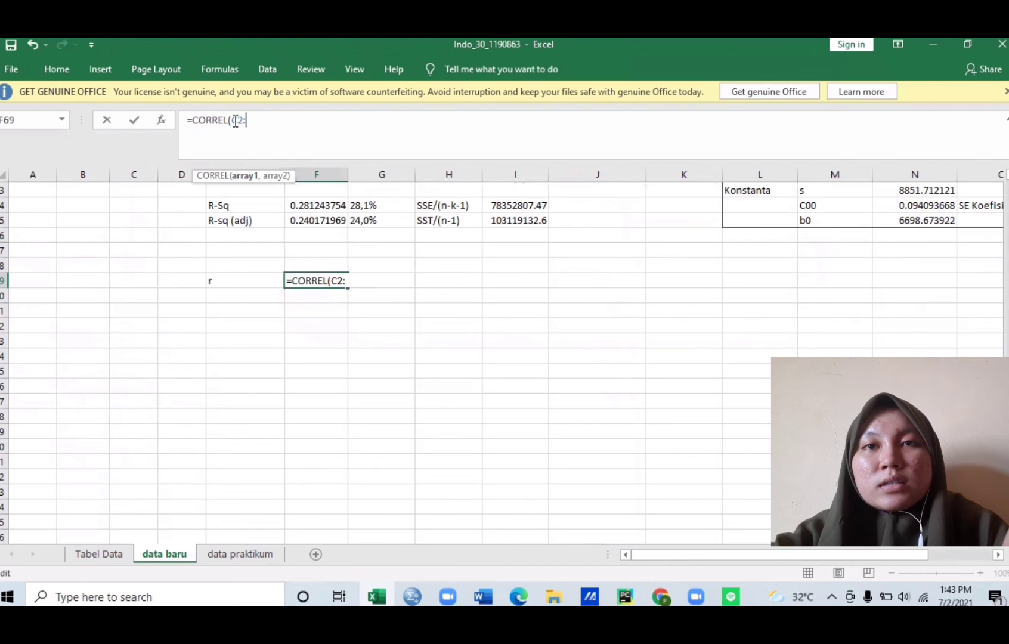
type(":C39")
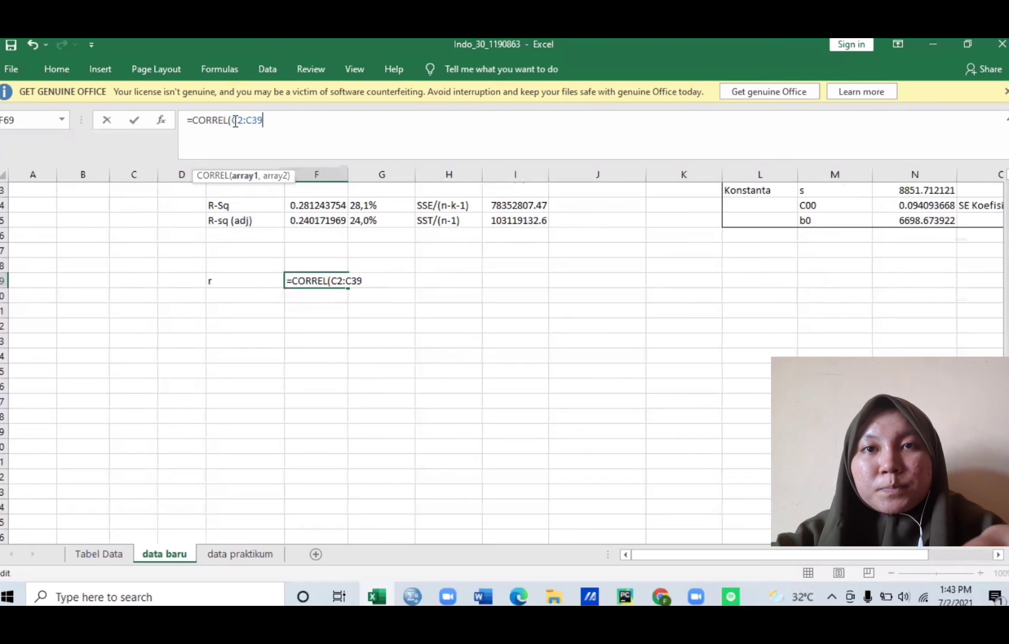
type(",")
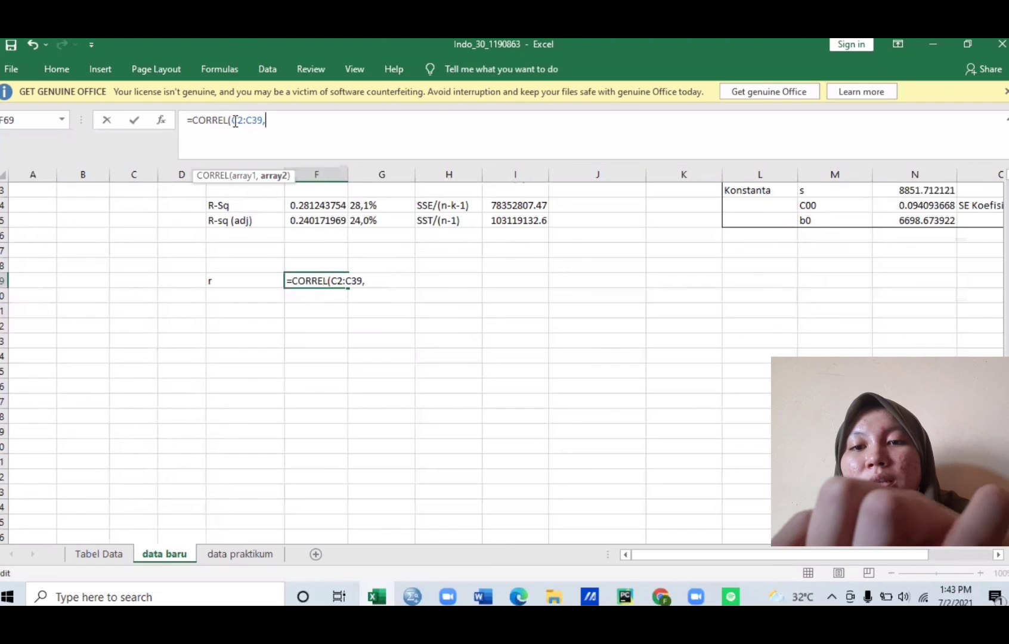
type("D2")
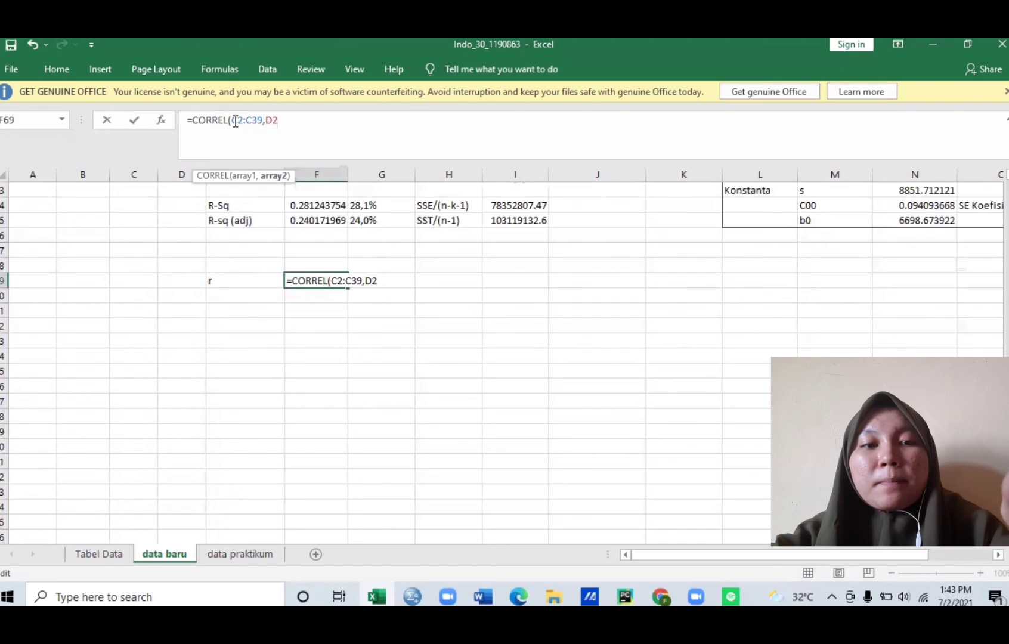
type(":D")
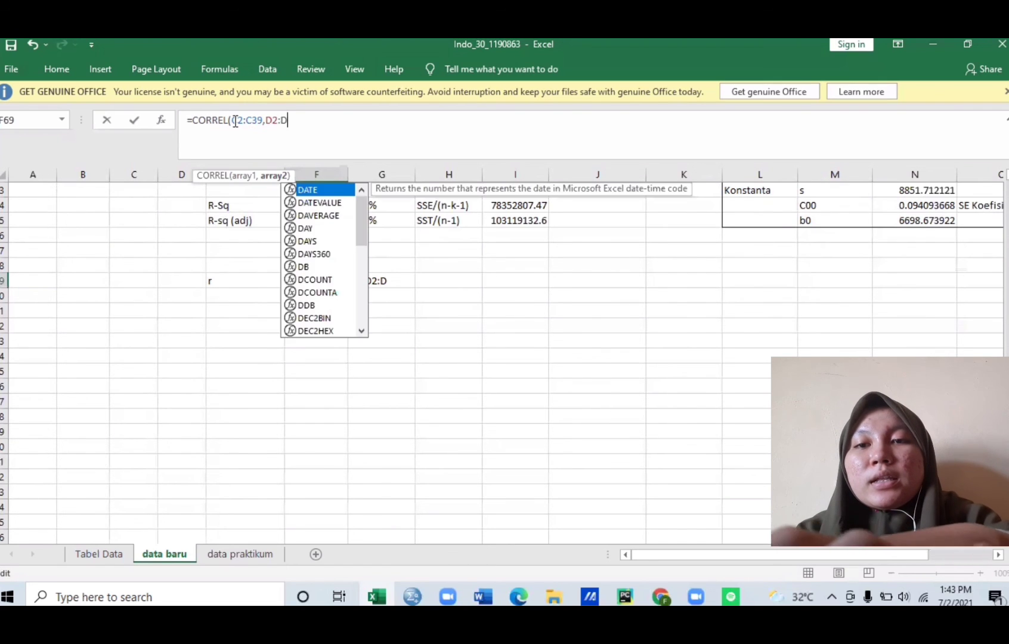
type("39")
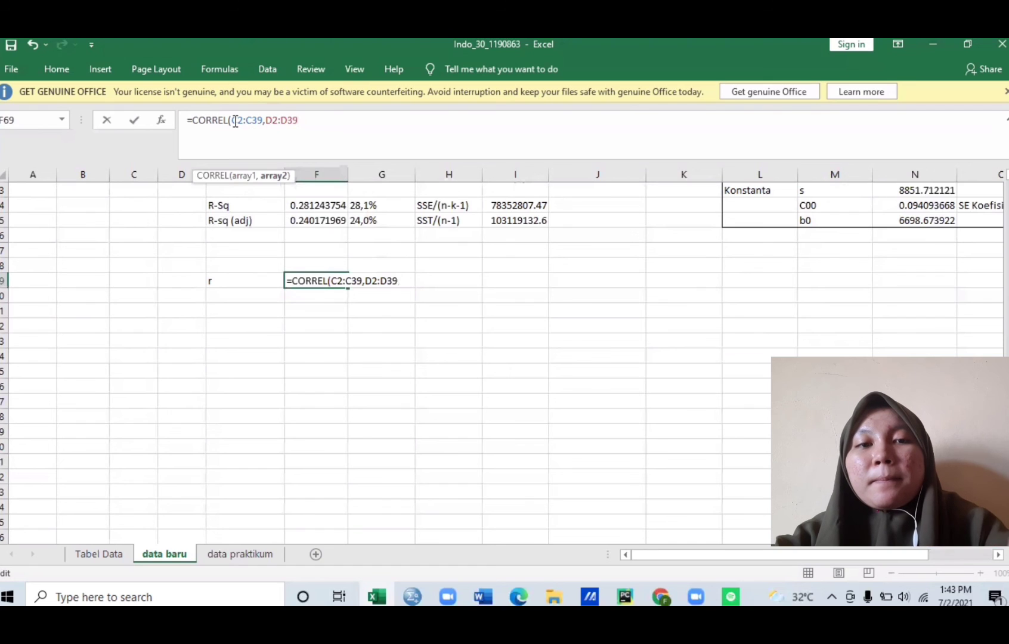
type(")")
key("Return")
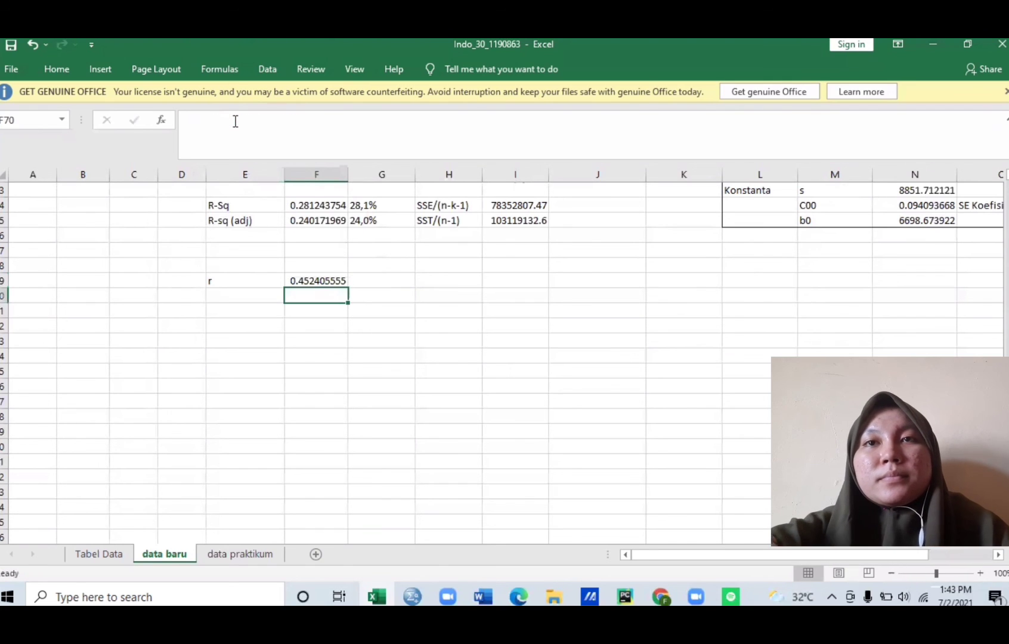
- Label E70 with r2 and compute the squared correlation in F70 as =F69^2
left_click(262, 297)
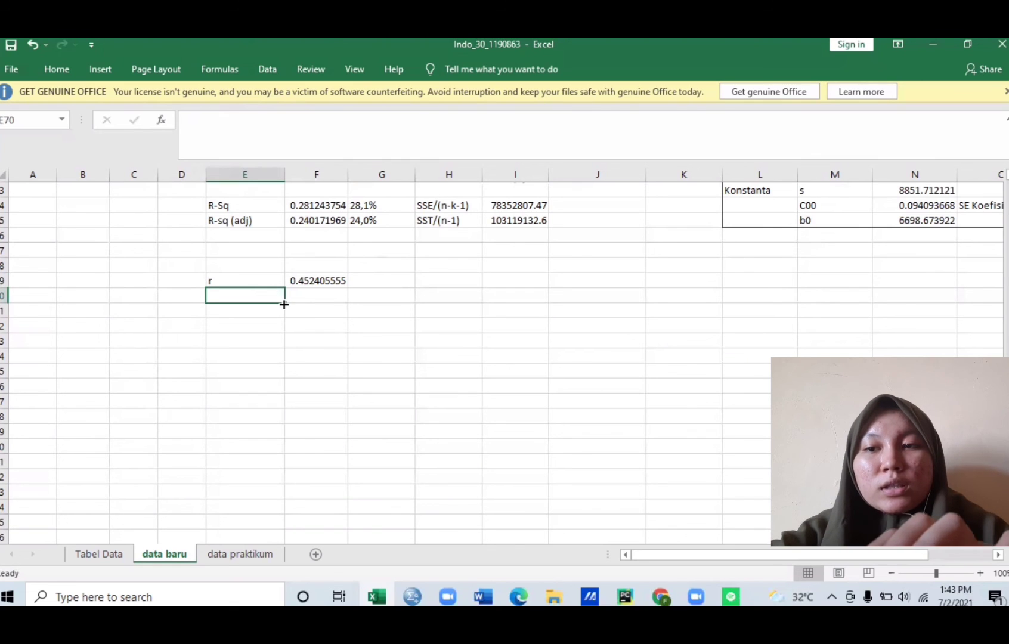
type("r2")
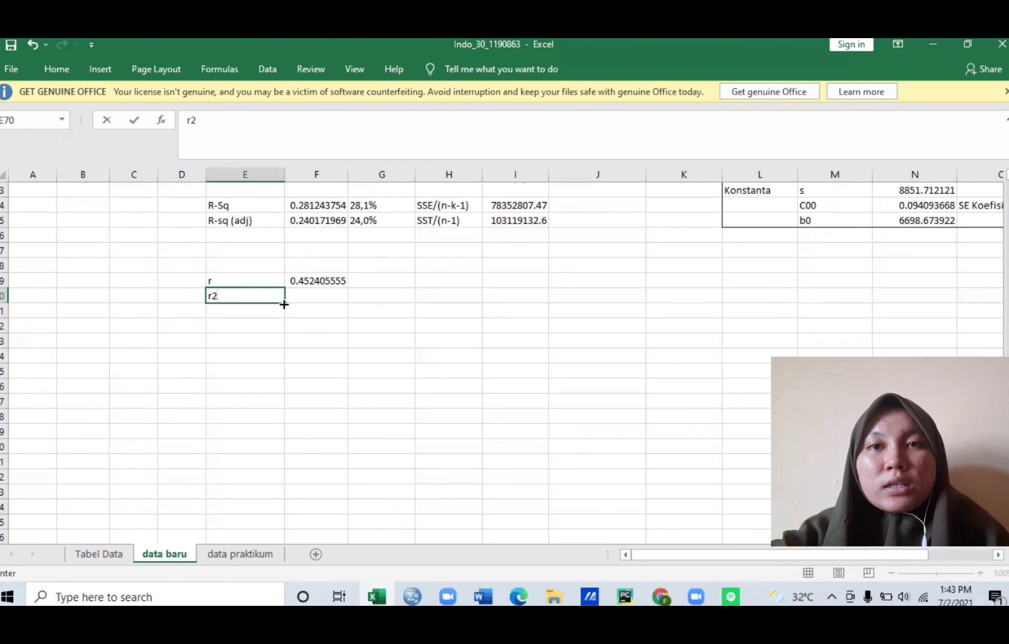
key("Tab")
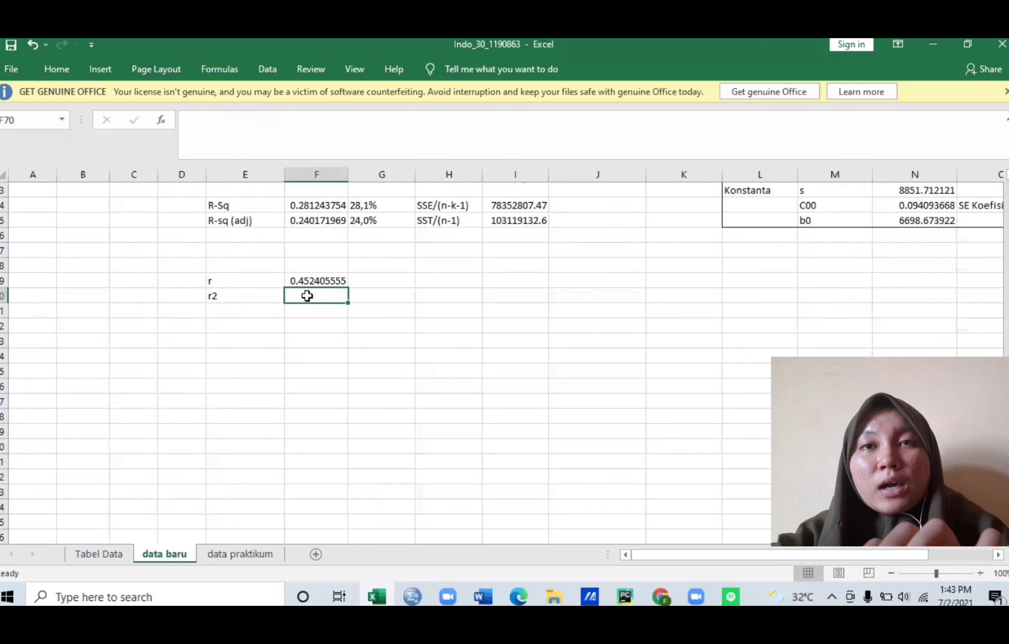
type("=")
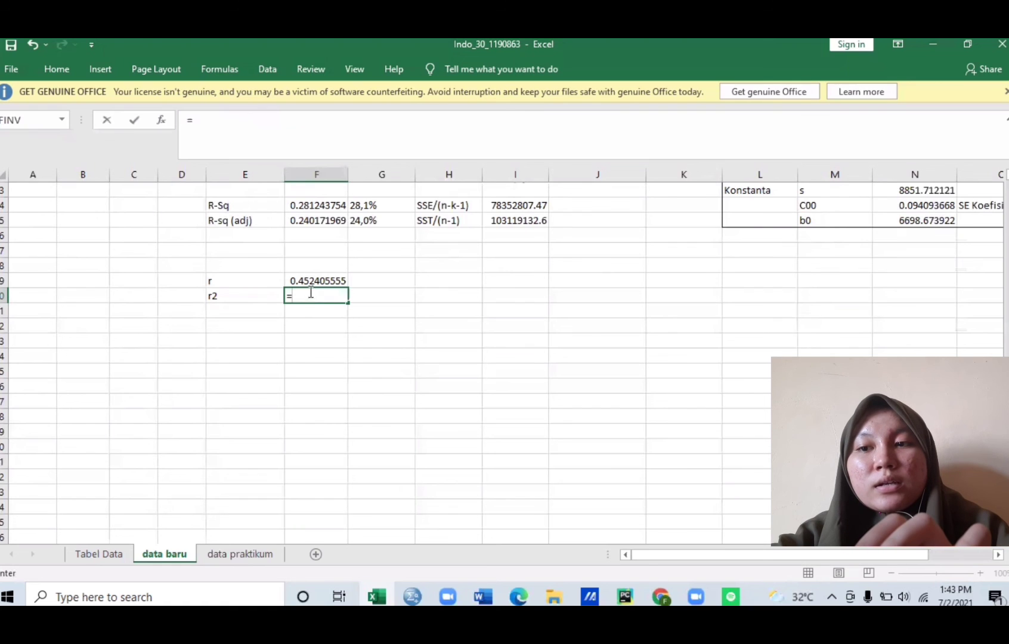
left_click(308, 279)
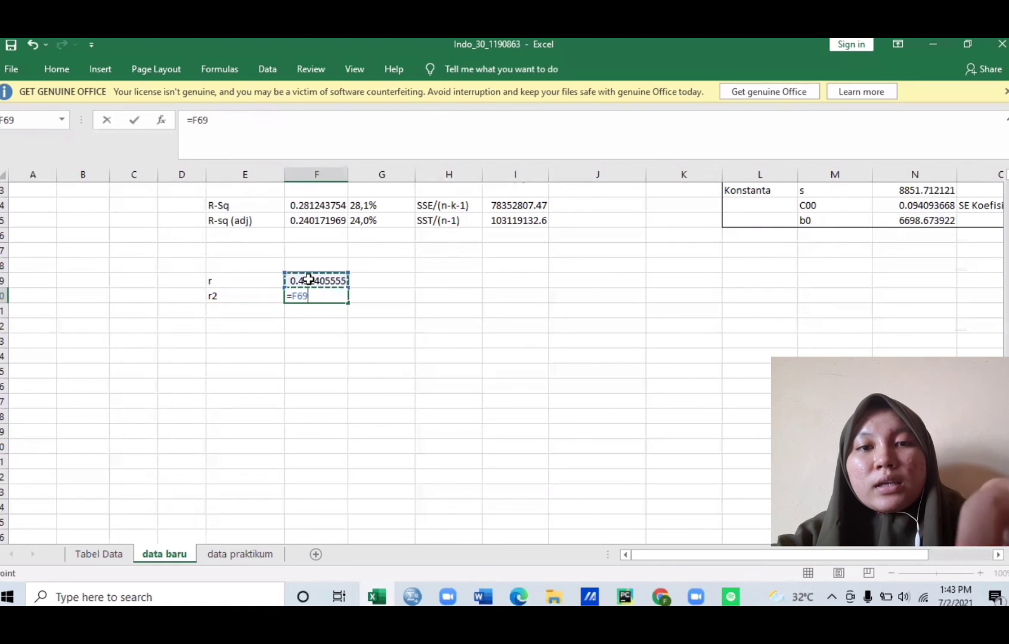
type("^2")
key("Return")
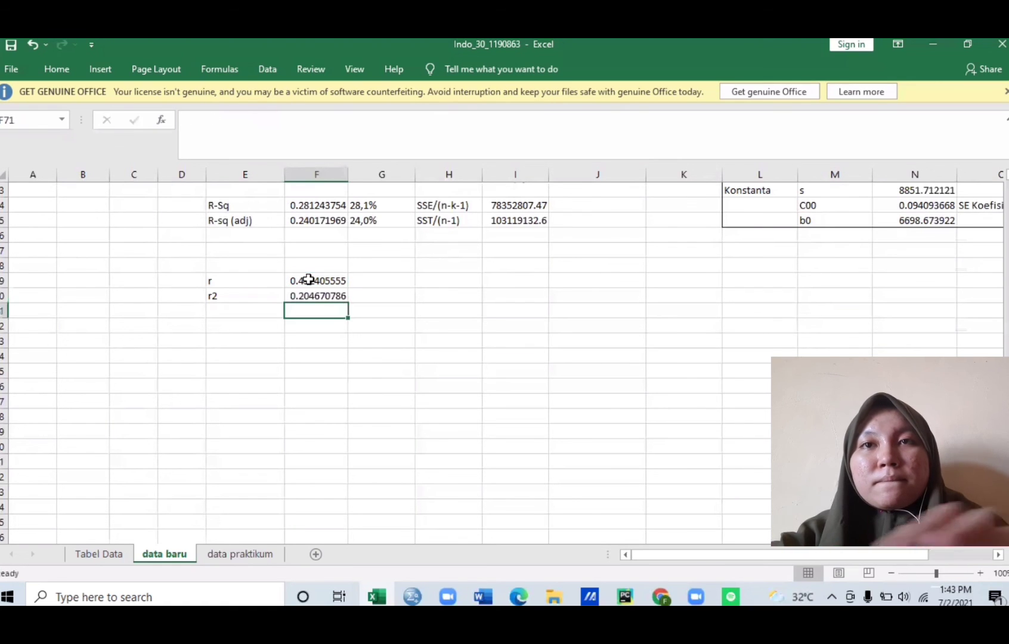
- Label E71 with TOL and compute the tolerance in F71 as =1-F70
left_click(243, 308)
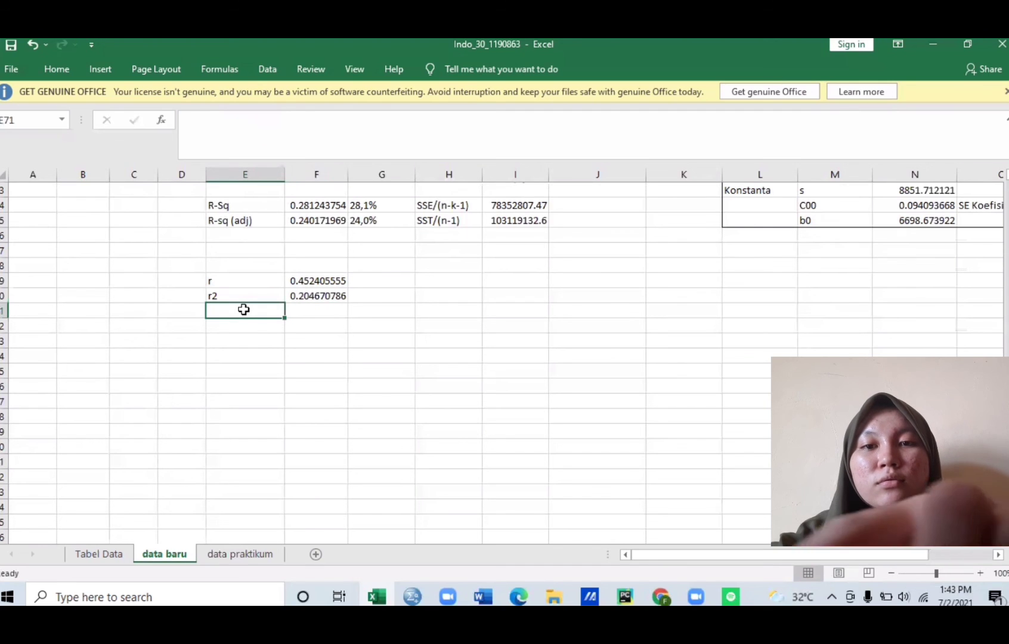
type("TOL")
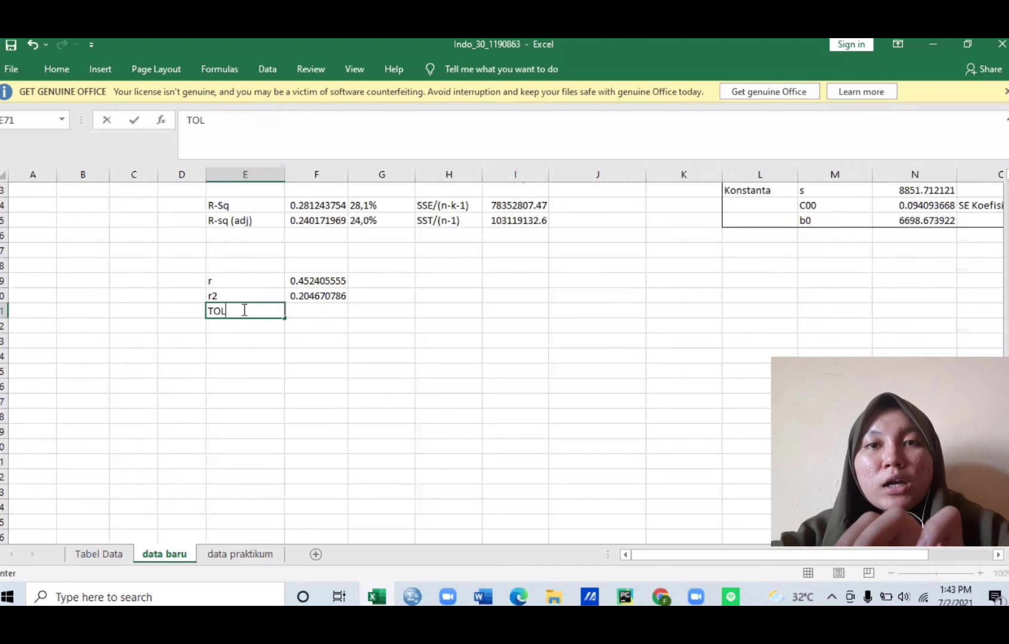
left_click(304, 308)
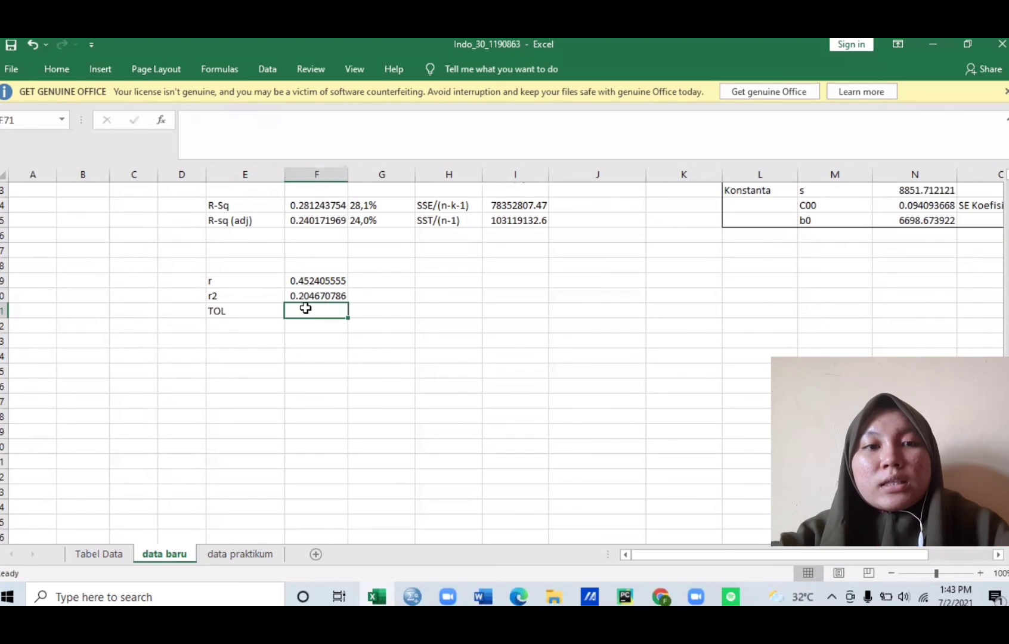
type("=1")
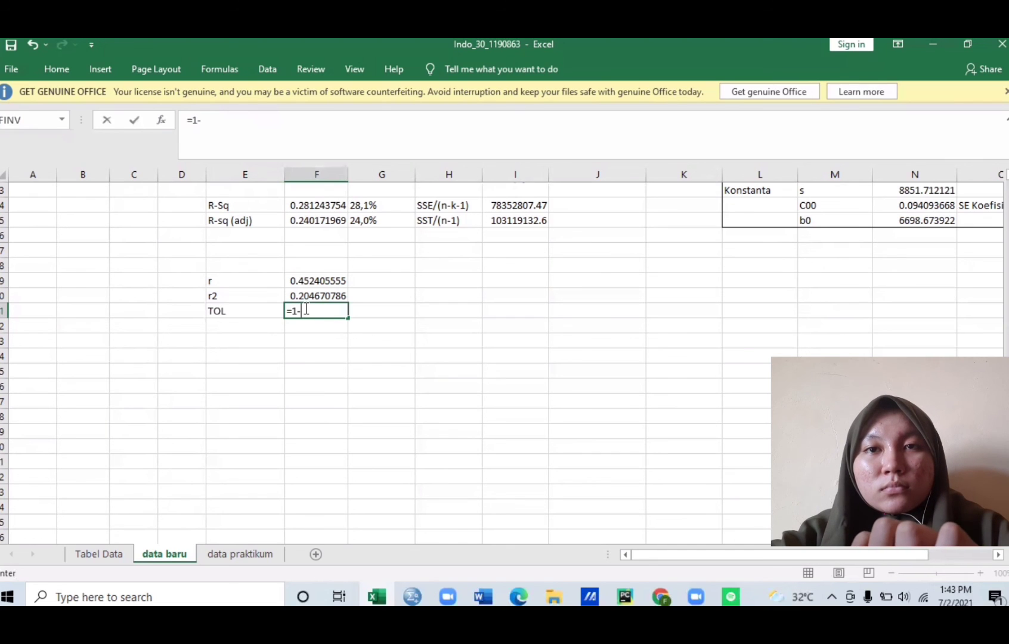
type("-")
left_click(311, 296)
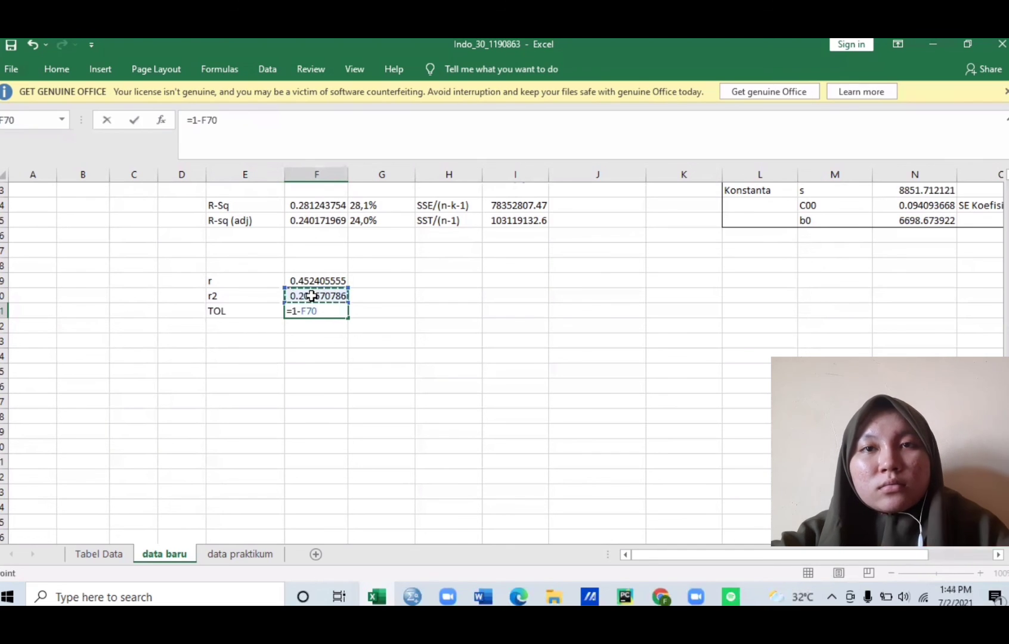
key("Return")
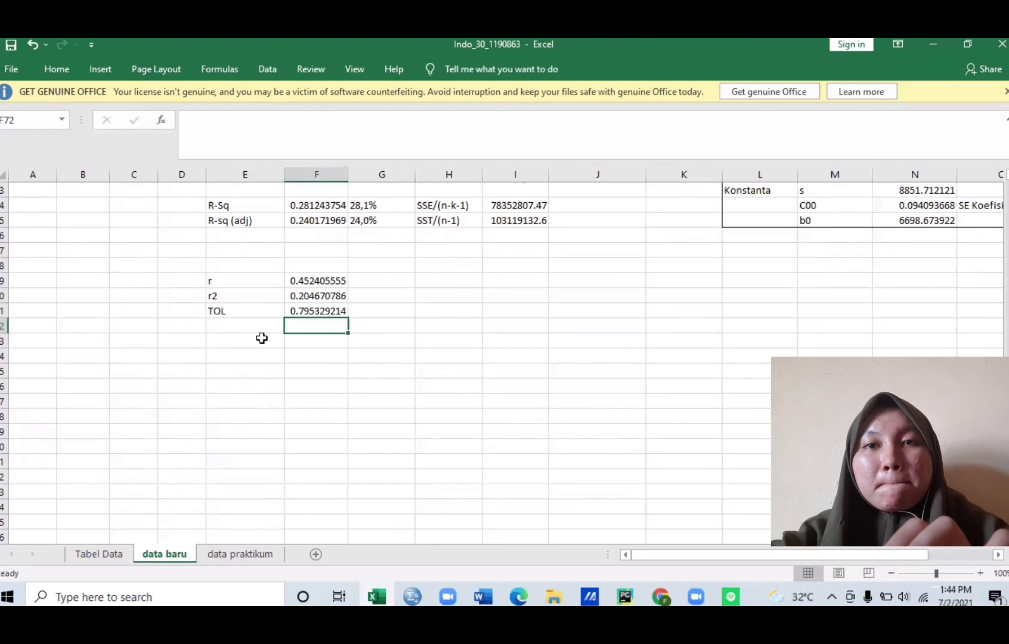
- Label E74 with VIF and compute the variance inflation factor in F74 as =1/F71
left_click(224, 350)
type("V")
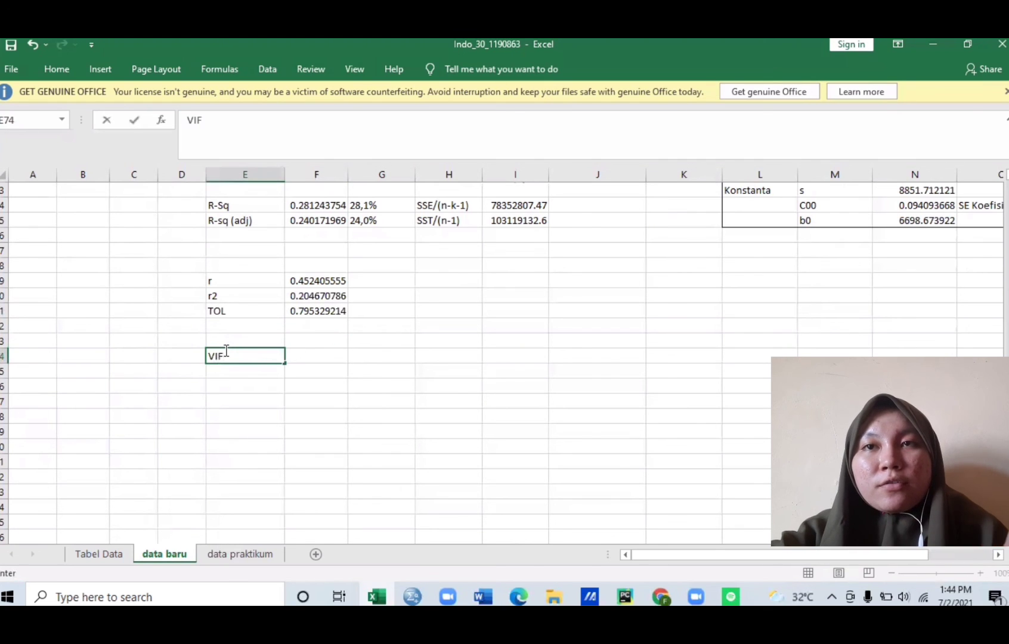
type("IF")
key("Tab")
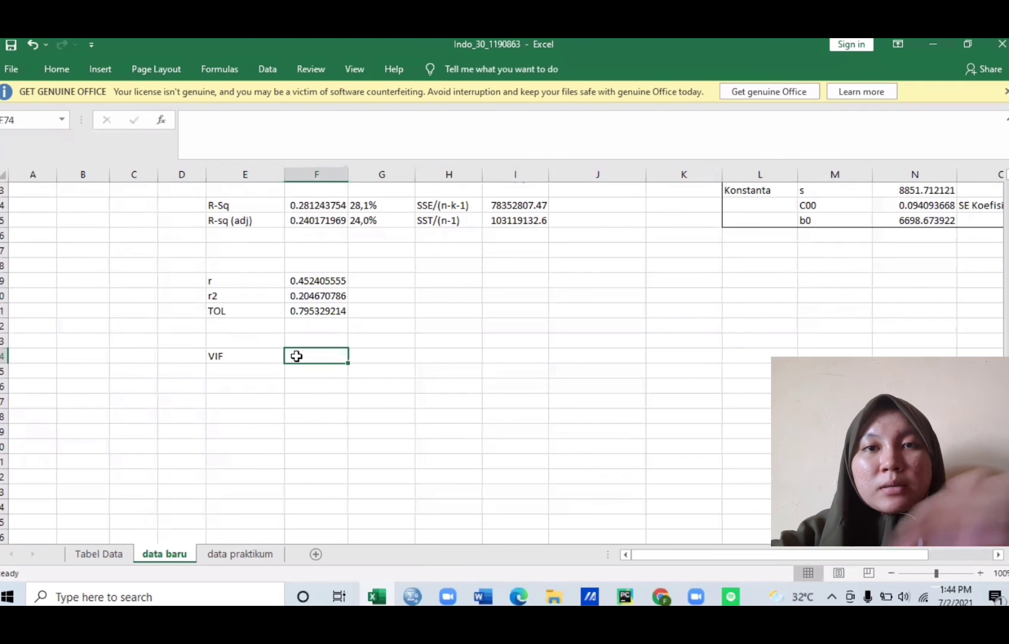
type("=")
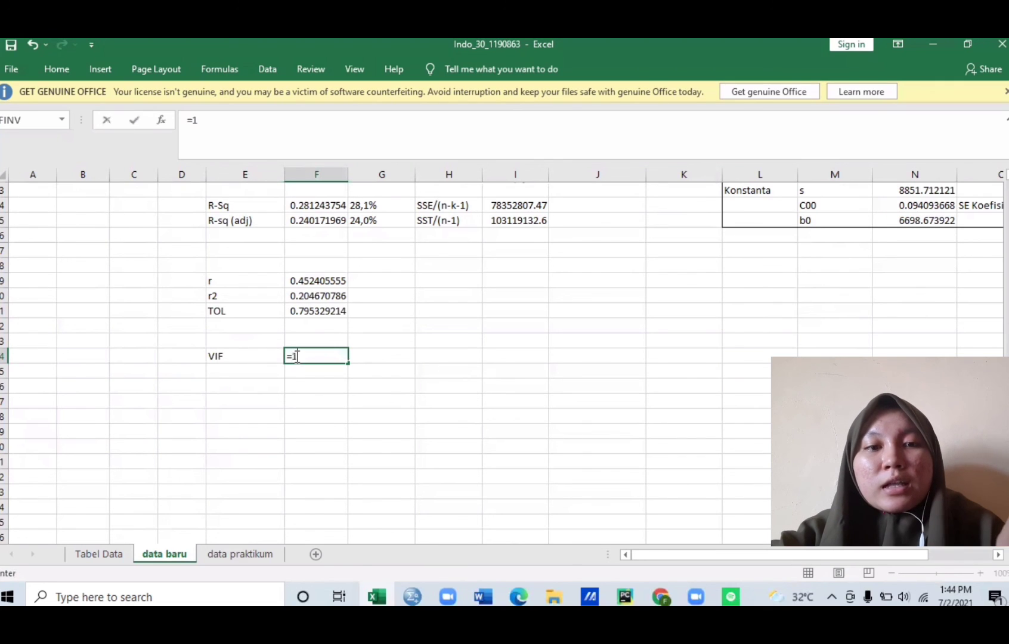
type("1/")
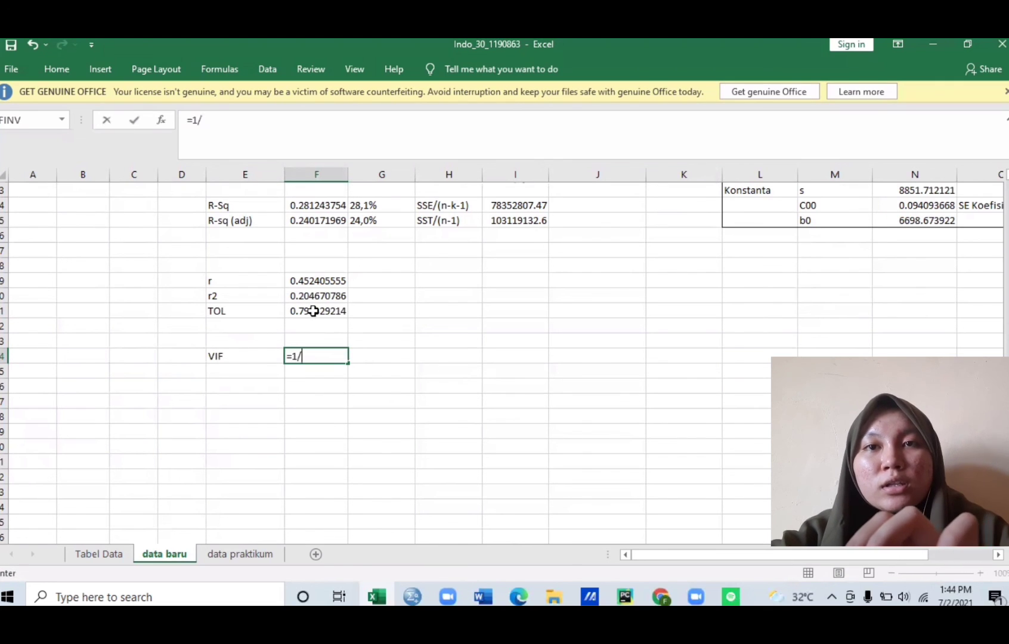
left_click(313, 311)
key("Return")
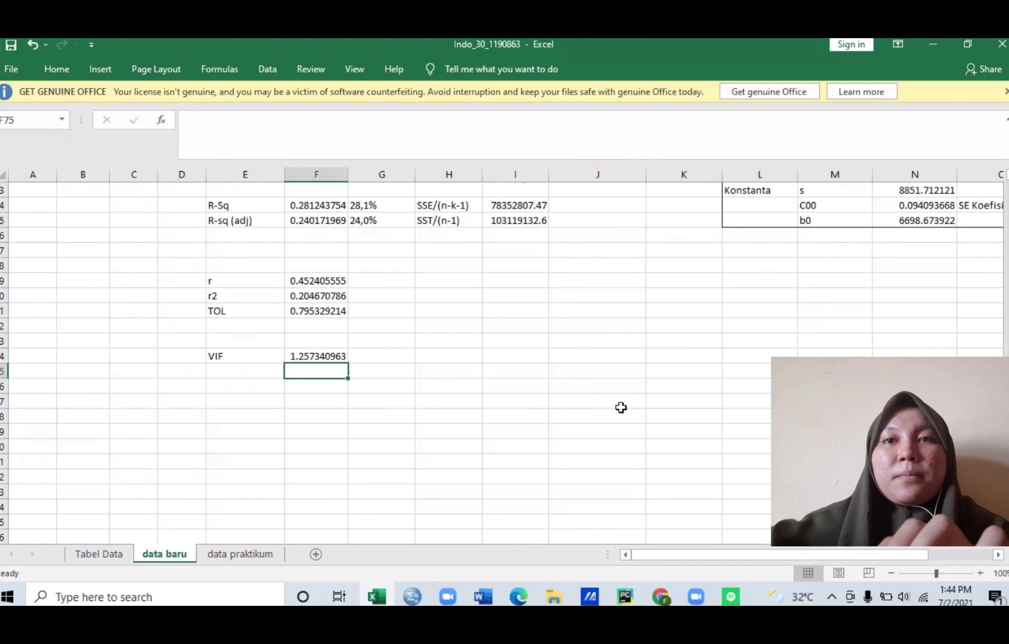
- Fill the VIF label and value in E74:F74 with yellow and put an outside border around them
left_click(231, 355)
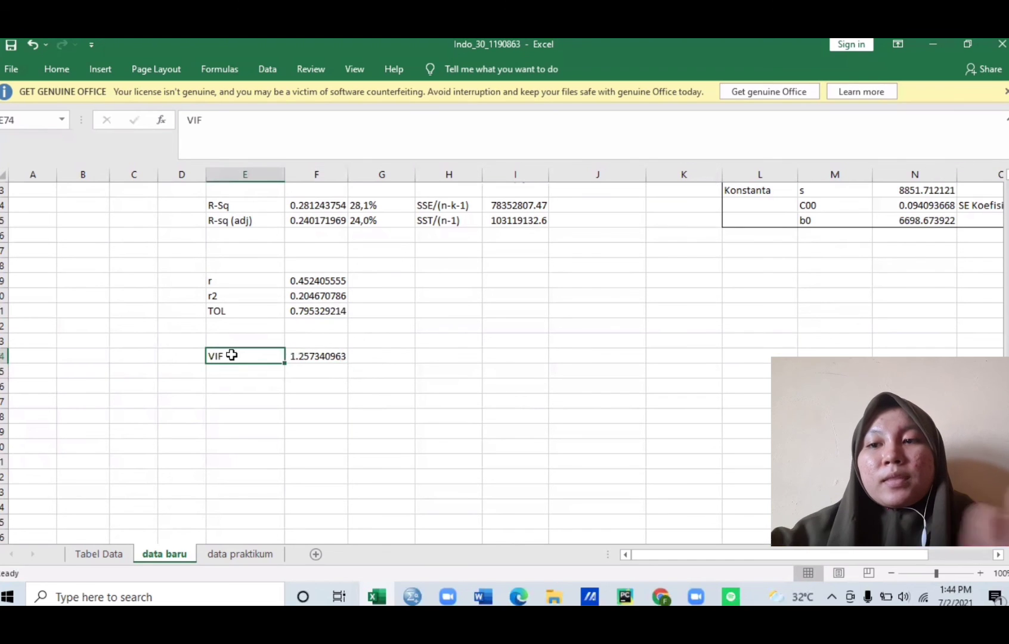
key("shift+Right")
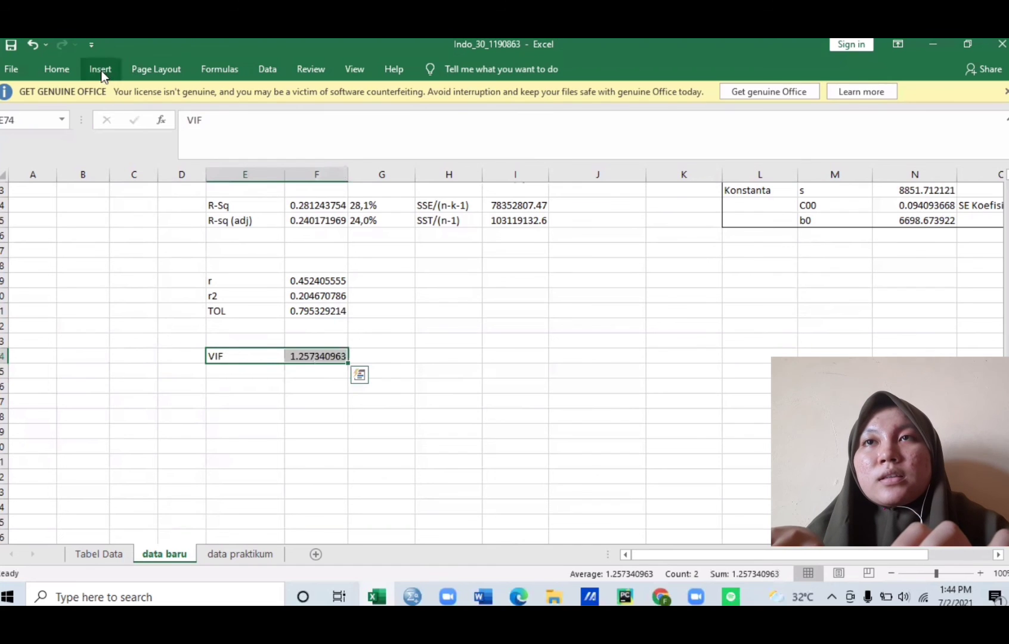
left_click(68, 68)
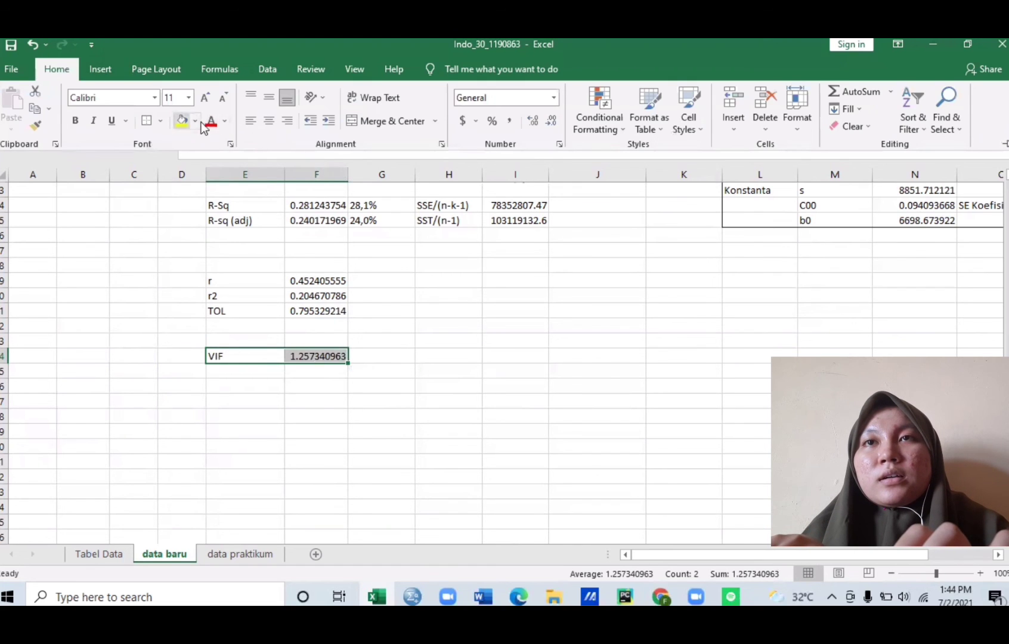
left_click(182, 121)
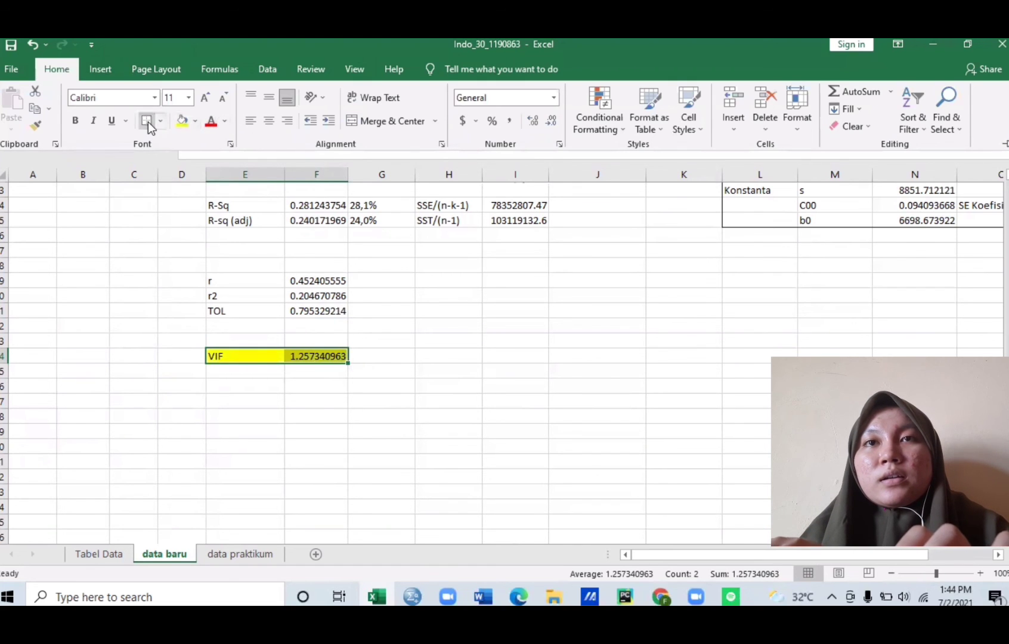
- Put an outside border around the R-Sq and R-sq (adj) results in E64:G65
left_click(259, 212)
left_click(256, 207)
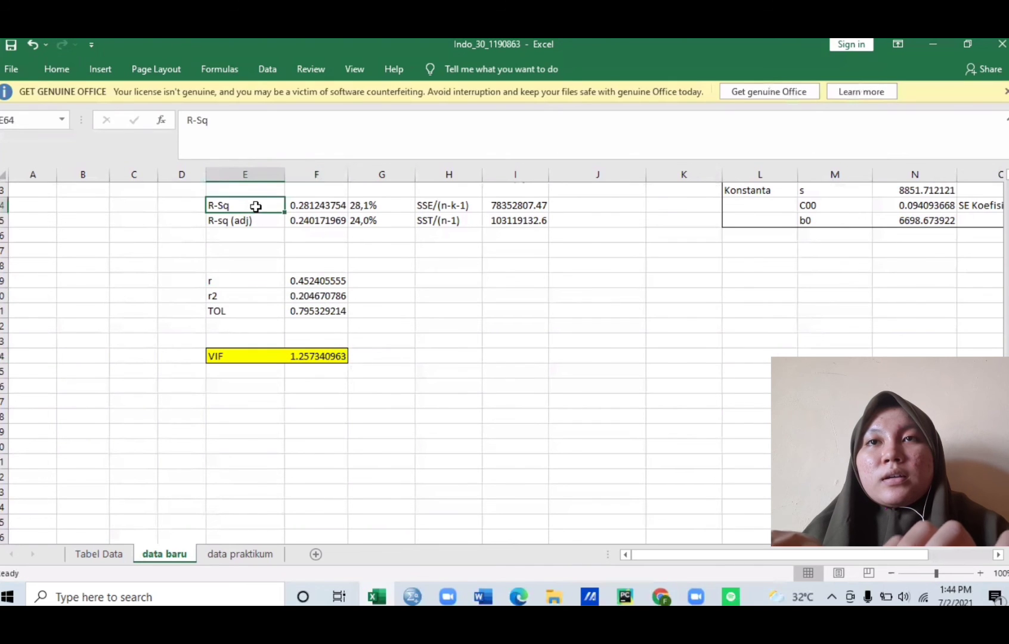
key("shift+Right")
key("shift+Right")
key("shift+Right")
key("shift+Right")
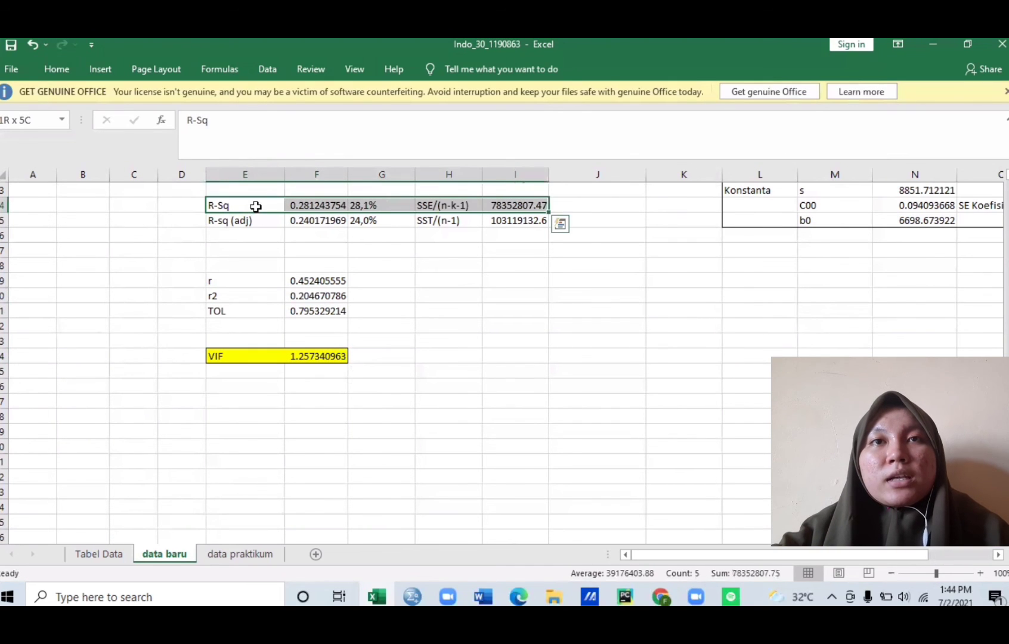
key("shift+Left")
key("shift+Left")
key("shift+Down")
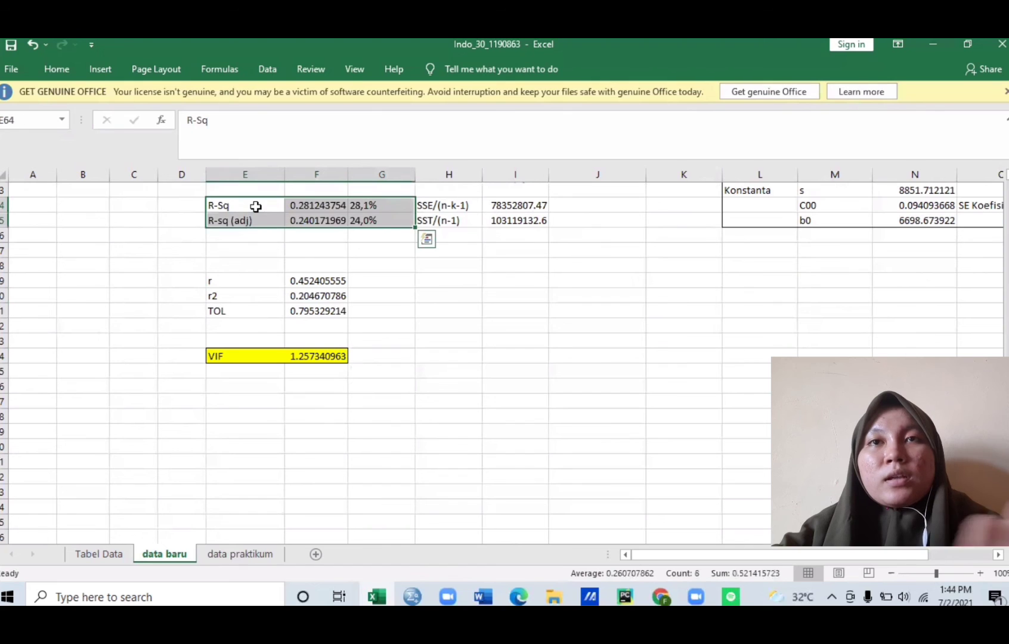
left_click(60, 69)
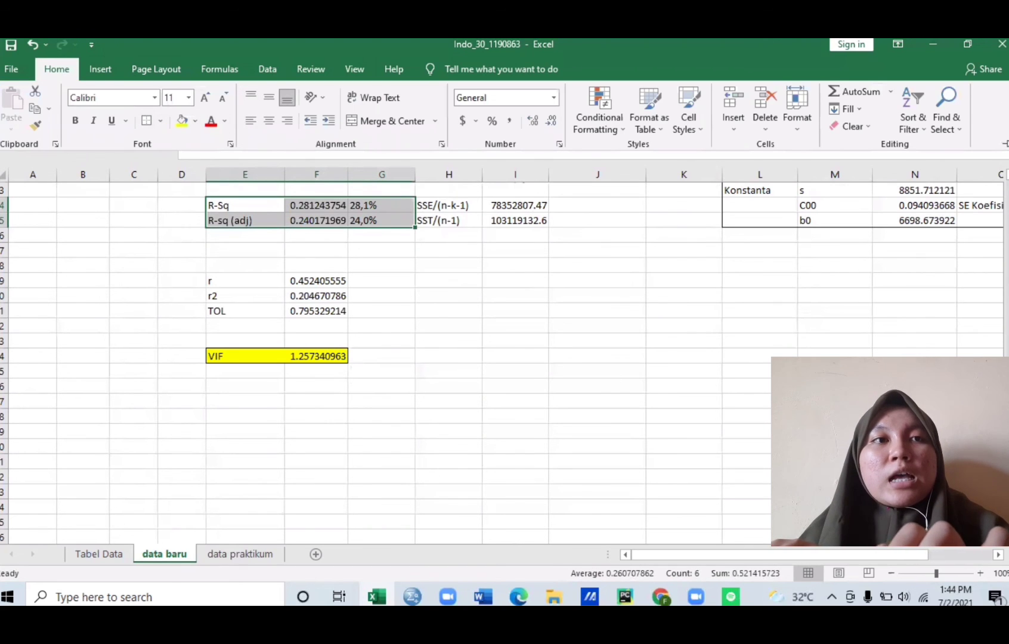
left_click(764, 449)
left_click(463, 339)
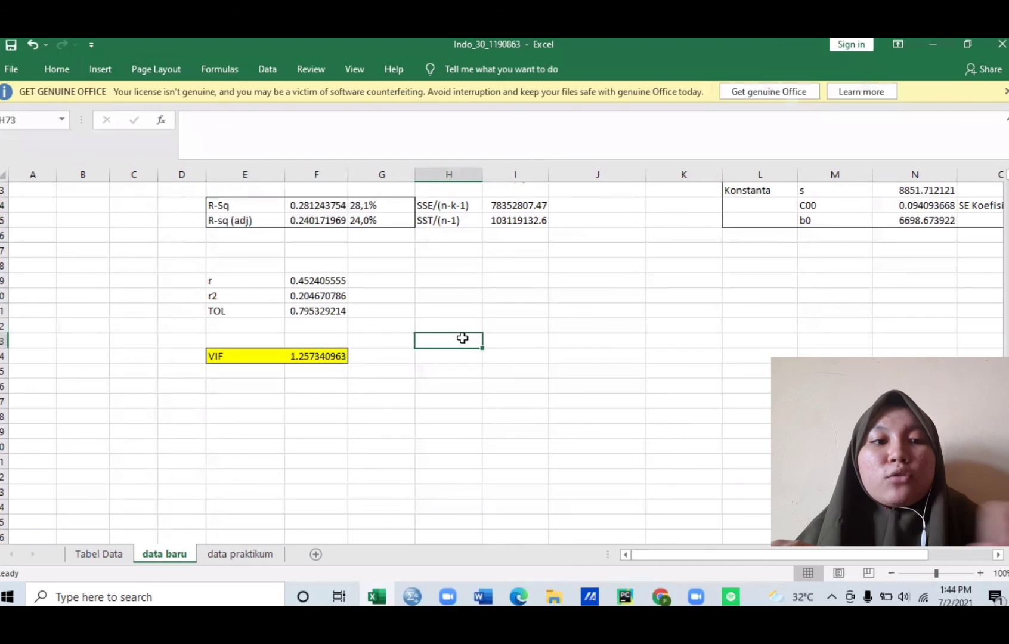
- Move the regression equation picture below the X'Y table and the matrix notes picture below the inverse matrix formula, clear of the INVERSE X'X table
key("Up")
key("Up")
key("Up")
key("Up")
key("Up")
key("Up")
key("Up")
key("Up")
key("Up")
key("Up")
key("Up")
key("Up")
key("Up")
key("Up")
key("Up")
key("Up")
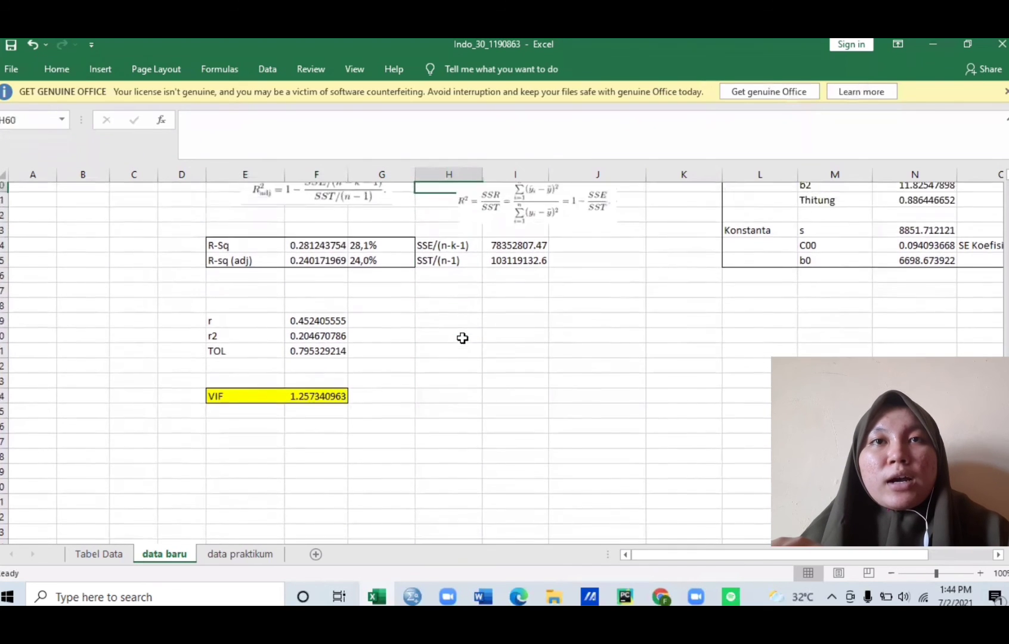
key("Up")
key("Up")
key("Up")
key("Up")
key("Up")
key("Up")
key("Up")
key("Up")
key("Up")
key("Up")
key("Up")
key("Up")
key("Up")
key("Up")
key("Up")
key("Up")
key("Up")
key("Up")
key("Up")
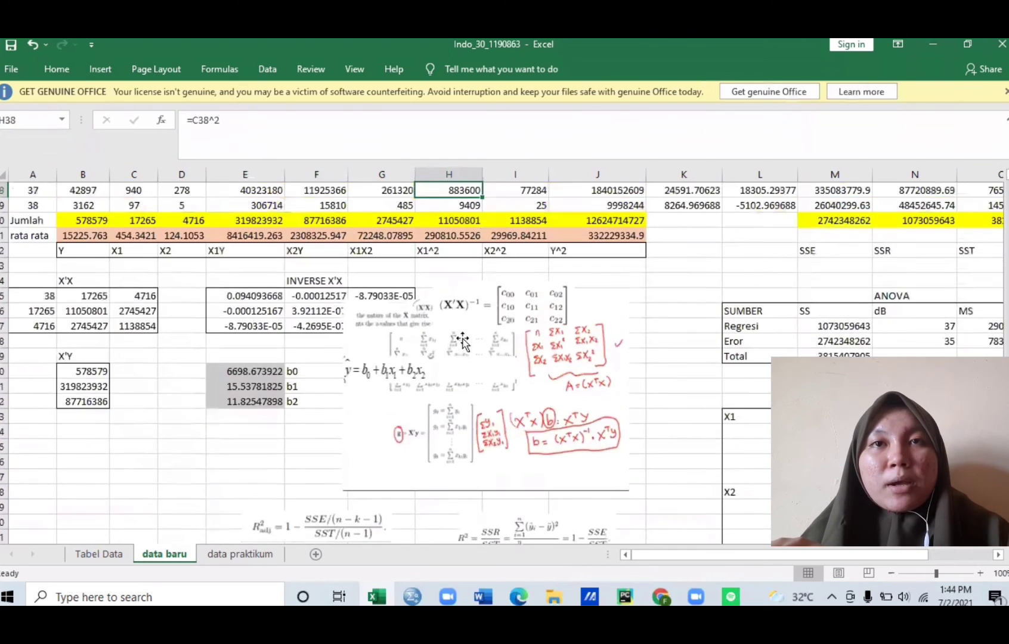
key("Down")
key("Down")
key("Down")
key("Down")
left_click_drag(479, 385, 222, 475)
left_click_drag(442, 451, 466, 465)
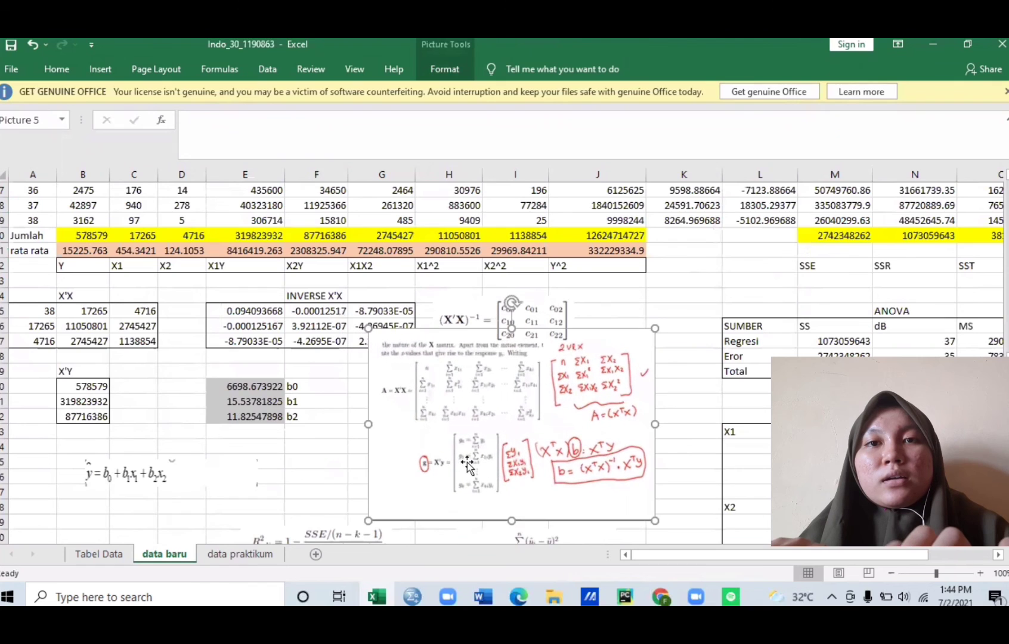
left_click_drag(524, 426, 530, 450)
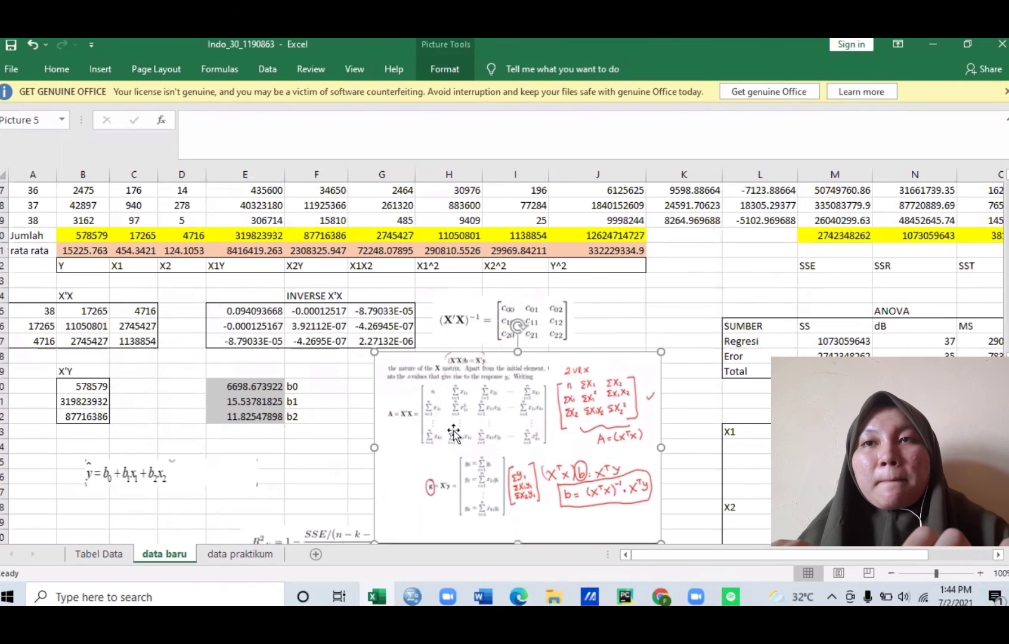
- Switch to the uas.spv output in IBM SPSS Statistics Viewer and examine the Model Summary, ANOVA, Coefficients and Collinearity Diagnostics tables
mouse_move(411, 596)
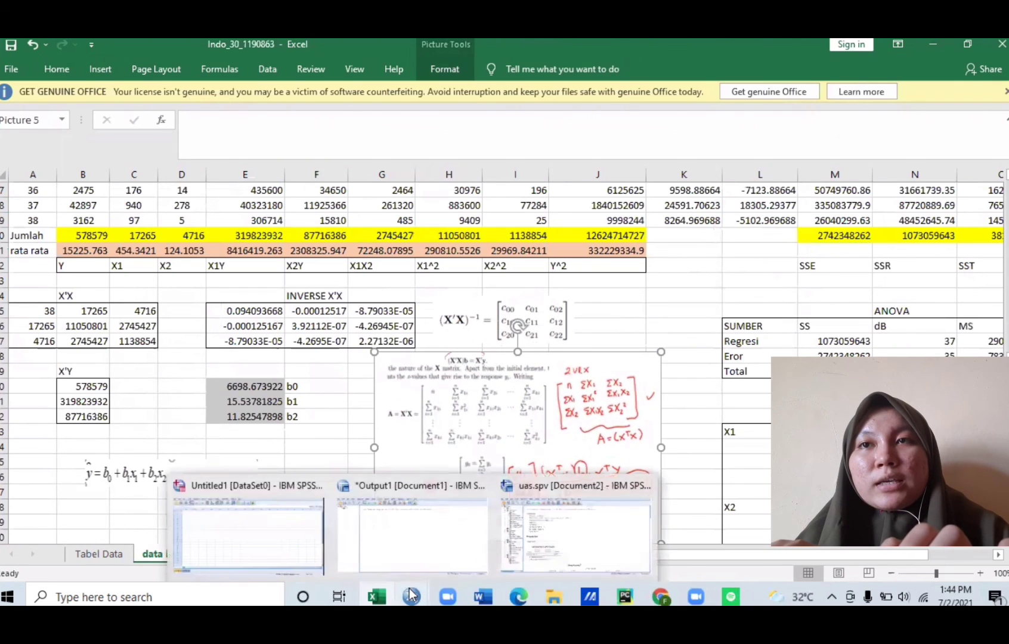
left_click(558, 532)
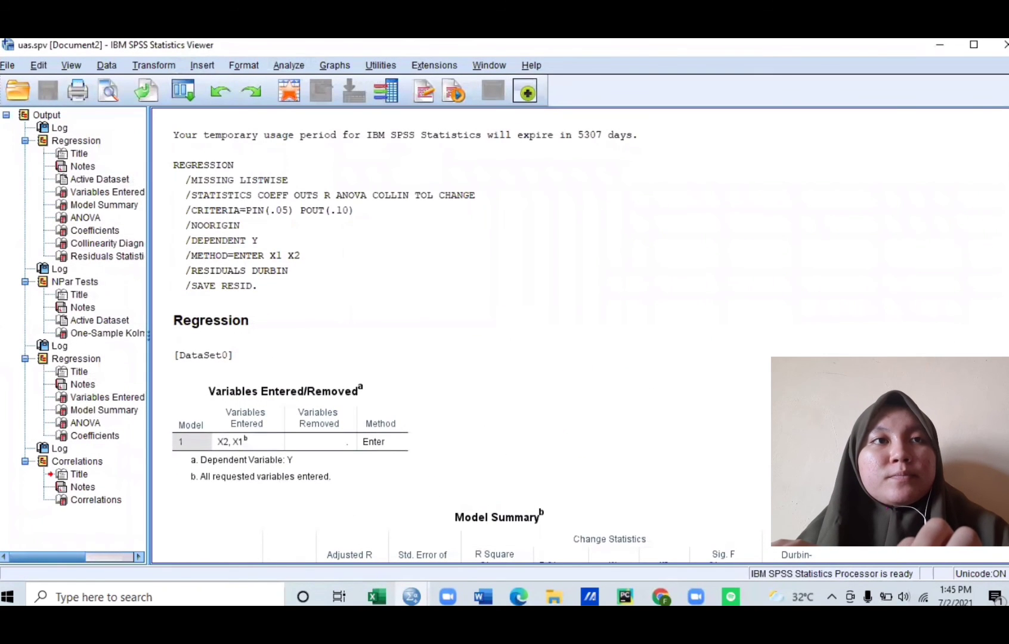
scroll(504, 336, "down", 10)
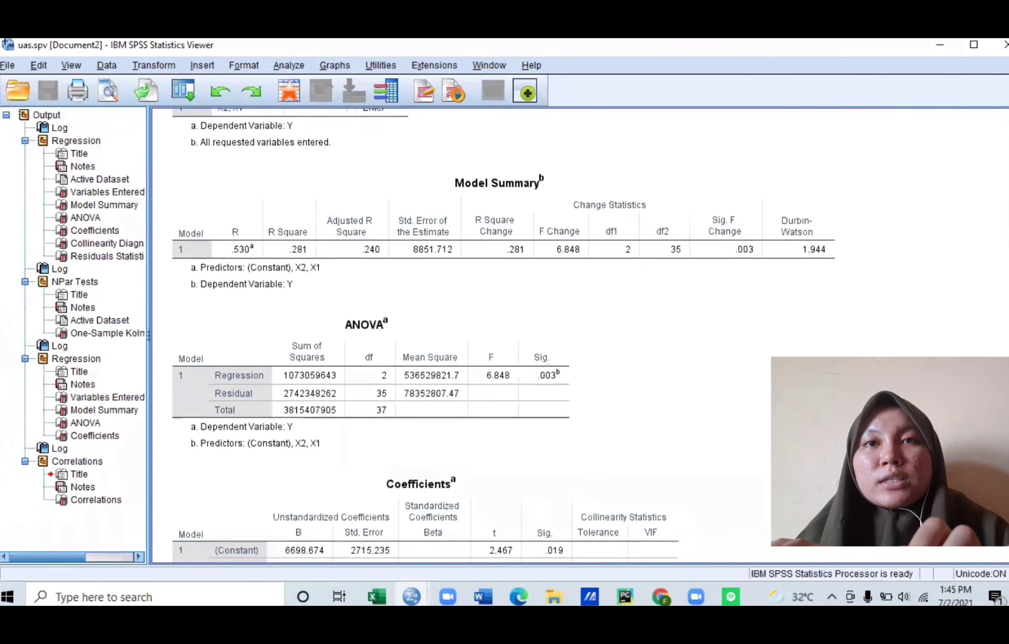
scroll(504, 336, "down", 4)
scroll(504, 336, "up", 2)
scroll(504, 335, "down", 2)
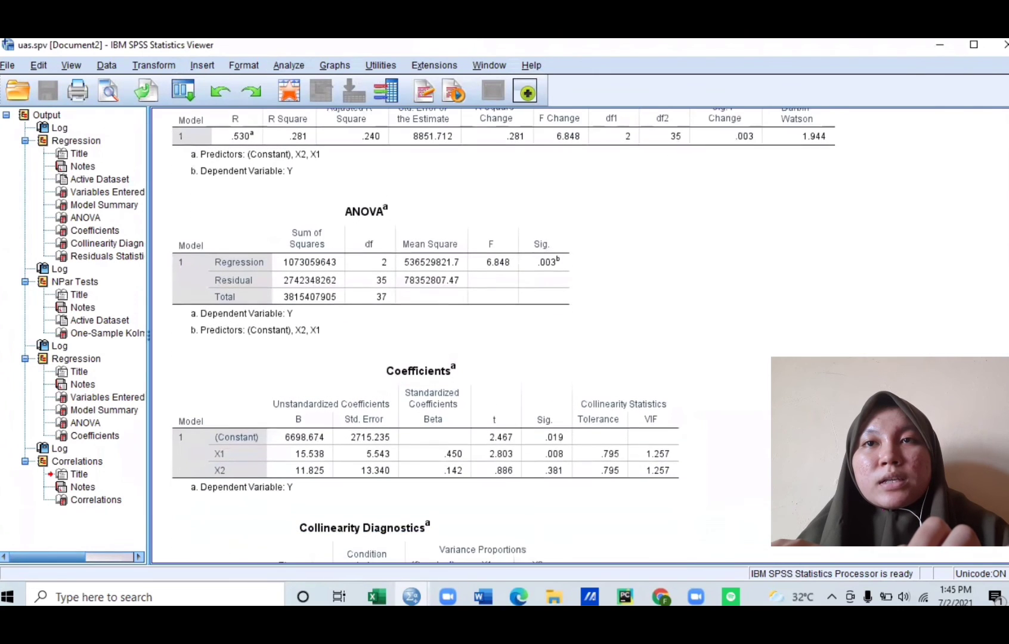
scroll(504, 335, "down", 1)
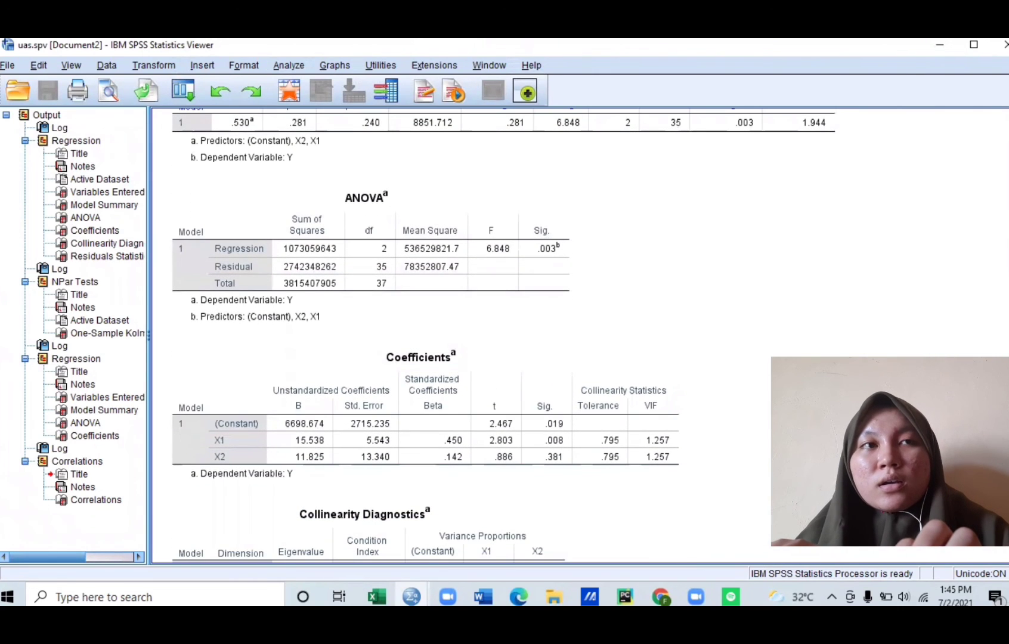
scroll(503, 246, "down", 4)
left_click(502, 246)
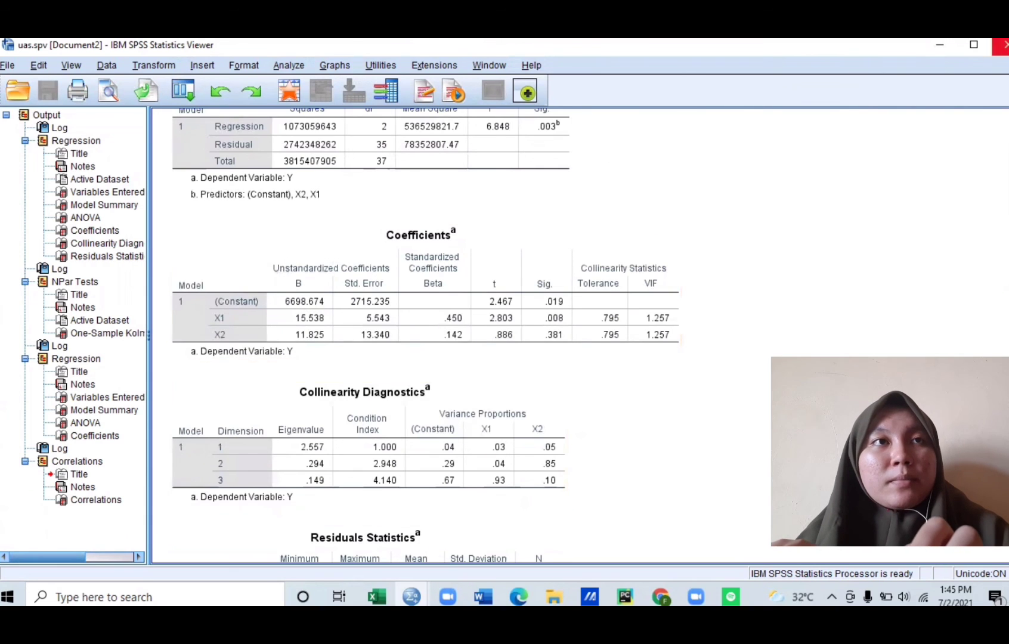
left_click(972, 44)
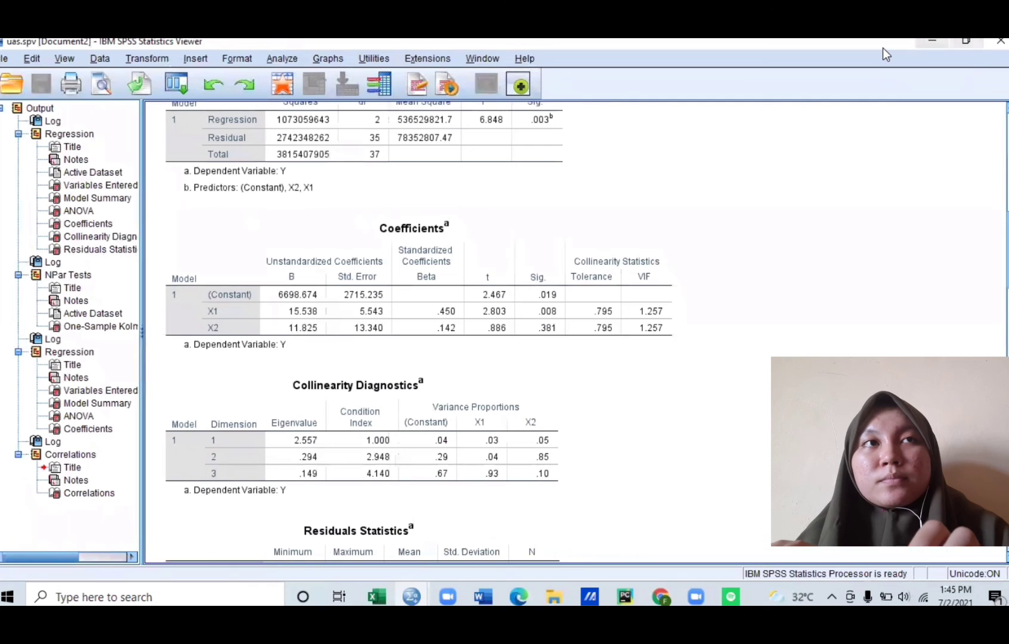
left_click(968, 43)
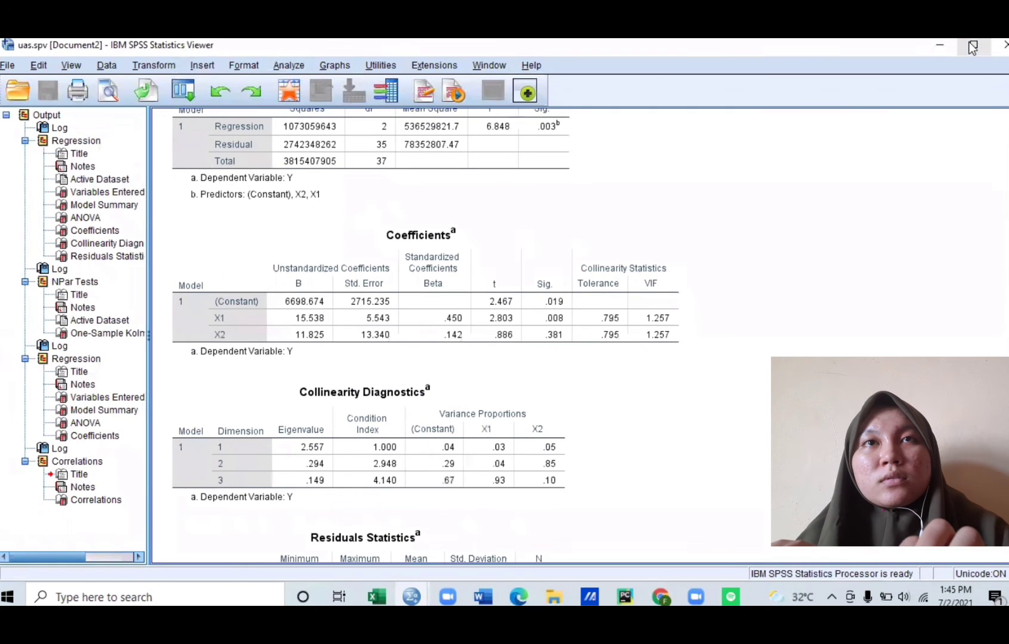
left_click(972, 47)
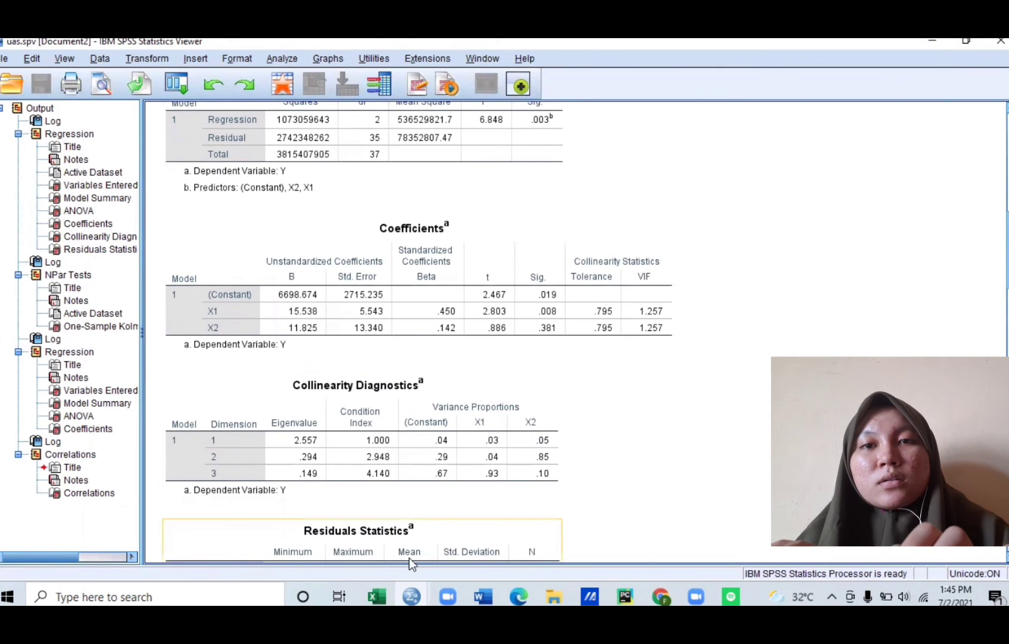
- Switch back to Excel and compare the worksheet's b0, b1 and b2 results with the Coefficients table in the SPSS output
left_click(379, 594)
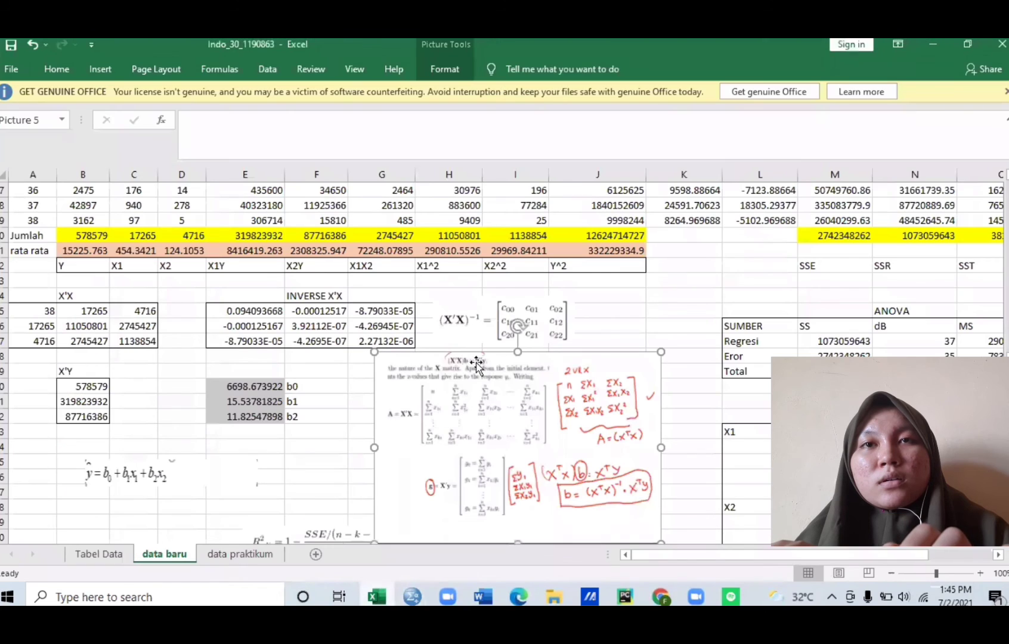
left_click(131, 309)
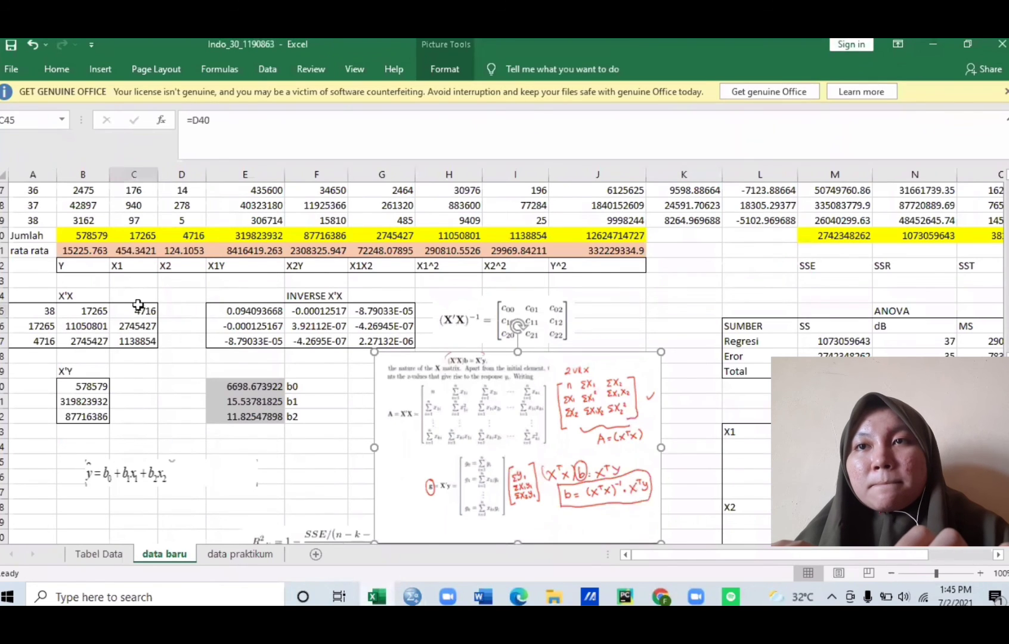
left_click(102, 323)
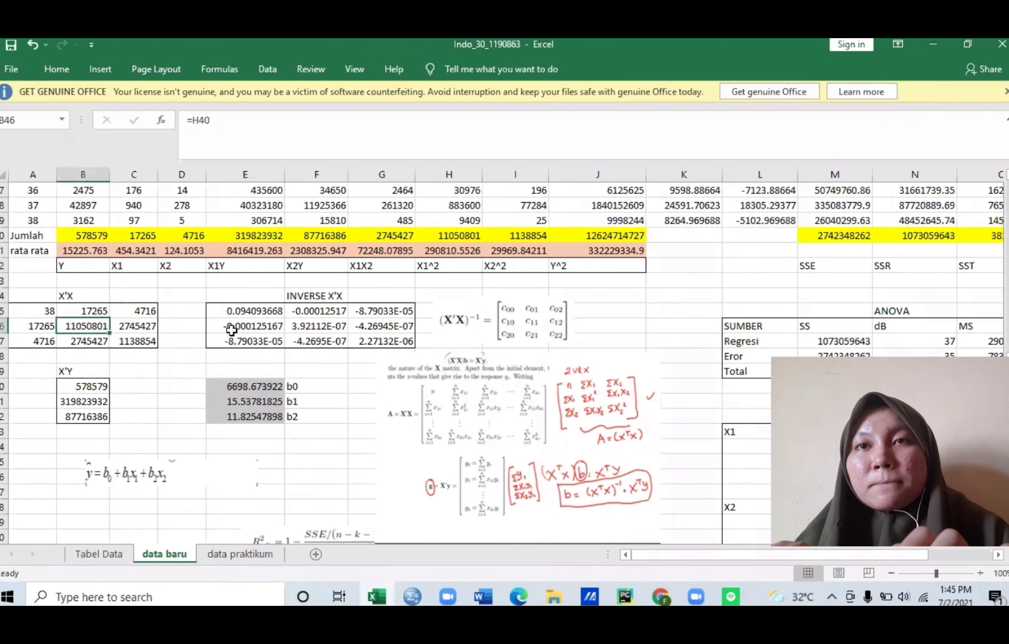
left_click(220, 388)
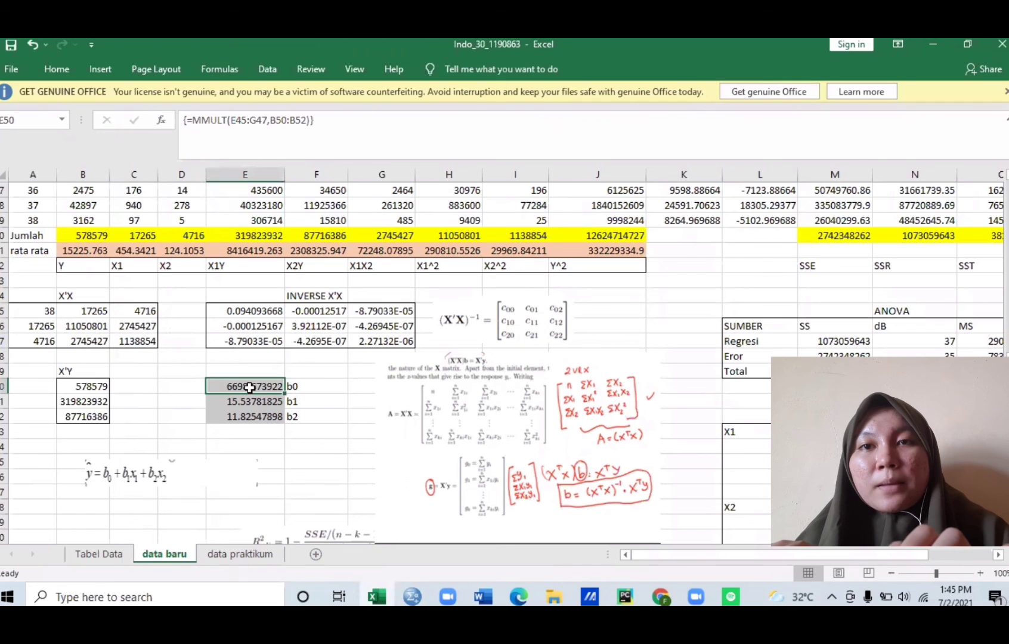
mouse_move(401, 588)
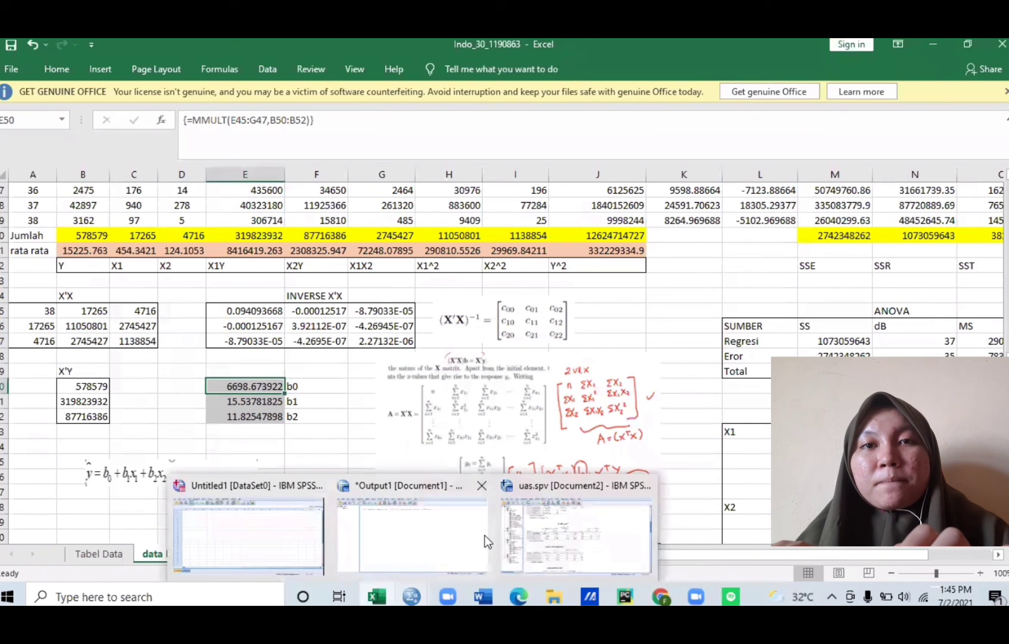
left_click(536, 529)
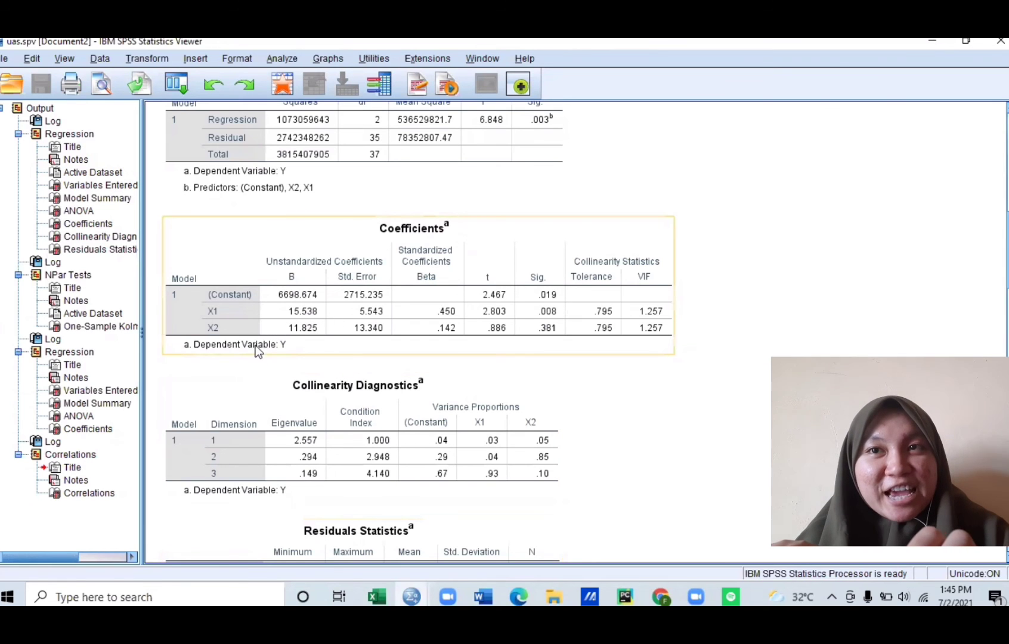
left_click(379, 596)
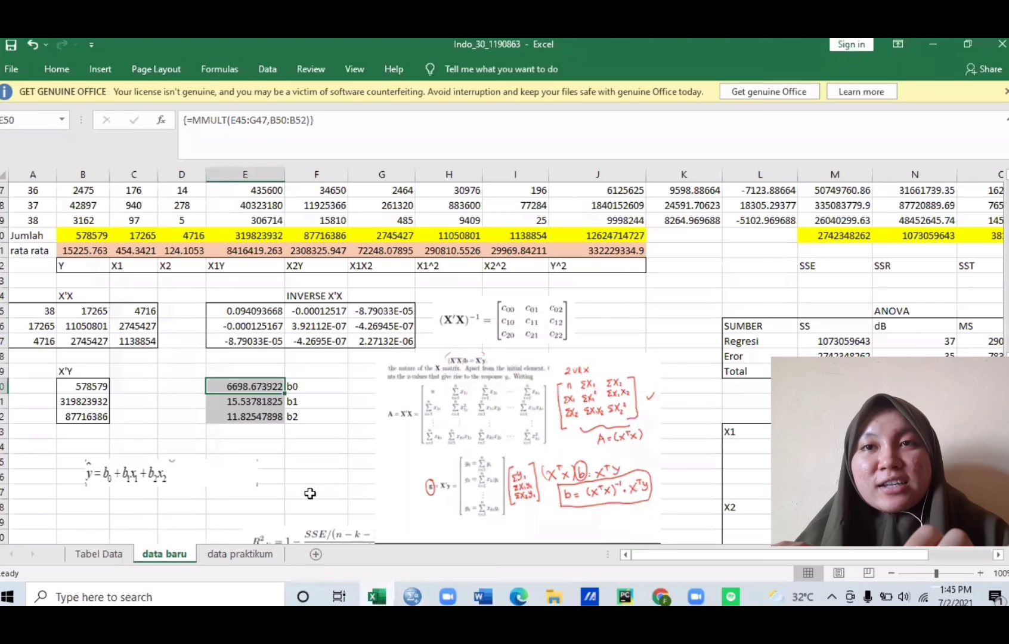
left_click(292, 403)
left_click(275, 415)
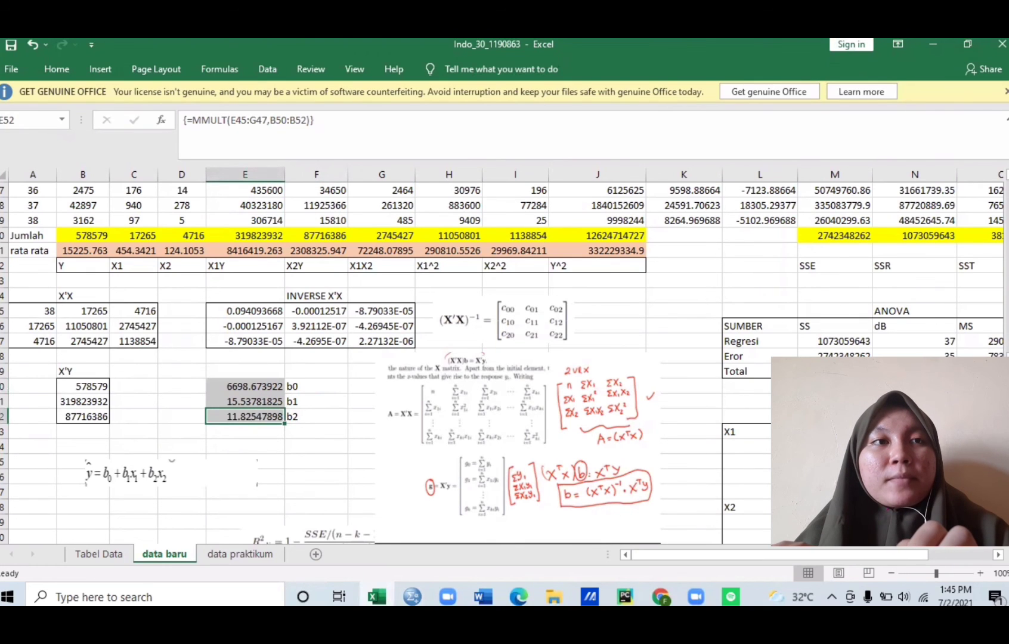
- Review the worksheet's coefficient results and examine the ANOVA and UJI T tables in columns L to Q
scroll(502, 363, "down", 1)
scroll(503, 363, "up", 1)
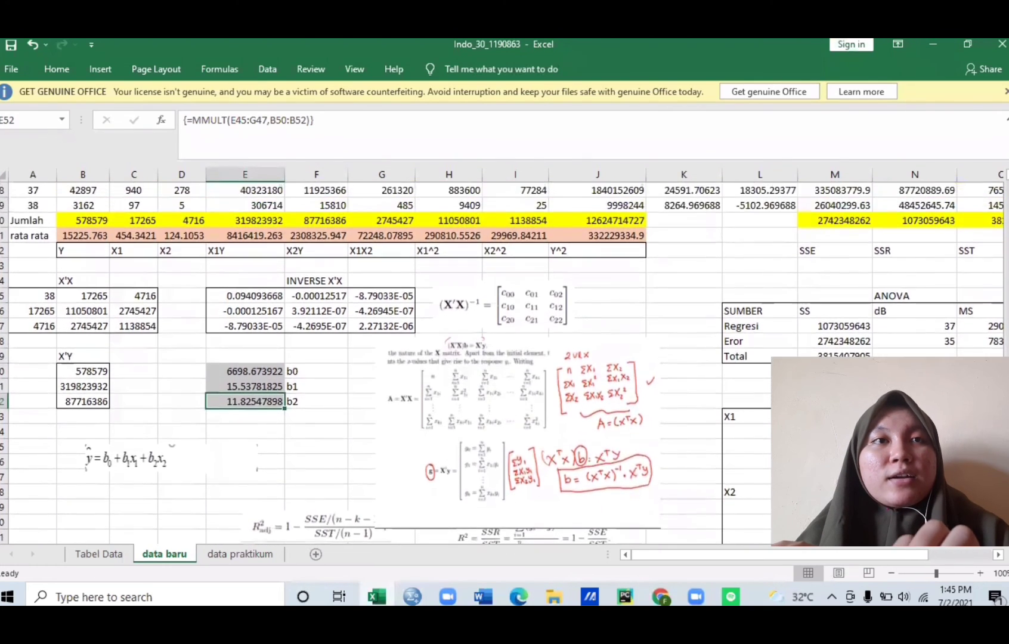
left_click(840, 312)
key("Right")
key("Right")
key("Right")
key("Right")
key("Right")
key("Right")
key("Right")
key("Right")
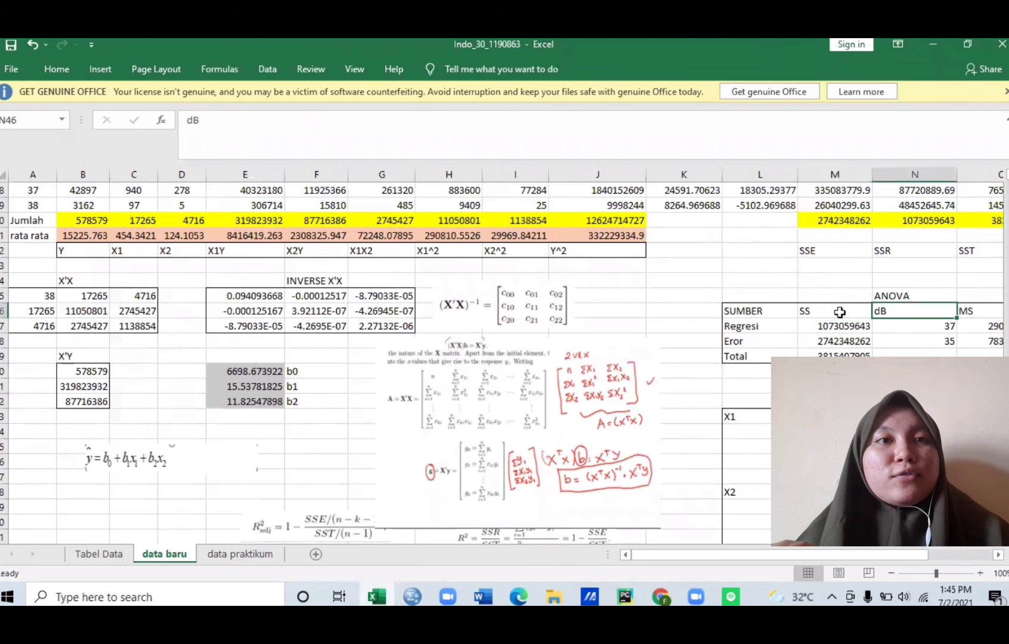
key("Down")
key("Down")
key("Down")
key("Down")
key("Down")
key("Down")
key("Down")
key("Down")
key("Down")
key("Down")
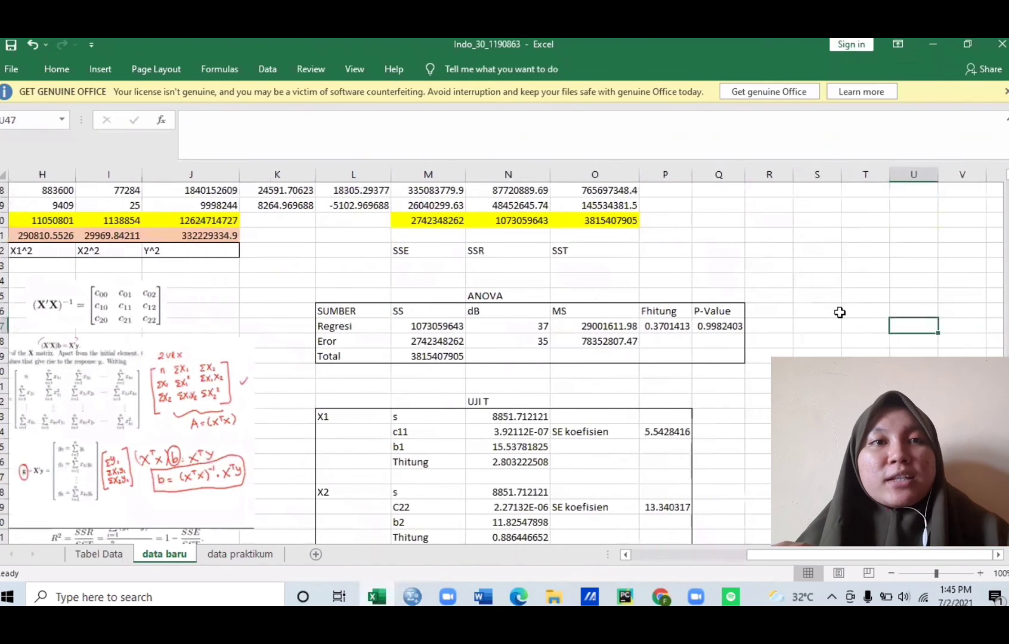
key("Down")
key("Down")
key("Down")
key("Down")
key("Down")
key("Down")
key("Down")
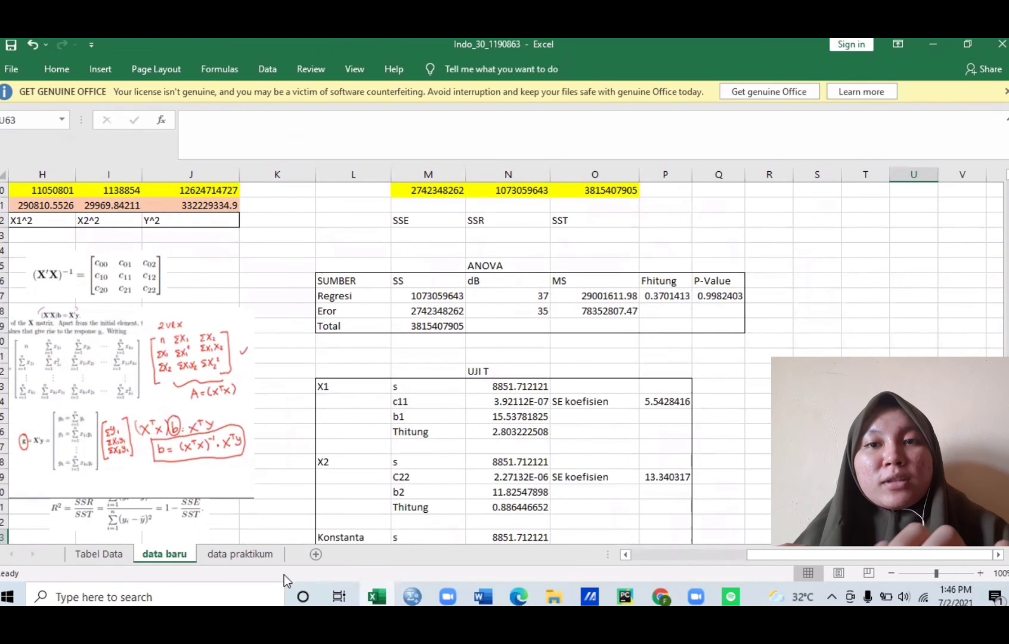
- Switch to the uas.spv output in IBM SPSS Statistics Viewer and compare its ANOVA table with the ANOVA table in the Excel worksheet
mouse_move(412, 595)
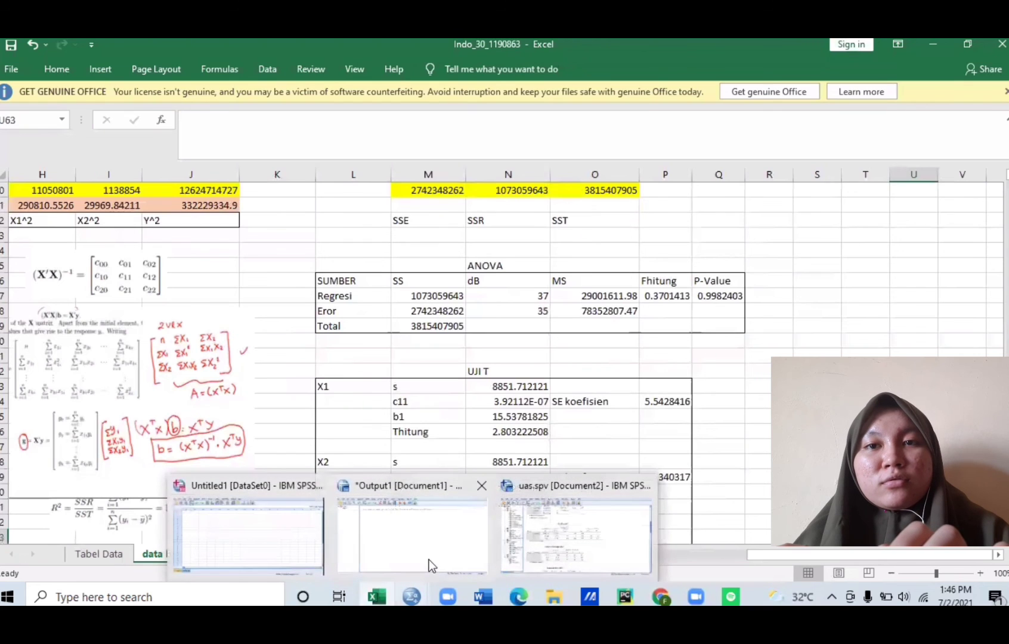
left_click(547, 506)
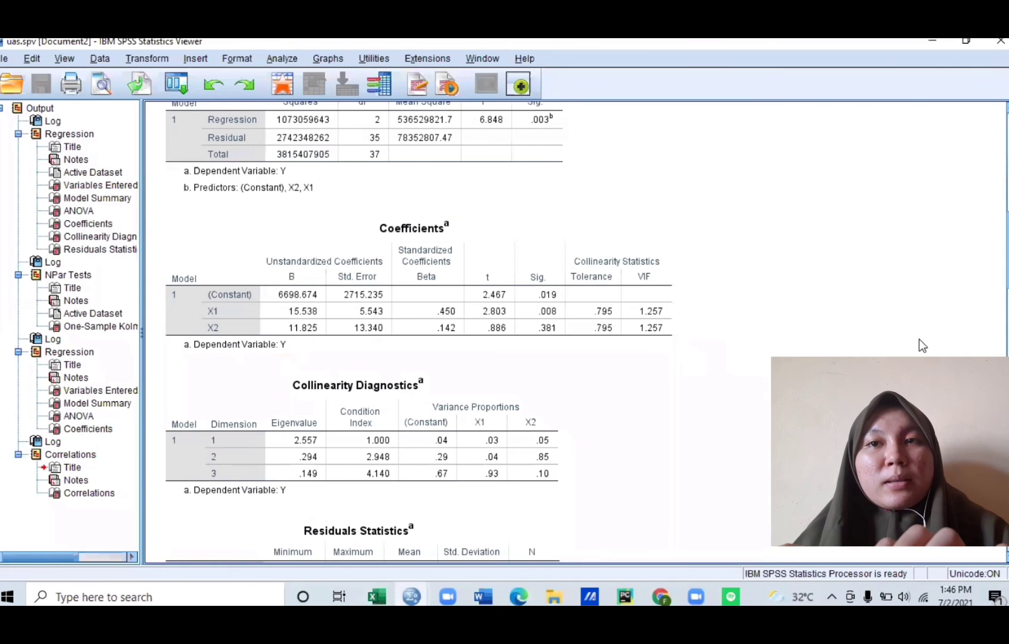
scroll(417, 334, "up", 5)
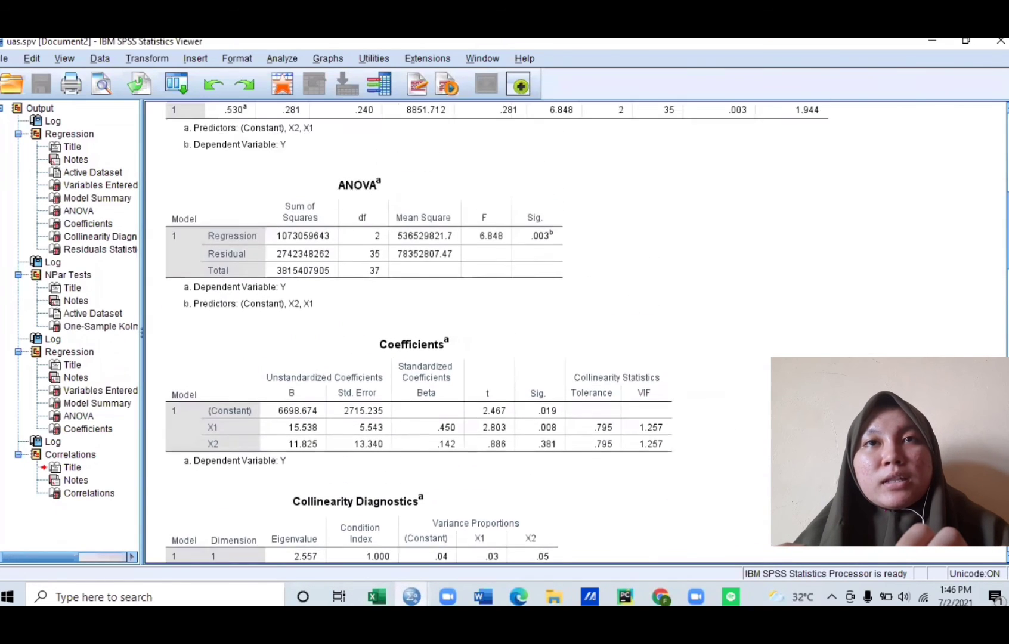
scroll(417, 334, "down", 1)
left_click(368, 238)
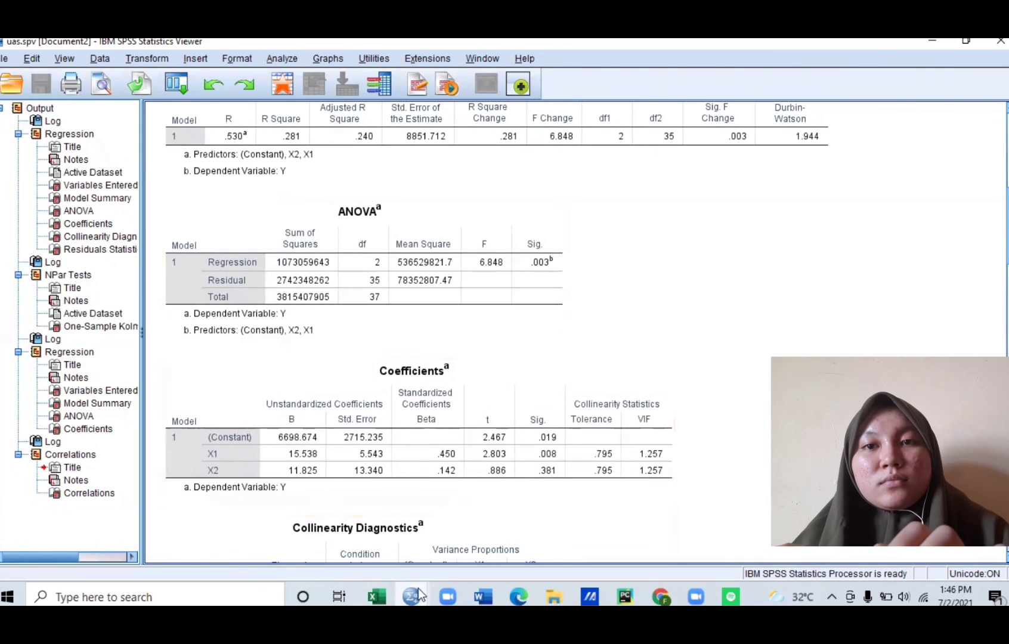
left_click(379, 595)
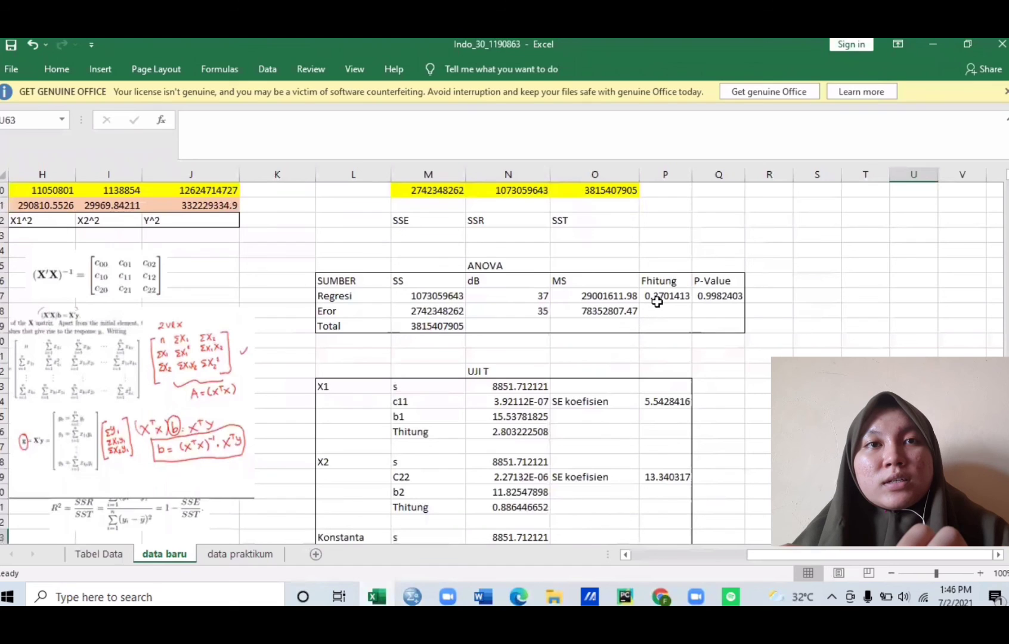
mouse_move(409, 595)
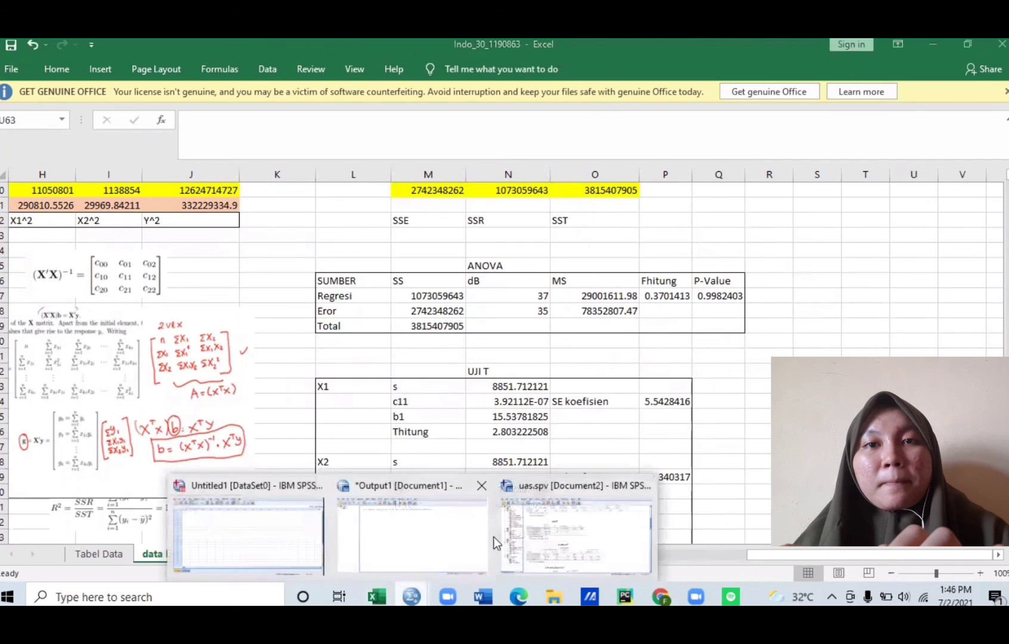
left_click(522, 528)
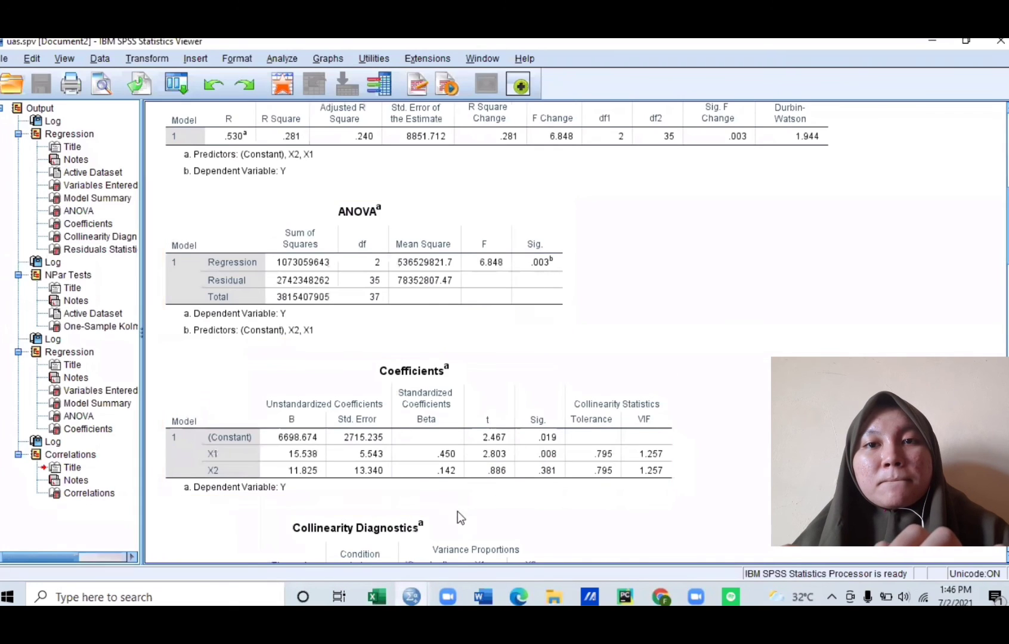
mouse_move(424, 588)
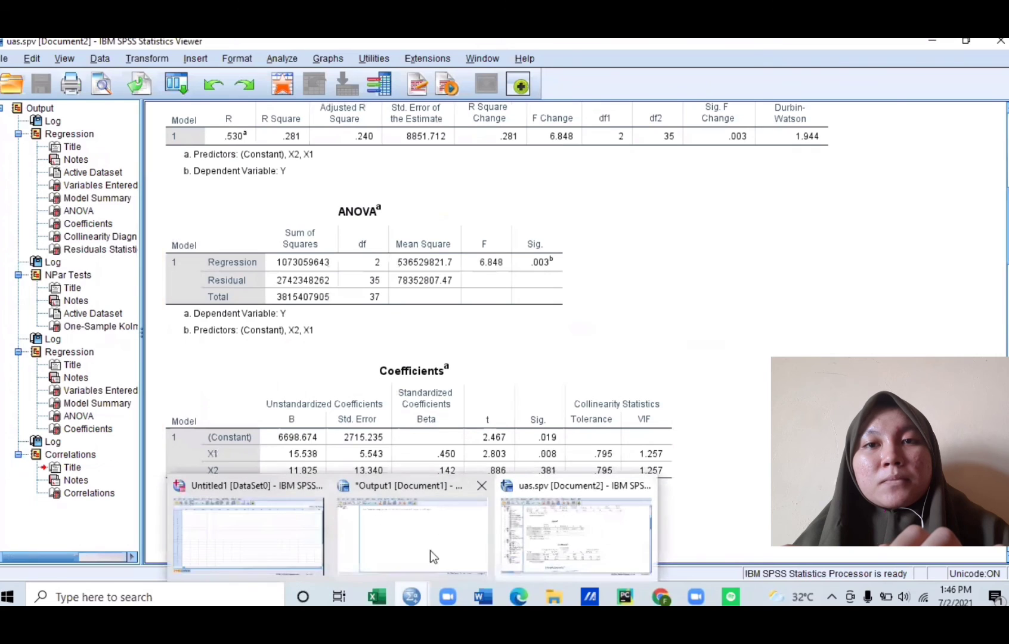
left_click(551, 541)
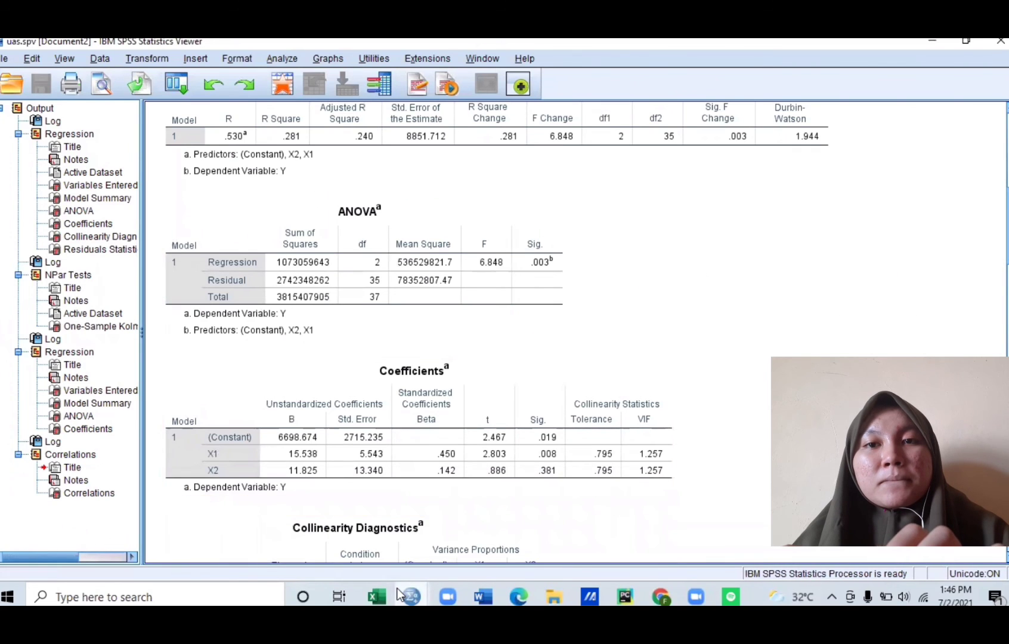
mouse_move(401, 590)
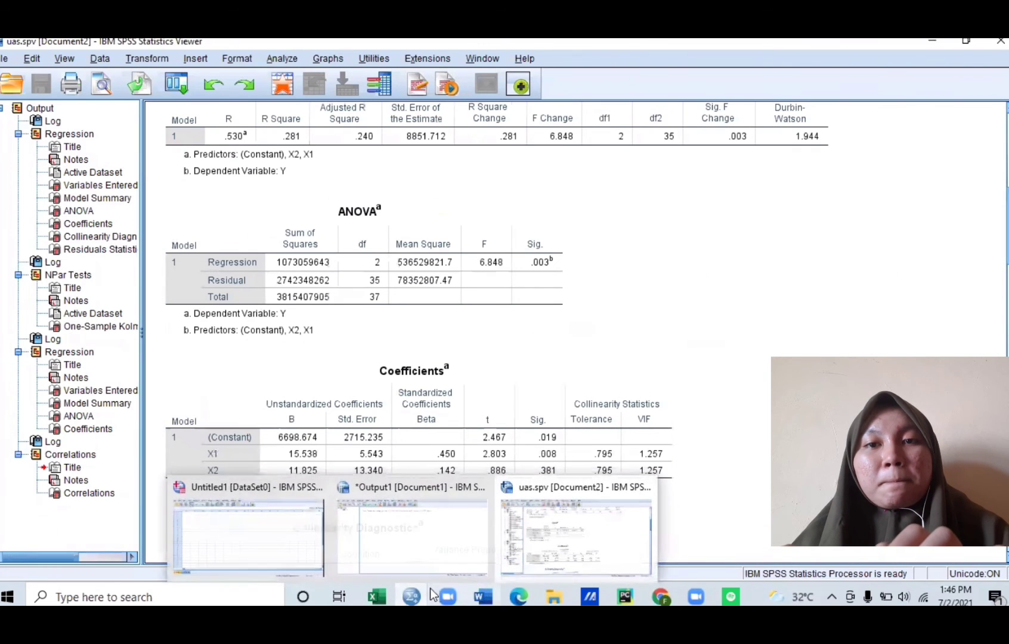
left_click(384, 591)
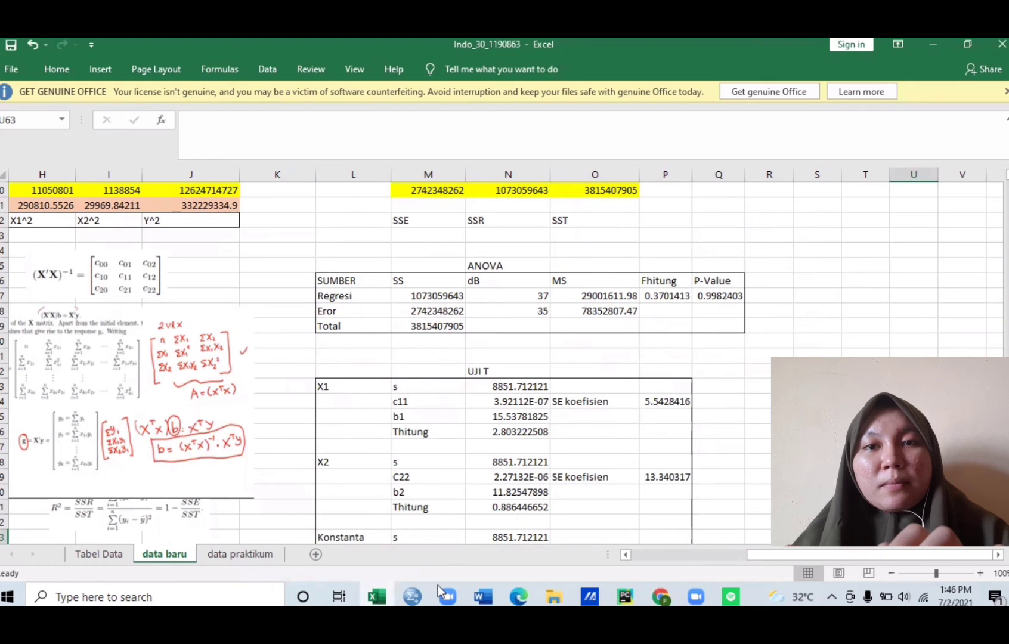
mouse_move(421, 588)
left_click(536, 524)
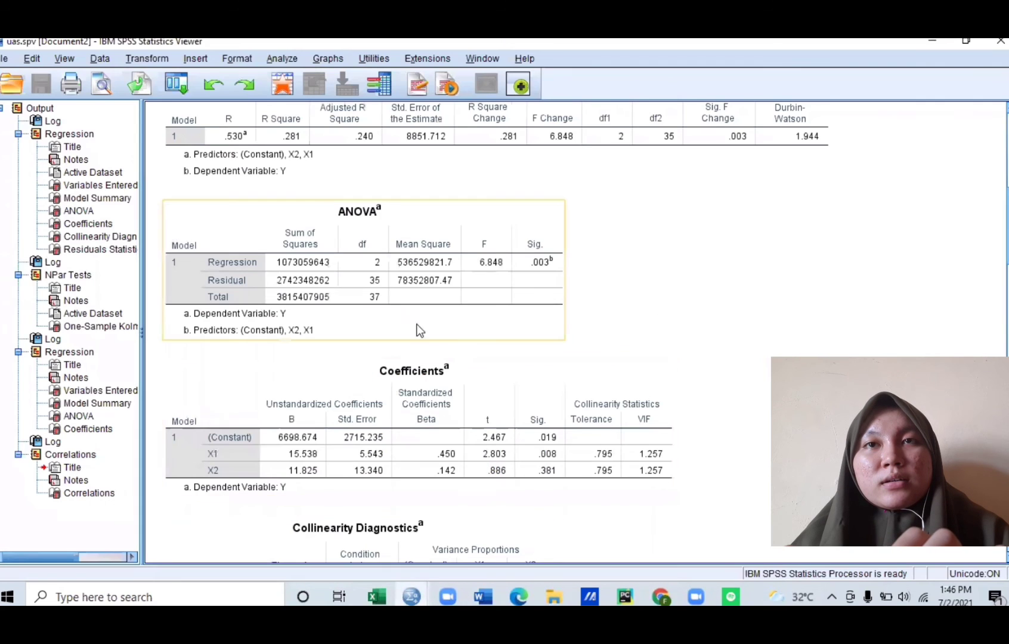
- Switch to Excel and compare the UJI T results for X1, X2 and Konstanta with the Coefficients table in the SPSS output
left_click(387, 588)
scroll(581, 446, "down", 3)
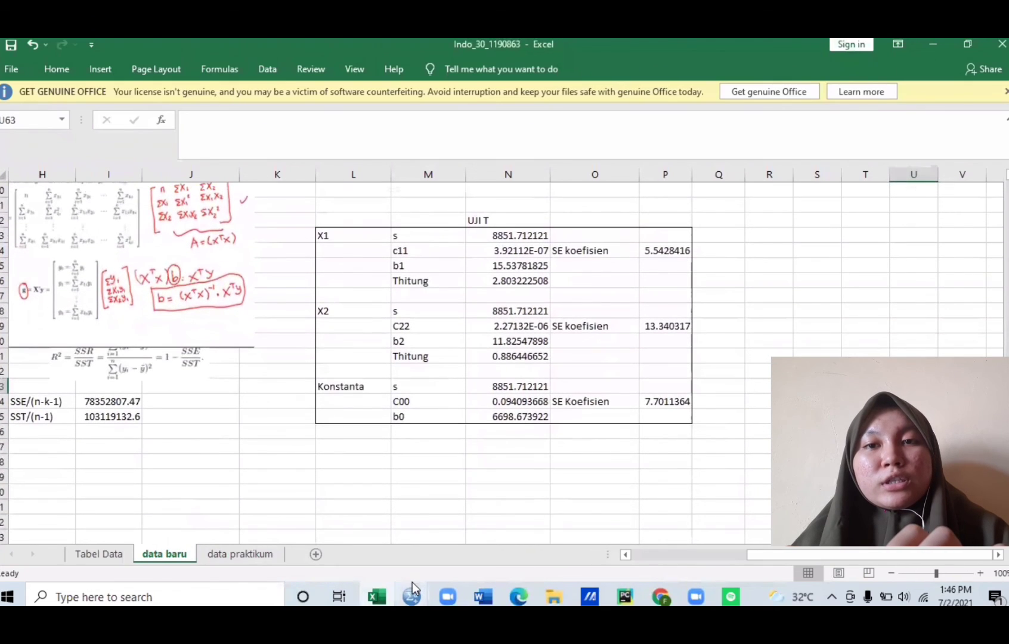
mouse_move(412, 596)
left_click(583, 537)
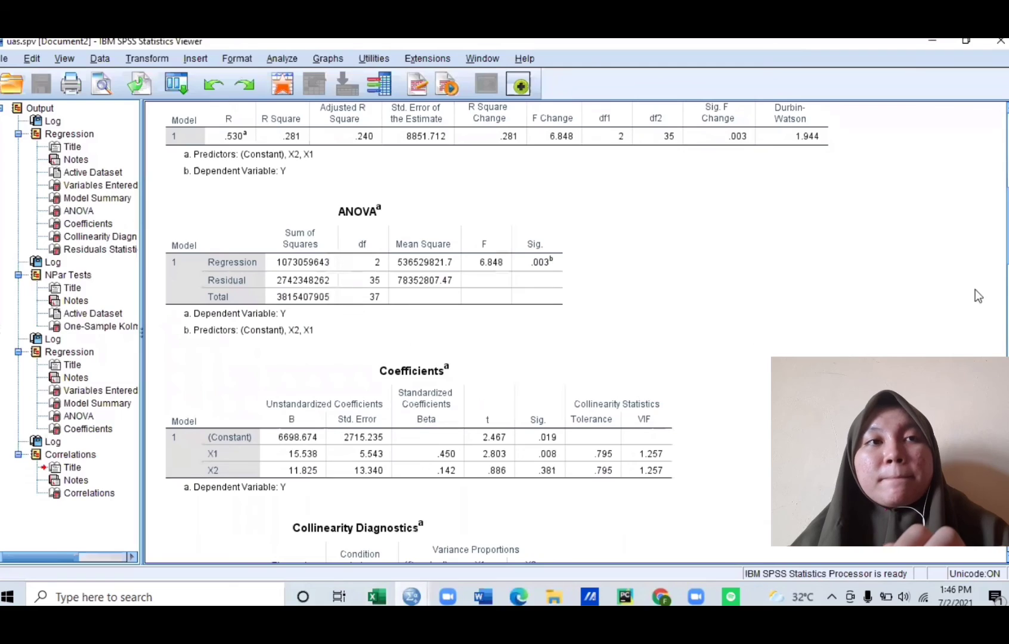
scroll(418, 331, "down", 5)
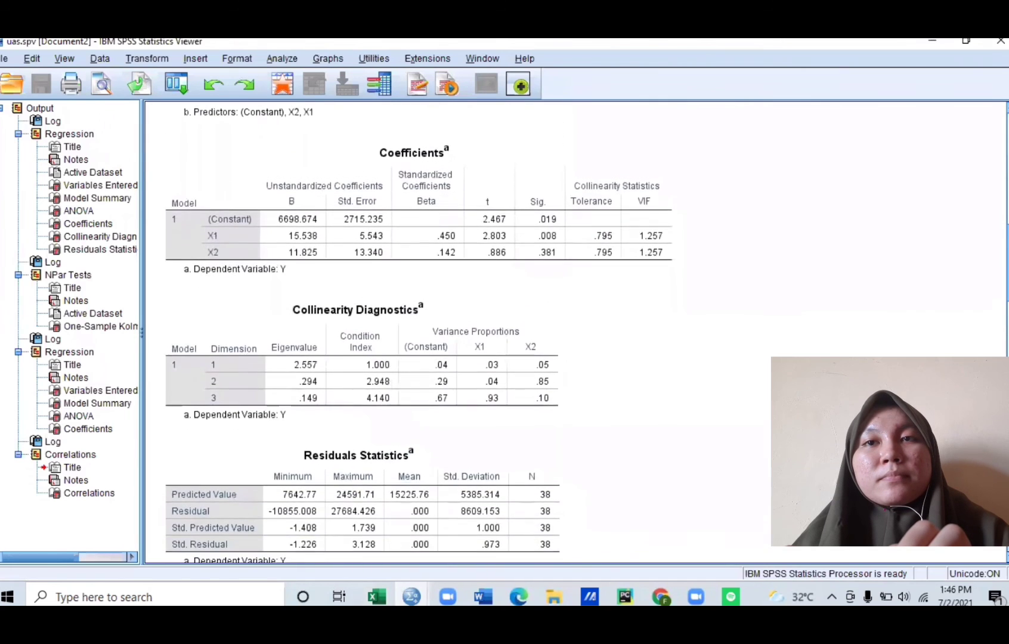
scroll(417, 331, "down", 2)
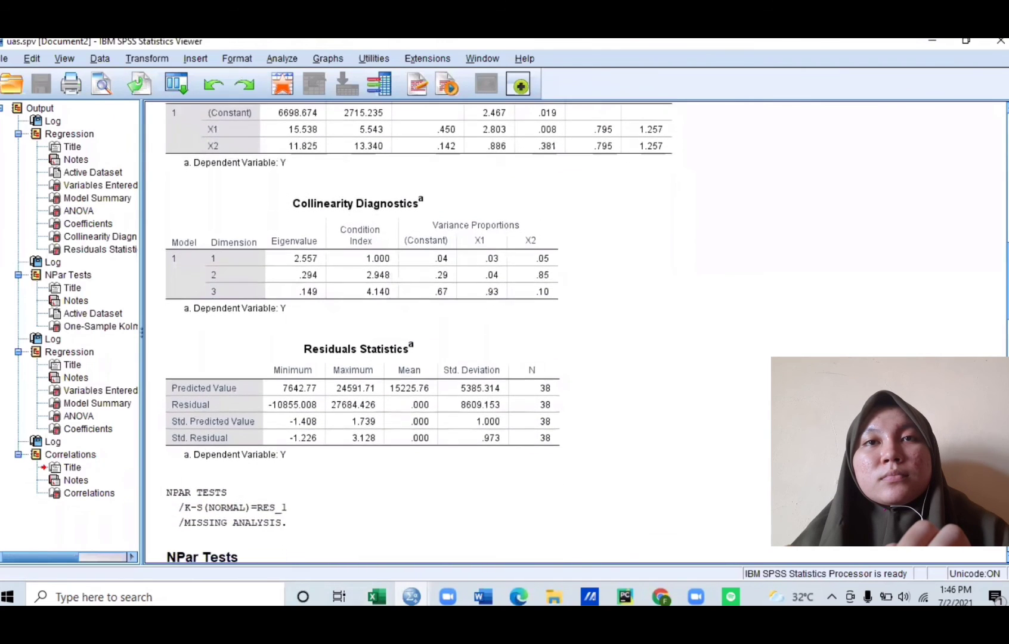
scroll(417, 331, "up", 4)
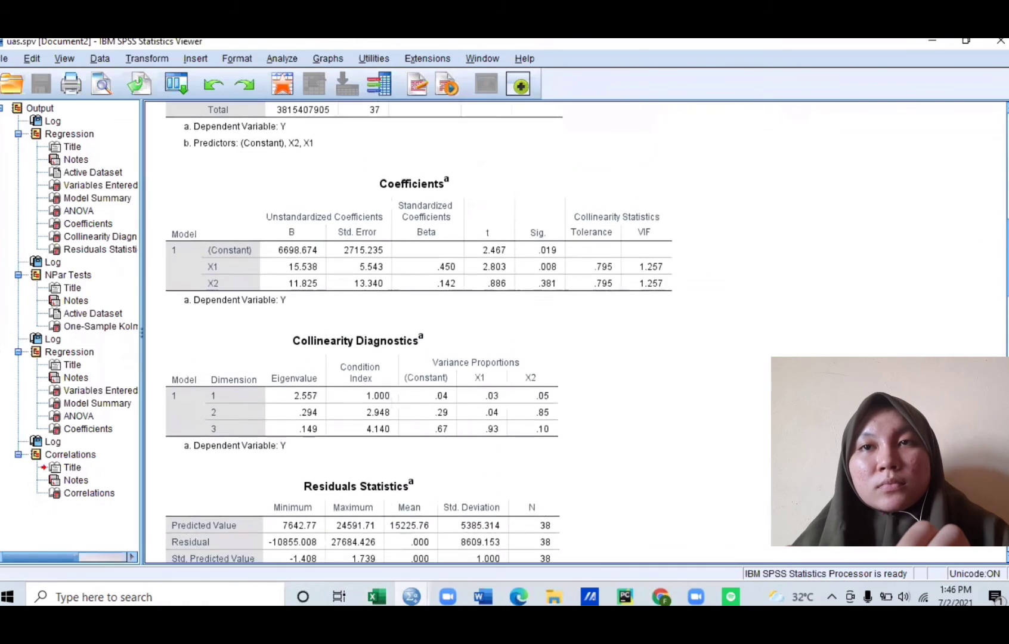
scroll(604, 271, "up", 1)
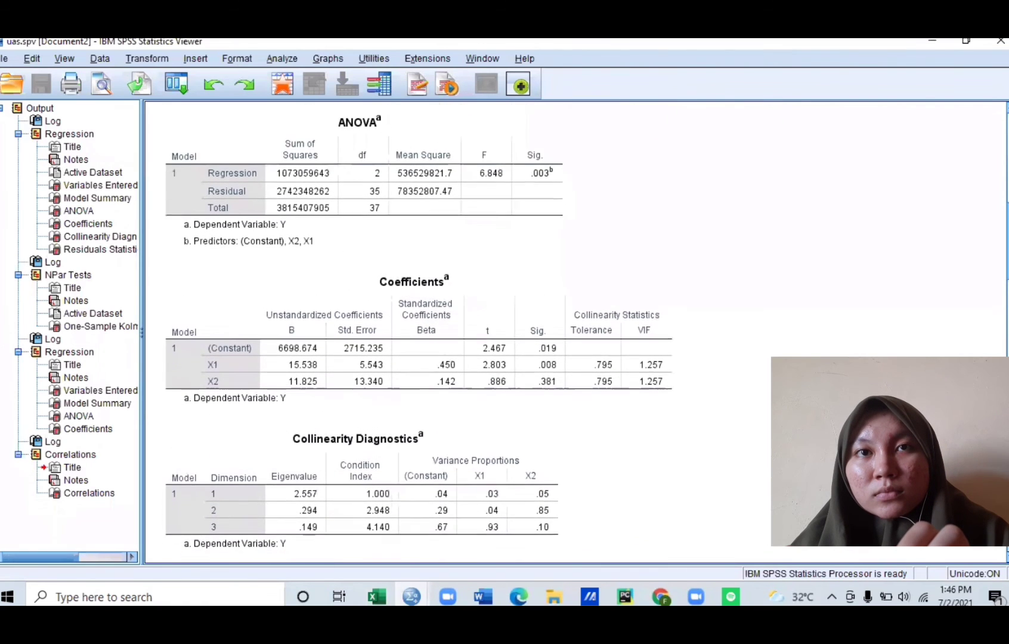
scroll(604, 272, "down", 1)
left_click(604, 271)
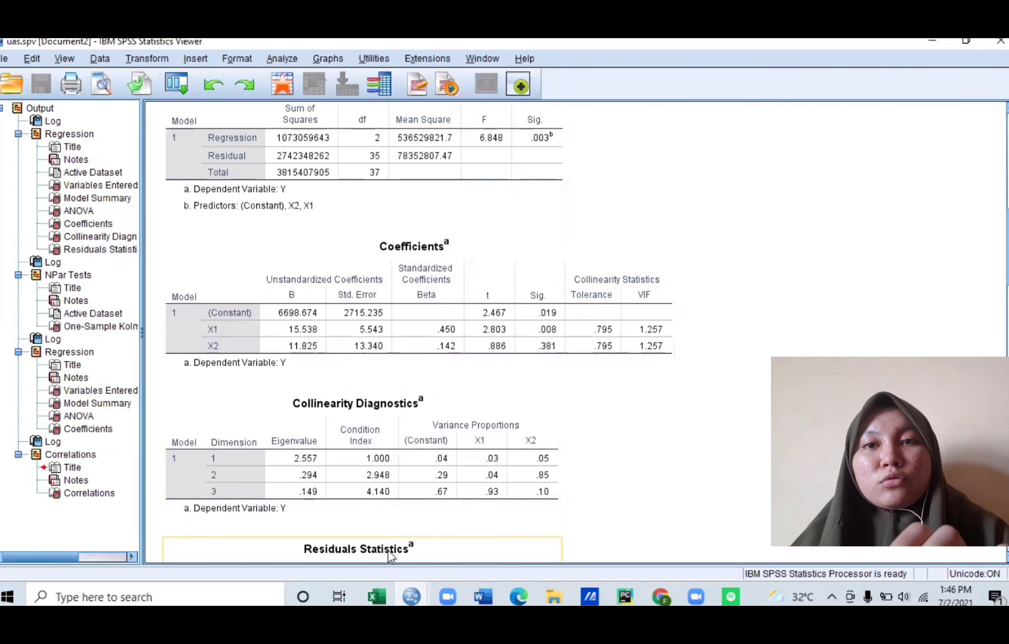
left_click(378, 595)
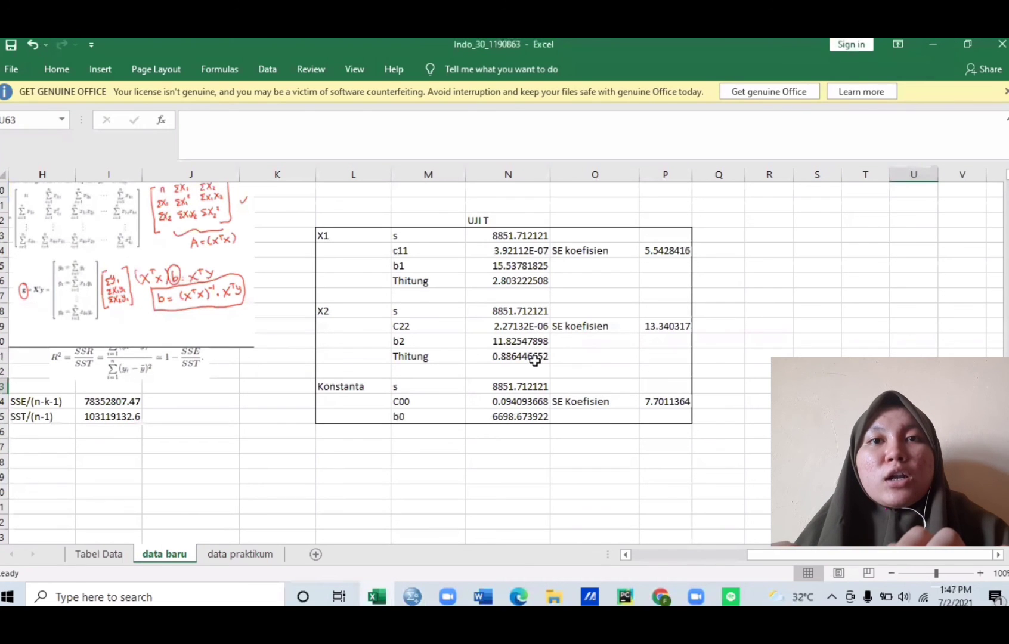
left_click(411, 596)
left_click(562, 526)
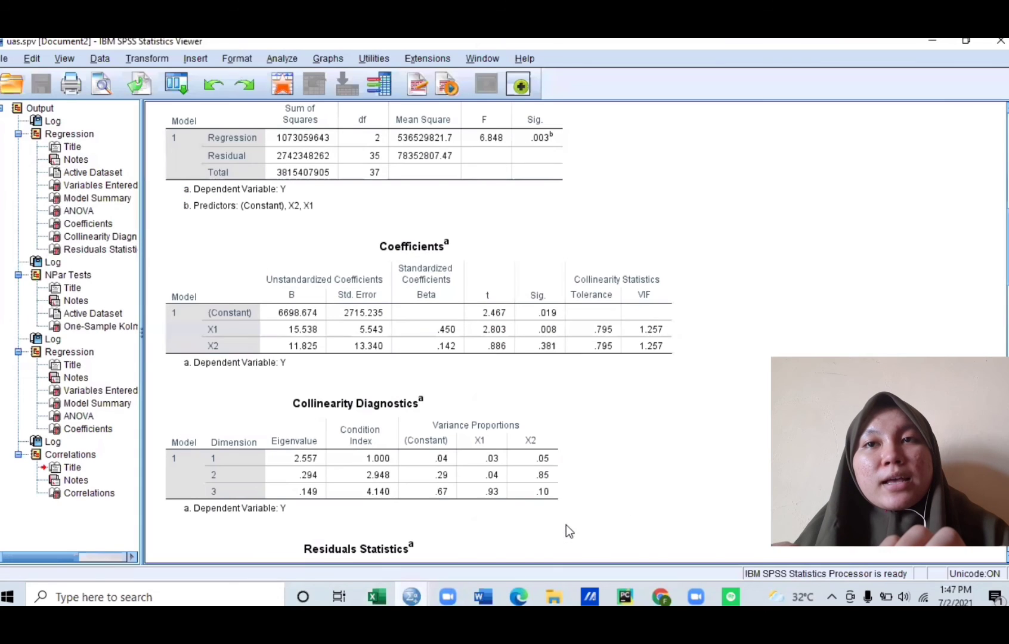
mouse_move(448, 596)
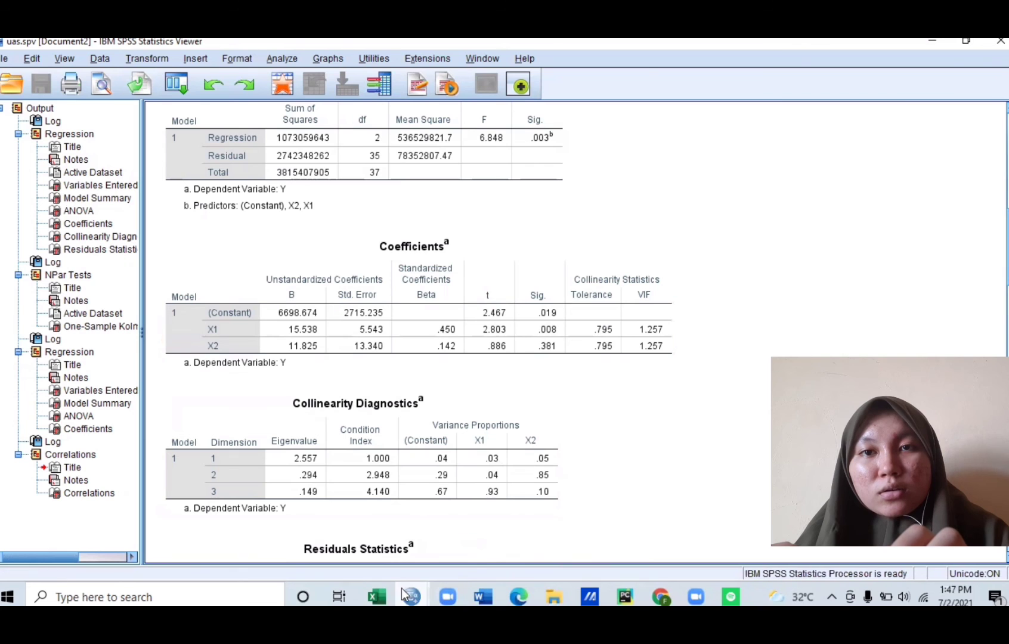
left_click(381, 596)
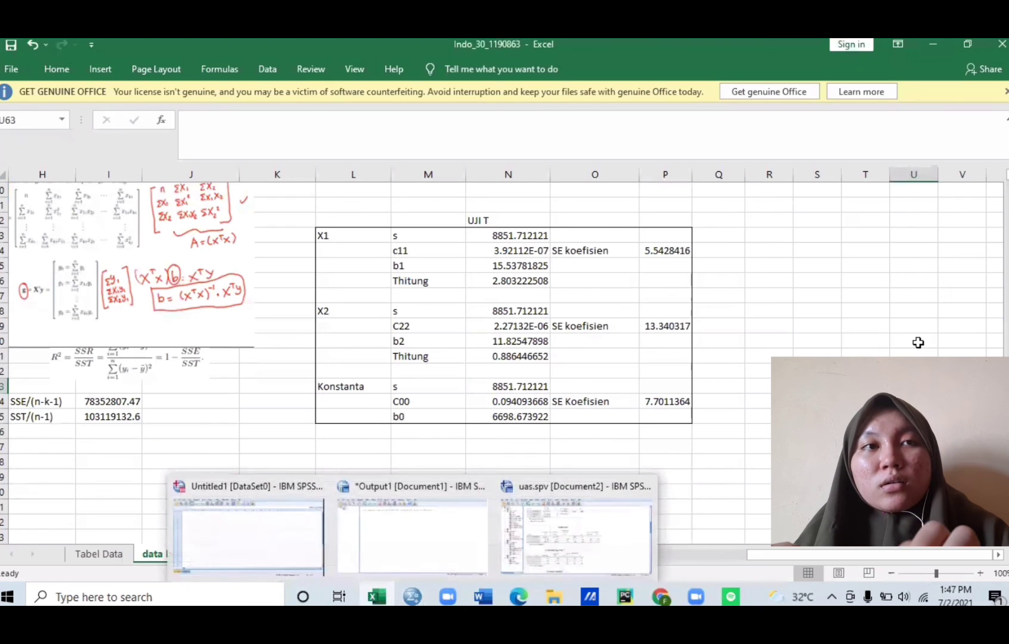
- Examine the R-Sq, R-sq (adj), r, r2 and TOL results in the worksheet and inspect the VIF formula in F74
left_click(197, 418)
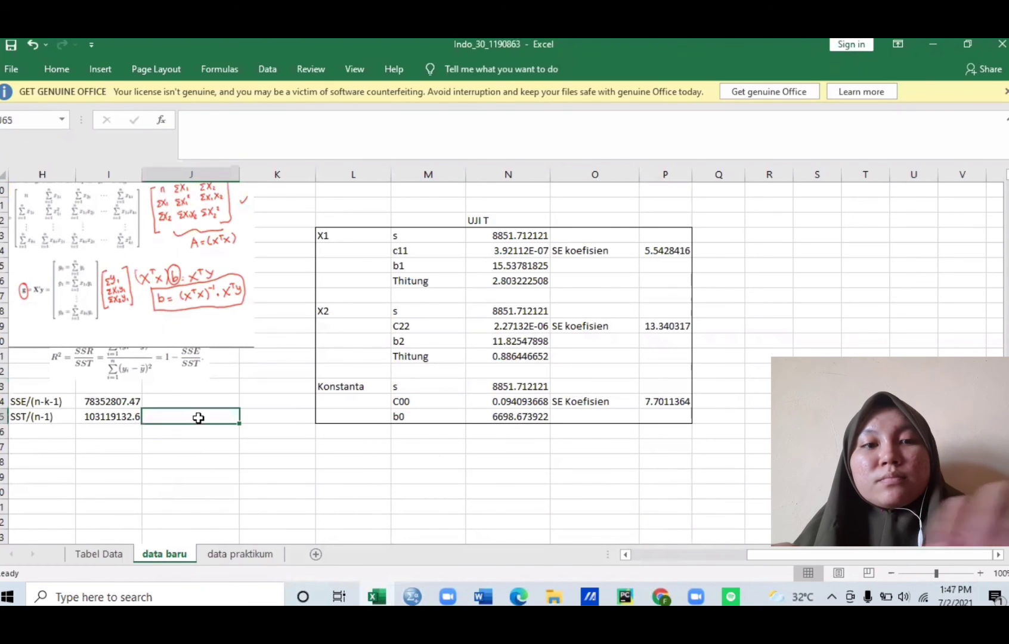
key("Left")
key("Home")
key("Down")
key("Down")
key("Down")
key("Down")
key("Down")
key("Down")
key("Down")
key("Down")
key("Down")
key("Down")
key("Down")
key("Down")
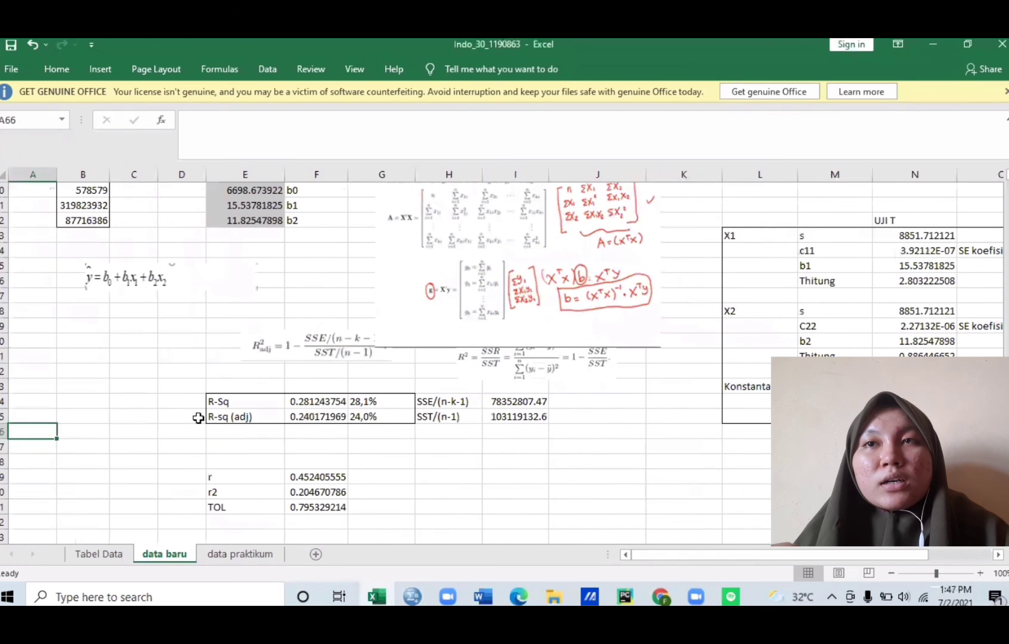
key("Down")
key("Down")
key("Down")
key("Down")
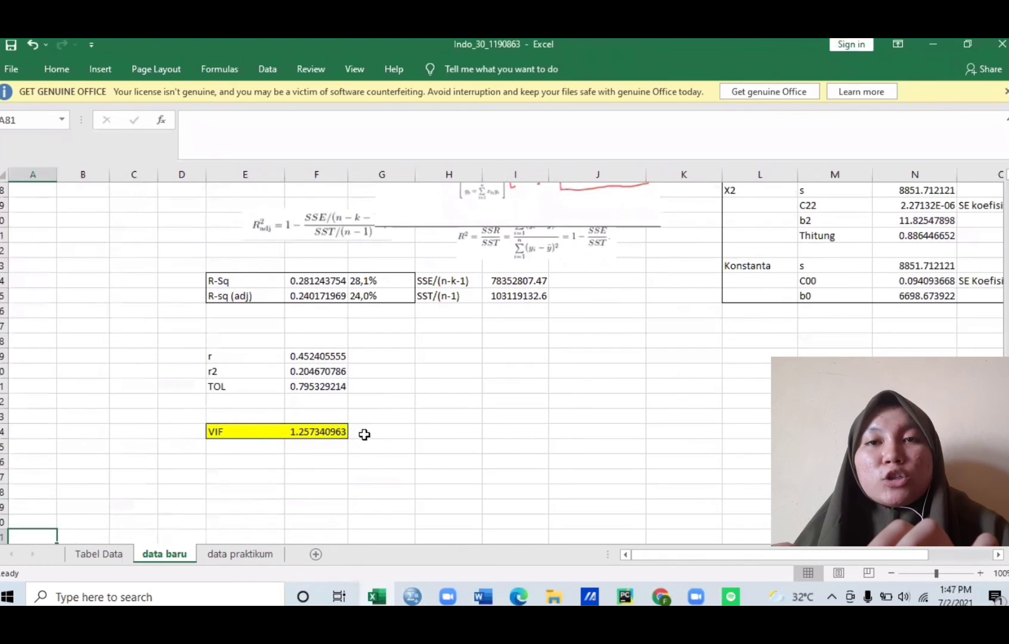
left_click(364, 435)
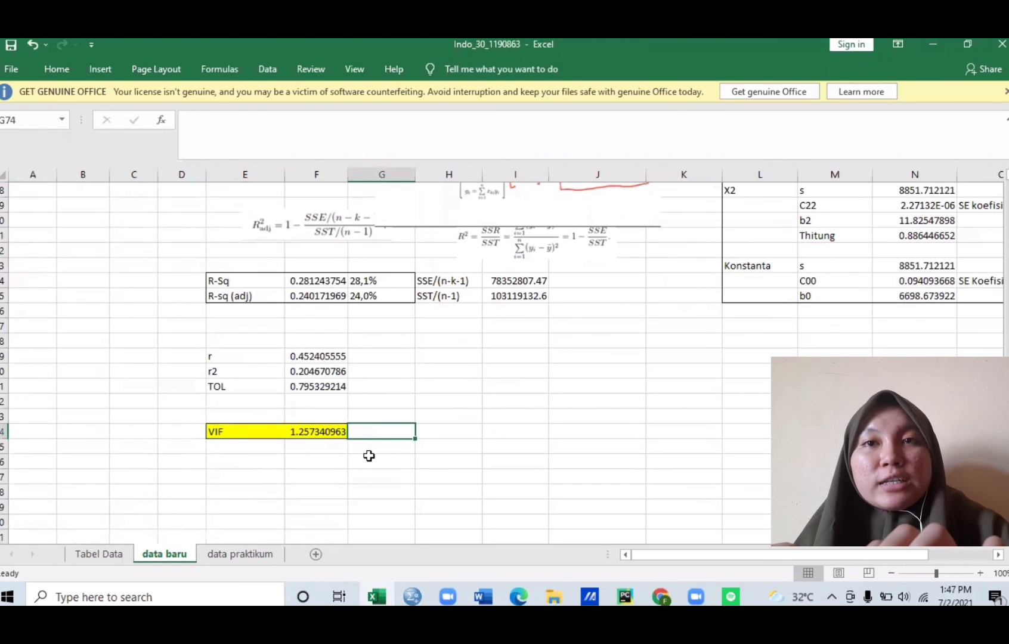
left_click(339, 434)
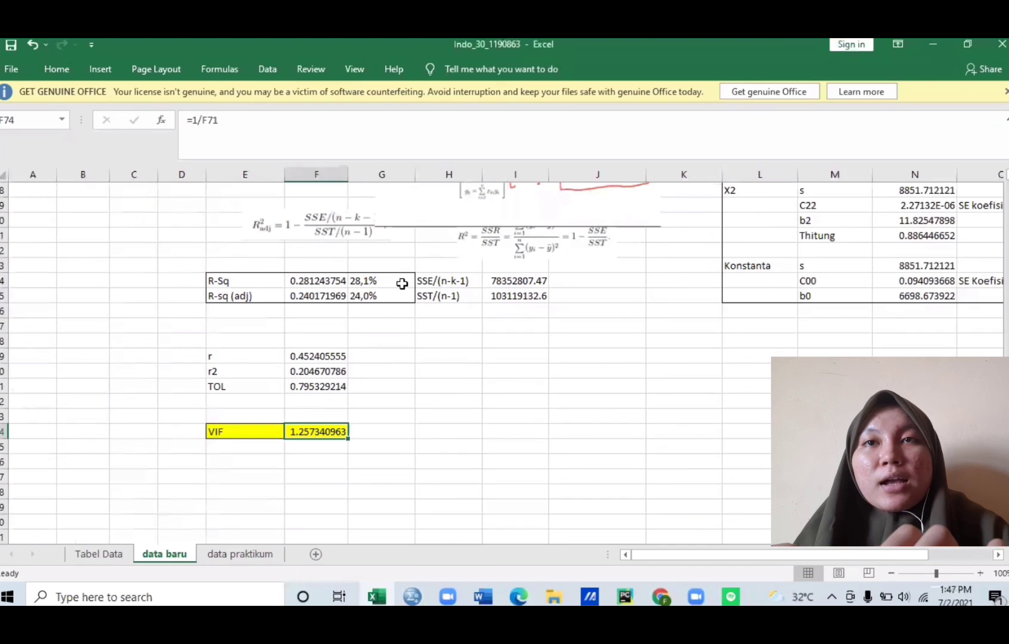
- Switch to the uas.spv output in SPSS and check the collinearity statistics and the Model Summary against the worksheet's VIF, TOL and R-Sq results
mouse_move(412, 596)
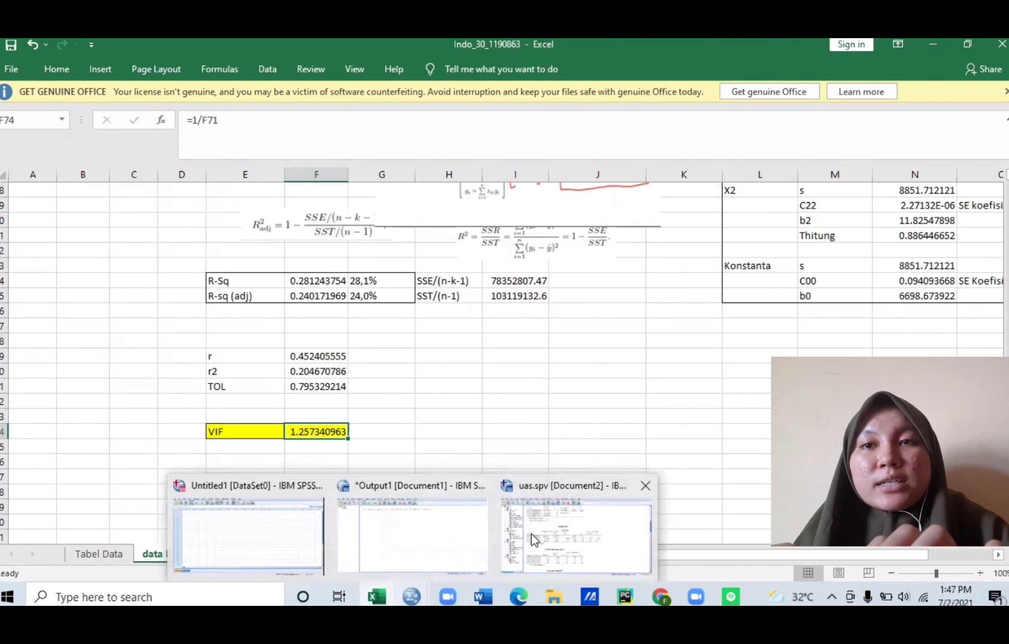
left_click(531, 534)
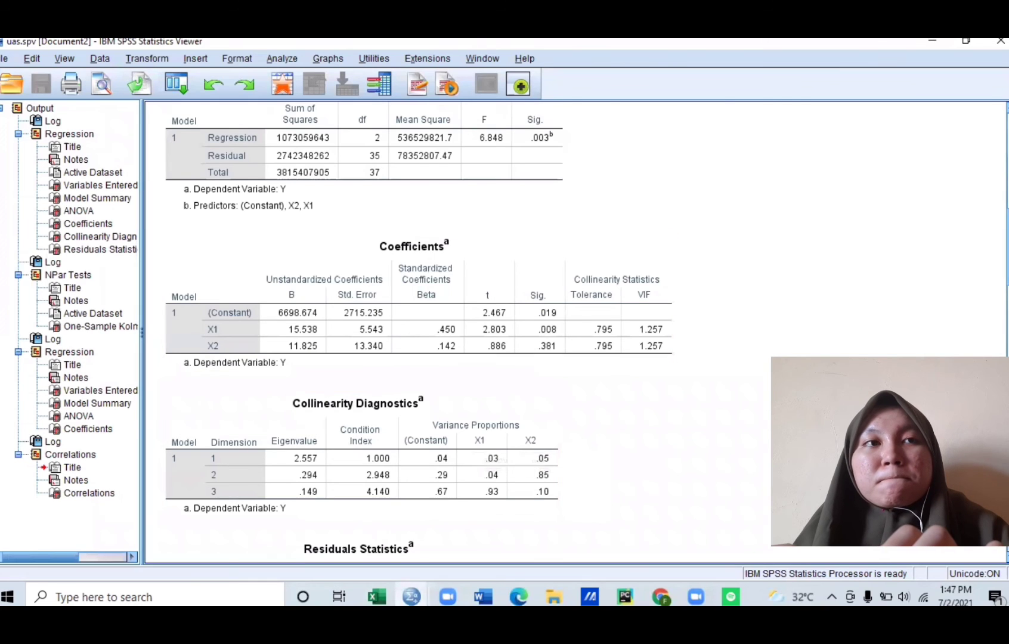
scroll(282, 263, "up", 5)
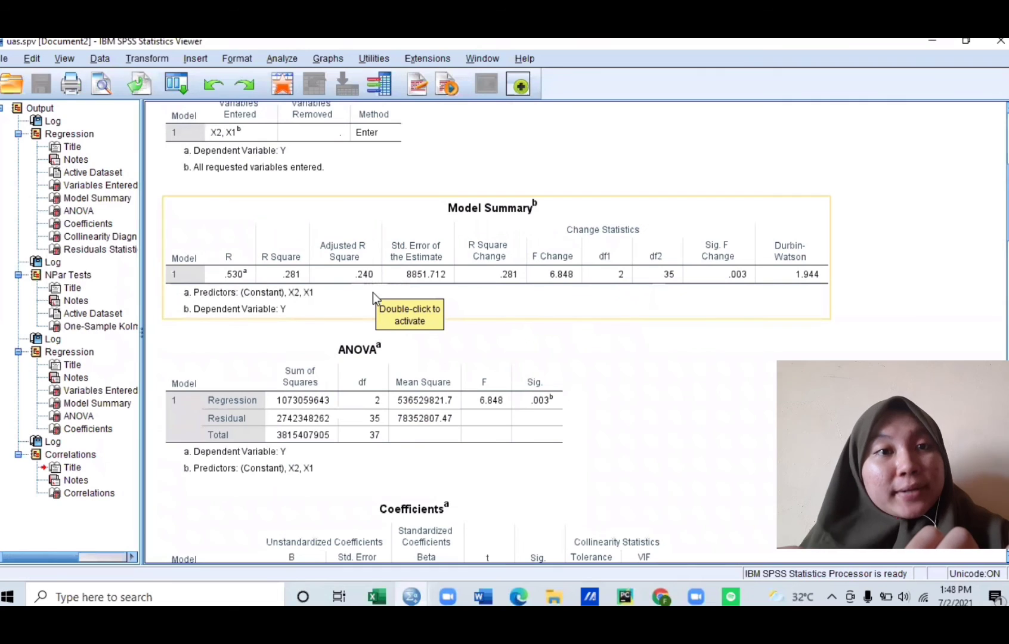
- Switch to Excel and check the R-Sq and R-sq (adj) percentages in the worksheet against the SPSS Model Summary
left_click(377, 597)
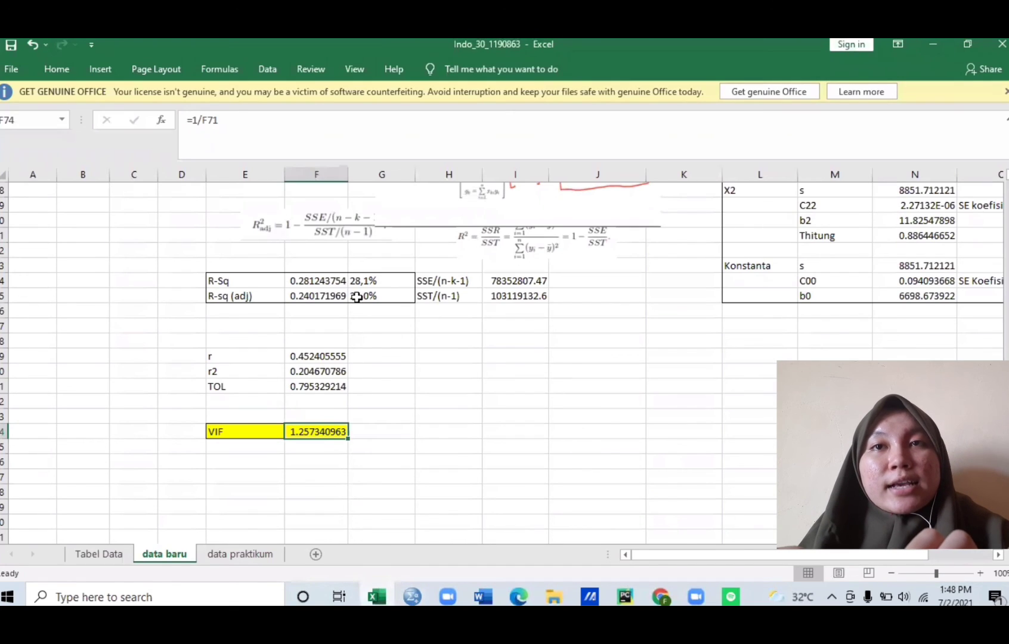
left_click(370, 282)
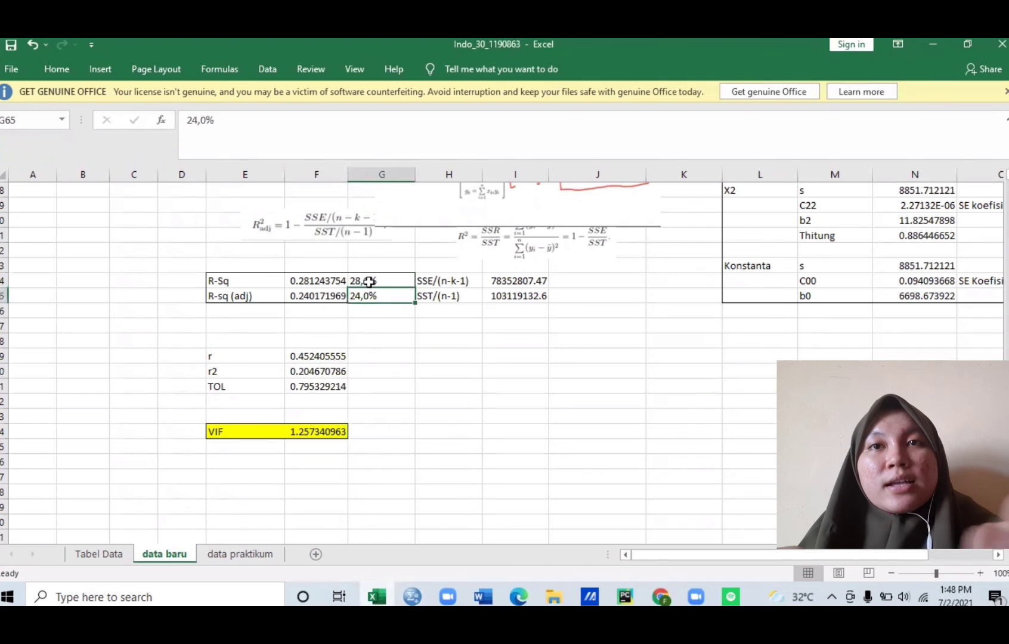
left_click(348, 444)
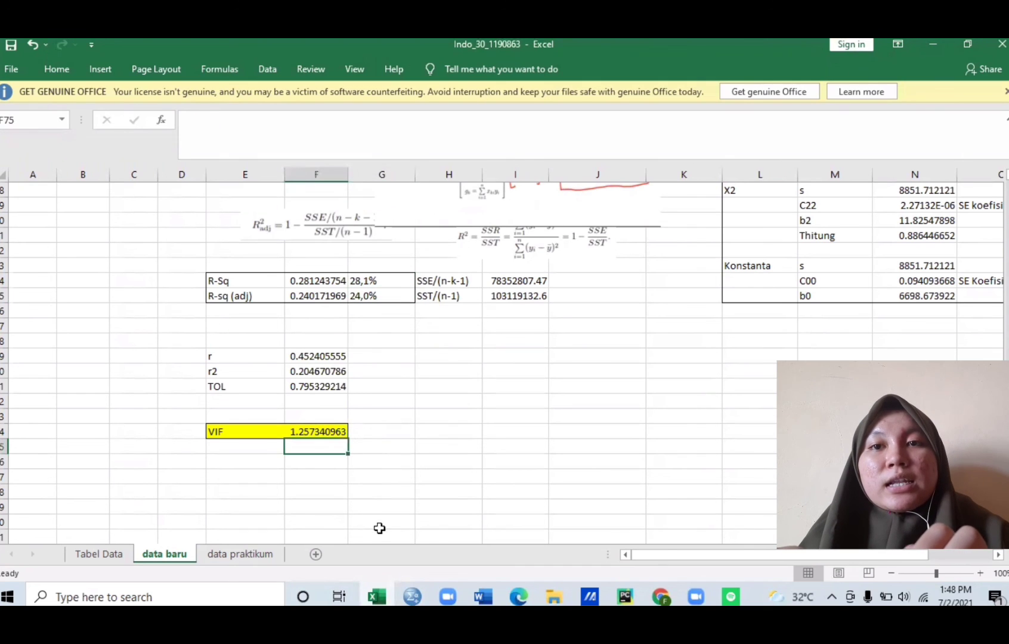
- Compare the VIF in the Coefficients table of the uas.spv output in SPSS with the VIF in F74 of the Excel worksheet
mouse_move(424, 588)
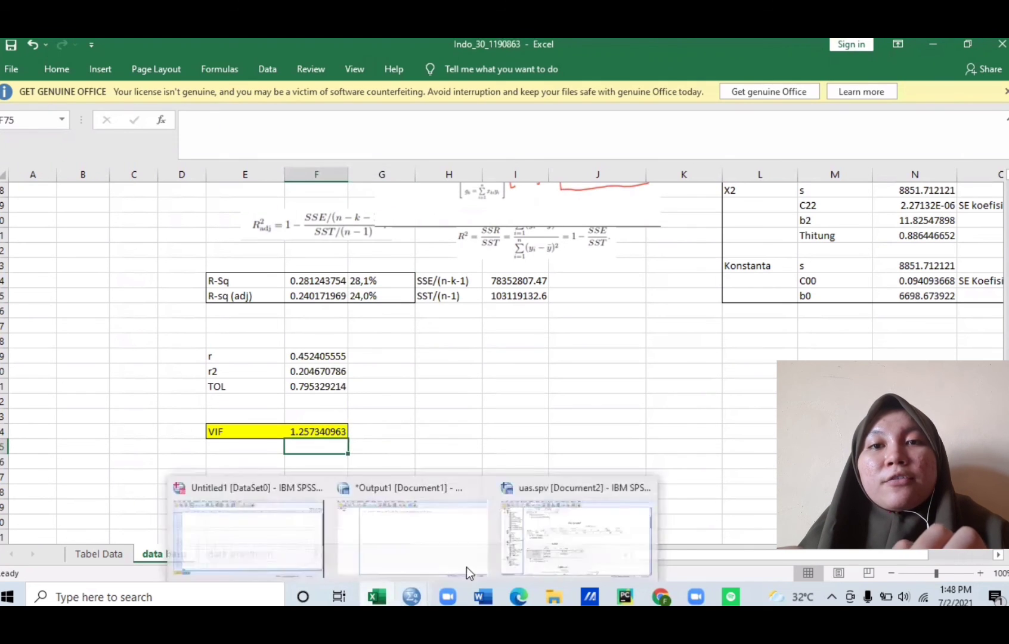
left_click(539, 546)
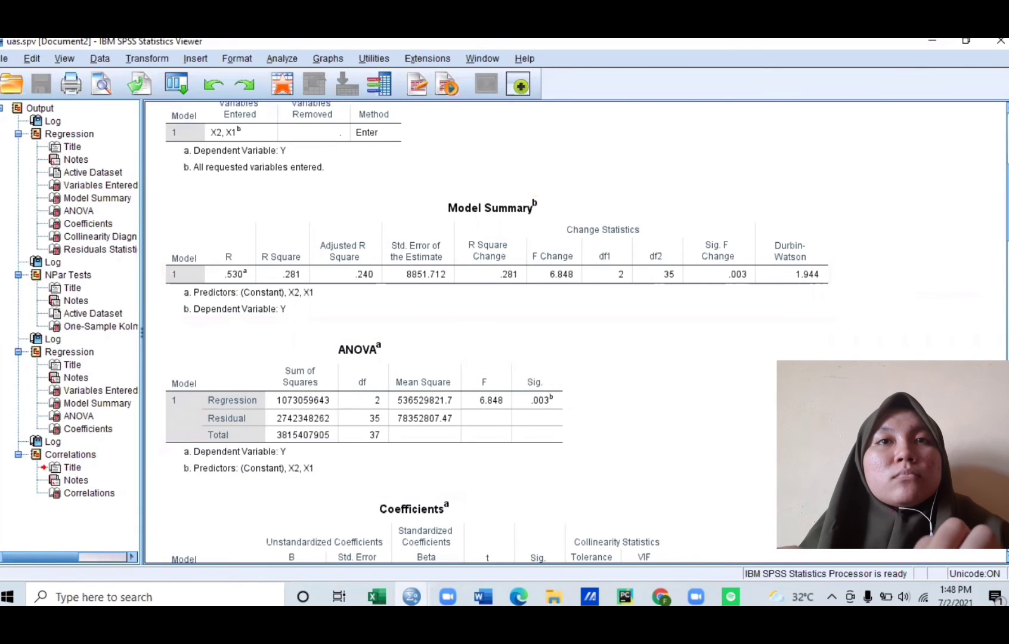
scroll(782, 203, "down", 10)
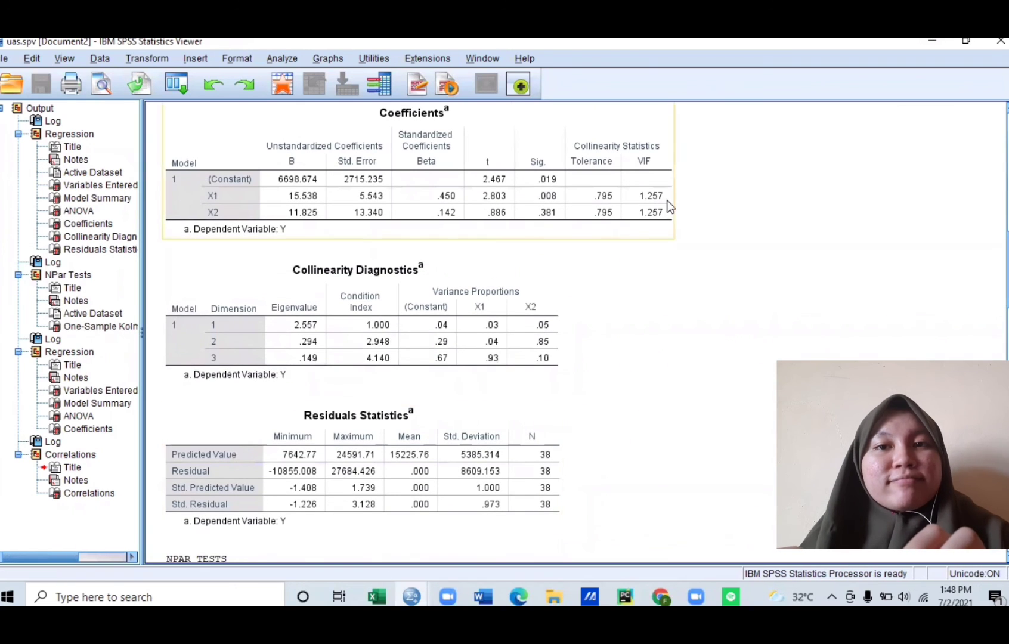
left_click(377, 593)
left_click(328, 427)
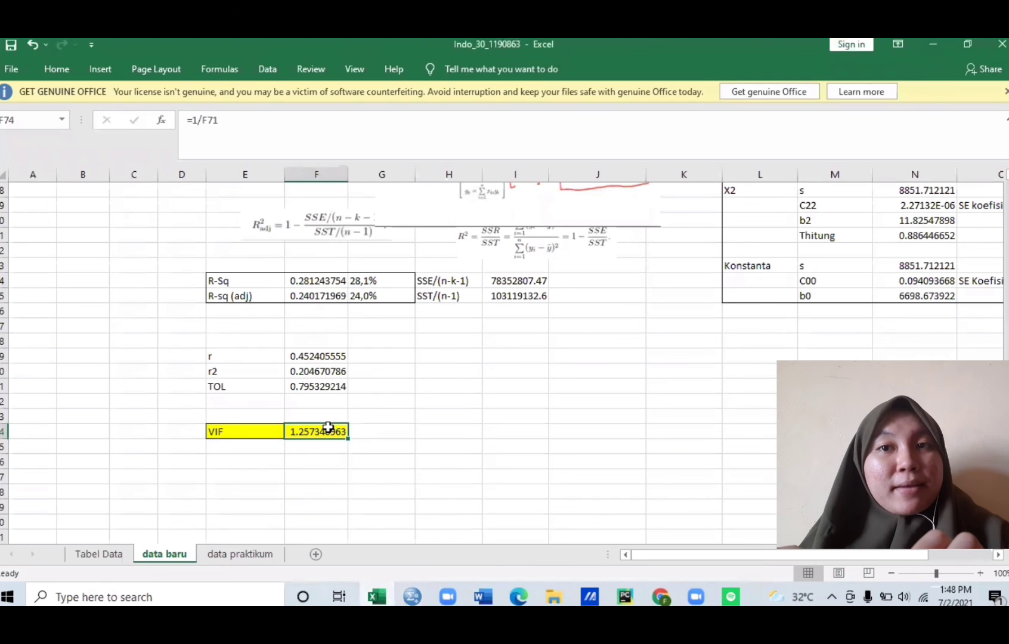